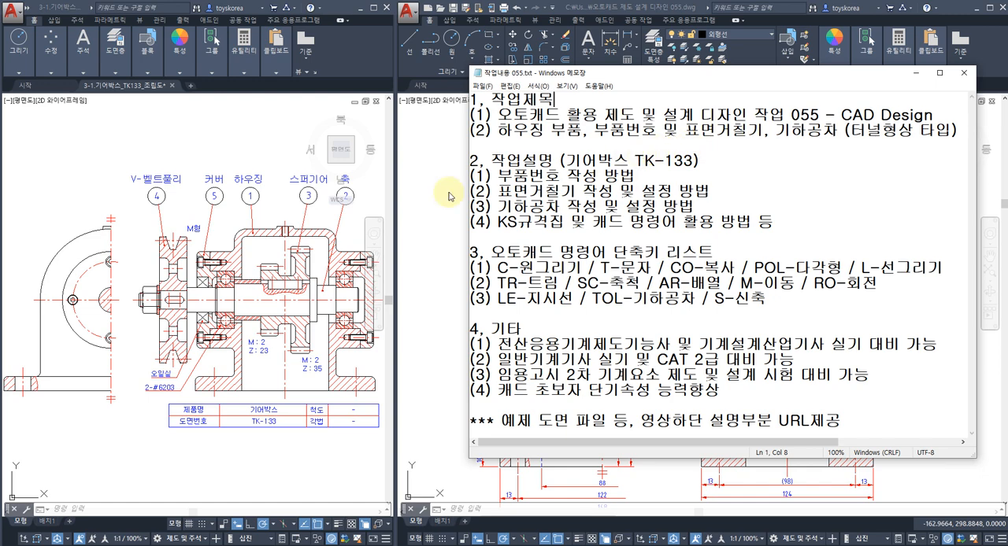
Examine the numbered housing in the gearbox assembly drawing and the dimensioned views of the separate housing part drawing.
left_click(205, 152)
middle_click_drag(174, 158, 146, 149)
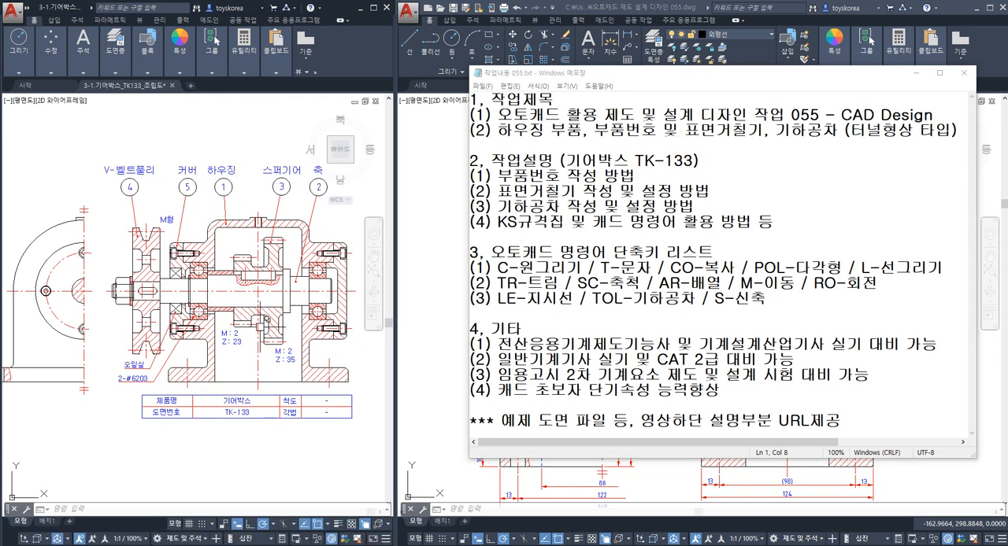
scroll(218, 203, "up", 4)
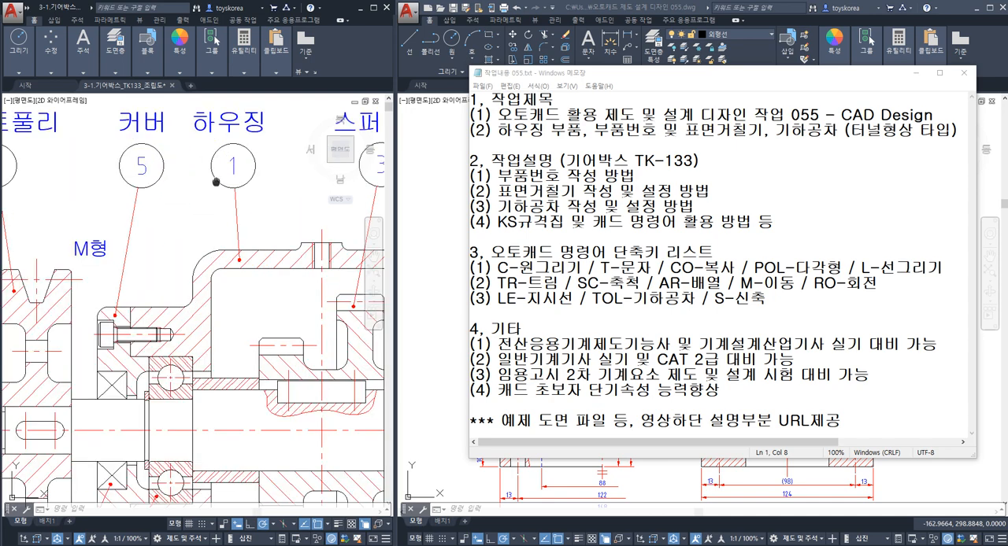
mouse_move(215, 182)
middle_mouse_down()
mouse_move(220, 244)
mouse_move(229, 245)
middle_mouse_up()
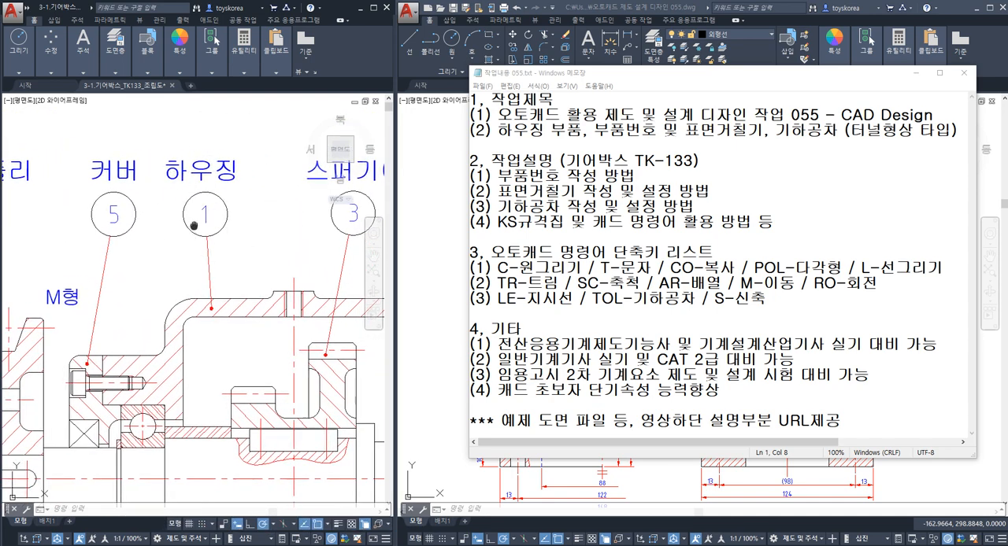
middle_click_drag(209, 317, 244, 282)
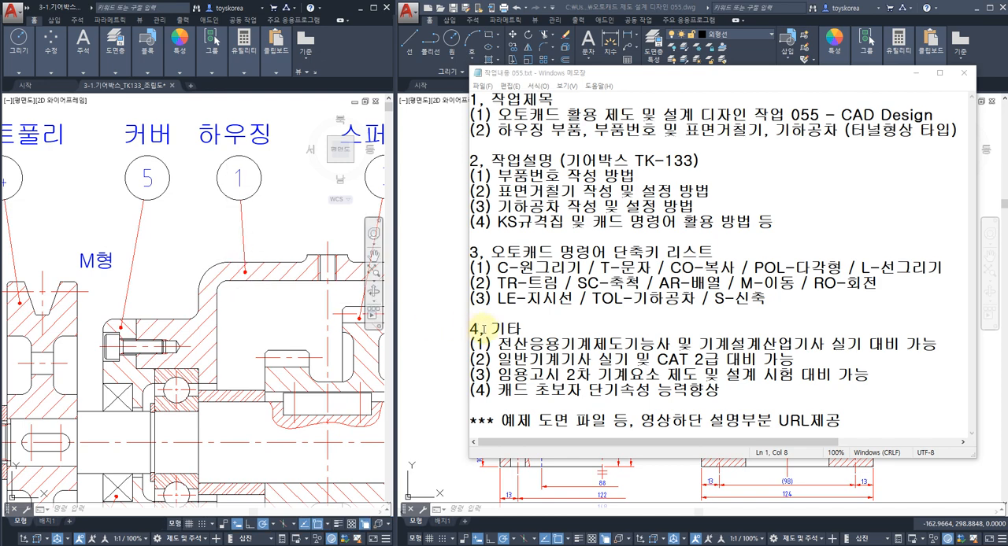
left_click(441, 335)
mouse_move(571, 305)
middle_mouse_down()
mouse_move(536, 255)
mouse_move(497, 288)
mouse_move(509, 291)
mouse_move(483, 318)
mouse_move(533, 302)
middle_mouse_up()
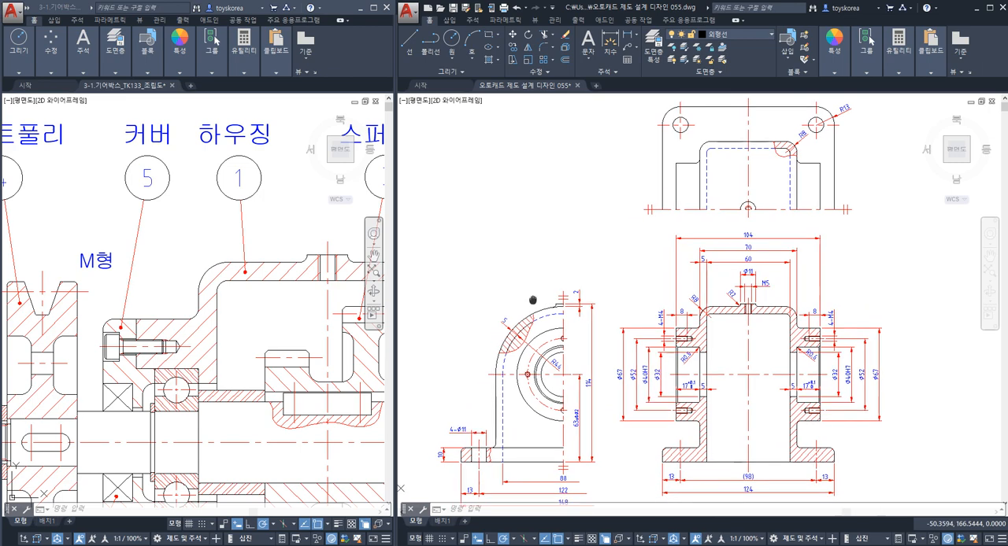
middle_click_drag(631, 349, 628, 297)
scroll(670, 337, "up", 4)
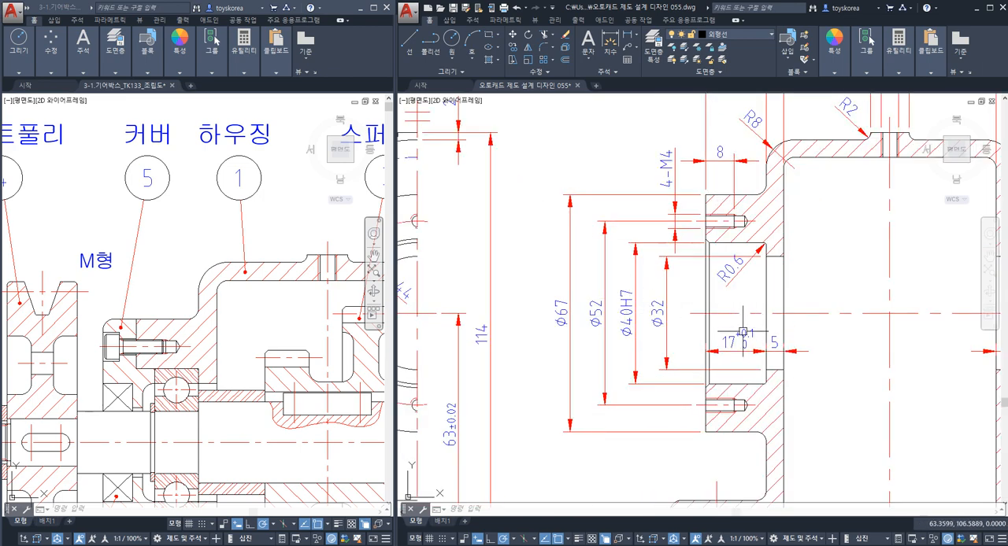
middle_click_drag(517, 320, 621, 237)
scroll(582, 321, "down", 2)
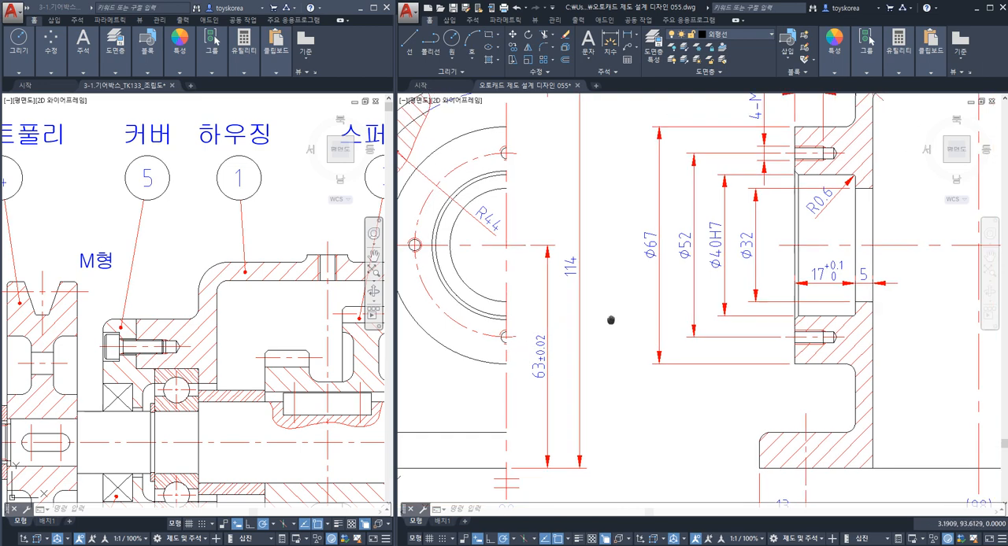
Switch to the Notepad work notes to review the AutoCAD command shortcut list, and examine the part balloons in the gearbox assembly.
key("alt+Tab")
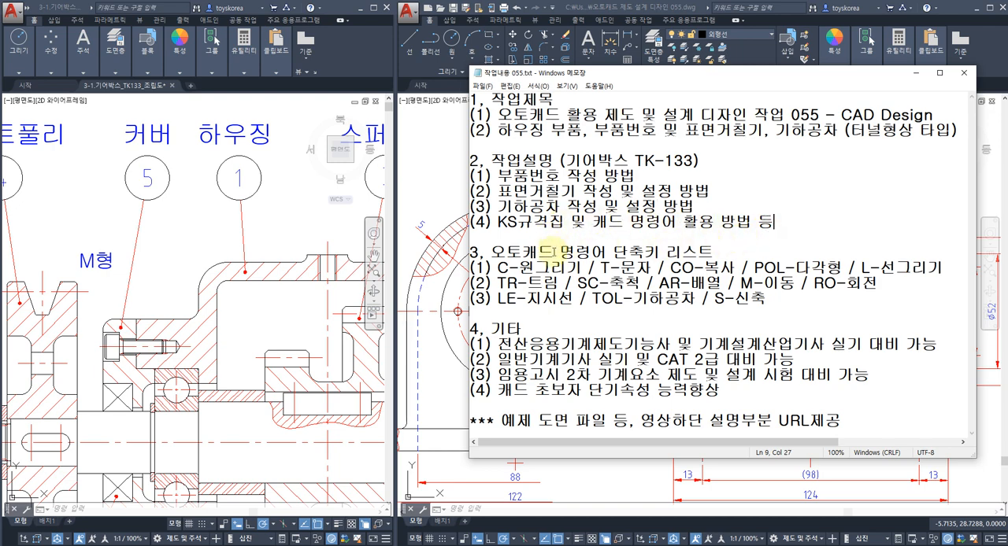
left_click_drag(497, 269, 780, 300)
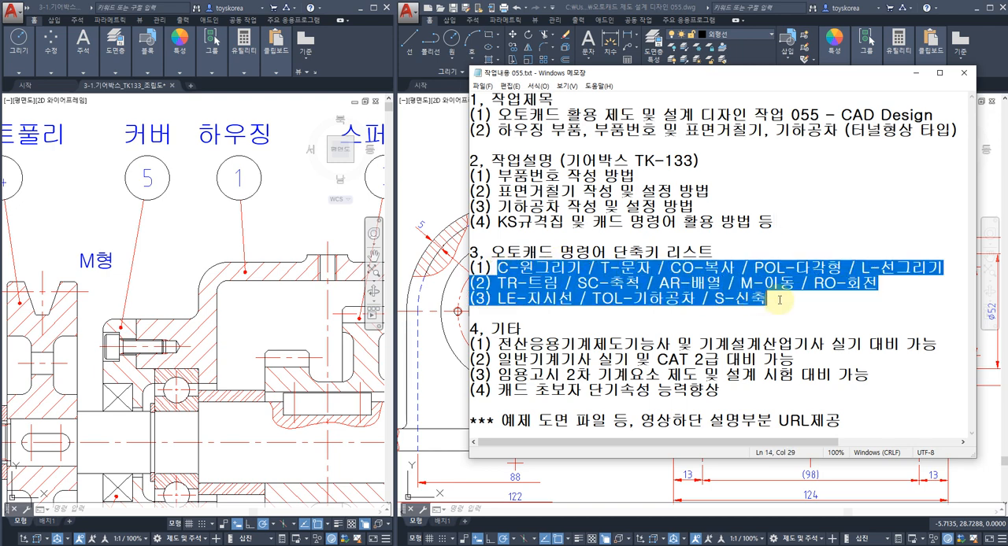
left_click(268, 252)
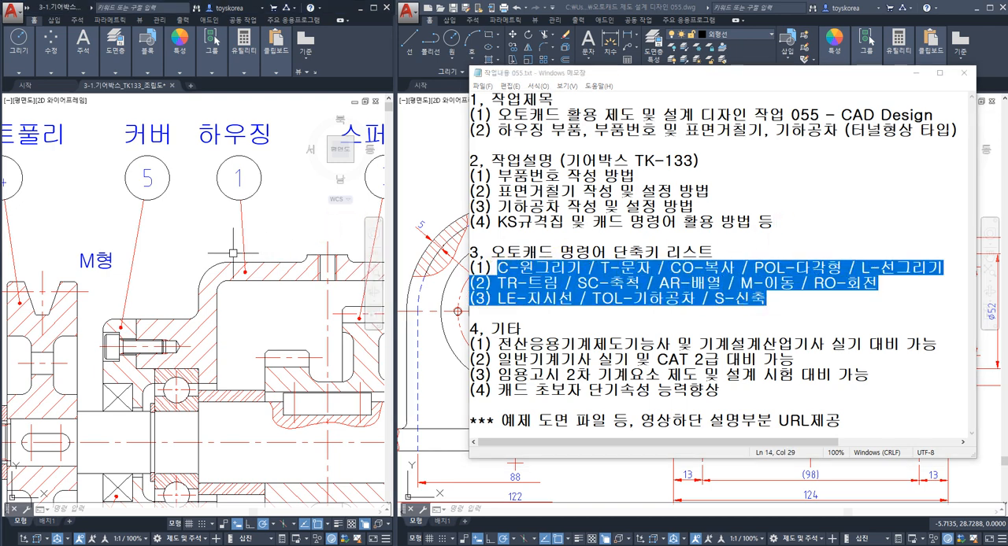
middle_click_drag(176, 264, 208, 202)
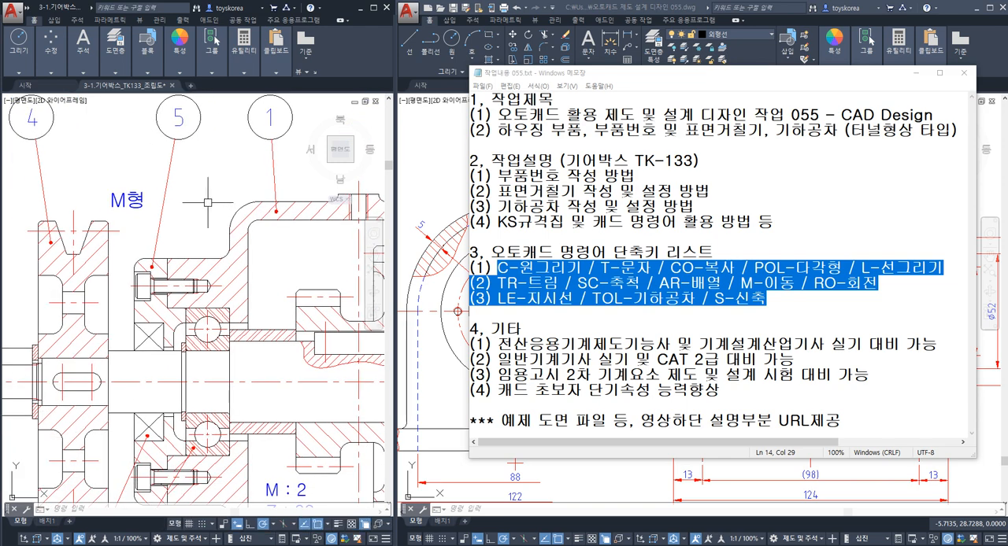
scroll(208, 202, "down", 3)
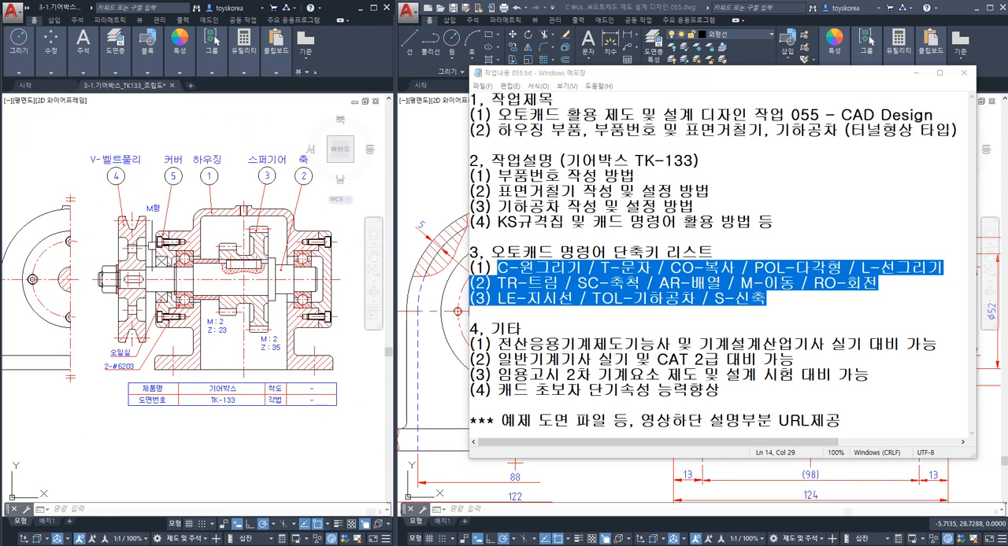
scroll(146, 240, "up", 2)
middle_click_drag(173, 273, 151, 246)
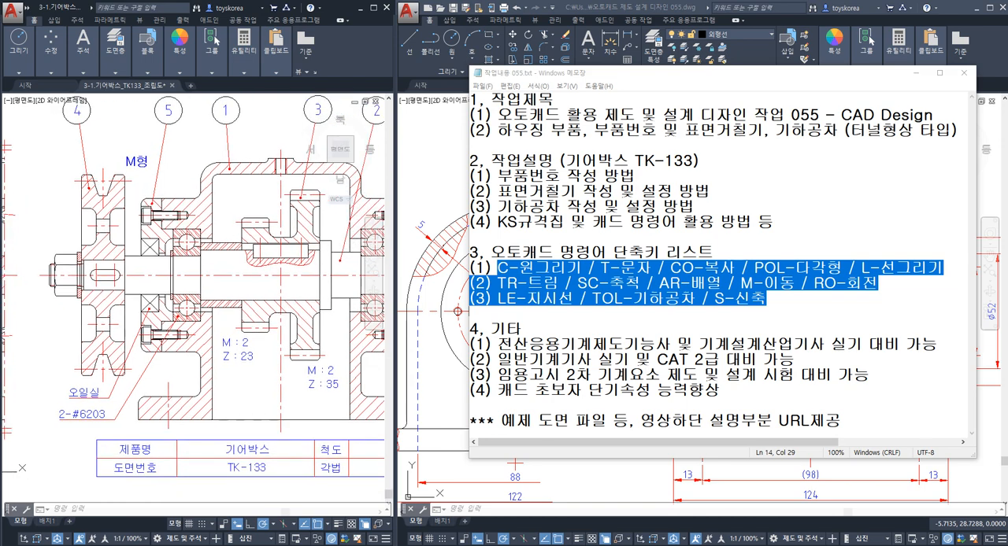
scroll(196, 259, "down", 2)
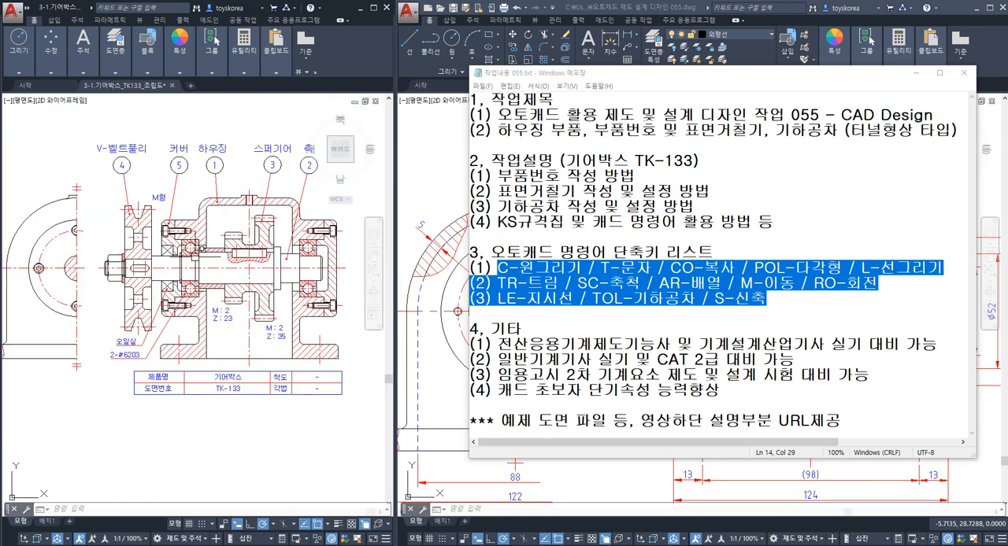
Minimize the work notes and compare the gearbox assembly with the housing's front, side and plan views.
left_click(916, 73)
left_click(248, 378)
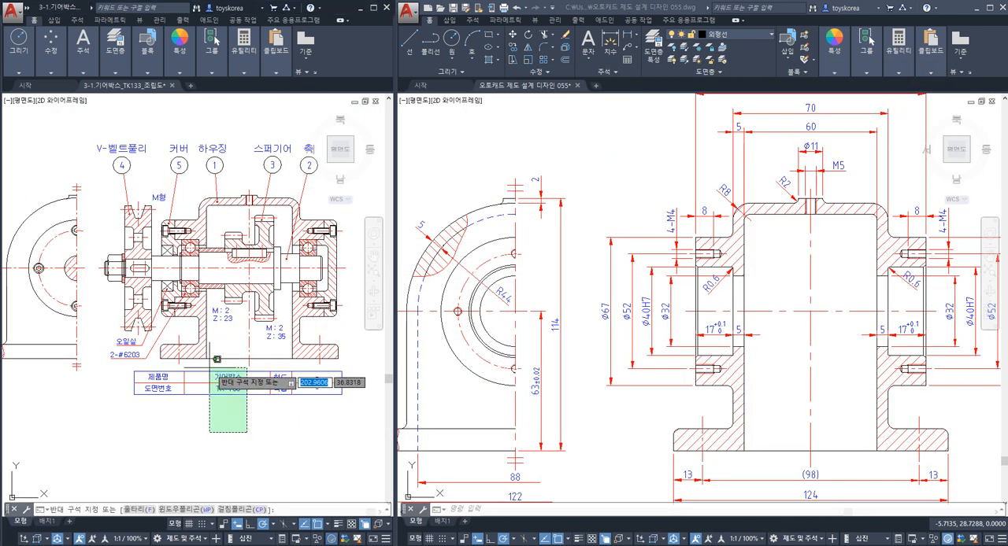
key("Escape")
scroll(203, 290, "up", 3)
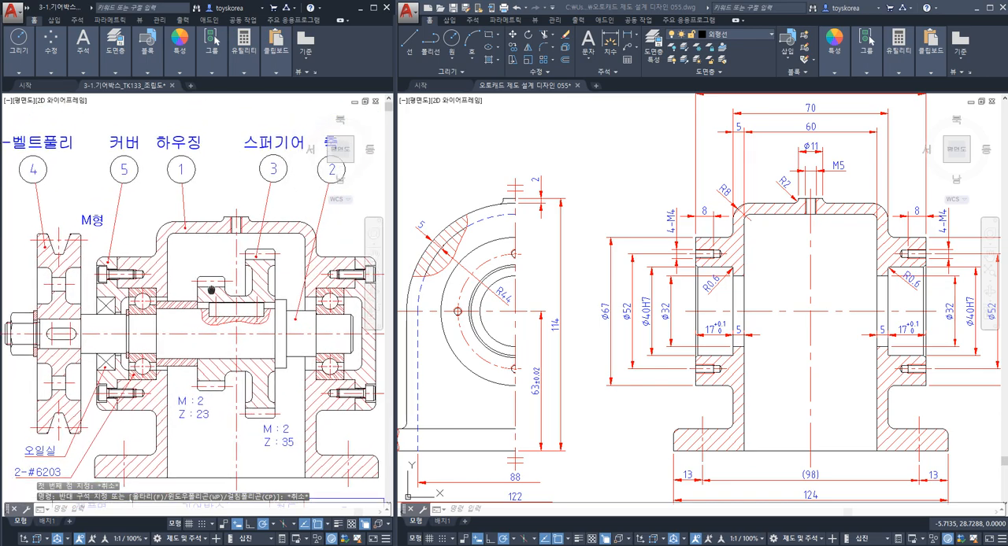
mouse_move(153, 423)
middle_mouse_down()
mouse_move(180, 348)
mouse_move(128, 339)
mouse_move(119, 350)
mouse_move(175, 330)
middle_mouse_up()
scroll(174, 329, "down", 3)
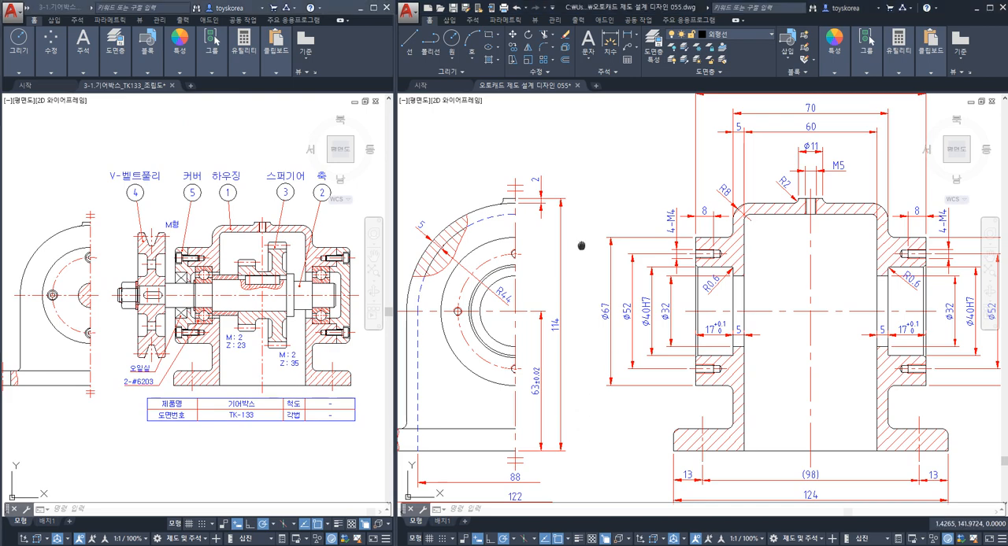
middle_click_drag(580, 221, 584, 337)
middle_click_drag(542, 221, 573, 248)
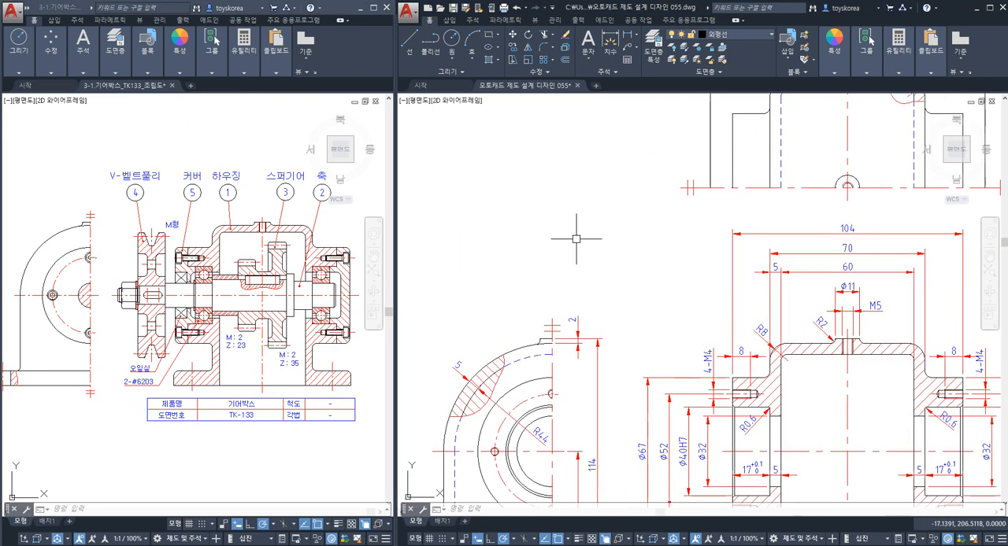
scroll(641, 260, "down", 3)
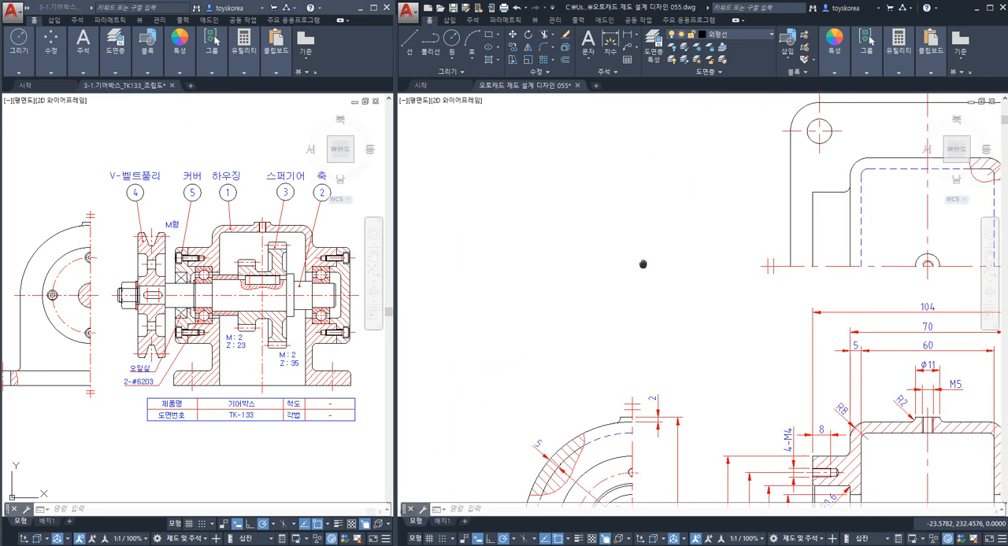
middle_click_drag(619, 229, 626, 235)
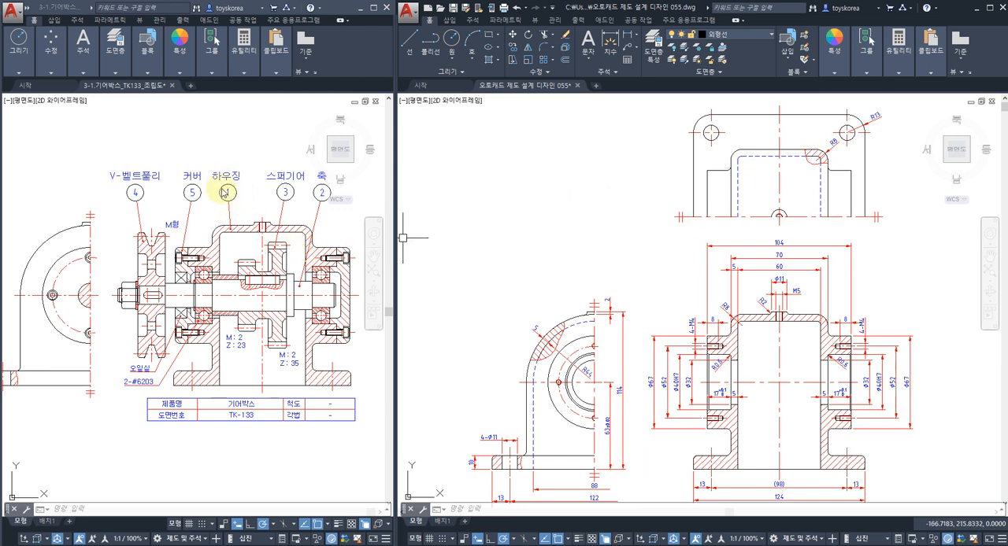
left_click(540, 212)
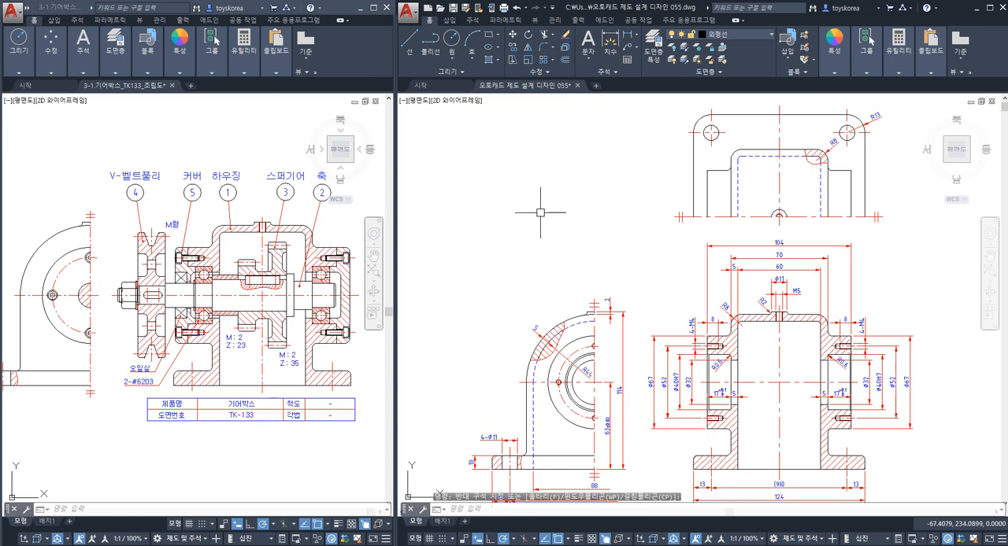
type("C")
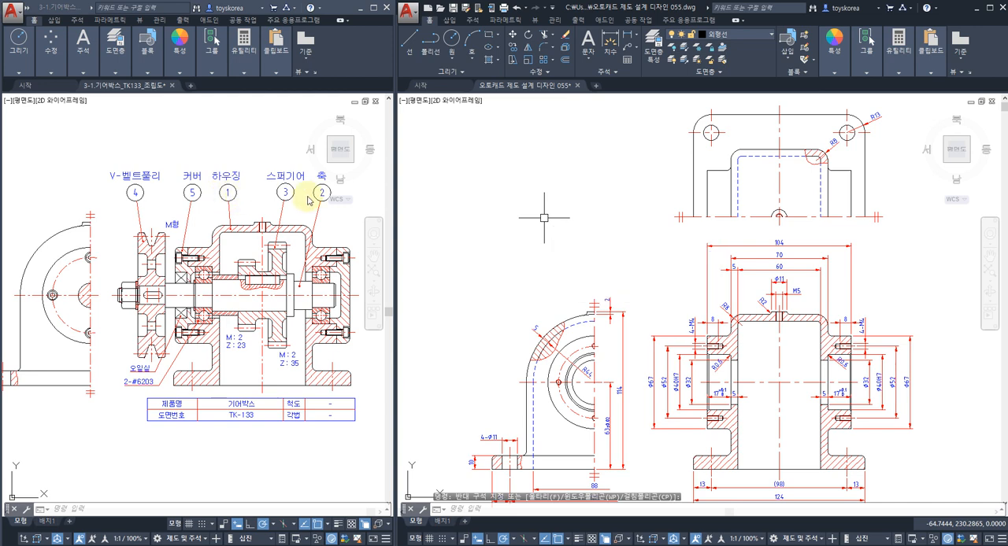
key("Return")
key("Escape")
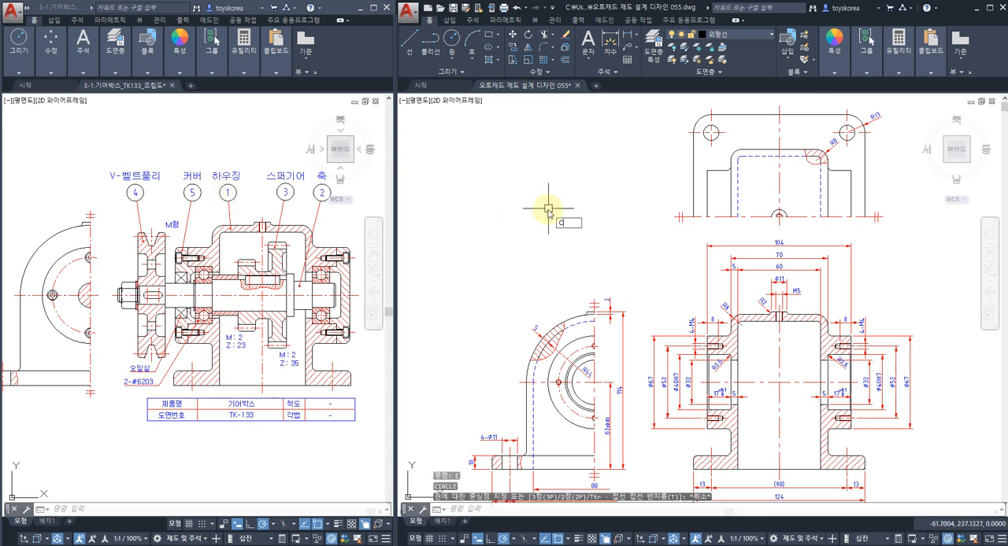
Draw a 12 mm diameter circle in the empty area above the housing's half side view.
key("Return")
left_click(560, 218)
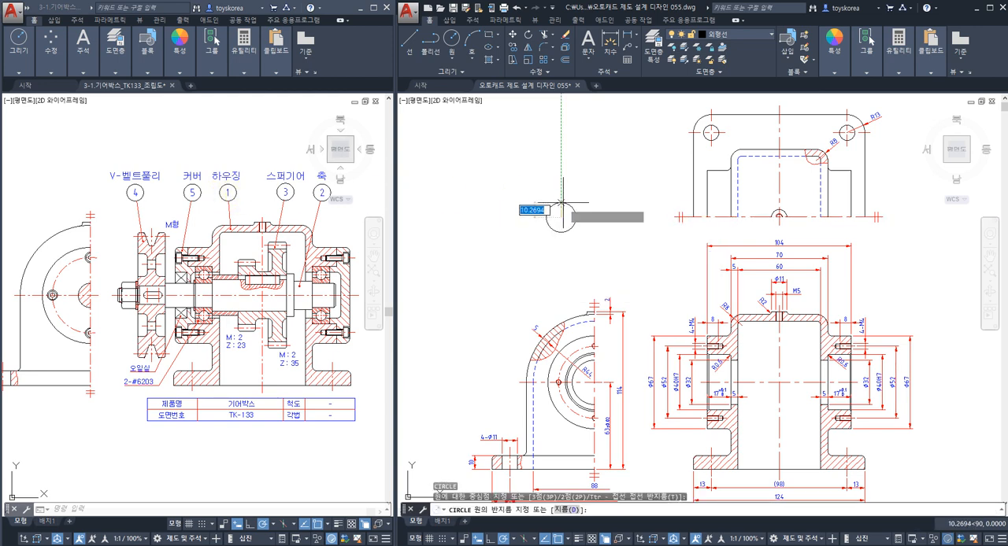
scroll(560, 204, "up", 2)
type("d")
key("Return")
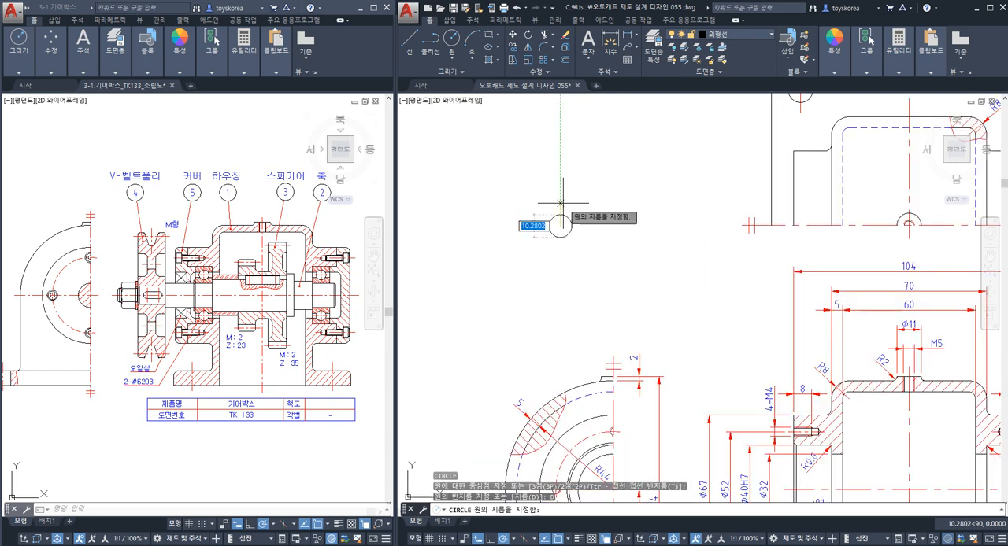
type("12")
key("Return")
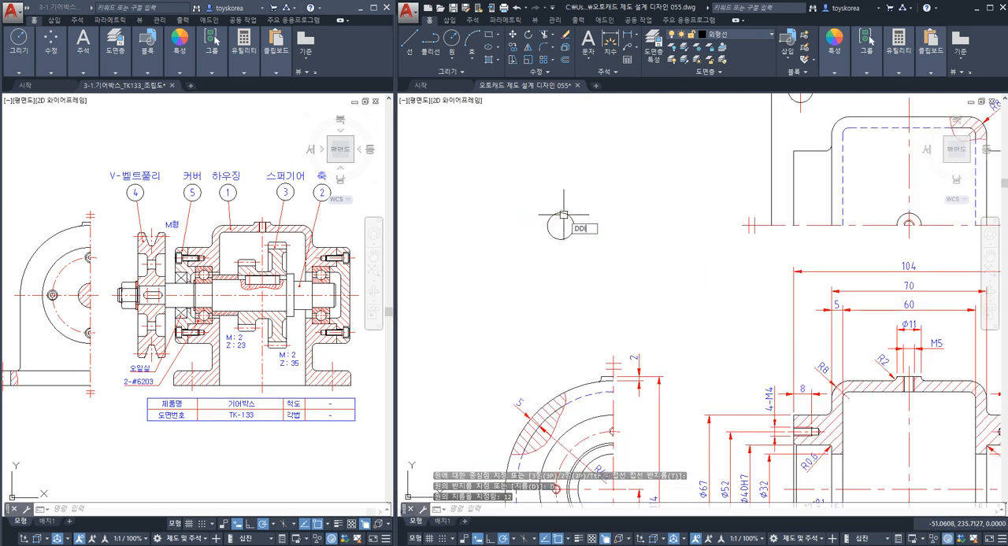
Add a diameter dimension to the 12 mm circle.
key("Return")
left_click(549, 220)
scroll(551, 219, "up", 2)
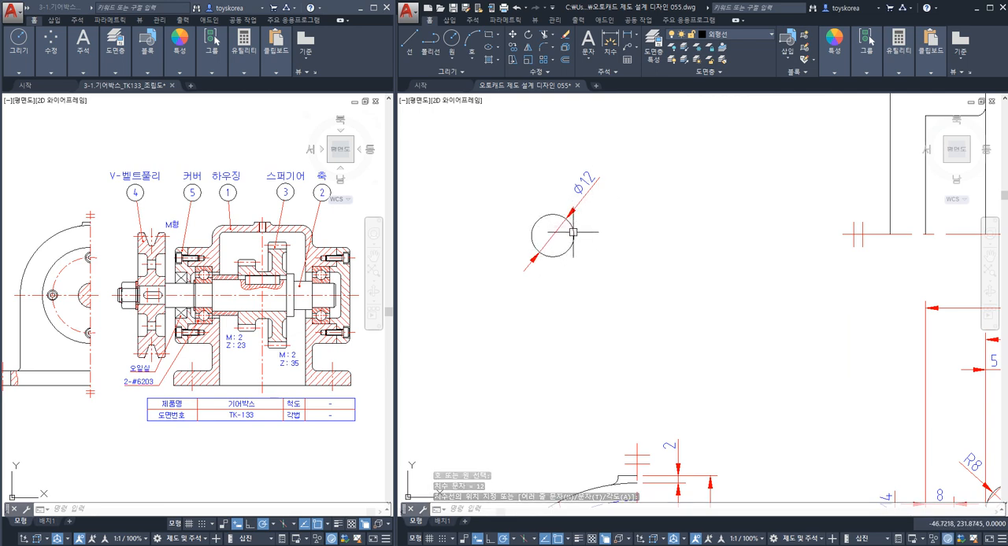
Erase the diameter dimension from the circle.
double_click(591, 203)
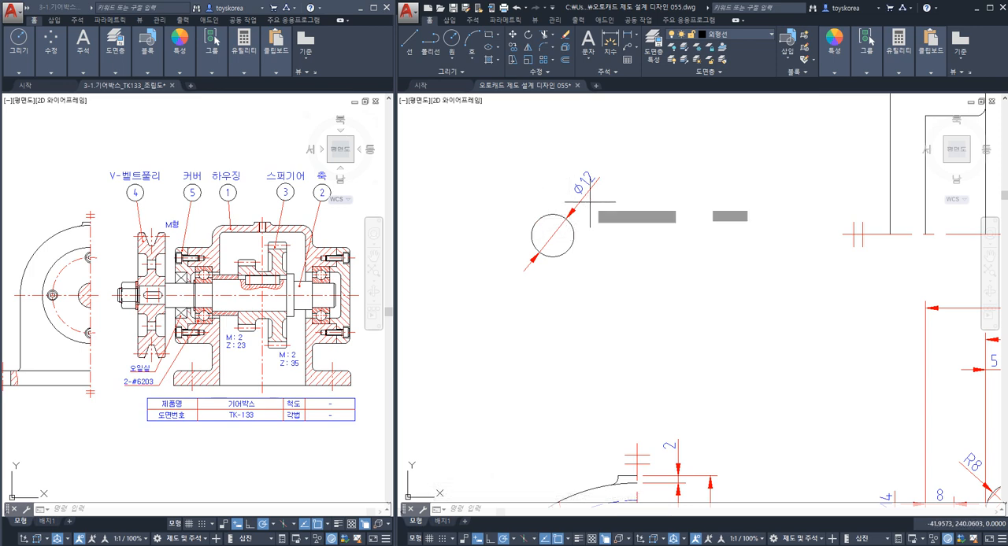
key("Escape")
left_click(597, 196)
left_click(578, 185)
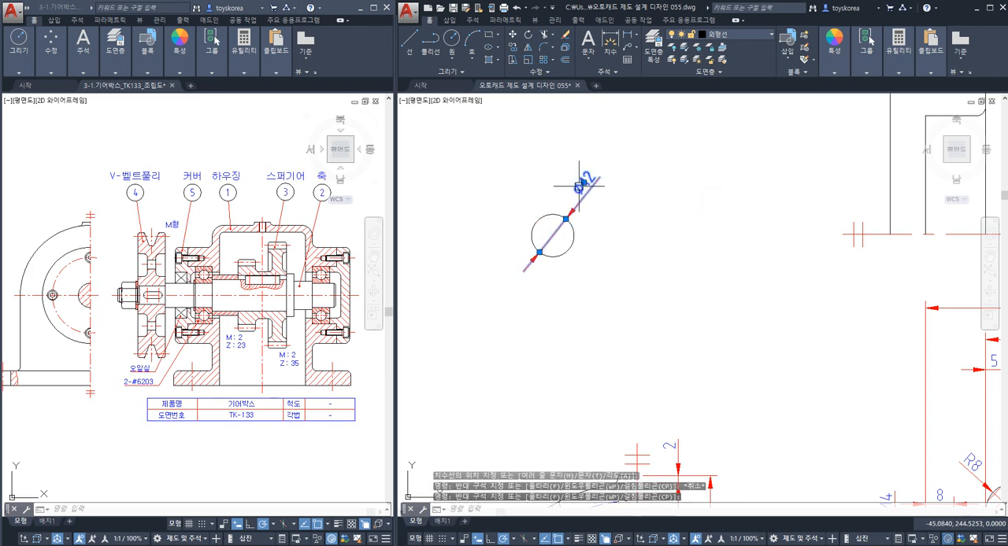
key("Escape")
left_click(587, 190)
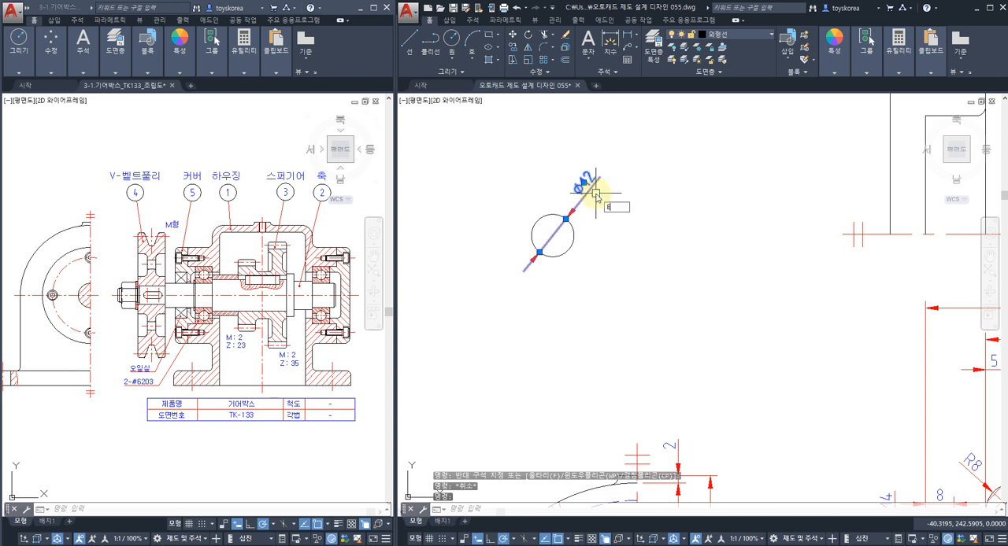
key("space")
Place multiline text reading 1 inside the circle.
middle_click_drag(596, 193, 662, 222)
scroll(588, 251, "up", 1)
scroll(632, 260, "up", 1)
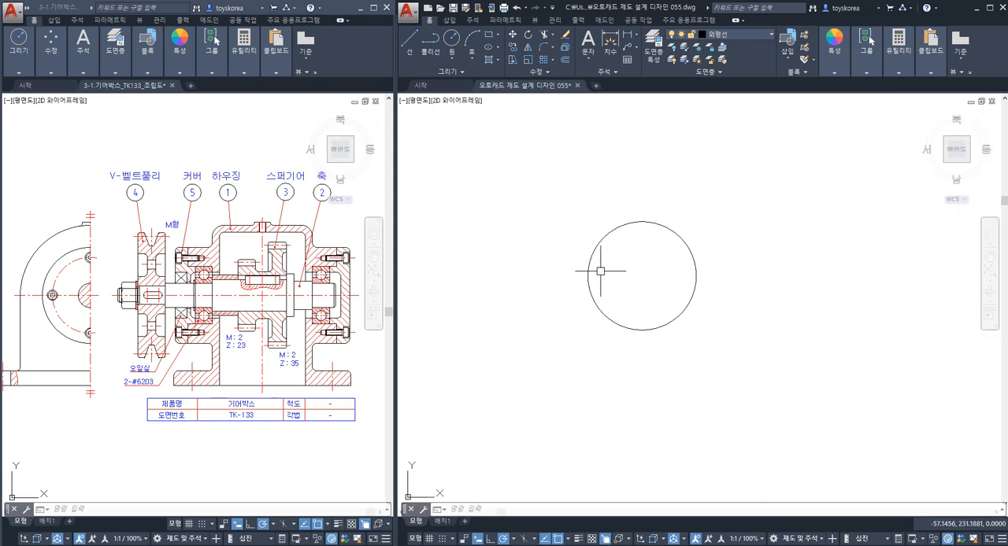
middle_click_drag(650, 275, 666, 286)
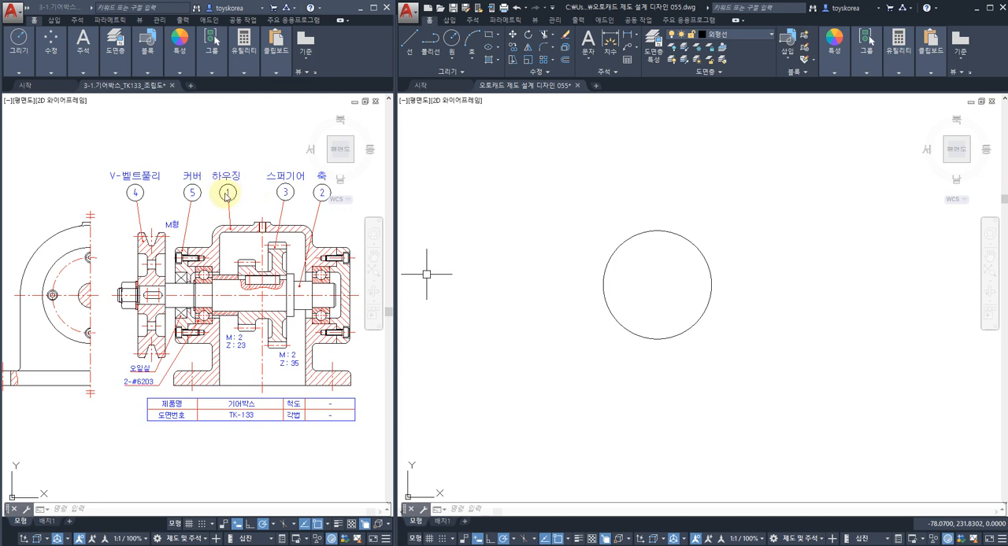
left_click(528, 259)
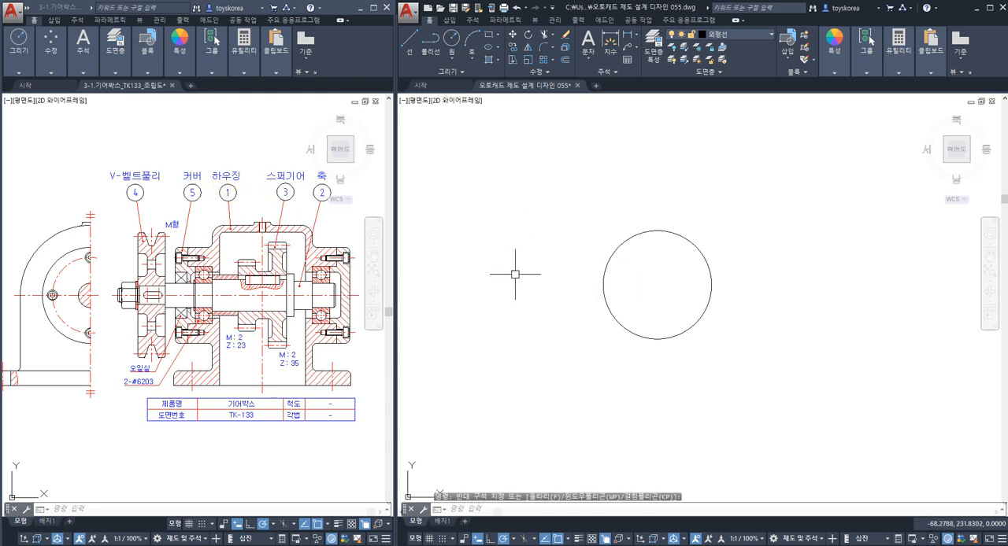
key("Return")
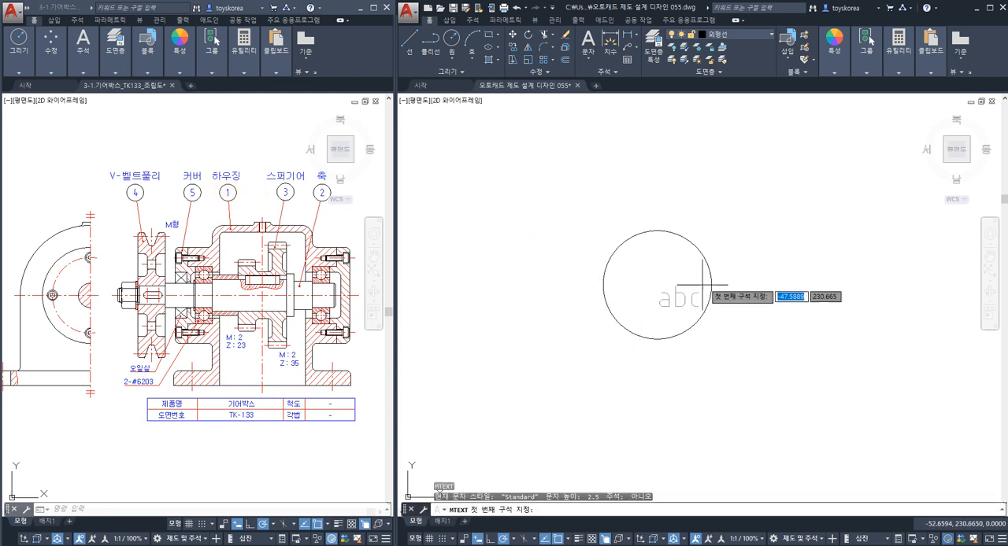
left_click(611, 256)
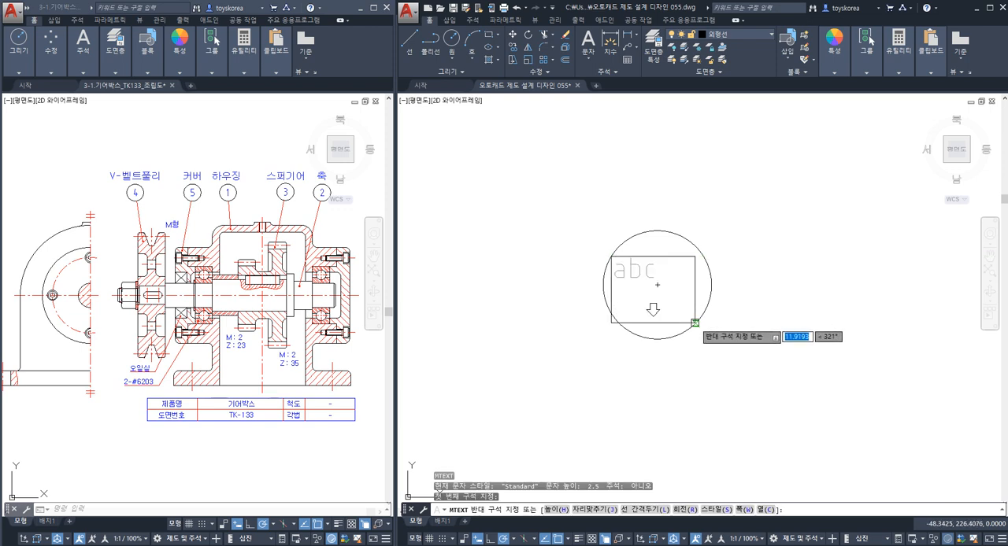
left_click(696, 322)
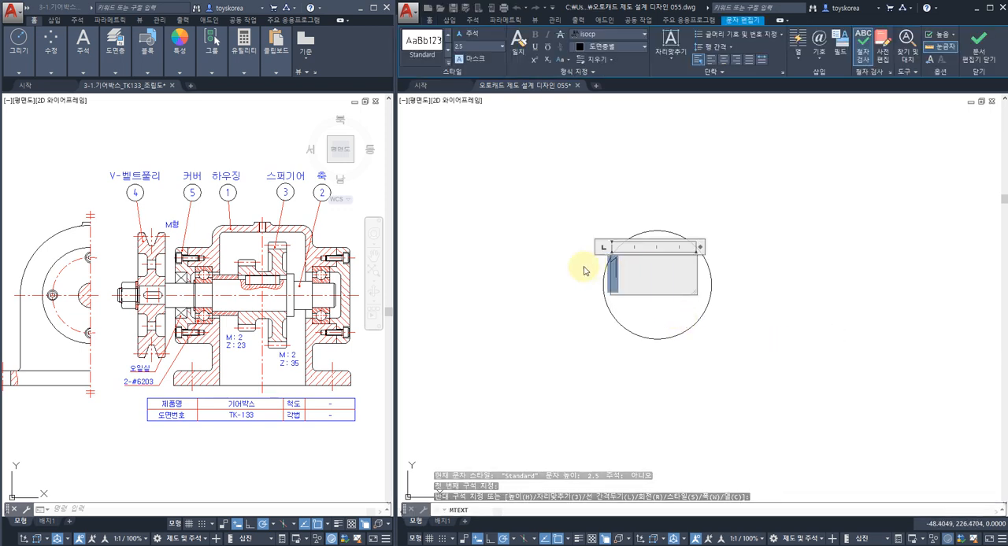
Set the height of the number 1 to 5 and finish the text.
left_click(475, 48)
type("5")
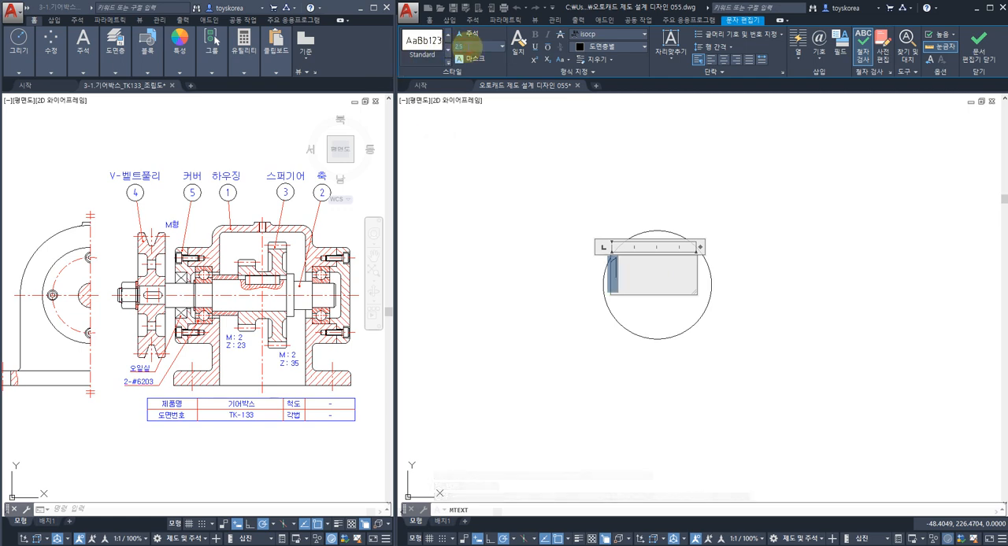
key("Return")
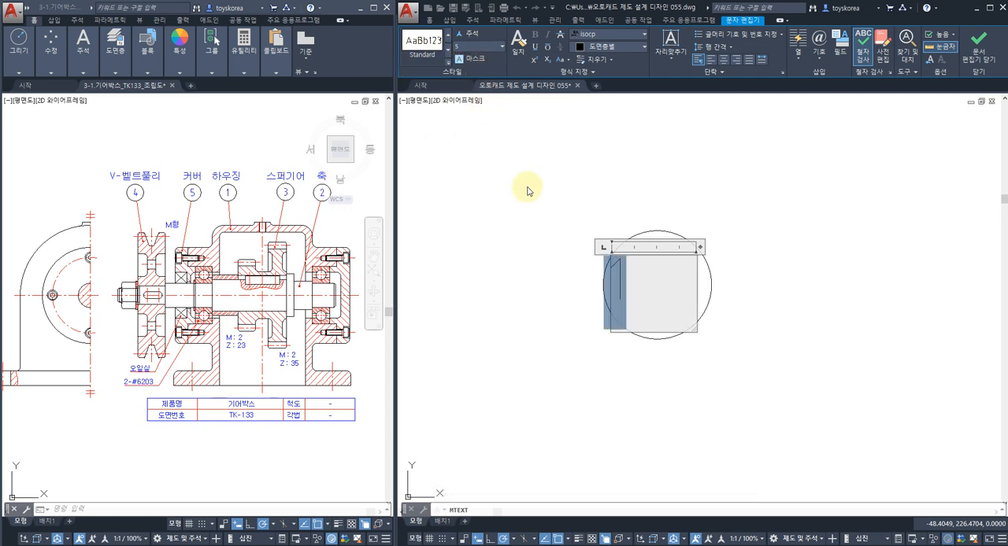
left_click(518, 211)
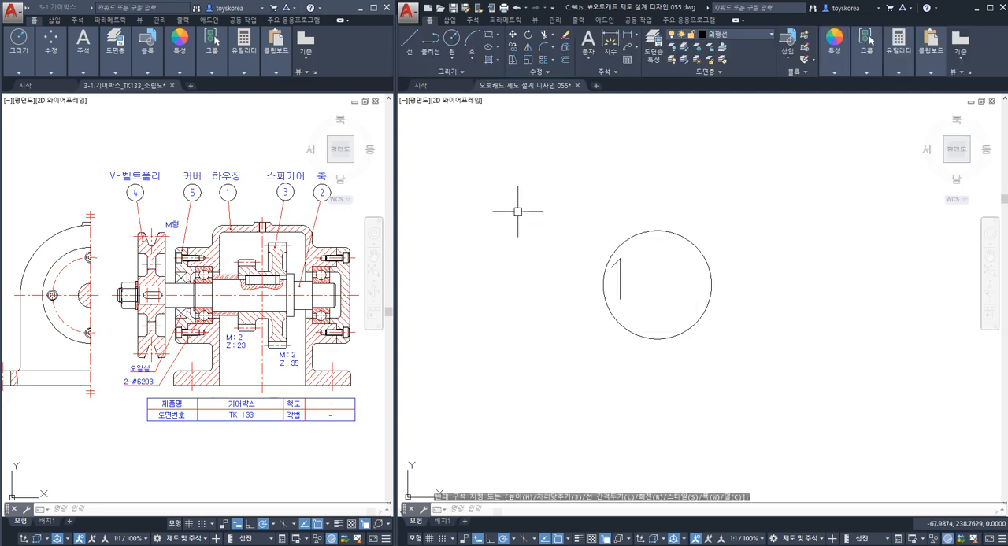
Move the number 1 to the middle of the circle to complete the part number balloon.
key("Return")
left_click(618, 283)
key("Return")
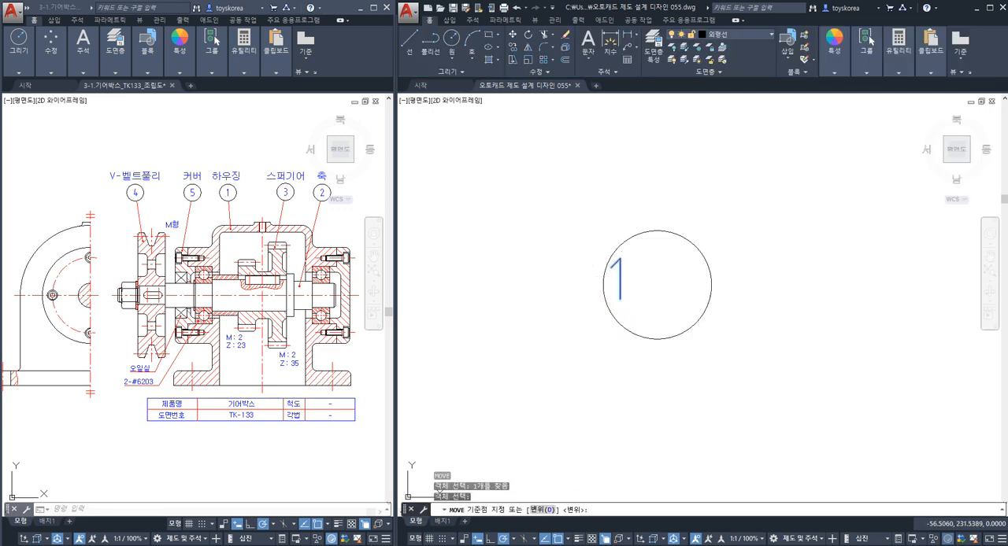
left_click(620, 275)
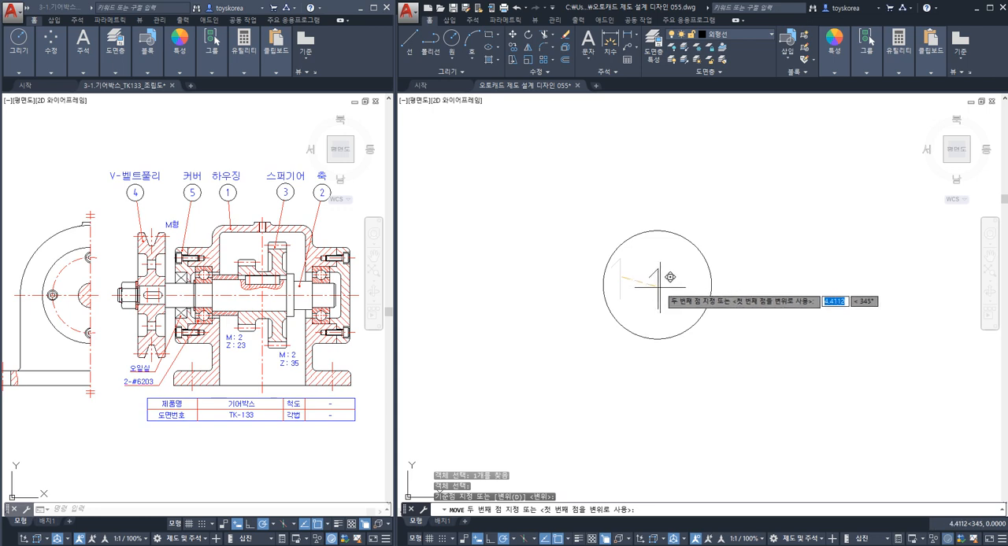
left_click(670, 278)
middle_click_drag(627, 344, 614, 341)
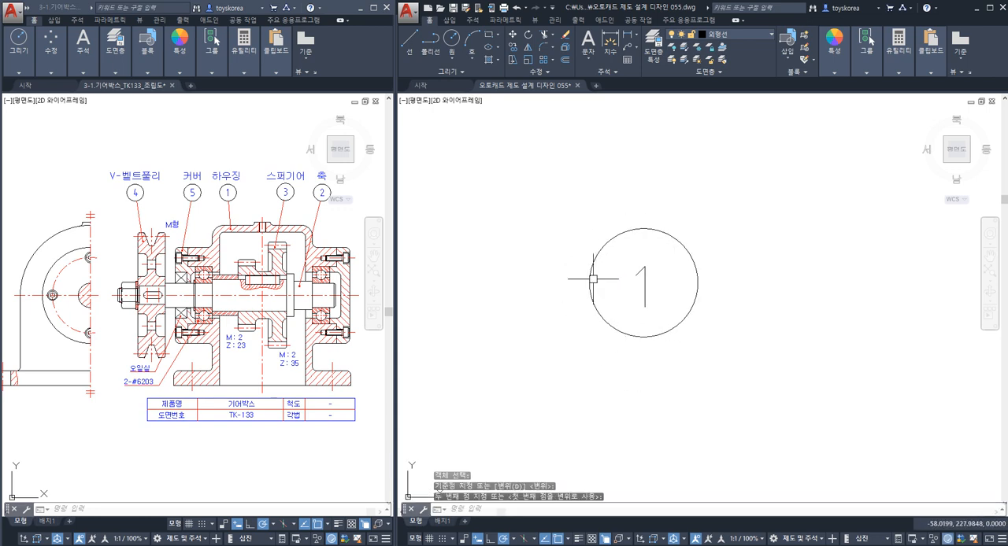
middle_click_drag(650, 300, 574, 303)
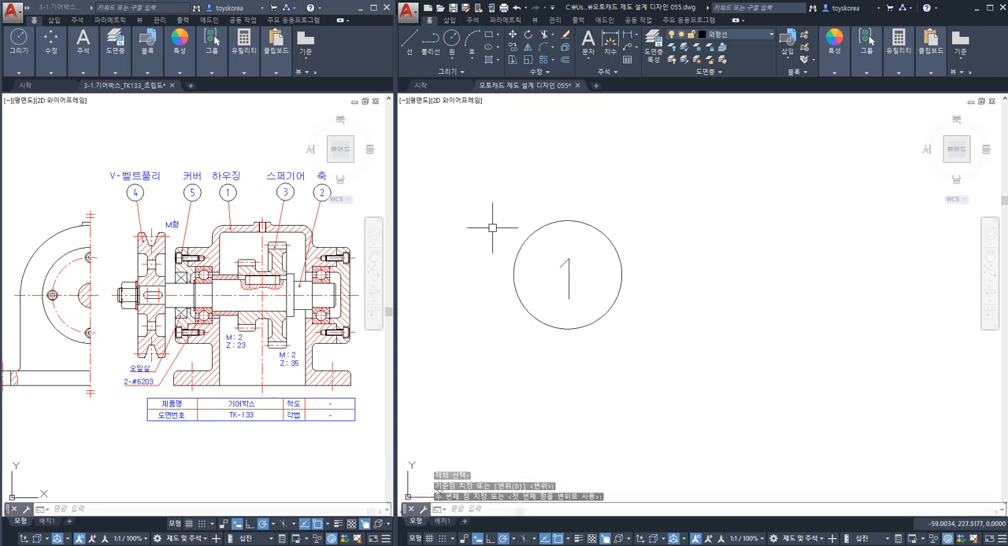
left_click(491, 178)
left_click(657, 354)
key("Escape")
key("Escape")
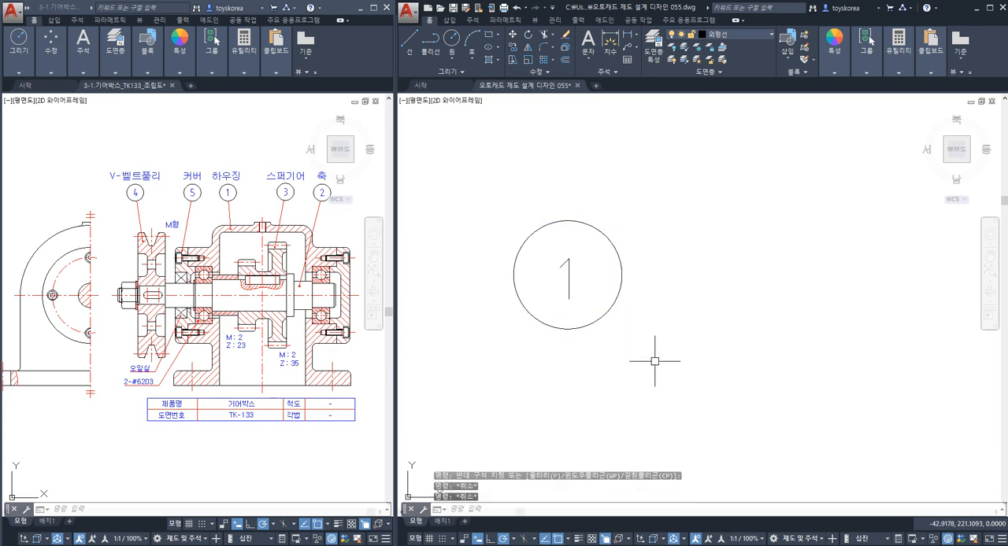
Examine the balloon's size against the housing views and inspect the surfaces and bearing bores of the sectioned front view.
scroll(630, 349, "down", 3)
key("Escape")
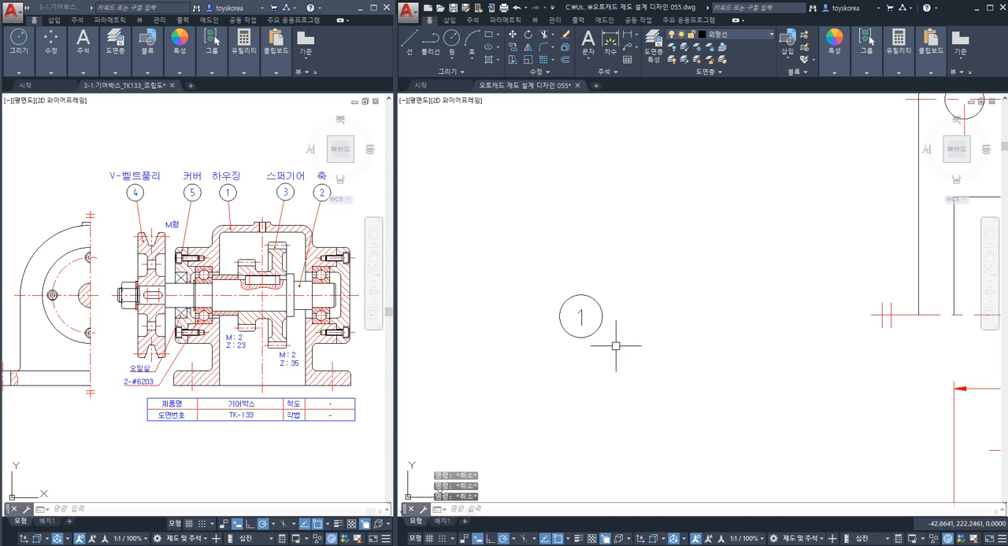
scroll(754, 312, "down", 2)
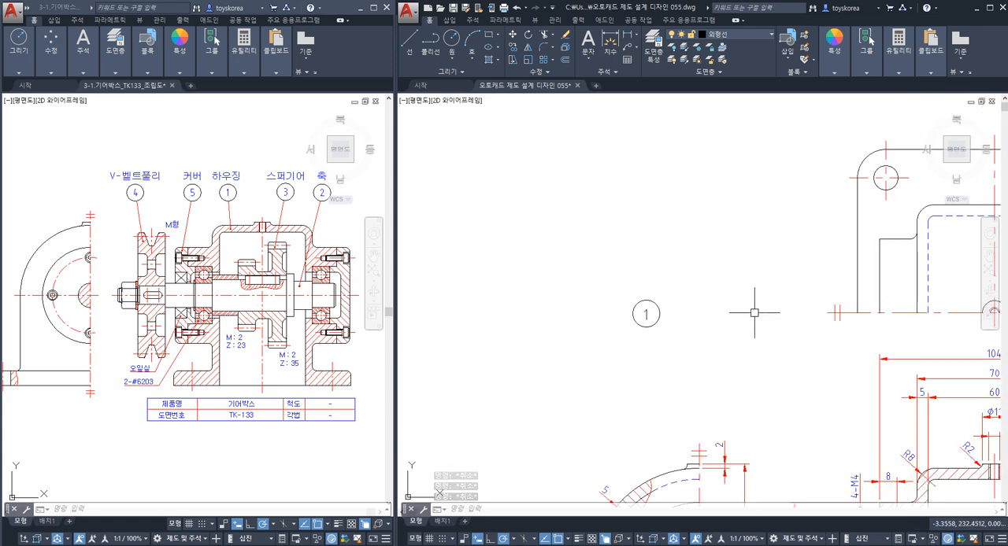
scroll(697, 333, "down", 2)
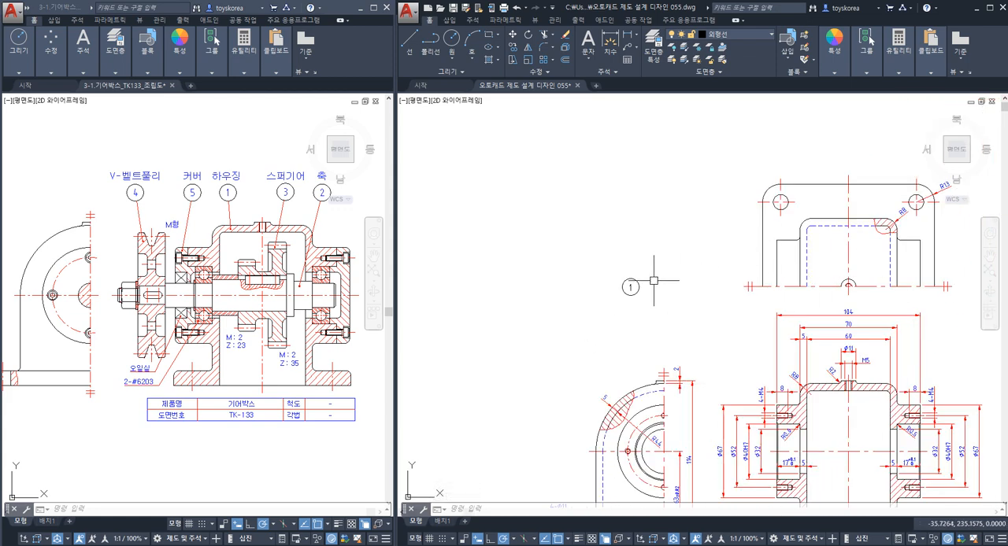
scroll(650, 291, "up", 4)
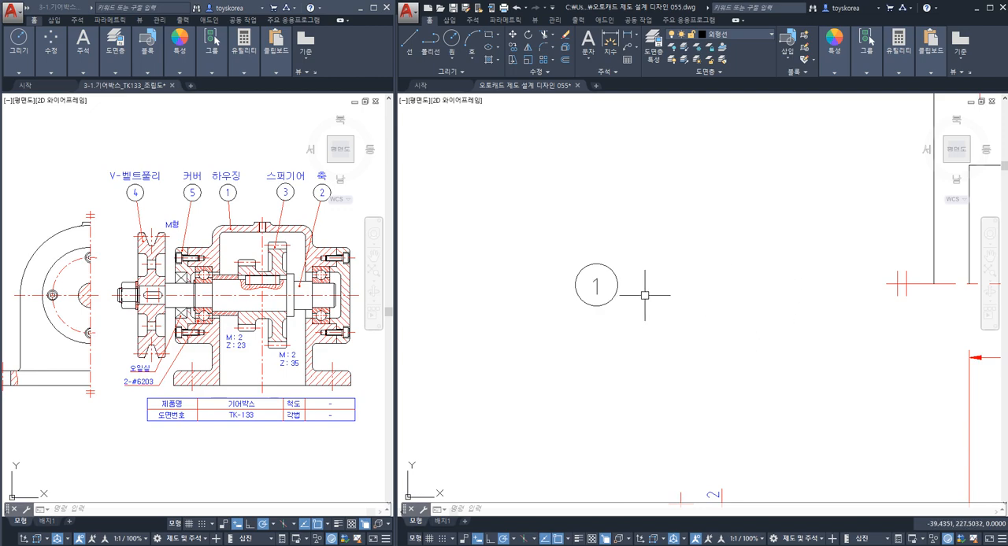
scroll(714, 308, "down", 2)
mouse_move(715, 325)
middle_mouse_down()
mouse_move(643, 207)
mouse_move(581, 241)
middle_mouse_up()
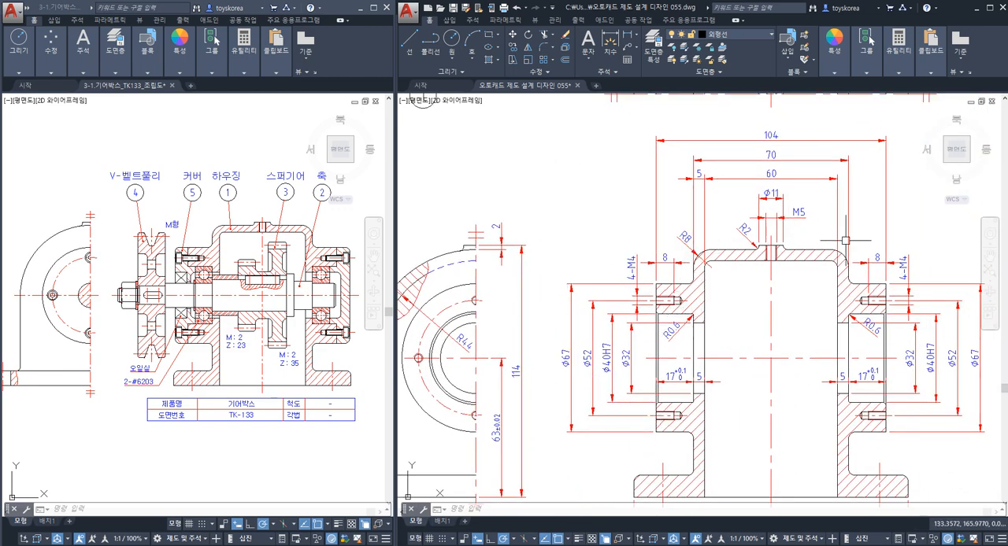
middle_click_drag(580, 226, 652, 342)
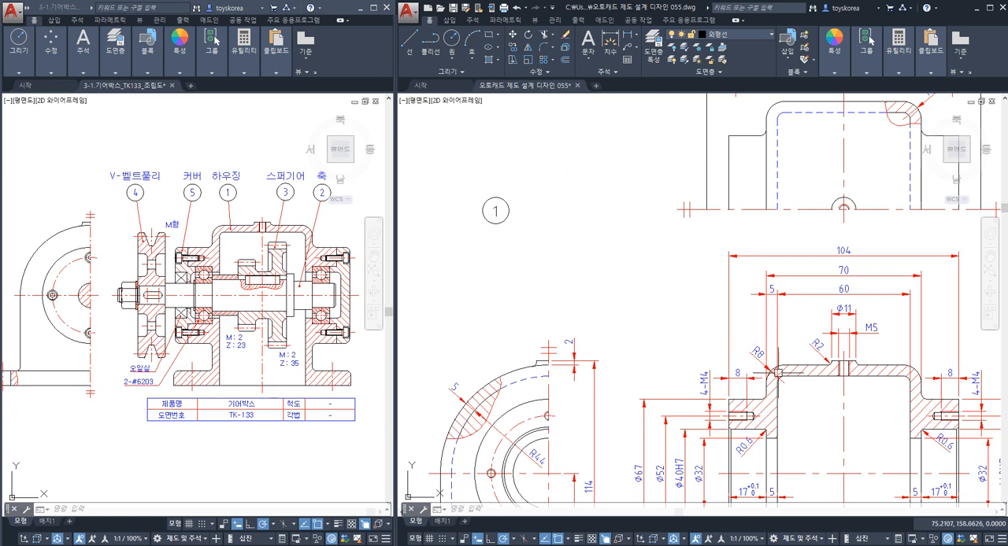
middle_click_drag(740, 414, 685, 300)
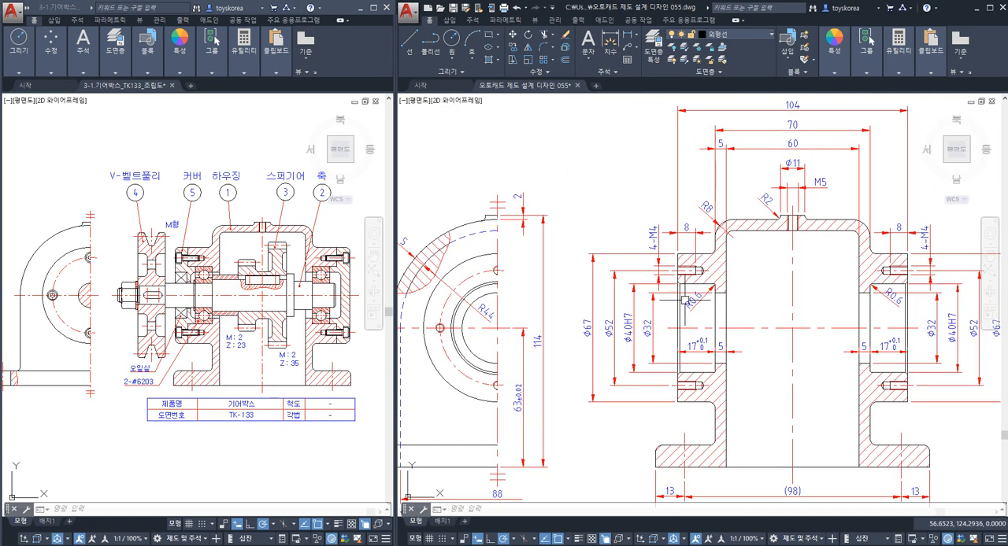
middle_click_drag(617, 261, 588, 334)
middle_click_drag(691, 242, 752, 200)
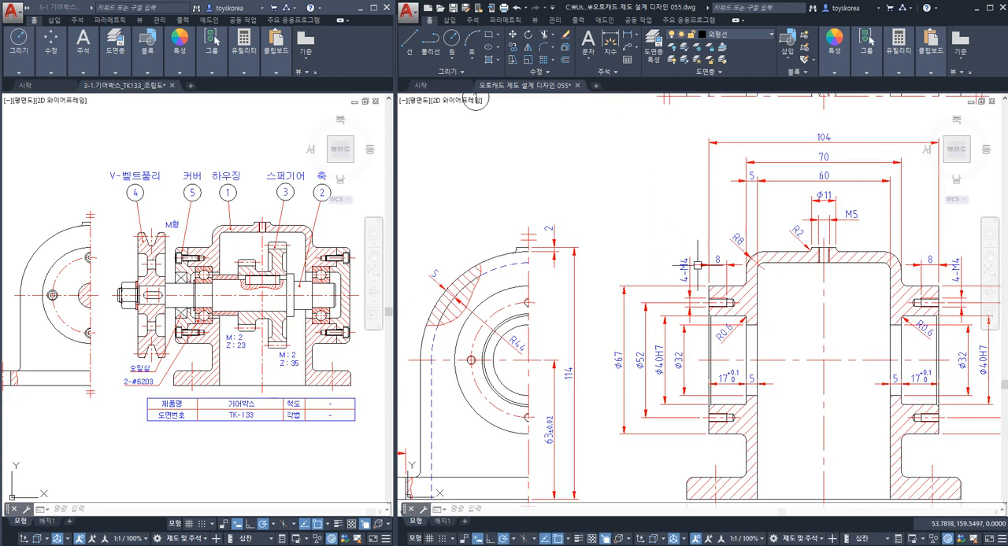
scroll(700, 352, "up", 2)
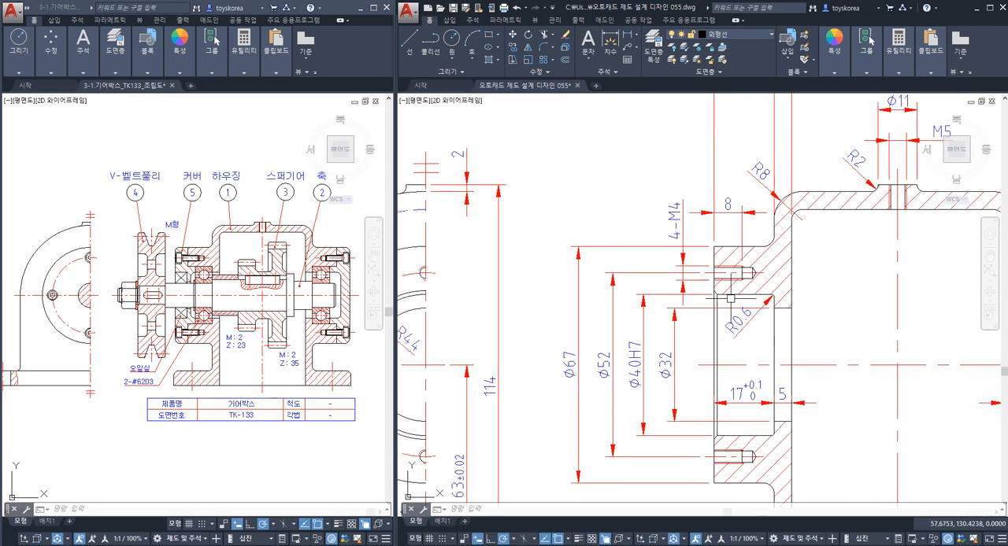
mouse_move(639, 223)
middle_mouse_down()
mouse_move(612, 270)
mouse_move(544, 213)
mouse_move(591, 231)
mouse_move(574, 225)
mouse_move(576, 249)
middle_mouse_up()
Draw a six-sided polygon circumscribed about a circle of radius 7 beside the number 1 balloon.
scroll(574, 231, "up", 2)
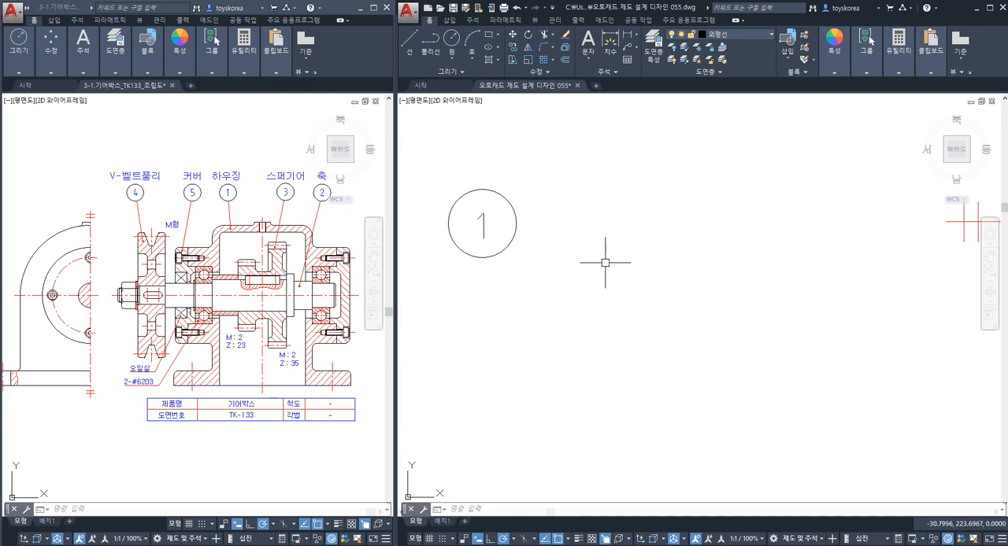
type("L")
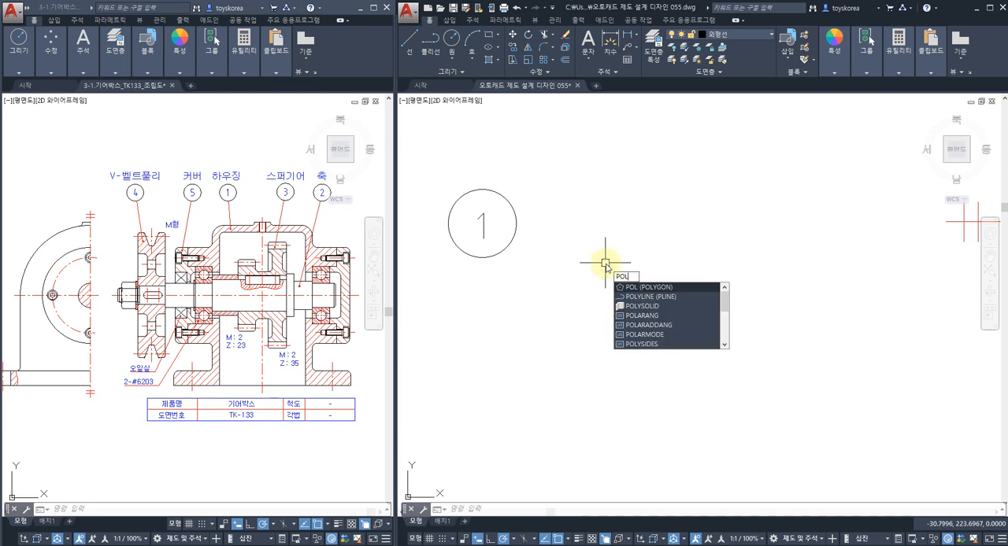
key("Return")
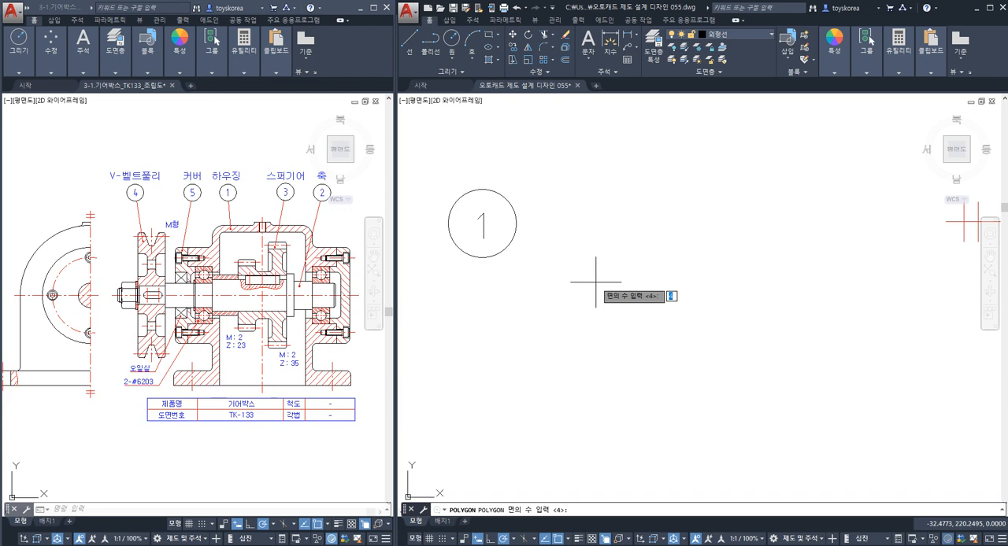
type("6")
key("Return")
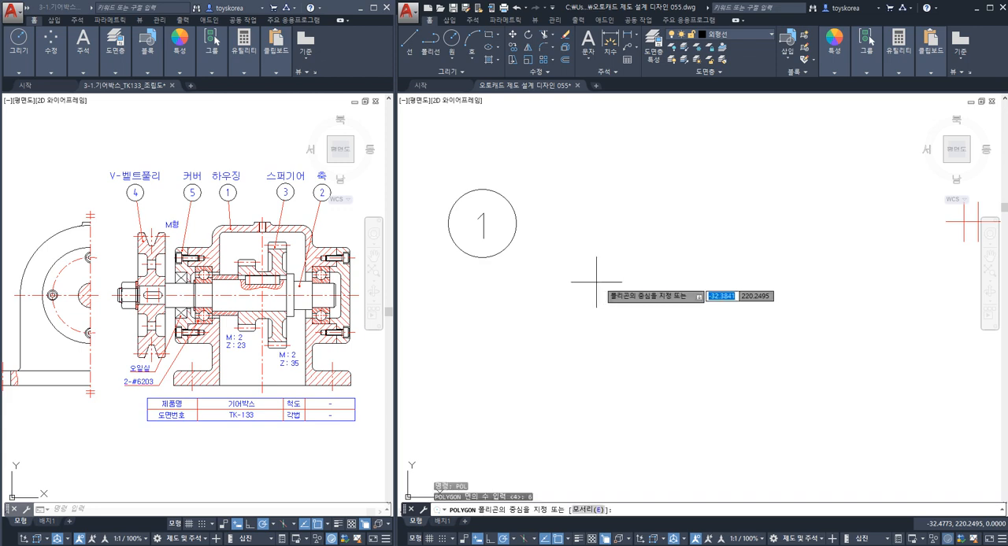
left_click(598, 284)
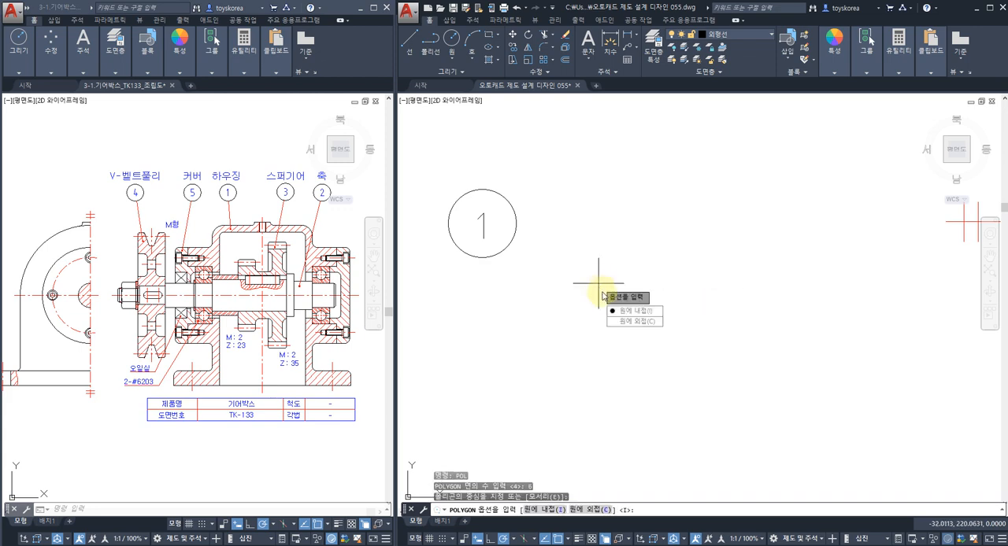
left_click(624, 322)
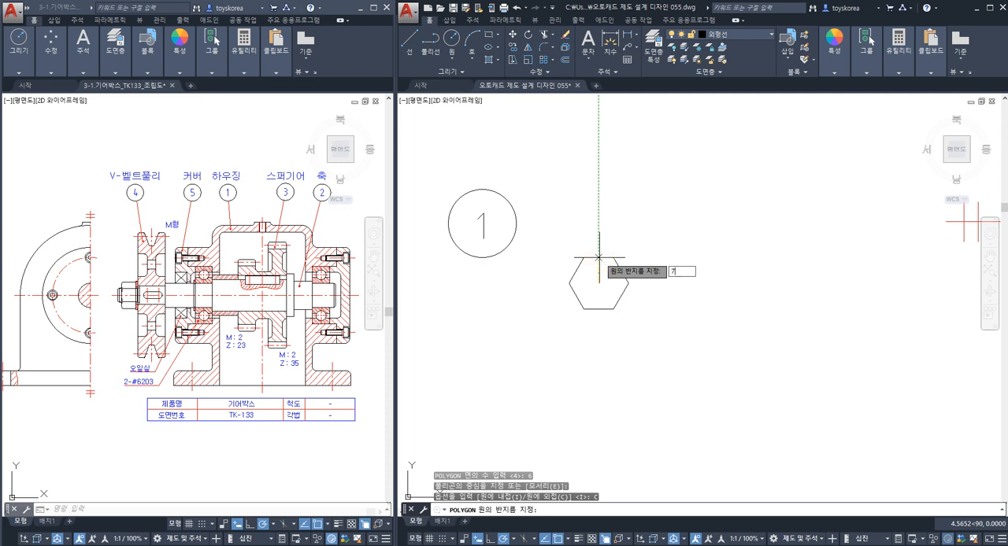
key("Return")
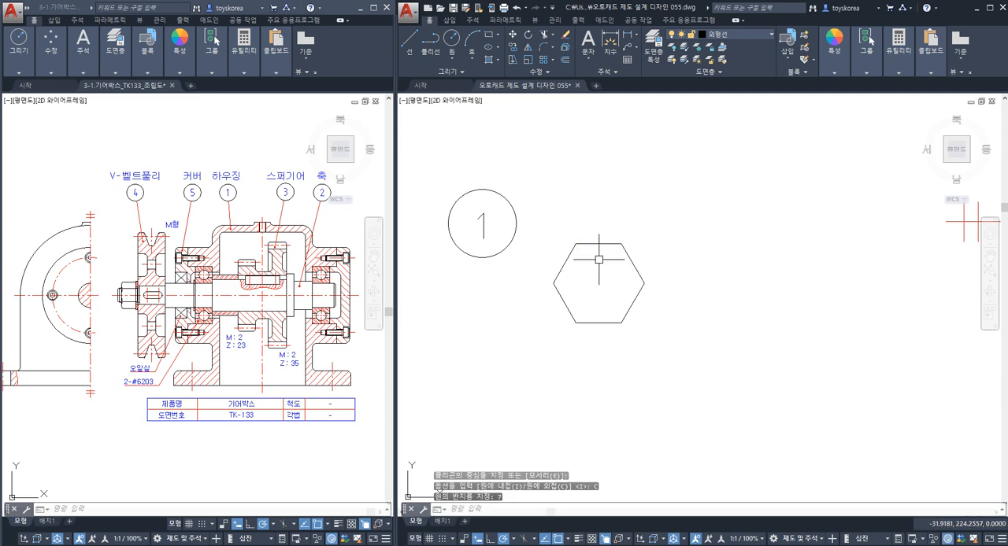
Draw a diagonal line from the hexagon's lower-left to upper-right vertex and a horizontal line between its left and right vertices.
type("l")
key("Return")
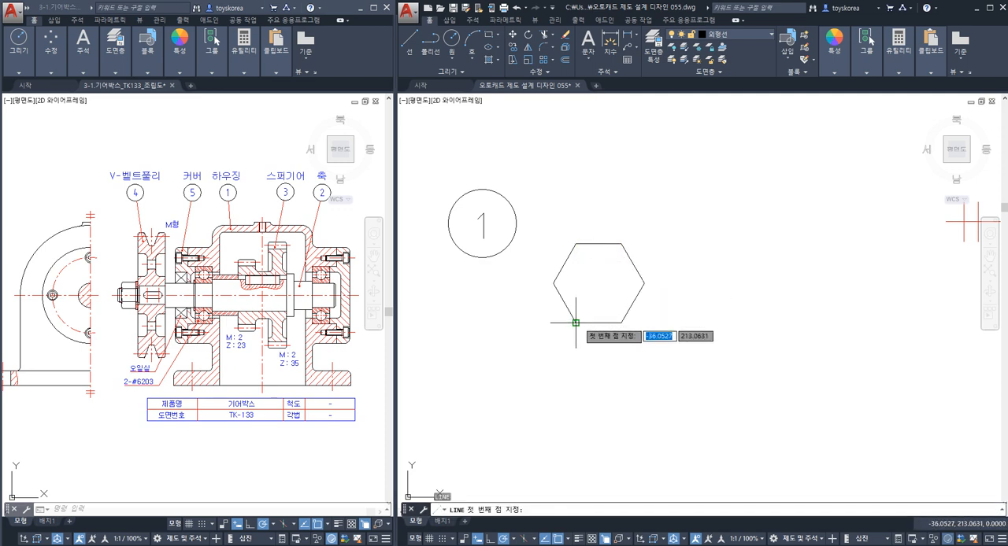
left_click(575, 322)
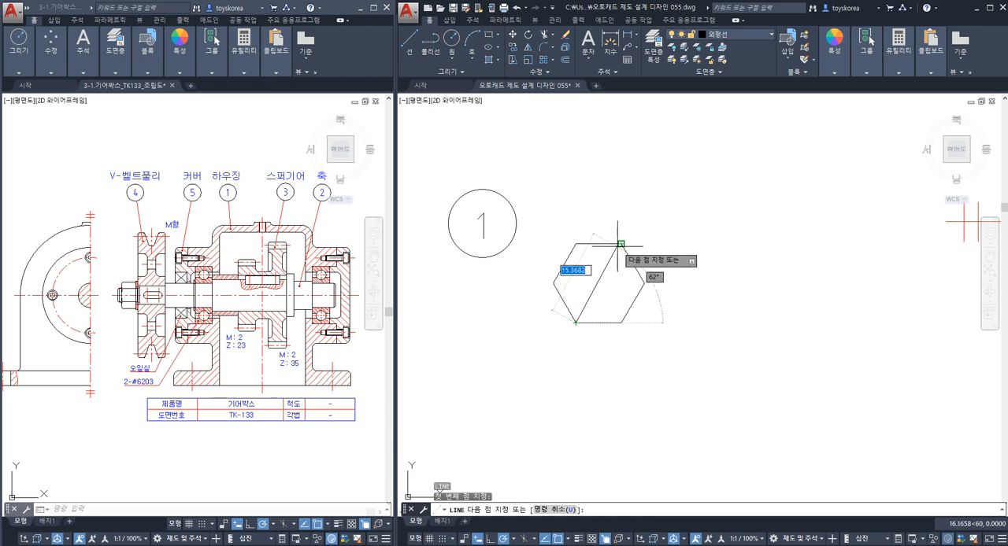
left_click(621, 244)
key("Return")
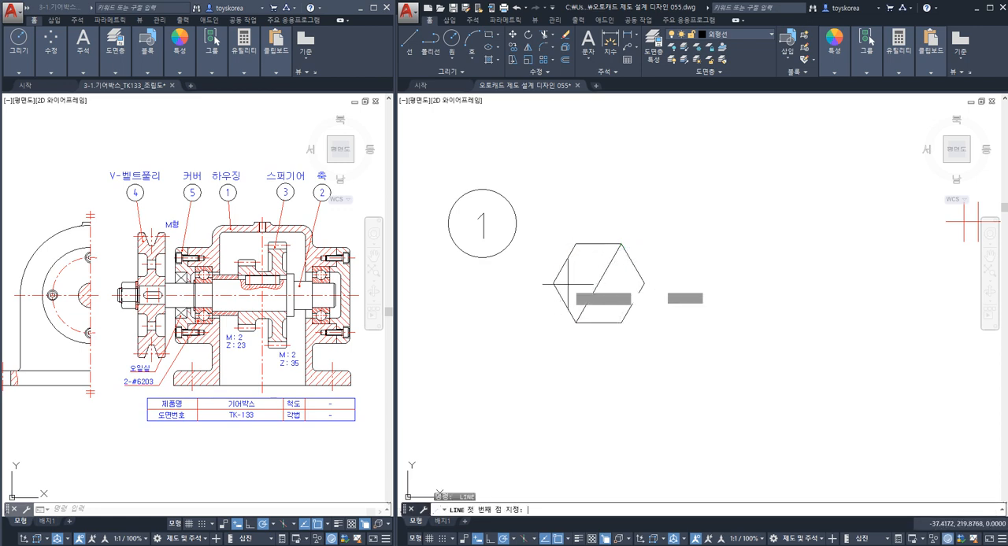
left_click(552, 284)
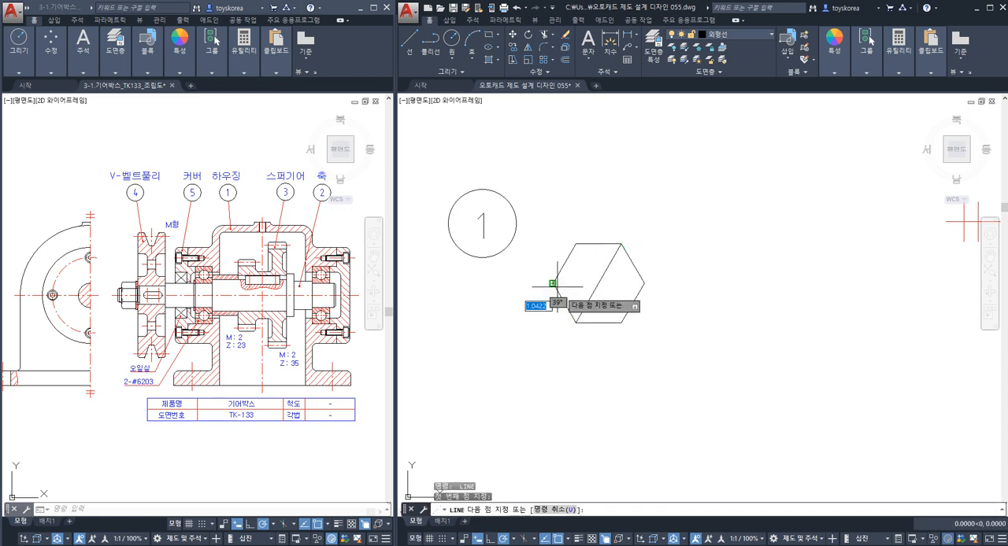
left_click(644, 284)
key("Escape")
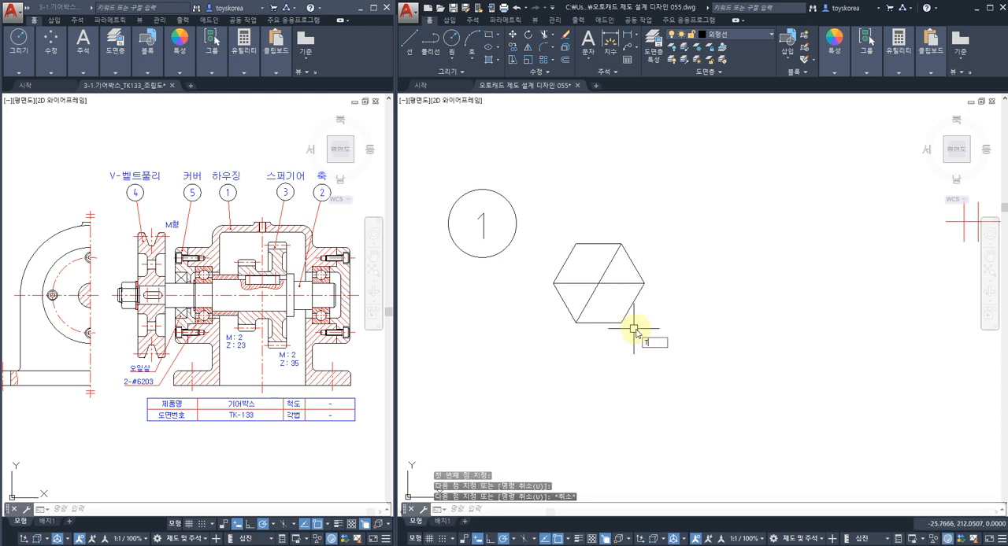
Trim the hexagon and its inner lines into a surface roughness triangle with a long slanted leg, and erase the leftover outline.
key("space")
key("Escape")
type("tr")
key("space")
left_click(639, 328)
left_click(551, 222)
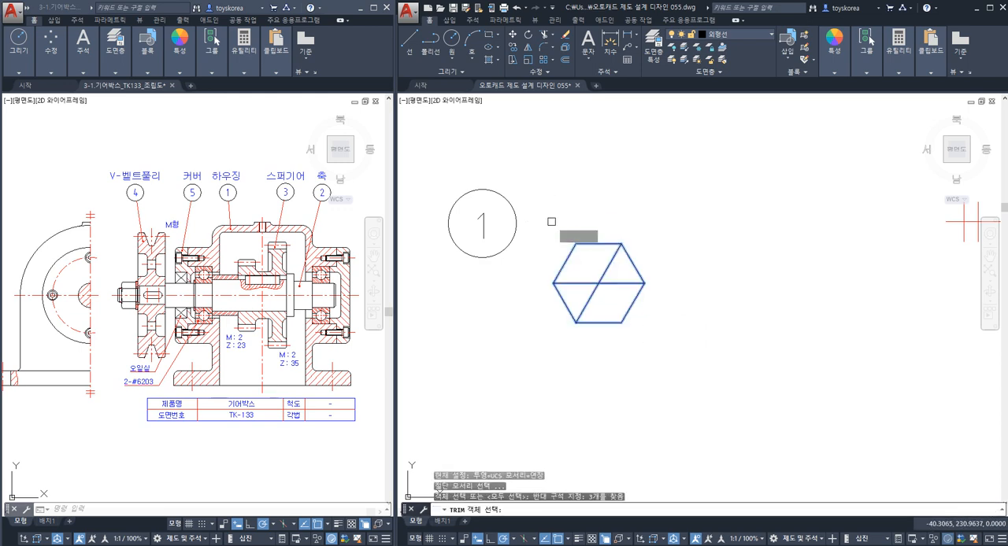
key("space")
left_click(566, 258)
left_click(610, 284)
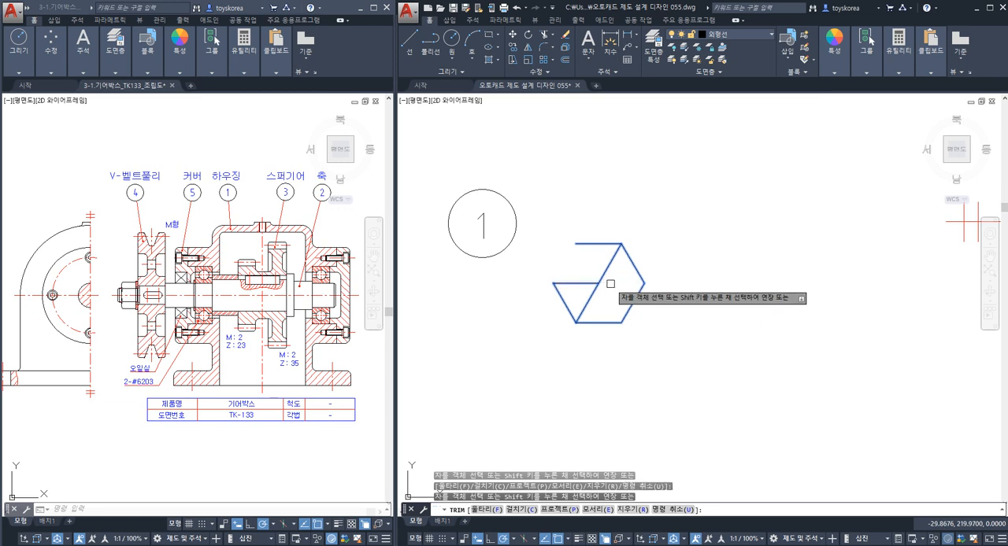
key("Escape")
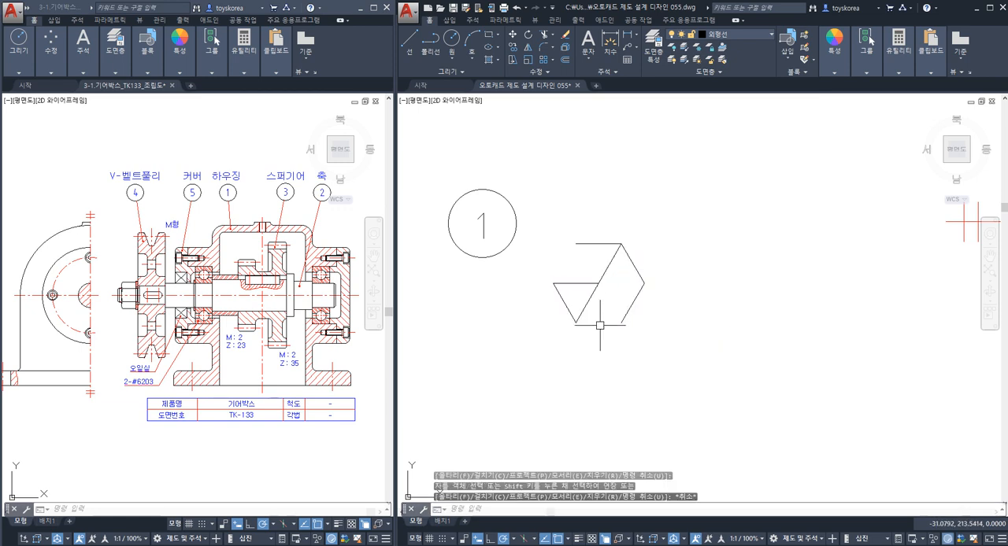
left_click(670, 334)
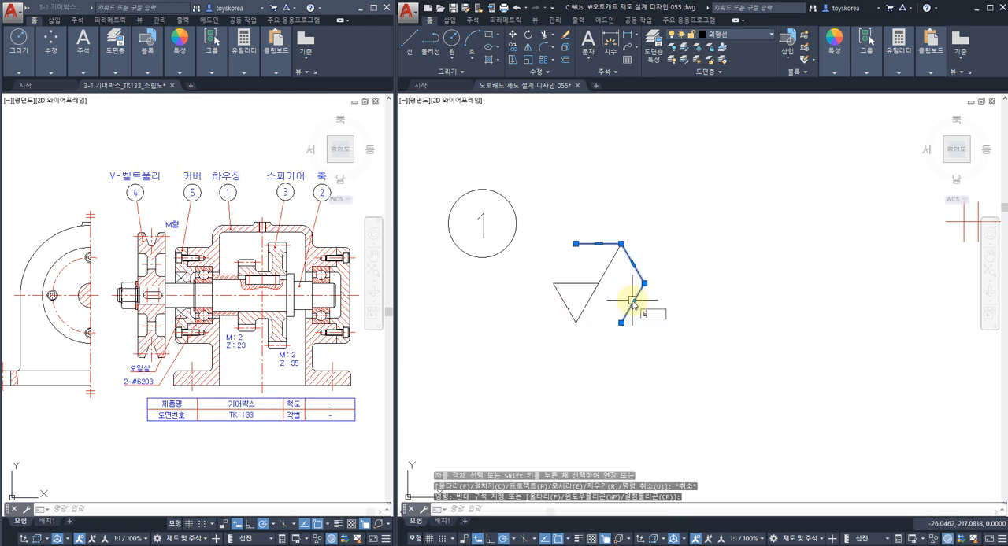
key("Return")
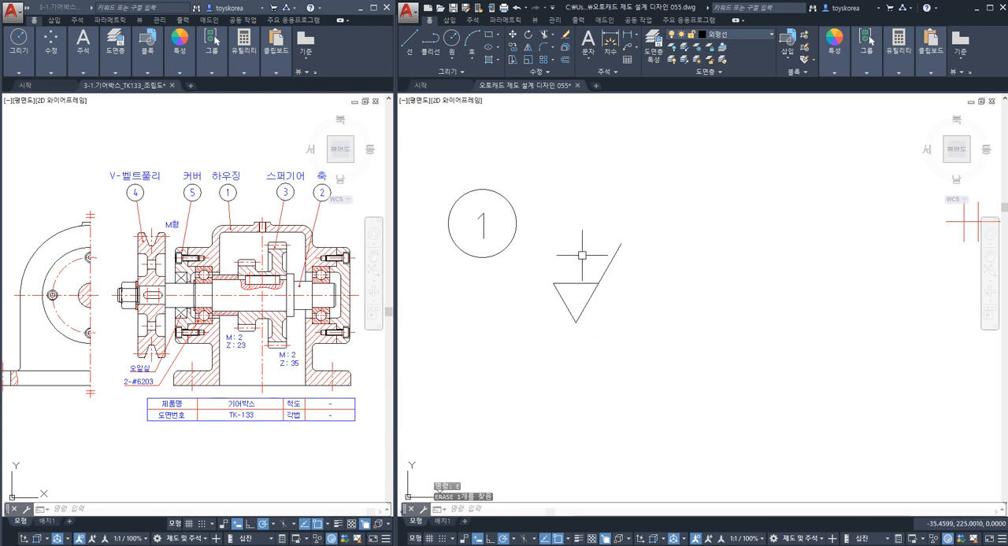
Move the surface roughness symbol up beside the number 1 balloon.
scroll(608, 319, "down", 8)
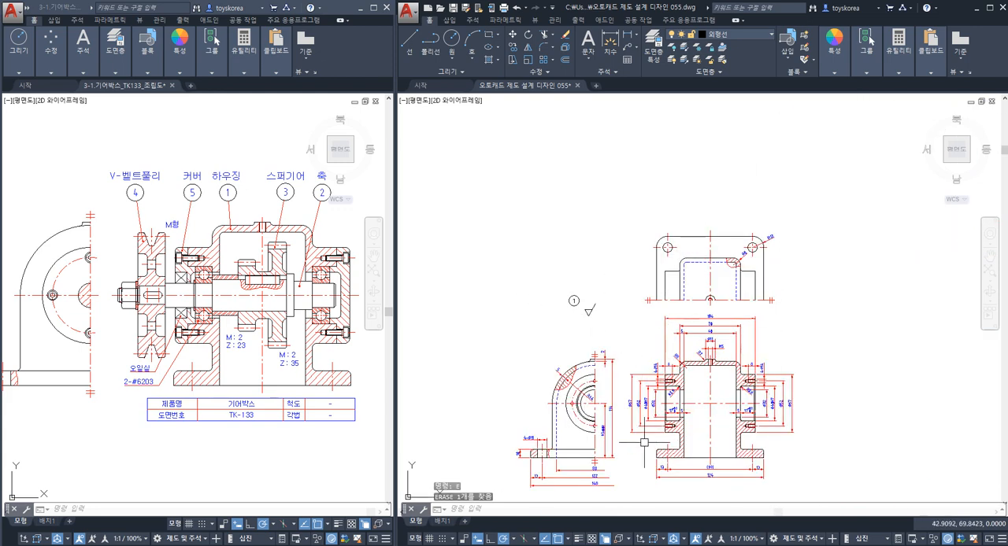
scroll(576, 324, "up", 5)
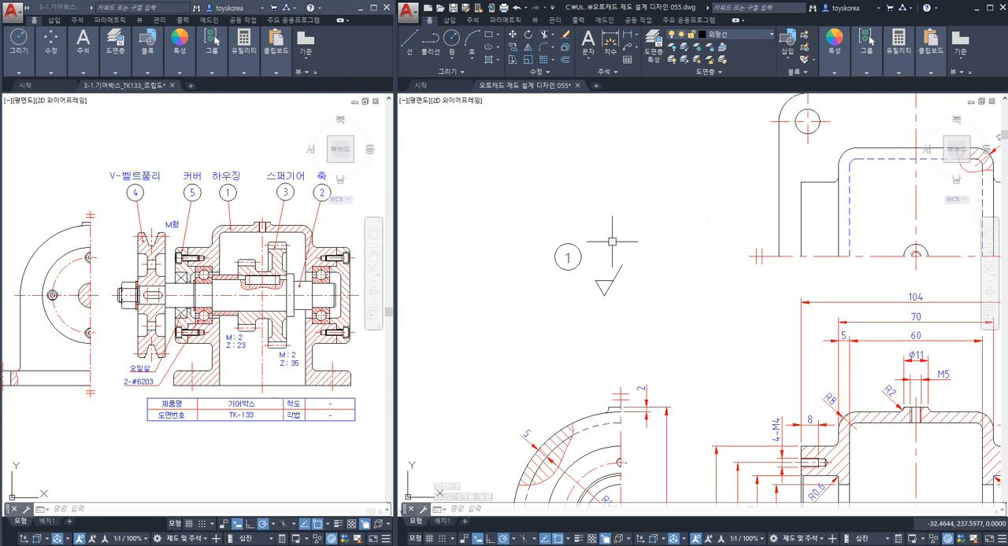
scroll(623, 253, "up", 2)
type("m")
key("Return")
left_click(612, 307)
left_click(559, 266)
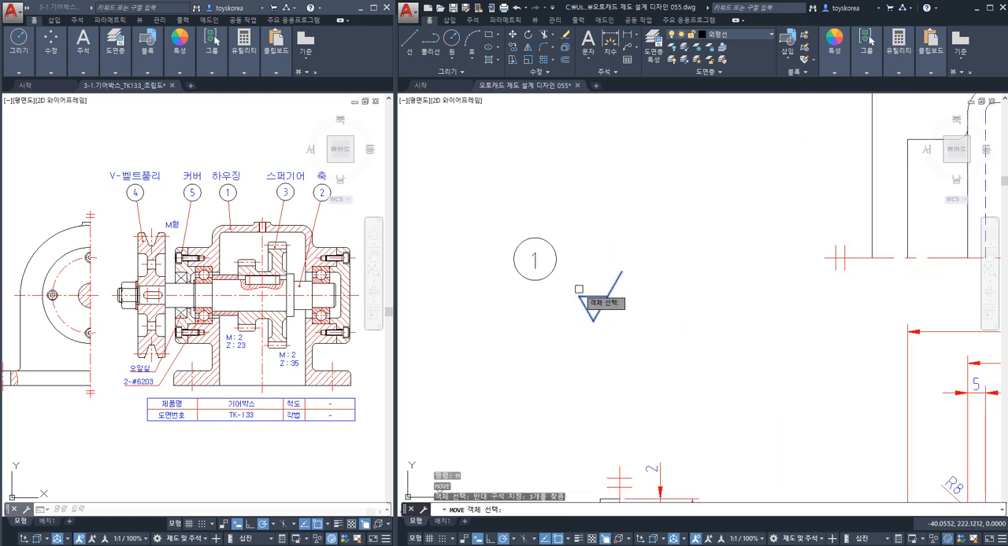
key("Return")
left_click(675, 324)
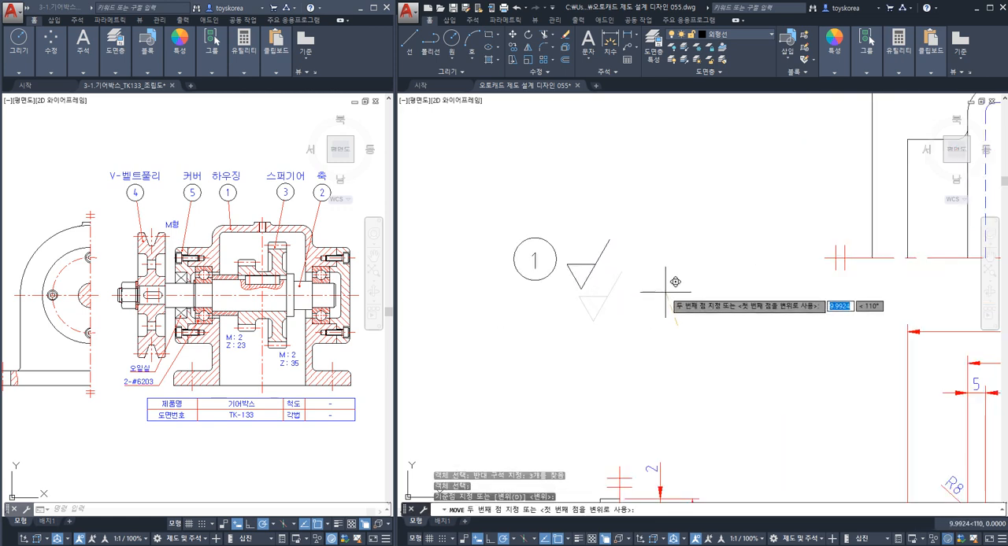
key("Escape")
Compare the roughness symbol's size with the housing views and examine the side view and sectioned front view surfaces.
scroll(598, 276, "down", 4)
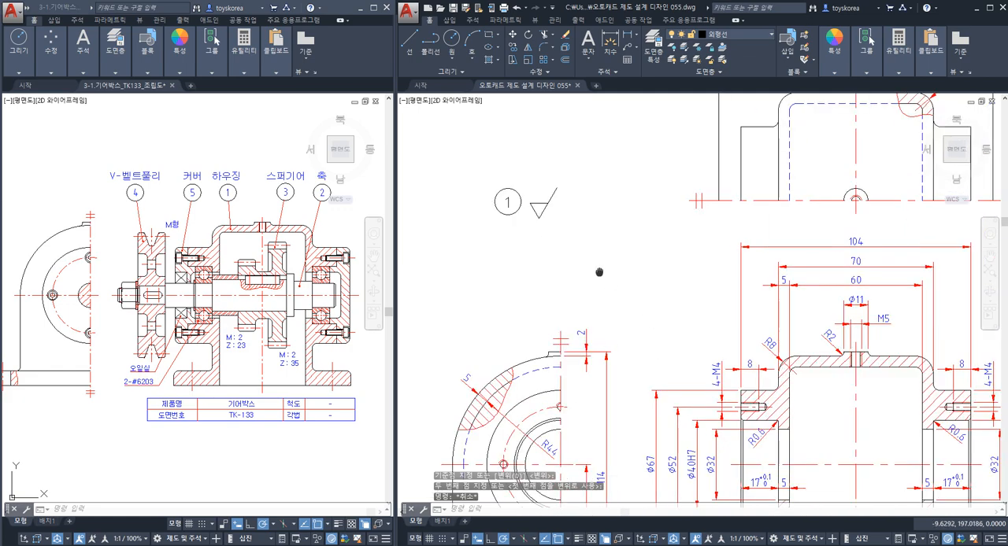
middle_click_drag(647, 321, 613, 304)
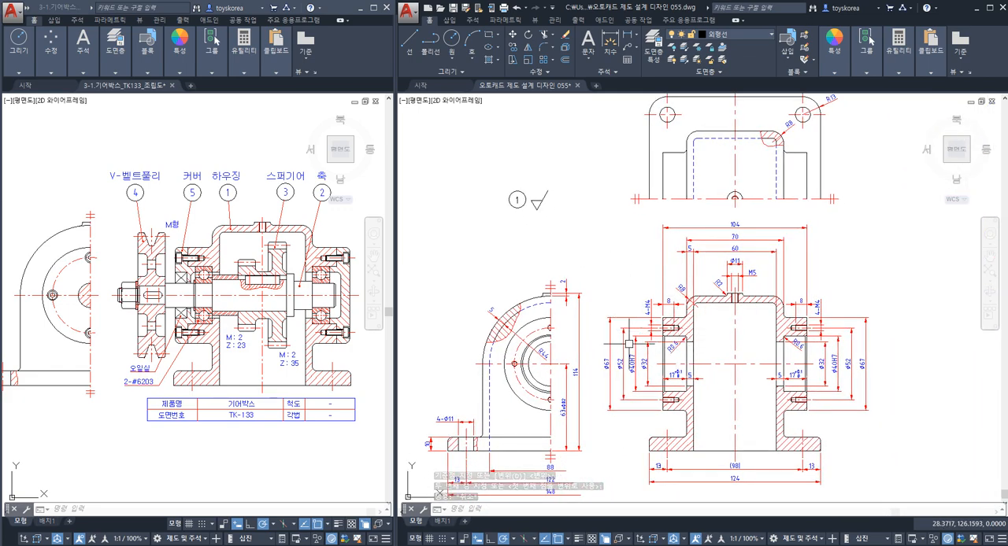
middle_click_drag(628, 344, 658, 338)
scroll(615, 324, "up", 3)
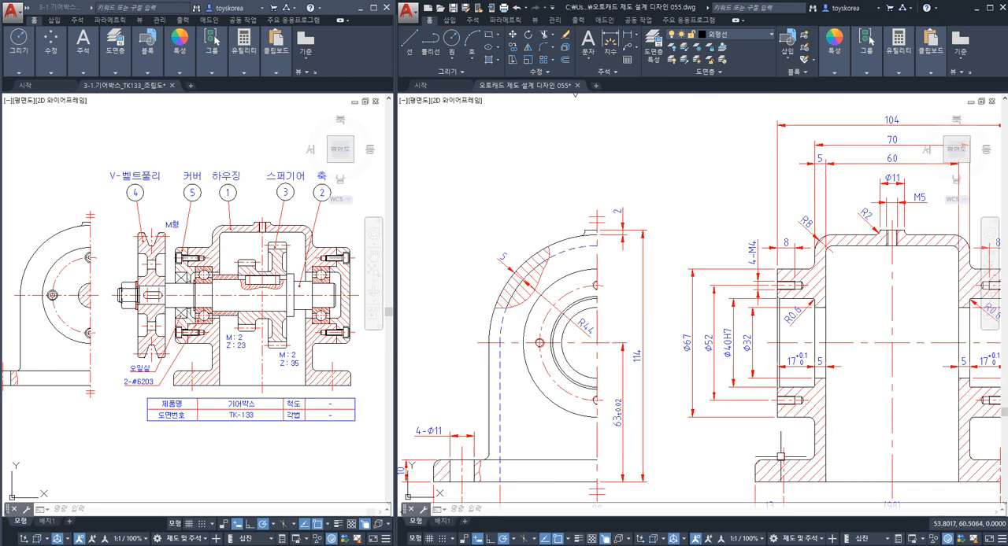
middle_click_drag(703, 270, 628, 273)
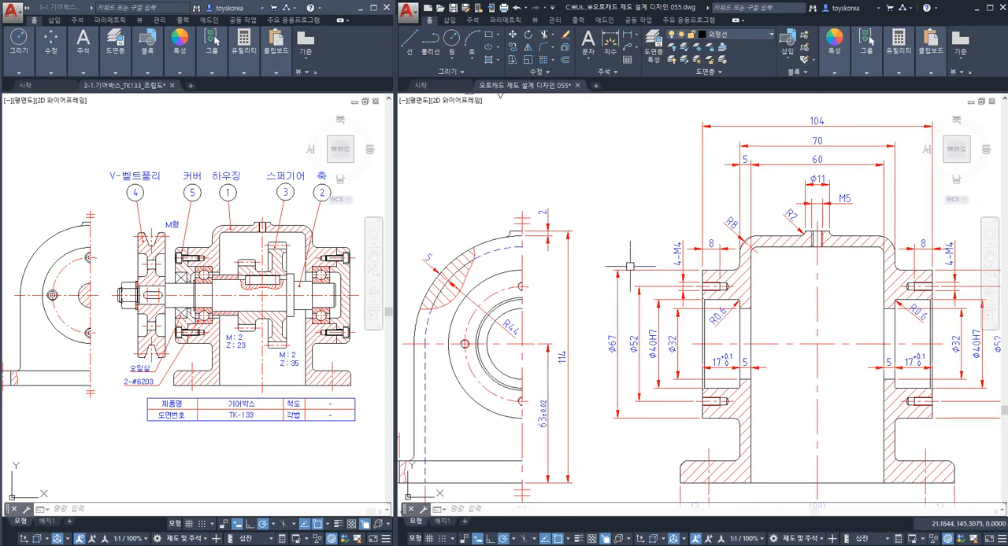
scroll(631, 267, "down", 2)
middle_click_drag(604, 208, 608, 256)
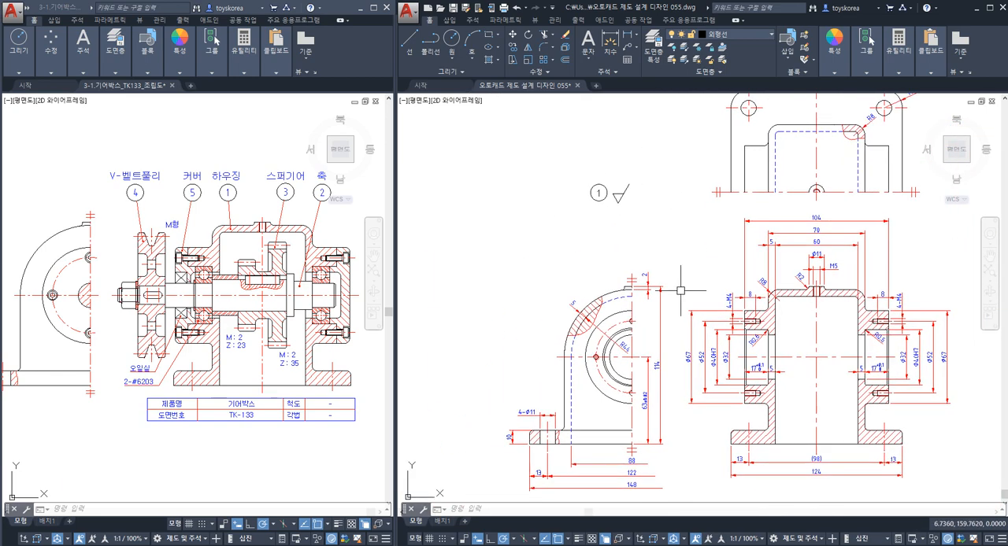
scroll(593, 339, "up", 2)
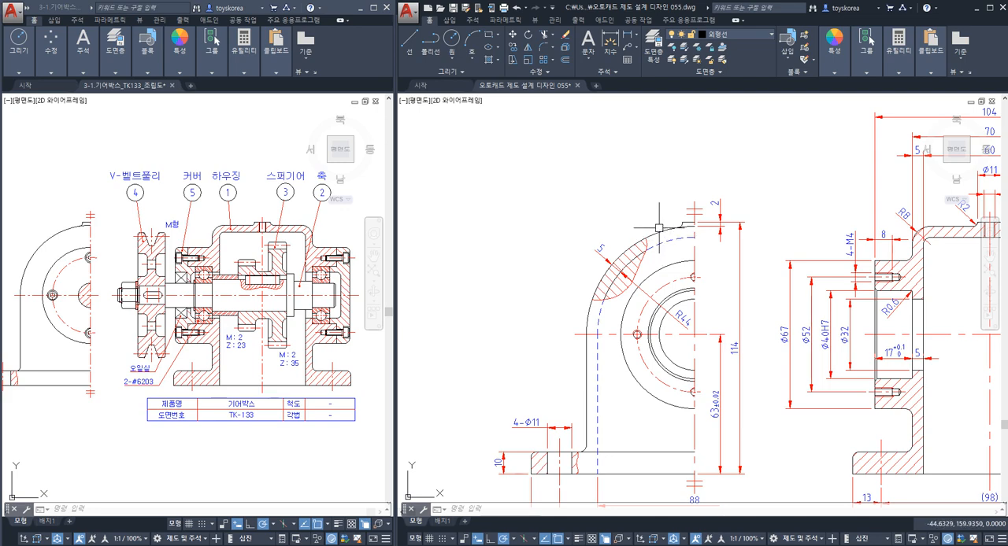
scroll(658, 228, "down", 3)
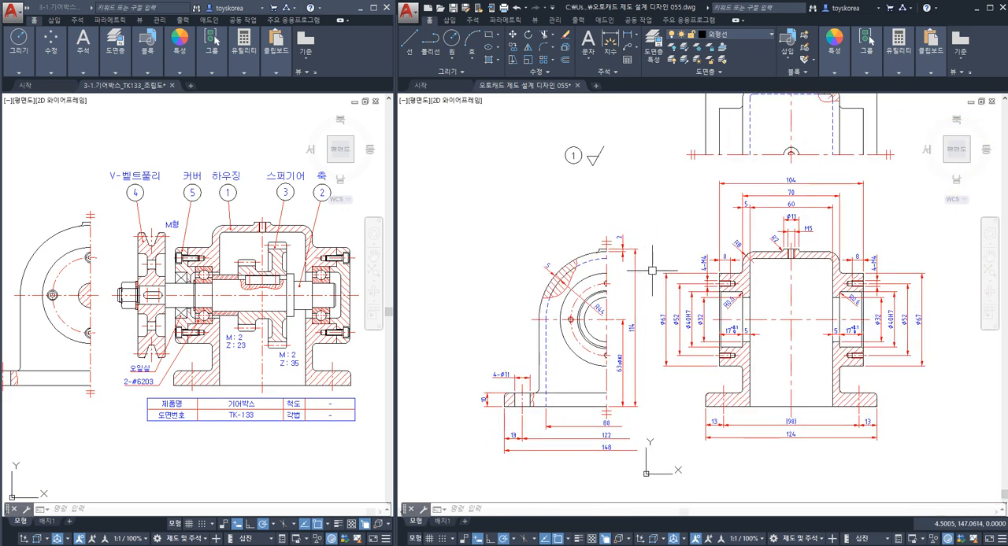
middle_click_drag(651, 271, 650, 309)
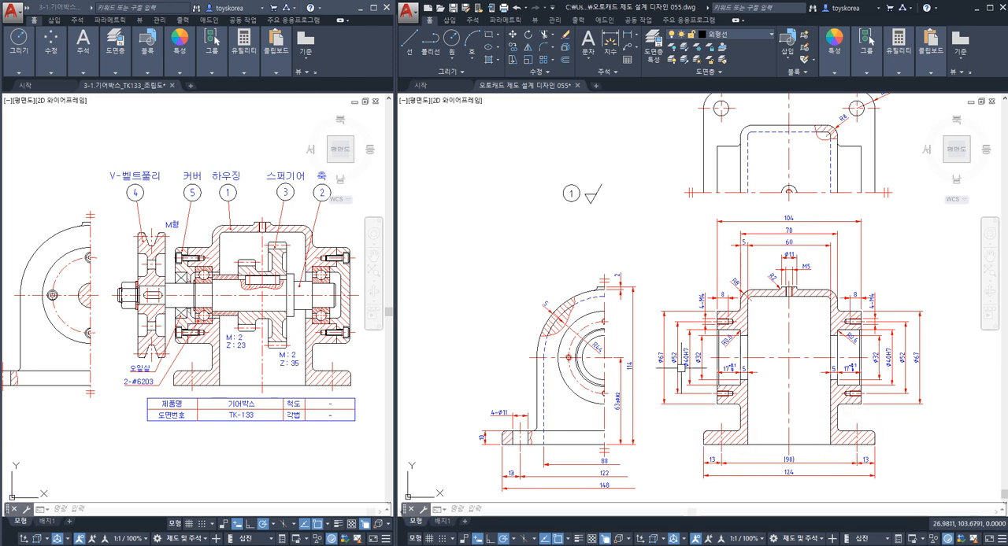
middle_click_drag(635, 218, 652, 231)
scroll(652, 236, "up", 4)
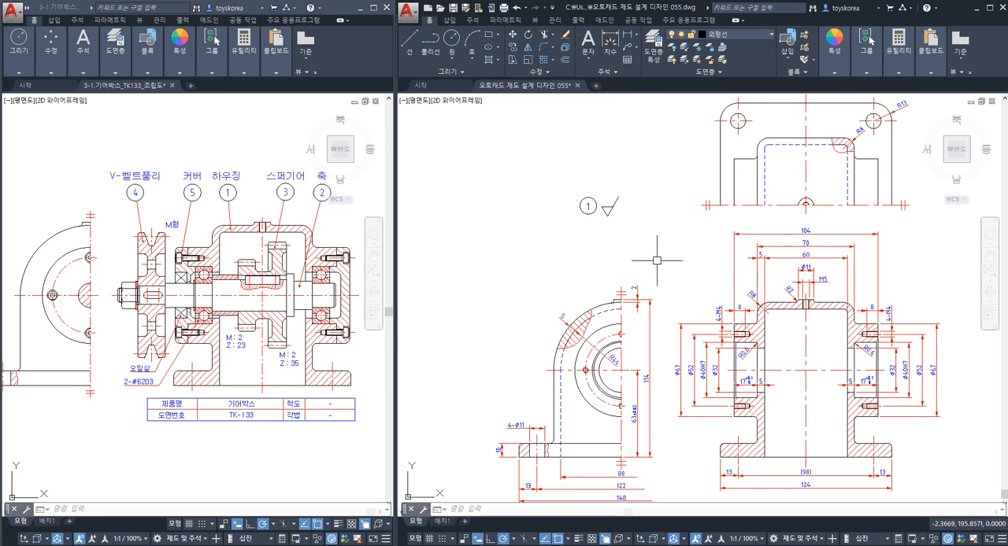
mouse_move(540, 274)
middle_mouse_down()
mouse_move(524, 274)
mouse_move(566, 291)
mouse_move(579, 349)
middle_mouse_up()
middle_click_drag(593, 181, 591, 262)
scroll(590, 260, "up", 2)
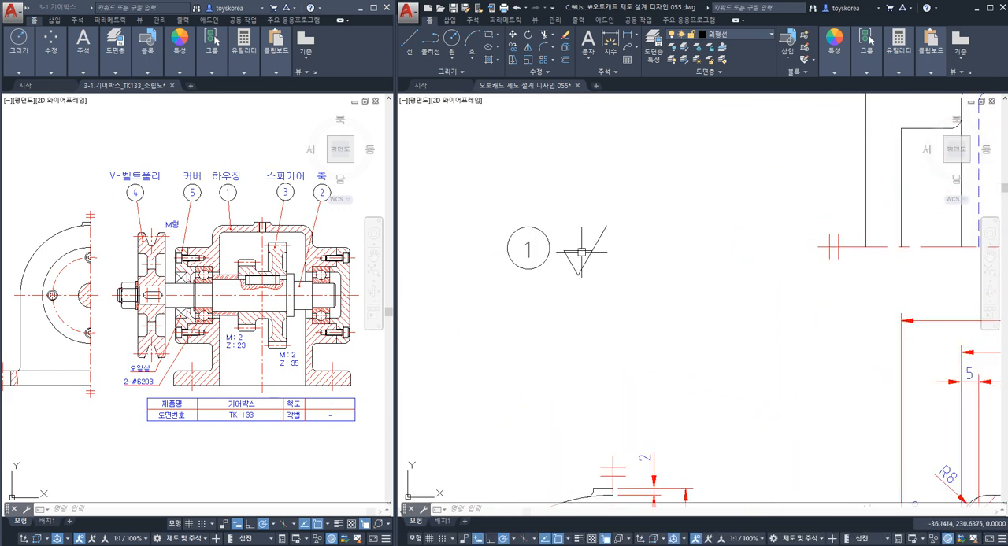
scroll(578, 261, "up", 2)
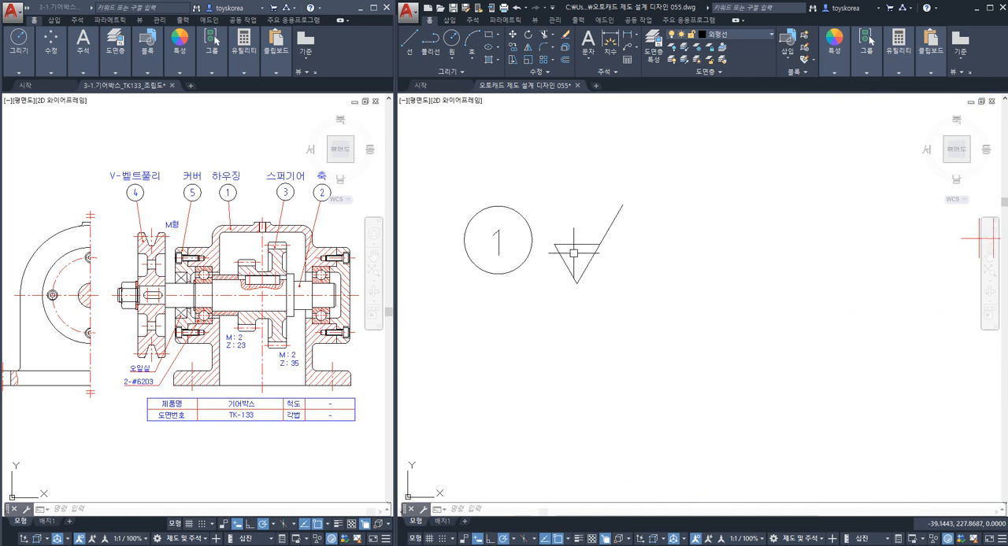
scroll(577, 261, "down", 5)
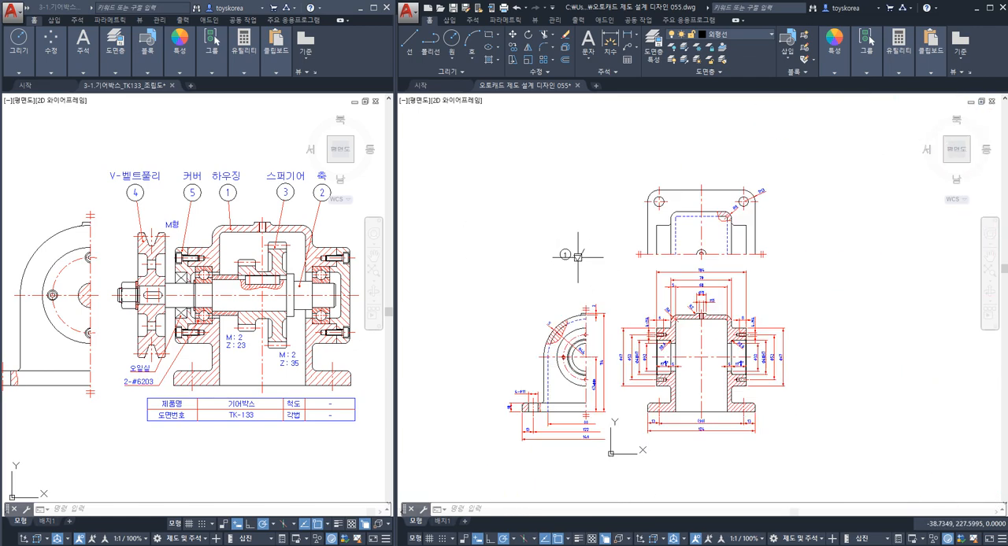
scroll(572, 305, "up", 3)
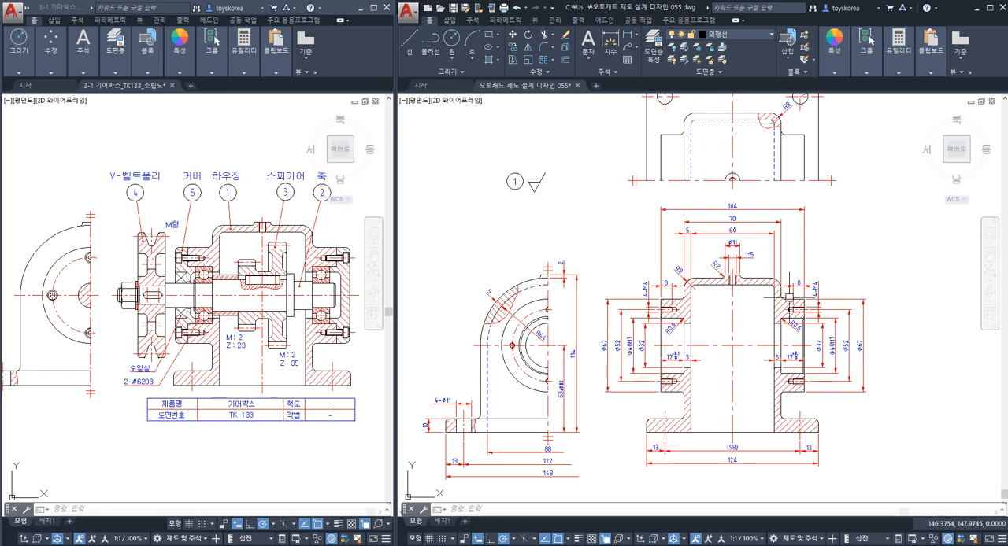
scroll(524, 195, "up", 6)
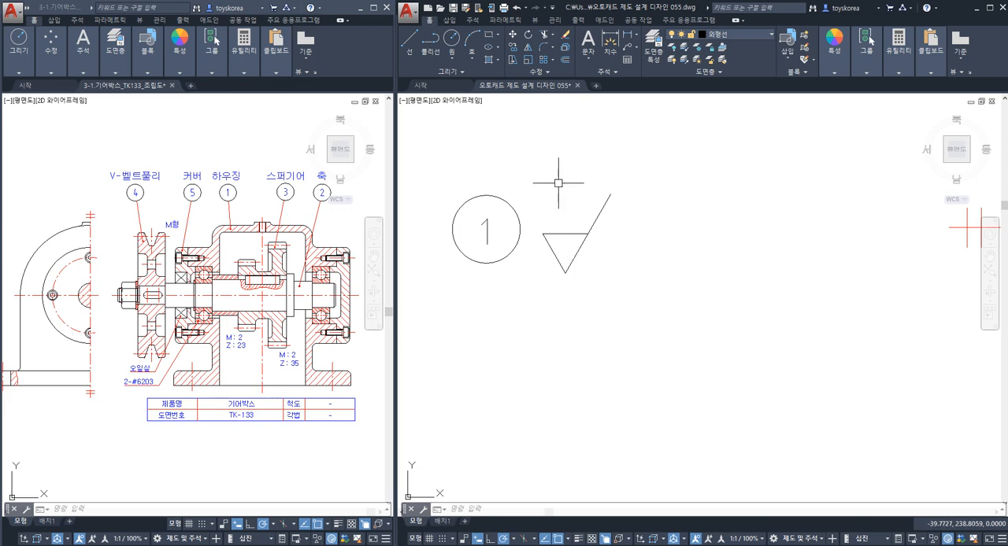
key("Return")
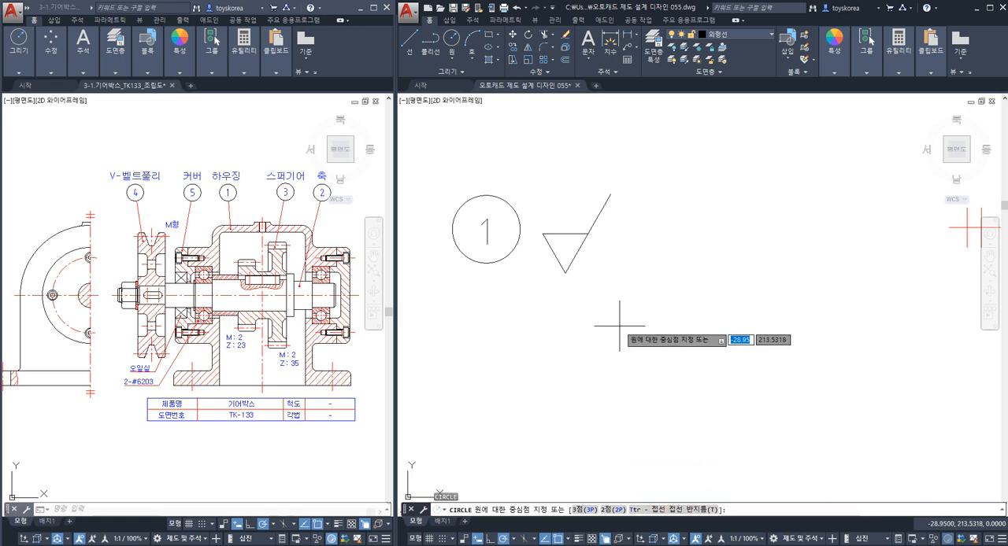
key("Escape")
key("Escape")
key("Escape")
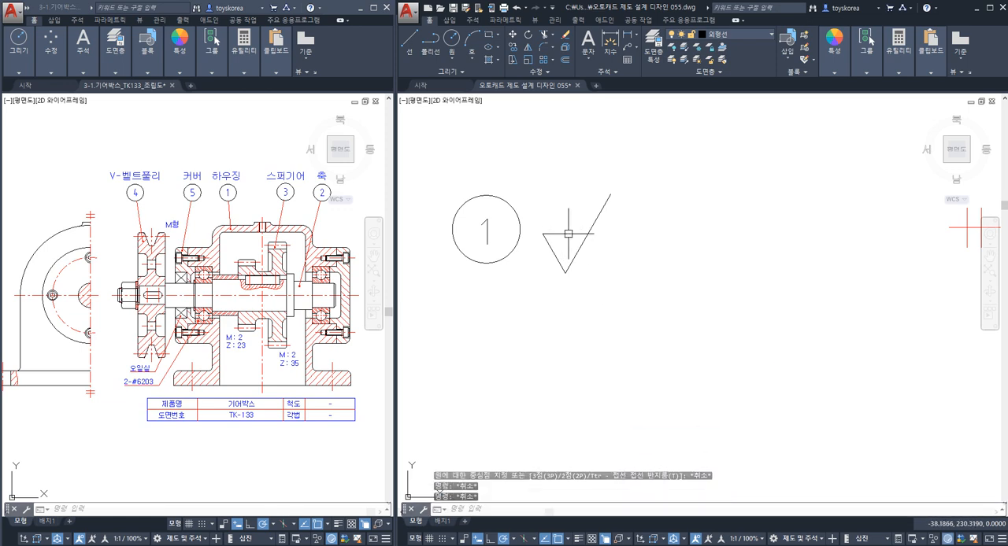
Draw a circle tangent to all three sides of the roughness symbol's triangle.
left_click(452, 55)
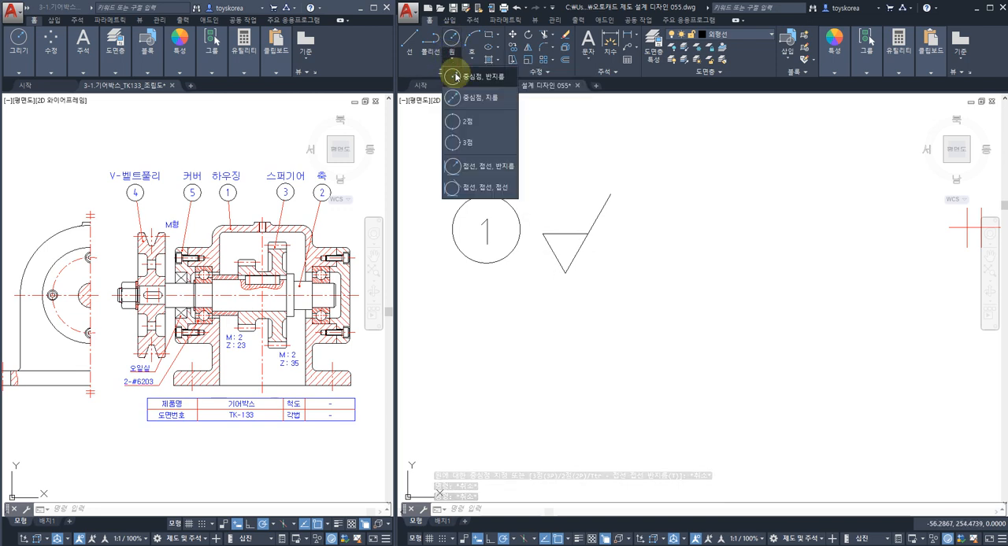
left_click(474, 189)
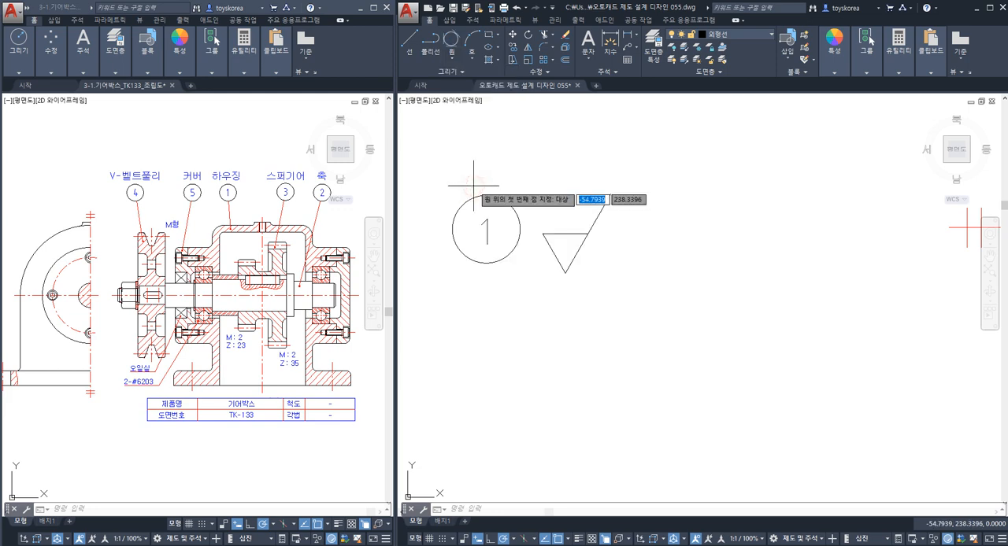
left_click(564, 244)
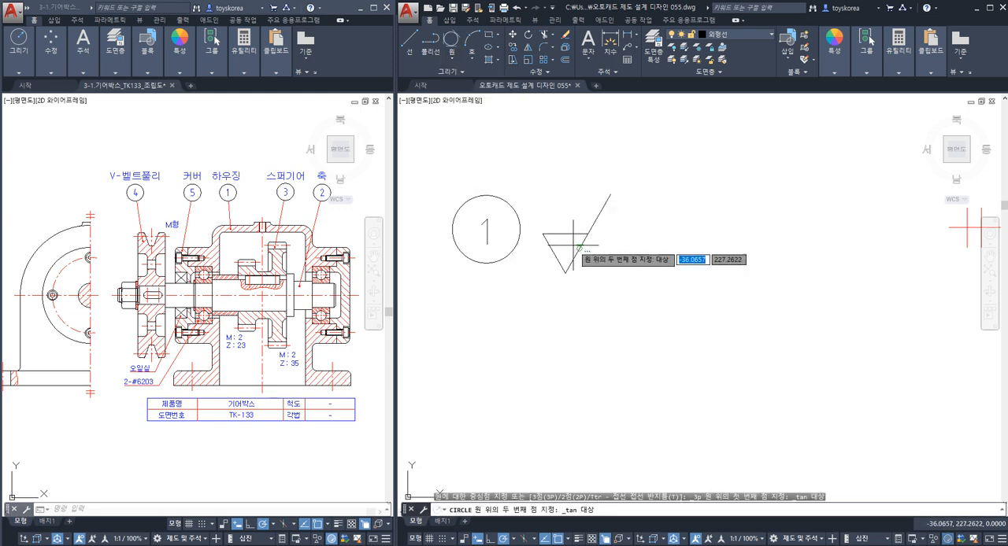
left_click(553, 257)
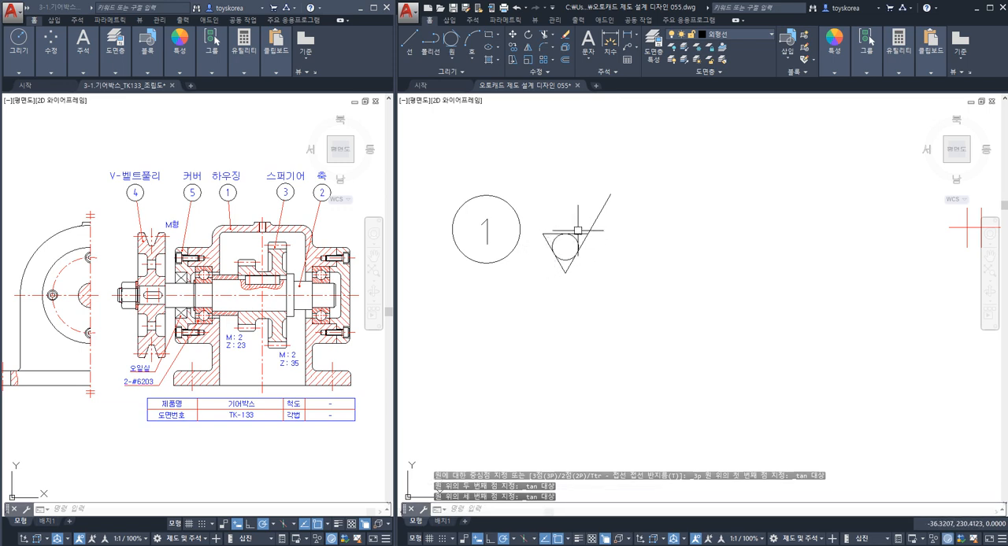
Copy the roughness symbol with its inscribed circle horizontally to the right of the original.
scroll(567, 252, "down", 3)
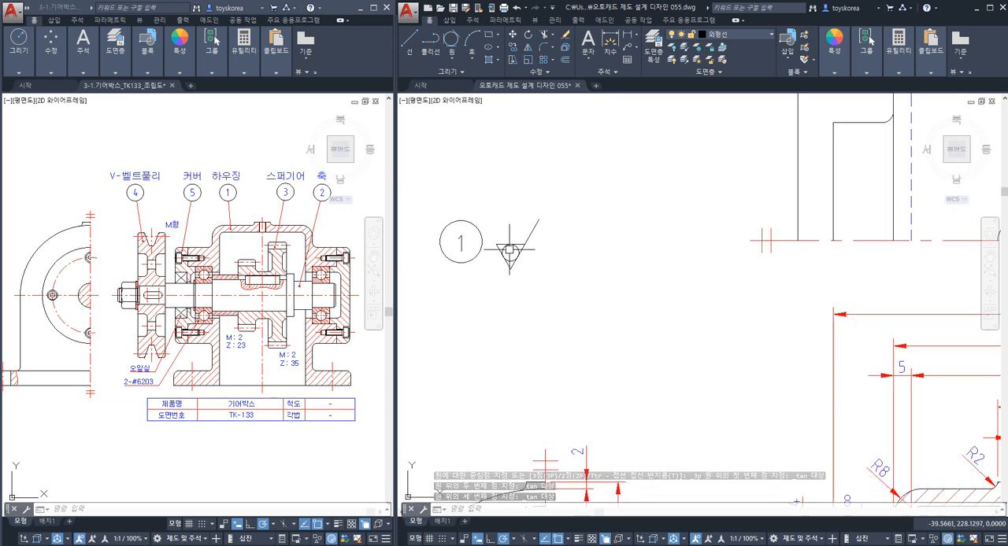
left_click(533, 281)
left_click(499, 234)
type("co")
key("space")
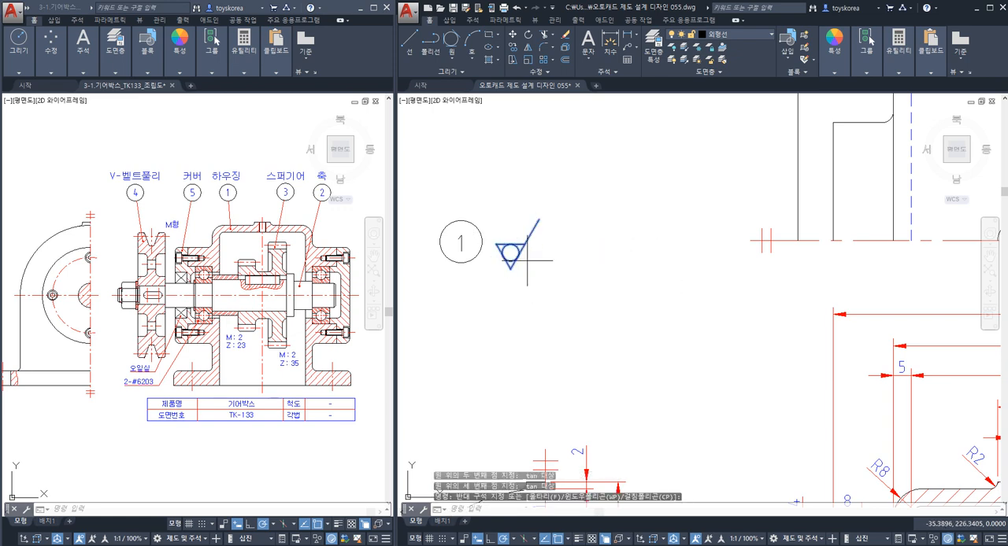
left_click(539, 281)
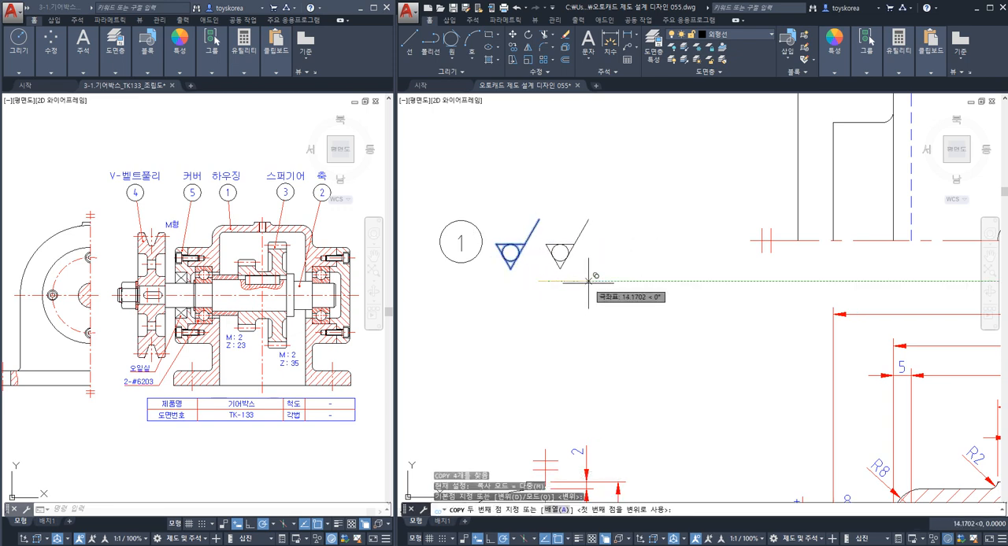
key("Escape")
Erase the horizontal top line of the original roughness symbol beside the balloon.
scroll(535, 246, "up", 5)
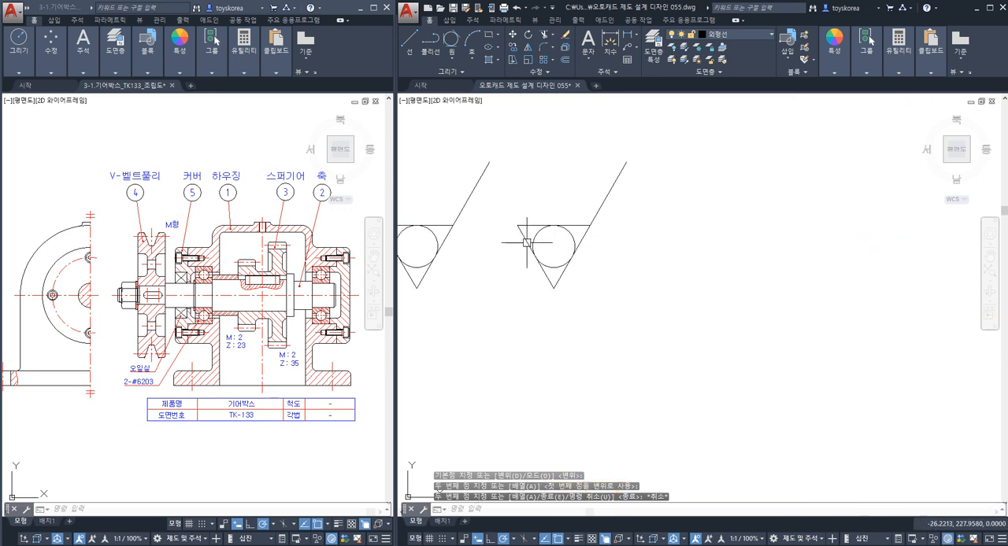
left_click(494, 232)
type("e")
key("space")
scroll(595, 277, "down", 2)
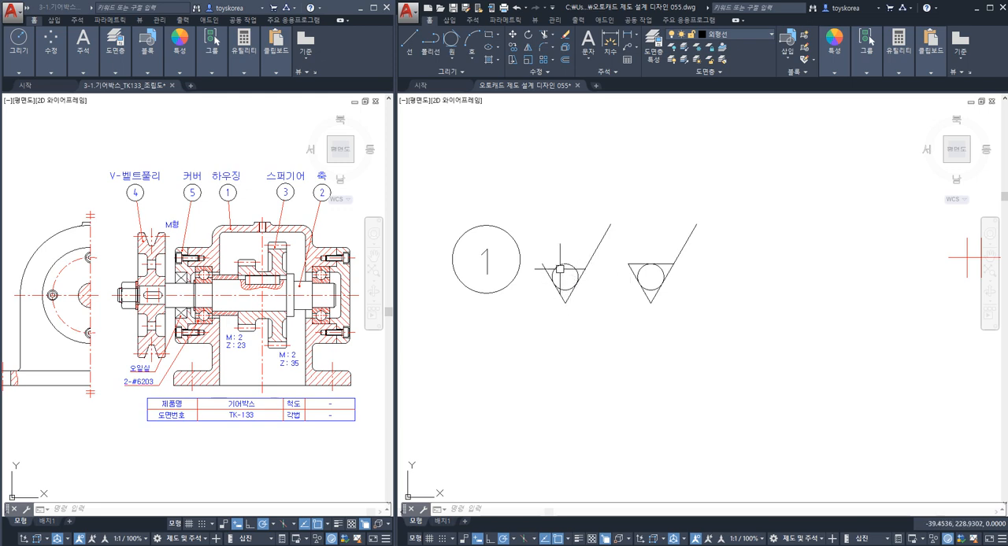
Compare the roughness symbol without a top line, beside the part number balloon, with the full set of housing views.
middle_click_drag(556, 277, 534, 263)
left_click(530, 252)
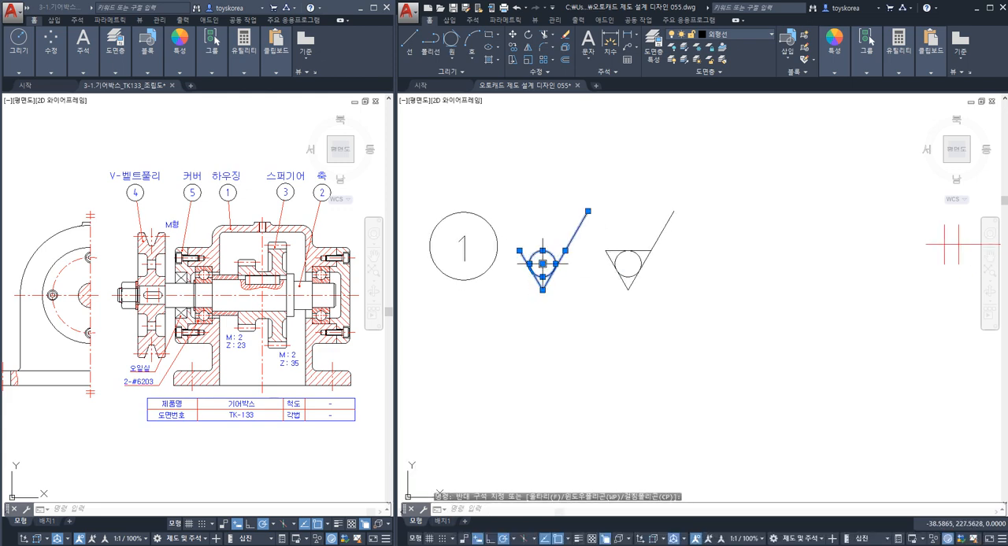
key("Escape")
left_click(535, 260)
key("Escape")
left_click(544, 269)
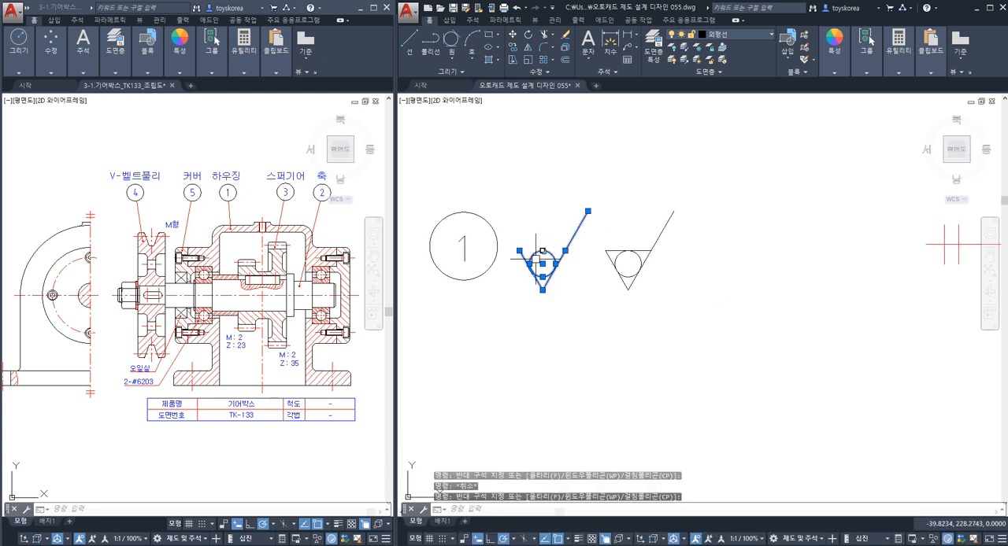
key("Escape")
scroll(545, 267, "down", 9)
middle_click_drag(560, 316, 562, 292)
left_click(574, 156)
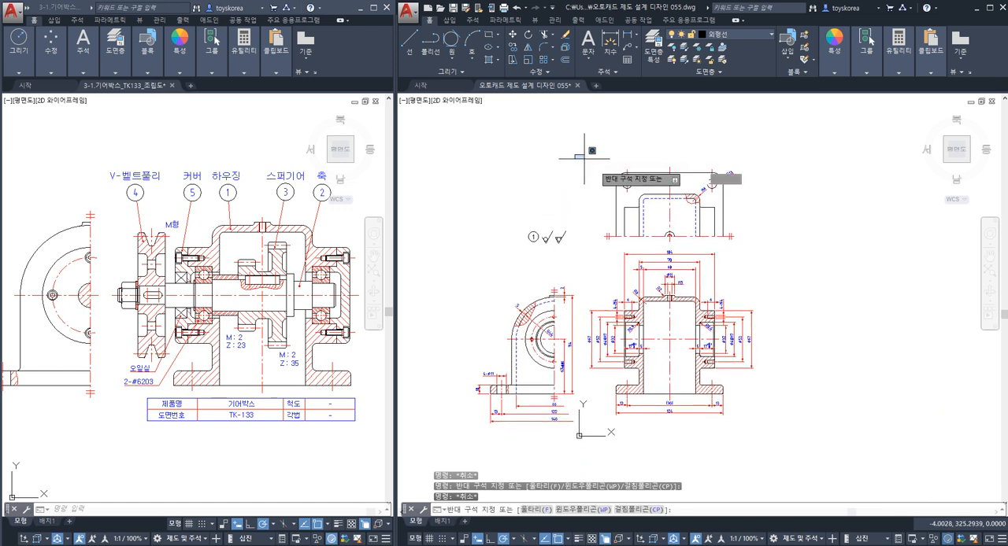
key("Escape")
left_click(488, 154)
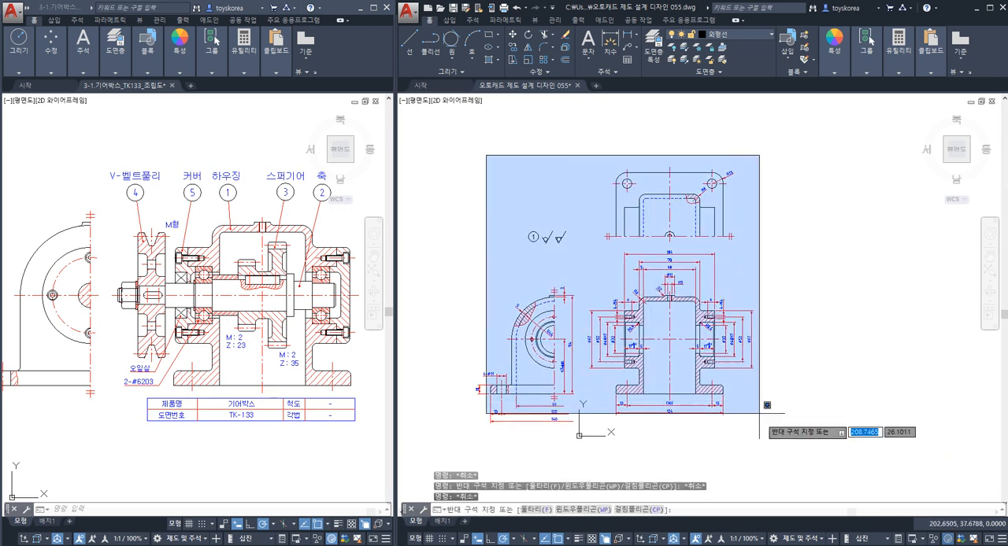
key("Escape")
key("Escape")
key("Escape")
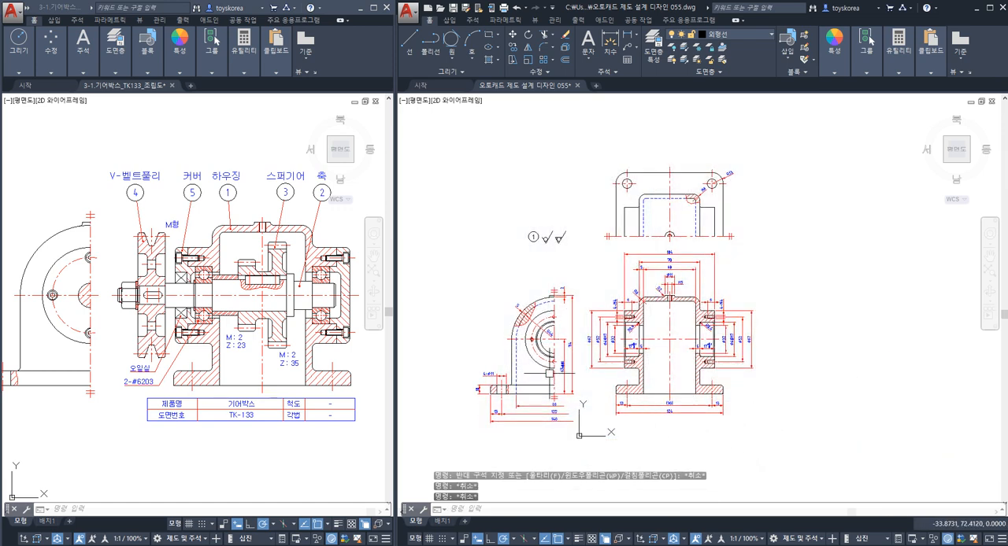
Examine the base, bearing bores, tapped holes and outer top surfaces in the housing's sectioned front view.
scroll(550, 373, "up", 3)
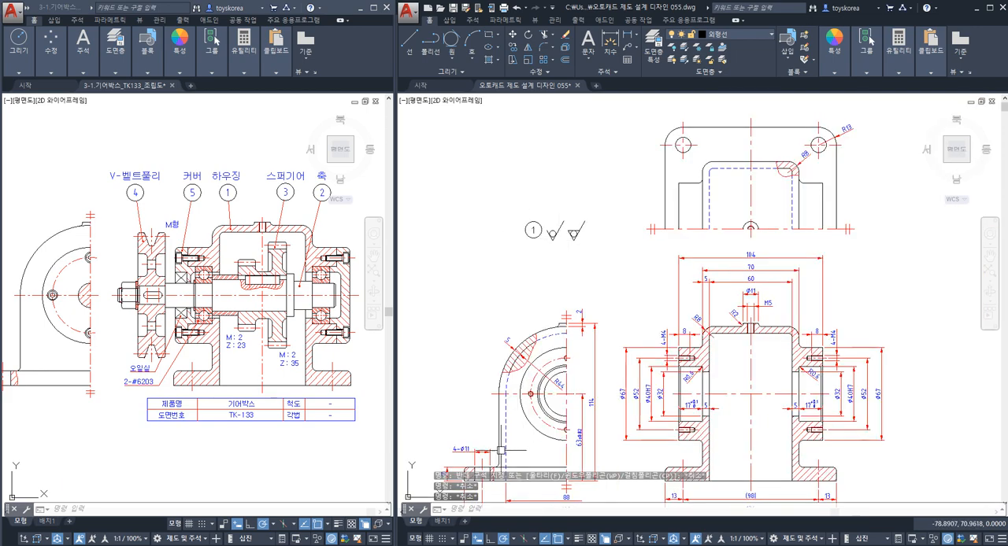
scroll(546, 240, "up", 2)
scroll(580, 218, "up", 2)
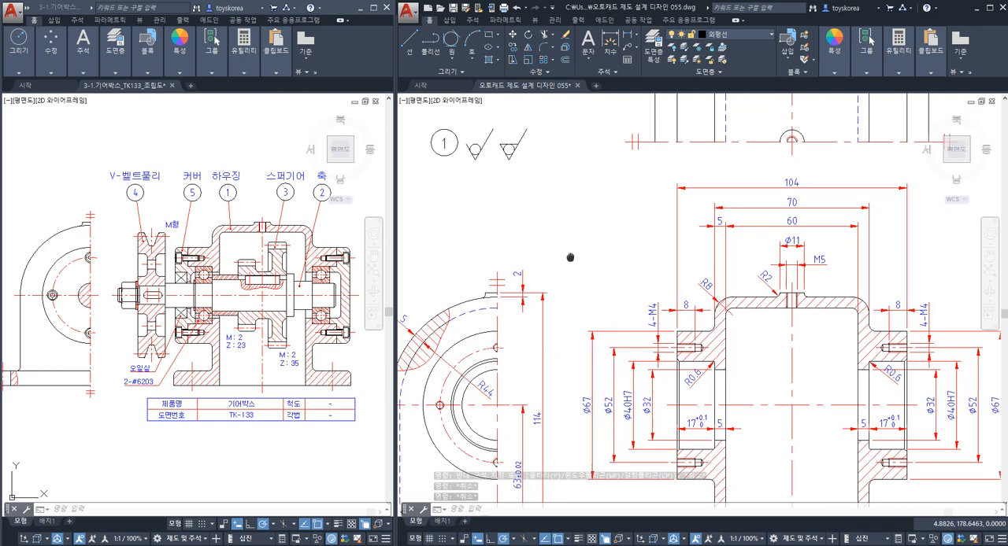
scroll(663, 376, "down", 3)
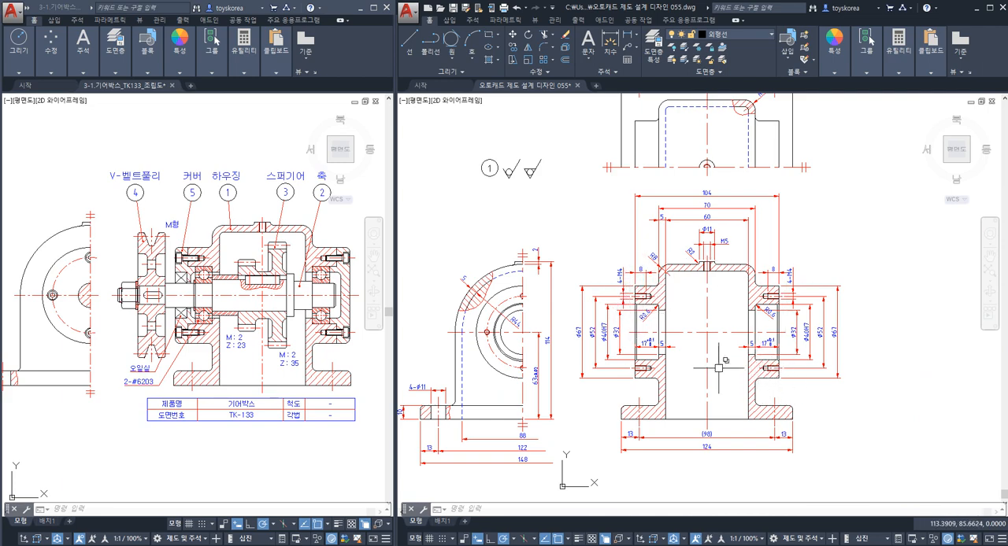
scroll(643, 415, "up", 2)
scroll(606, 421, "up", 2)
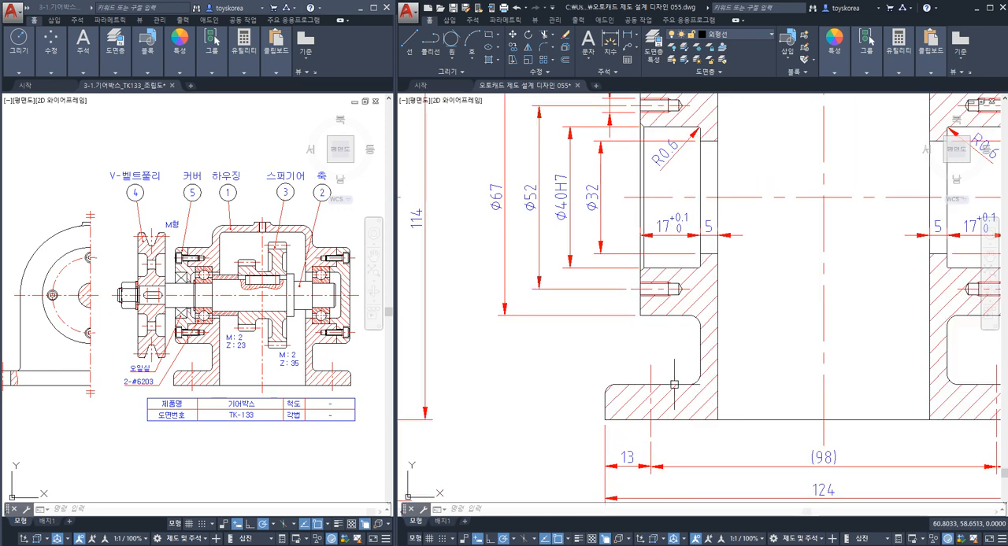
middle_click_drag(671, 331, 636, 390)
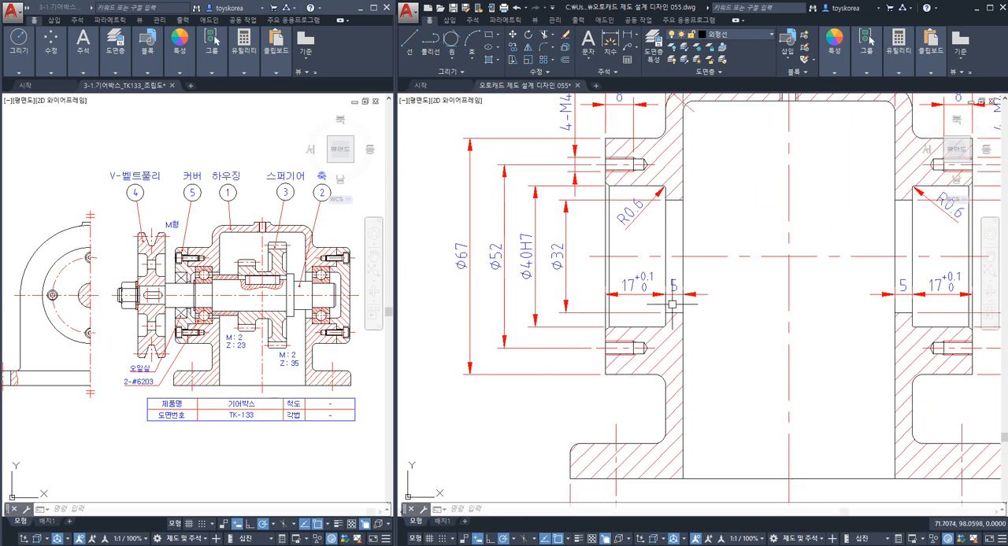
scroll(634, 209, "down", 3)
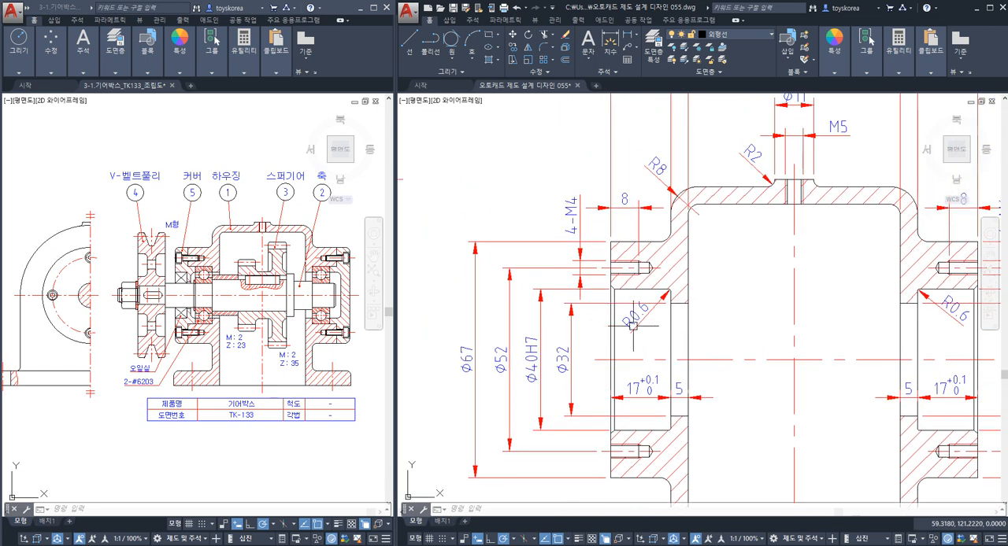
scroll(646, 302, "up", 3)
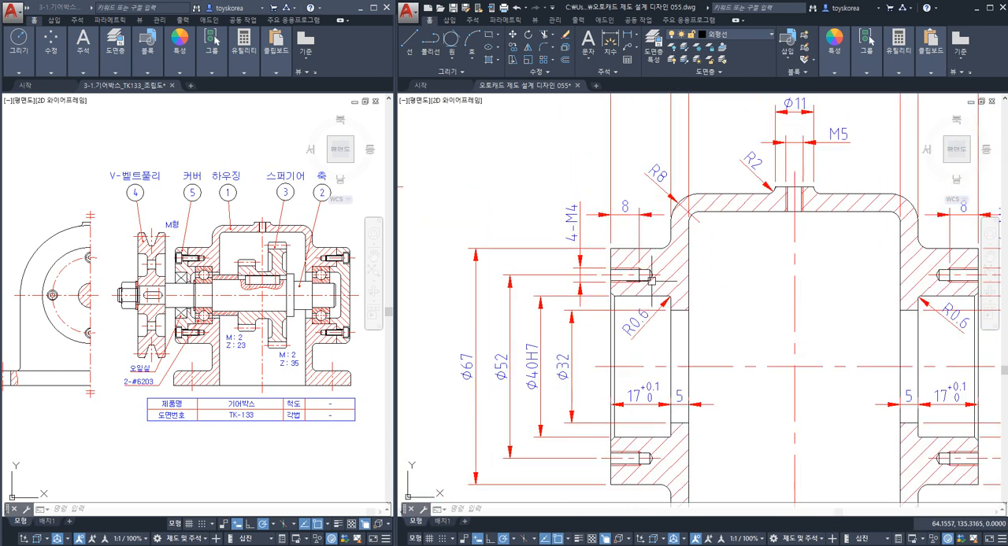
scroll(630, 248, "up", 4)
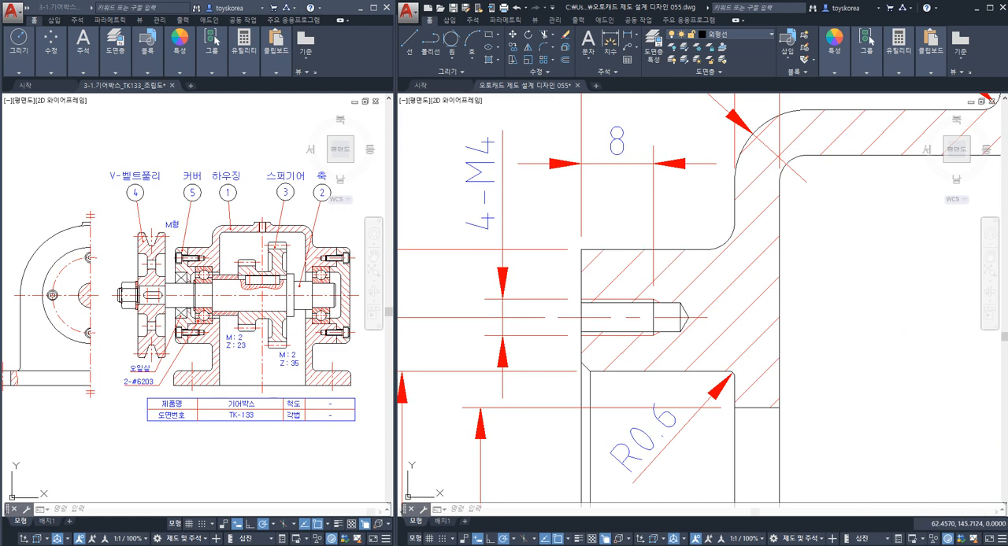
middle_click_drag(666, 245, 566, 358)
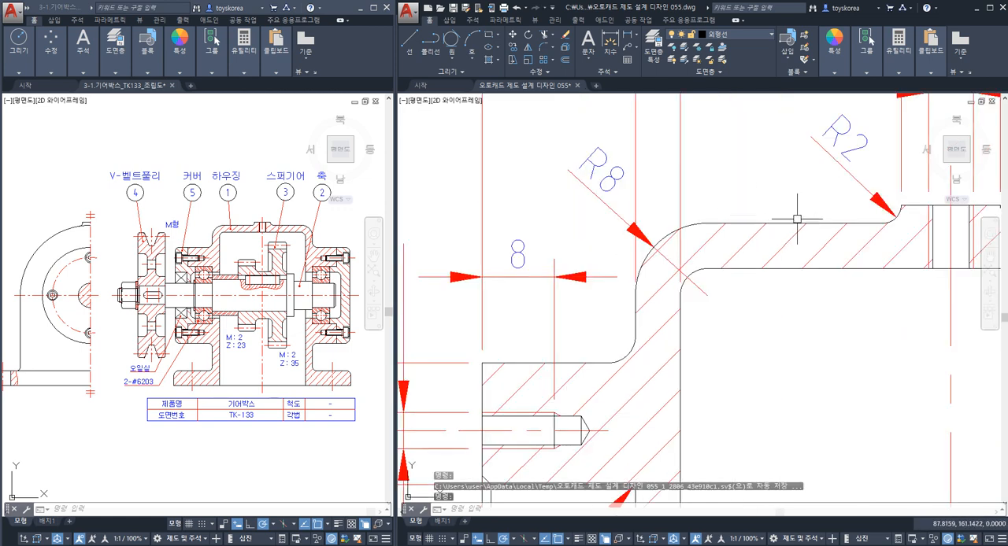
scroll(815, 219, "down", 6)
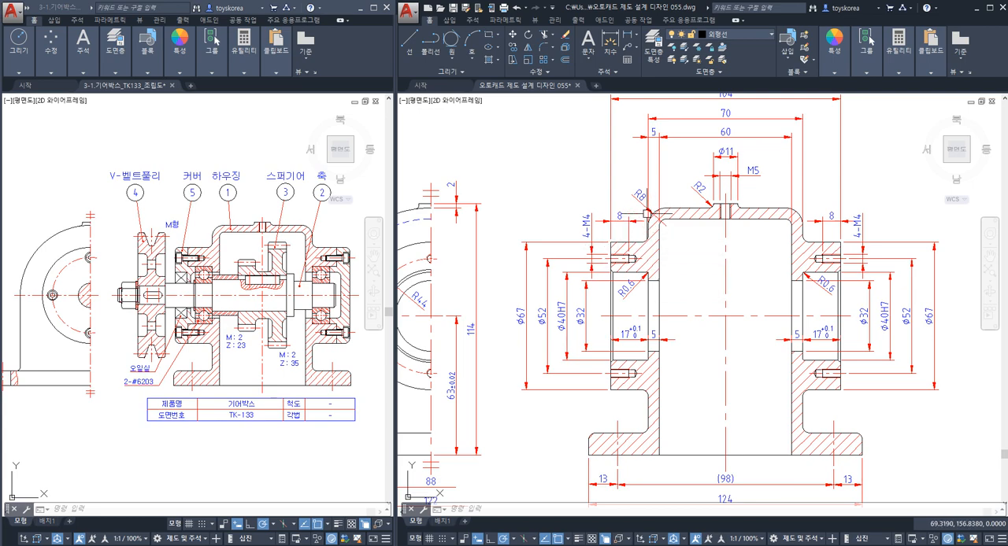
Inspect the open-topped roughness symbol with its inscribed circle and compare it with the housing views.
middle_click_drag(545, 182, 719, 304)
middle_click_drag(614, 239, 666, 310)
scroll(646, 270, "up", 6)
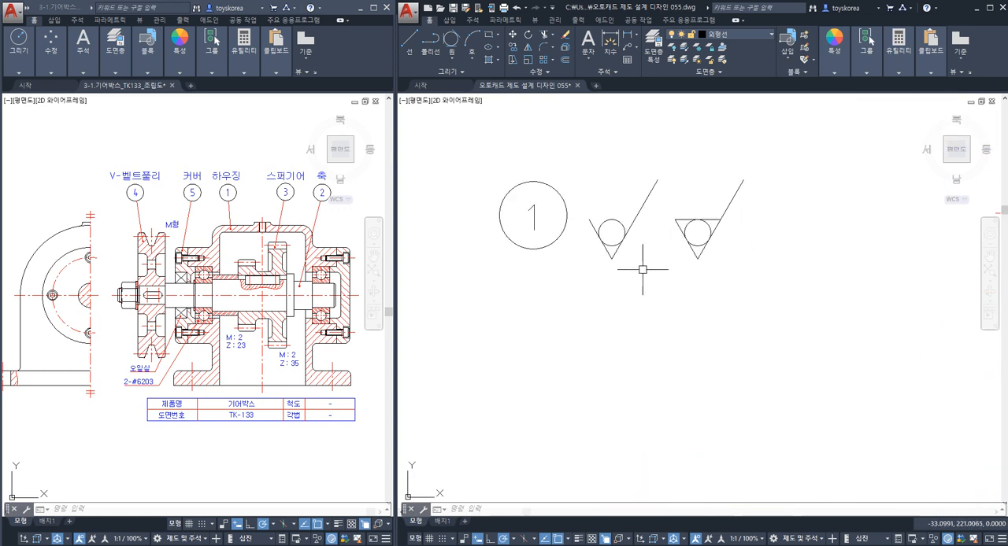
left_click(624, 281)
left_click(573, 211)
key("Escape")
key("Escape")
left_click(629, 254)
left_click(551, 186)
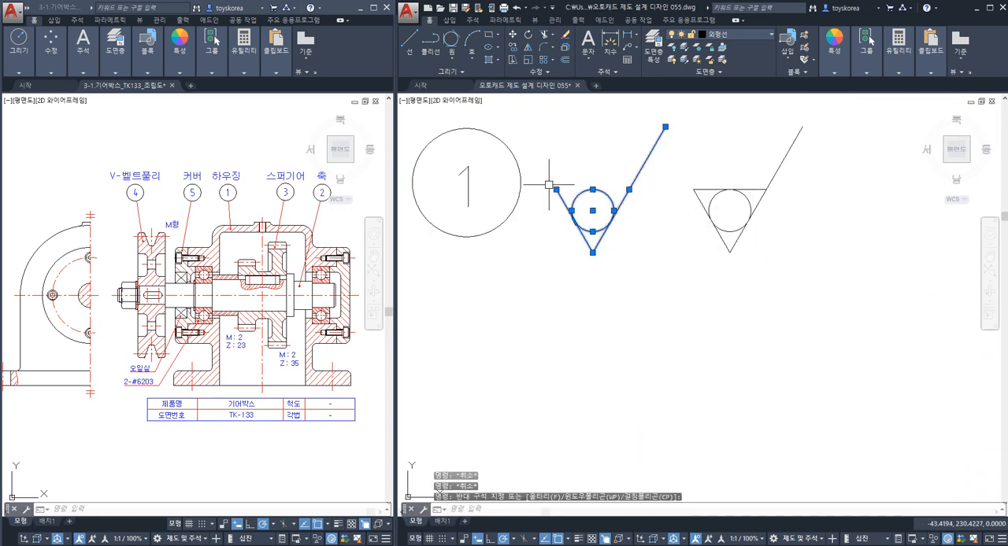
key("Escape")
left_click(620, 259)
left_click(564, 195)
key("Escape")
key("Escape")
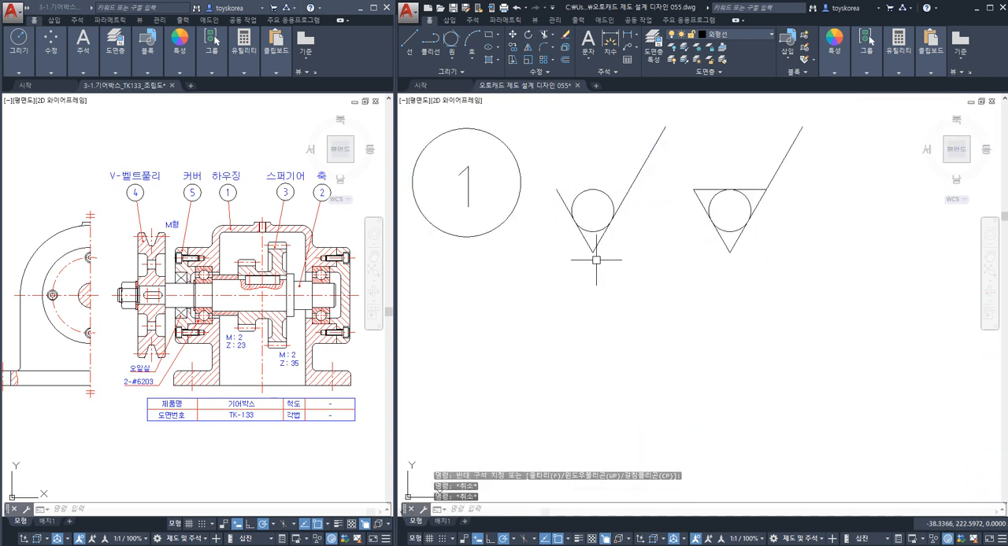
left_click(596, 260)
key("Escape")
scroll(587, 249, "down", 6)
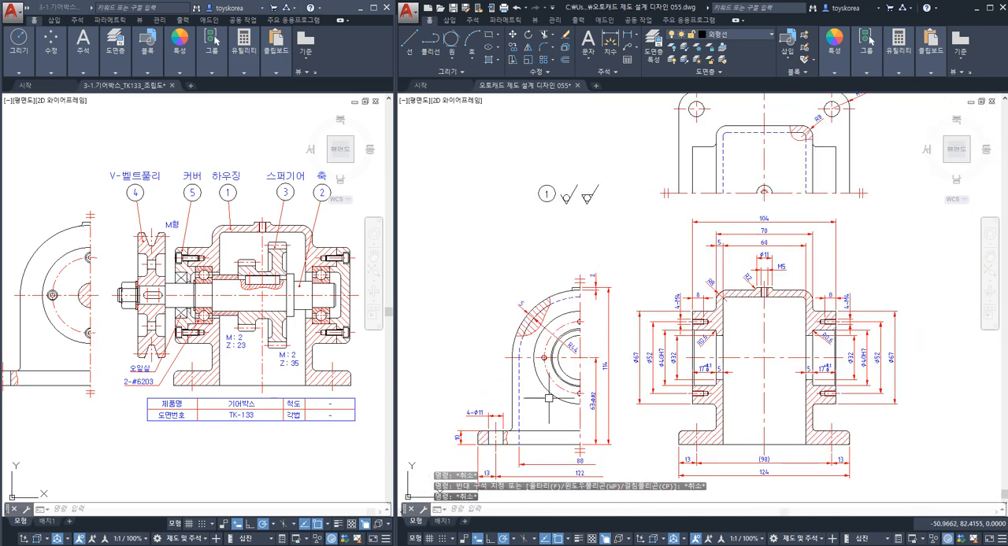
key("Escape")
scroll(599, 228, "up", 5)
left_click(655, 271)
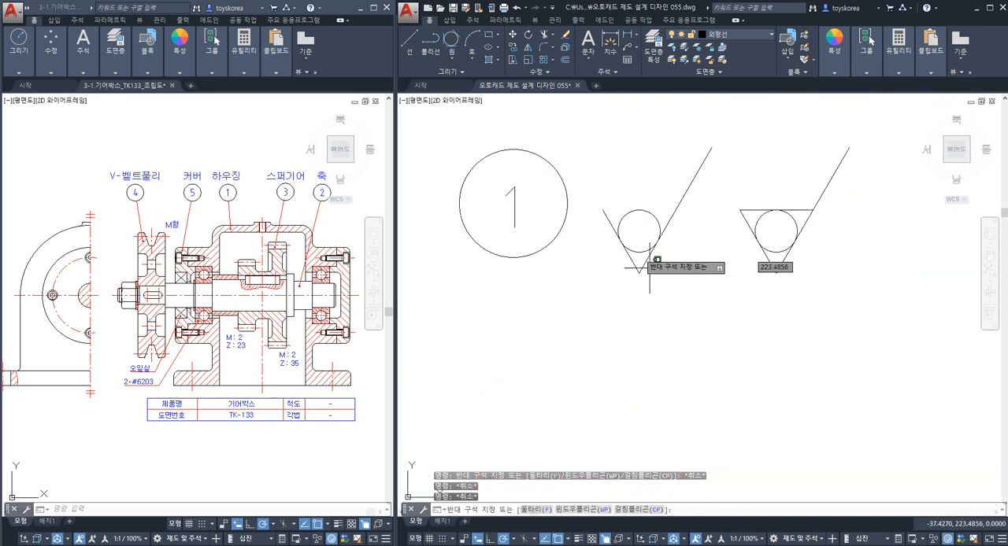
left_click(605, 199)
key("Escape")
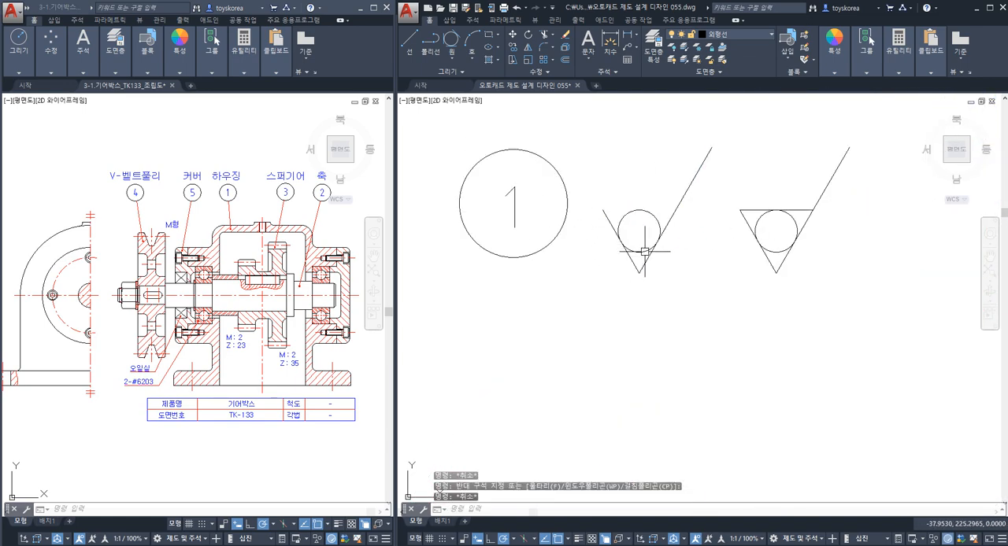
left_click(670, 274)
left_click(618, 210)
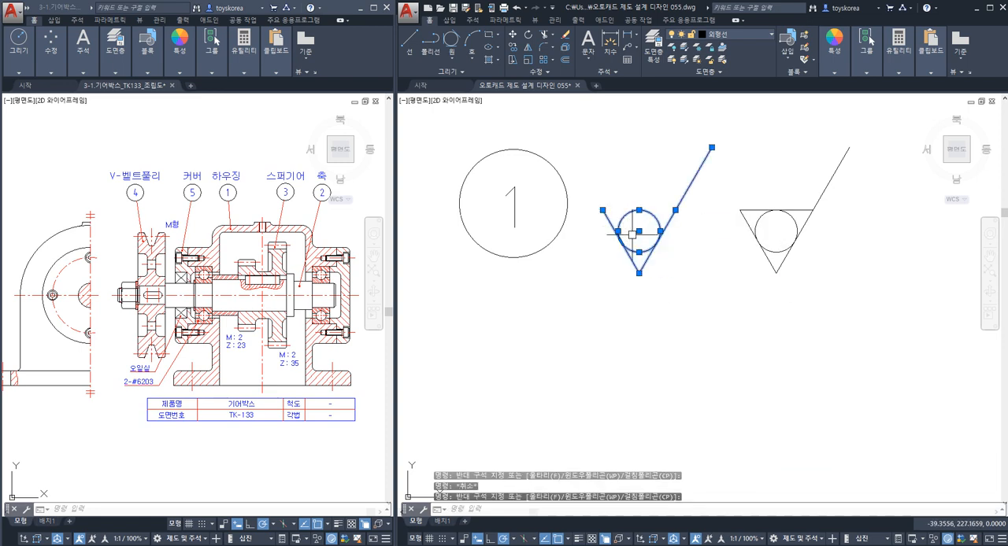
key("Escape")
left_click(673, 277)
left_click(613, 195)
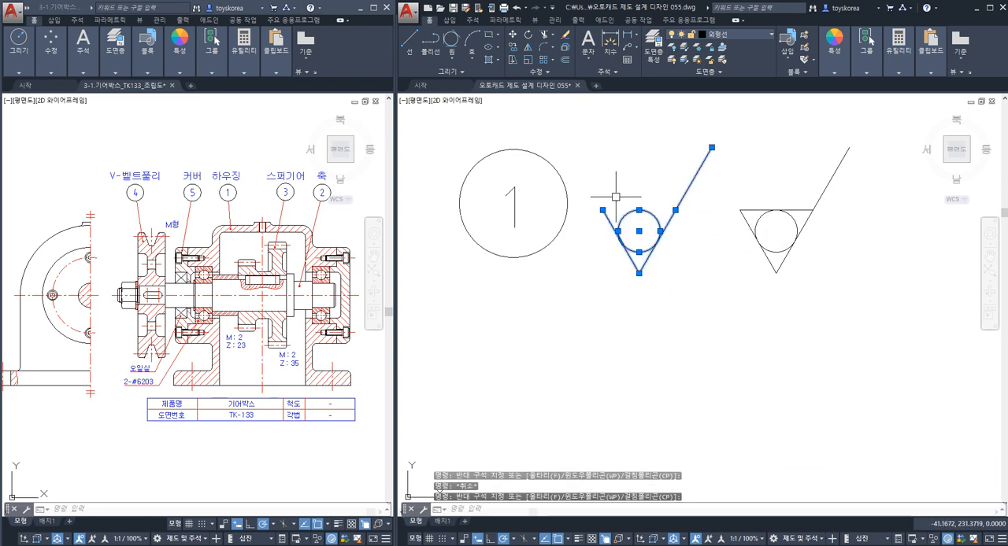
key("Escape")
Highlight the right end-face line of the bearing boss in the housing's sectioned front view.
scroll(651, 323, "down", 4)
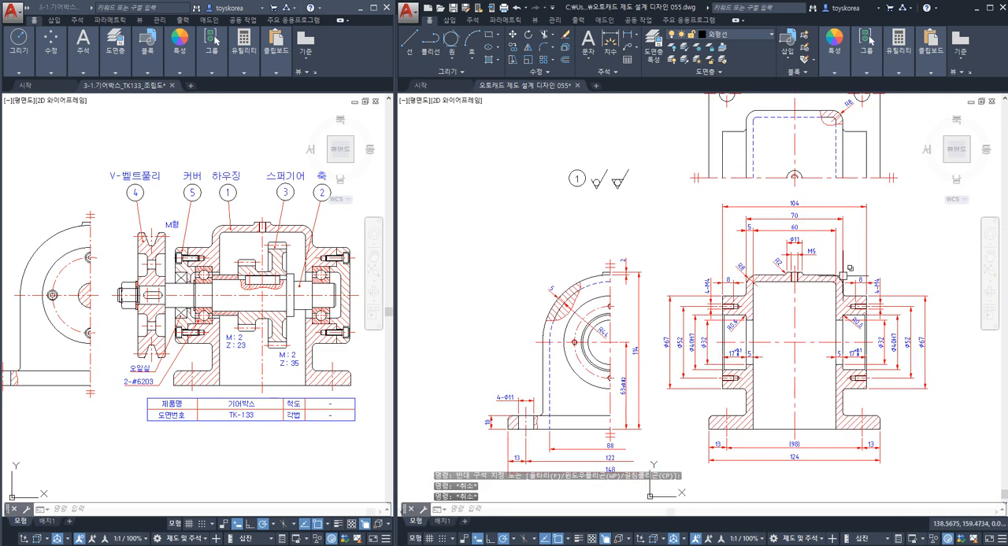
scroll(833, 354, "up", 4)
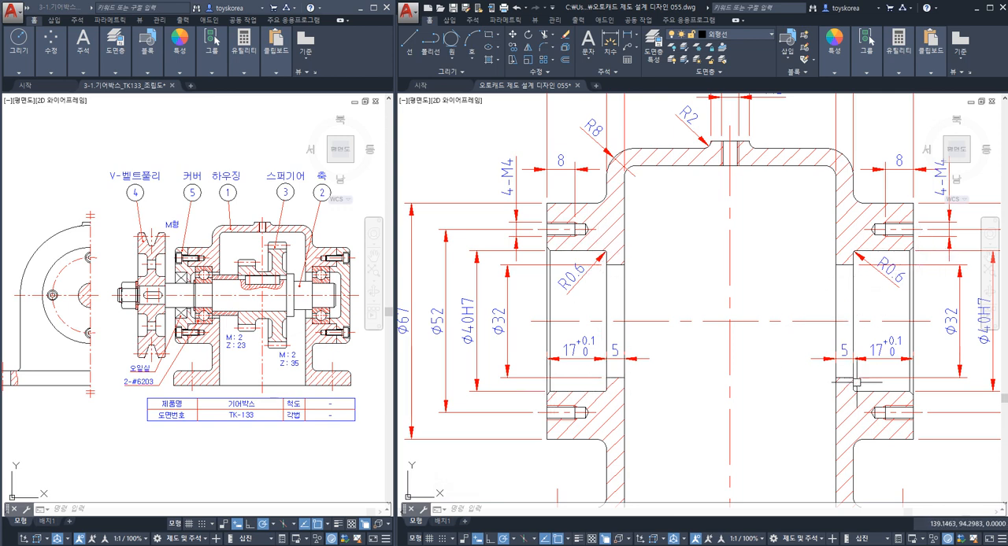
left_click(914, 287)
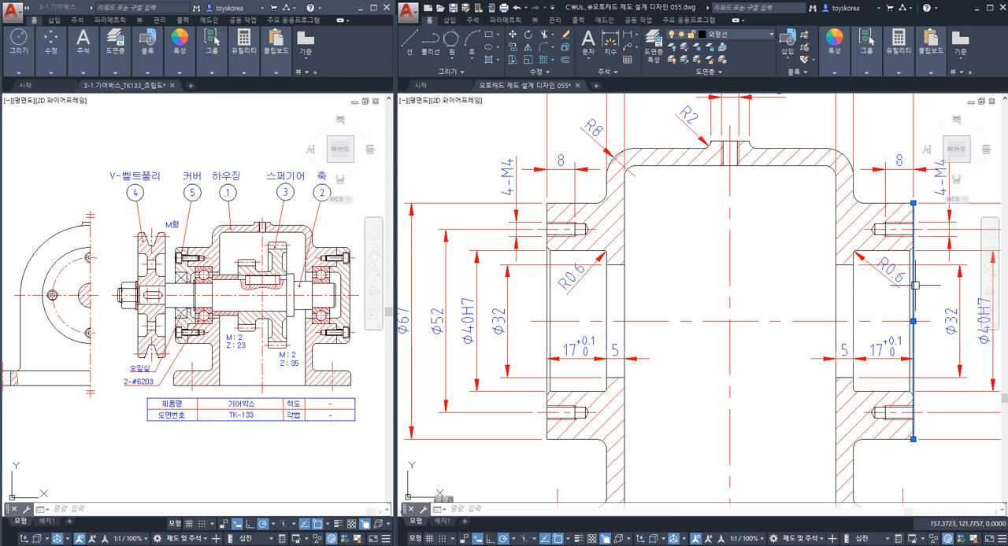
left_click(537, 287)
key("Escape")
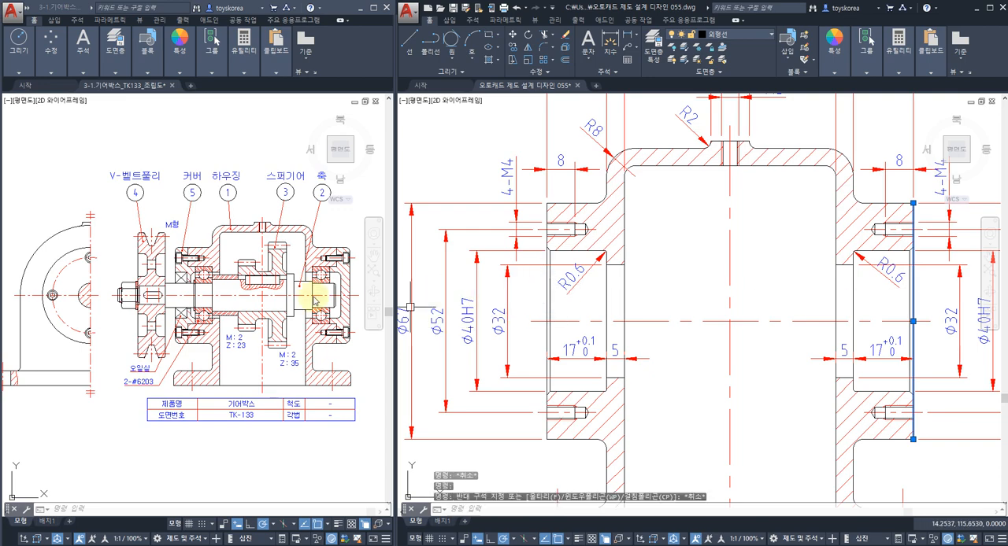
Switch to the TK-133 assembly drawing and examine the cover, bearing and bolt contact with the housing.
left_click(180, 279)
key("Escape")
scroll(205, 294, "up", 2)
mouse_move(206, 294)
middle_mouse_down()
mouse_move(219, 305)
mouse_move(141, 275)
middle_mouse_up()
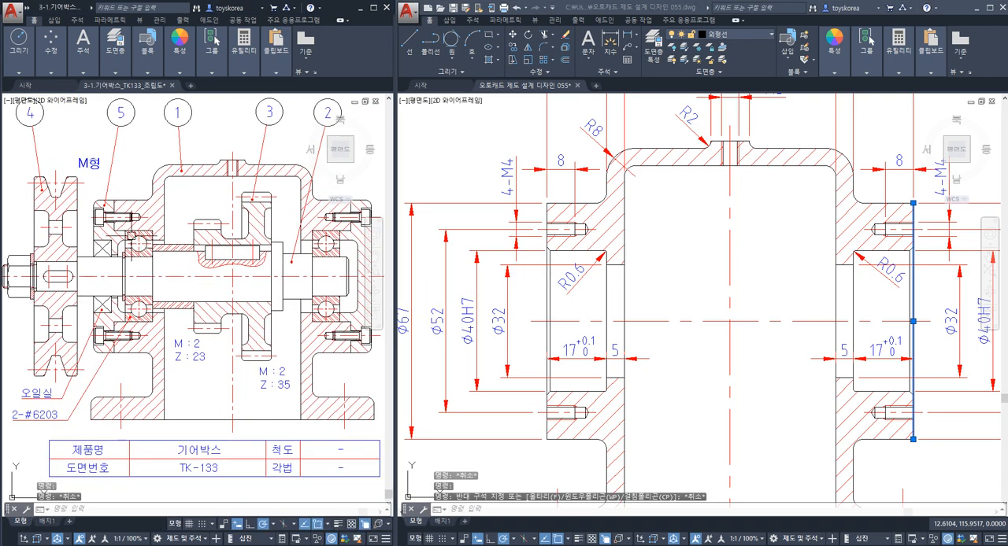
scroll(135, 250, "up", 2)
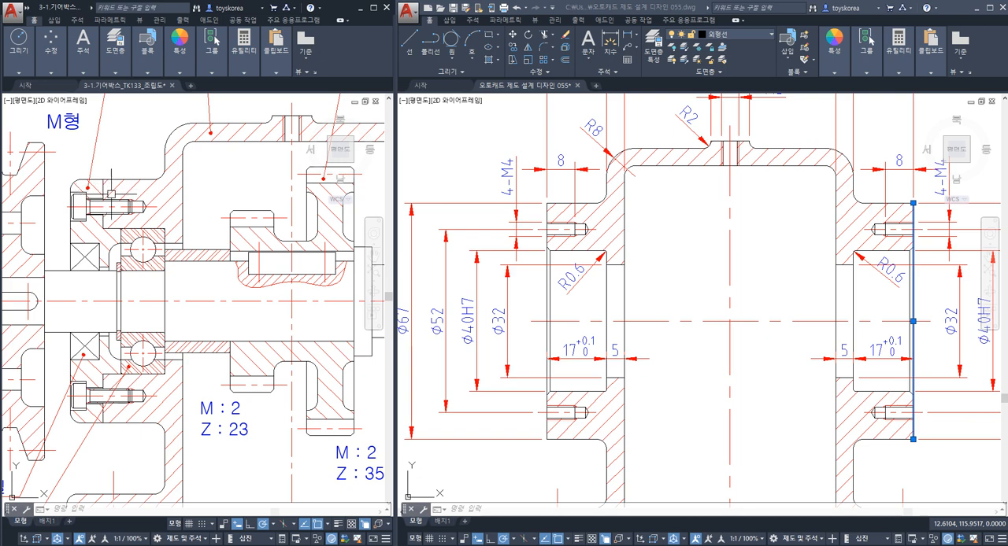
Highlight the housing's base bottom lines in the side view and sectioned front view of the assembly drawing.
scroll(181, 299, "down", 3)
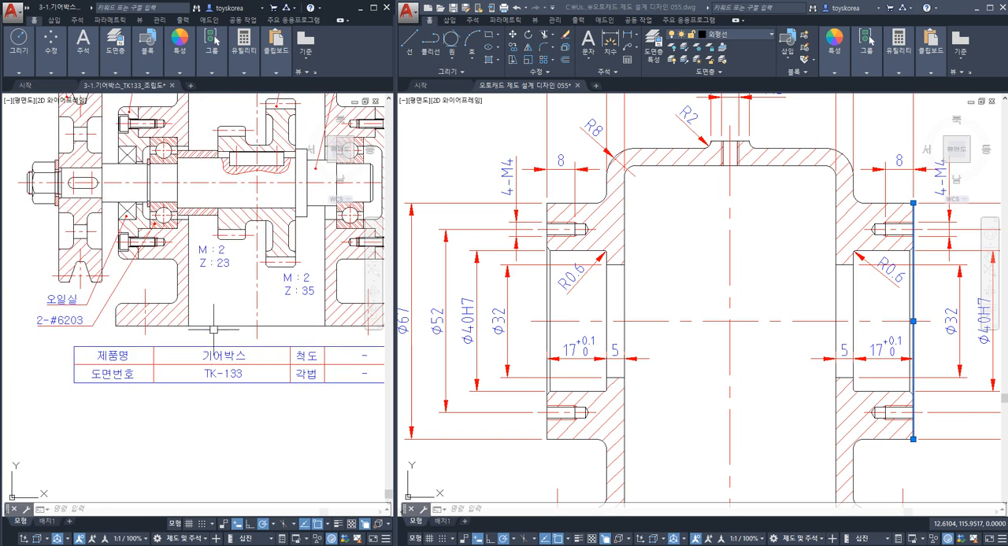
scroll(129, 336, "up", 5)
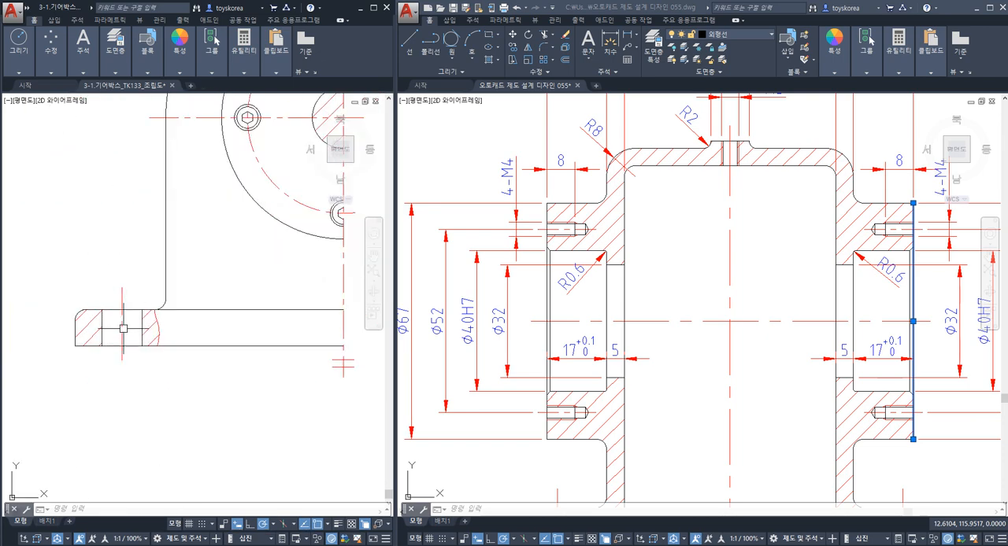
left_click(178, 347)
scroll(236, 338, "down", 5)
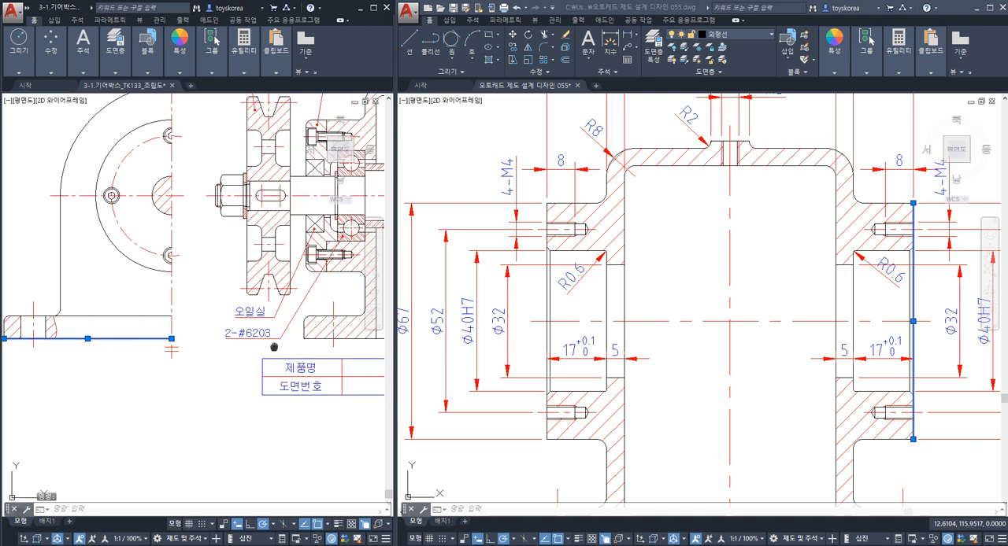
scroll(277, 338, "down", 2)
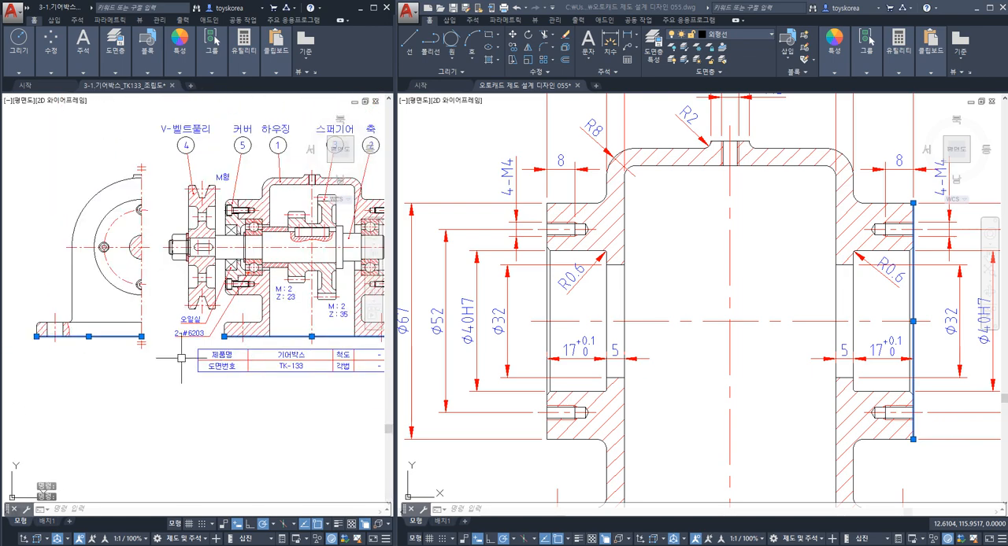
scroll(152, 348, "down", 2)
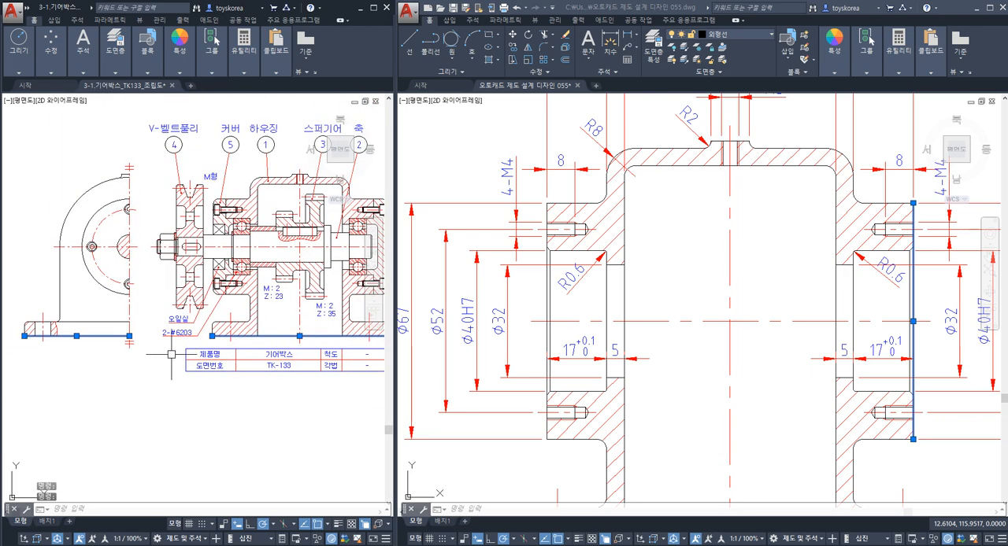
middle_click_drag(164, 347, 76, 334)
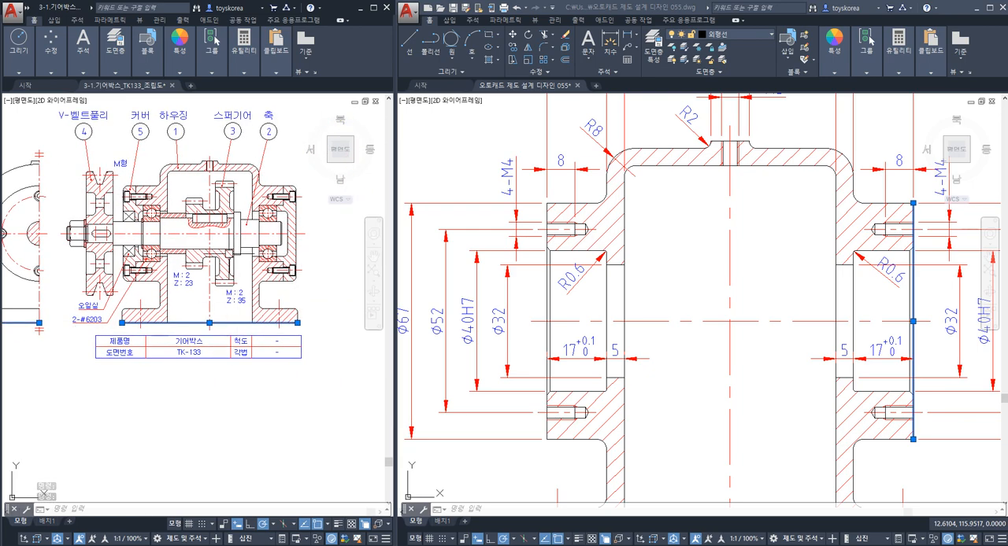
Examine the housing's base and bearing area in the assembly drawing, and clear the selected end-face line in the housing drawing.
scroll(168, 329, "up", 2)
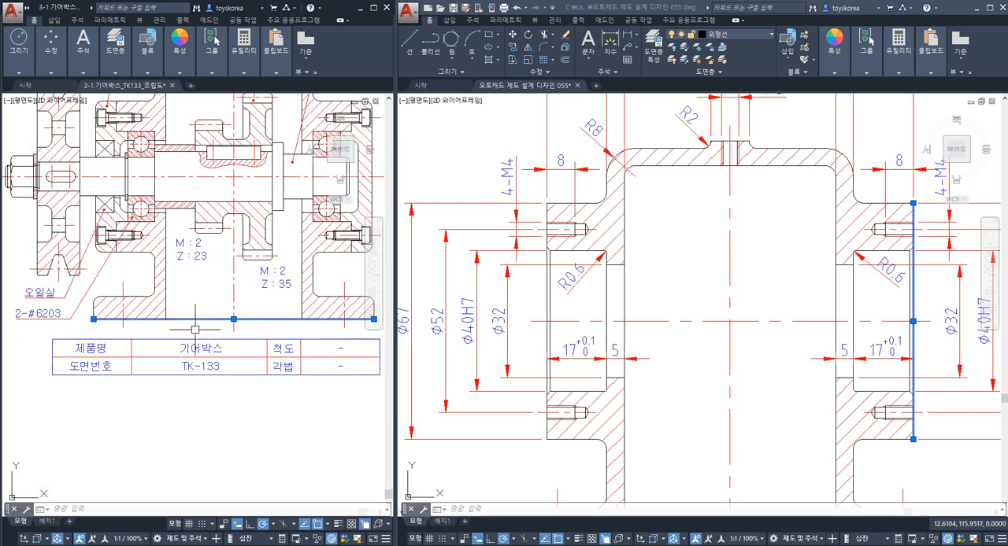
key("Escape")
middle_click_drag(197, 325, 159, 462)
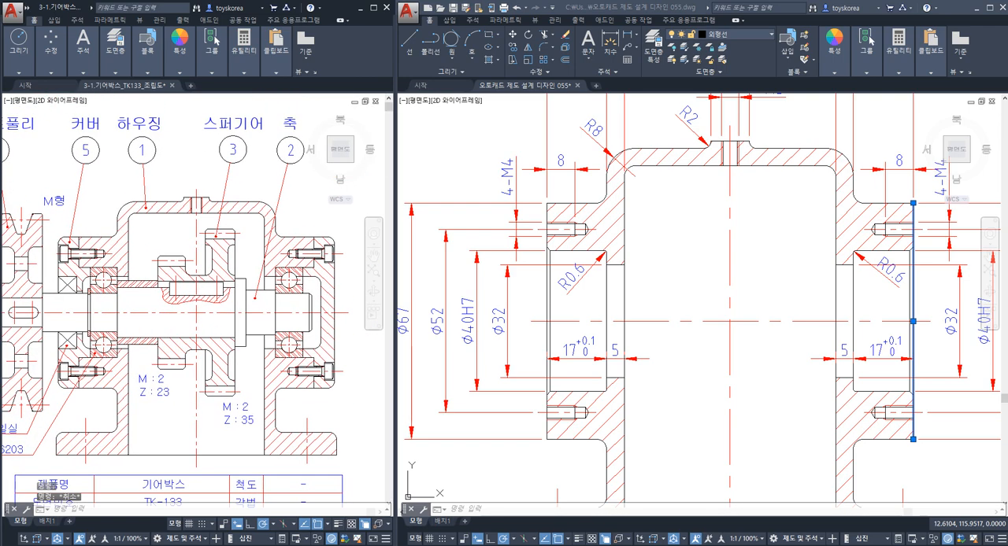
left_click(642, 333)
key("Escape")
key("Escape")
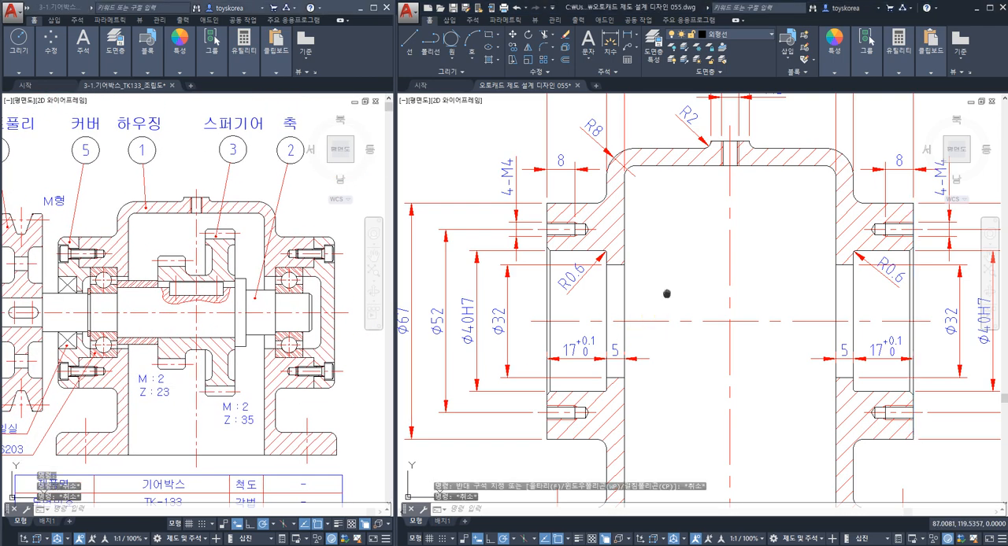
Highlight the left bearing bore's upper and lower lines and its shoulder line in the housing's sectioned front view.
scroll(662, 294, "down", 4)
scroll(661, 275, "up", 2)
key("Escape")
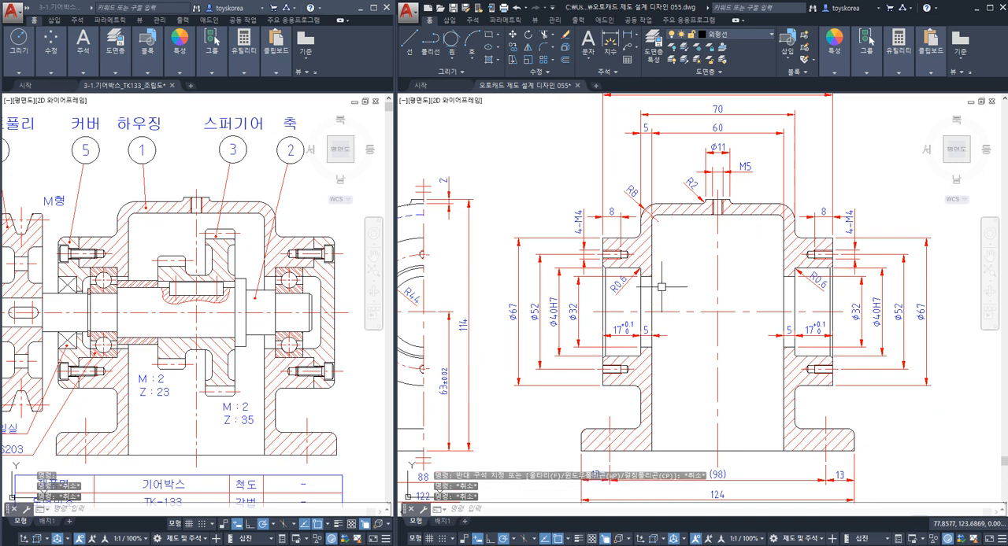
middle_click_drag(651, 278, 630, 267)
scroll(596, 257, "up", 2)
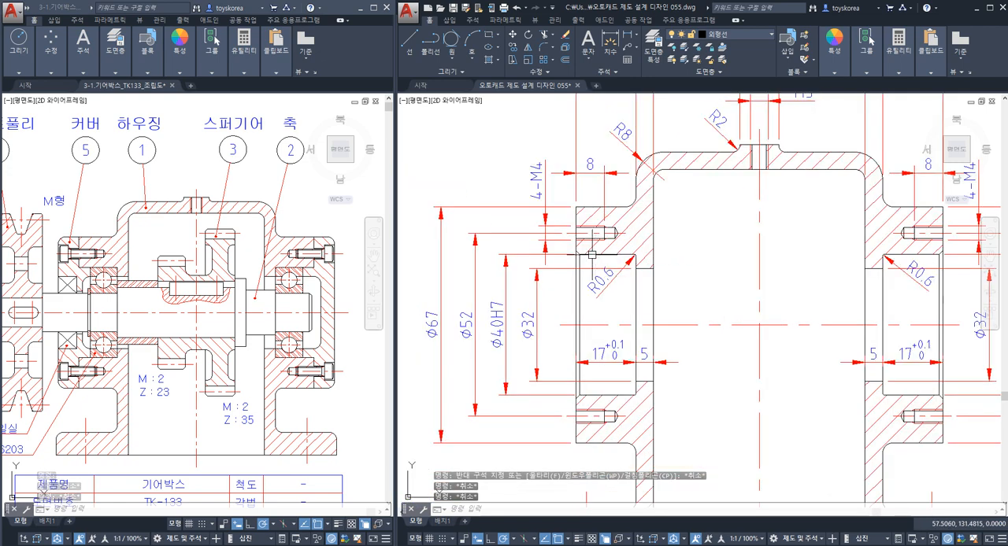
left_click(635, 282)
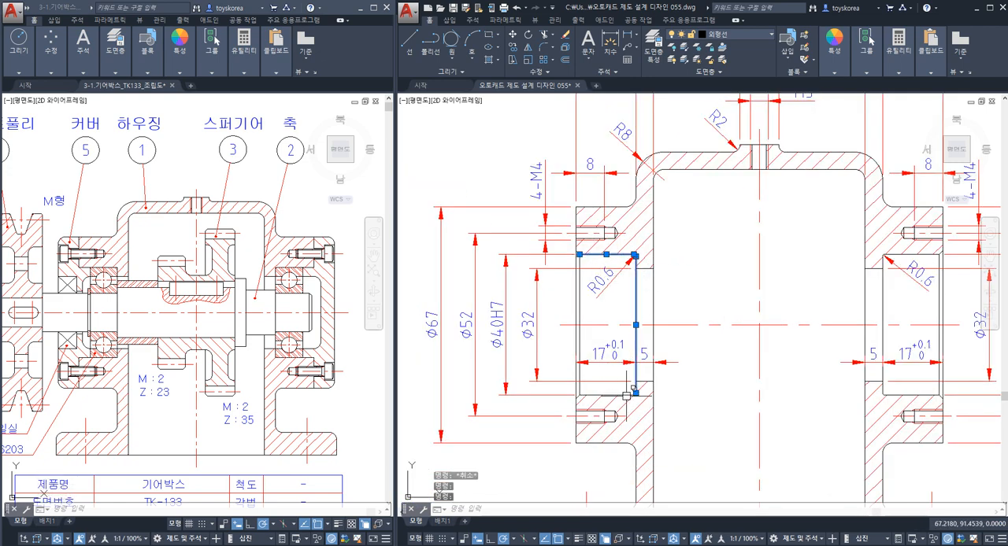
left_click(626, 397)
left_click(712, 259)
left_click(720, 183)
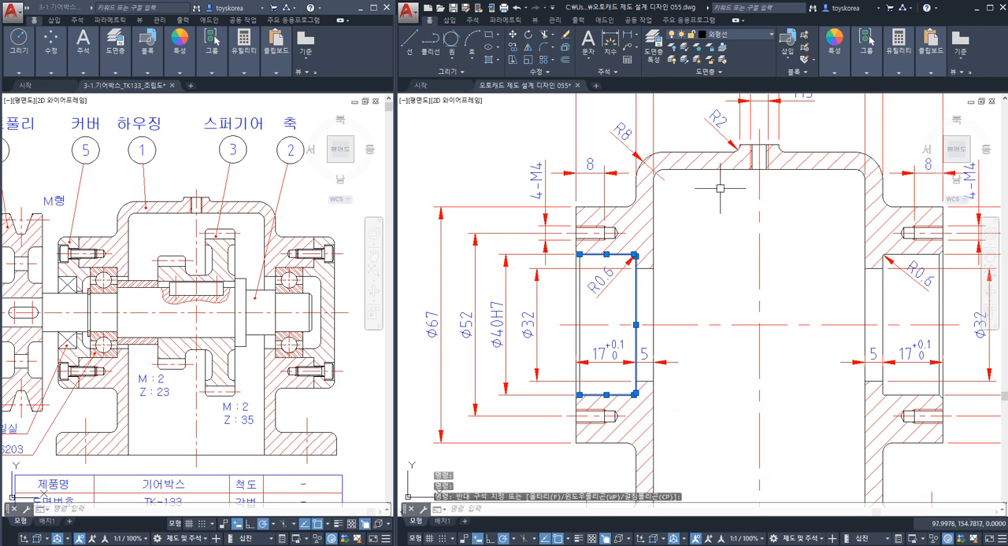
Add the top line of the M5 tapped boss on the housing roof to the highlighted surfaces.
scroll(752, 142, "up", 4)
left_click(741, 156)
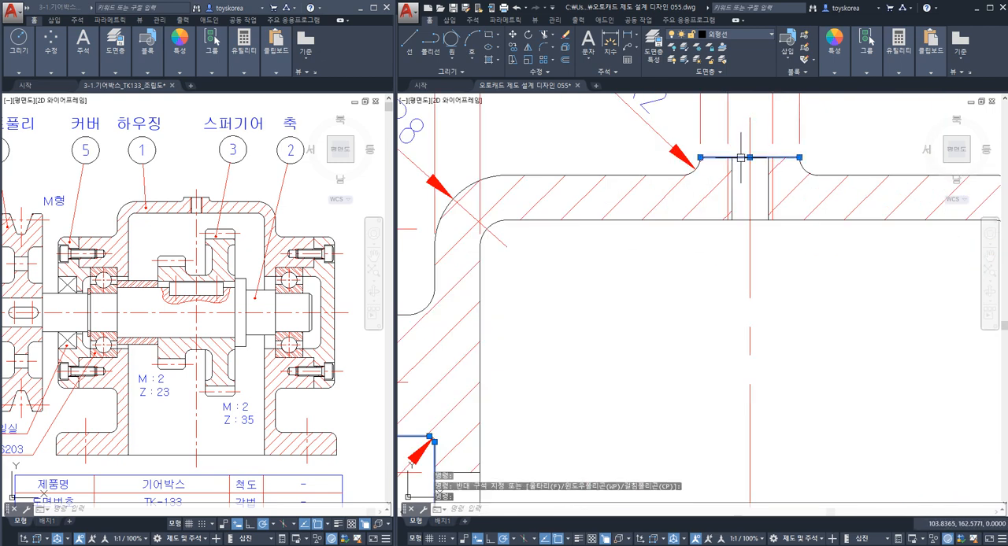
scroll(726, 152, "down", 2)
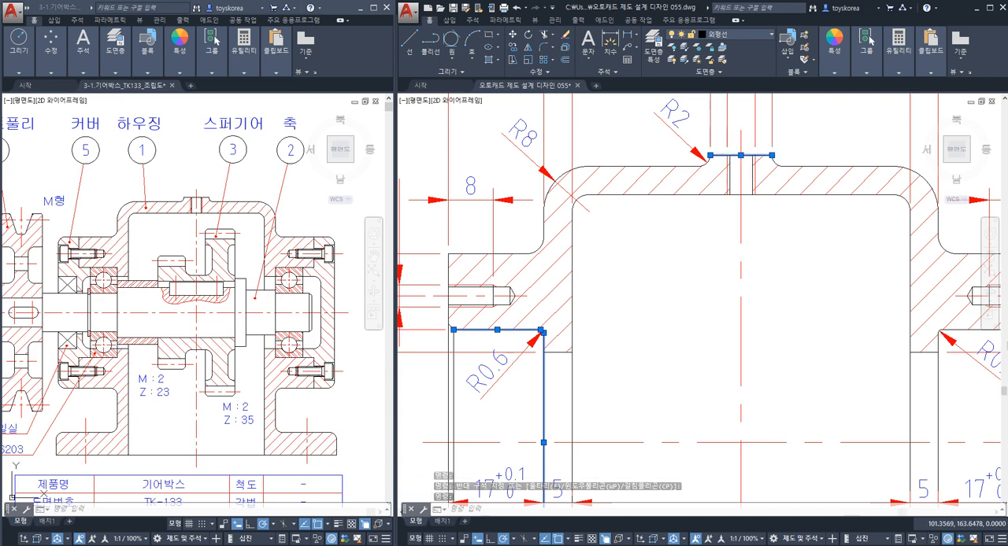
scroll(739, 164, "down", 5)
scroll(799, 240, "up", 3)
scroll(799, 239, "down", 2)
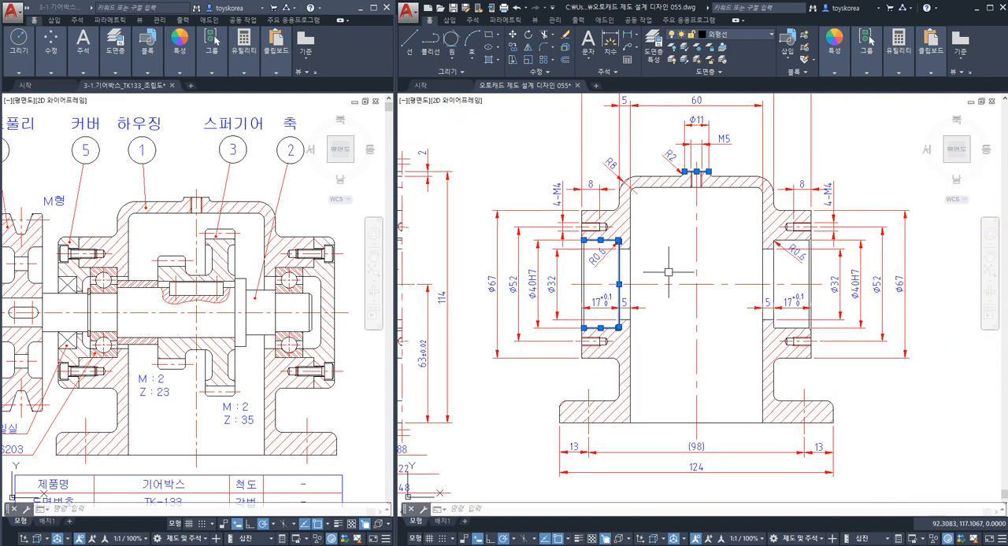
Highlight the left bearing boss's end-face line and the base bottom line in the sectioned front view.
scroll(567, 259, "up", 6)
left_click(581, 250)
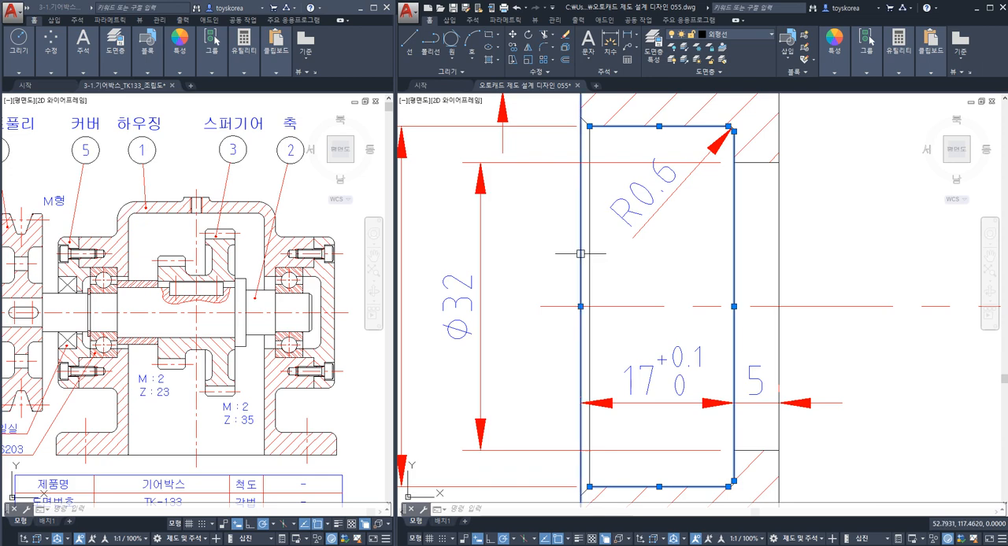
scroll(577, 250, "down", 4)
middle_click_drag(573, 331, 576, 282)
middle_click_drag(573, 364, 564, 303)
scroll(572, 385, "down", 3)
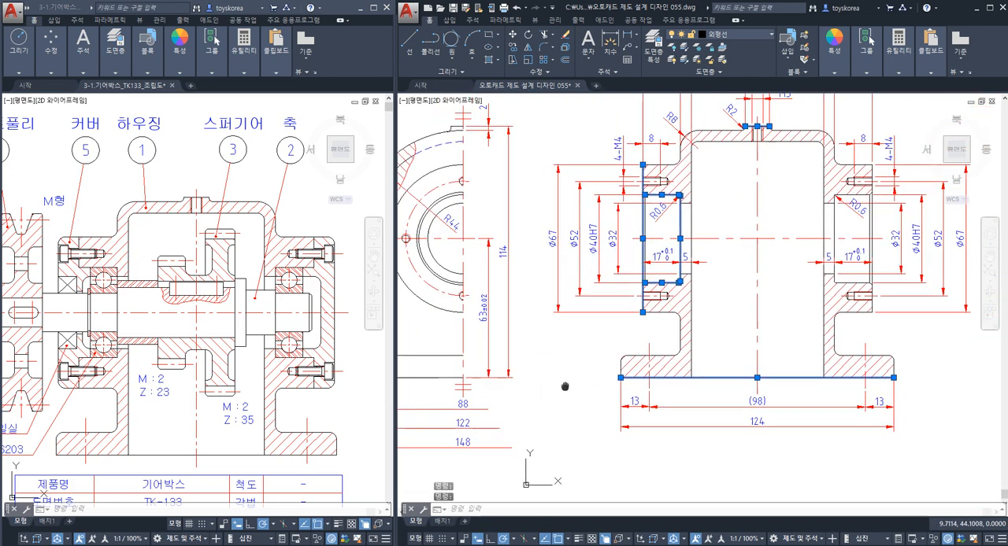
Highlight the base flange's top line at the 4-Ø11 mounting hole in the half side view.
scroll(596, 342, "down", 2)
scroll(506, 335, "up", 4)
scroll(462, 337, "up", 3)
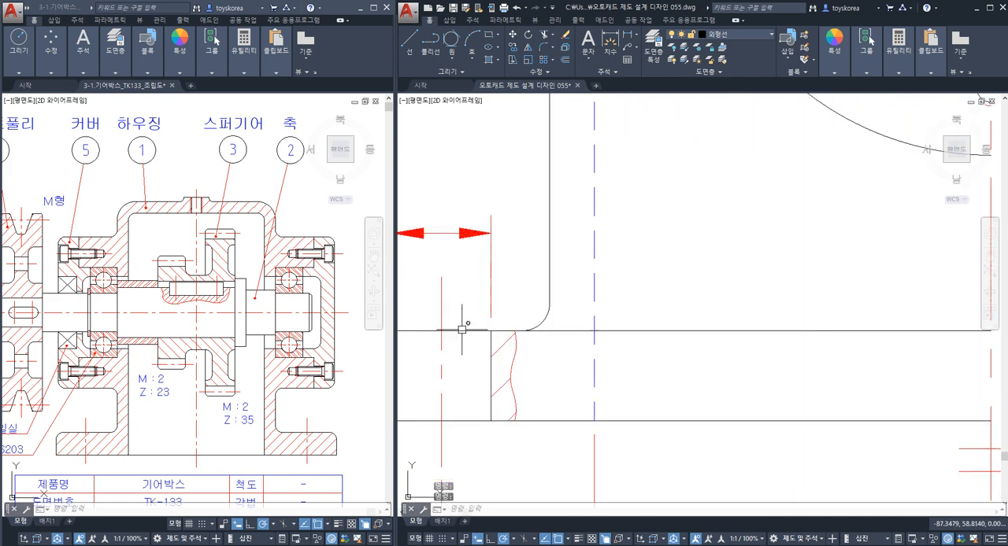
left_click(464, 327)
scroll(522, 352, "down", 3)
scroll(522, 327, "up", 2)
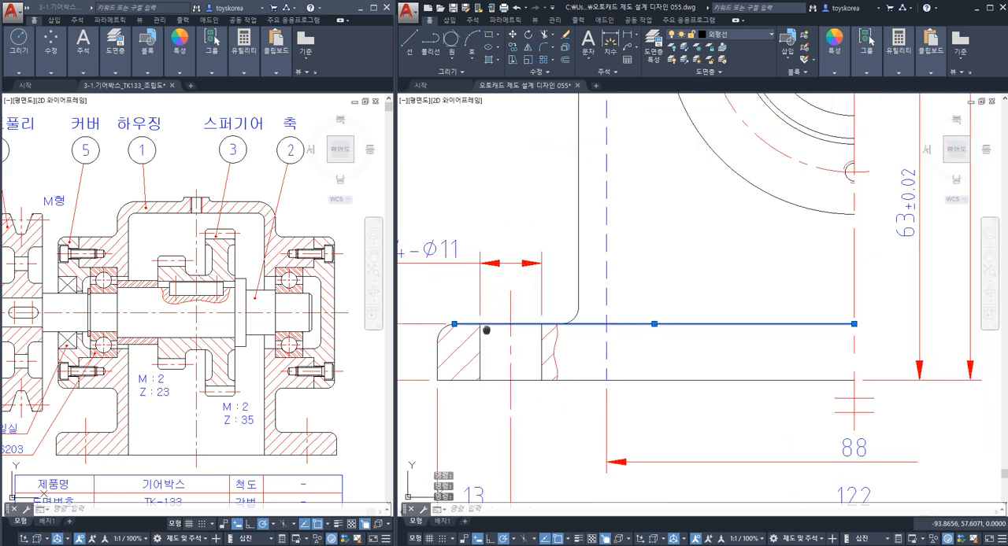
middle_click_drag(487, 330, 495, 321)
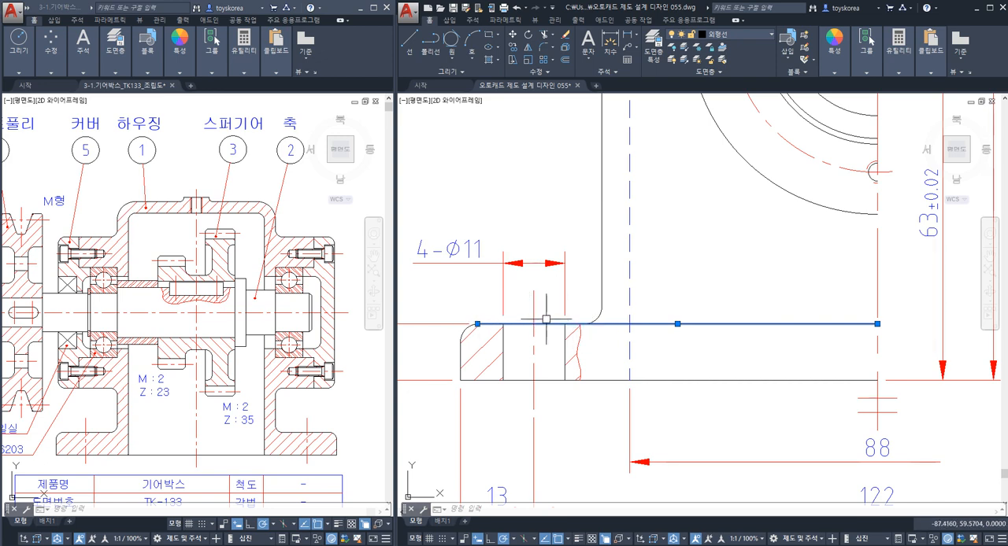
Compare the highlighted housing surfaces in both views with the roughness symbols beside the part number balloon.
scroll(570, 308, "down", 2)
scroll(570, 308, "down", 3)
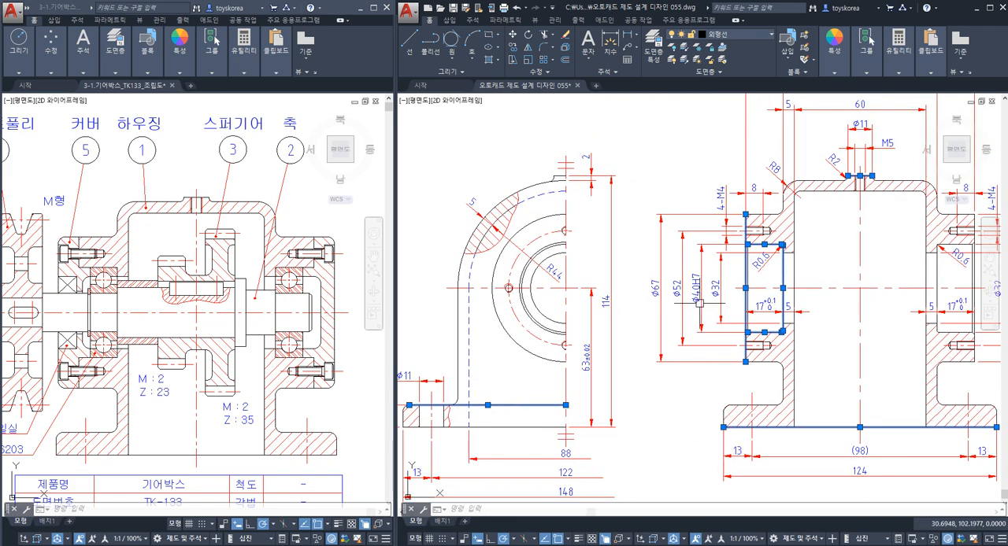
mouse_move(765, 261)
middle_mouse_down()
mouse_move(705, 267)
mouse_move(714, 279)
mouse_move(702, 303)
middle_mouse_up()
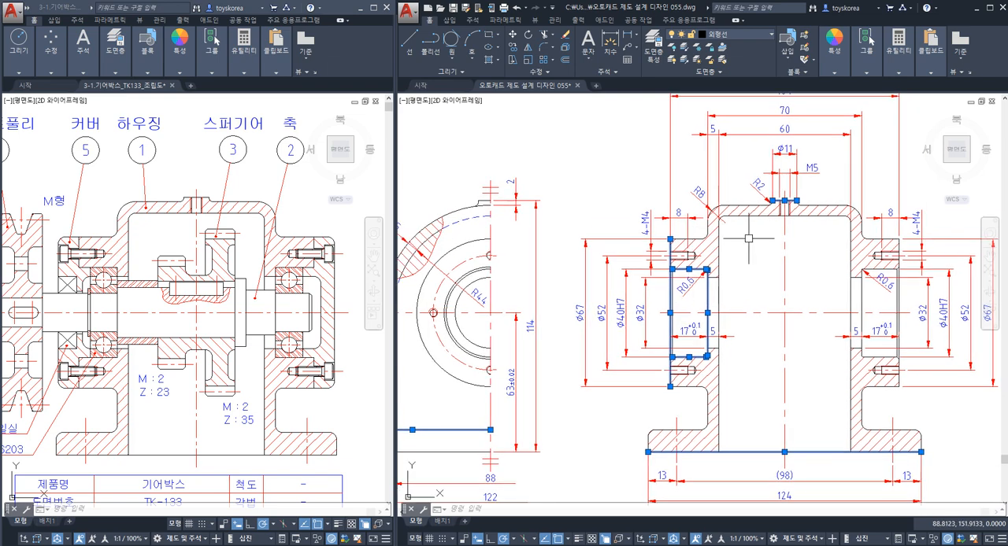
middle_click_drag(615, 182, 654, 337)
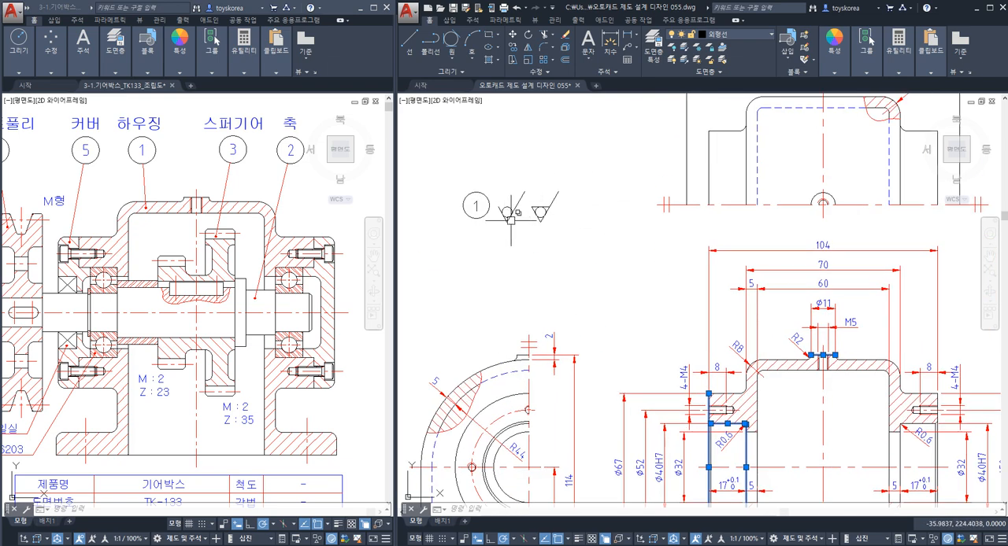
middle_click_drag(528, 245, 480, 126)
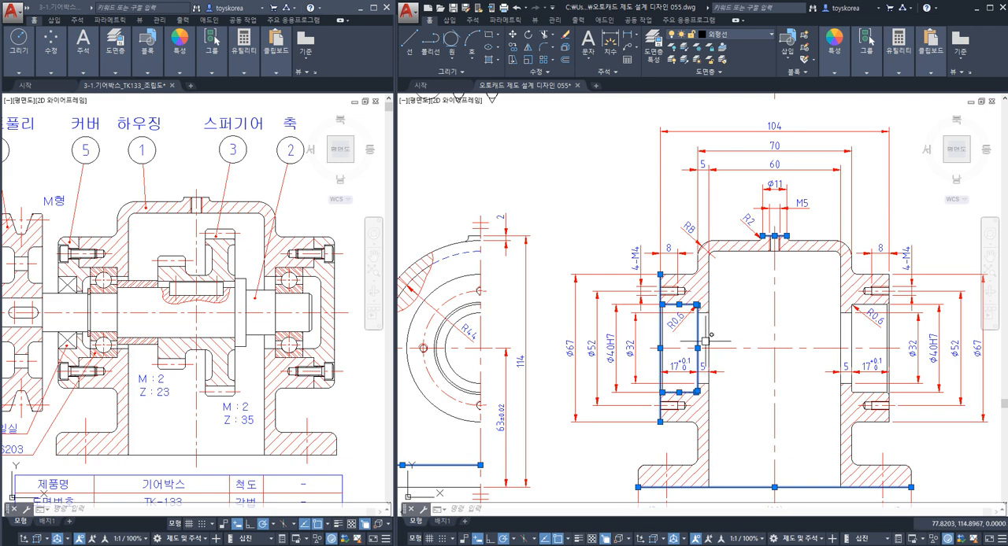
Highlight the upper and lower edges of the Ø32 hole in the left wall, inspect the right bore, and clear the selection.
scroll(703, 322, "up", 4)
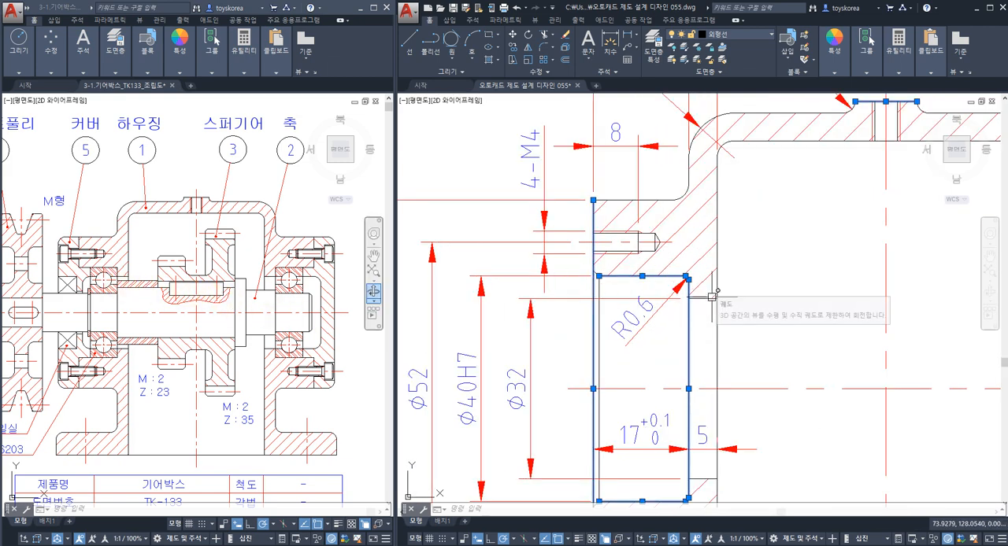
middle_click_drag(708, 477, 703, 412)
scroll(701, 412, "up", 2)
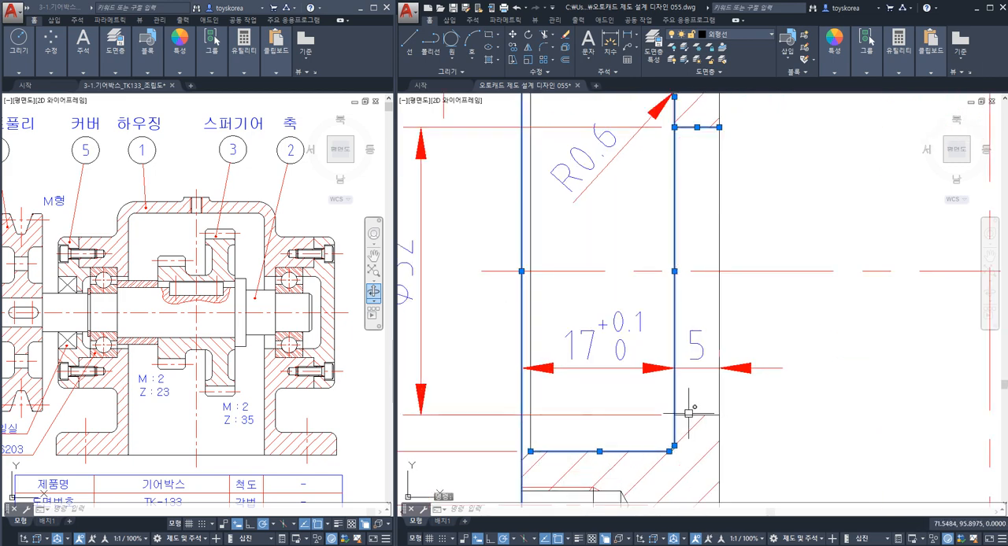
scroll(697, 412, "down", 2)
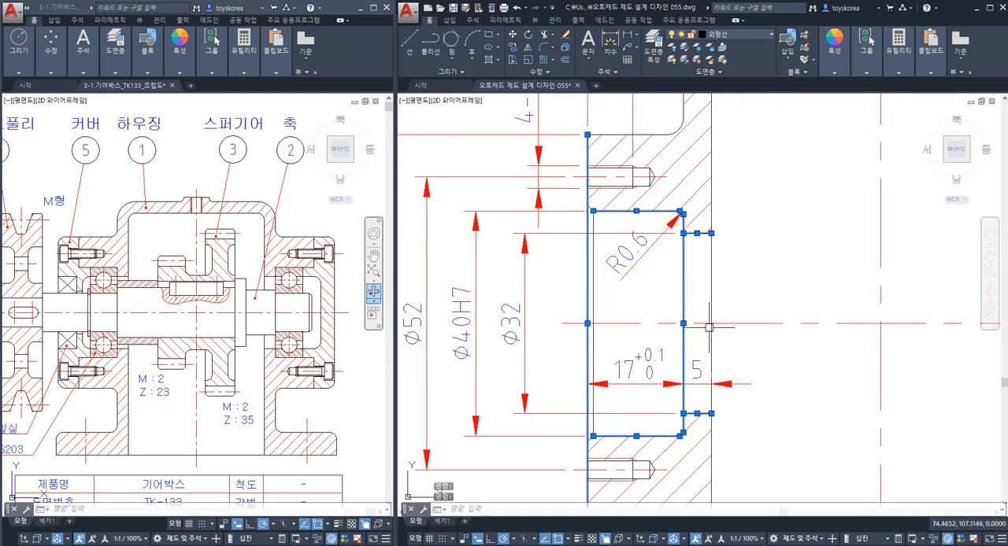
middle_click_drag(841, 393, 522, 365)
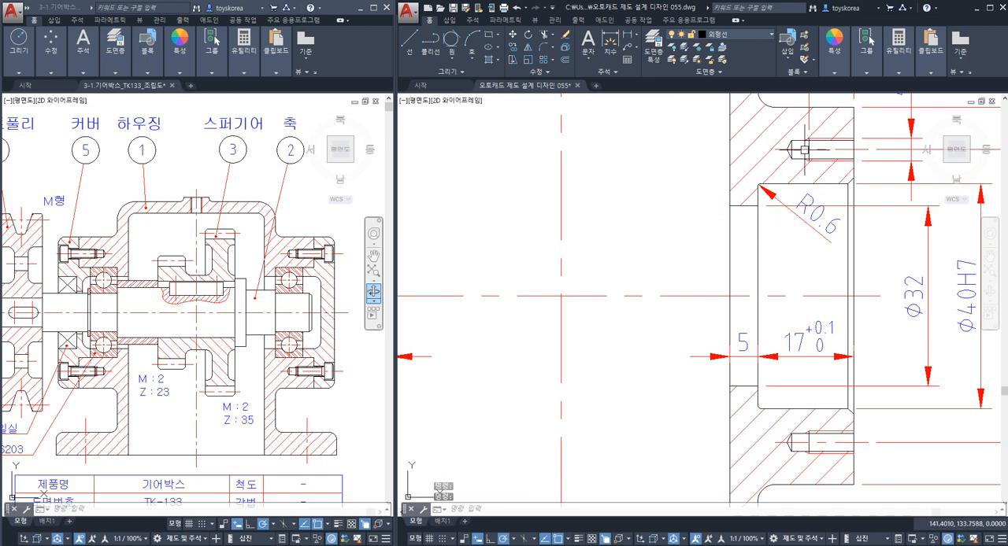
scroll(861, 283, "down", 3)
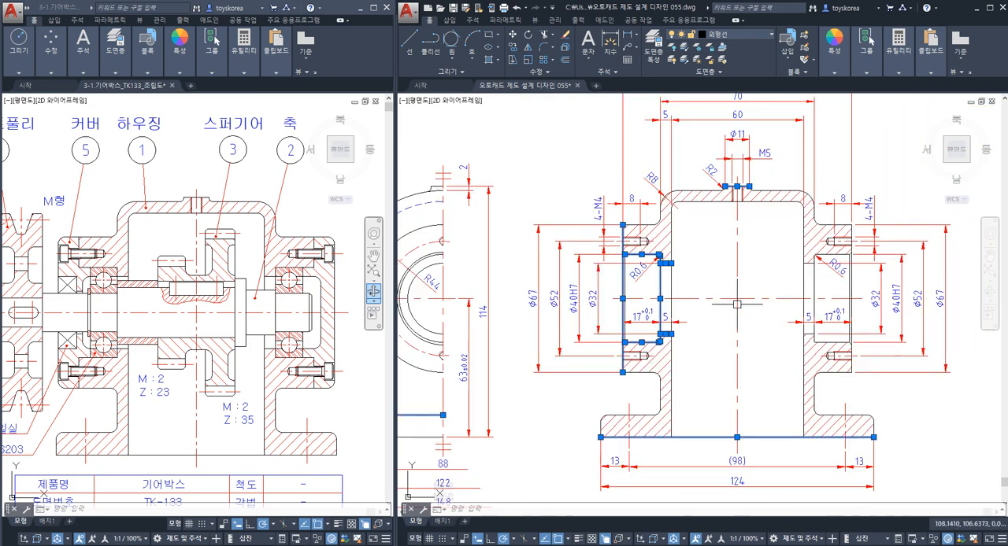
key("Escape")
key("Escape")
Highlight the open-topped roughness symbol with its circle beside the balloon, compare it with the closed symbol, and clear the selection.
middle_click_drag(618, 209, 690, 357)
middle_click_drag(495, 184, 572, 237)
scroll(571, 237, "up", 2)
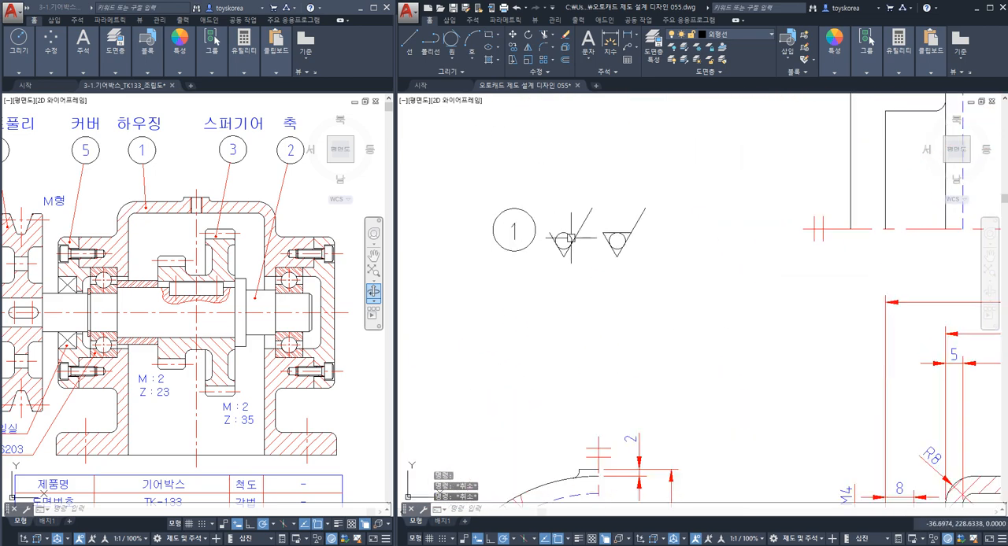
scroll(573, 265, "up", 2)
left_click(558, 270)
key("Escape")
left_click(575, 272)
left_click(537, 208)
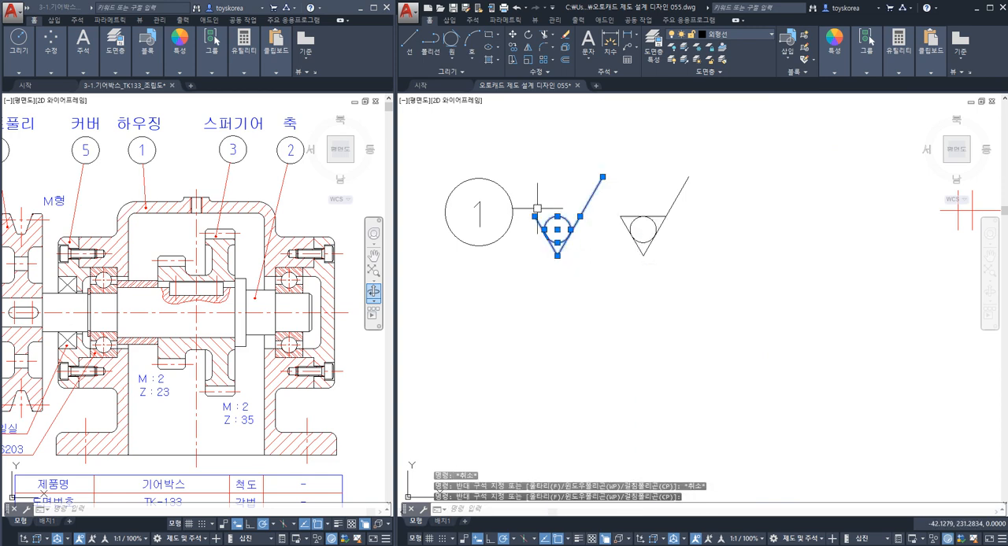
key("Escape")
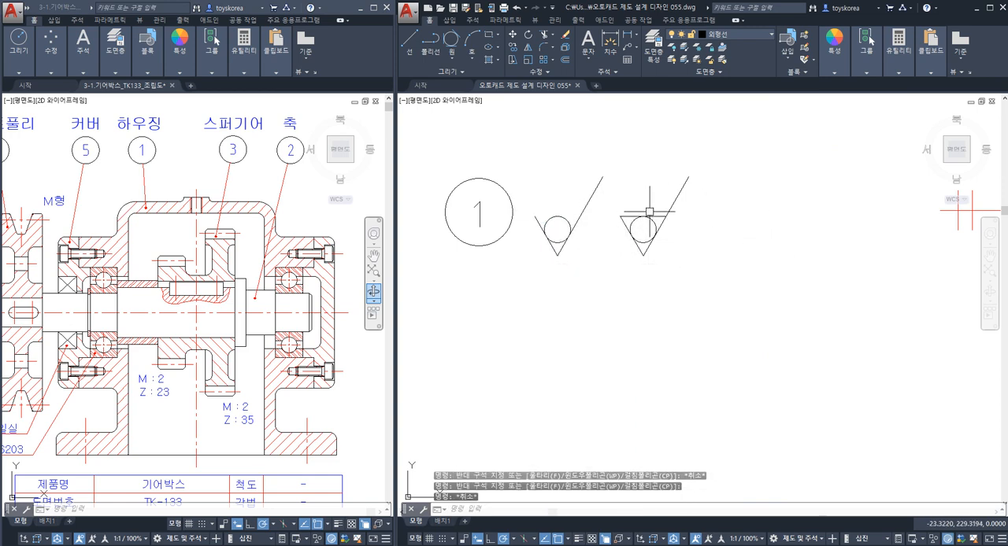
key("Escape")
key("Escape")
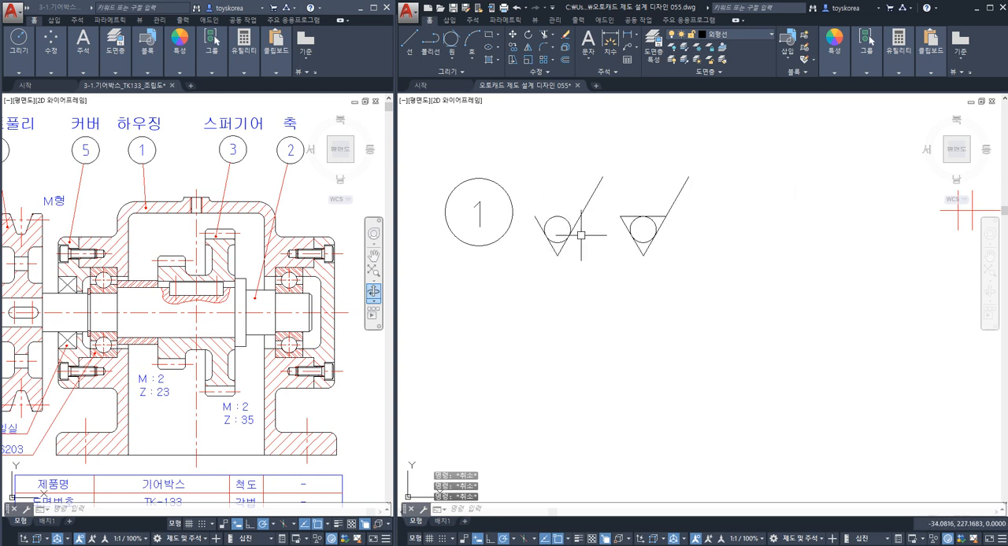
Delete the circle inside the closed-top roughness symbol.
left_click(654, 222)
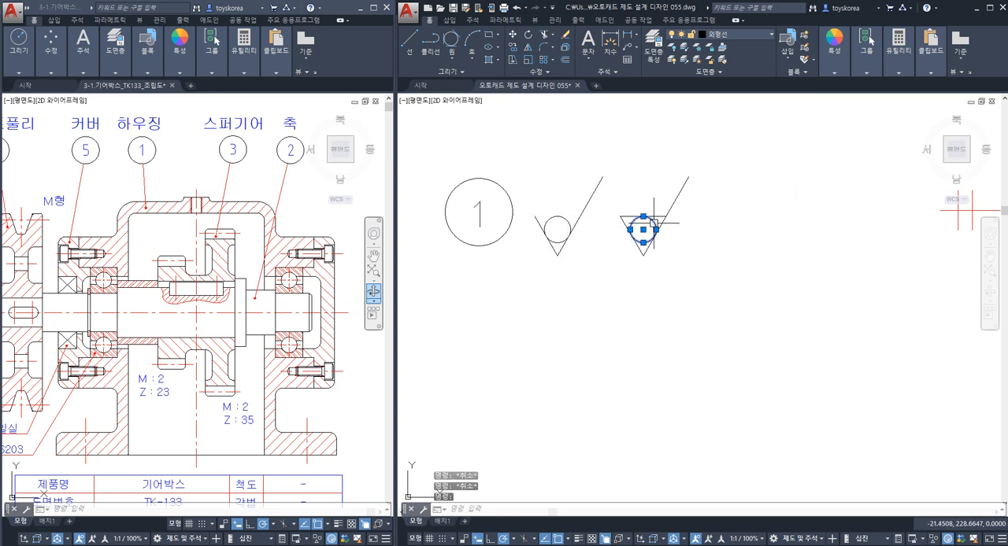
key("Delete")
middle_click_drag(654, 225, 697, 228)
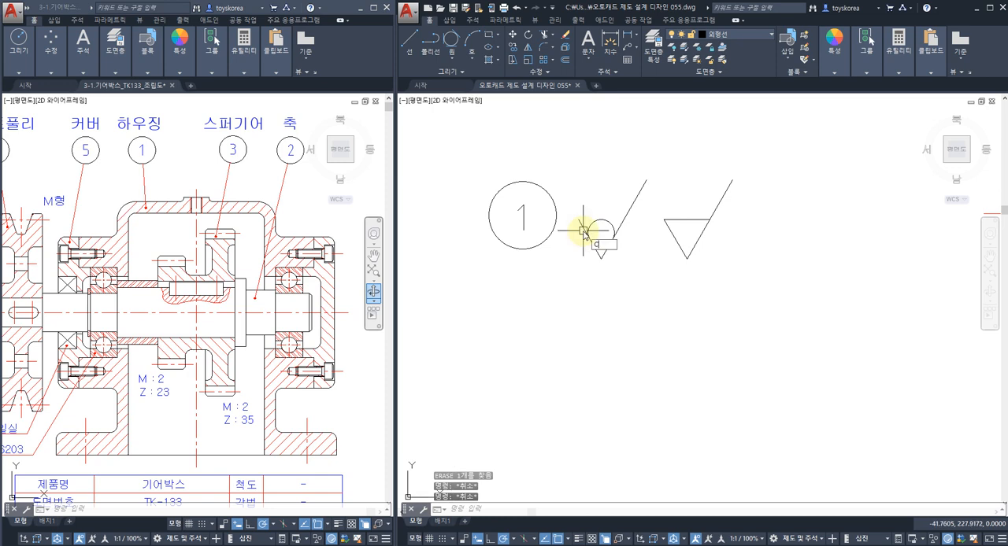
Copy the number 1 from the part number balloon to just above the closed-top roughness symbol's triangle.
type("o")
key("space")
left_click(522, 219)
key("Return")
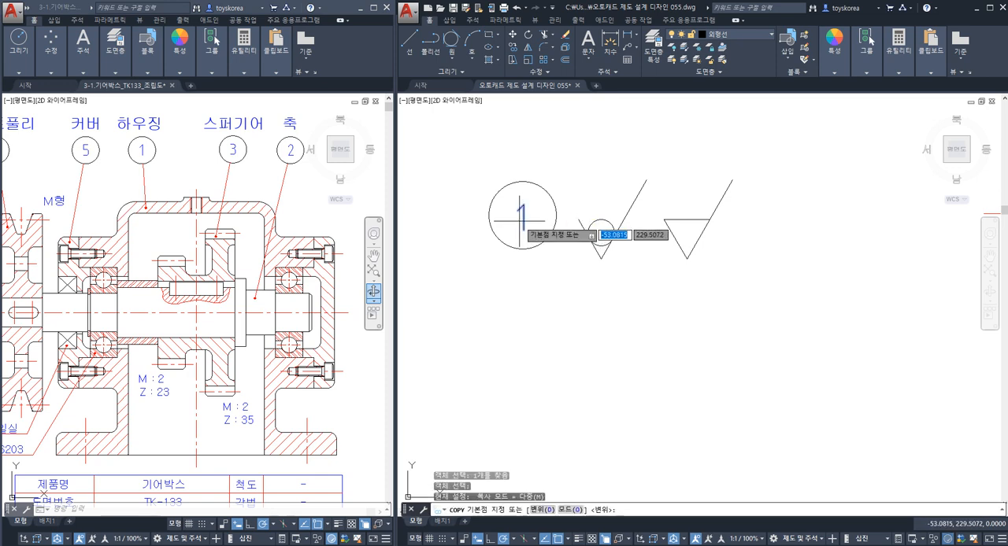
left_click(522, 219)
left_click(688, 205)
key("Escape")
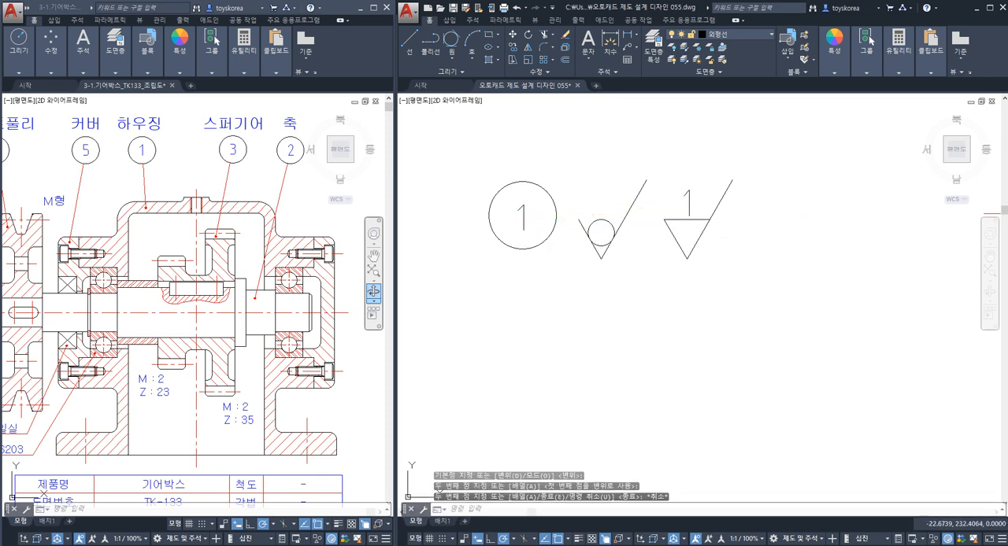
Change the copied text above the closed-top roughness symbol to W.
double_click(690, 203)
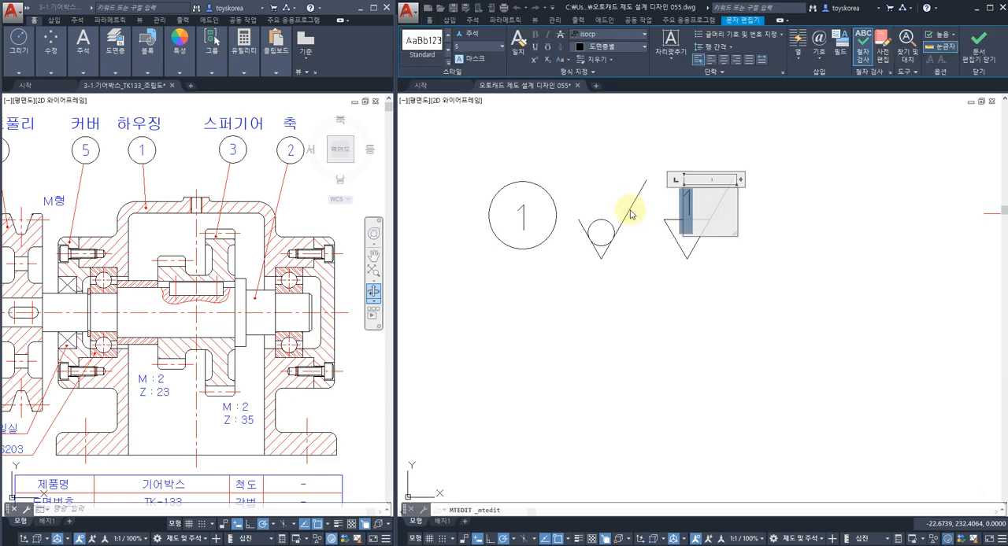
type("W")
left_click(718, 272)
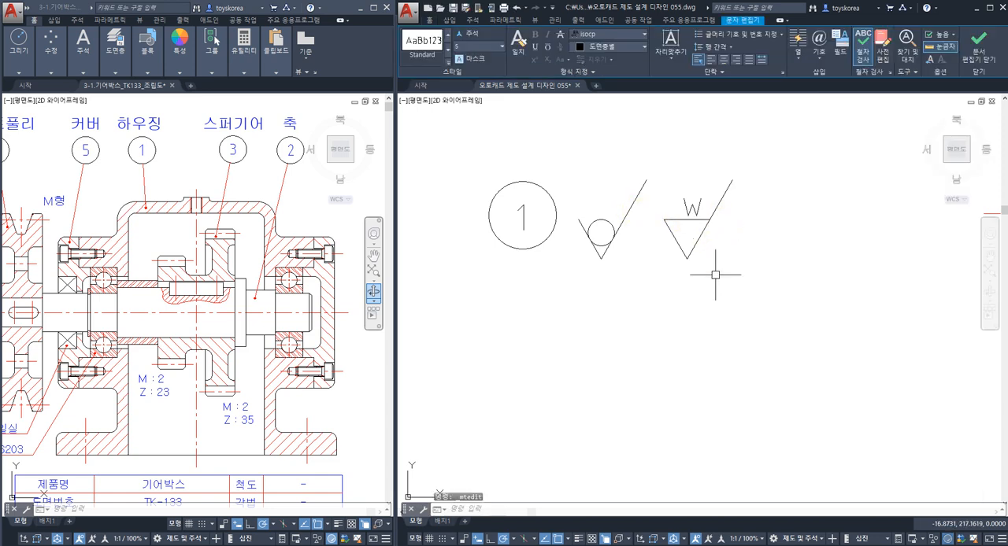
Move the letter W slightly so it sits centred above the closed-top roughness symbol's triangle.
scroll(694, 212, "up", 2)
type("m")
key("Return")
left_click(682, 203)
key("Return")
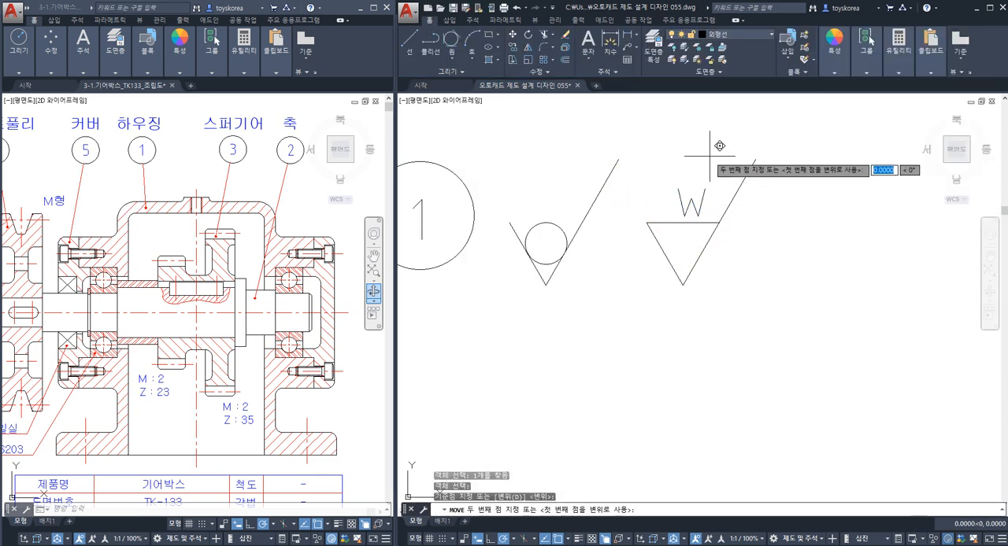
left_click(713, 156)
key("Escape")
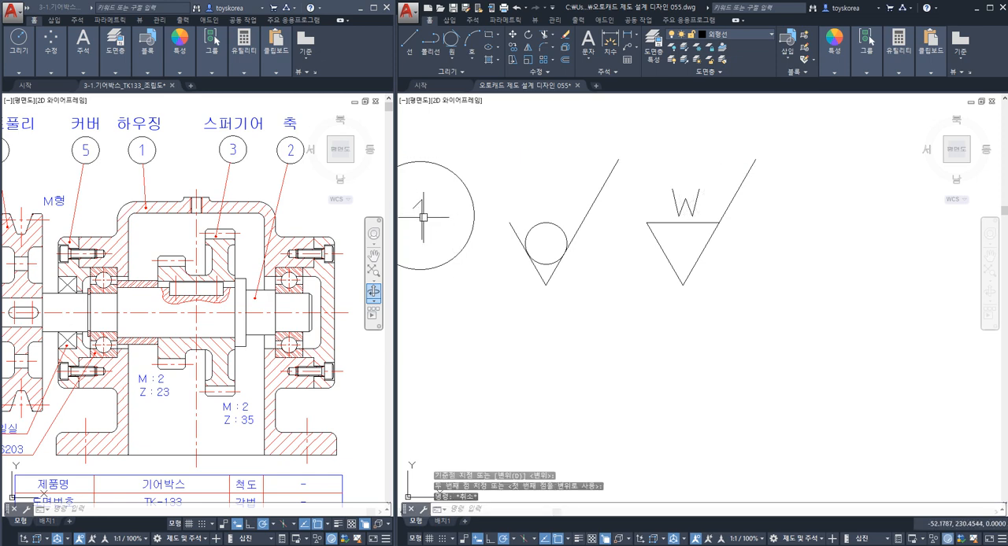
Copy the W roughness symbol with its letter twice in a horizontal row to its right.
middle_click_drag(674, 201, 644, 203)
type("co")
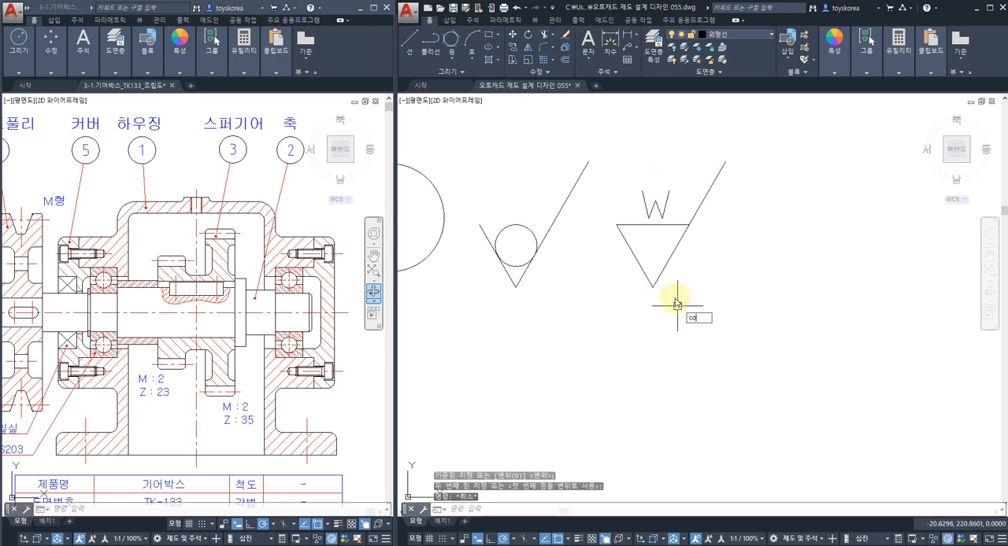
key("Return")
left_click(710, 312)
left_click(641, 206)
scroll(636, 234, "down", 2)
key("Return")
left_click(644, 323)
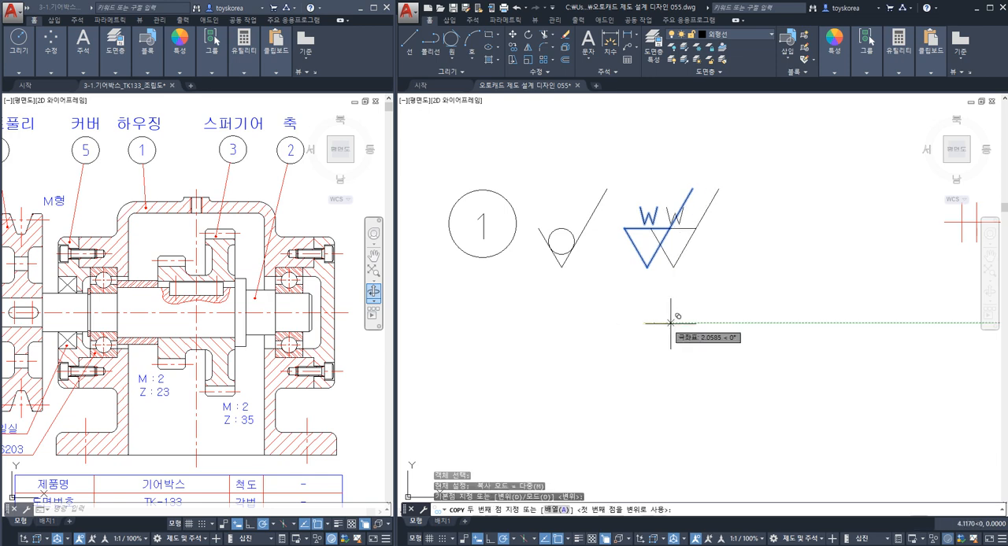
left_click(718, 322)
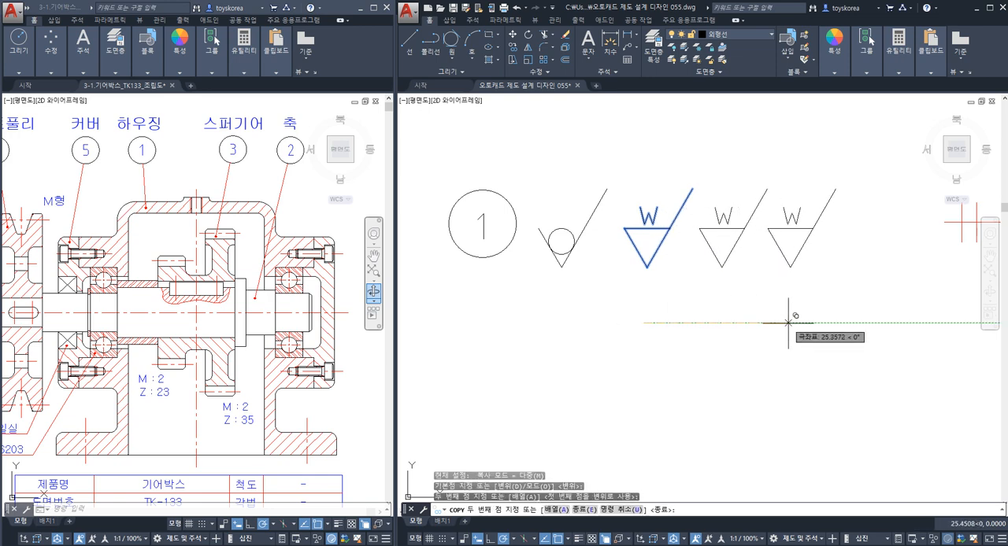
left_click(793, 322)
key("Escape")
middle_click_drag(792, 323, 745, 311)
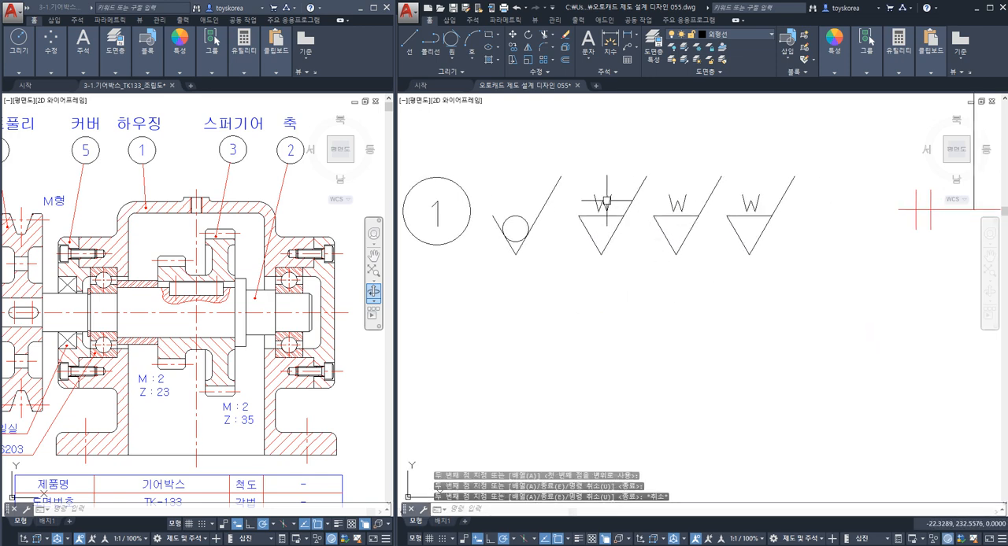
Change the letters above the two copied roughness symbols to X and y.
double_click(678, 204)
type("X")
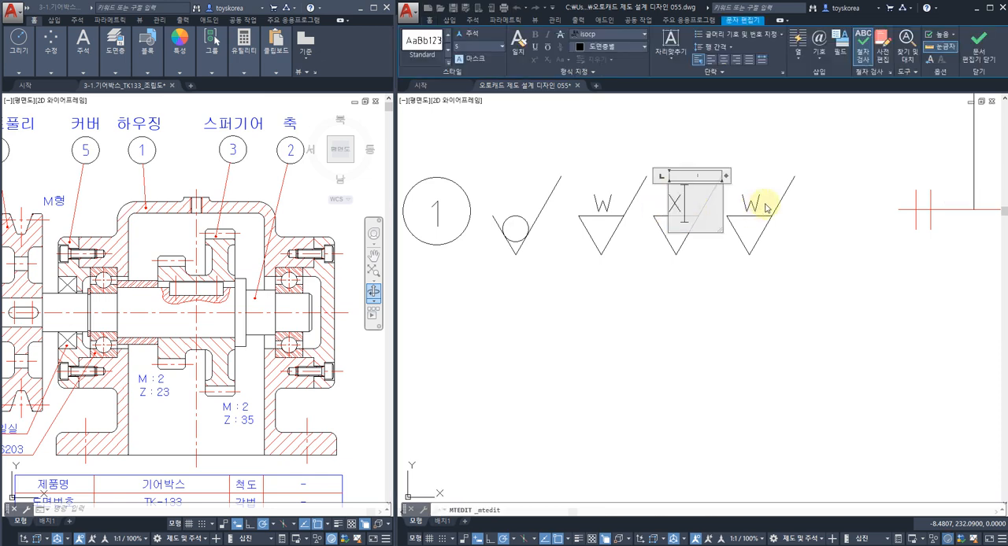
left_click(756, 206)
double_click(750, 203)
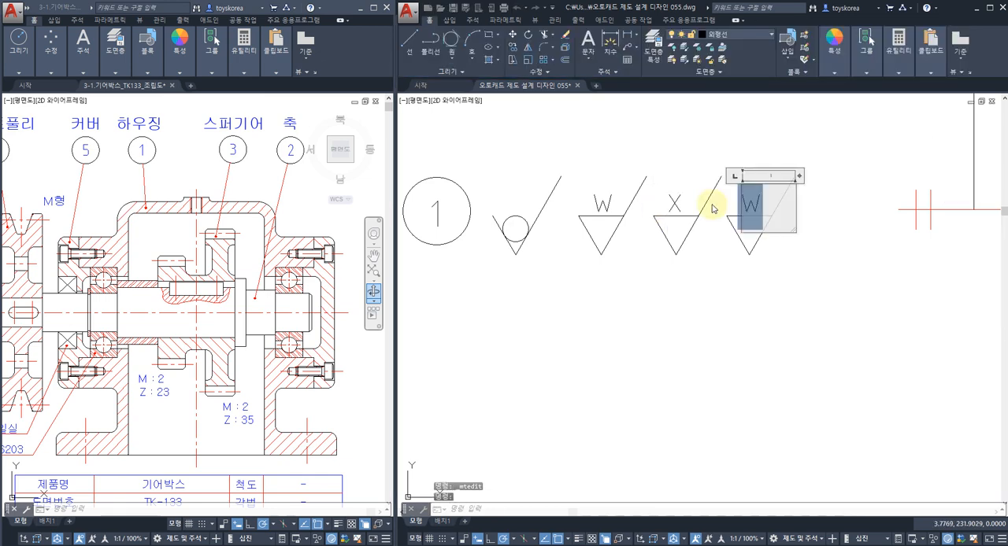
type("y")
left_click(679, 289)
Compare the balloon and roughness symbol row with the housing views, and highlight the open-topped symbol with its circle.
scroll(679, 288, "down", 4)
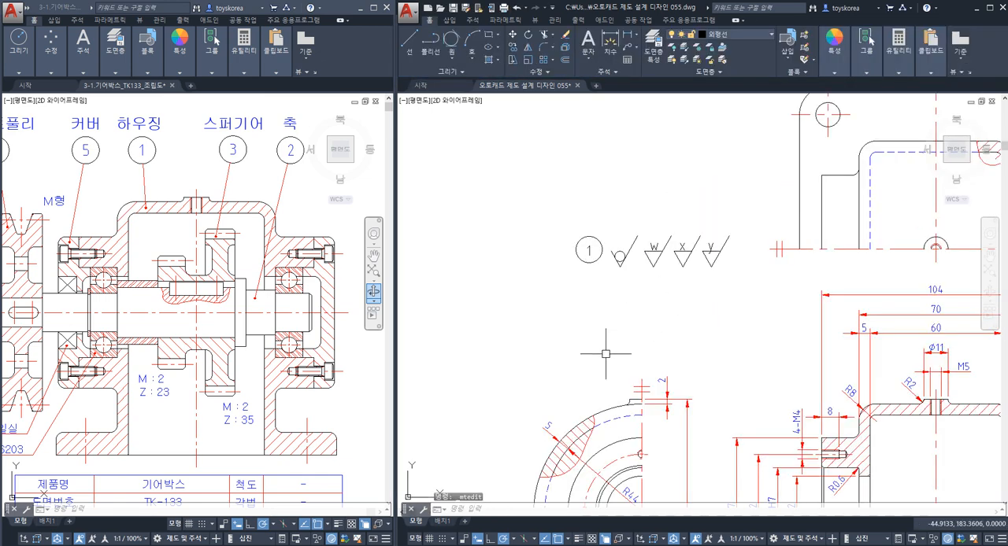
scroll(648, 300, "up", 2)
scroll(646, 277, "down", 3)
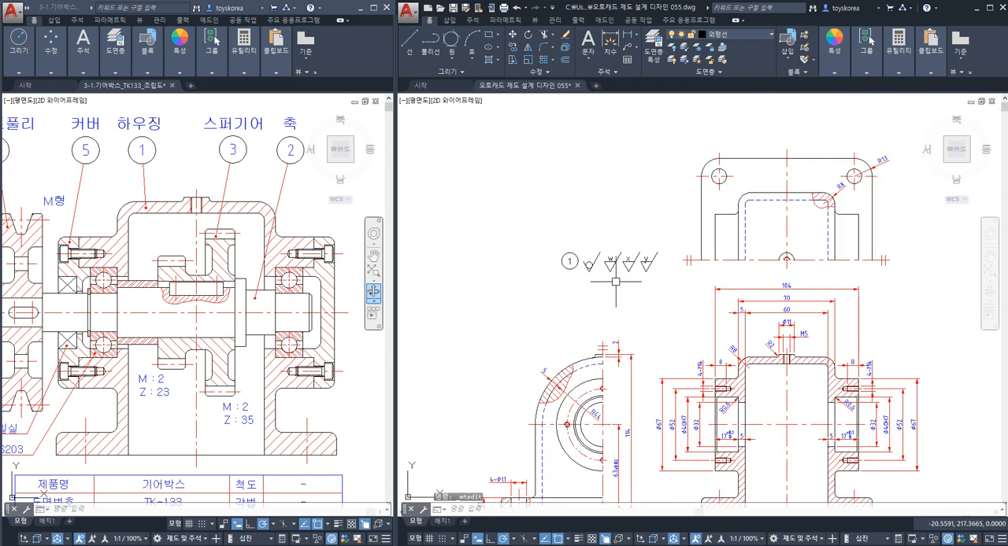
scroll(641, 315, "down", 1)
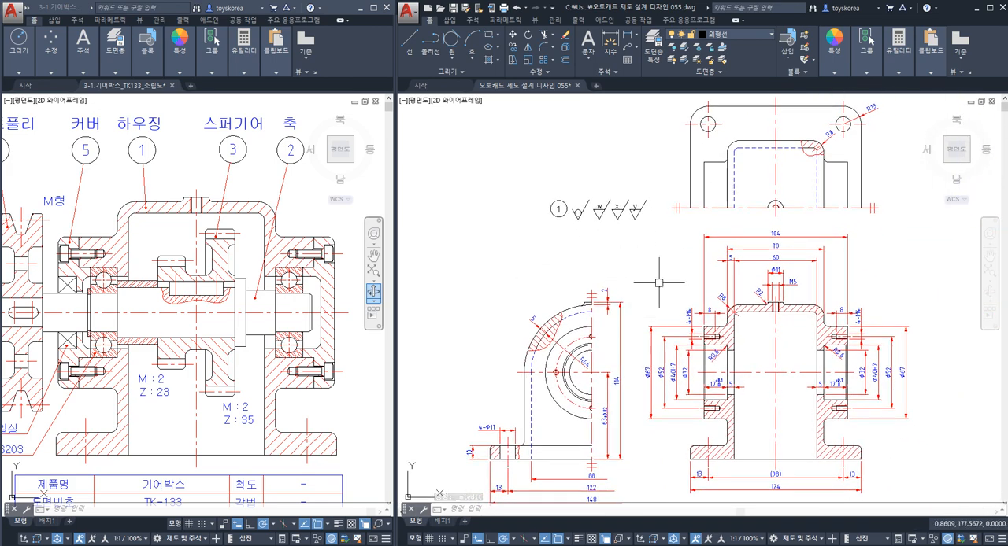
scroll(582, 204, "up", 2)
left_click(583, 205)
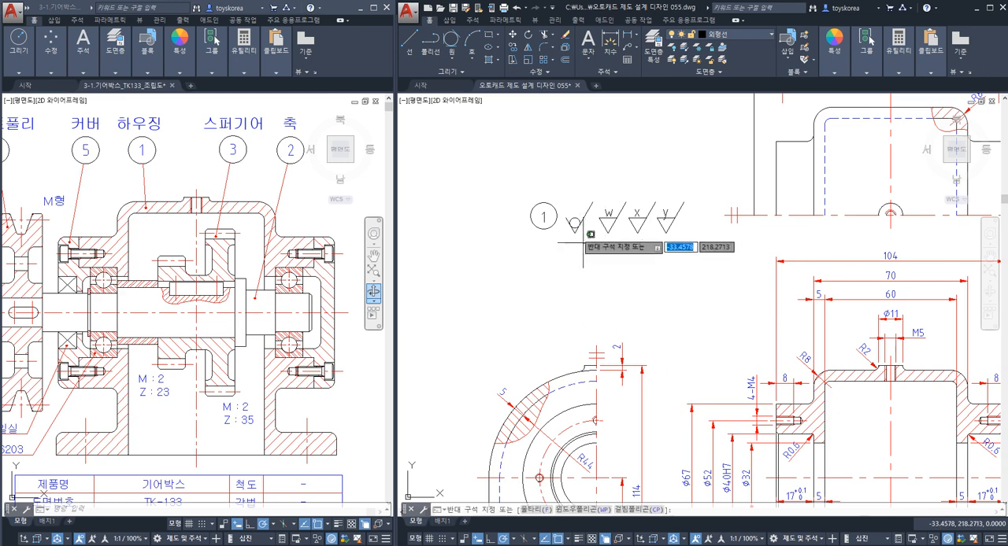
left_click(571, 224)
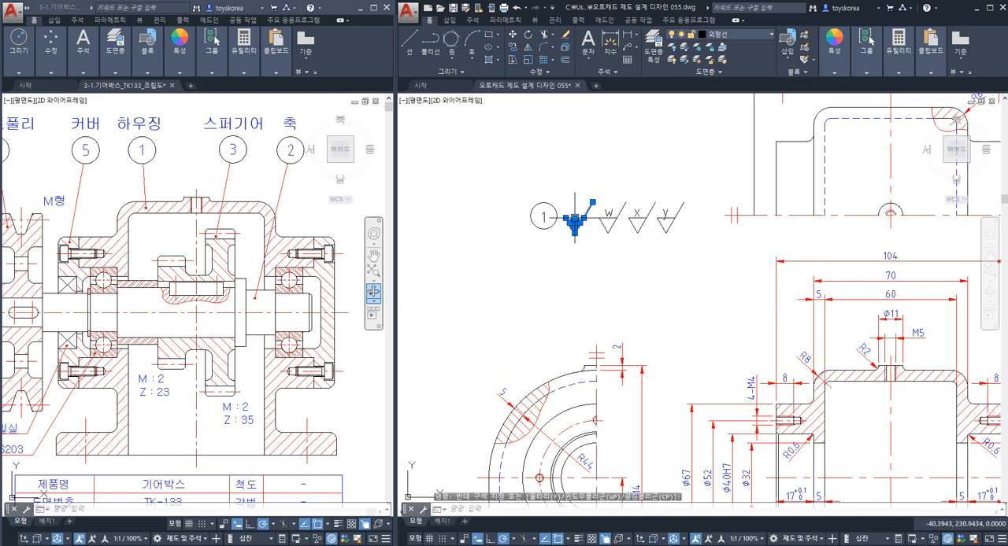
scroll(579, 229, "up", 3)
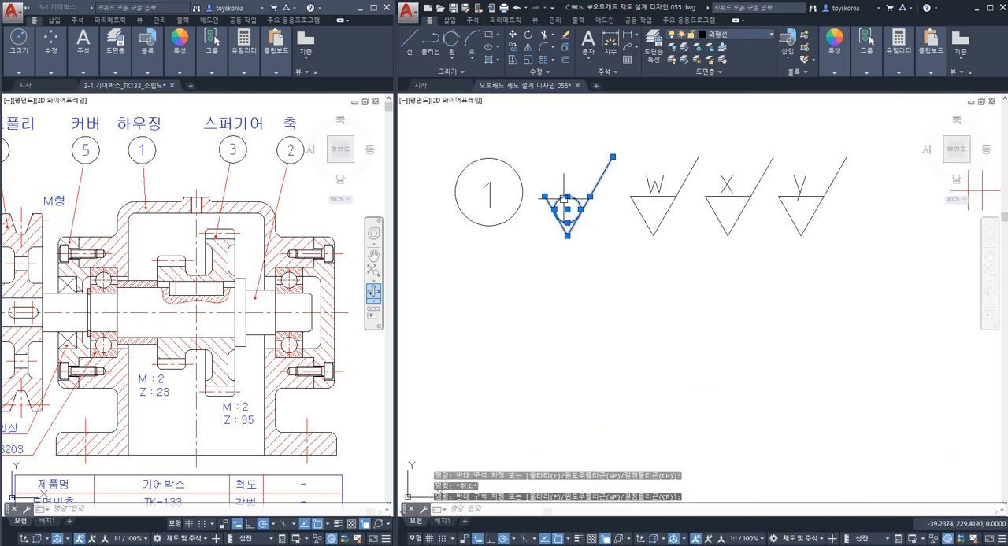
key("Escape")
Highlight the W, X and y roughness symbols in turn and the whole symbol row, clearing the selection each time.
left_click(682, 238)
left_click(655, 185)
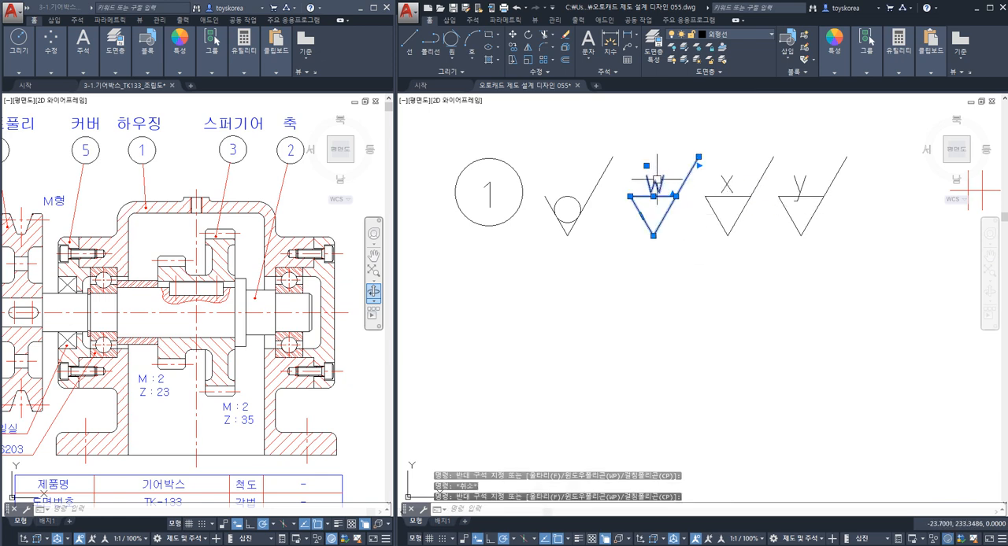
key("Escape")
left_click(769, 230)
left_click(734, 186)
key("Escape")
left_click(824, 226)
left_click(797, 189)
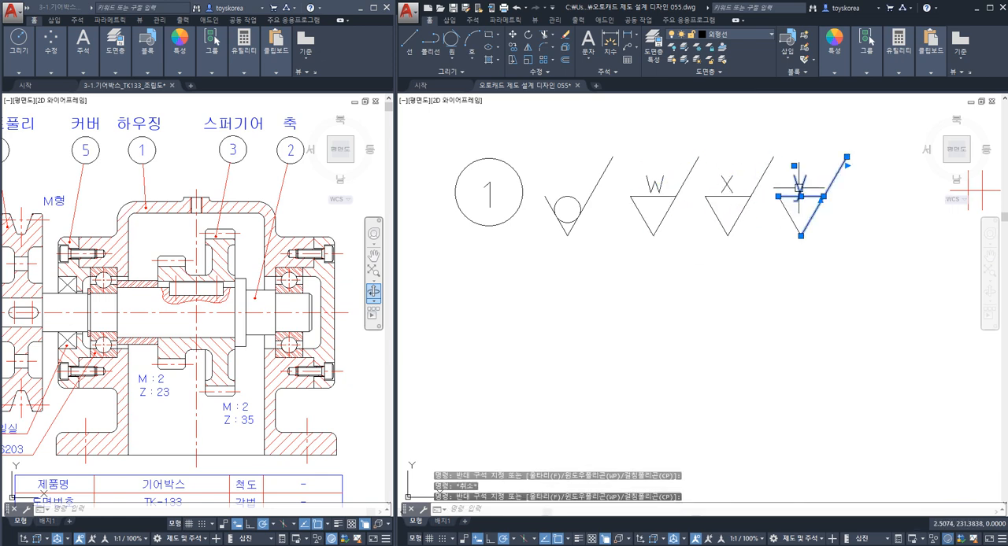
key("Escape")
left_click(839, 270)
left_click(546, 162)
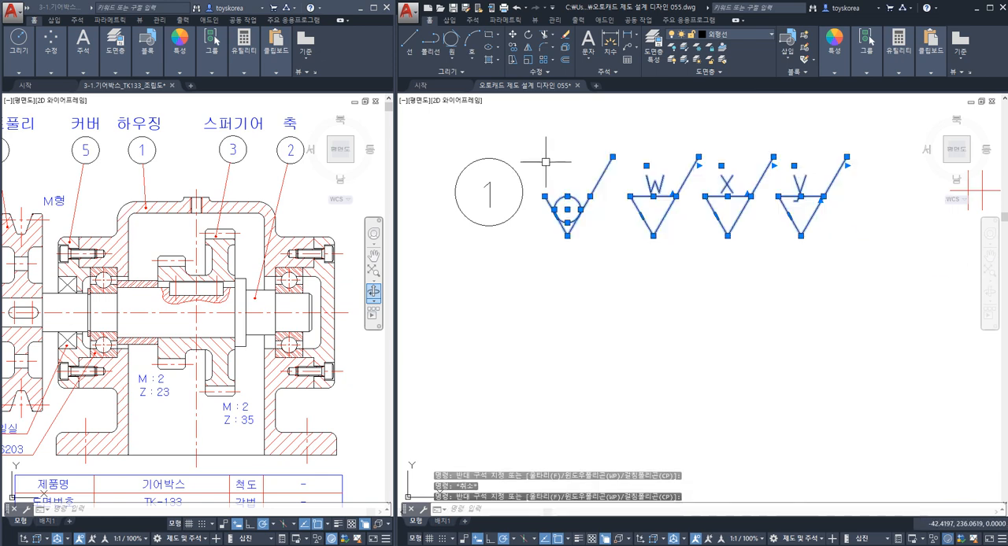
key("Escape")
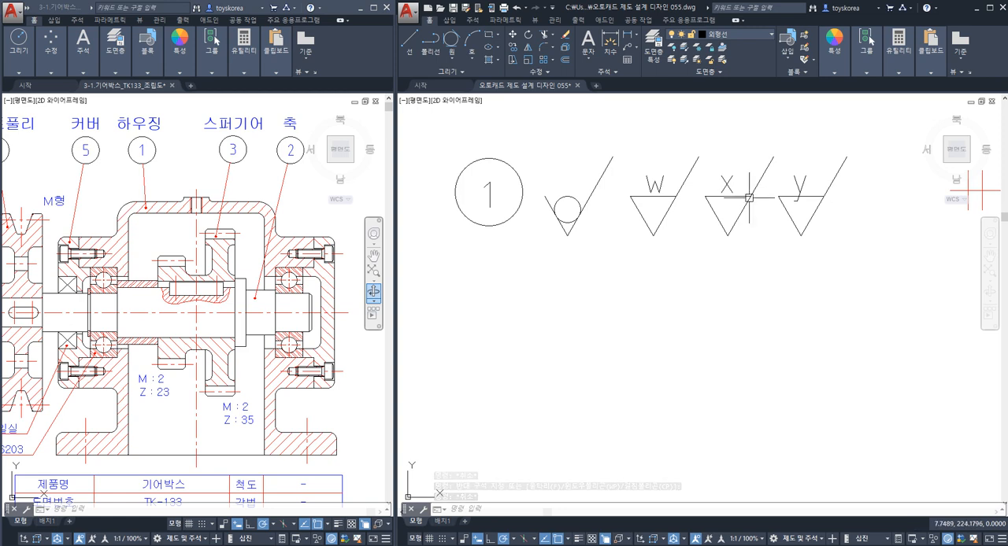
key("Escape")
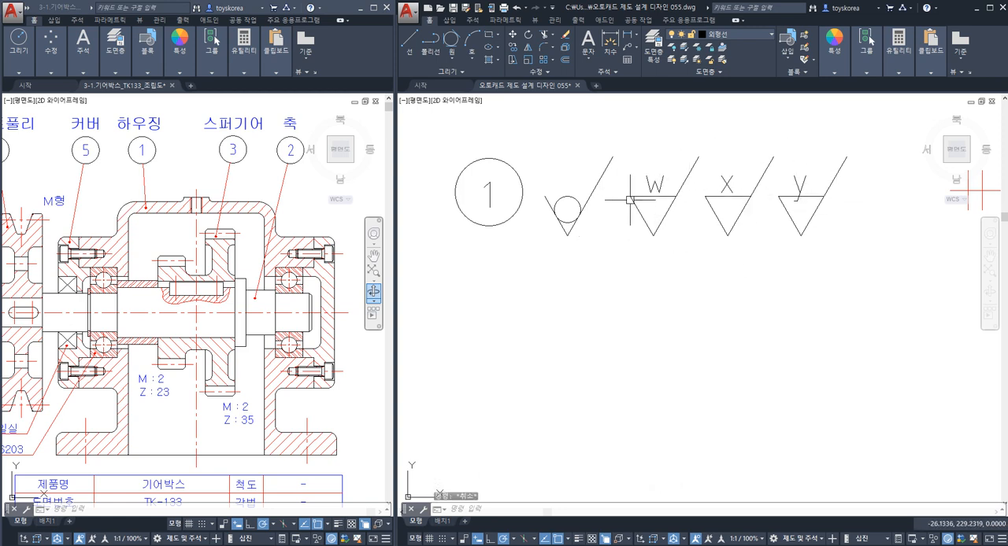
Copy the letter W to the gap between the circle roughness symbol and the W symbol's triangle.
type("co")
key("space")
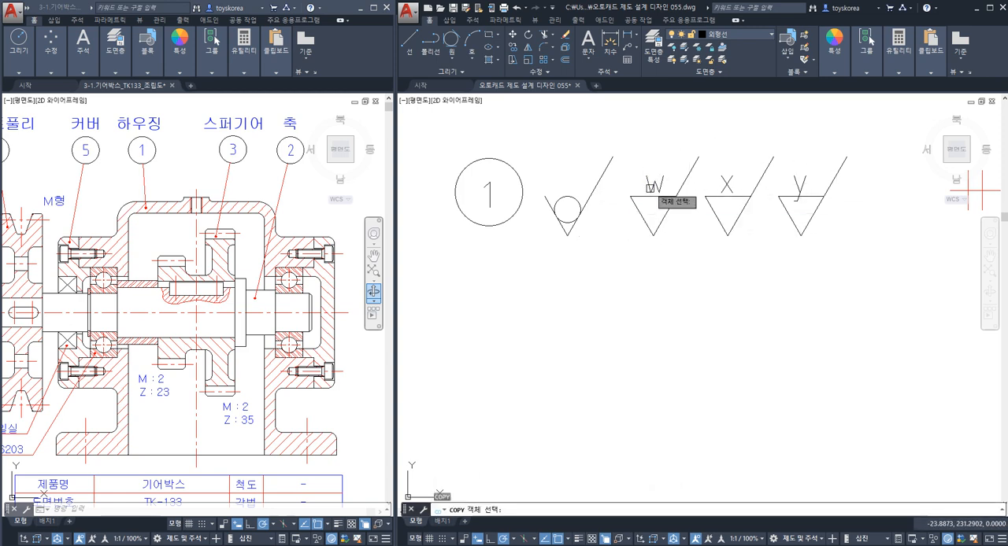
left_click(655, 183)
key("space")
left_click(655, 185)
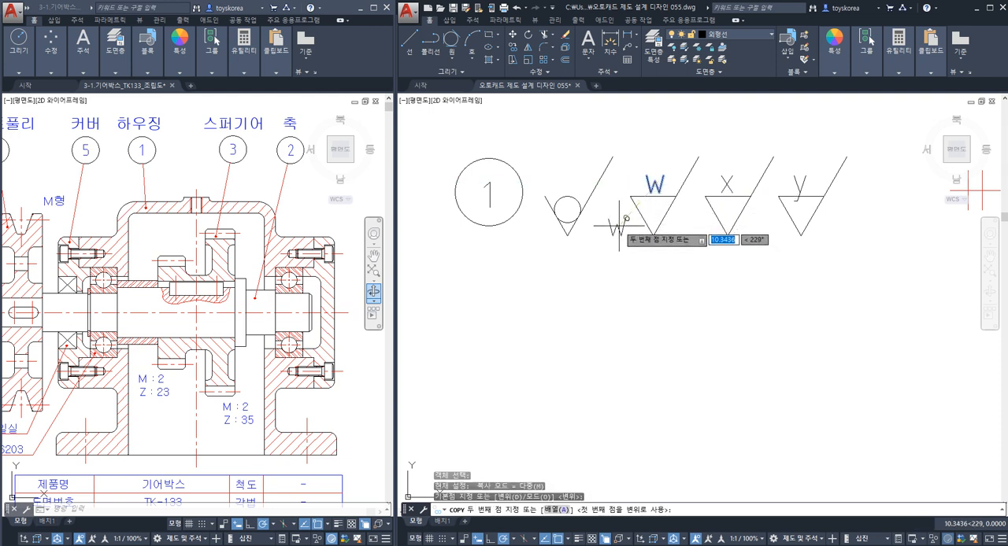
left_click(618, 233)
key("Escape")
Widen the copied text's frame past the y symbol and replace its text with spaced parentheses and two commas enclosing the W, X and y symbols.
double_click(642, 219)
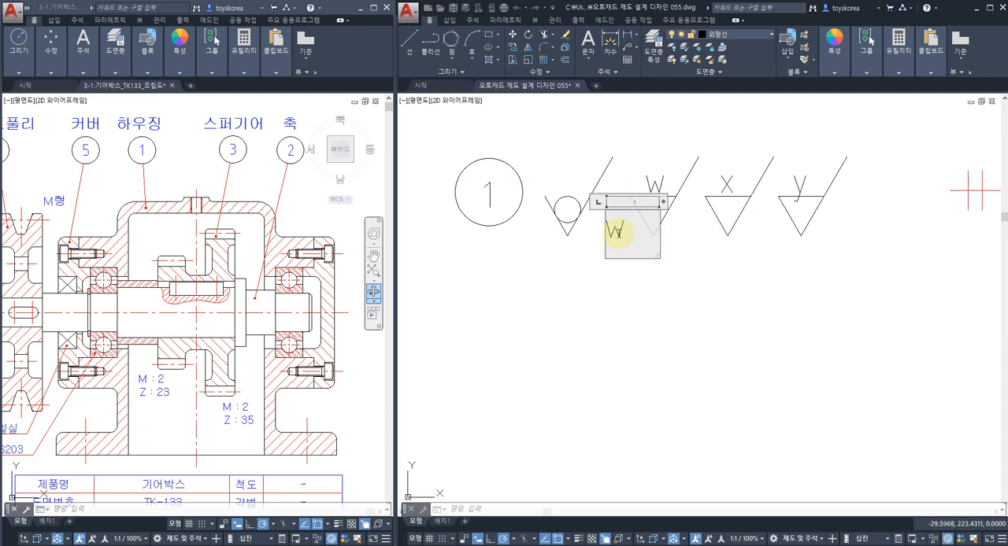
left_click_drag(663, 203, 900, 204)
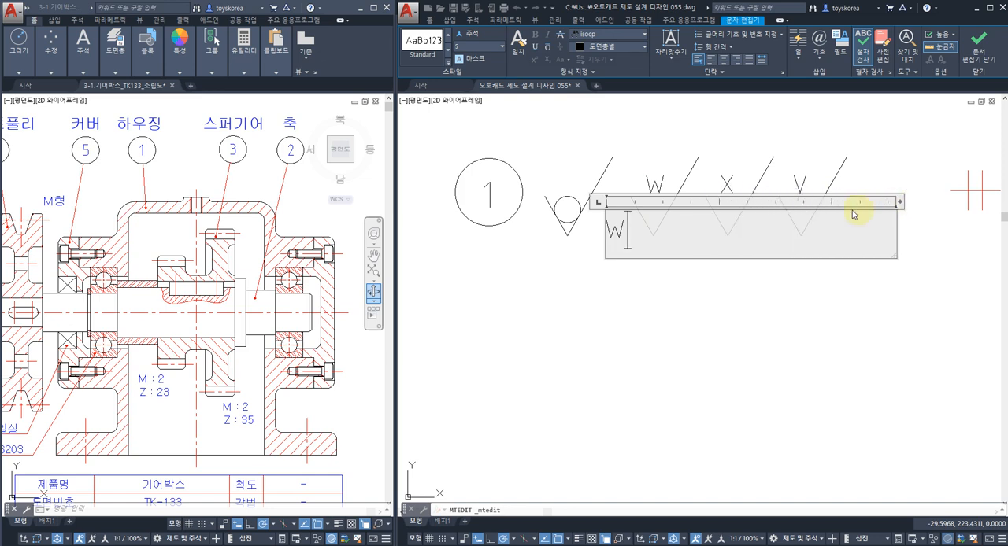
left_click_drag(644, 230, 596, 230)
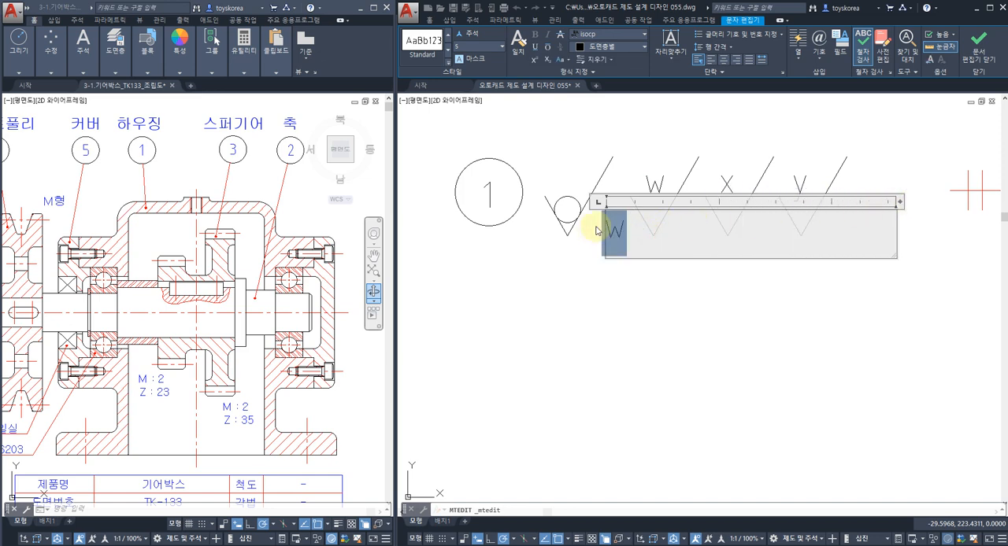
type("(          ,          ,")
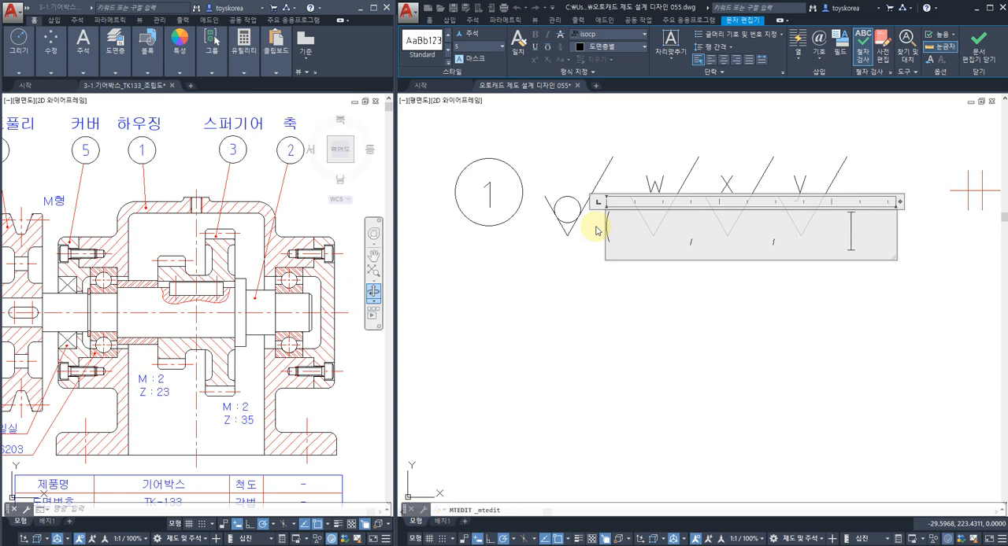
left_click(611, 294)
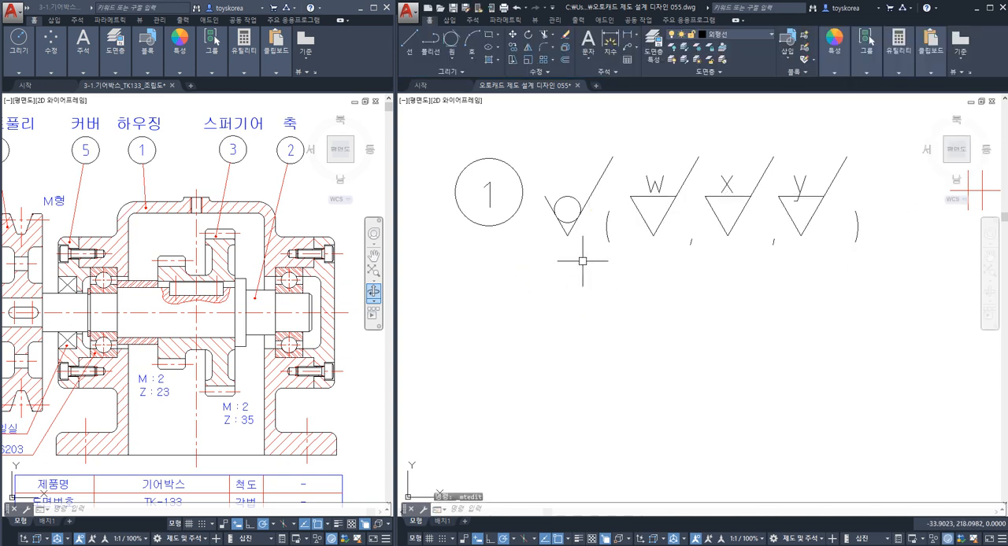
Move the parentheses and commas text slightly to the left so it fits around the lettered roughness symbols.
left_click(857, 229)
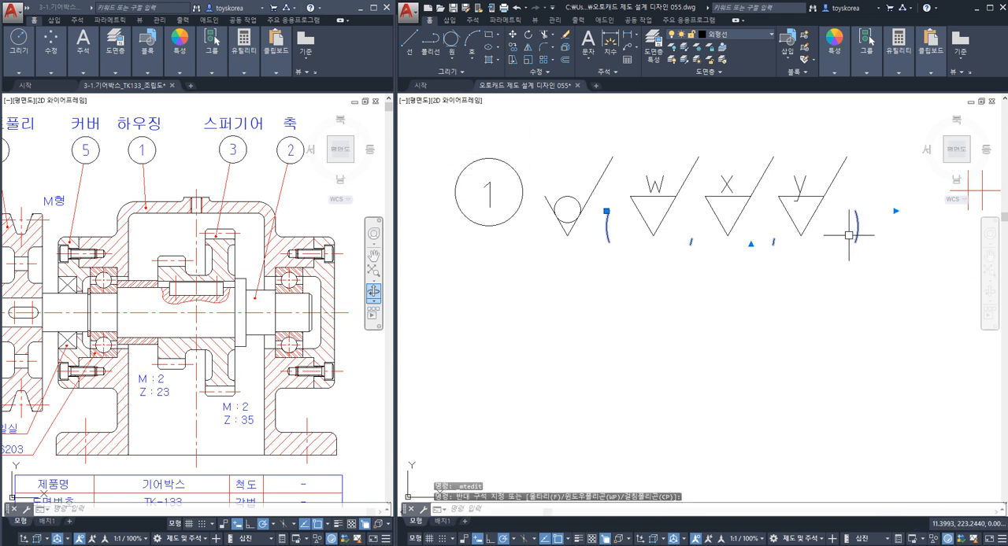
type("m")
key("Return")
left_click(837, 270)
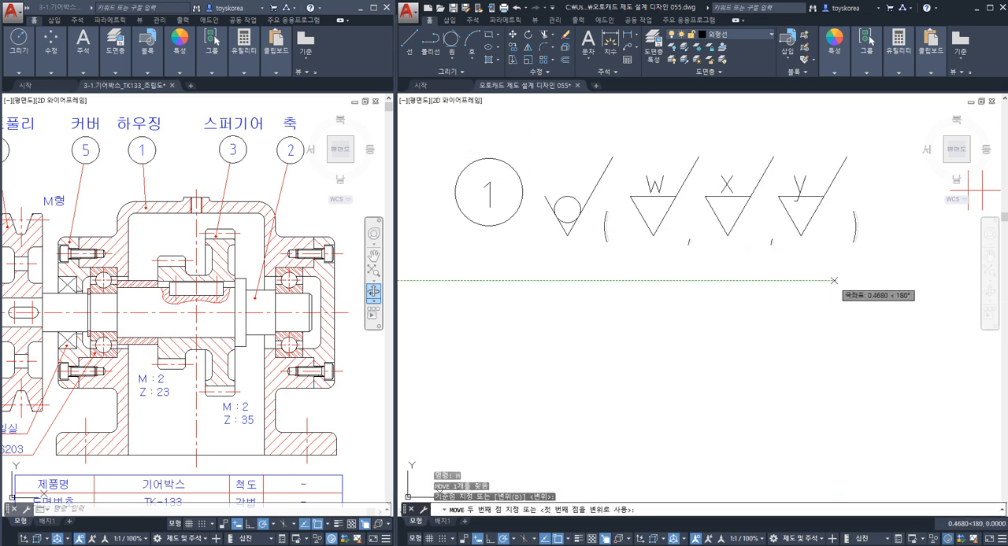
key("Escape")
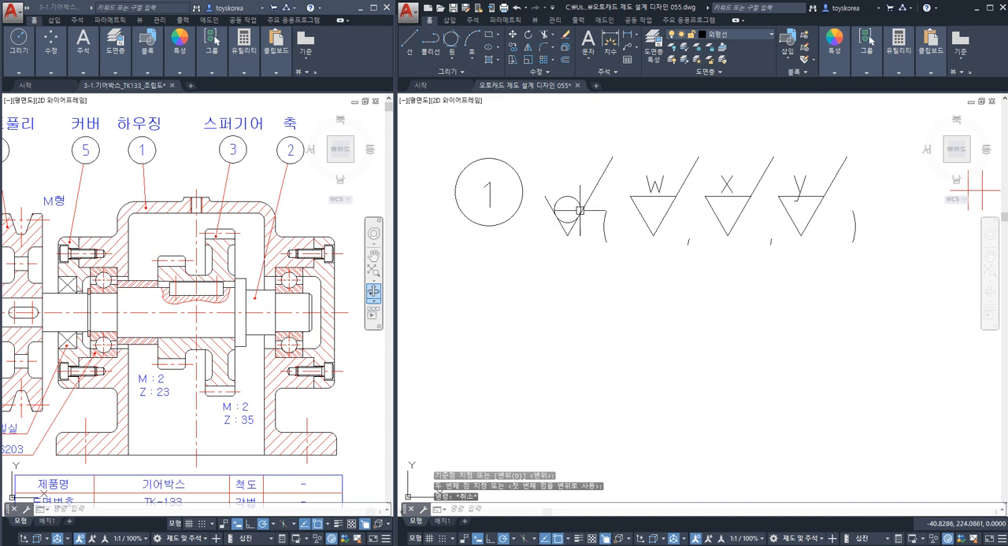
Check the available layers and highlight the balloon circle and roughness symbol lines that share the outline layer.
left_click(748, 36)
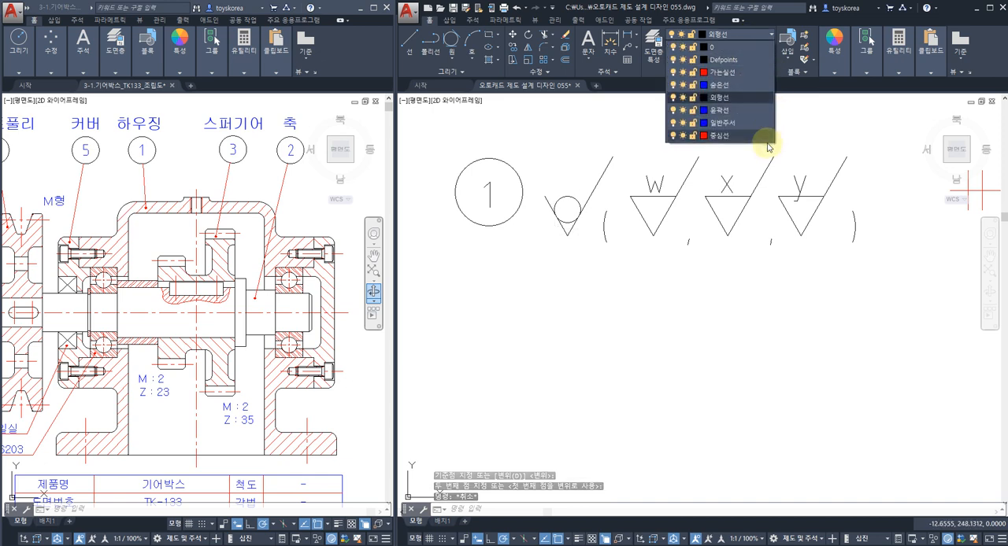
key("Escape")
key("Escape")
middle_click_drag(715, 161, 725, 227)
key("Escape")
middle_click_drag(543, 234, 546, 212)
left_click(533, 201)
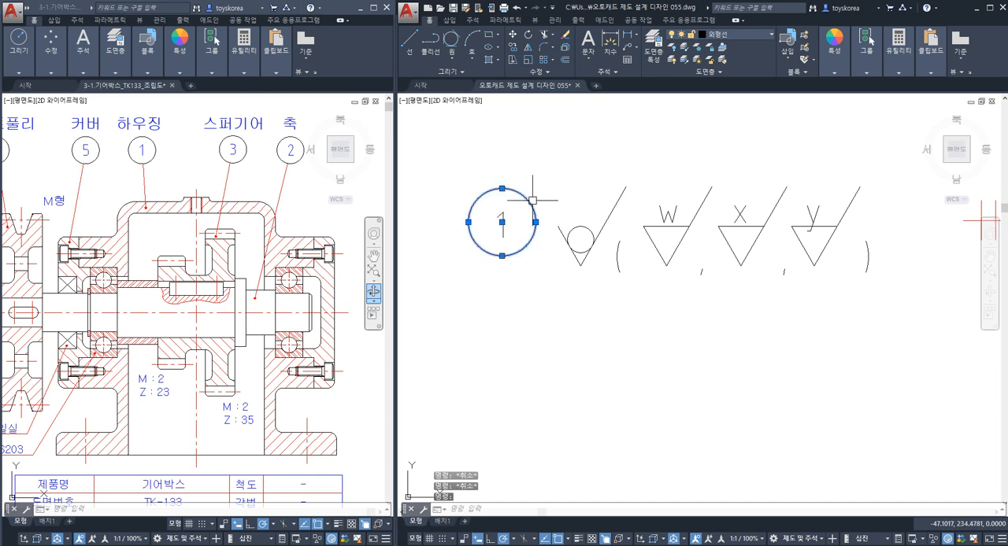
left_click(575, 256)
left_click(597, 229)
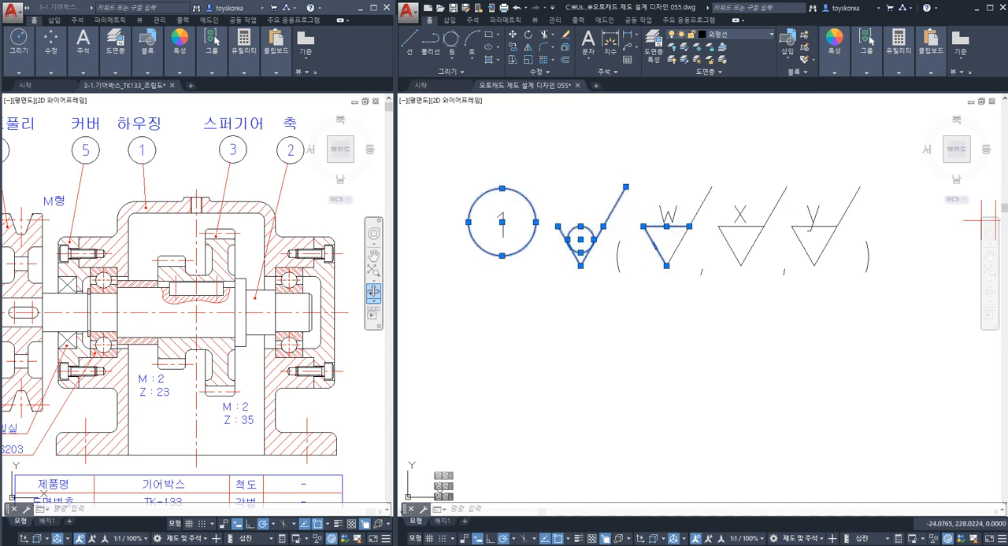
key("Escape")
Highlight the balloon number 1 and the letters W and X, and clear the selection.
left_click(503, 225)
left_click(667, 214)
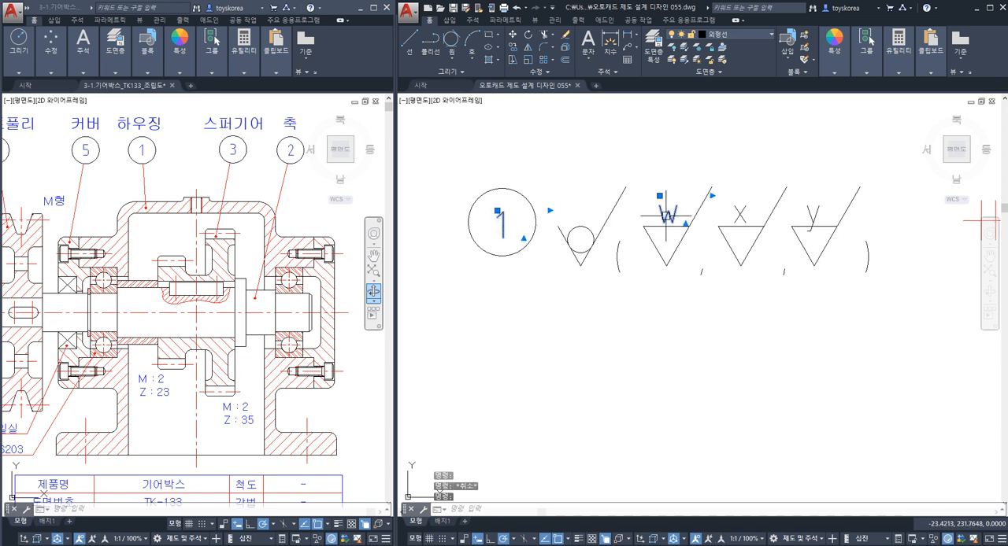
left_click(733, 216)
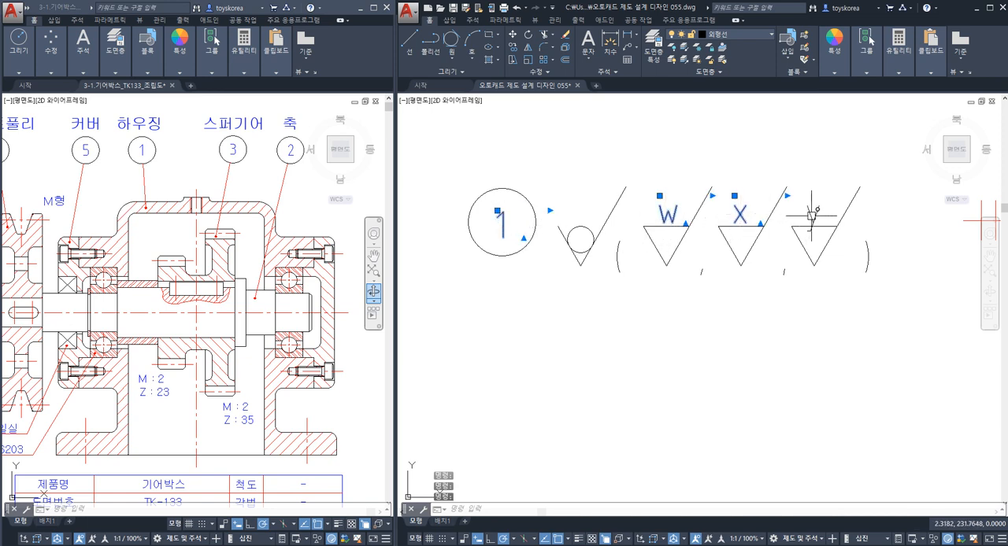
key("Escape")
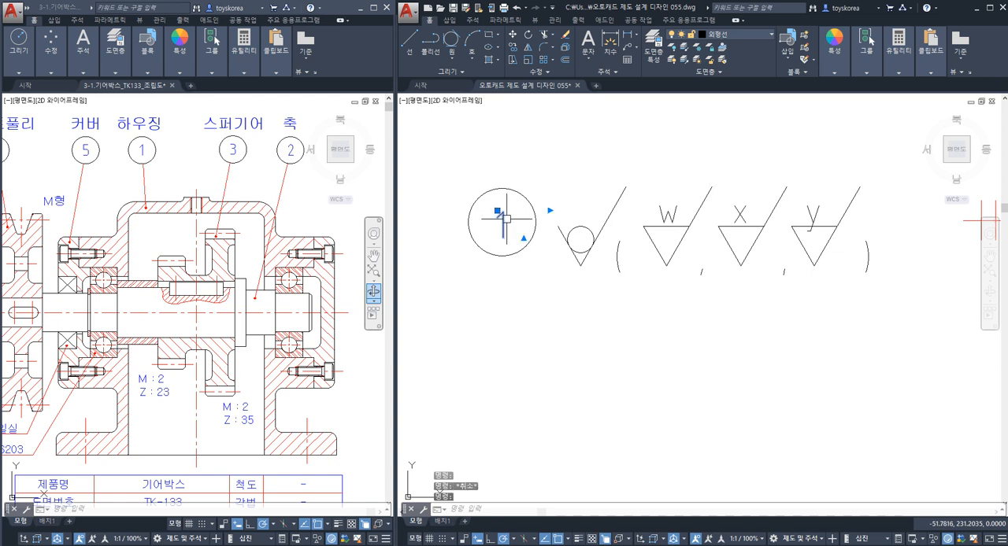
Assign the balloon number 1 and the roughness letters W, X and y to the 일반주서 layer.
left_click(666, 215)
left_click(738, 215)
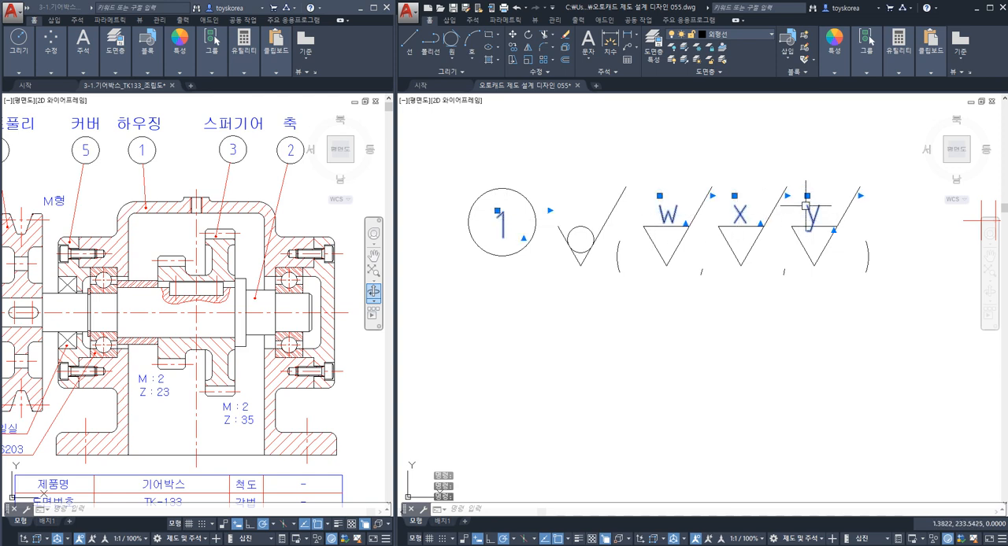
left_click(743, 37)
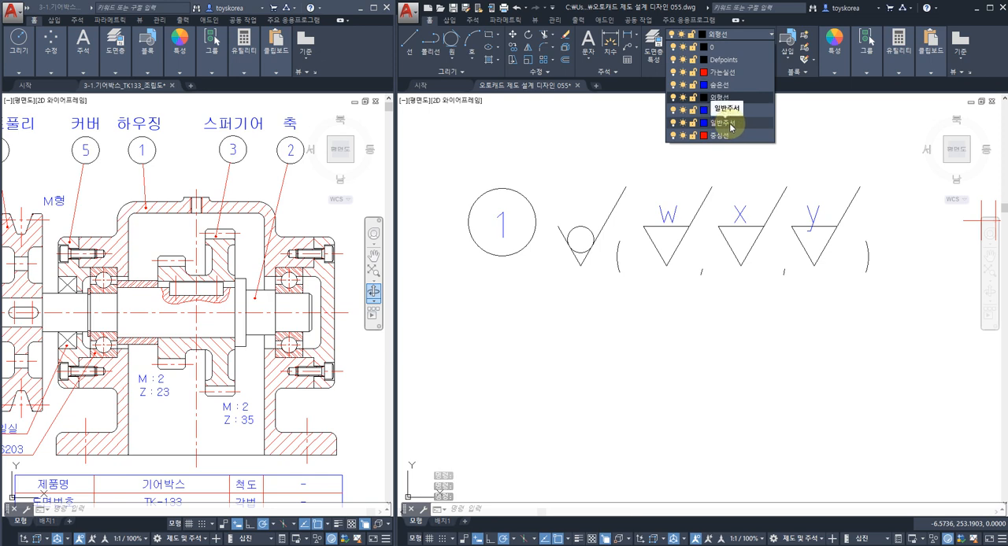
left_click(730, 126)
key("Escape")
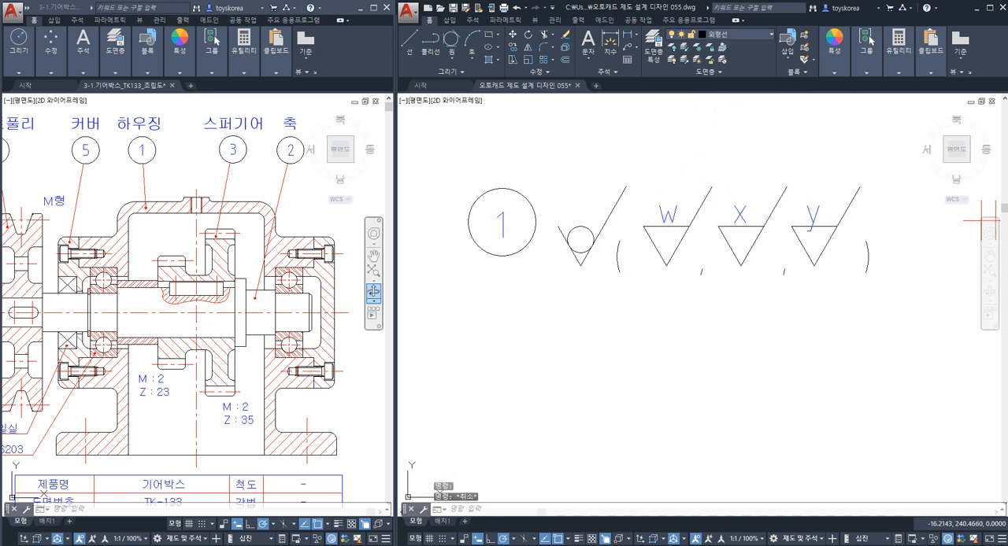
Inspect the 일반주서 layer's colour and lineweight in the layer properties, and toggle the lineweight display.
type("la")
key("Return")
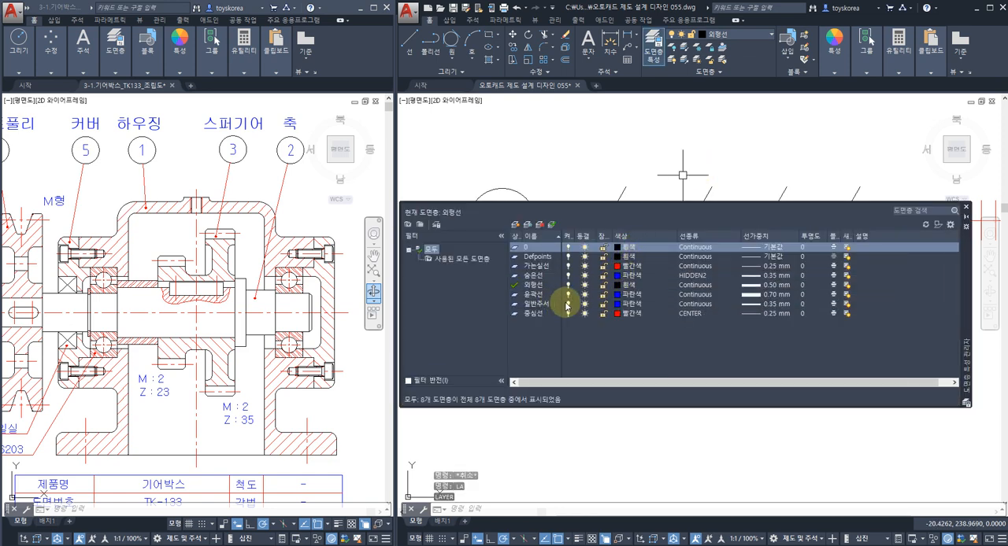
left_click(632, 304)
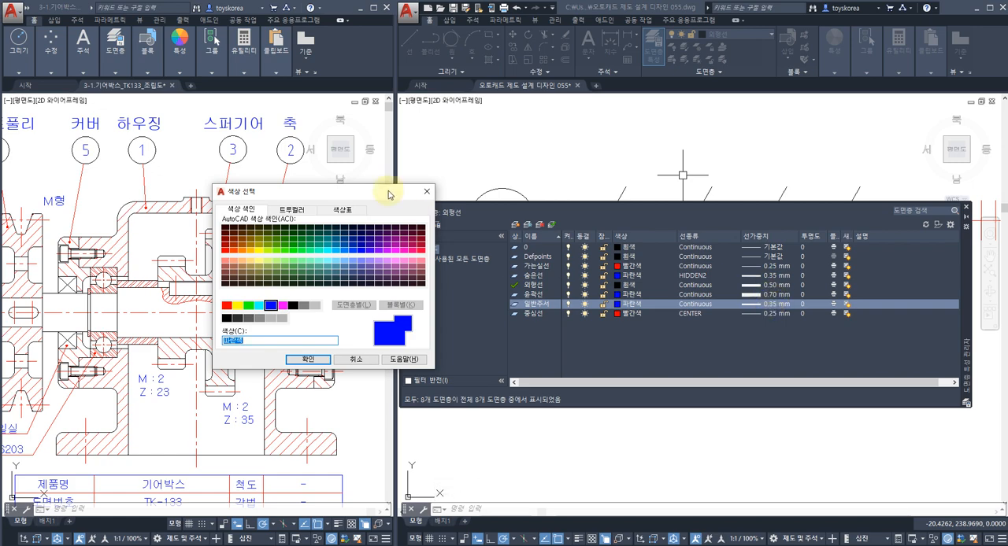
left_click(424, 192)
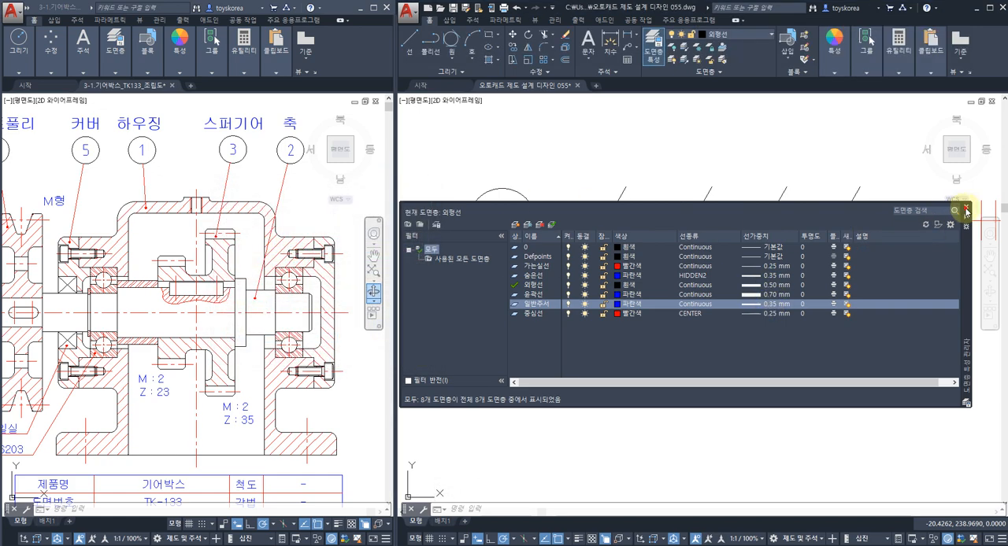
left_click(966, 206)
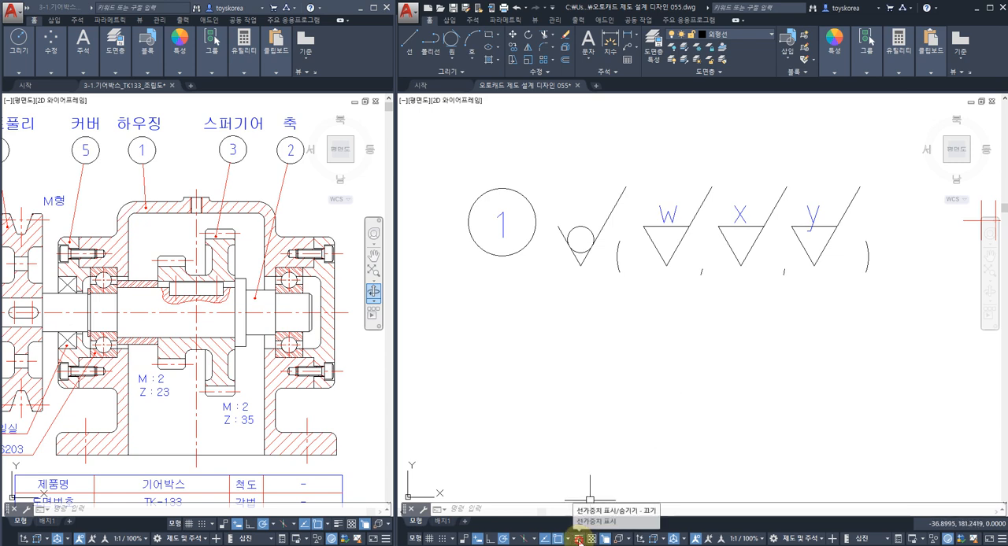
left_click(580, 539)
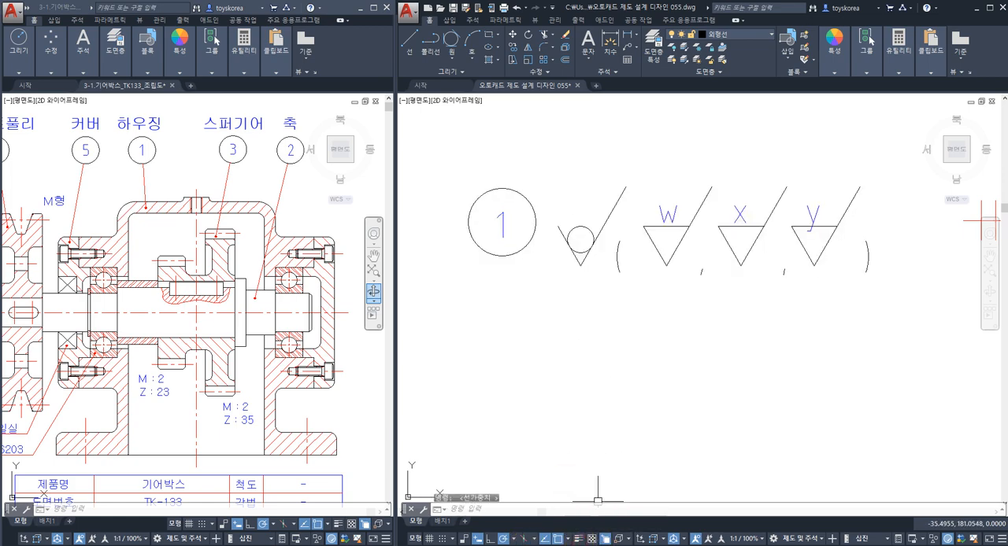
scroll(583, 338, "down", 5)
middle_click_drag(670, 273, 639, 249)
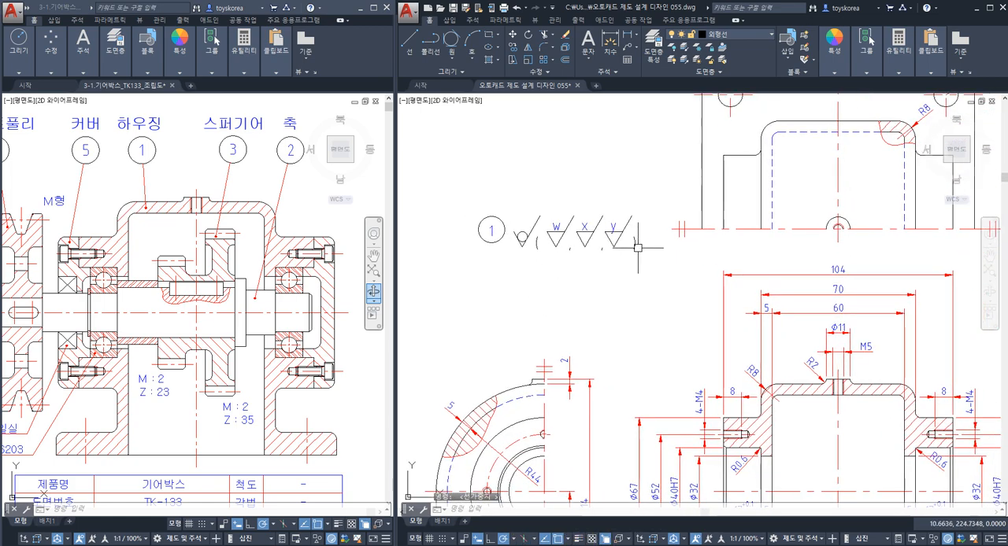
left_click(657, 271)
left_click(525, 218)
key("Escape")
middle_click_drag(567, 252, 547, 244)
key("Escape")
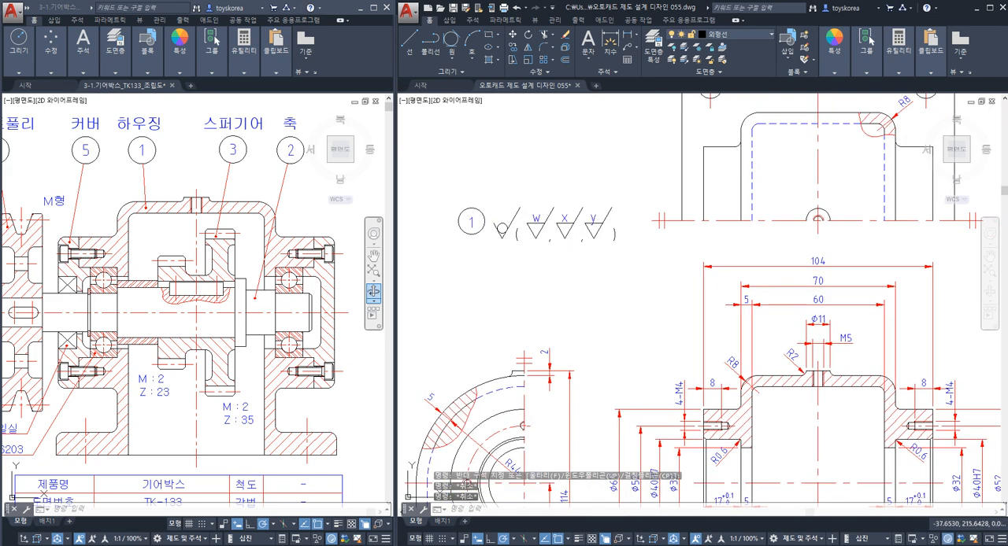
key("Escape")
Copy the W roughness symbol from the title row toward the upper extension line of the half view's 2 mm dimension.
scroll(544, 244, "up", 3)
left_click(541, 245)
left_click(529, 206)
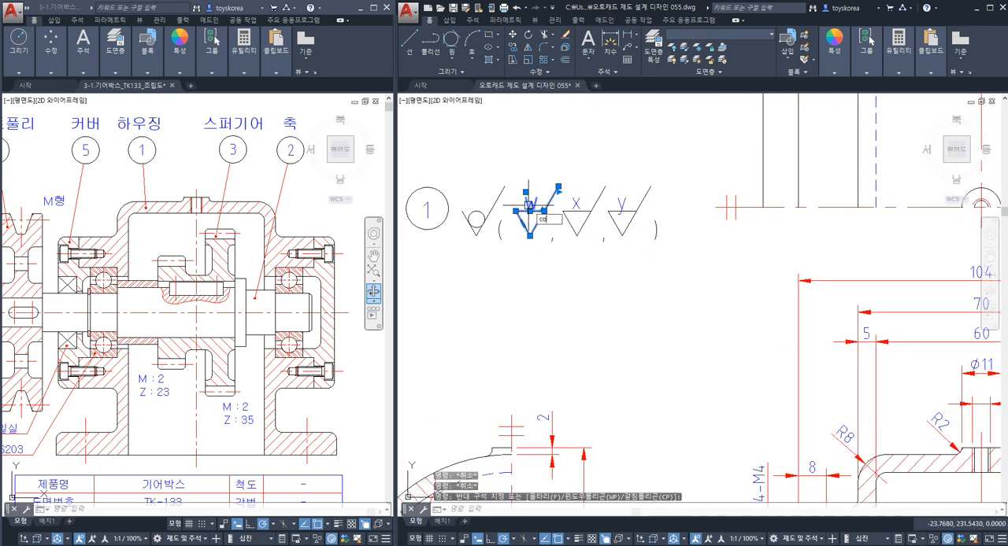
type("co")
key("space")
left_click(530, 236)
middle_click_drag(796, 331, 496, 305)
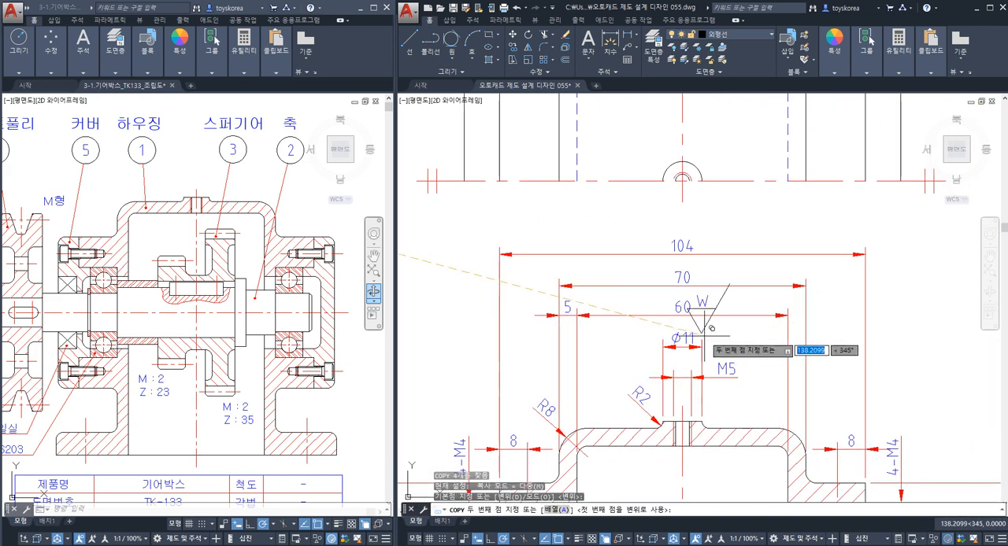
scroll(712, 335, "up", 5)
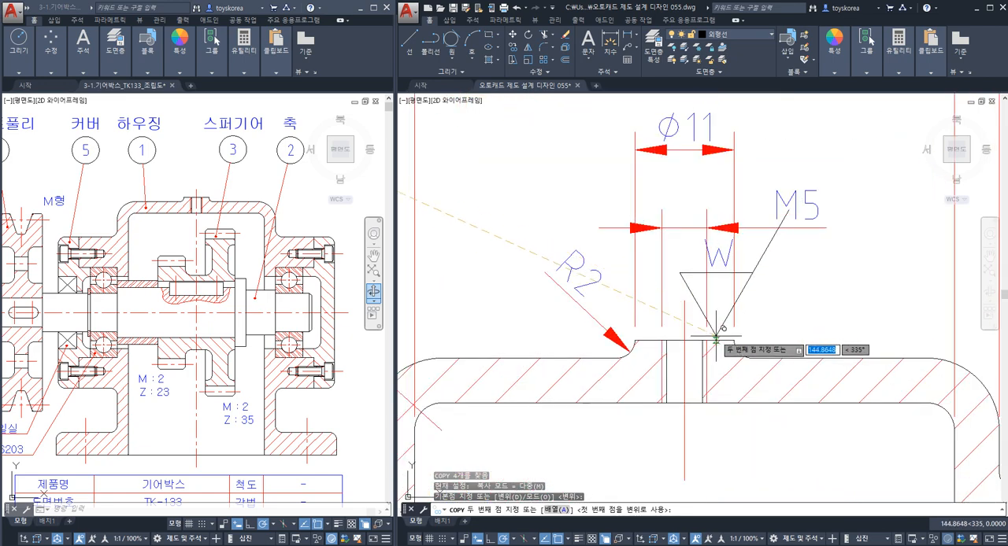
scroll(714, 337, "down", 4)
scroll(603, 315, "up", 3)
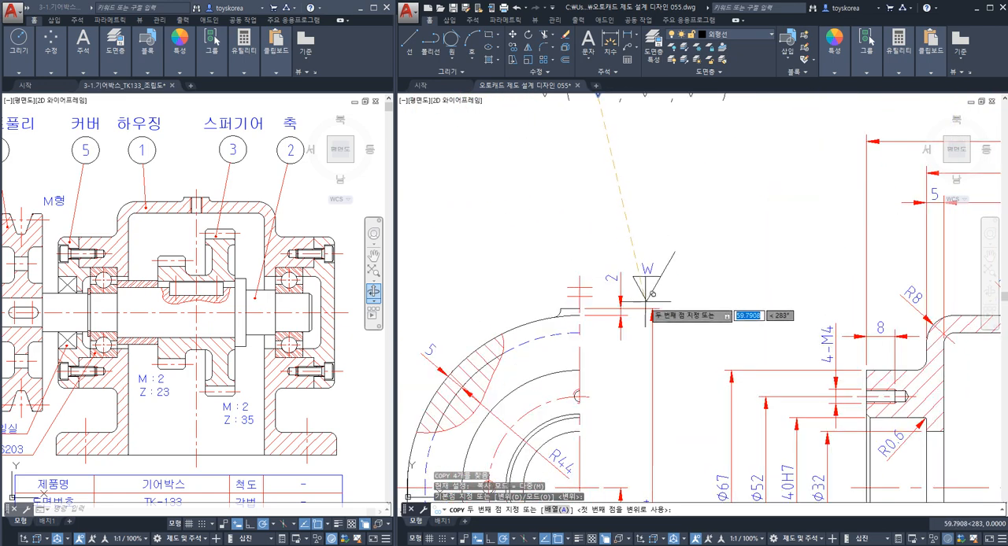
left_click(645, 304)
key("Escape")
Examine the size of the copied W roughness symbol against the neighbouring dimensions and the views.
scroll(646, 307, "down", 4)
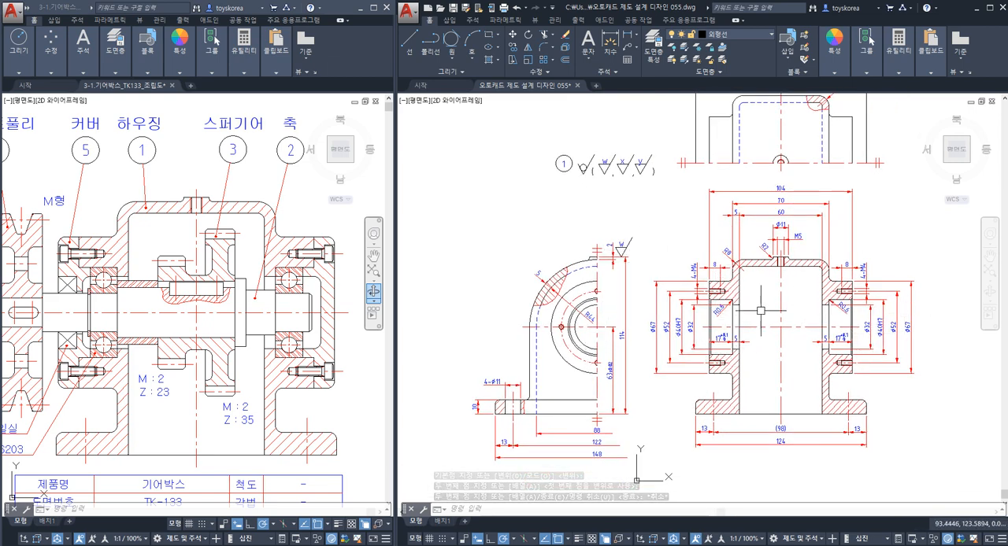
scroll(759, 311, "up", 2)
scroll(626, 248, "up", 4)
left_click(681, 287)
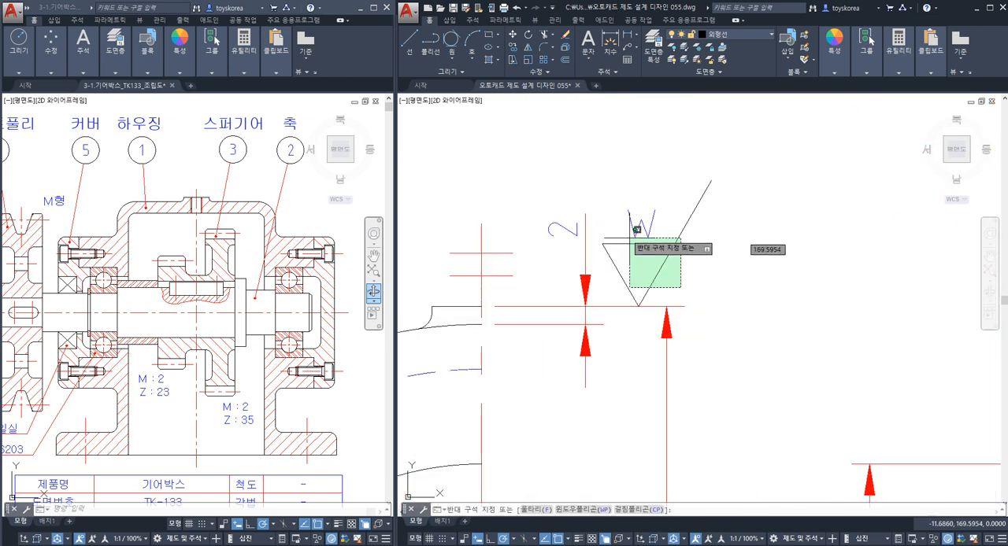
left_click(636, 230)
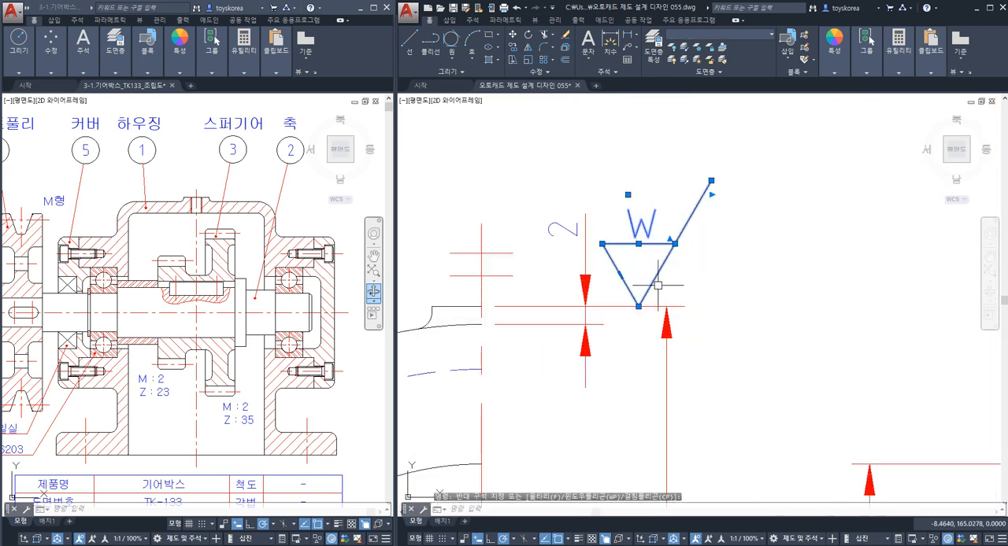
scroll(669, 263, "down", 2)
key("Escape")
key("Escape")
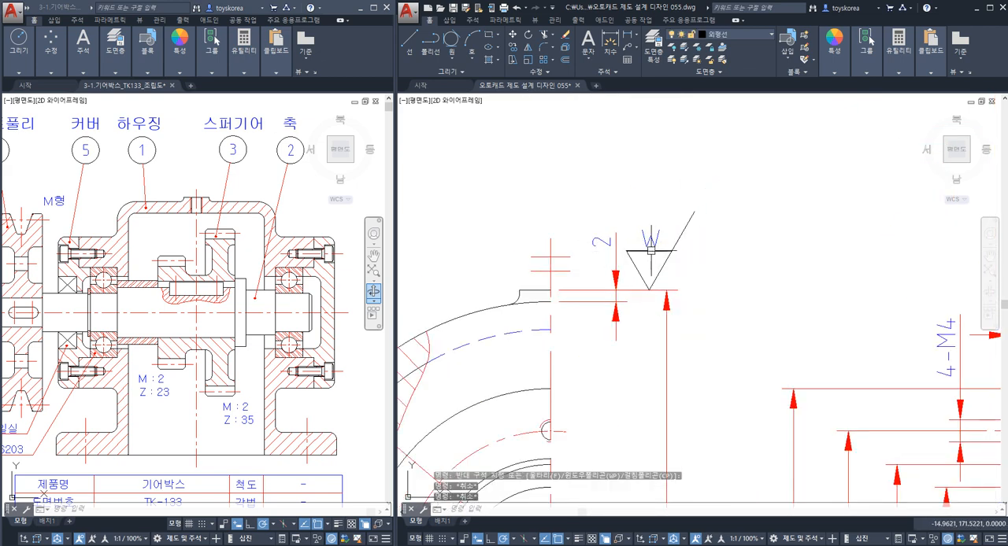
left_click(672, 263)
left_click(636, 235)
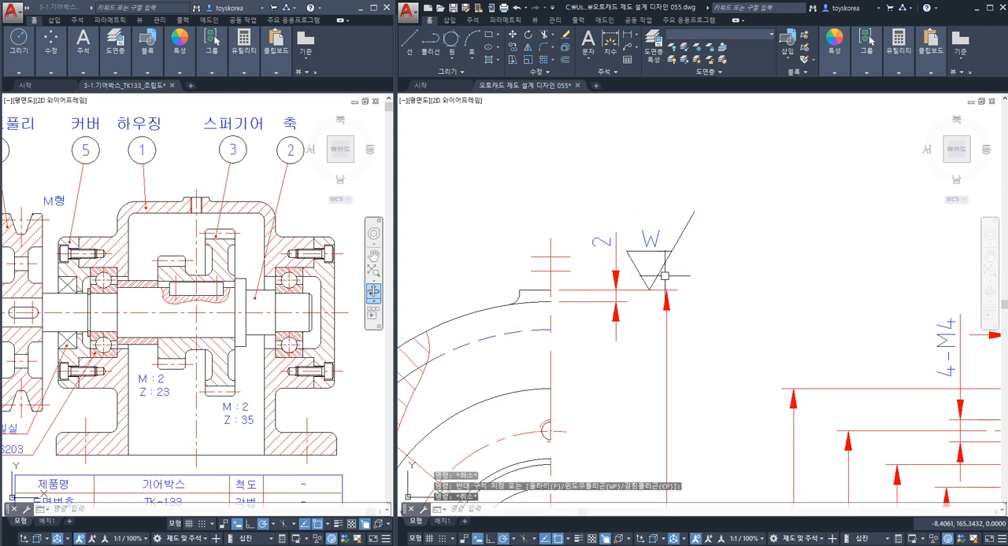
key("Escape")
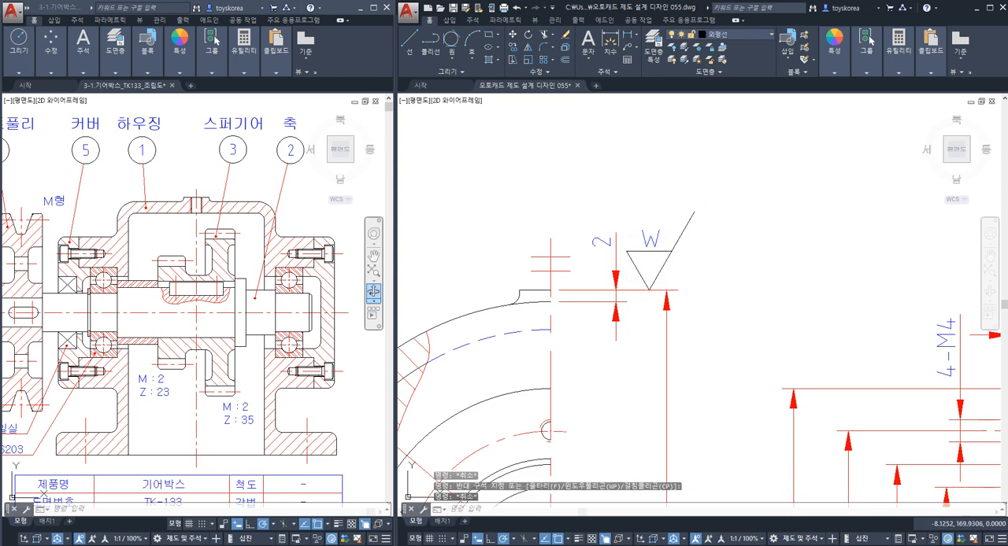
Erase the W roughness symbol copy beside the half view's 2 mm dimension.
left_click(669, 259)
left_click(632, 243)
type("e")
key("space")
Copy the lettered W, X and y roughness symbols into the empty area right of the sectioned front view.
scroll(678, 245, "down", 4)
middle_click_drag(671, 203, 643, 277)
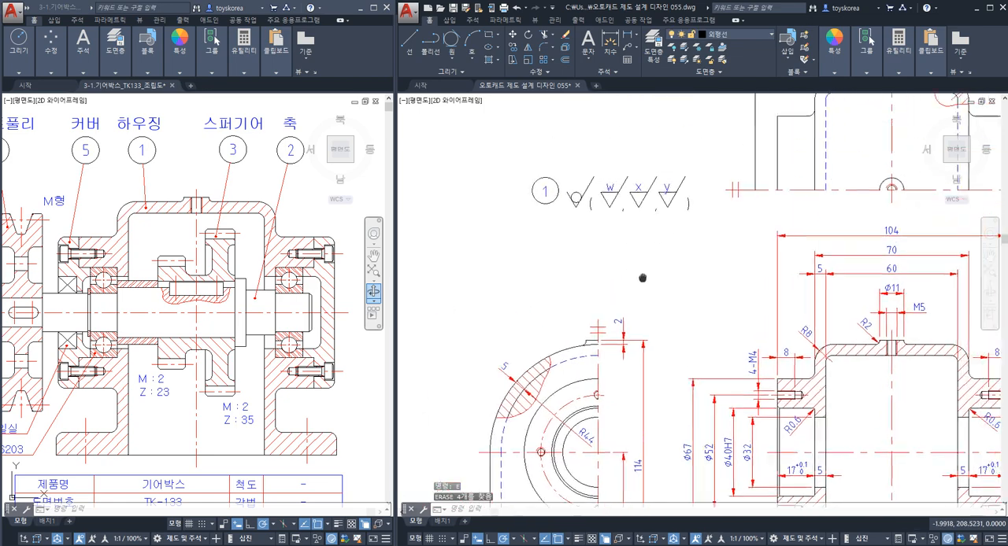
scroll(662, 241, "up", 5)
left_click(776, 267)
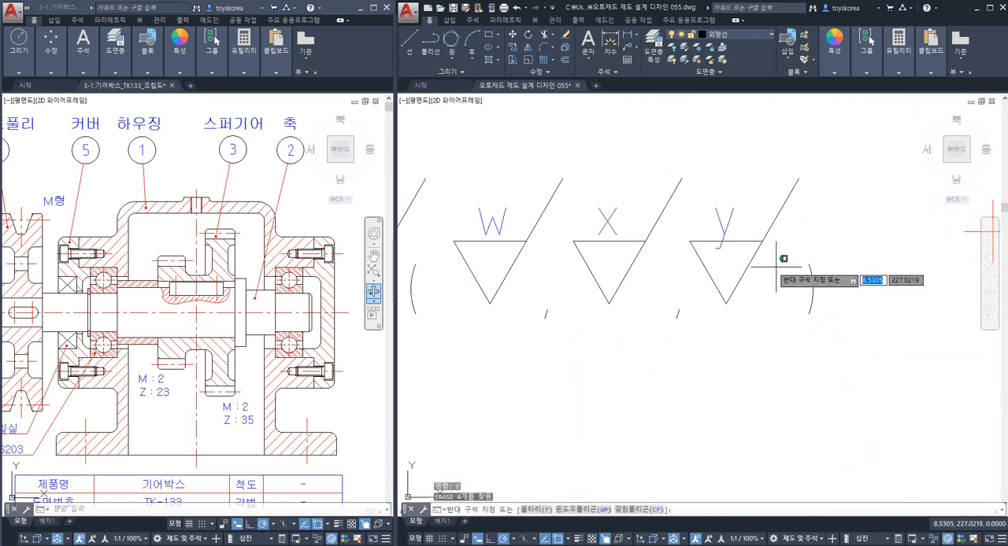
left_click(479, 209)
type("co")
key("space")
left_click(563, 250)
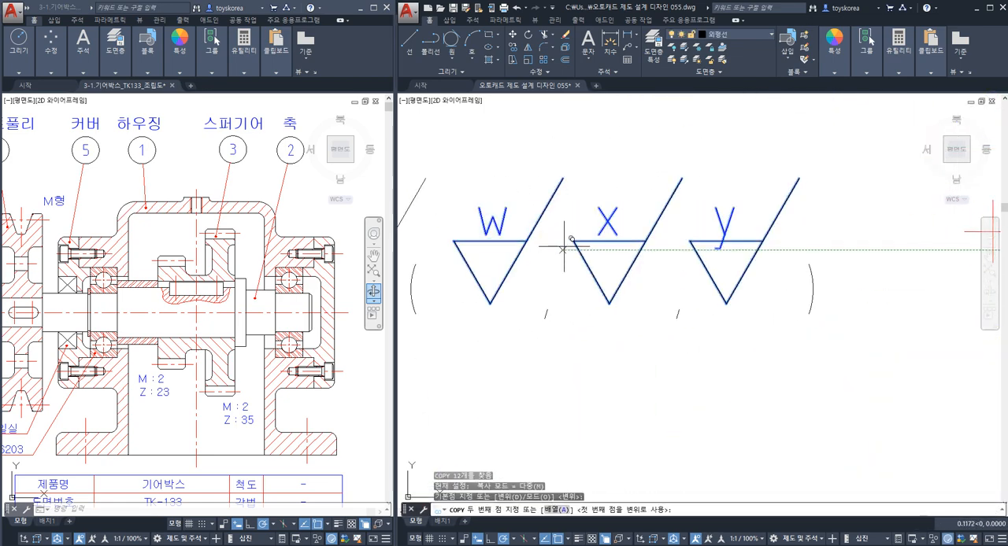
scroll(563, 250, "down", 8)
middle_click_drag(563, 251, 788, 273)
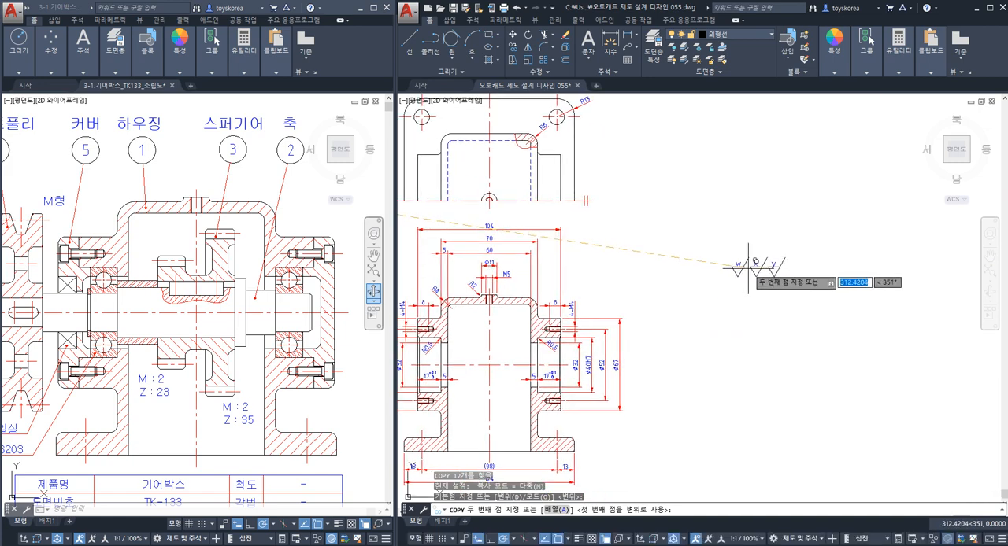
key("Escape")
Scale the copied W, X and y symbols by 0.6 about the X symbol's lower tip.
scroll(715, 282, "up", 2)
left_click(676, 220)
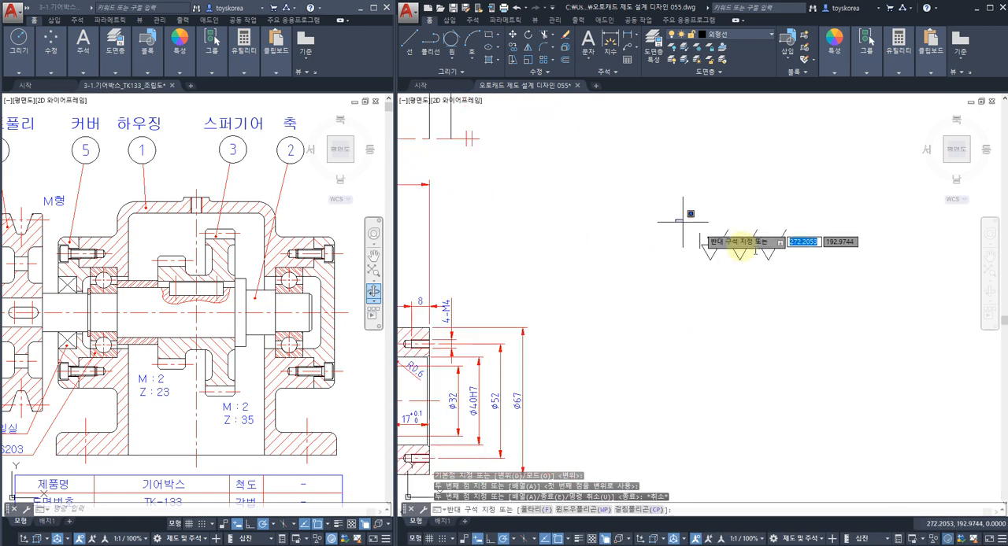
key("Escape")
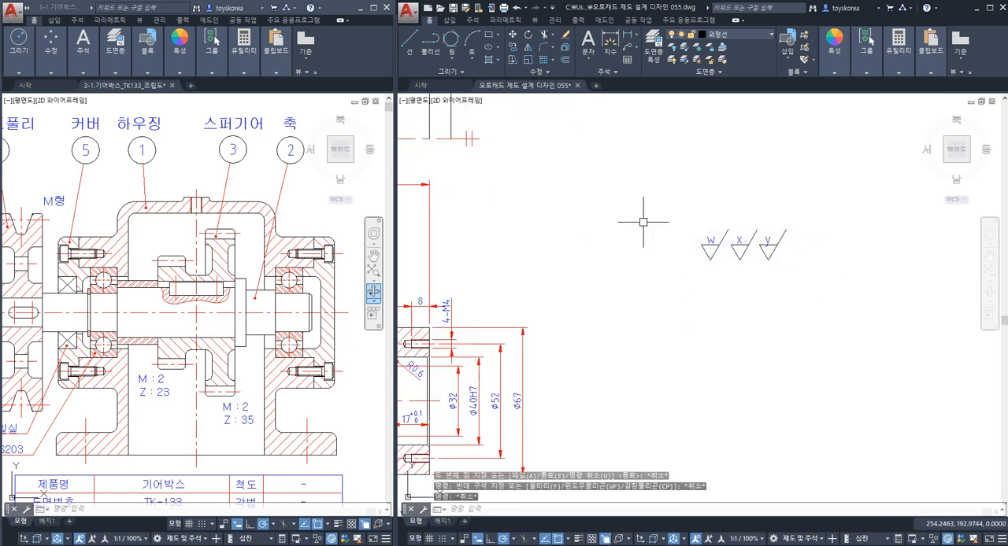
type("Sc")
key("Return")
left_click(659, 201)
left_click(782, 275)
key("Return")
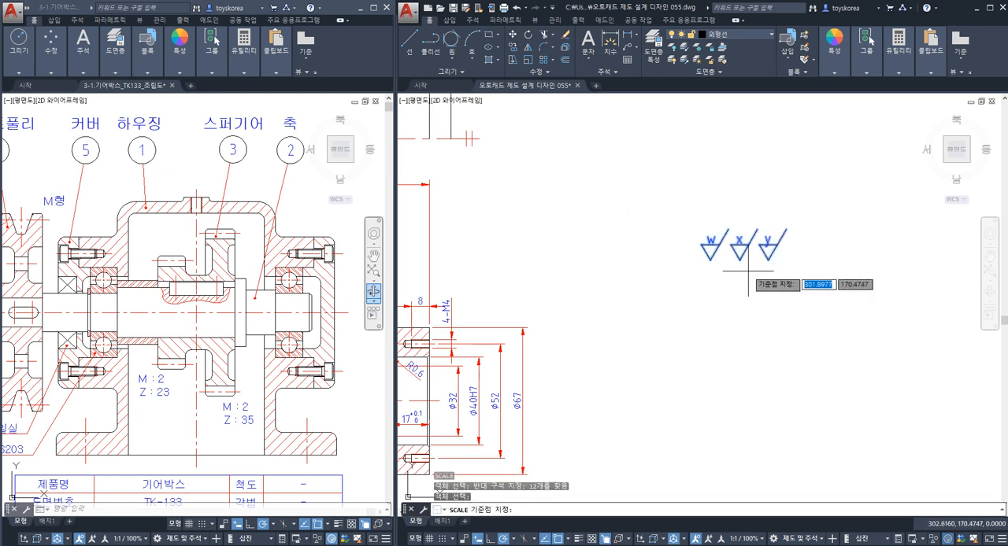
left_click(738, 259)
type("0.")
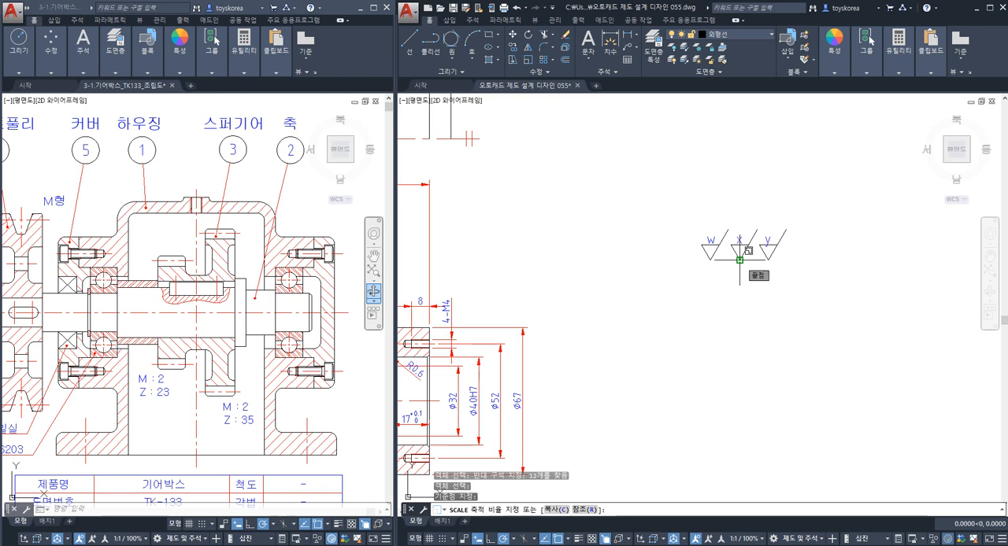
type("6")
key("Return")
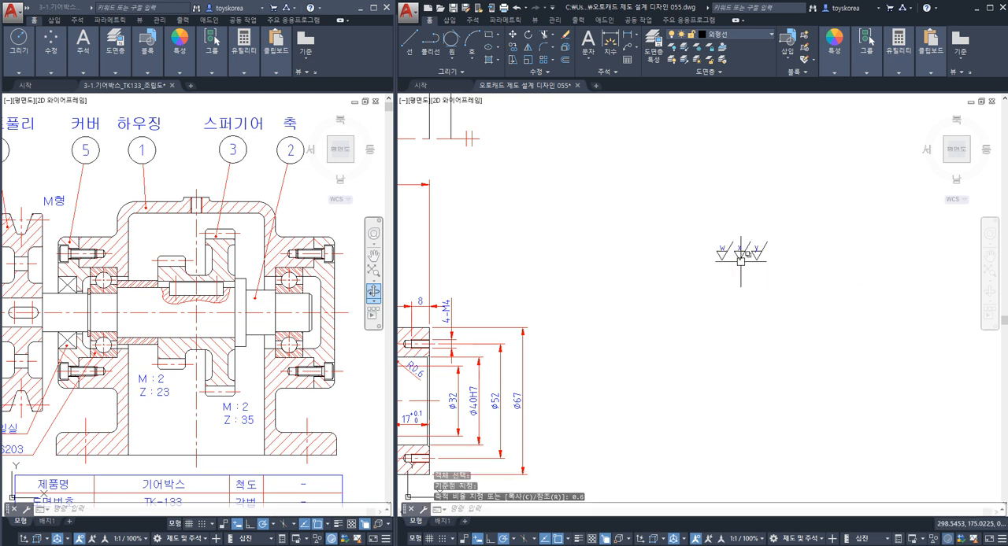
Assign the lines of the three reduced roughness symbols to the 가는실선 layer.
scroll(740, 259, "up", 5)
left_click(705, 250)
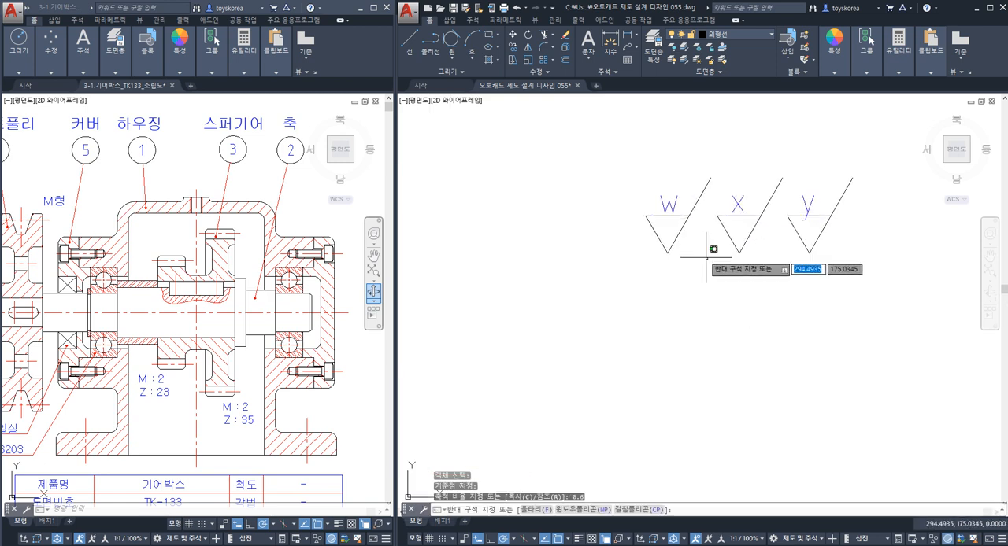
left_click(652, 228)
left_click(655, 215)
left_click(763, 249)
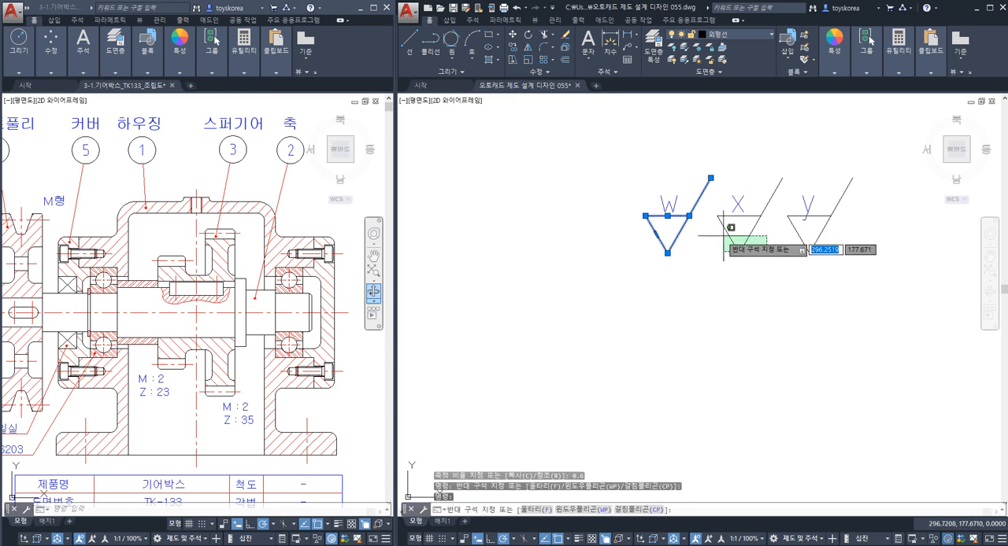
left_click(725, 236)
left_click(749, 218)
left_click(836, 252)
left_click(796, 235)
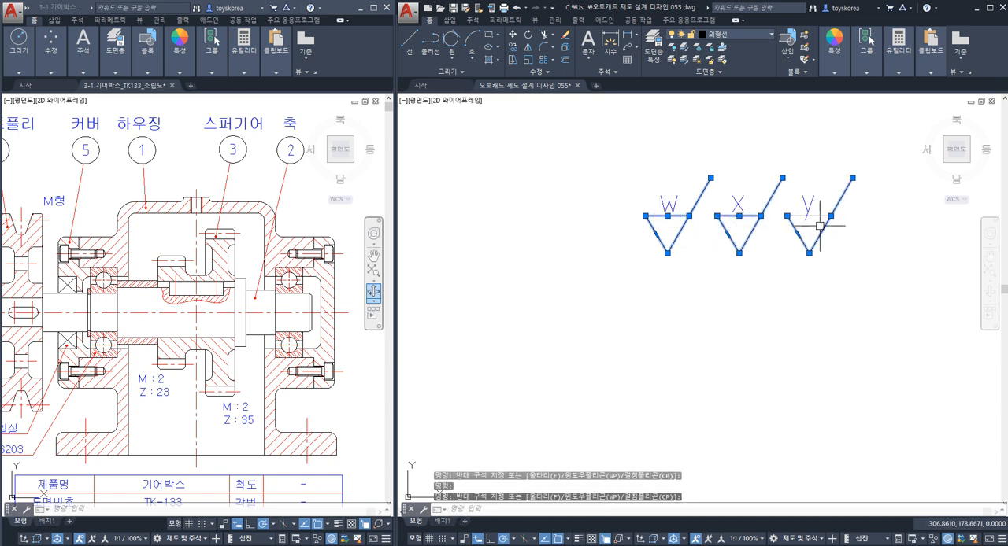
left_click(819, 214)
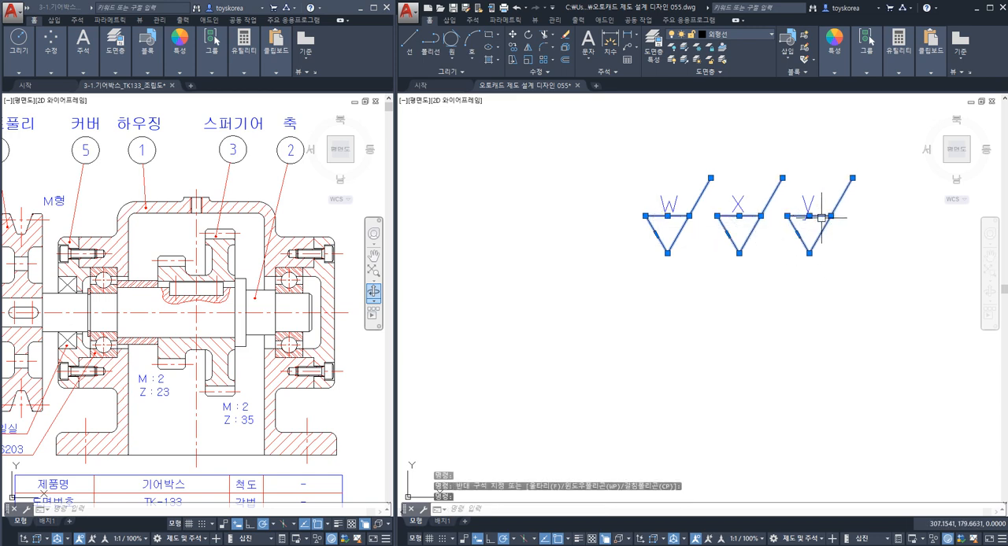
left_click(744, 37)
left_click(737, 72)
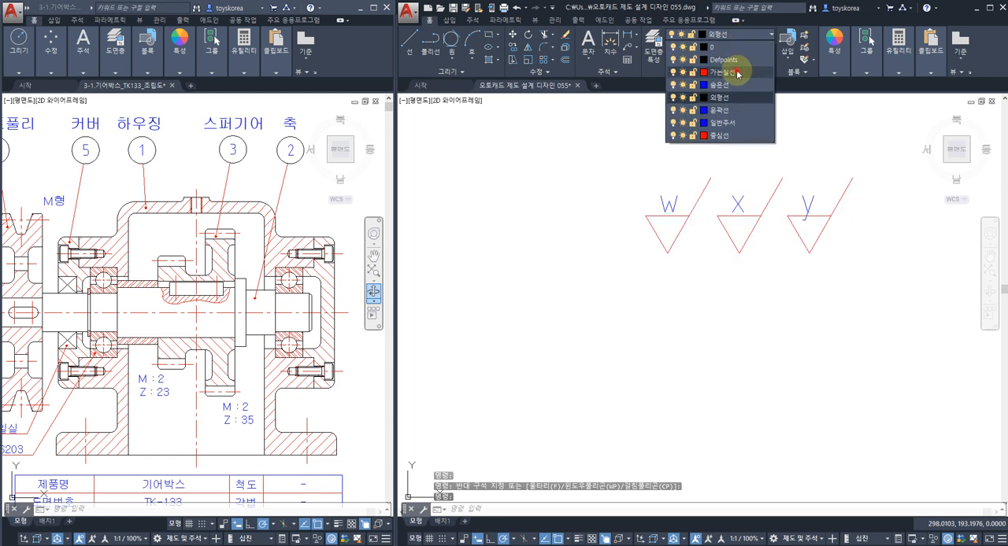
key("Escape")
Check the layers assigned to the letters and lines of the reduced W, X and y symbols.
left_click(668, 205)
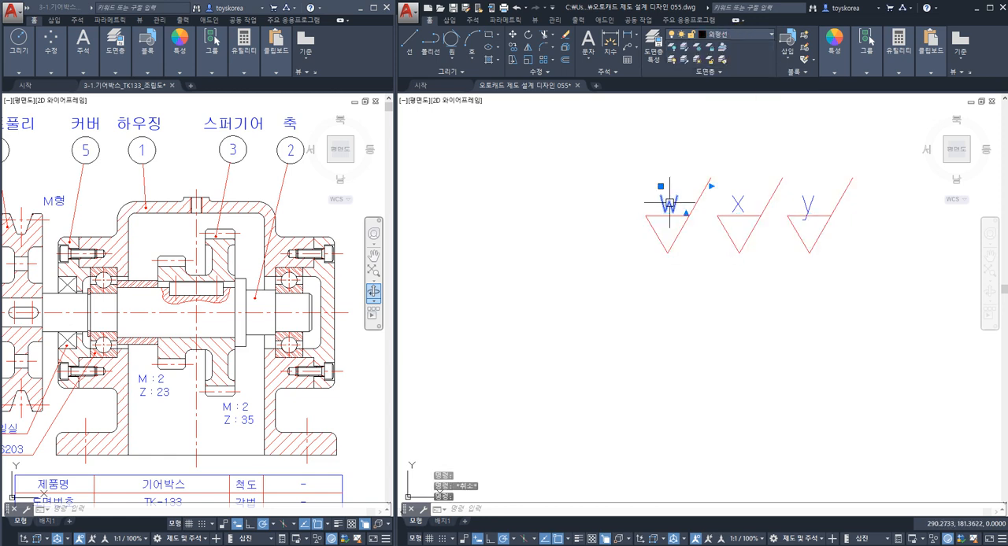
left_click(731, 204)
key("Escape")
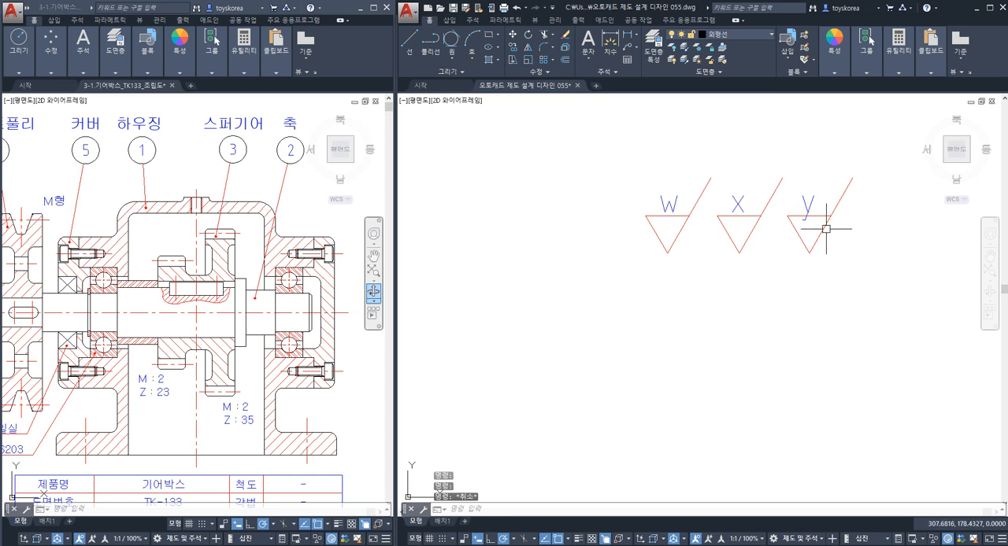
left_click(825, 225)
left_click(801, 215)
left_click(795, 230)
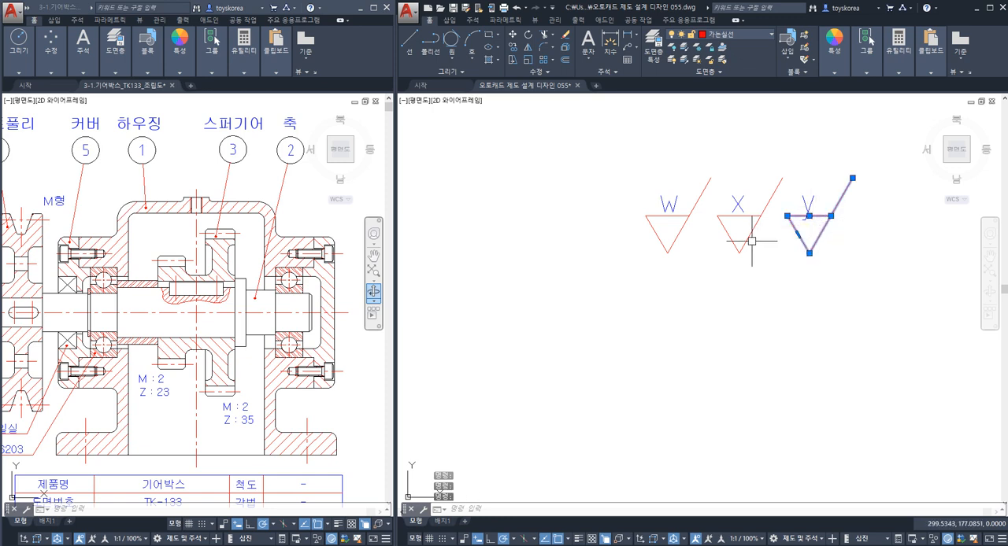
left_click(733, 241)
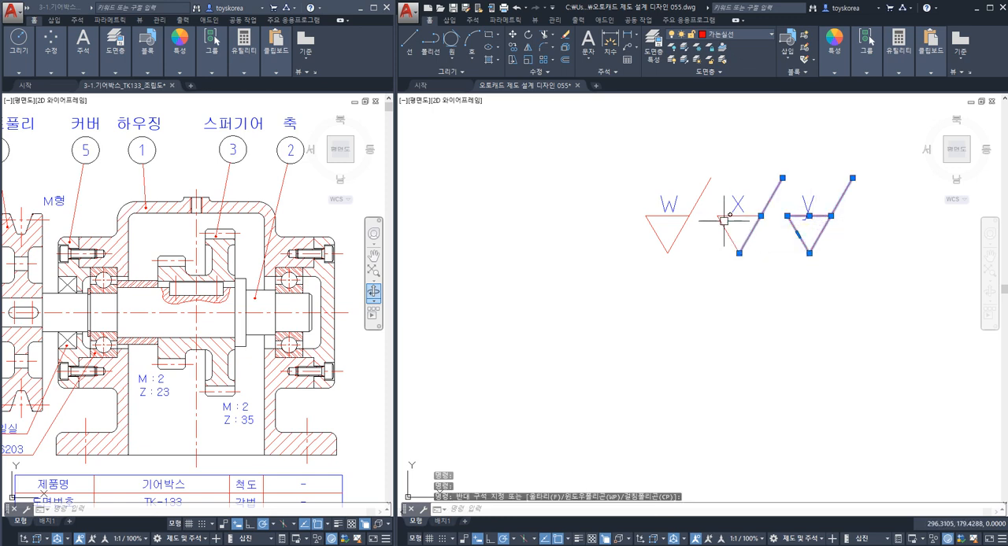
key("Escape")
key("Escape")
scroll(630, 307, "down", 4)
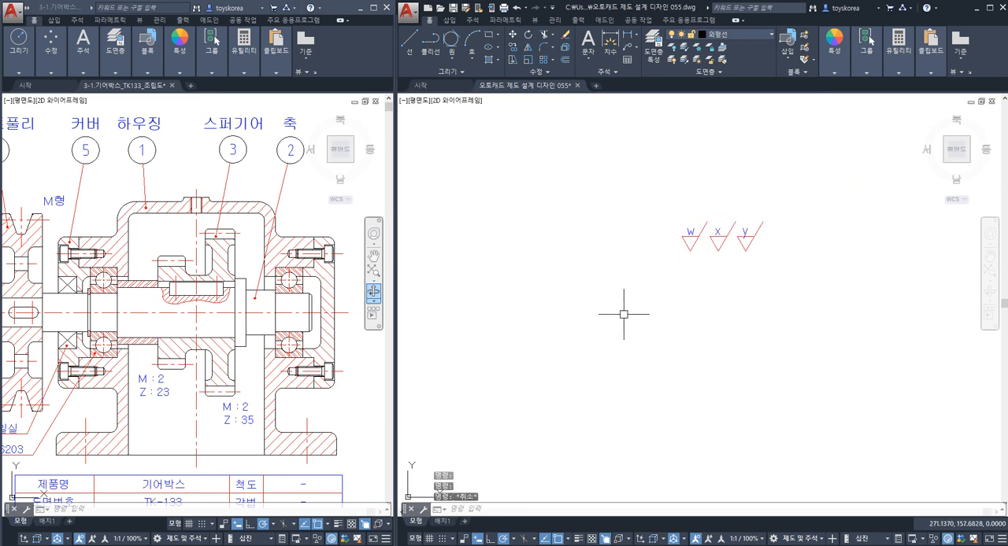
scroll(623, 314, "down", 3)
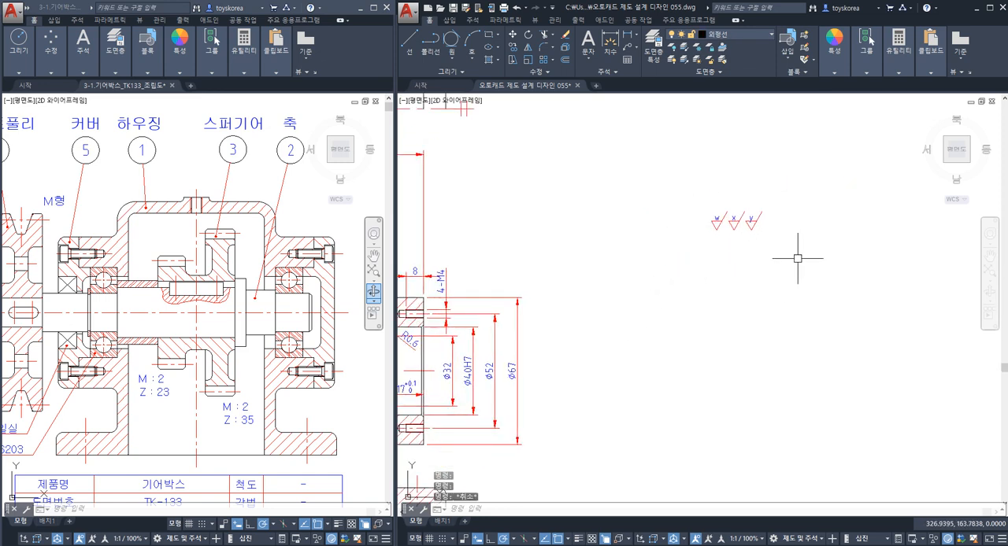
scroll(716, 225, "up", 6)
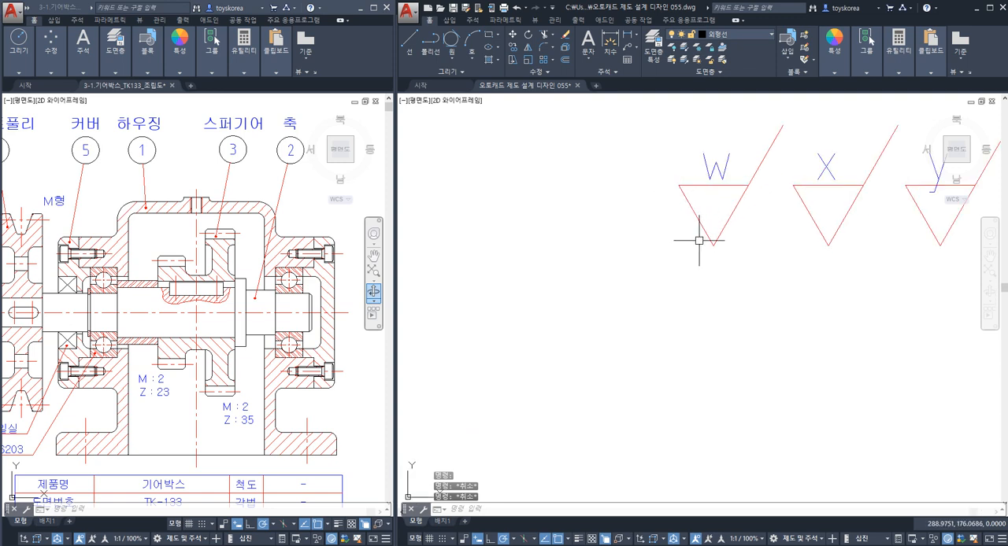
scroll(723, 192, "down", 2)
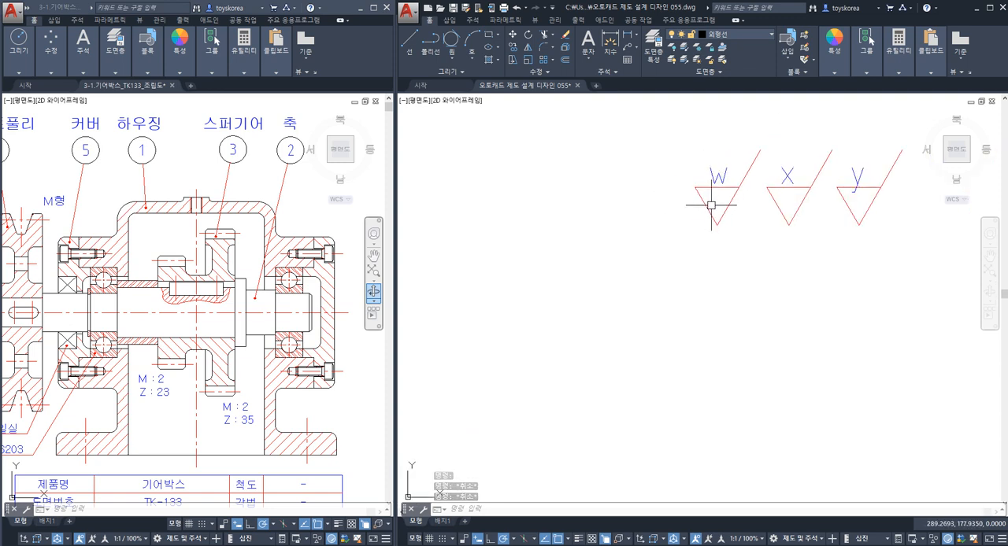
key("Escape")
middle_click_drag(714, 210, 698, 216)
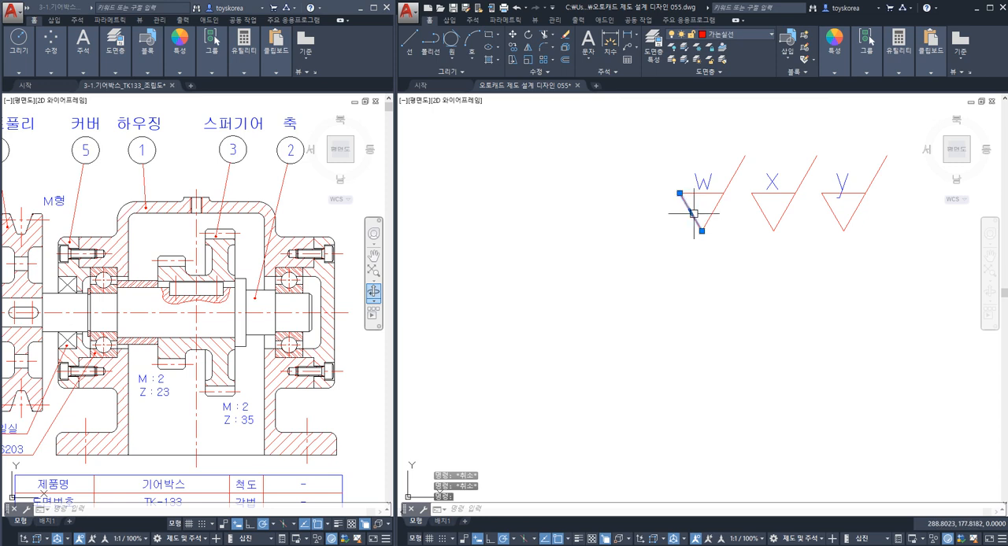
key("Escape")
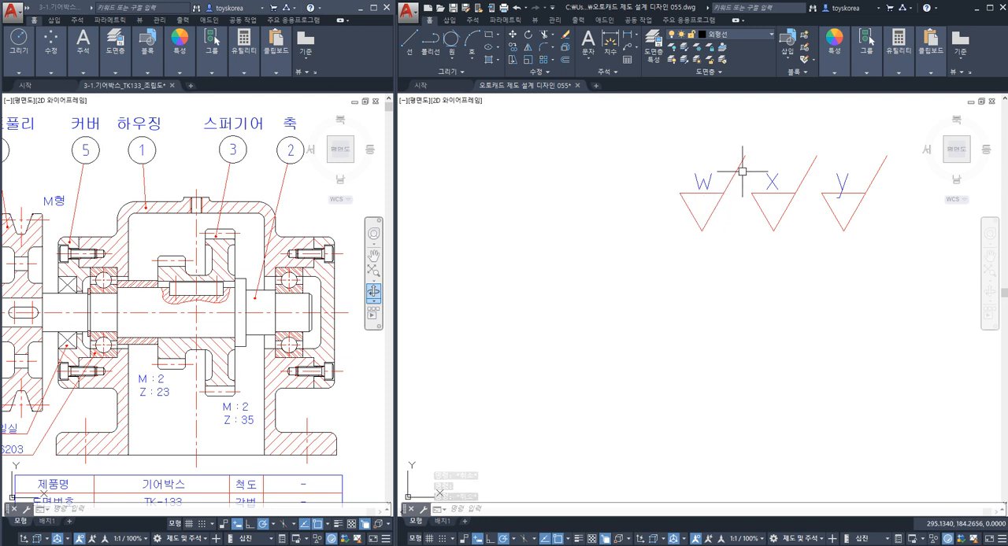
key("Escape")
left_click(722, 230)
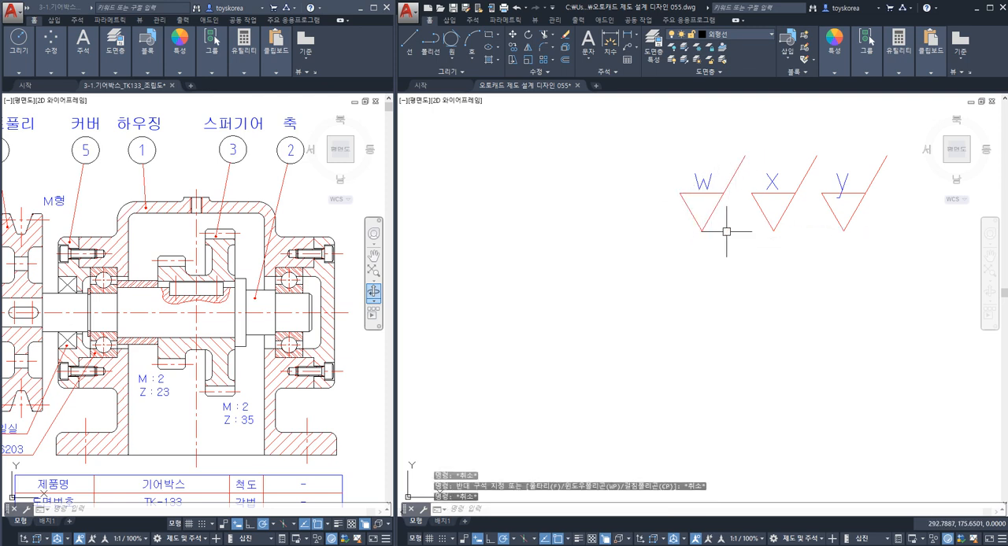
key("Escape")
scroll(660, 177, "down", 4)
scroll(711, 214, "down", 3)
scroll(606, 312, "up", 5)
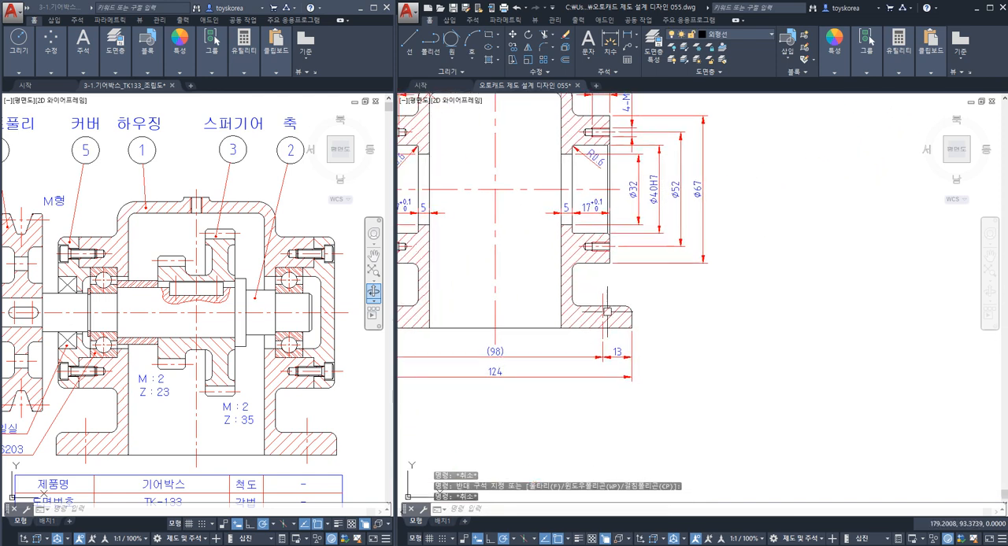
key("Escape")
scroll(717, 294, "down", 3)
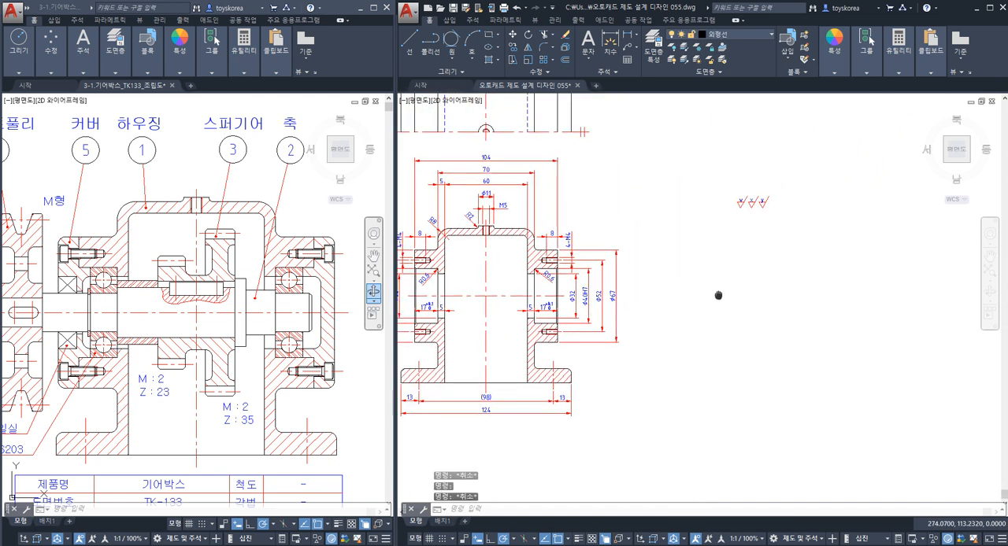
Copy the reduced X symbol by its lower tip onto the base's bottom edge in the sectioned front view.
scroll(749, 203, "up", 5)
left_click(778, 220)
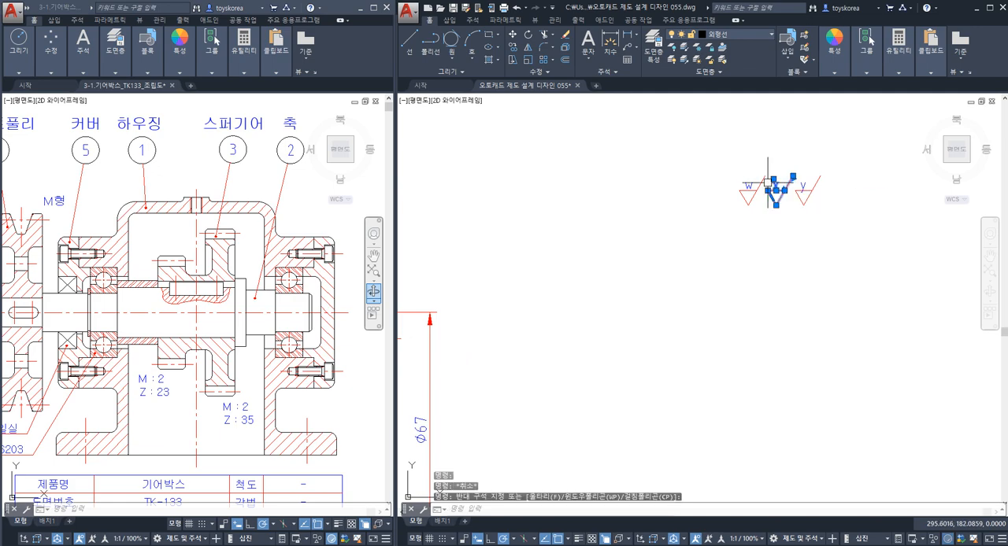
type("co")
key("space")
left_click(776, 206)
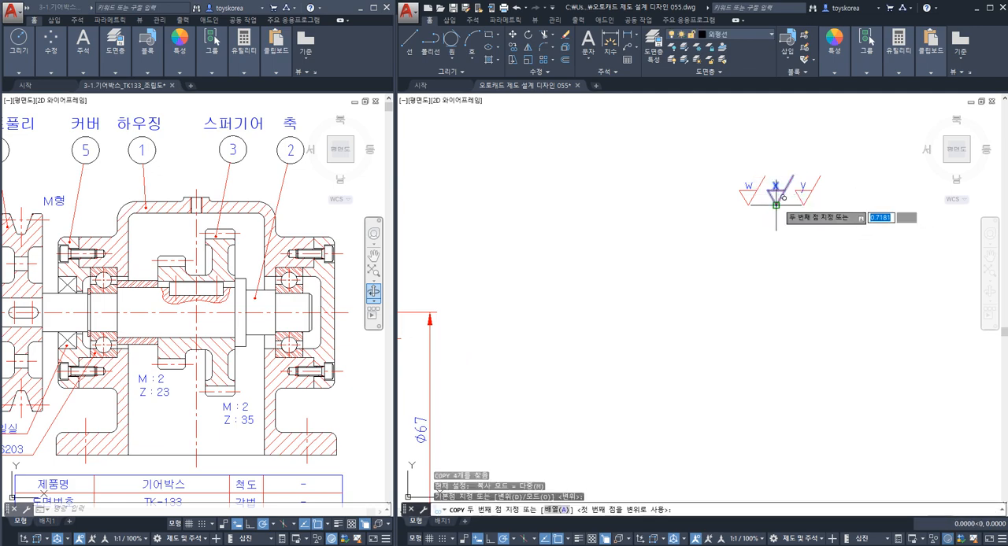
scroll(778, 206, "down", 4)
middle_click_drag(479, 364, 674, 263)
scroll(716, 273, "up", 4)
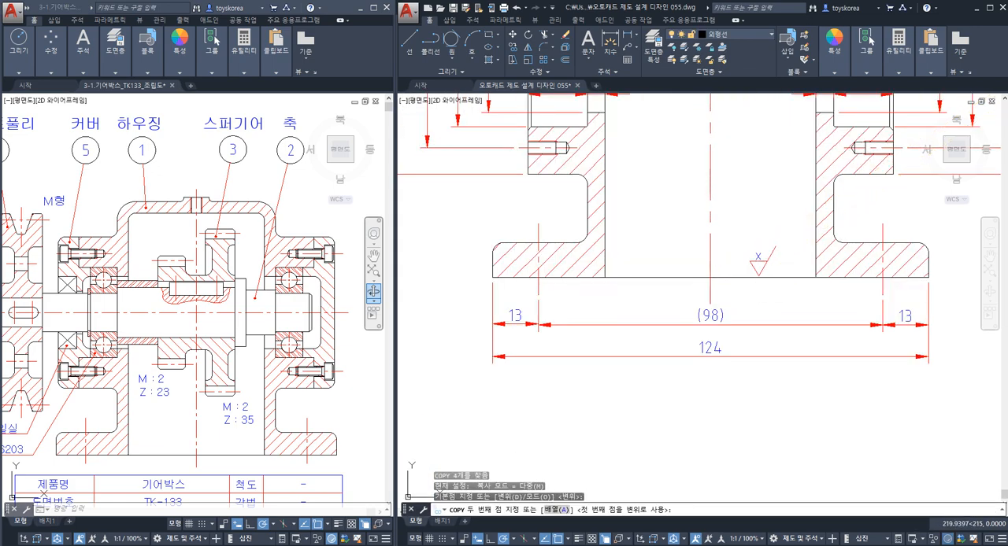
left_click(760, 274)
key("Escape")
Examine where the X symbol's tip meets the base's bottom edge in the sectioned front view.
scroll(760, 274, "up", 2)
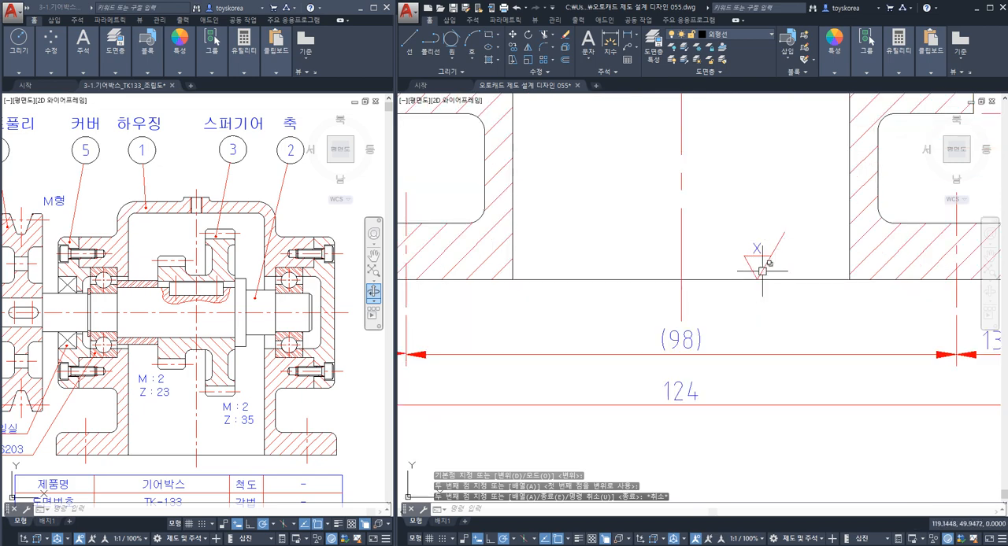
left_click(761, 270)
scroll(752, 276, "up", 2)
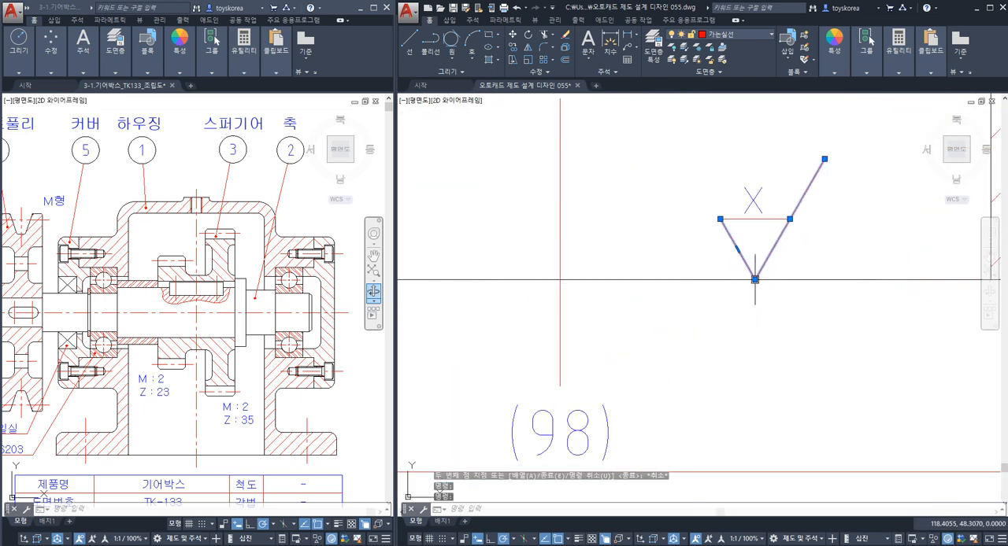
key("Escape")
key("Escape")
scroll(755, 280, "down", 5)
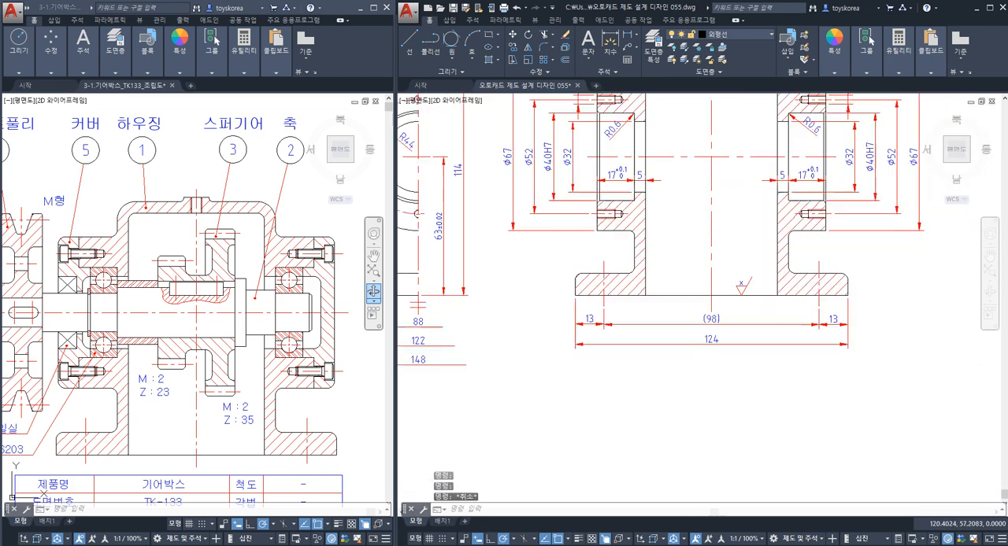
left_click(777, 307)
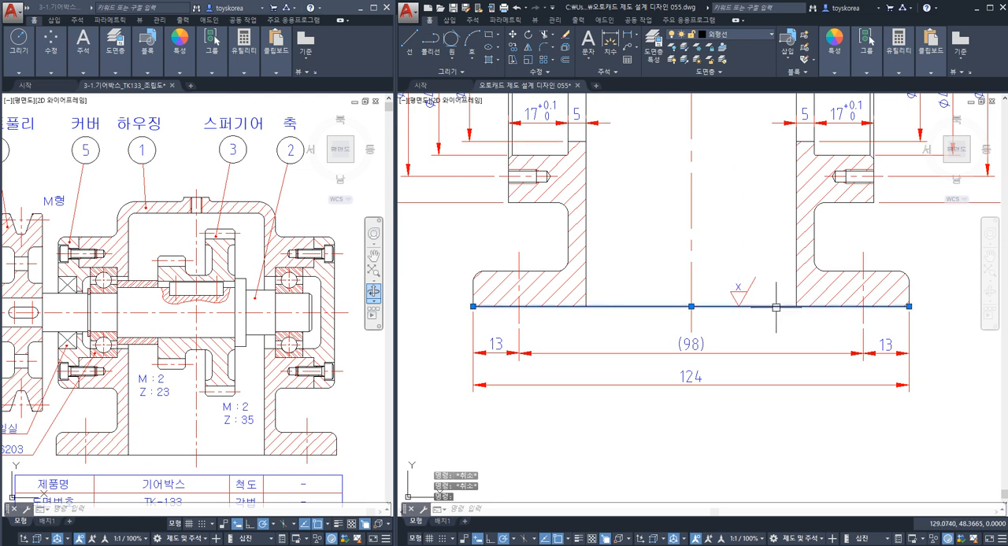
key("Escape")
left_click(783, 307)
key("Escape")
left_click(776, 308)
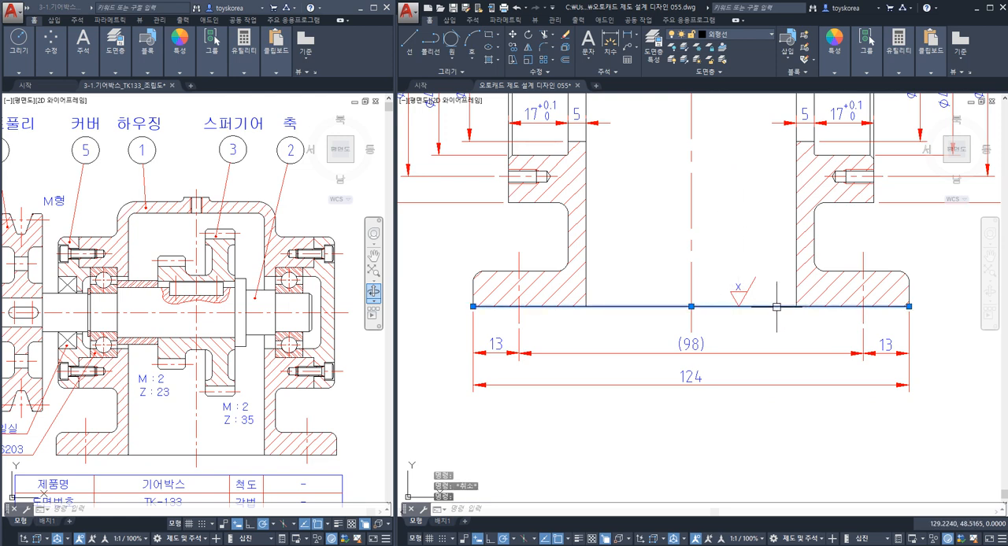
key("Escape")
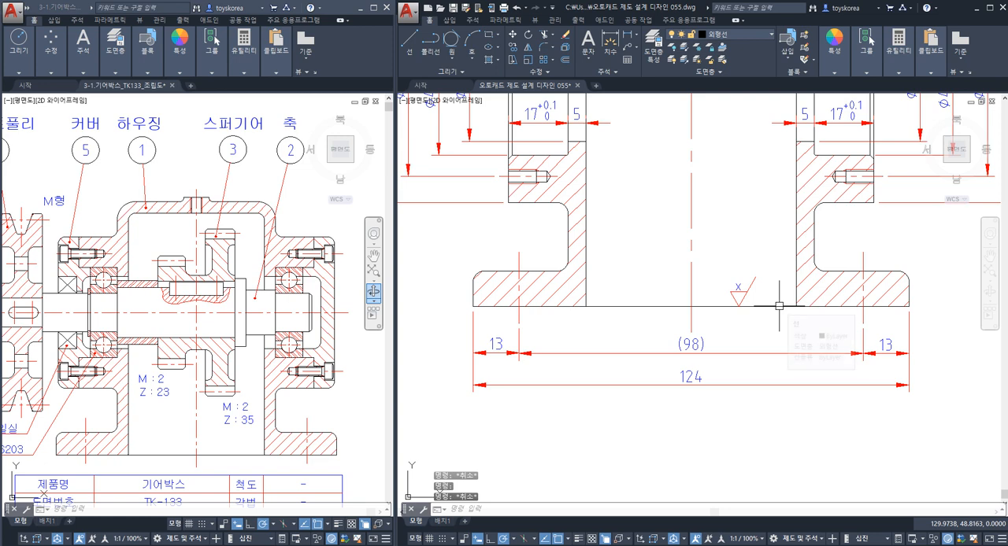
left_click(777, 306)
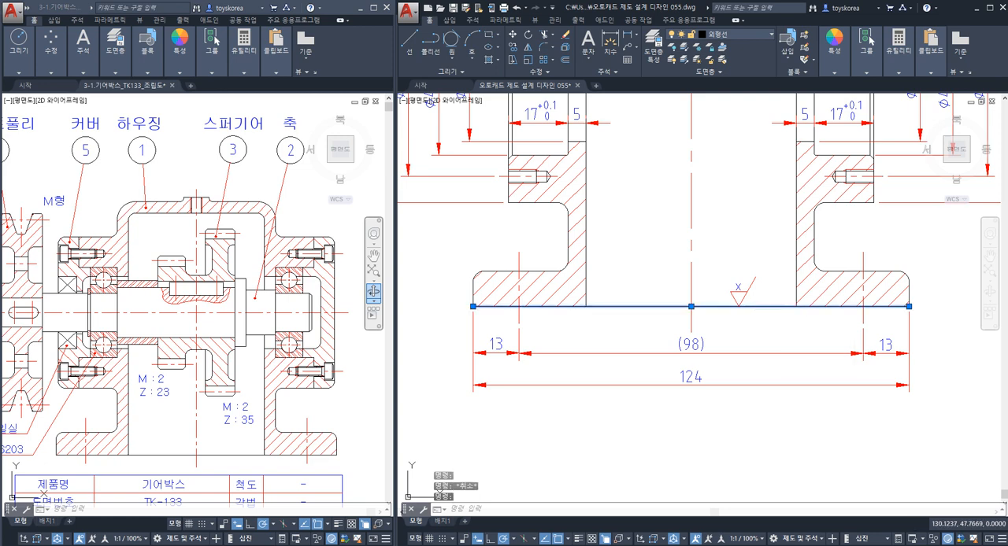
key("Escape")
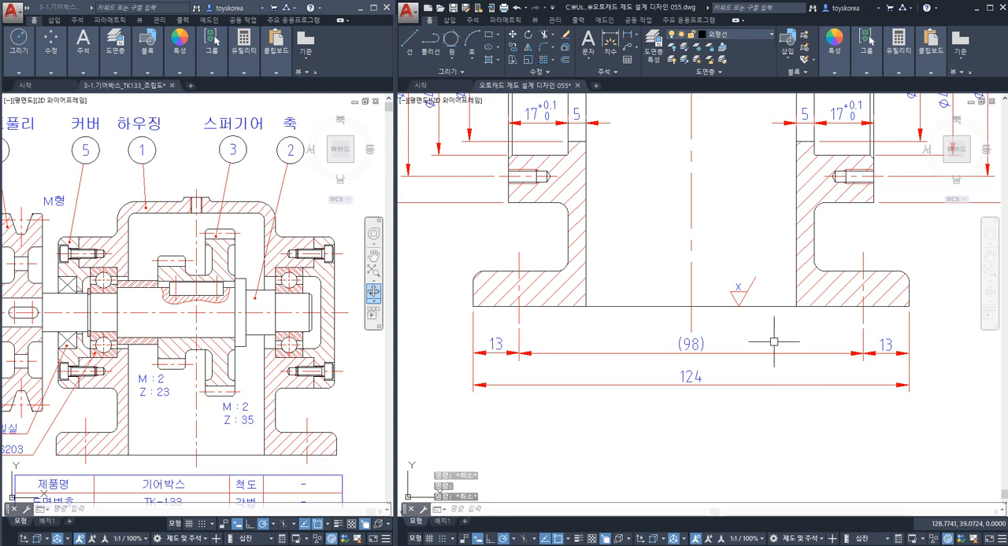
Rotate the X symbol a half turn about its tip so it sits below the base's bottom edge.
left_click(758, 297)
left_click(714, 277)
type("ro")
key("Return")
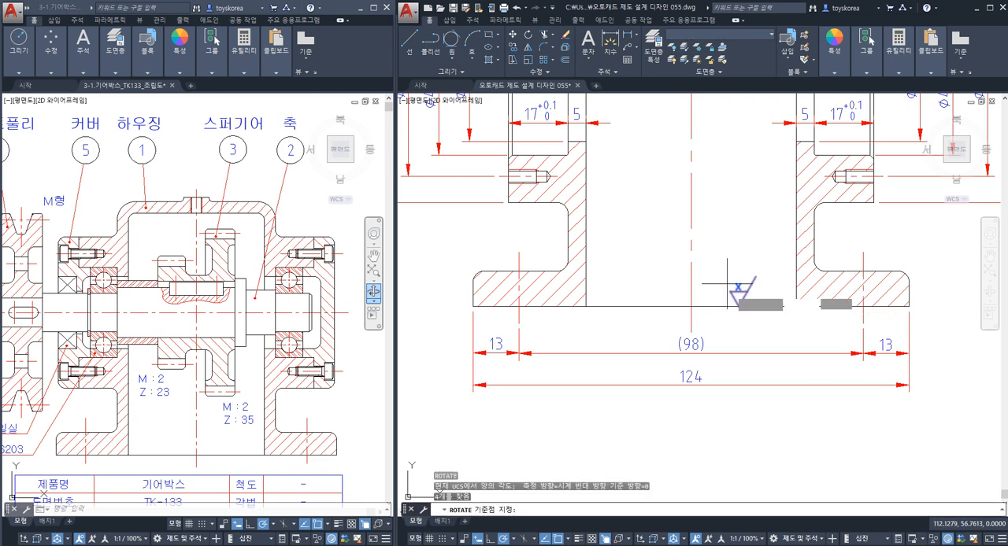
left_click(738, 306)
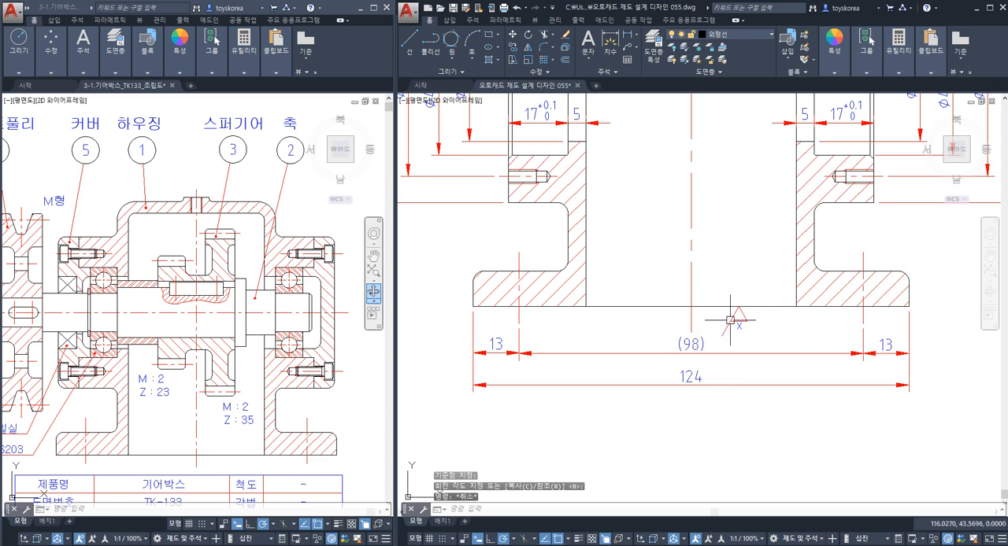
scroll(732, 319, "up", 4)
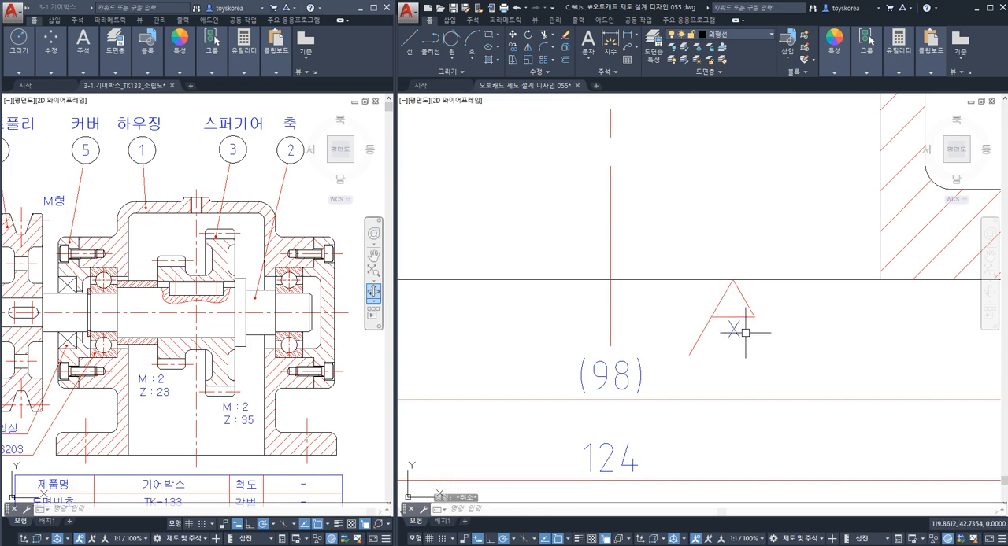
key("Escape")
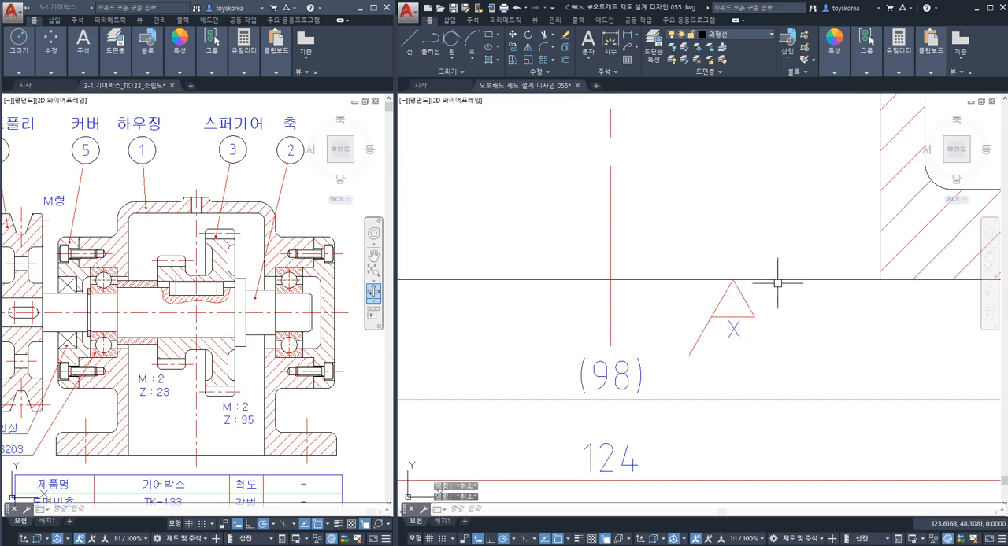
Examine the base foot around the 10 mm thickness and 4-Ø11 hole dimensions in the half view.
scroll(774, 276, "down", 4)
middle_click_drag(837, 266, 992, 265)
middle_click_drag(524, 257, 799, 265)
scroll(533, 272, "up", 2)
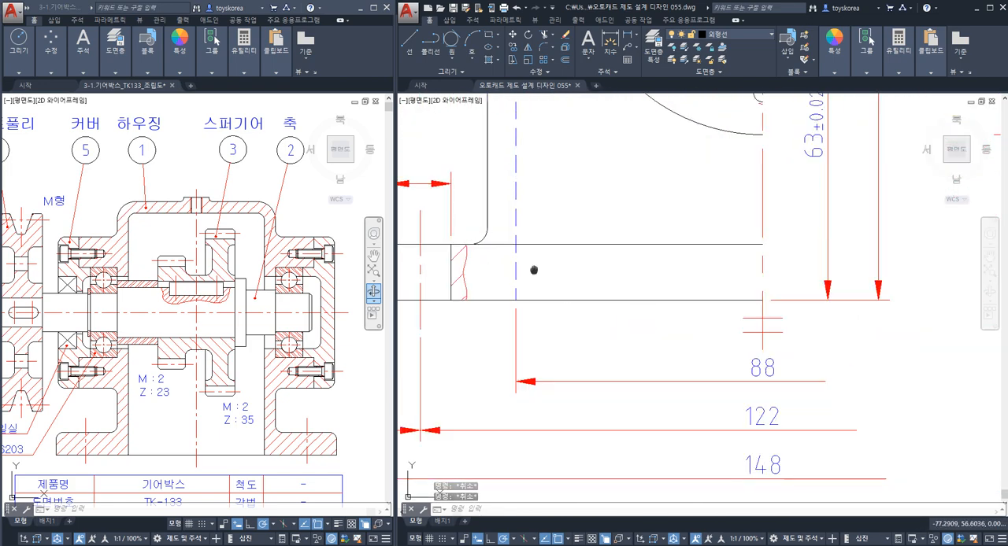
middle_click_drag(533, 273, 678, 287)
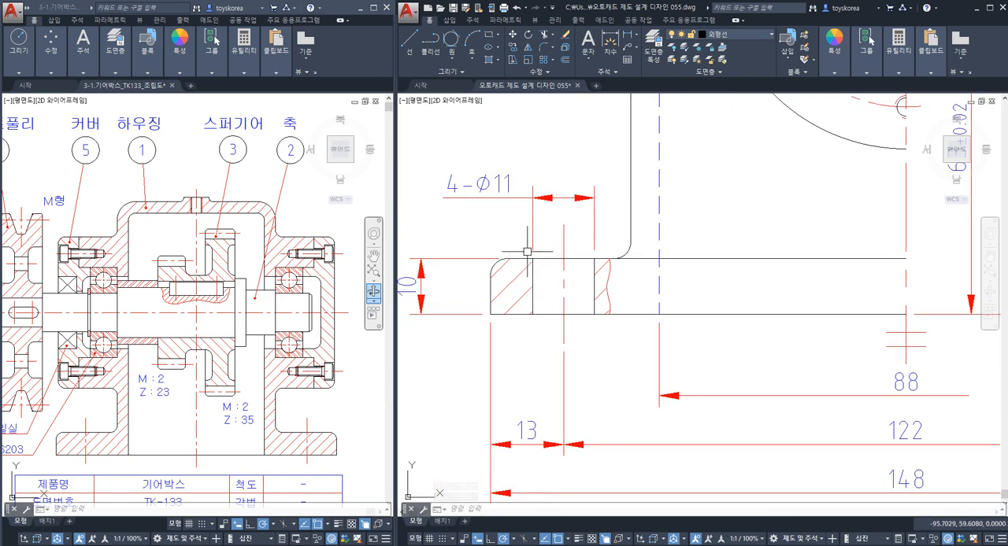
scroll(677, 264, "down", 3)
middle_click_drag(932, 254, 489, 382)
middle_click_drag(890, 189, 665, 369)
scroll(833, 313, "up", 7)
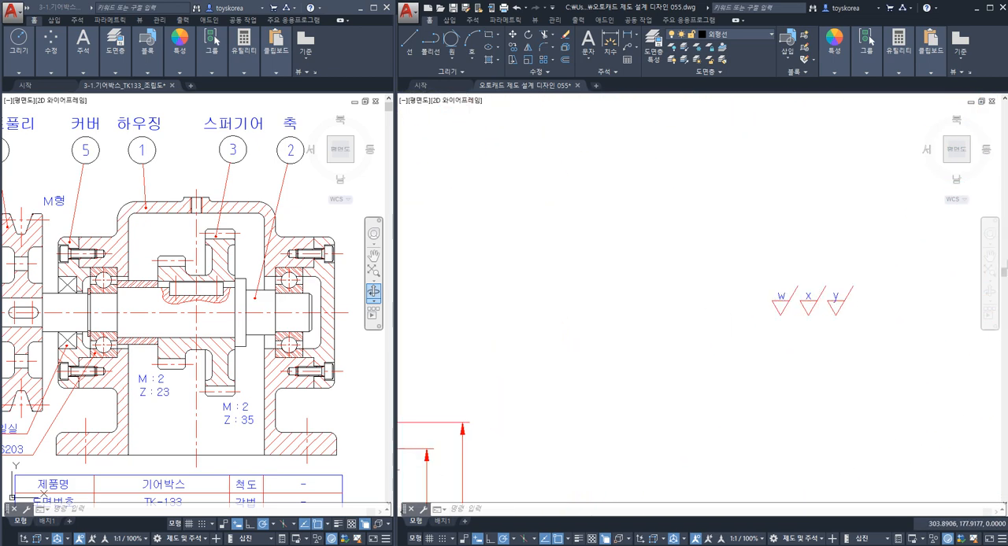
Copy the reduced X symbol by its lower tip onto the 10 mm dimension's upper extension line in the half view.
left_click(791, 330)
left_click(734, 260)
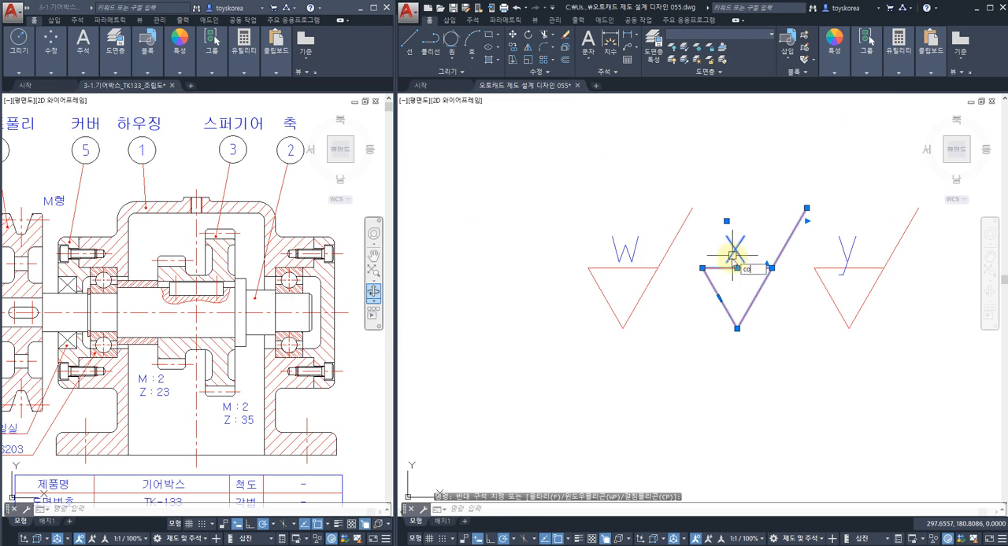
type("co")
key("Return")
left_click(737, 327)
scroll(740, 315, "down", 5)
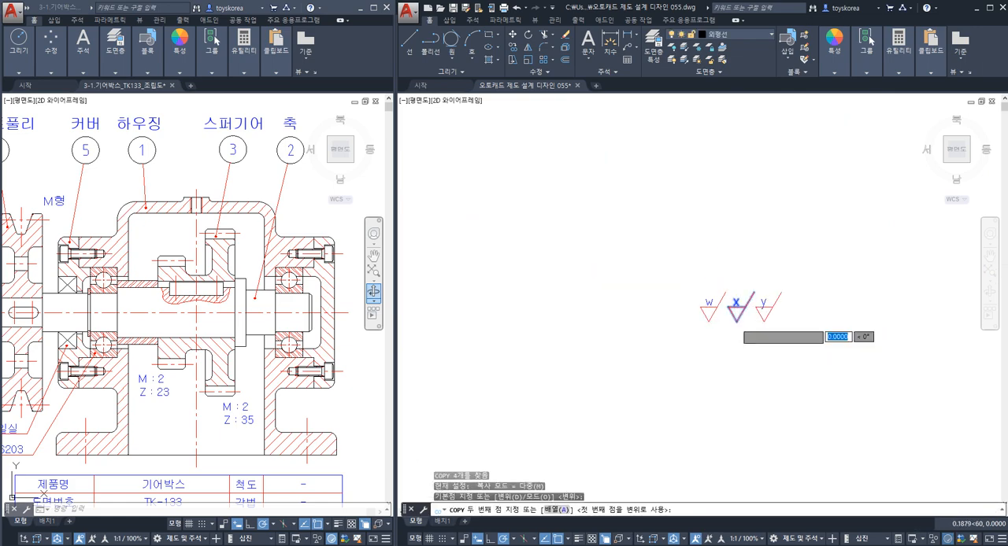
scroll(626, 327, "up", 6)
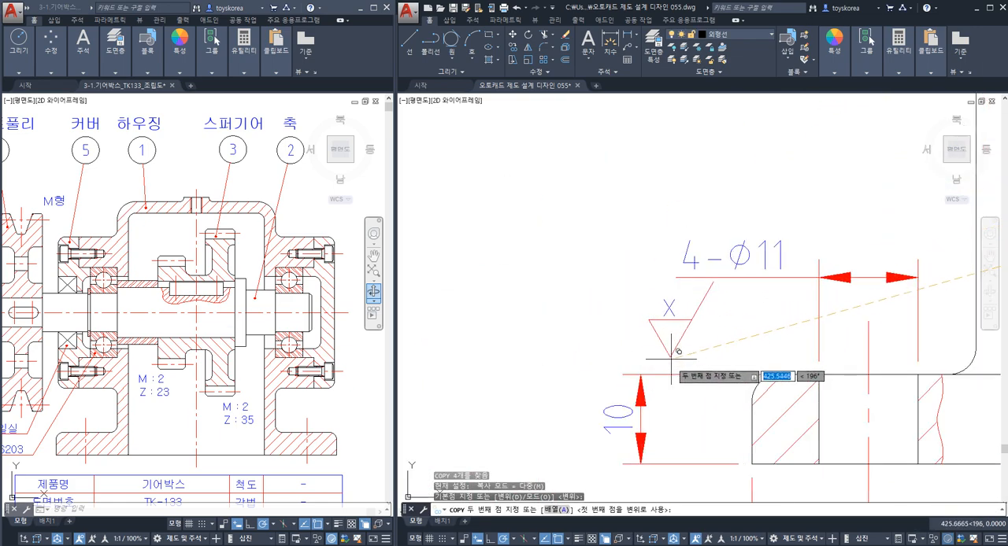
key("Escape")
middle_click_drag(522, 346, 489, 287)
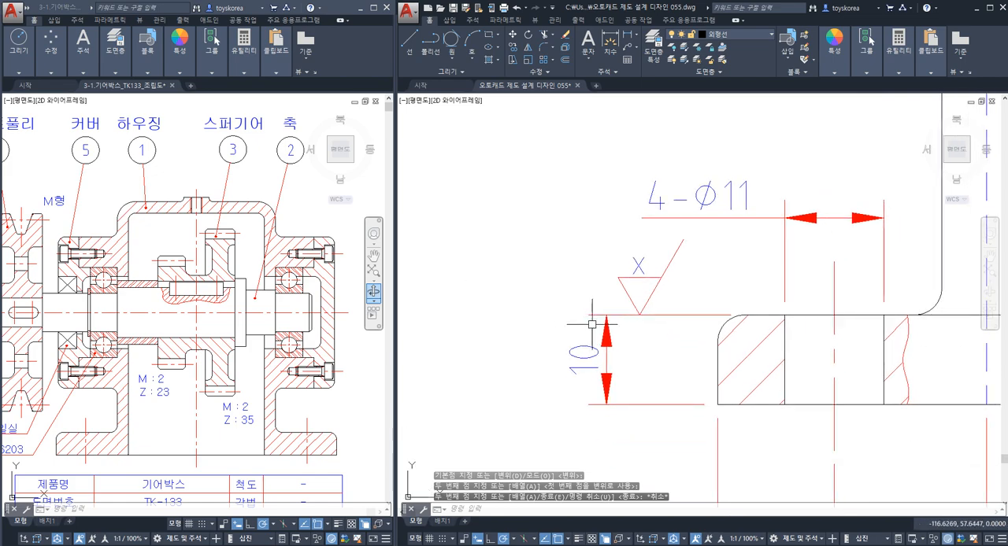
Erase the rotated X symbol below the base's bottom edge in the sectioned front view.
scroll(630, 292, "down", 4)
middle_click_drag(728, 340, 429, 284)
middle_click_drag(968, 296, 573, 294)
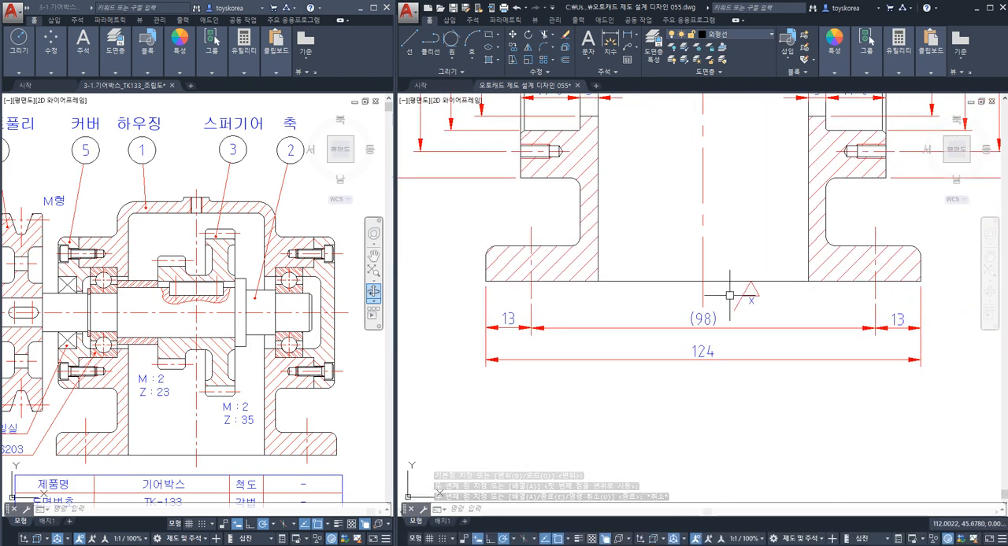
left_click(760, 301)
left_click(737, 291)
type("e")
key("space")
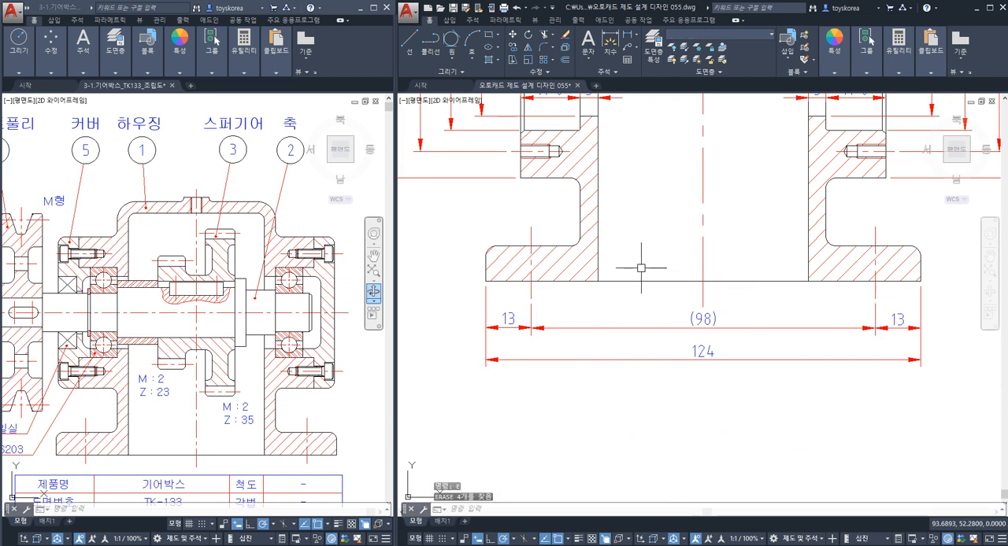
Erase the X symbol copy above the 10 mm dimension in the half view and return to the reduced symbols.
middle_click_drag(641, 267, 964, 297)
middle_click_drag(634, 288, 934, 296)
scroll(582, 292, "up", 3)
scroll(584, 293, "up", 2)
left_click(584, 254)
left_click(513, 219)
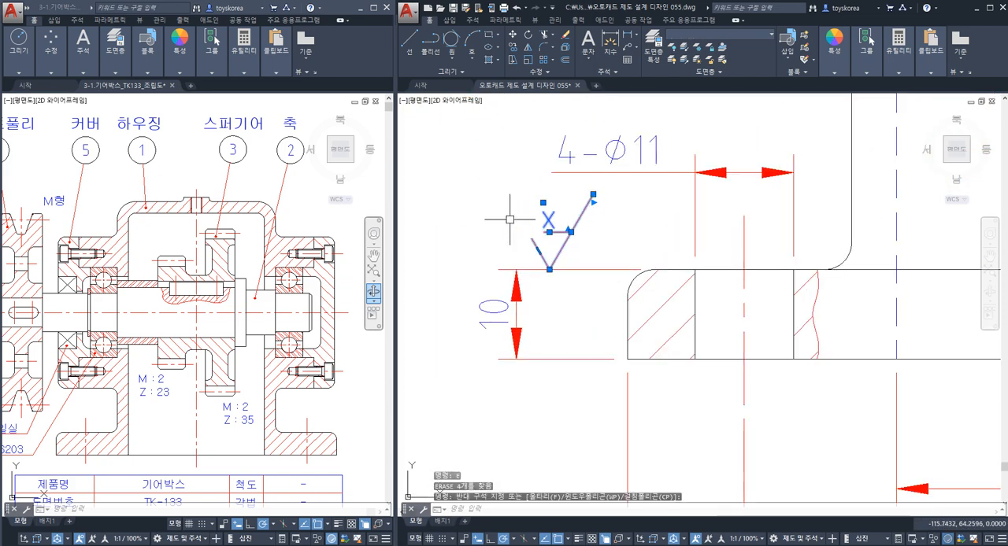
type("e")
key("space")
scroll(630, 228, "down", 8)
middle_click_drag(957, 194, 718, 278)
scroll(721, 254, "up", 4)
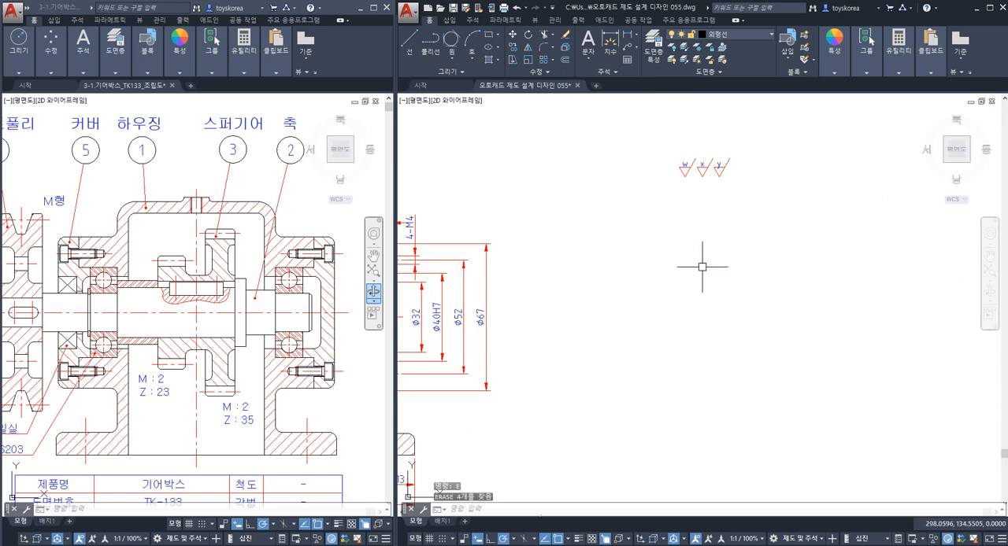
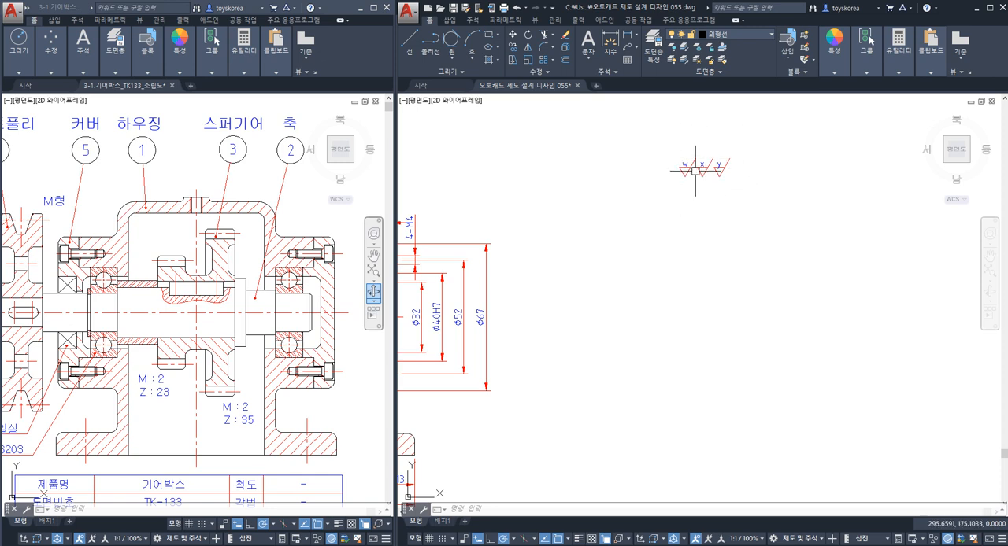
Start a polar array of the reduced w, x and y roughness symbols around a centre point below them.
scroll(721, 177, "up", 2)
type("ㄹr")
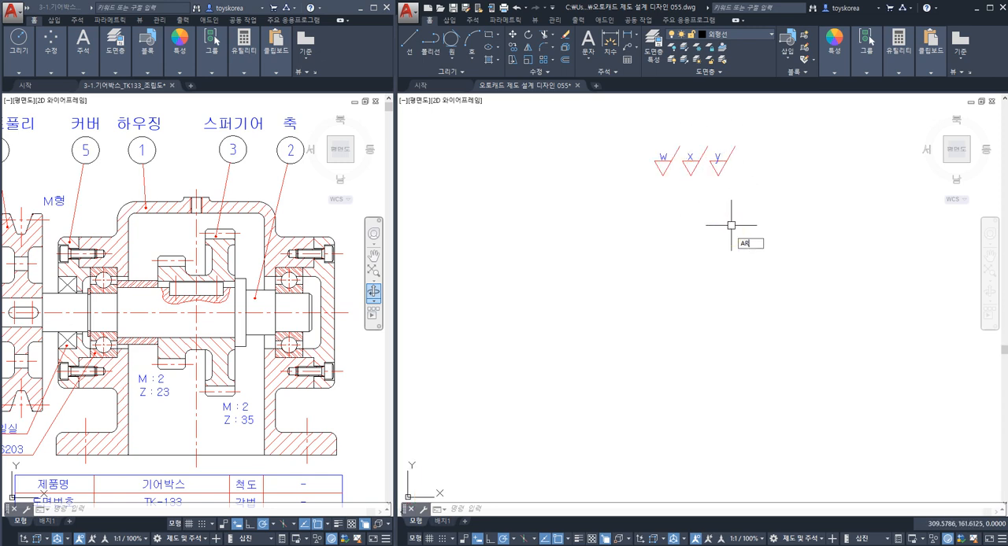
key("Return")
left_click(748, 199)
left_click(610, 104)
key("Return")
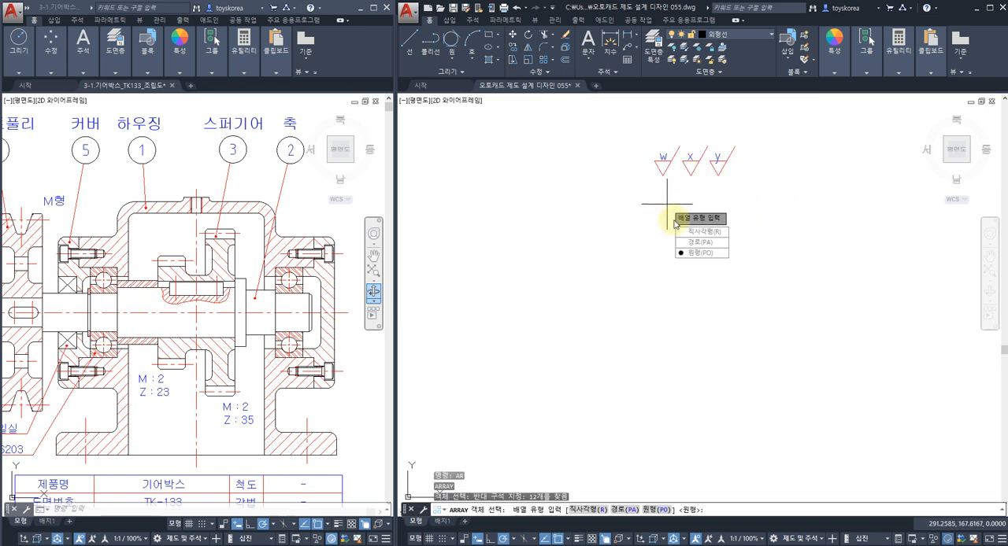
key("Down")
key("Down")
key("Return")
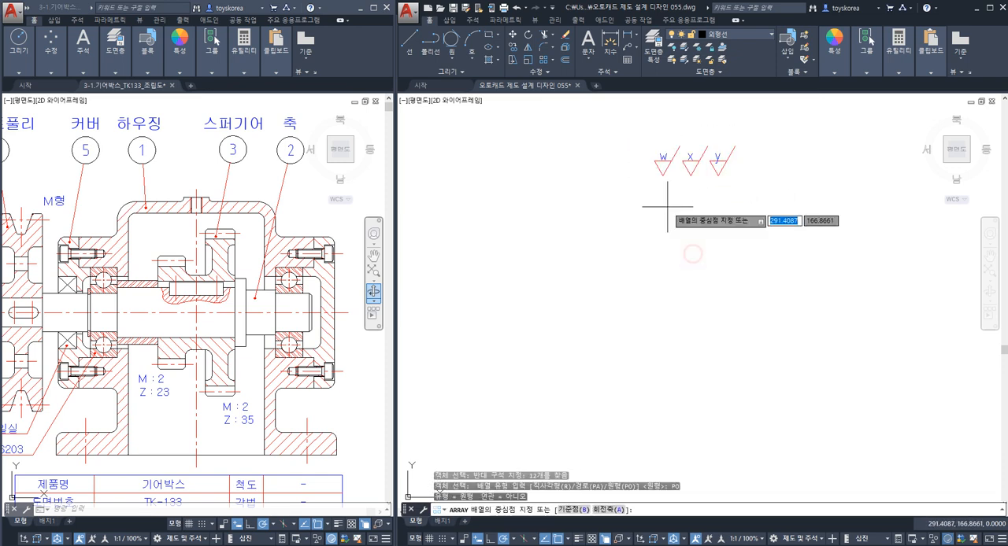
left_click(692, 254)
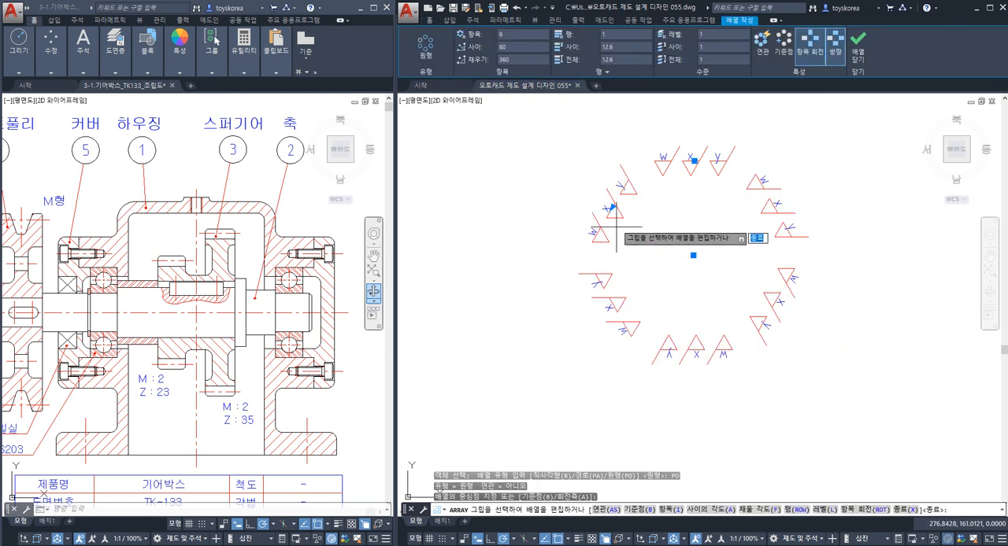
Set the polar array to 4 items over 360 degrees and finish it.
left_click_drag(514, 36, 451, 47)
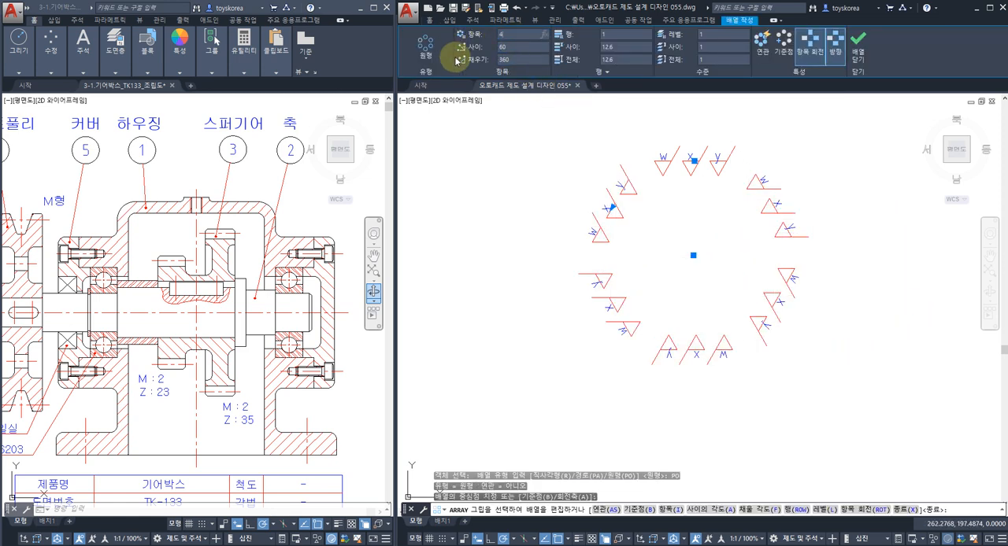
type("4")
key("Return")
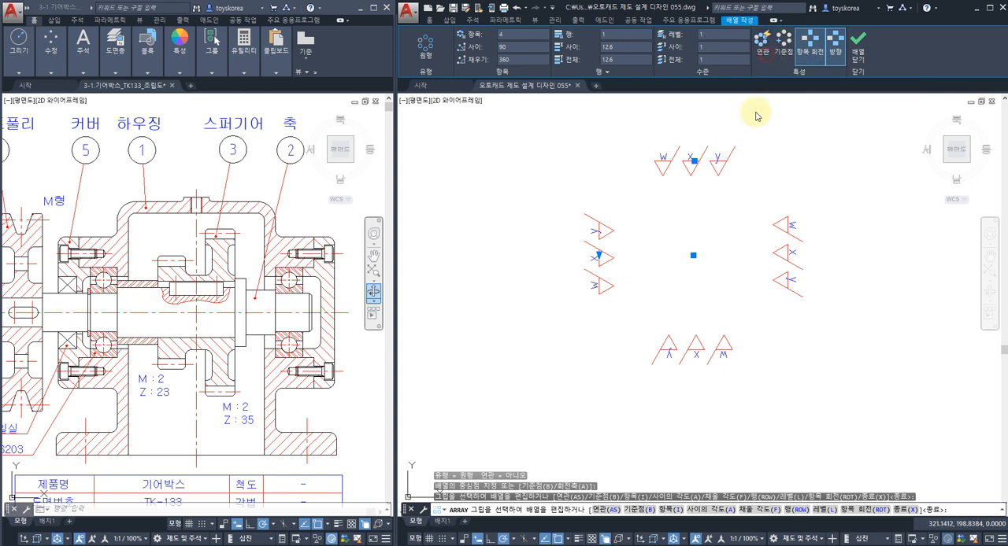
left_click(861, 54)
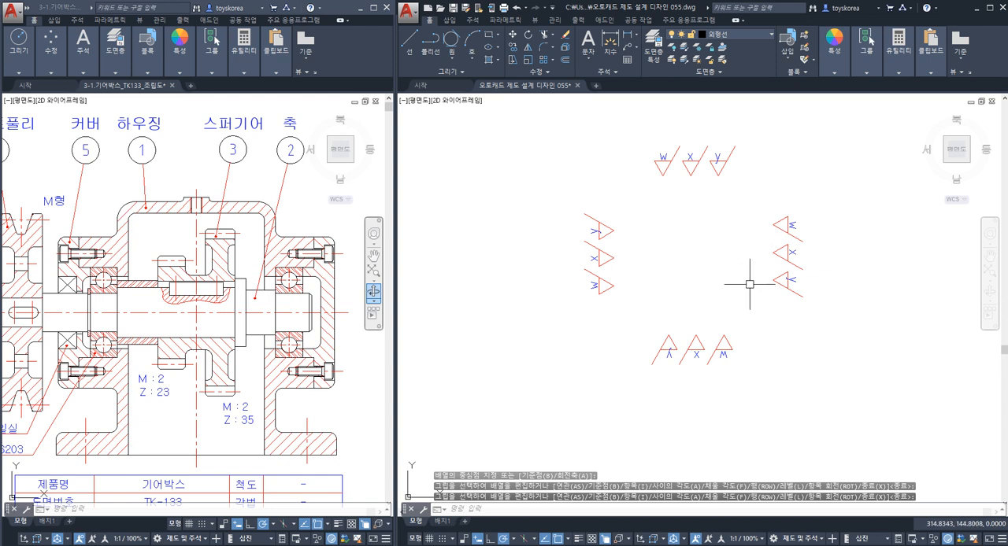
Erase the w, x and y letters of the lower and right-hand symbol groups.
left_click(668, 359)
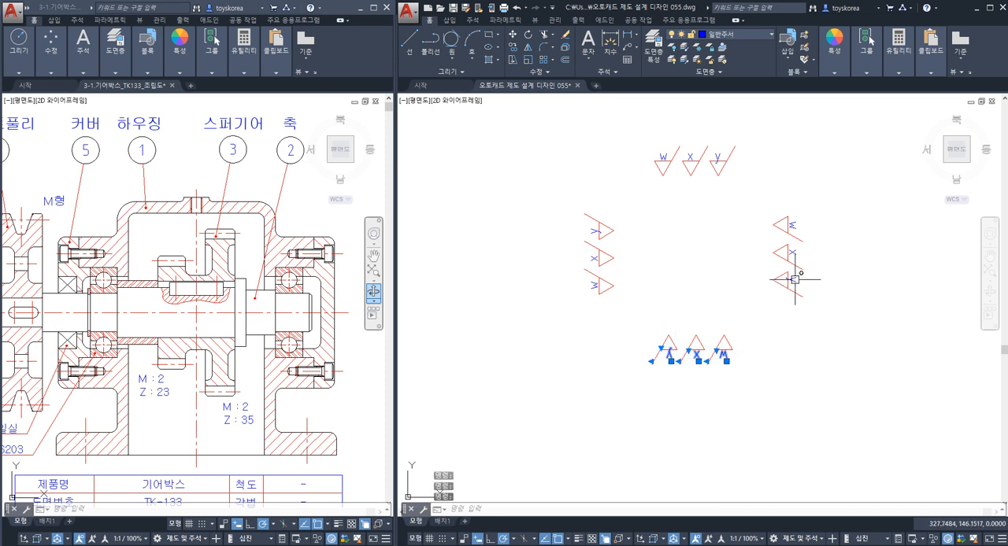
left_click(786, 226)
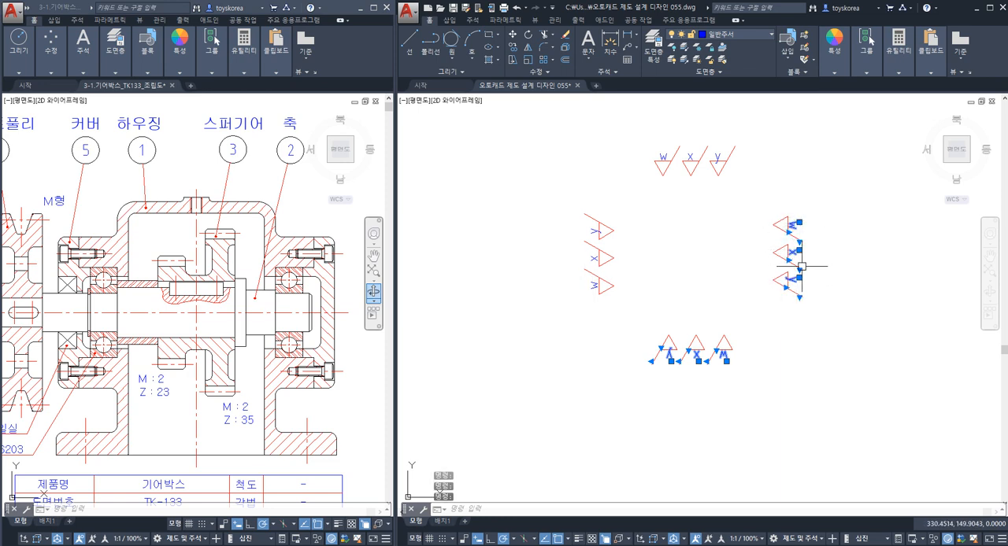
type("E")
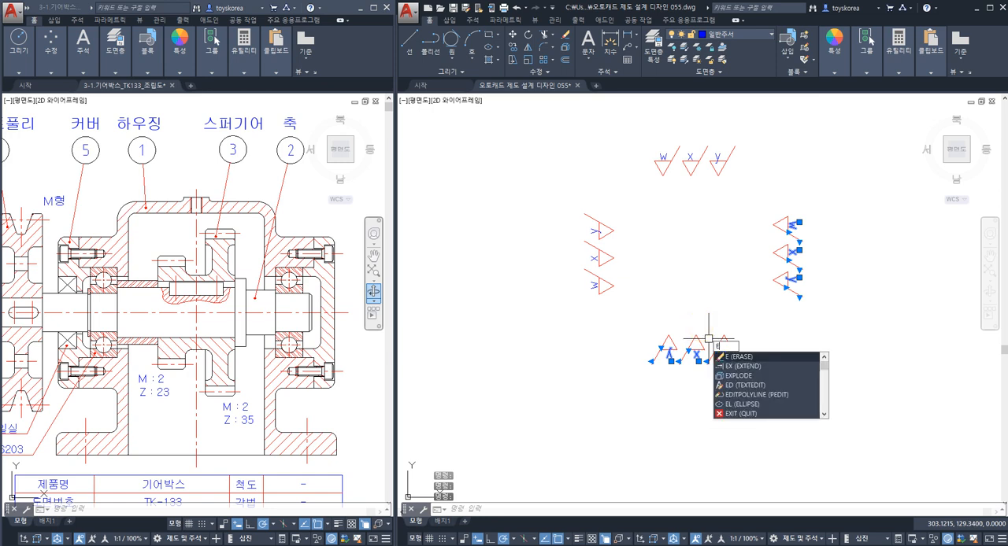
key("Return")
Copy the upright w, x and y letters from the upper symbols onto the inverted symbols of the lower group.
left_click(664, 150)
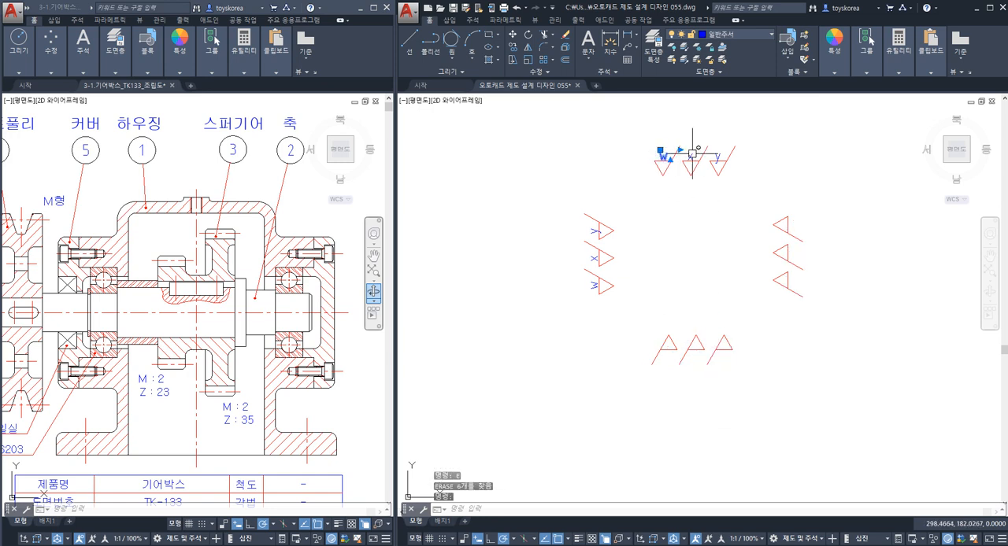
left_click(692, 153)
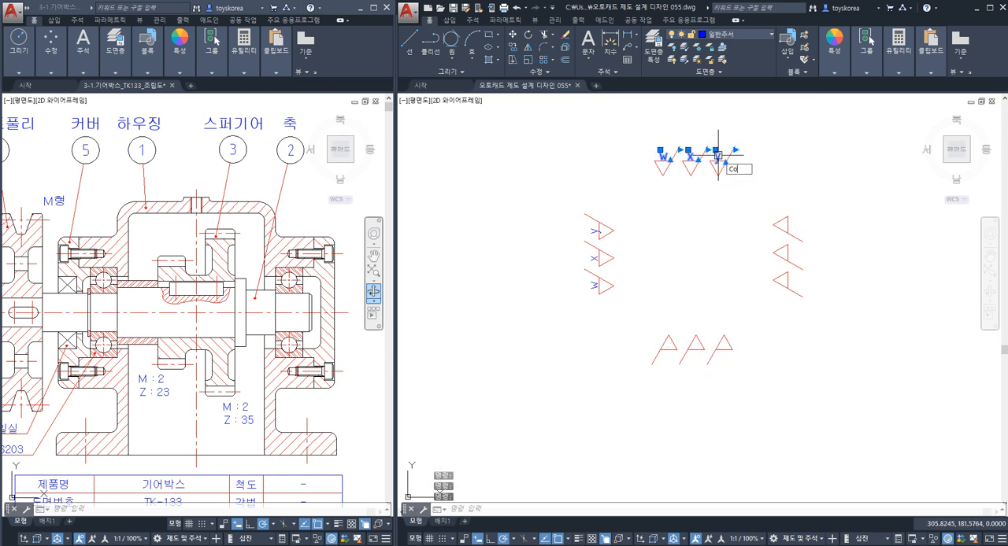
key("Return")
left_click(676, 169)
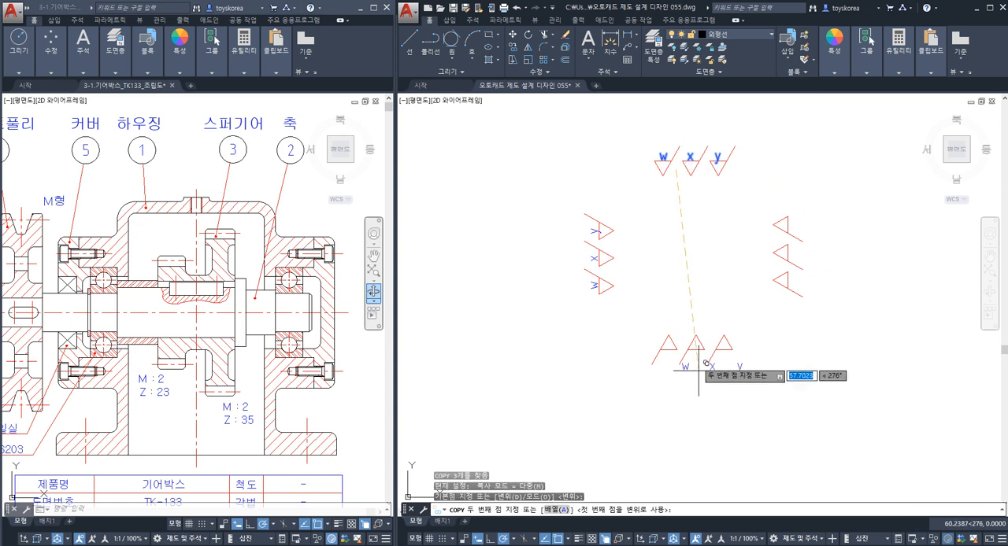
scroll(698, 370, "up", 4)
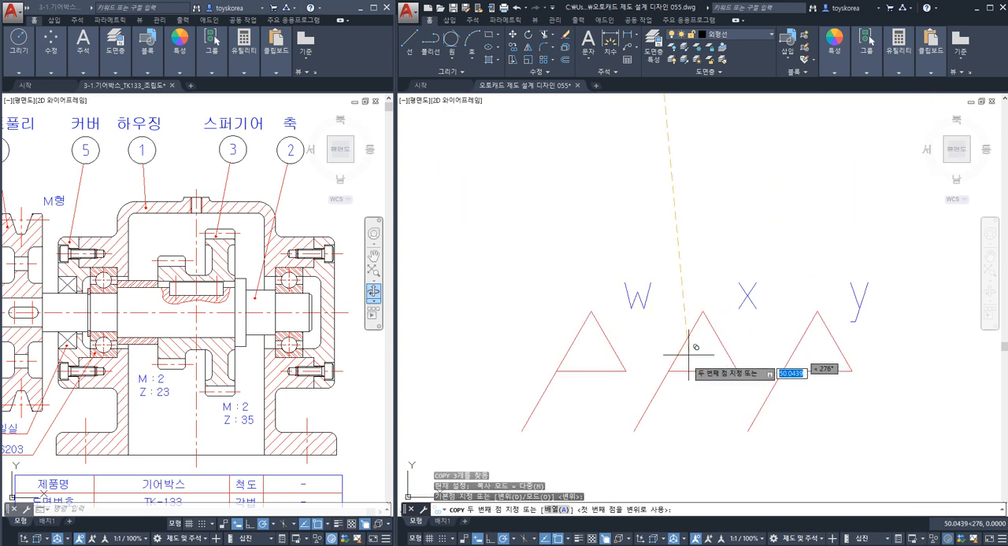
left_click(647, 446)
key("Escape")
Copy the rotated w, x and y letters from the left-hand symbols onto the right-hand symbol group.
scroll(658, 422, "down", 4)
middle_click_drag(524, 284, 615, 346)
scroll(616, 342, "up", 2)
left_click(617, 354)
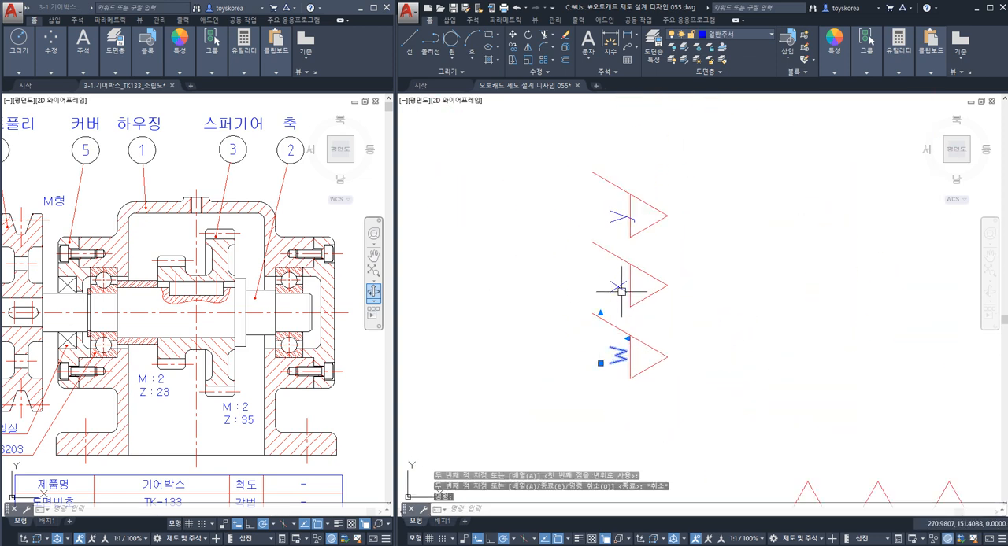
left_click(620, 288)
type("co")
key("space")
left_click(619, 229)
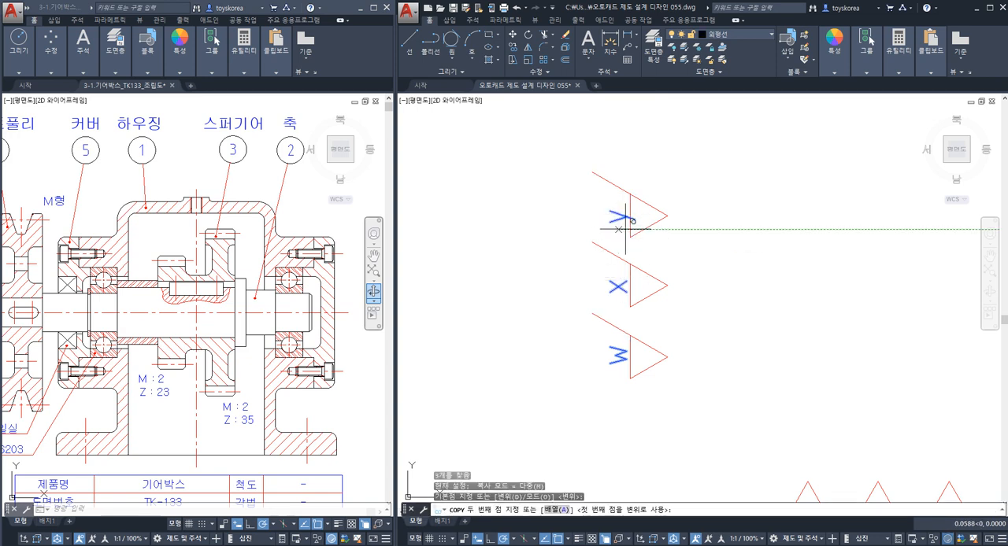
scroll(811, 266, "down", 2)
middle_click_drag(811, 266, 527, 268)
scroll(767, 253, "up", 2)
scroll(787, 260, "up", 2)
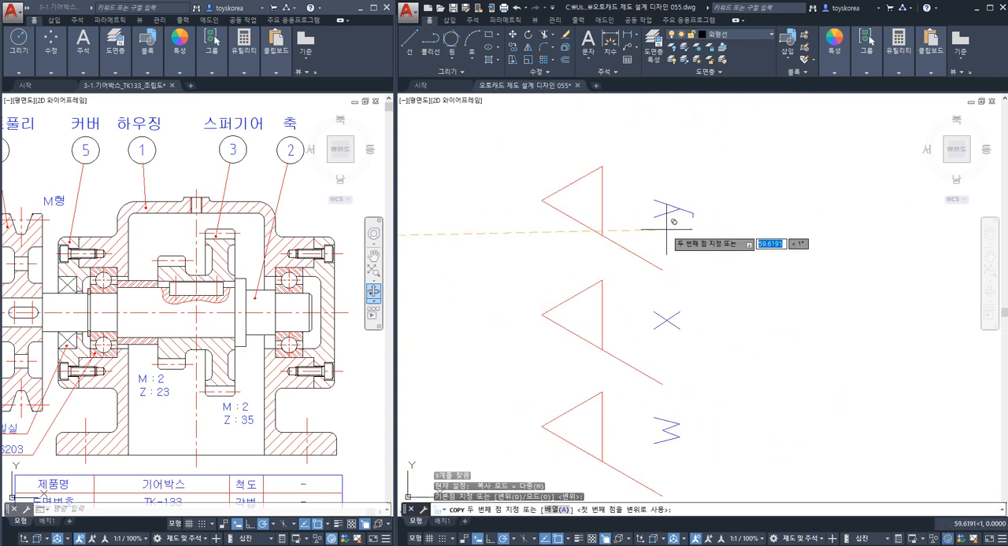
left_click(624, 209)
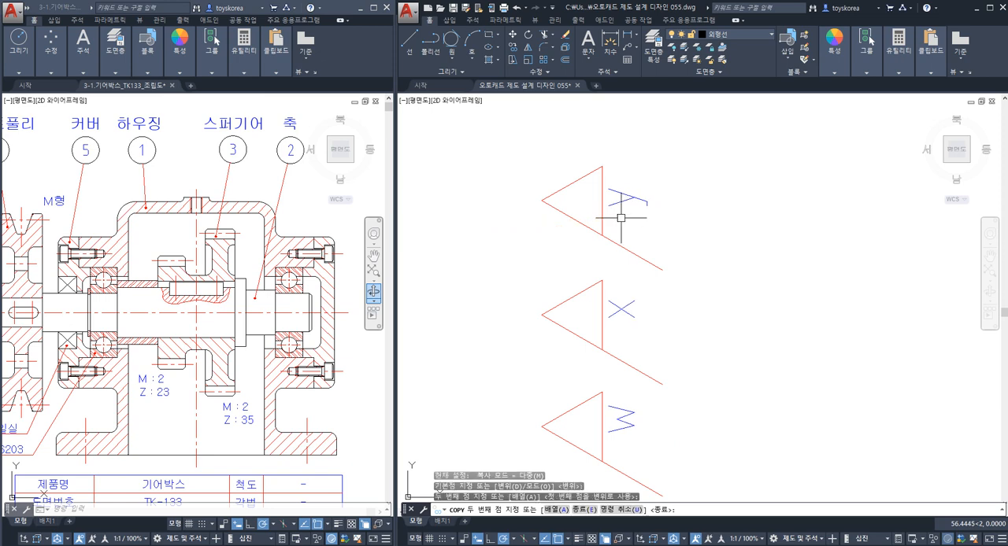
key("Escape")
Move all four groups of roughness symbols down to the empty area beside the sectioned front view's lower half.
scroll(603, 270, "down", 4)
middle_click_drag(603, 270, 744, 297)
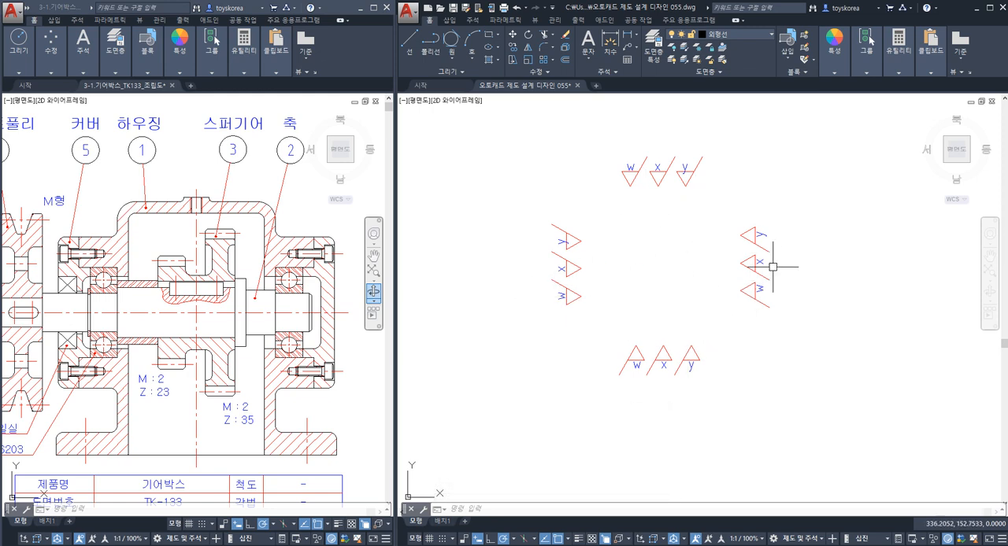
scroll(603, 286, "down", 3)
middle_click_drag(603, 286, 803, 276)
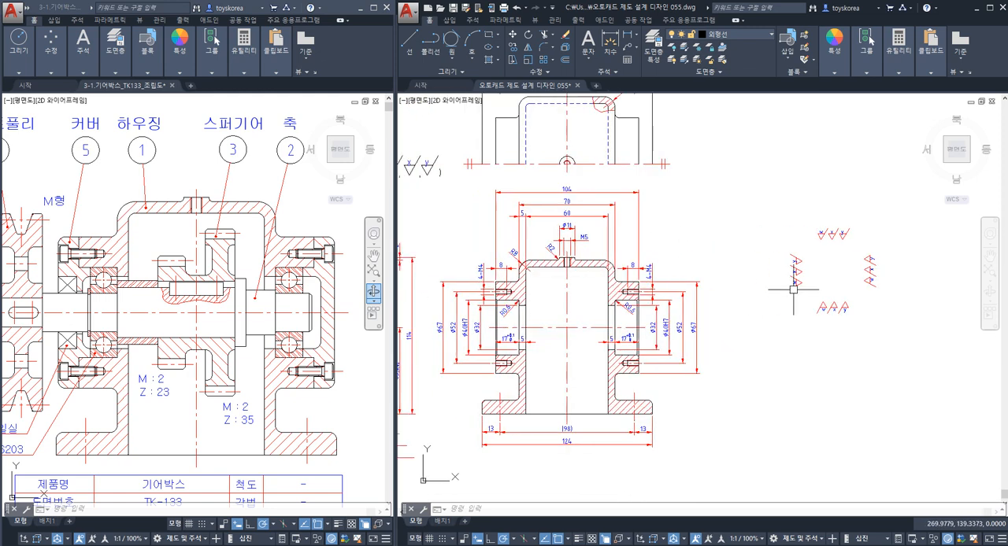
left_click(758, 195)
left_click(895, 344)
type("m")
key("space")
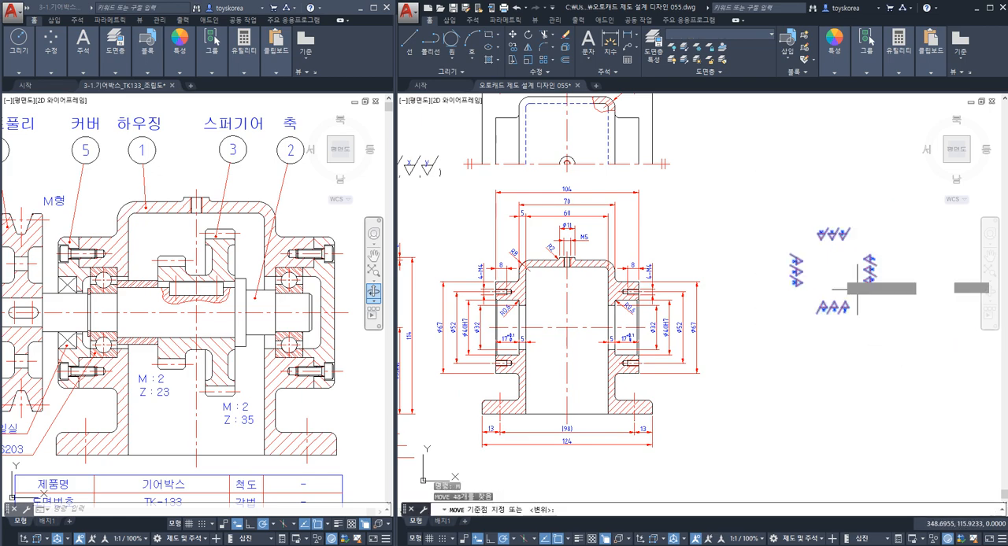
left_click(835, 270)
middle_click_drag(548, 295, 858, 314)
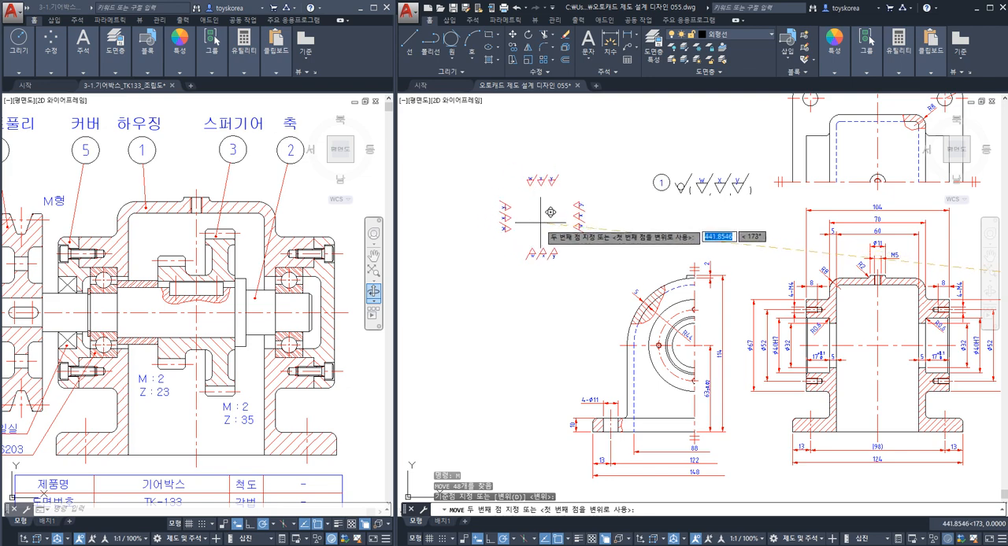
mouse_move(570, 214)
middle_mouse_down()
mouse_move(464, 216)
mouse_move(499, 156)
middle_mouse_up()
middle_click_drag(675, 220, 599, 211)
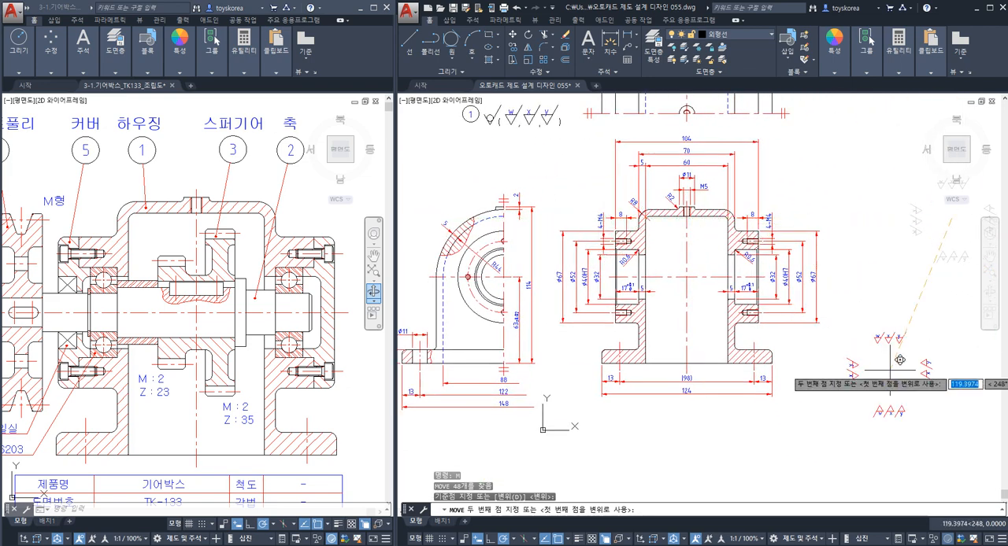
middle_click_drag(954, 352, 889, 370)
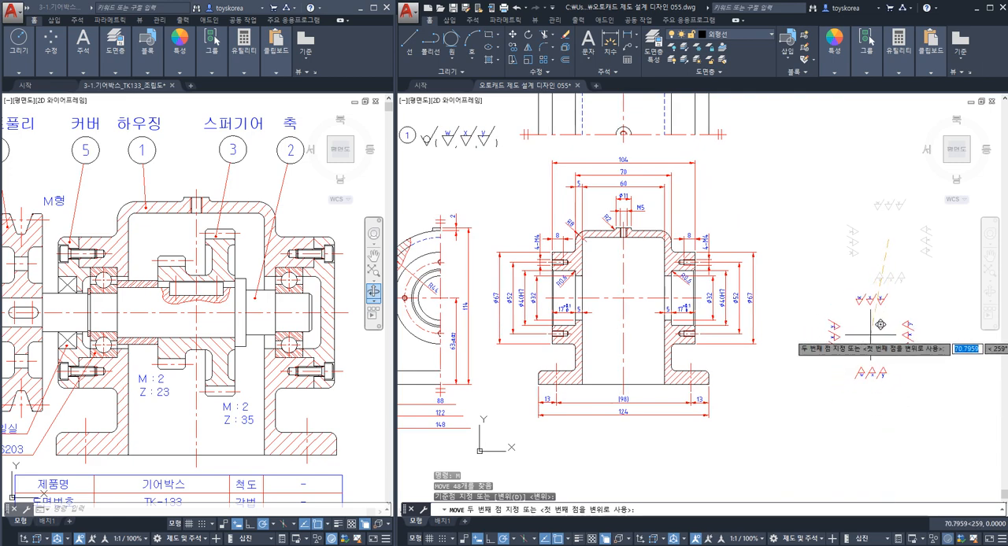
key("Escape")
Examine the bottom edge line of the housing base in the sectioned front view.
middle_click_drag(925, 331, 969, 272)
mouse_move(623, 342)
middle_mouse_down()
mouse_move(733, 324)
mouse_move(690, 299)
mouse_move(642, 293)
middle_mouse_up()
middle_click_drag(815, 328, 657, 383)
scroll(788, 272, "up", 3)
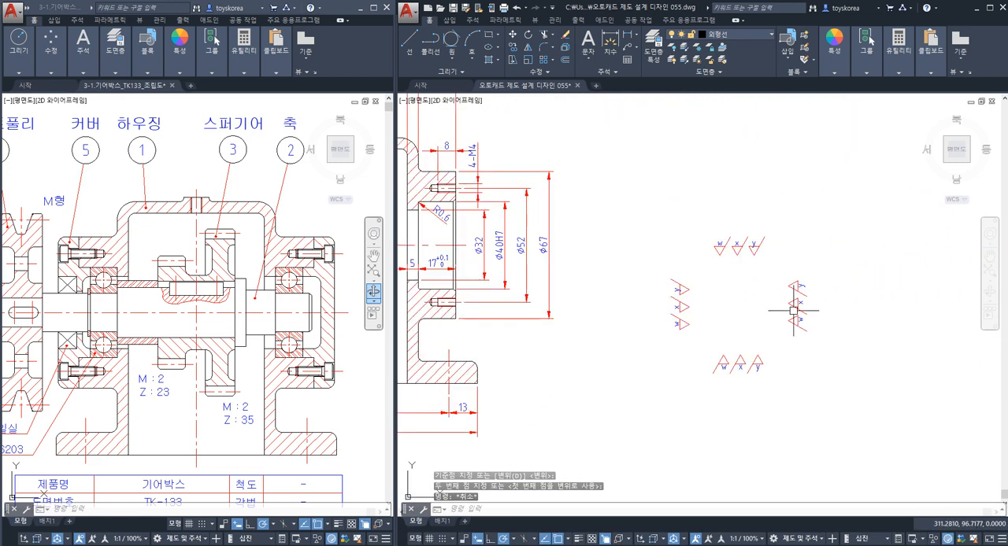
scroll(739, 366, "up", 5)
scroll(685, 363, "down", 5)
mouse_move(427, 353)
middle_mouse_down()
mouse_move(737, 295)
mouse_move(754, 315)
middle_mouse_up()
key("Escape")
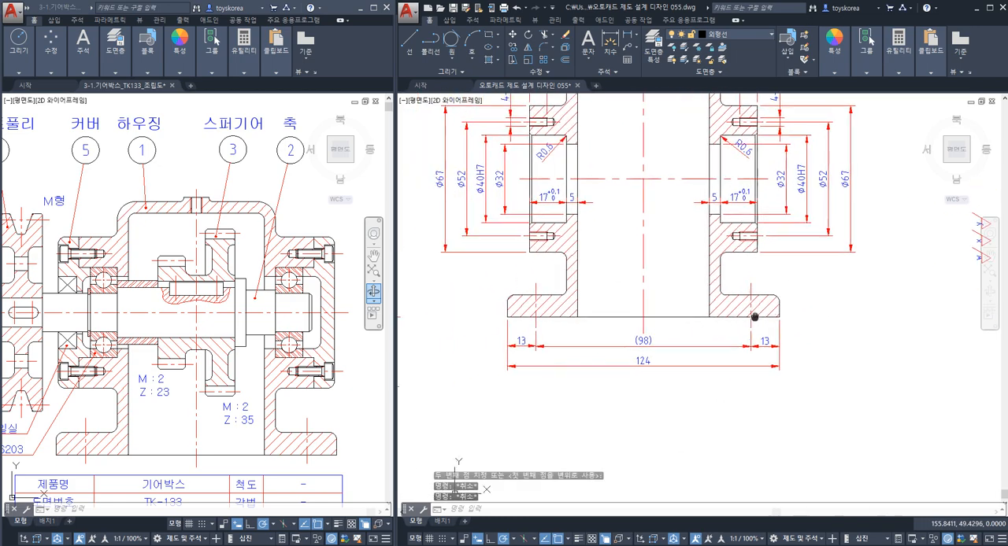
left_click(693, 318)
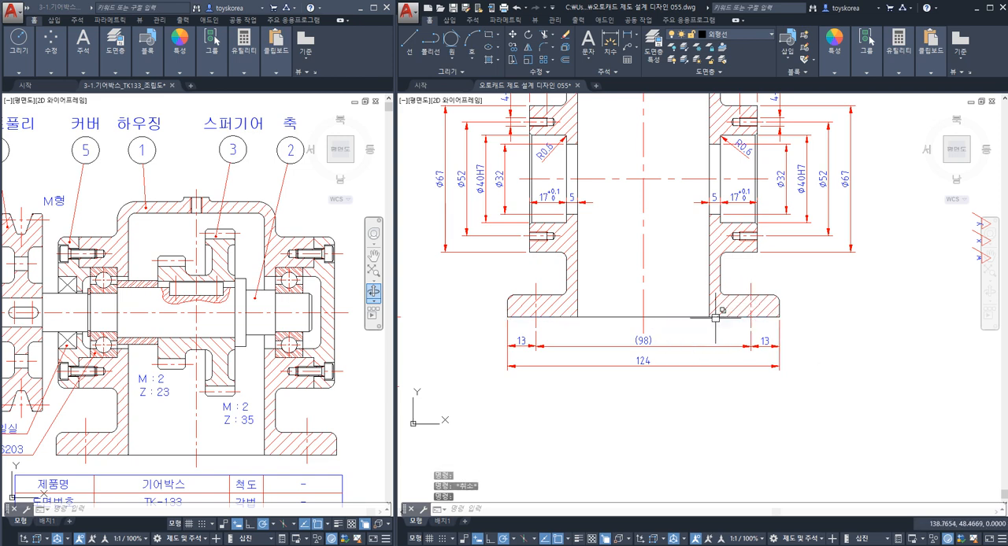
key("Escape")
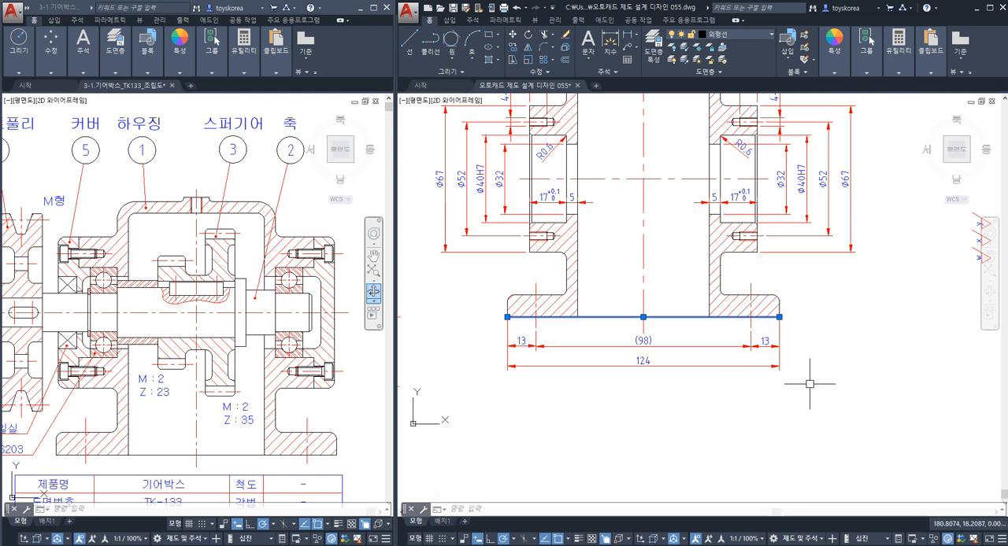
key("Escape")
left_click(689, 316)
key("Escape")
key("Escape")
middle_click_drag(826, 314, 631, 332)
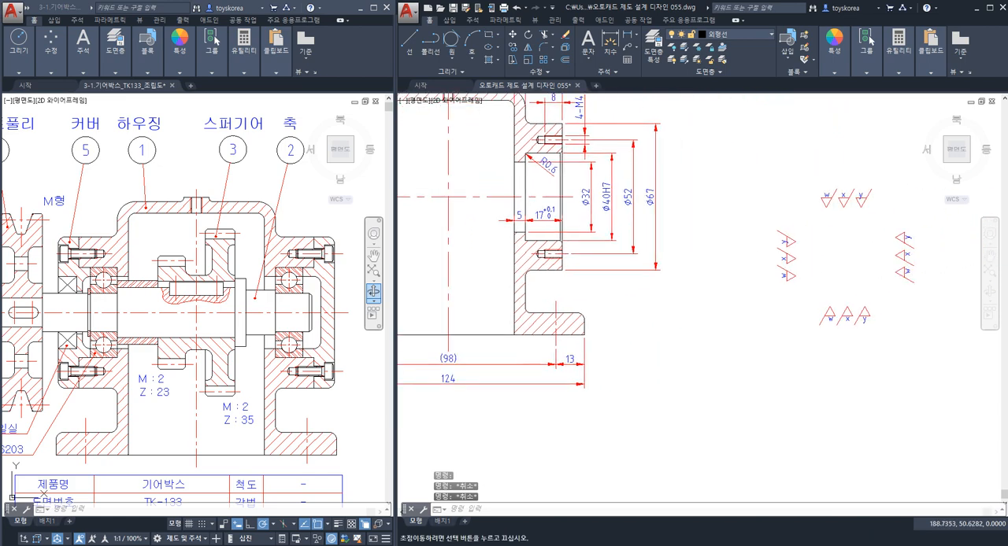
Examine the inverted x symbol in the lower group of reduced roughness symbols.
scroll(816, 293, "up", 3)
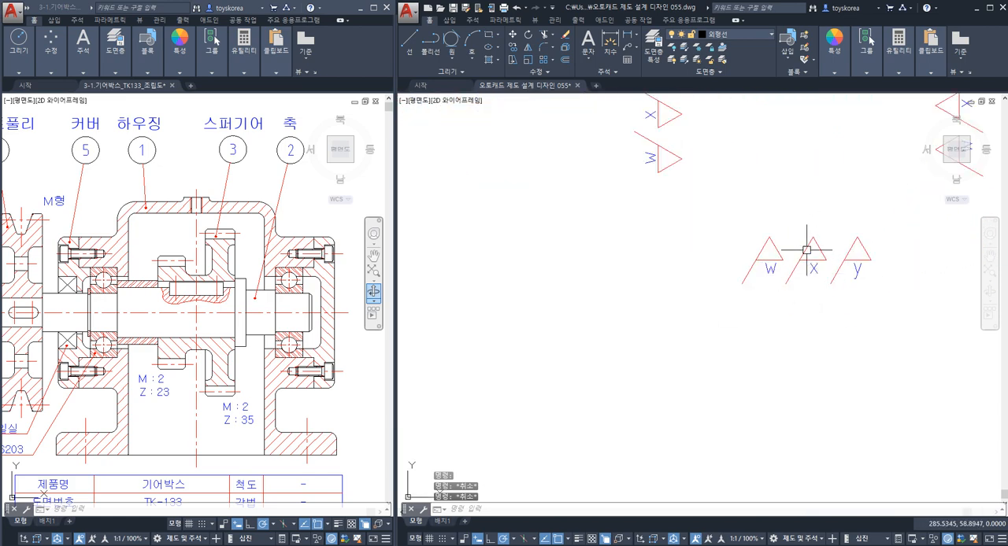
scroll(811, 252, "down", 3)
scroll(803, 252, "up", 3)
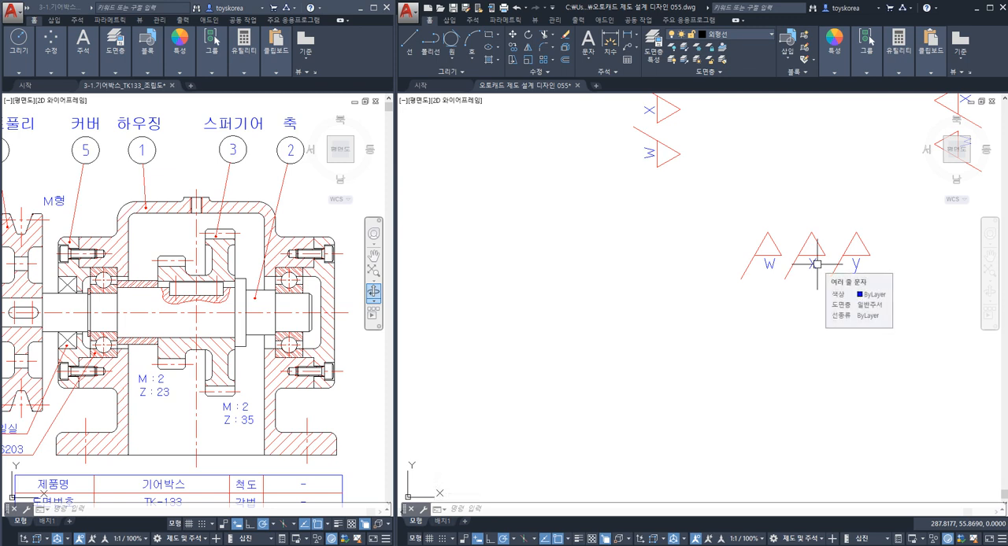
left_click(824, 268)
left_click(802, 224)
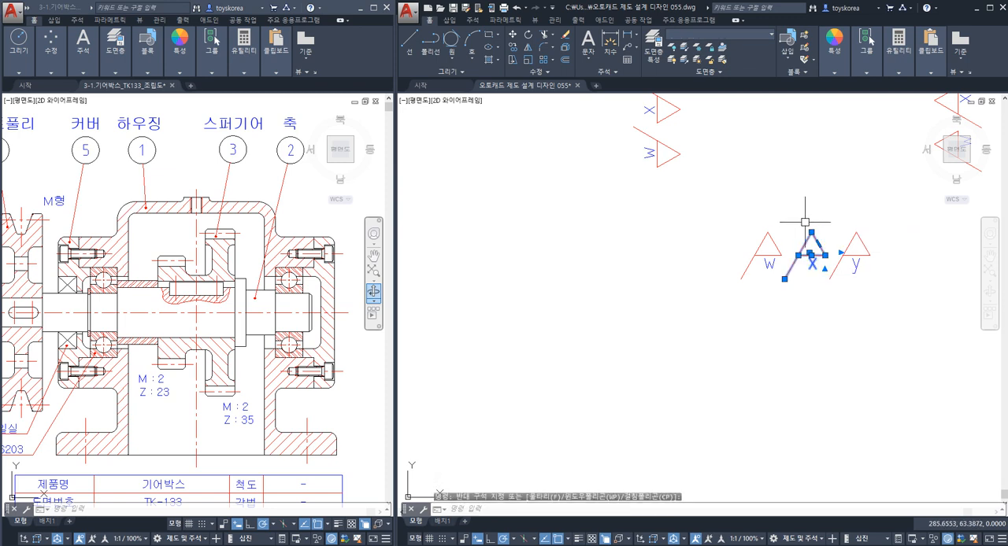
key("Escape")
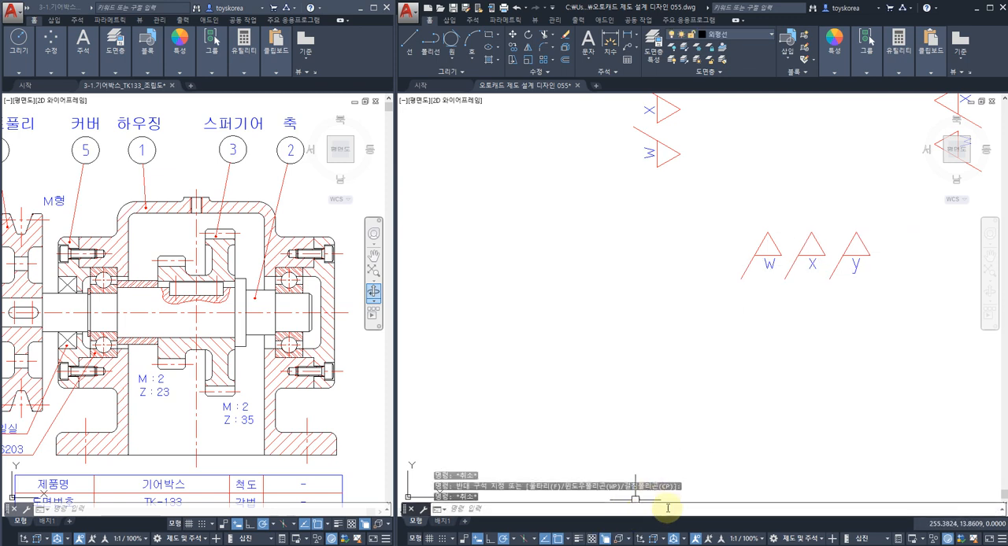
Switch to the image viewer and consult the surface roughness entries in the notes example 02.png and the table 03.png.
left_click(394, 545)
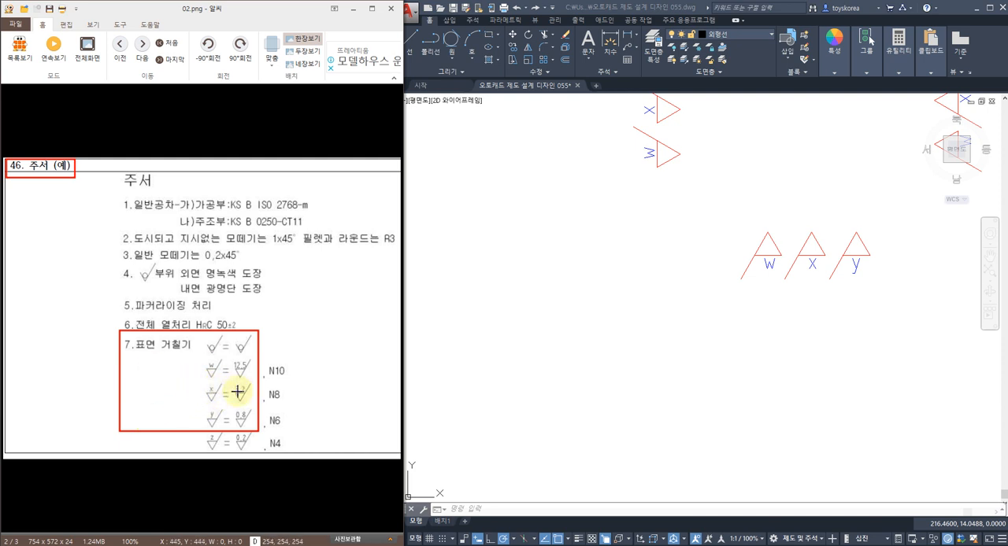
left_click(142, 44)
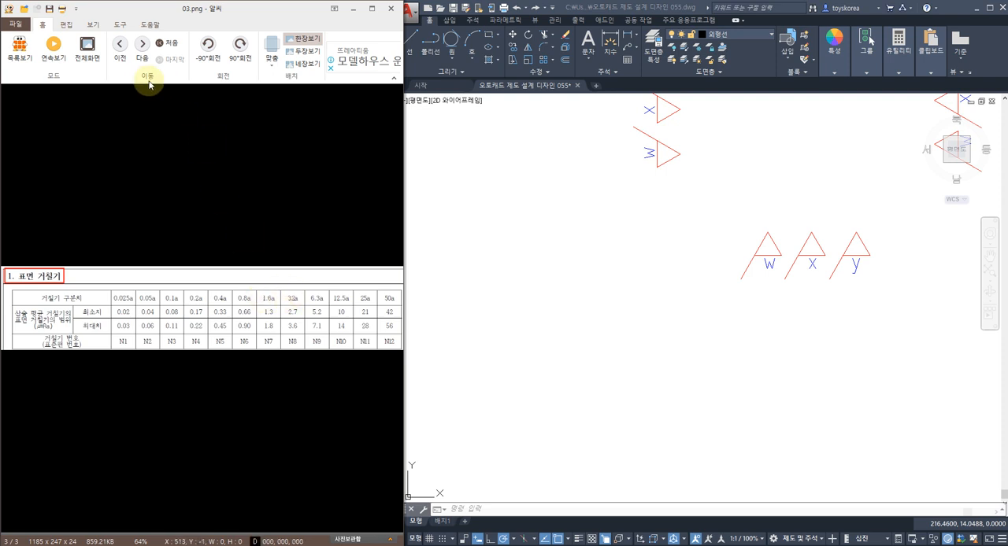
Consult the notes example 02.png and change the letter x of the inverted roughness symbol to 3.2.
left_click(120, 44)
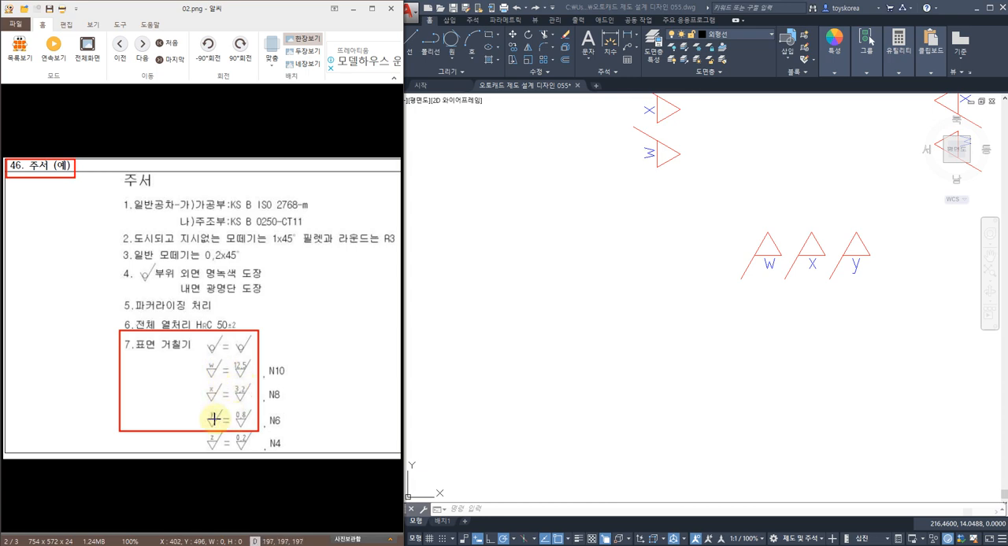
left_click(675, 312)
key("Escape")
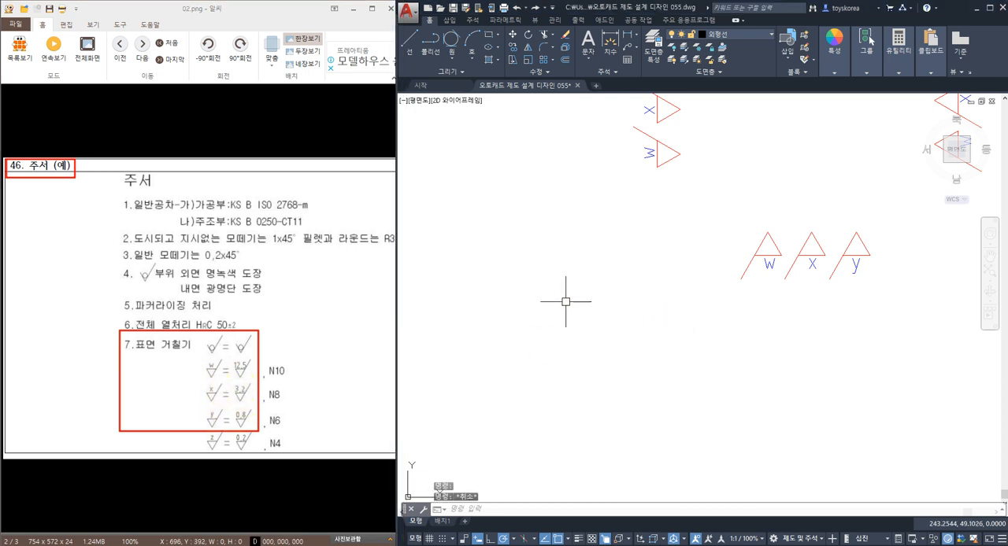
mouse_move(660, 312)
middle_mouse_down()
mouse_move(834, 313)
mouse_move(589, 315)
middle_mouse_up()
scroll(767, 283, "up", 2)
double_click(722, 266)
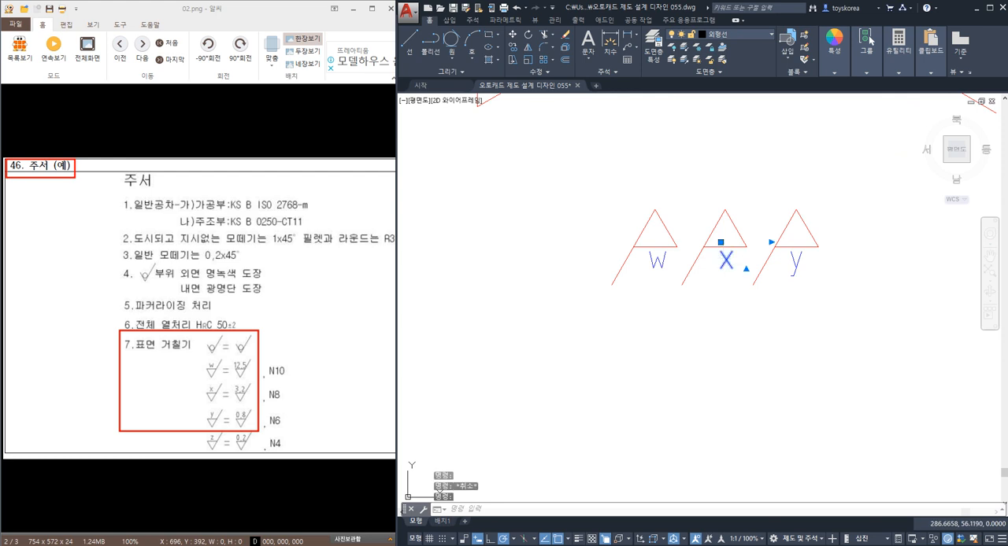
left_click_drag(743, 263, 695, 268)
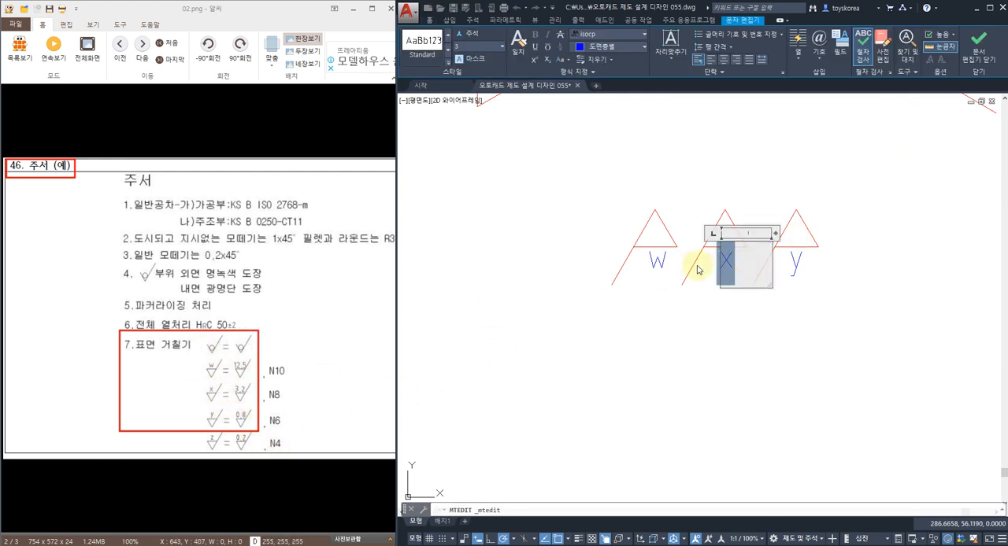
type("3.2")
left_click(718, 306)
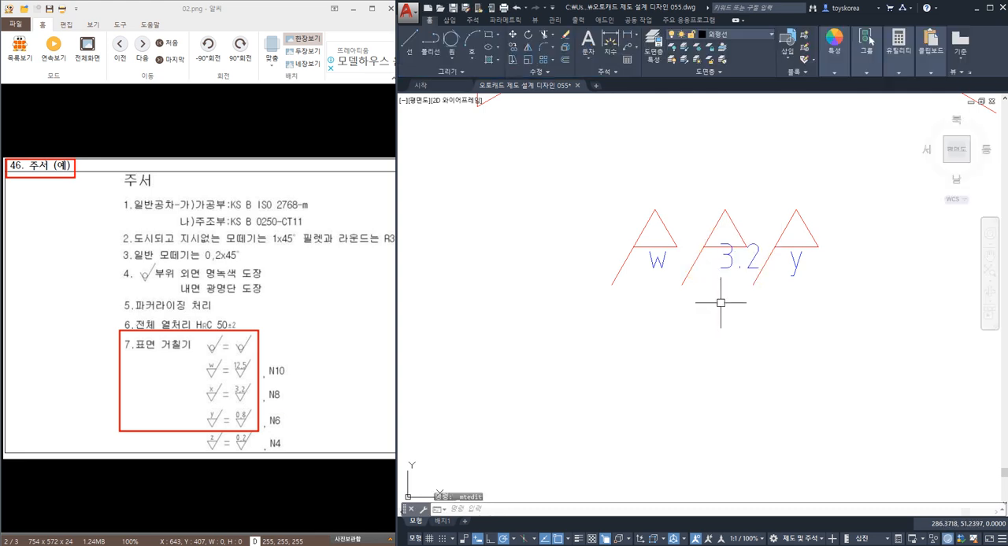
Move the 3.2 text so it sits centred just below its inverted triangle.
type("m")
key("space")
left_click(733, 267)
key("space")
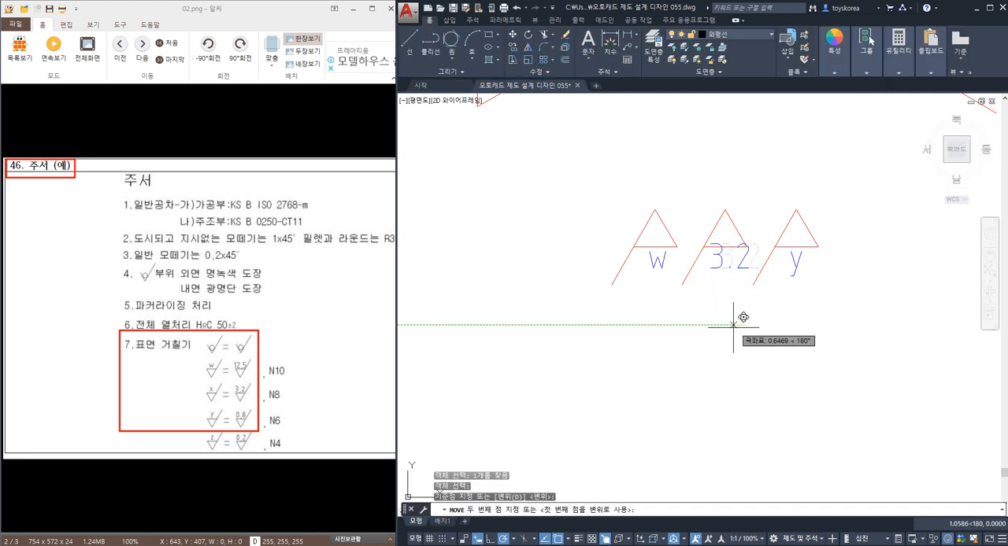
left_click(730, 336)
key("Escape")
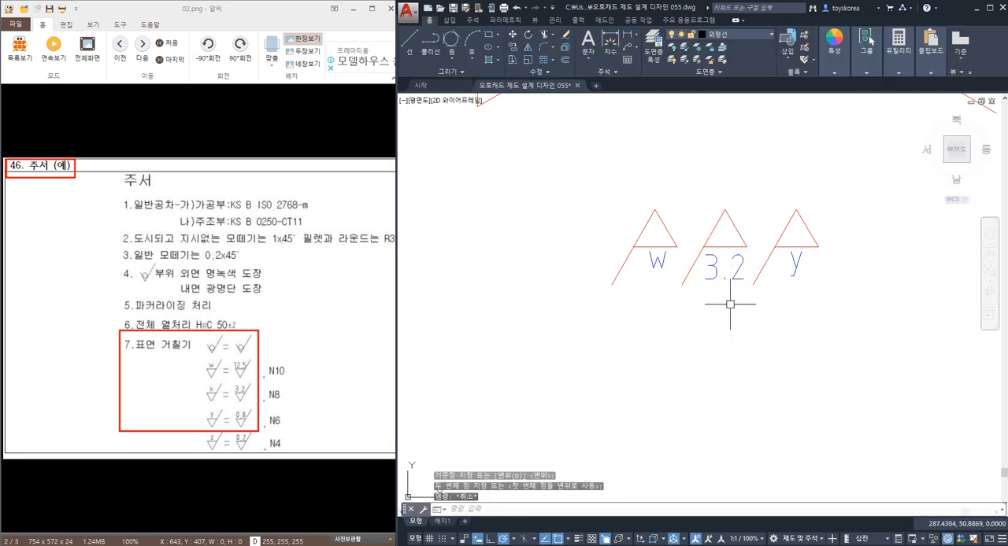
Copy the inverted 3.2 roughness symbol from its apex onto the lower extension line of the base's 10 mm thickness dimension.
left_click(746, 285)
left_click(704, 214)
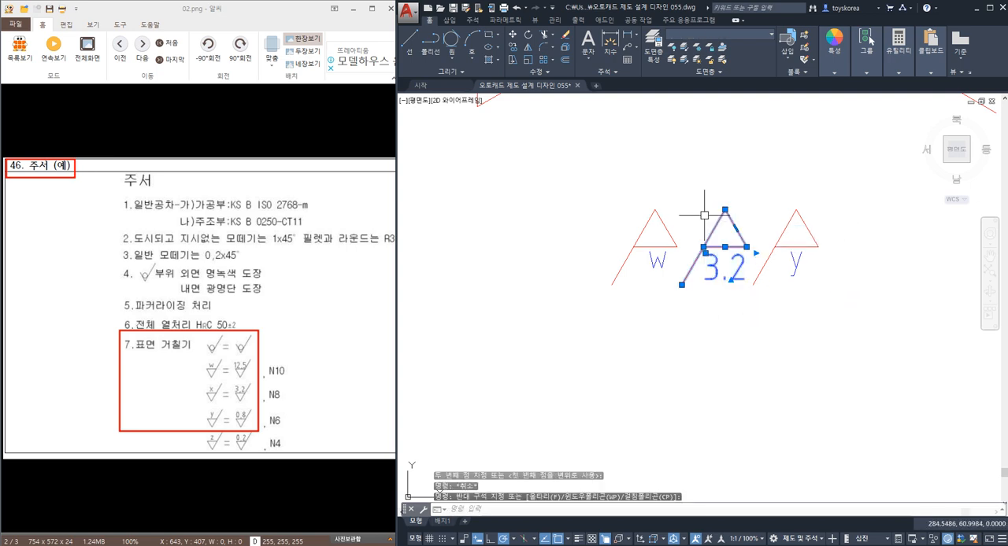
type("co")
key("Return")
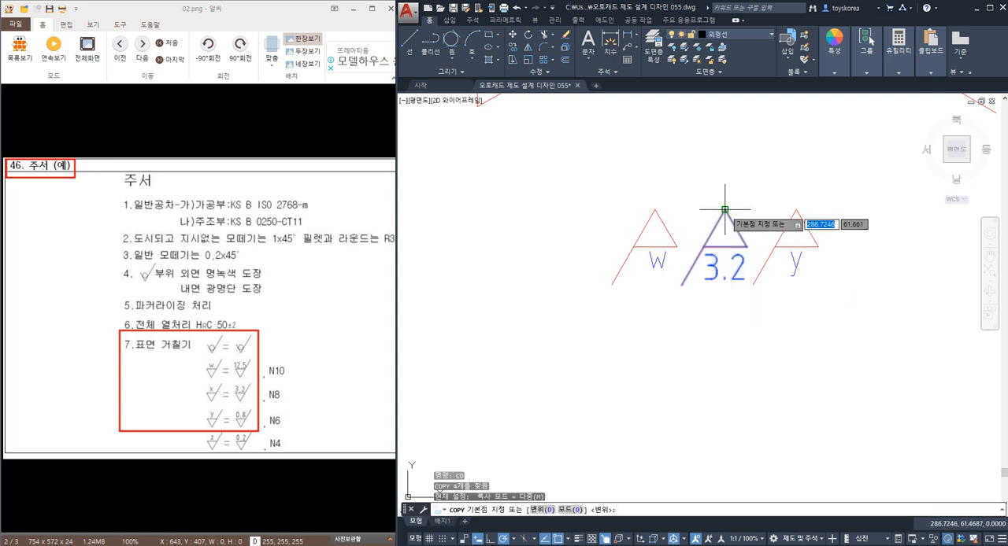
left_click(724, 210)
scroll(711, 215, "down", 5)
middle_click_drag(441, 244, 711, 288)
middle_click_drag(404, 337, 822, 315)
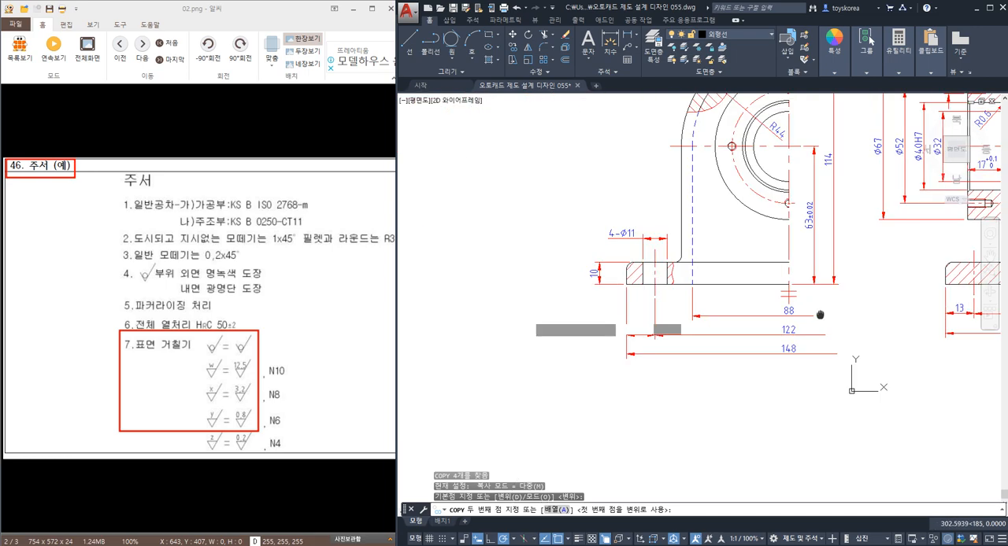
scroll(685, 313, "up", 5)
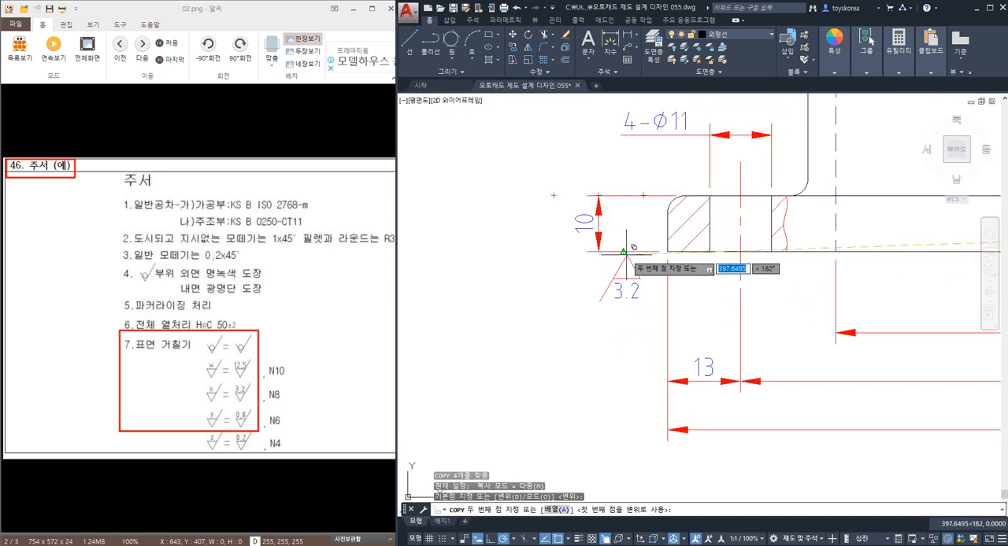
left_click(629, 253)
key("Escape")
key("Escape")
middle_click_drag(629, 253, 592, 278)
scroll(592, 278, "down", 4)
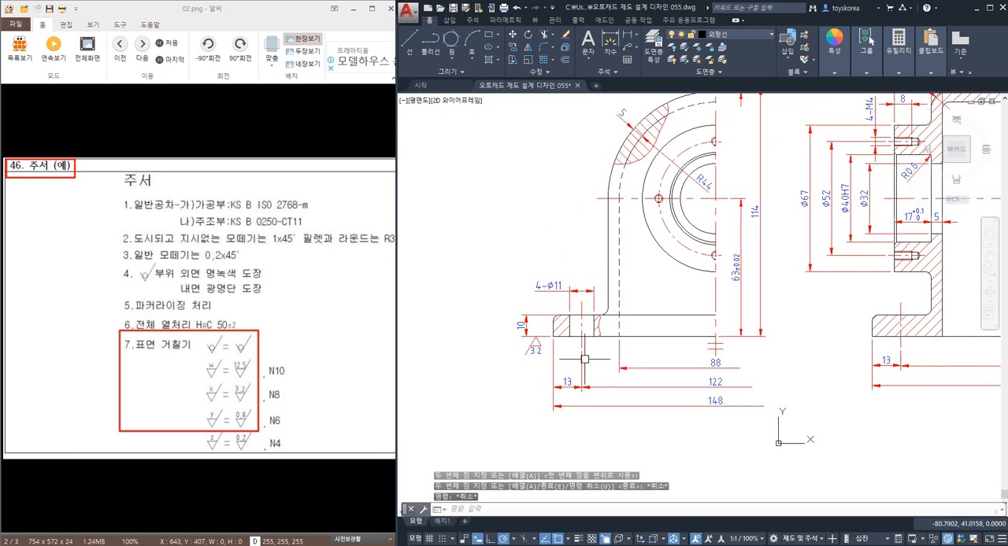
Examine the 3.2 roughness symbol placed below the 10 mm dimension at the base flange.
scroll(521, 370, "up", 2)
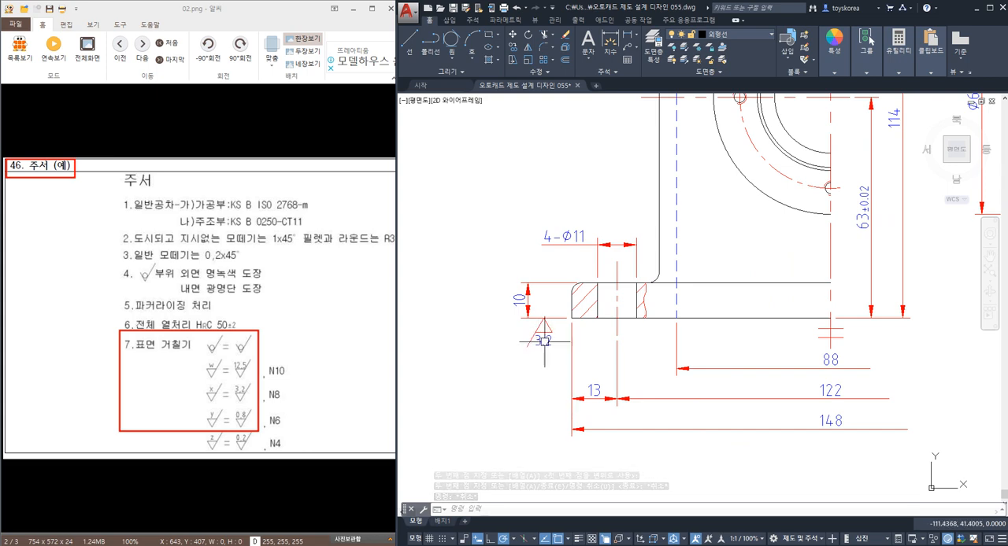
key("Escape")
left_click(526, 311)
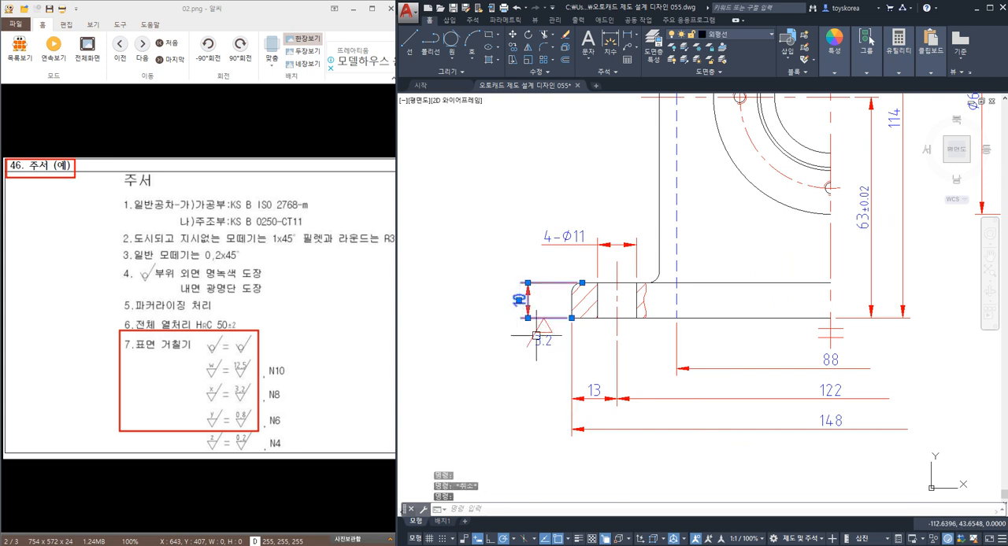
key("Escape")
key("Escape")
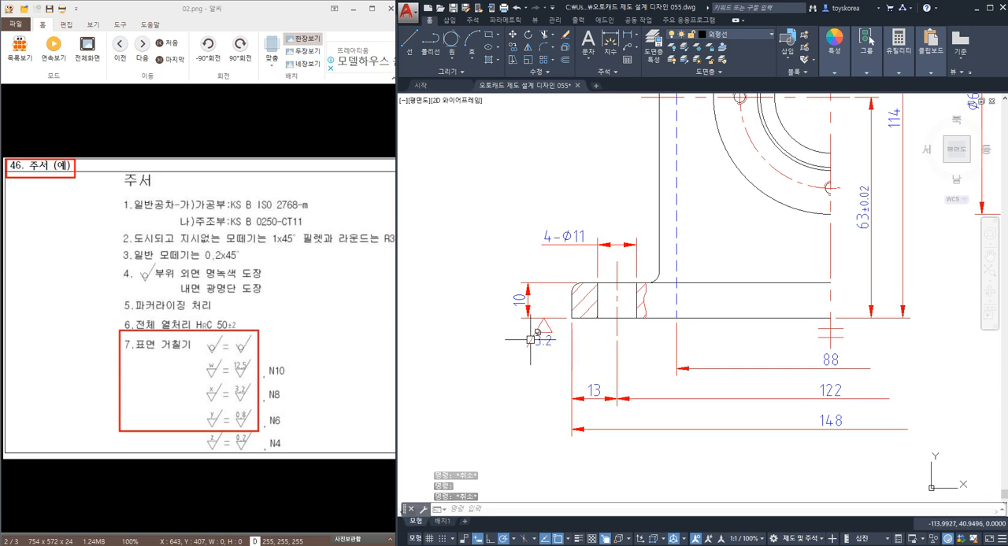
scroll(532, 332, "down", 3)
scroll(519, 326, "up", 2)
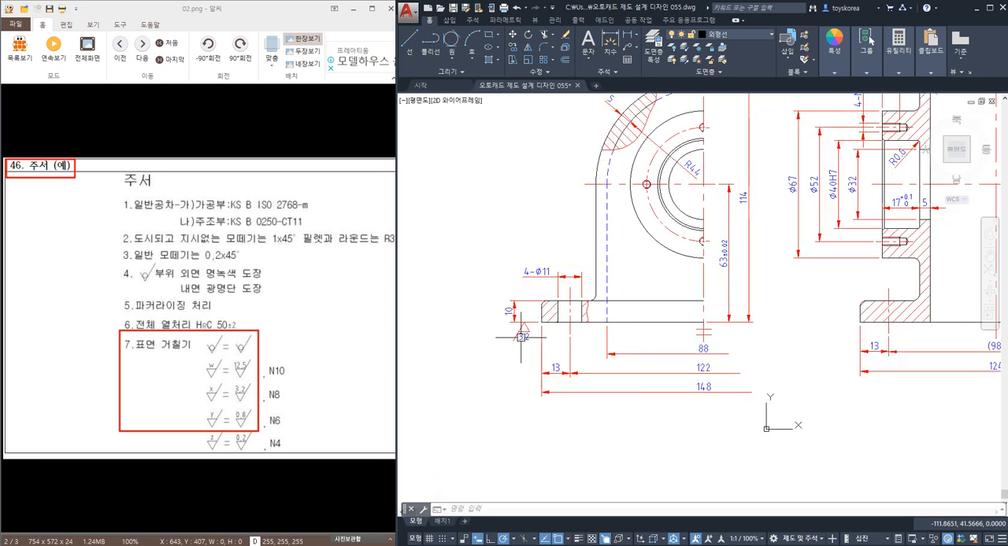
scroll(504, 330, "up", 2)
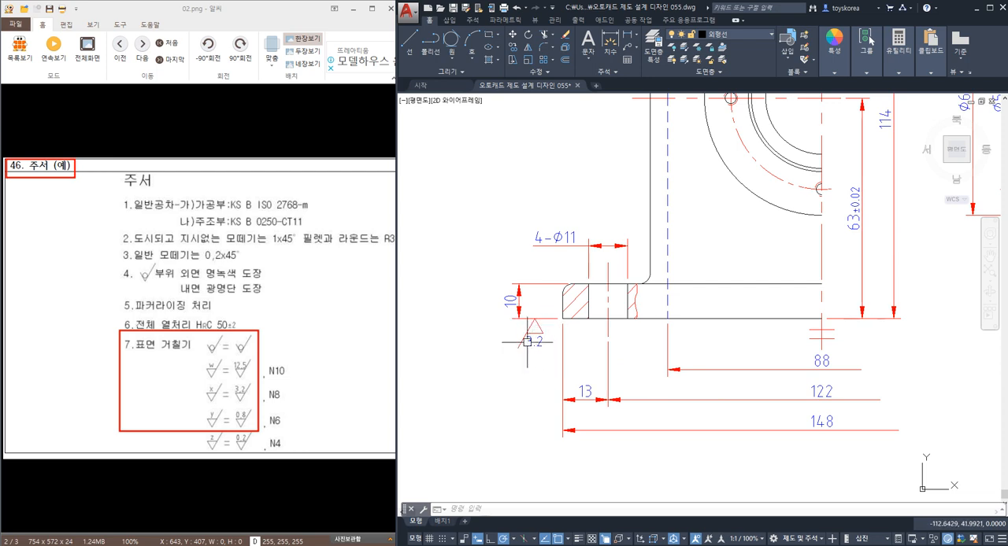
Erase the copied 3.2 roughness symbol below the base flange's 10 mm dimension.
left_click(542, 353)
left_click(521, 329)
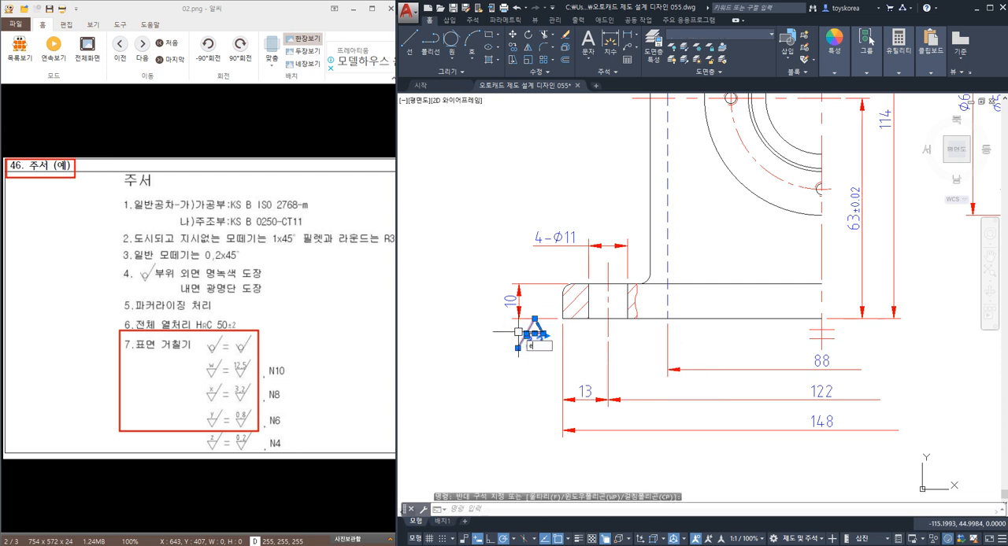
type("e")
key("space")
scroll(522, 331, "down", 5)
scroll(740, 342, "up", 6)
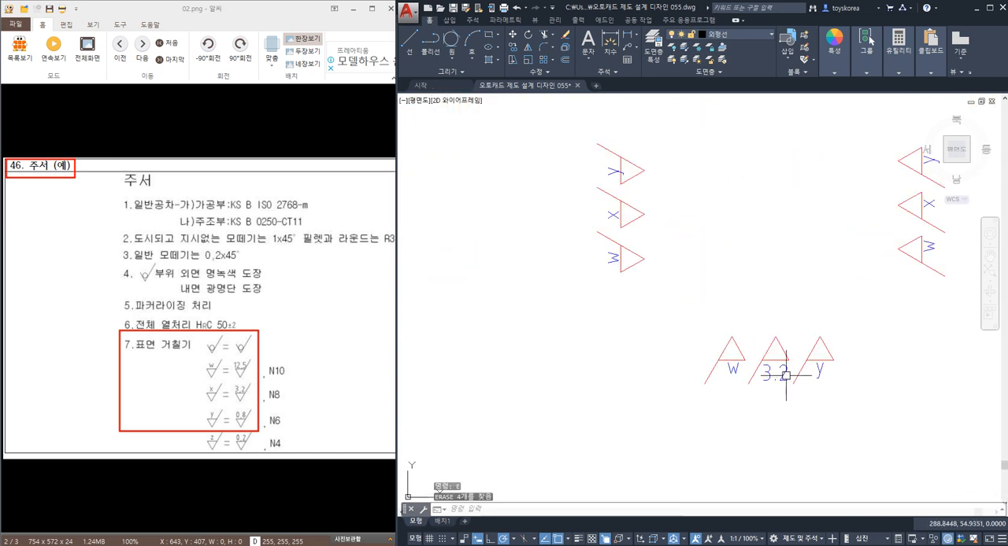
Undo the erase, the symbol copy, the text move and the text edit to restore the letter x.
key("ctrl+z")
key("ctrl+z")
key("ctrl+z")
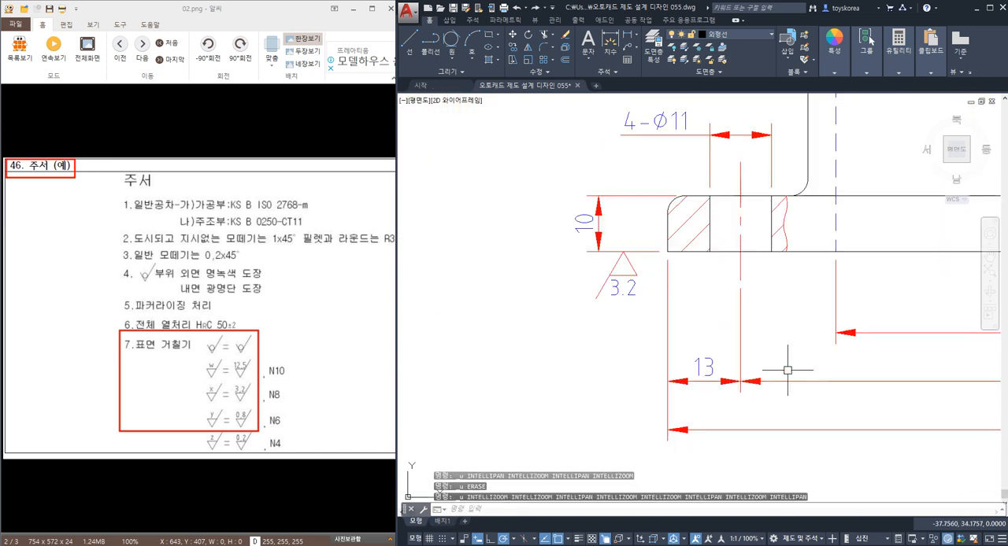
key("ctrl+z")
key("ctrl+z")
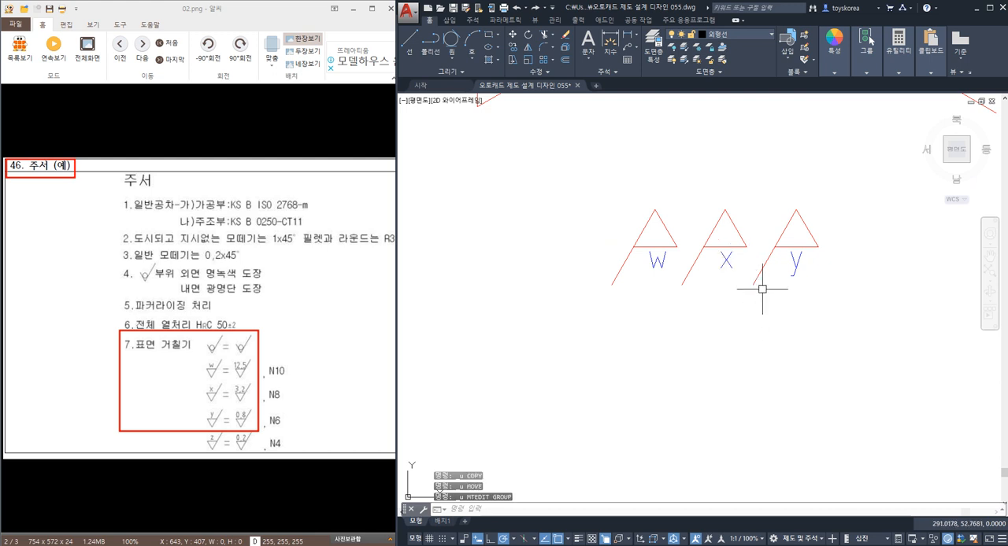
Examine the inverted w, x and y symbols against the roughness values in the notes example.
scroll(743, 276, "up", 2)
middle_click_drag(742, 277, 743, 313)
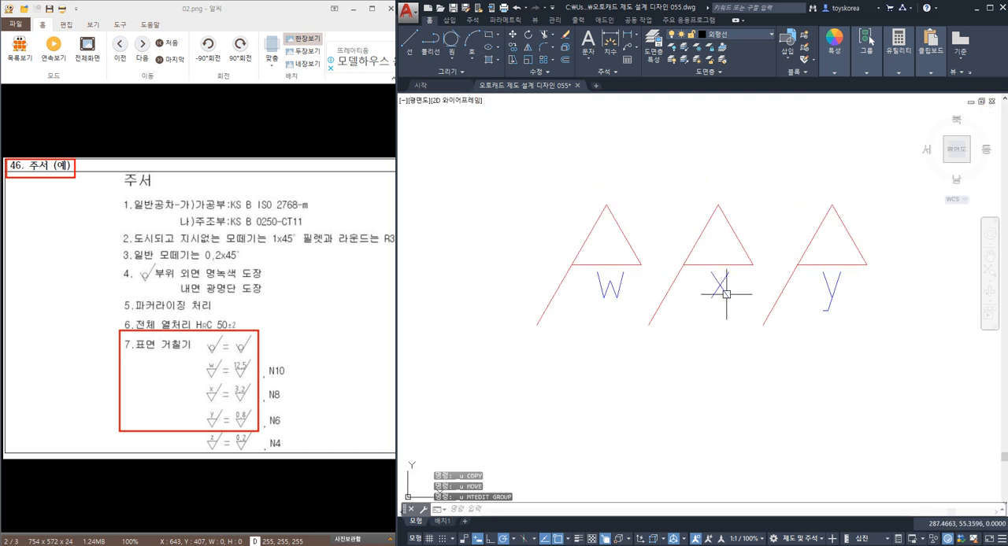
scroll(721, 294, "down", 2)
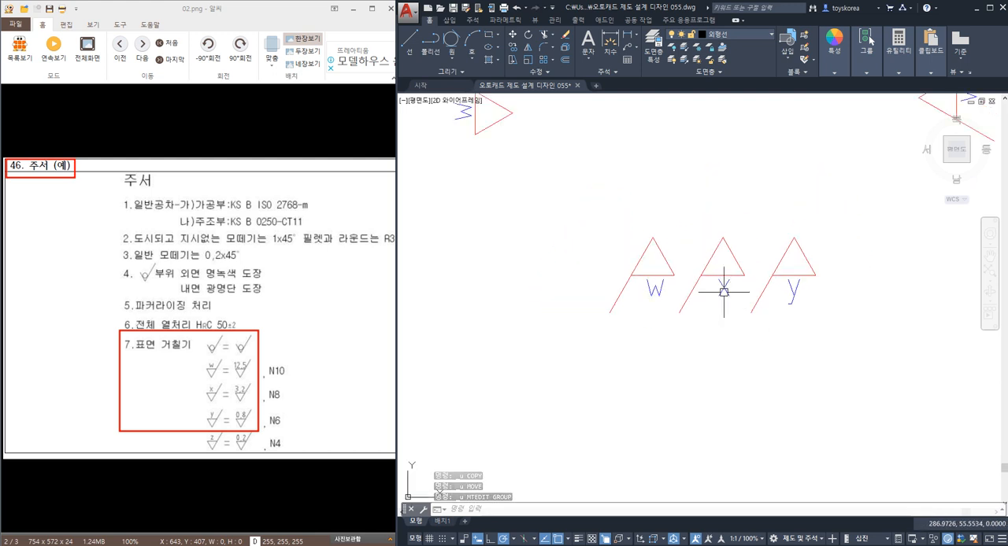
scroll(722, 290, "down", 6)
middle_click_drag(609, 293, 860, 297)
middle_click_drag(573, 308, 791, 311)
middle_click_drag(597, 324, 711, 344)
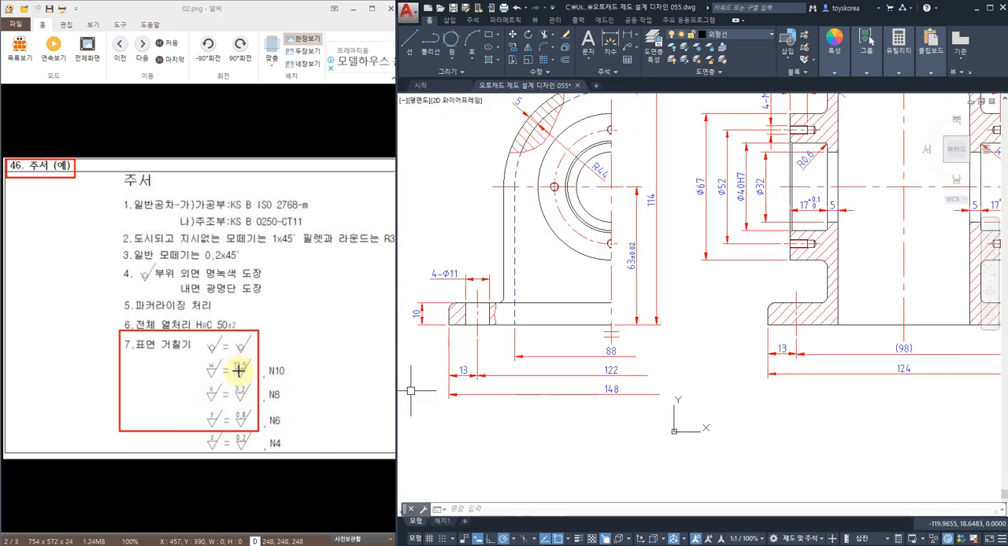
Examine the ⌀40H7 bearing bore dimension and its tolerance class in the sectioned front view.
middle_click_drag(826, 268, 786, 322)
scroll(695, 236, "up", 4)
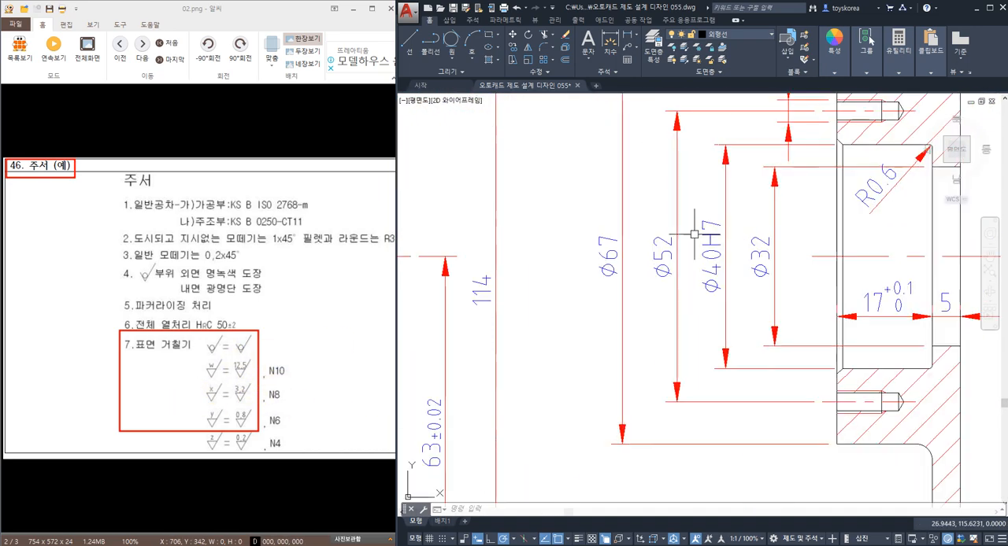
middle_click_drag(695, 236, 620, 266)
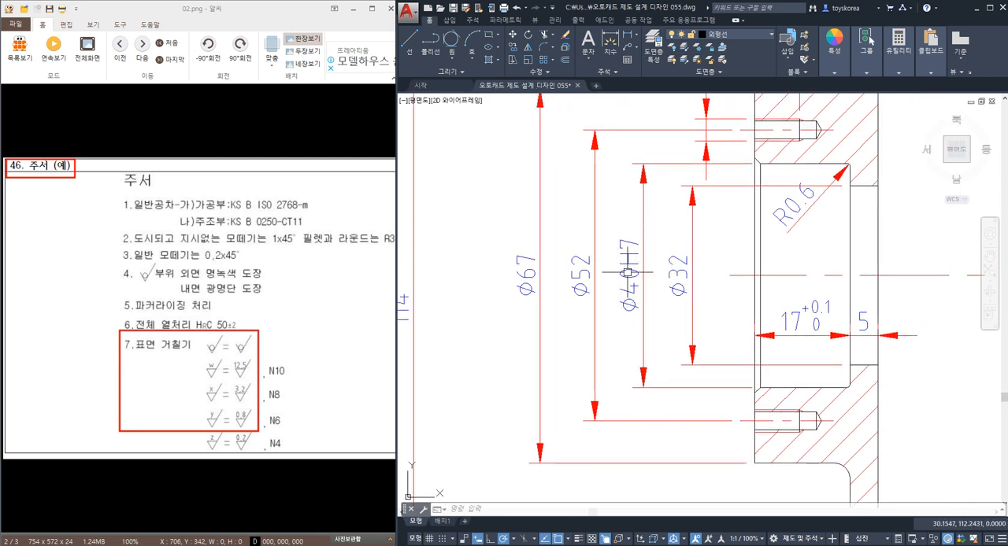
scroll(631, 251, "up", 4)
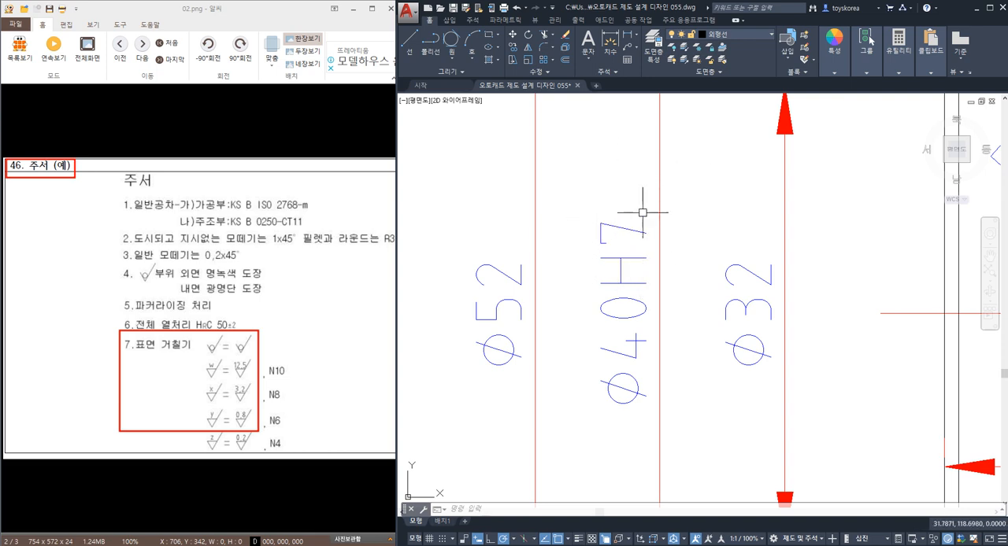
scroll(621, 248, "down", 2)
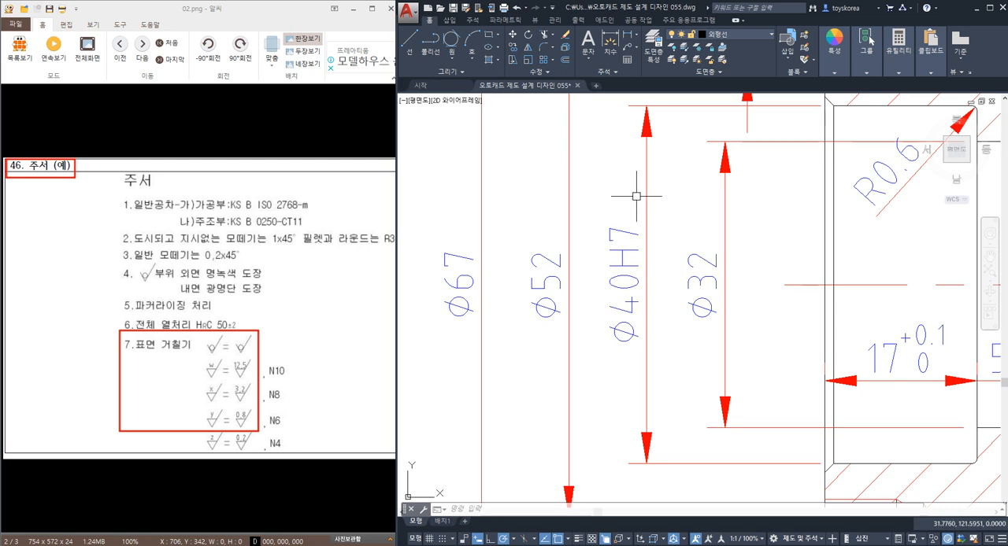
scroll(634, 194, "down", 4)
scroll(630, 194, "up", 2)
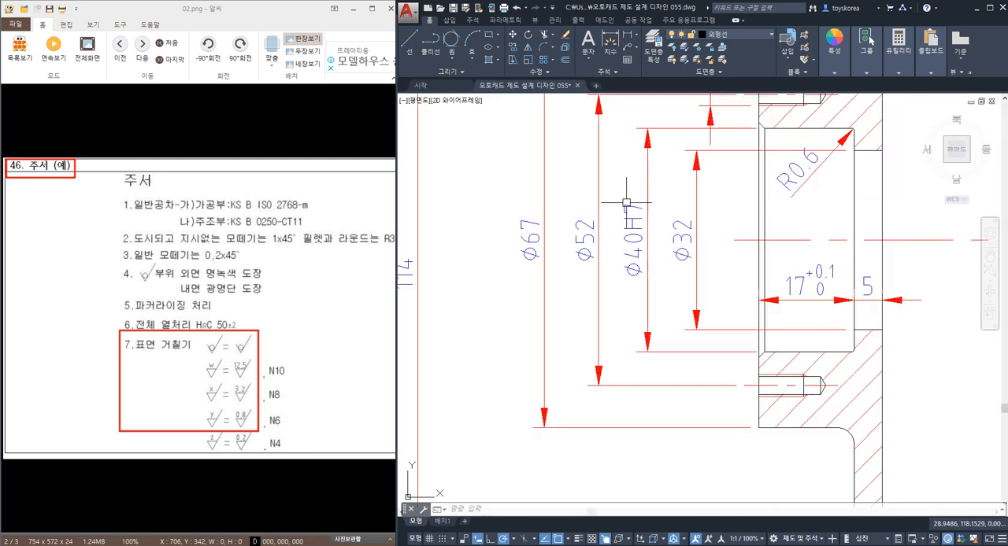
scroll(621, 259, "up", 3)
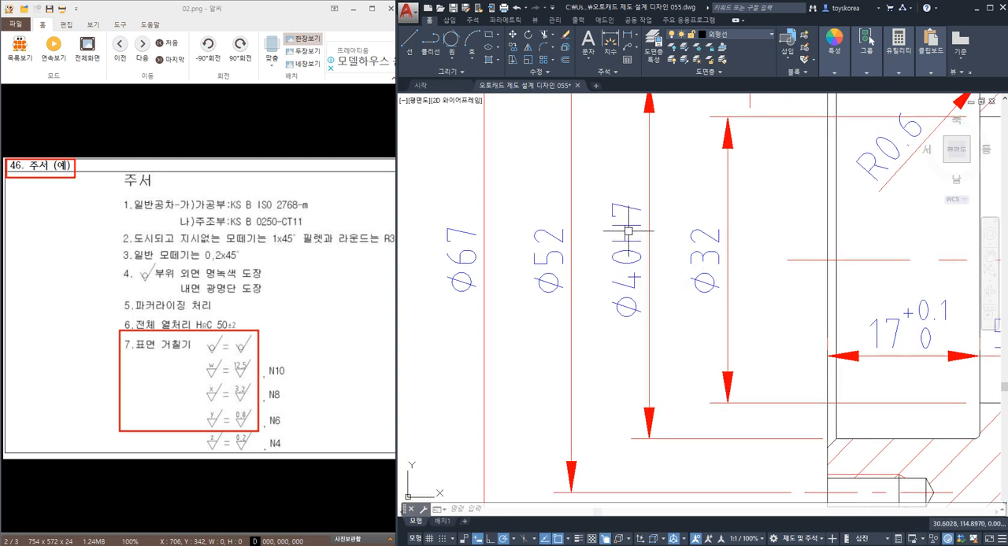
scroll(629, 231, "down", 5)
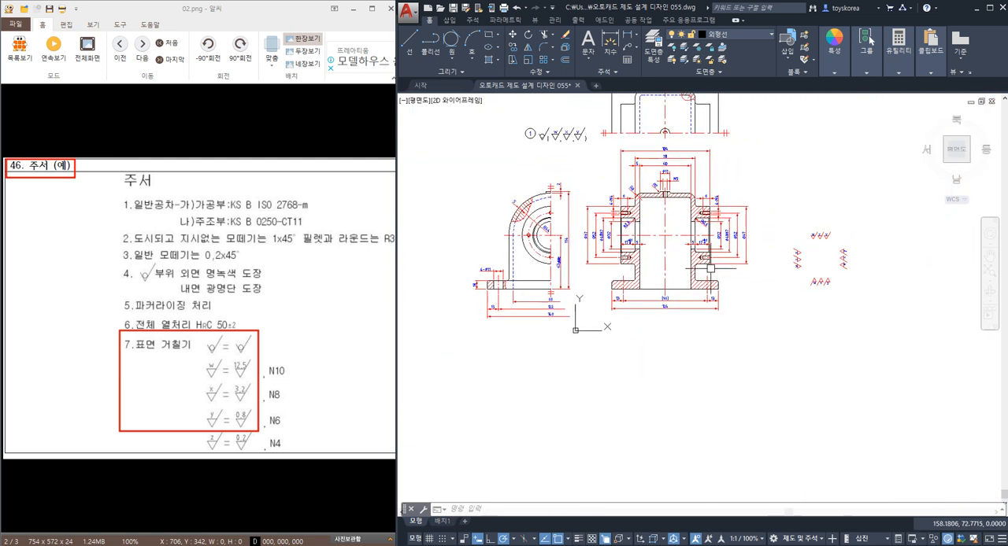
Identify the bottom edge line of the housing base in the sectioned front view, leaving it deselected.
scroll(817, 256, "up", 5)
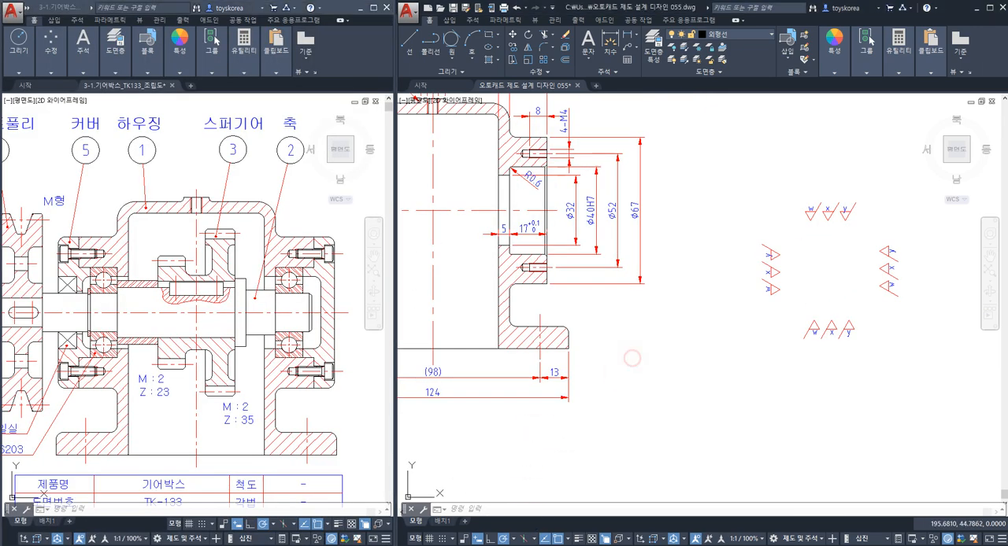
key("ctrl+z")
key("Escape")
key("Escape")
middle_click_drag(492, 330, 646, 304)
left_click(648, 302)
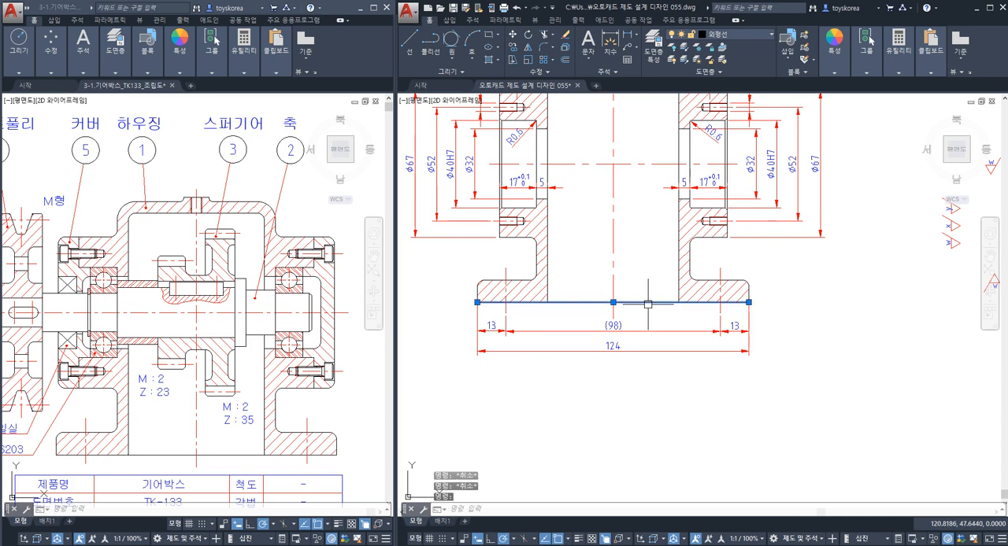
key("Escape")
left_click(648, 303)
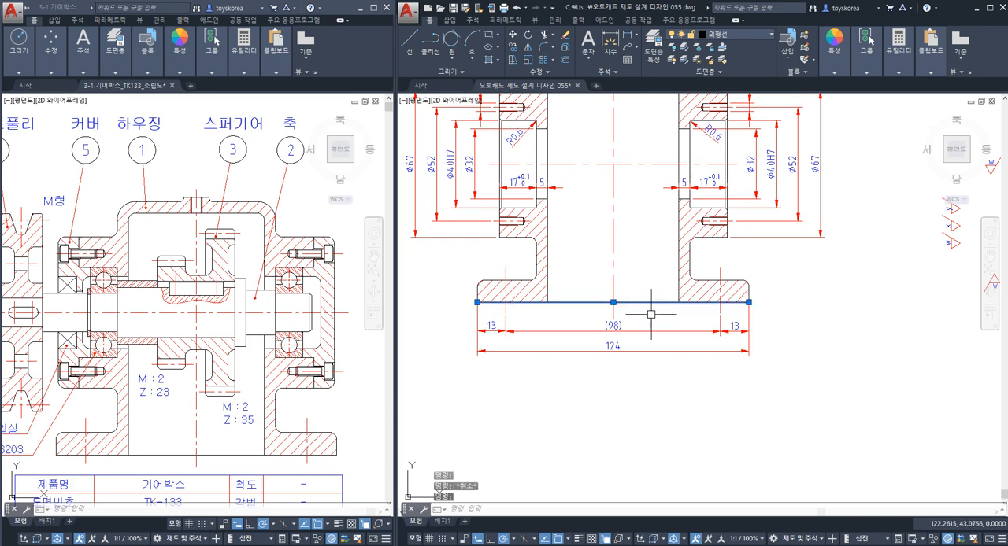
key("Escape")
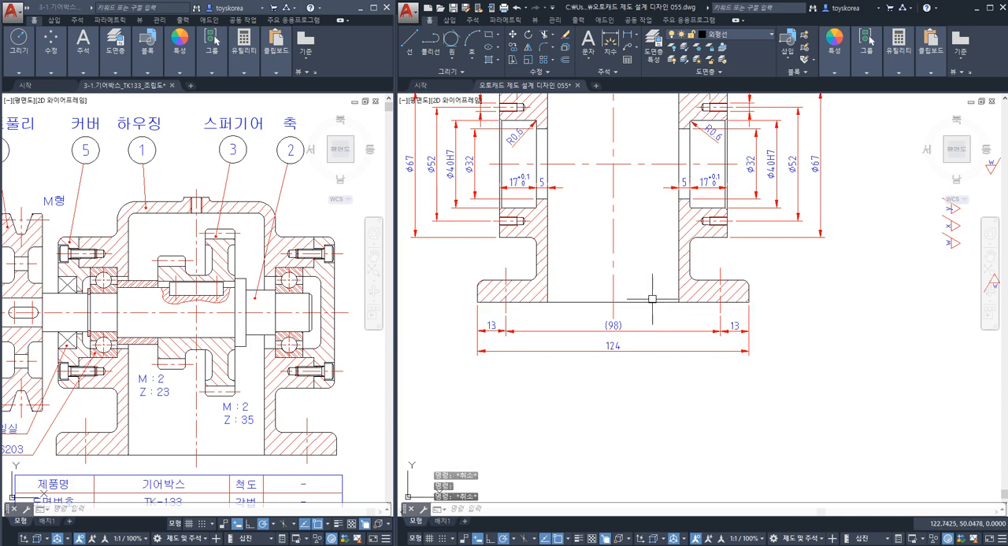
Copy the inverted x roughness symbol from its apex onto the bottom edge of the housing base in the sectioned front view.
middle_click_drag(840, 316, 619, 369)
scroll(789, 334, "up", 4)
left_click(809, 376)
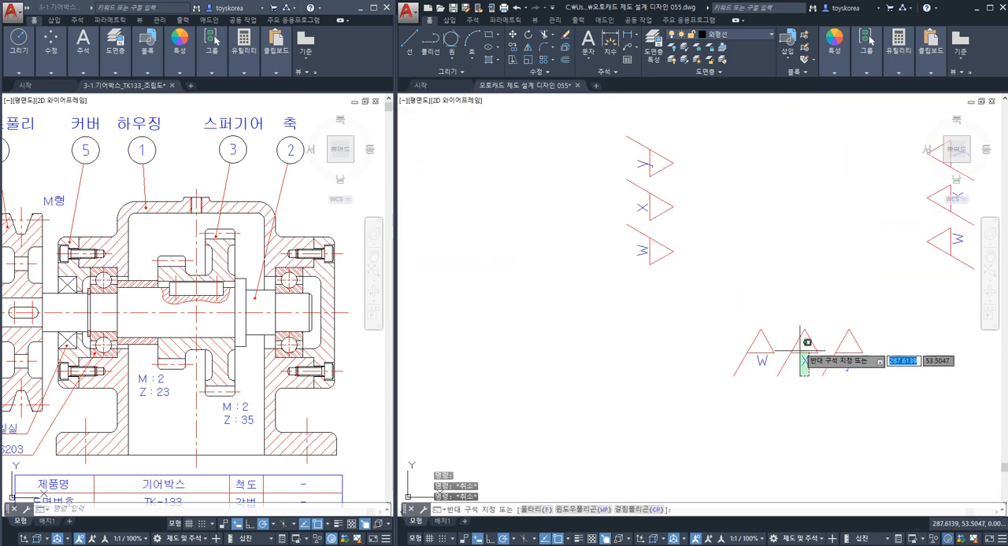
left_click(801, 354)
type("co")
key("Return")
left_click(794, 340)
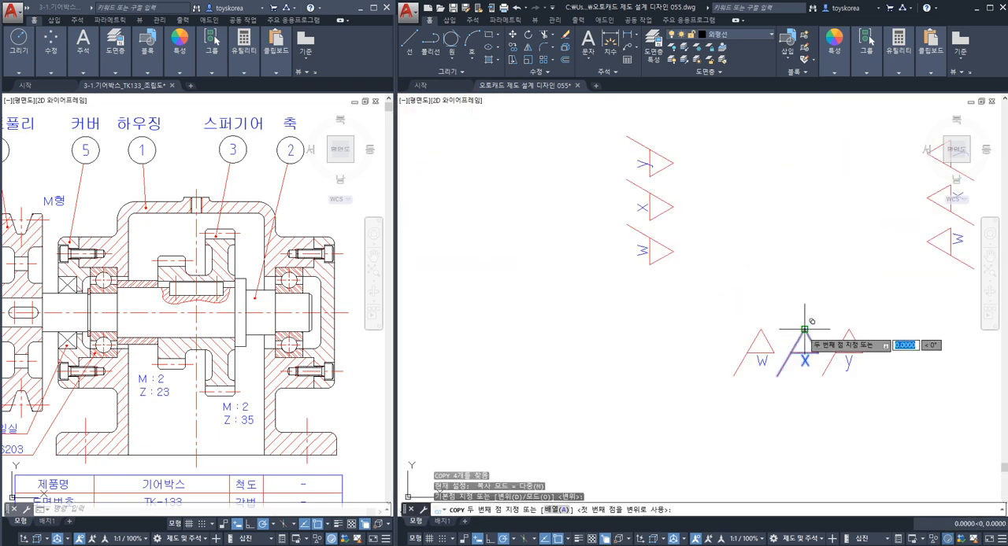
scroll(793, 338, "down", 4)
middle_click_drag(550, 374, 766, 333)
scroll(569, 349, "up", 4)
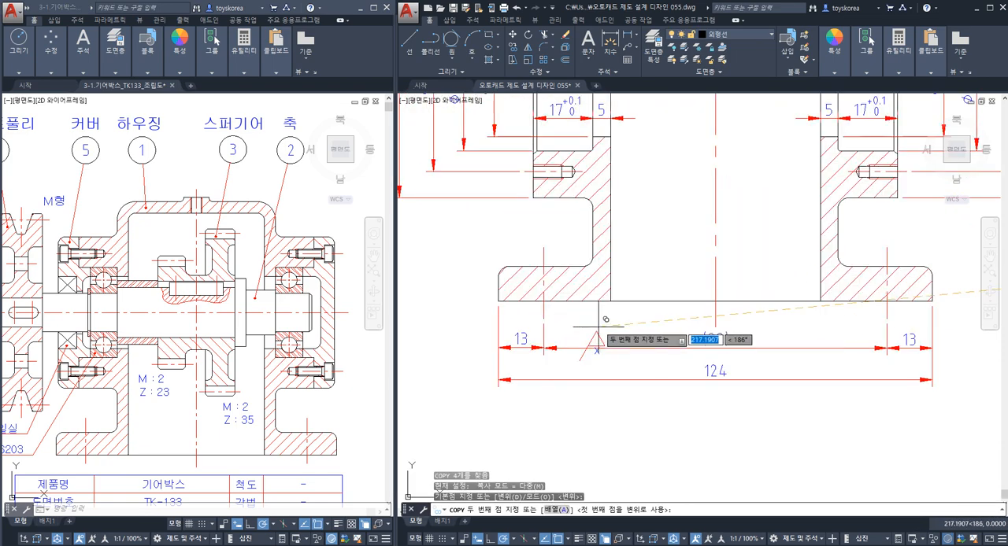
left_click(625, 301)
Place further copies on the side view's base bottom edge and on the lower extension line of the 10 dimension.
middle_click_drag(625, 303, 940, 308)
middle_click_drag(559, 349, 747, 344)
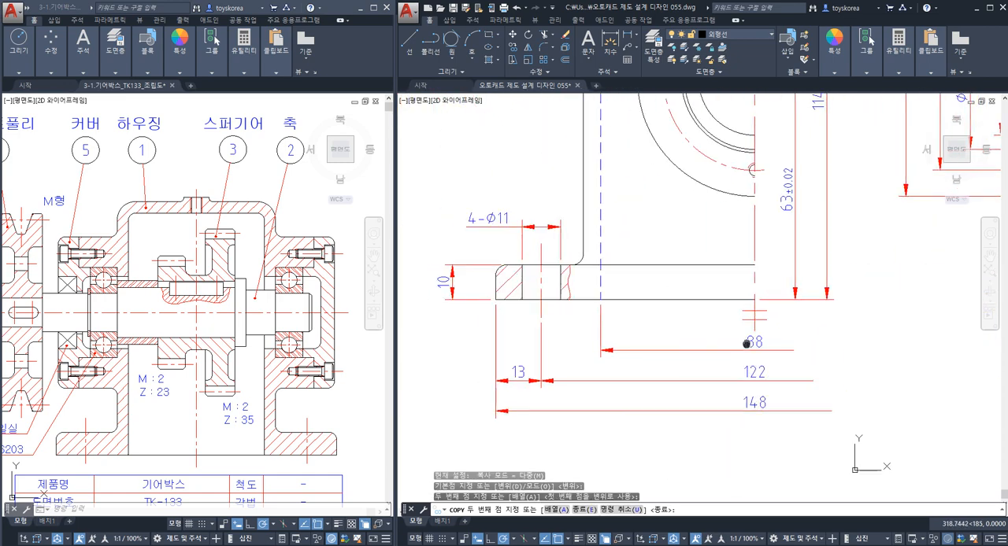
left_click(657, 301)
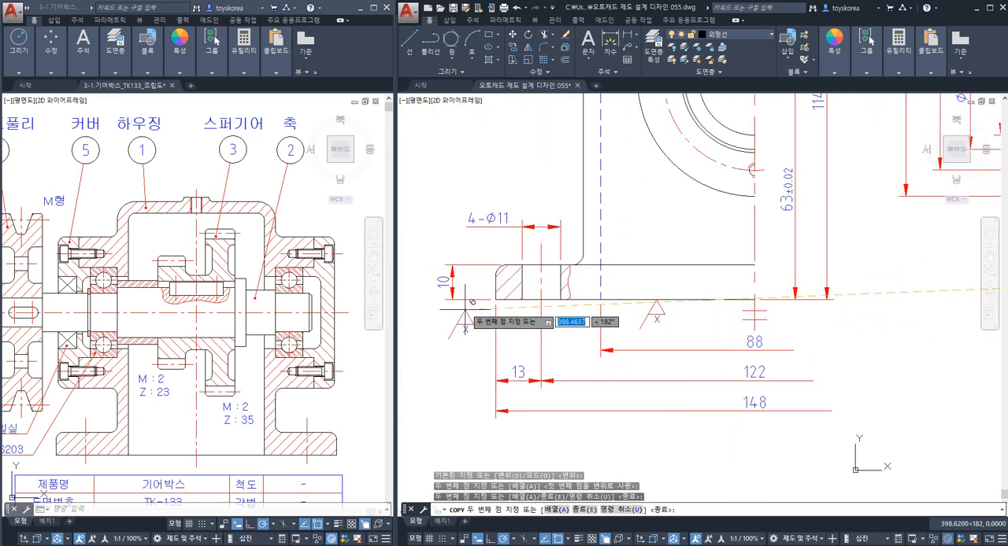
left_click(468, 301)
key("Escape")
scroll(513, 368, "down", 4)
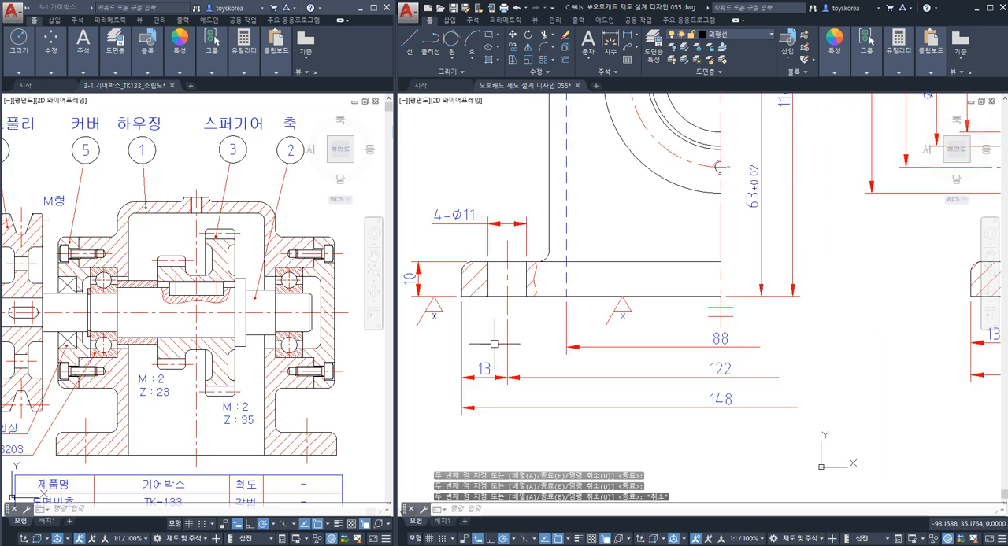
Compare the x symbol on the 10 dimension's extension line with the one on the base's bottom edge in the side view.
scroll(476, 341, "up", 3)
left_click(472, 342)
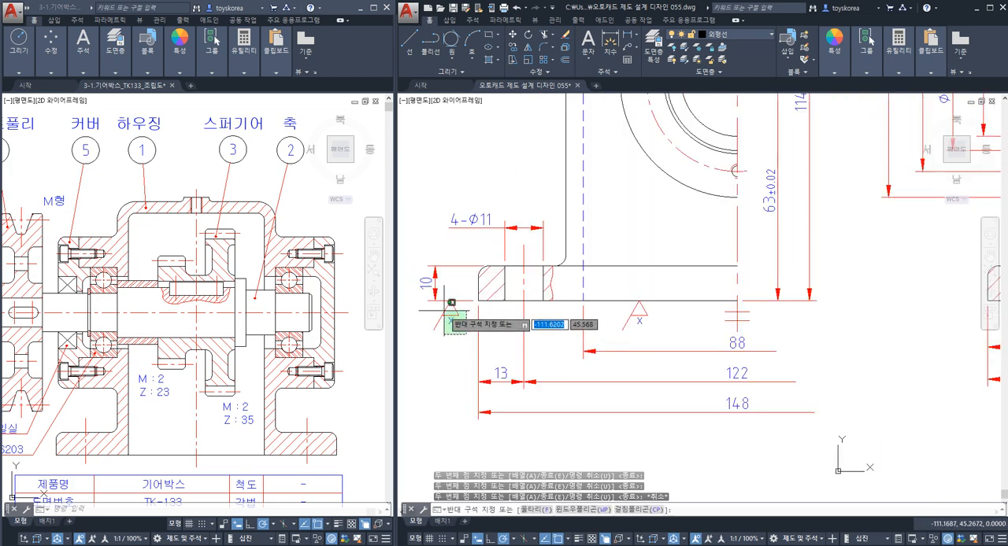
left_click(433, 309)
key("Escape")
left_click(463, 336)
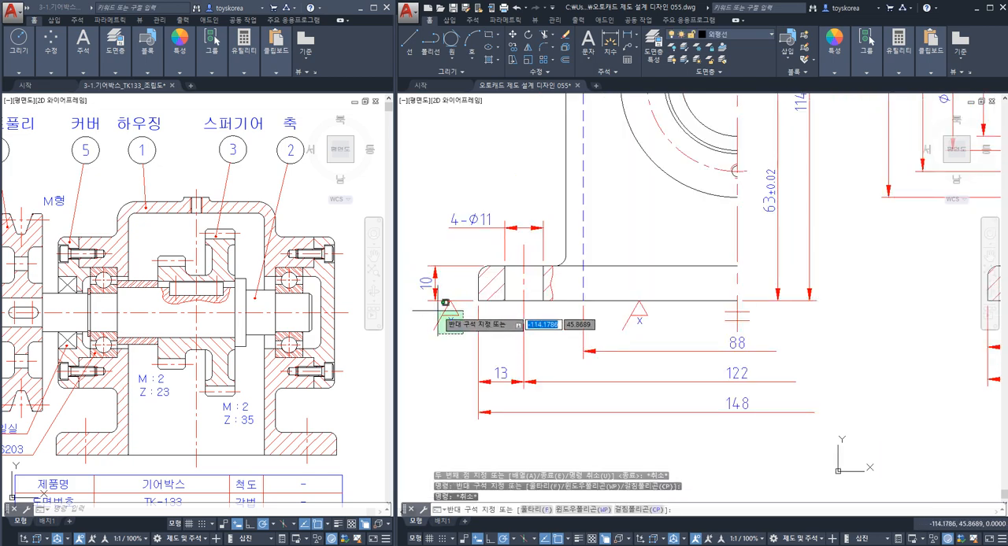
left_click(436, 310)
key("Escape")
left_click(661, 337)
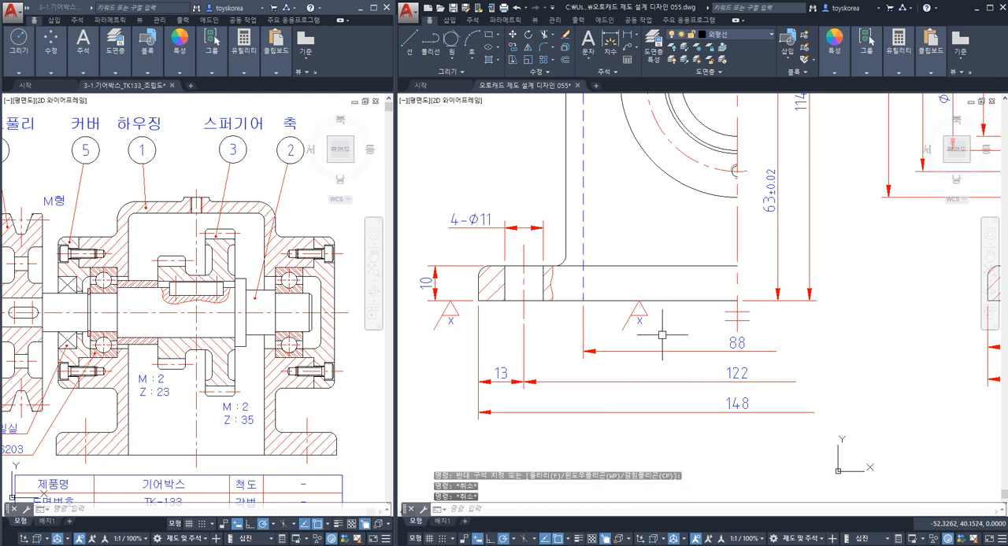
left_click(619, 311)
key("Escape")
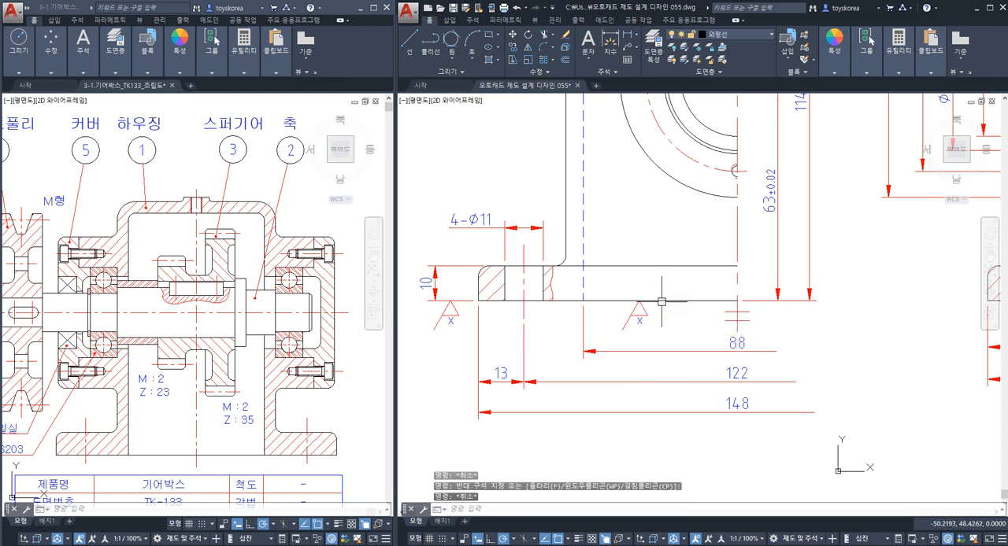
Identify the base's bottom edge line and the x symbol's contact with the 10 dimension's extension line in the side view.
left_click(662, 300)
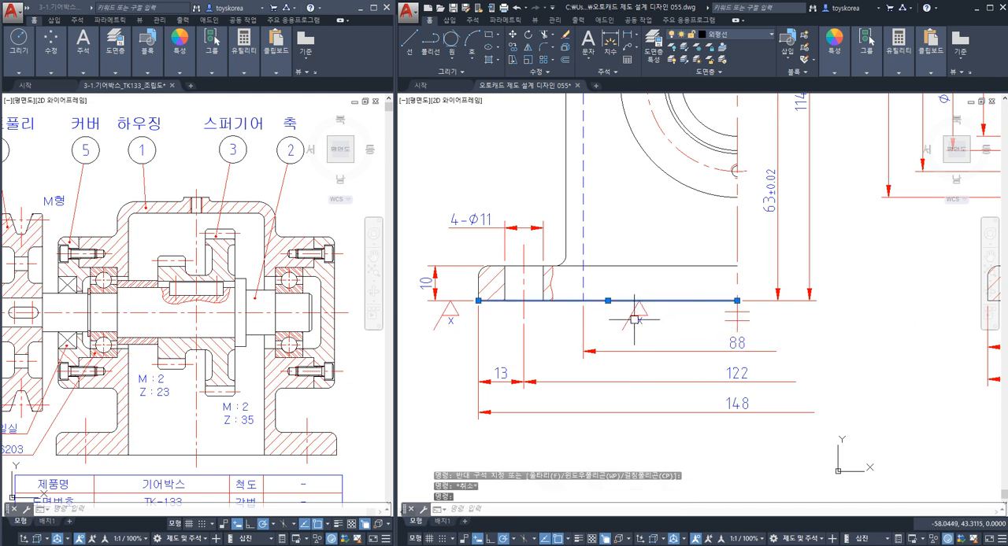
key("Escape")
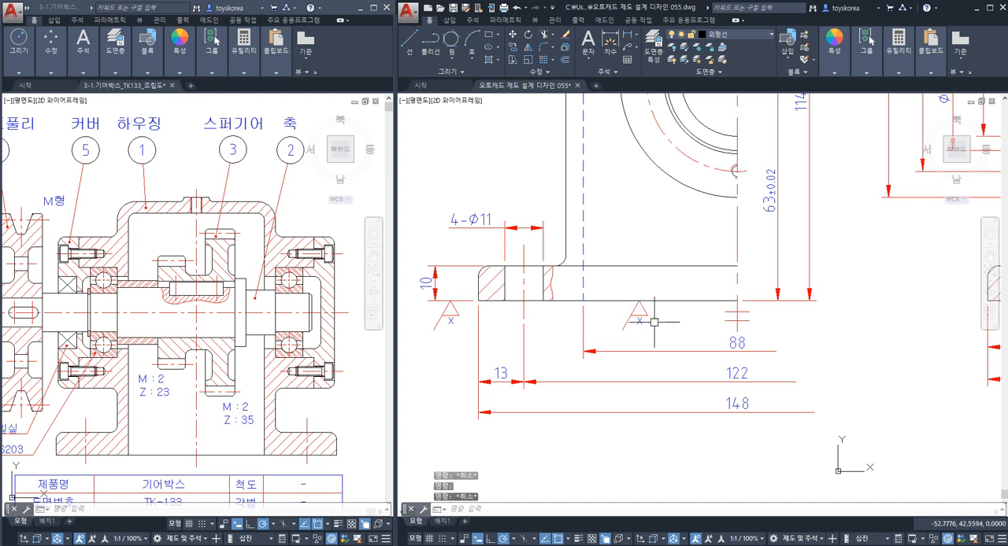
left_click(449, 302)
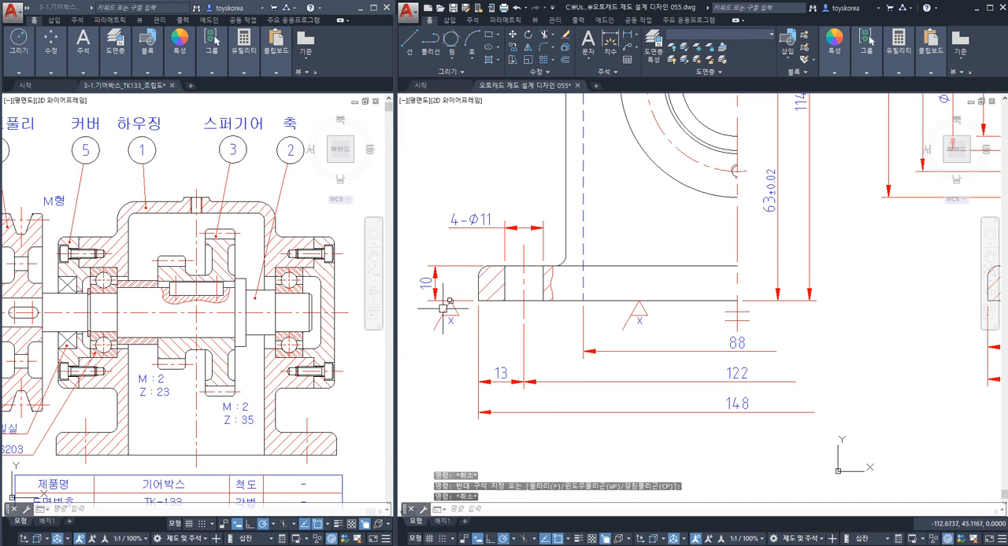
key("Escape")
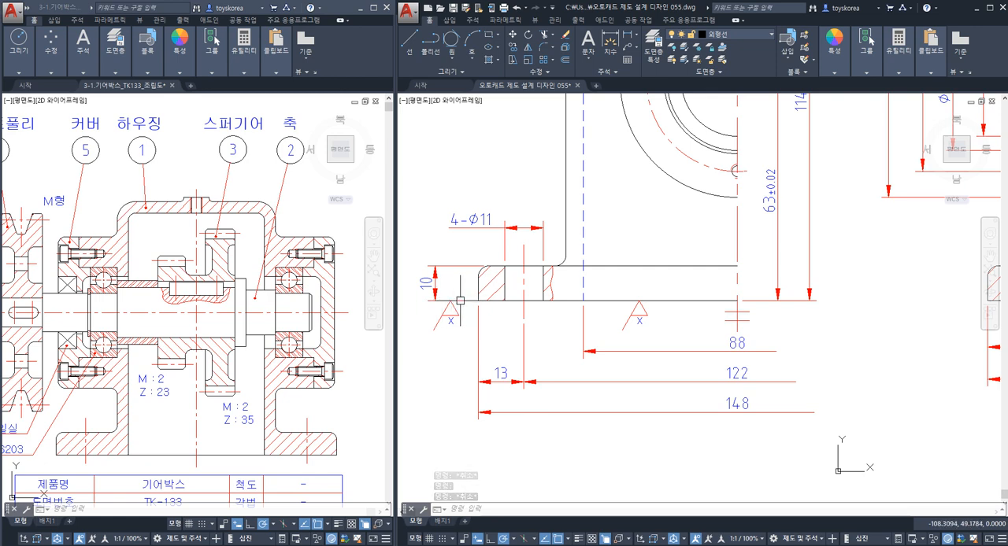
Examine the placement of both x symbols under the side view's base once more, leaving them deselected.
left_click(653, 329)
key("Escape")
left_click(666, 330)
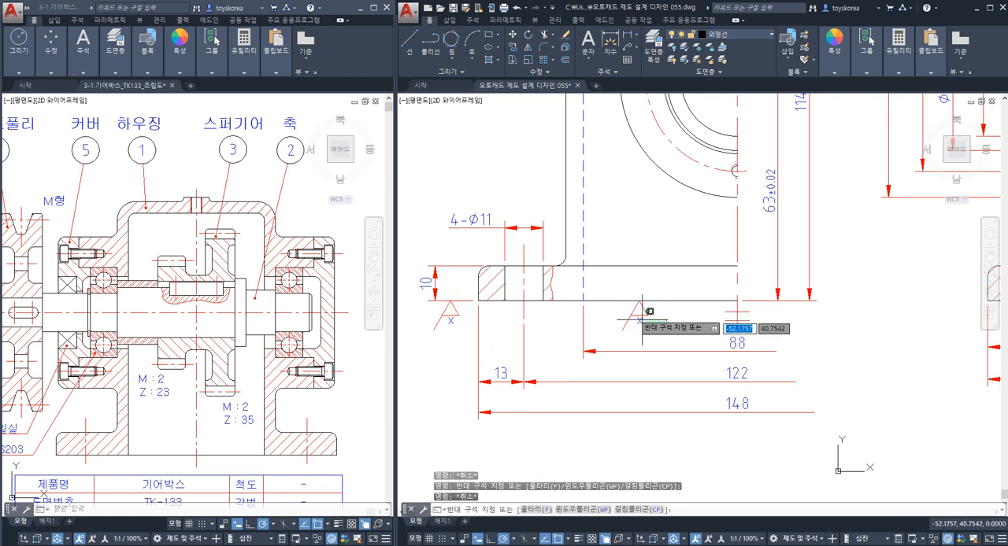
key("Escape")
left_click(461, 331)
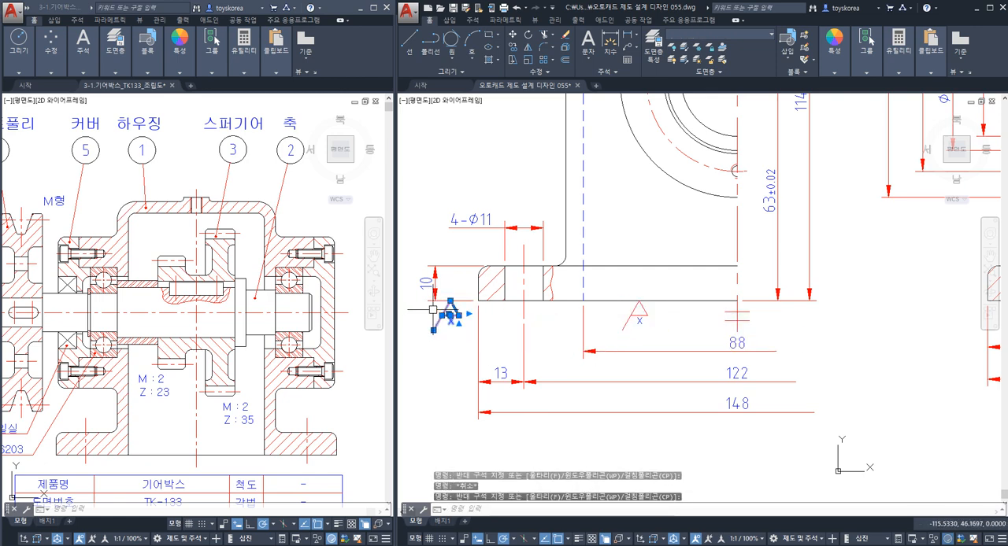
left_click(405, 288)
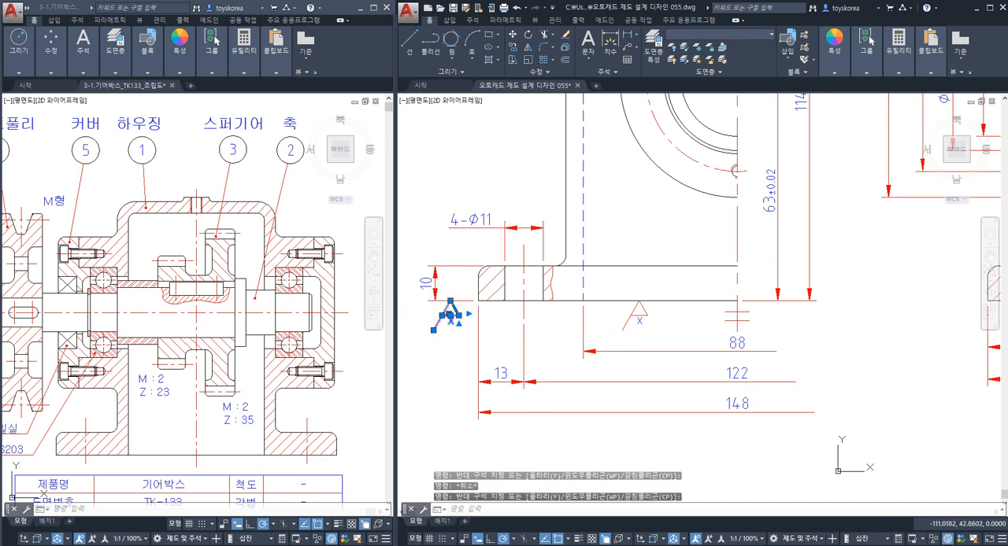
key("Escape")
left_click(650, 317)
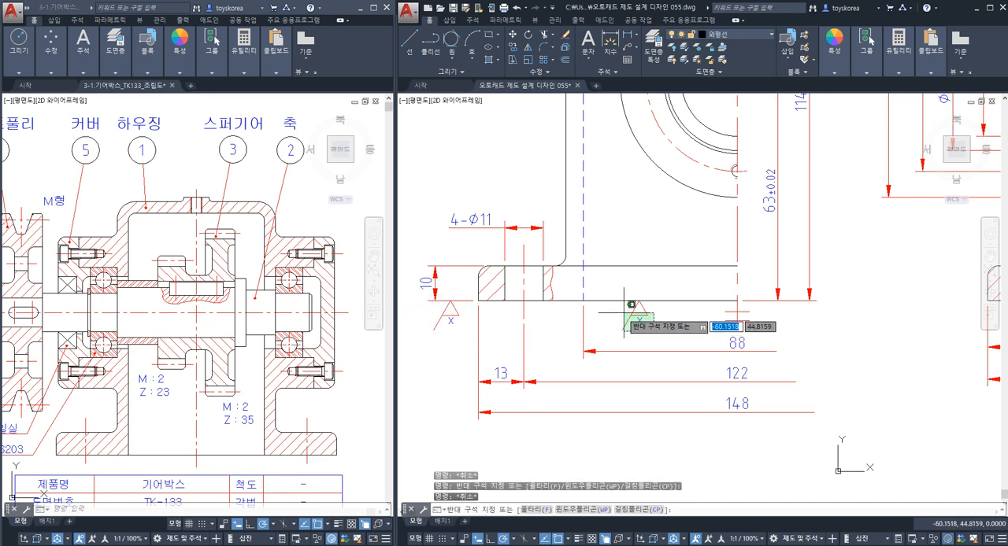
key("Escape")
left_click(652, 315)
left_click(636, 316)
key("Escape")
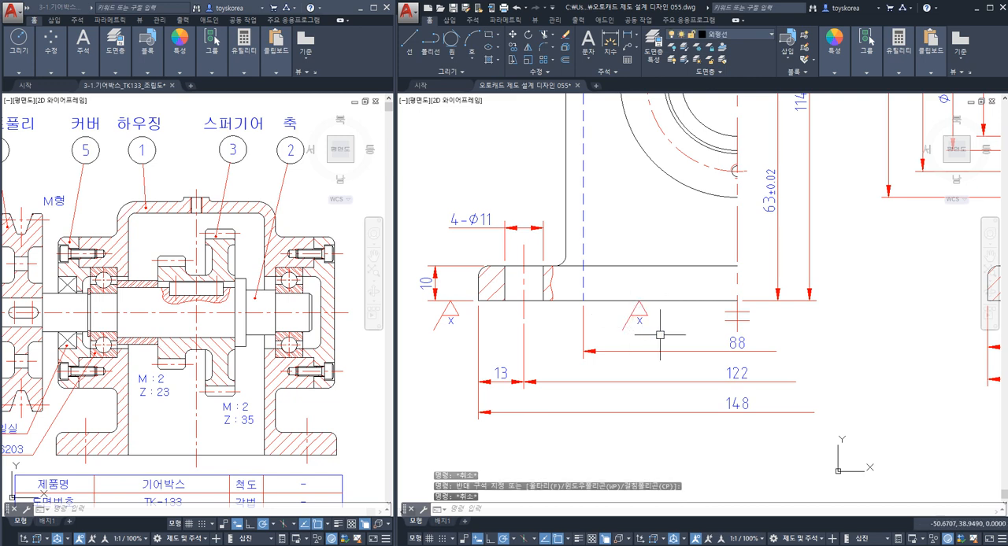
left_click(659, 335)
left_click(623, 315)
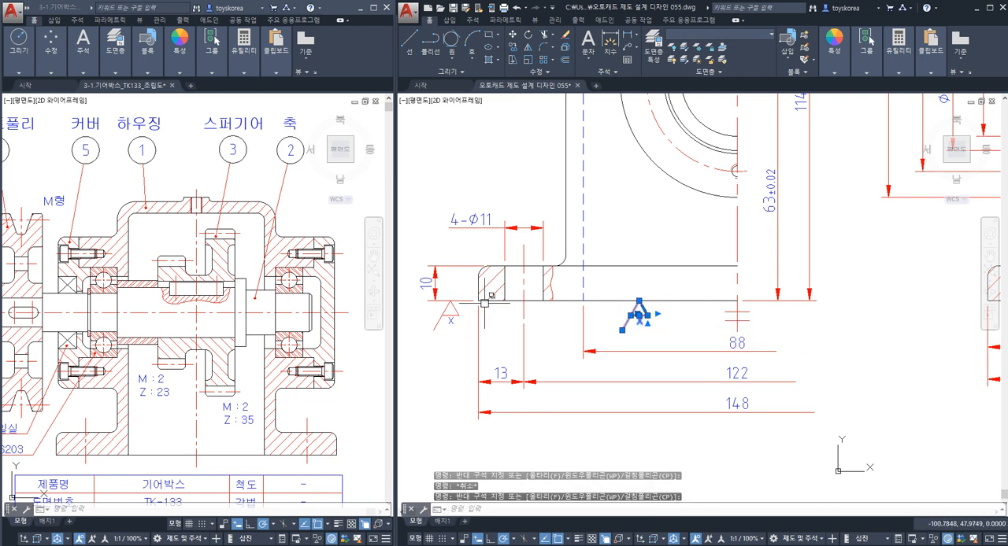
key("Escape")
Erase the x symbols from the base's bottom edge in the side view and in the sectioned front view.
left_click(652, 331)
left_click(619, 310)
type("e")
key("space")
middle_click_drag(760, 324, 451, 344)
scroll(820, 339, "up", 3)
left_click(820, 345)
left_click(777, 323)
type("e")
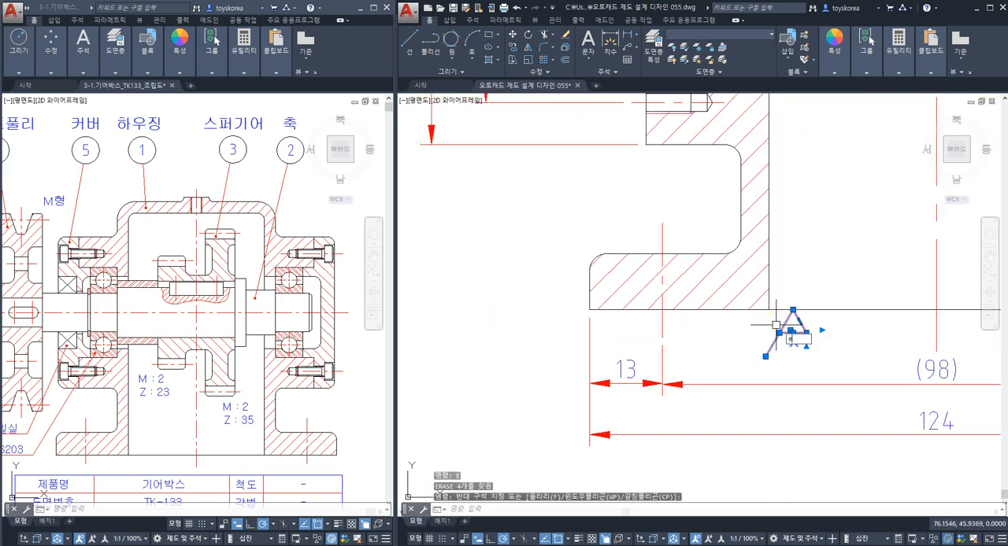
key("space")
Move the remaining x symbol along the extension line so its apex touches the 10 dimension's lower arrowhead.
scroll(714, 319, "down", 2)
mouse_move(607, 324)
middle_mouse_down()
mouse_move(998, 335)
mouse_move(648, 324)
middle_mouse_up()
scroll(647, 323, "up", 2)
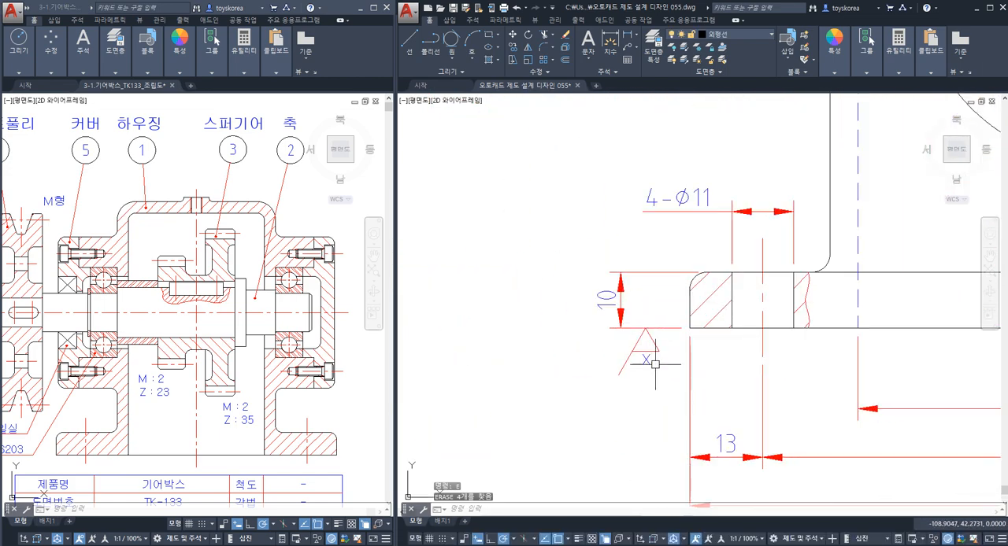
left_click(655, 368)
left_click(625, 341)
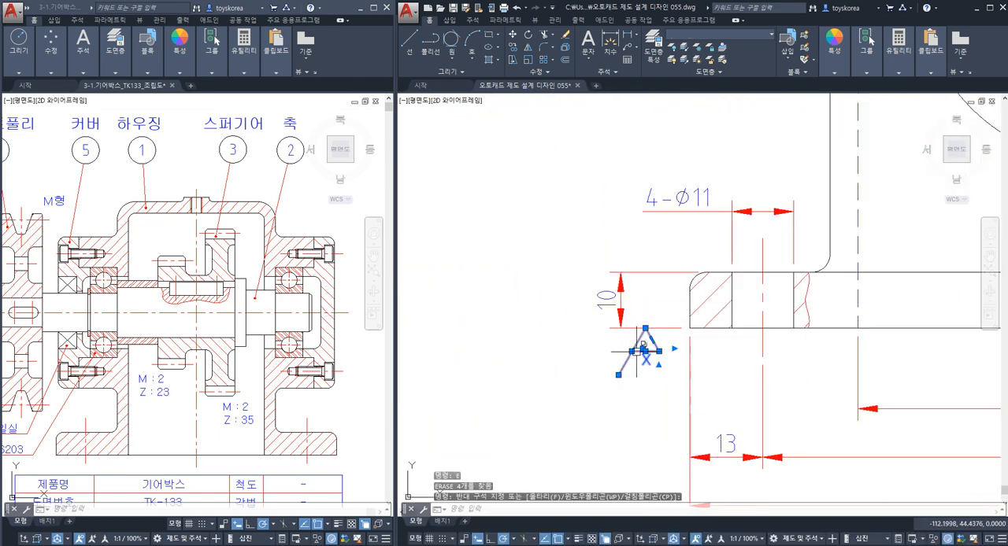
type("m")
key("space")
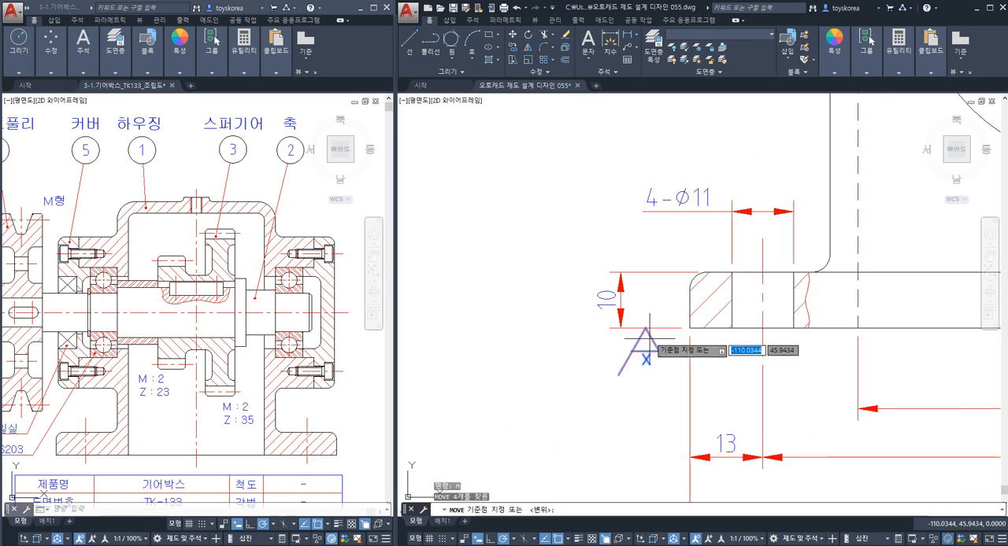
left_click(645, 328)
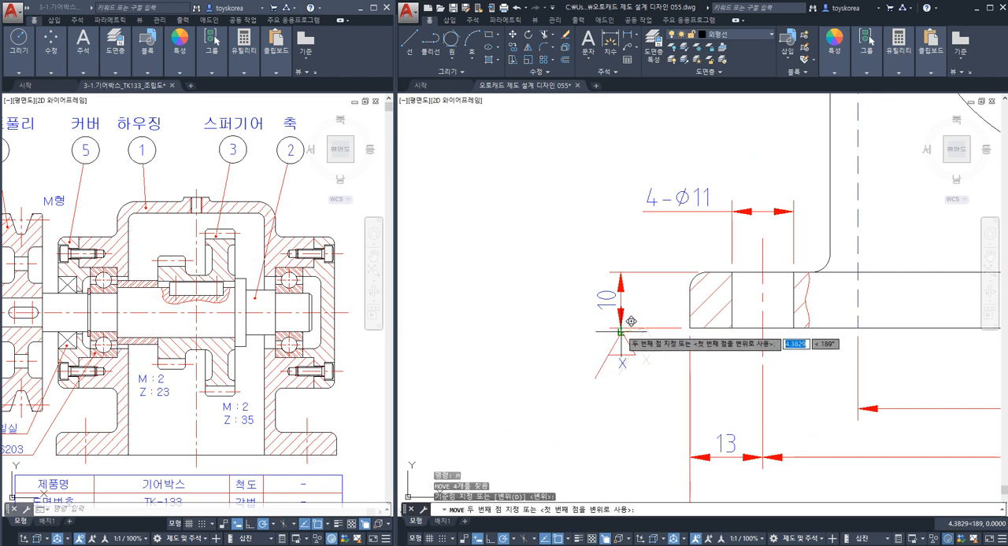
key("Escape")
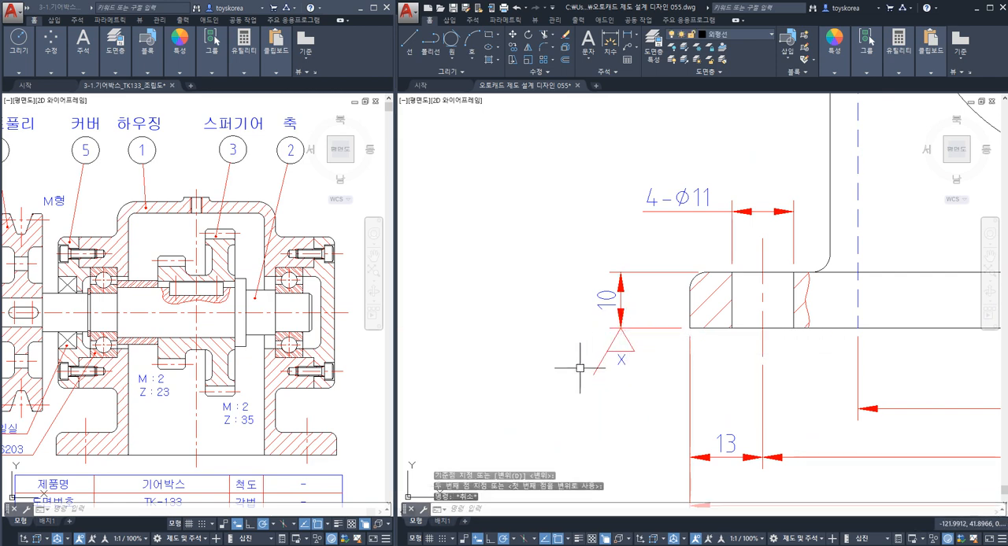
Try moving the x symbol along the extension line away from the arrowhead, and undo the move.
left_click(635, 348)
left_click(614, 383)
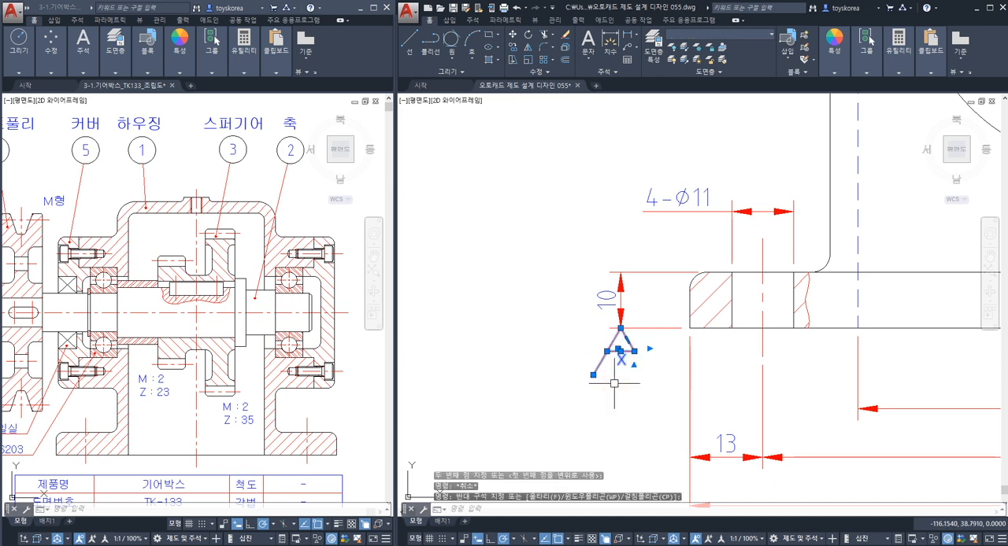
key("Escape")
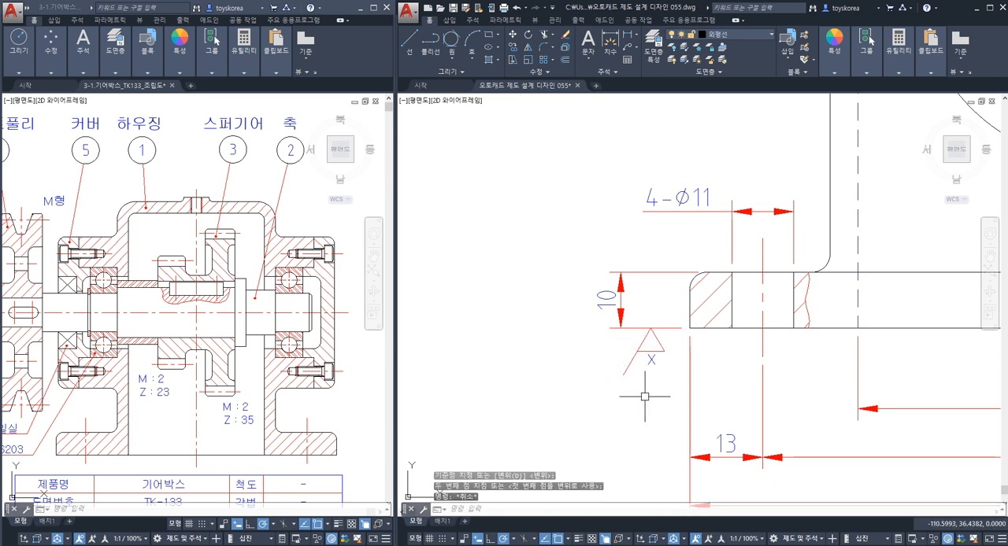
type("u")
key("Return")
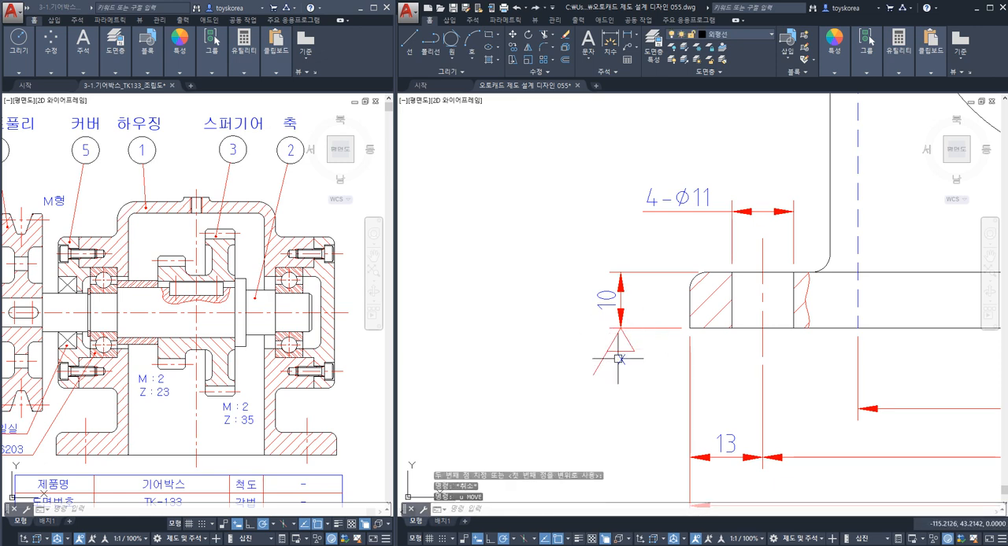
Move the x symbol along the 10 dimension's lower extension line to between the arrowhead and the base's corner.
left_click(642, 375)
left_click(596, 338)
type("m")
key("Return")
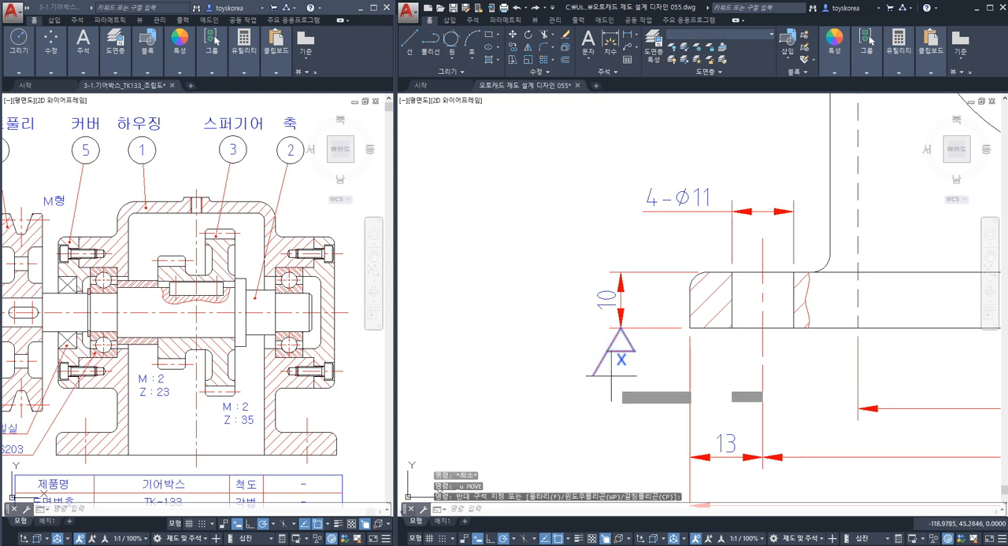
left_click(620, 389)
key("Escape")
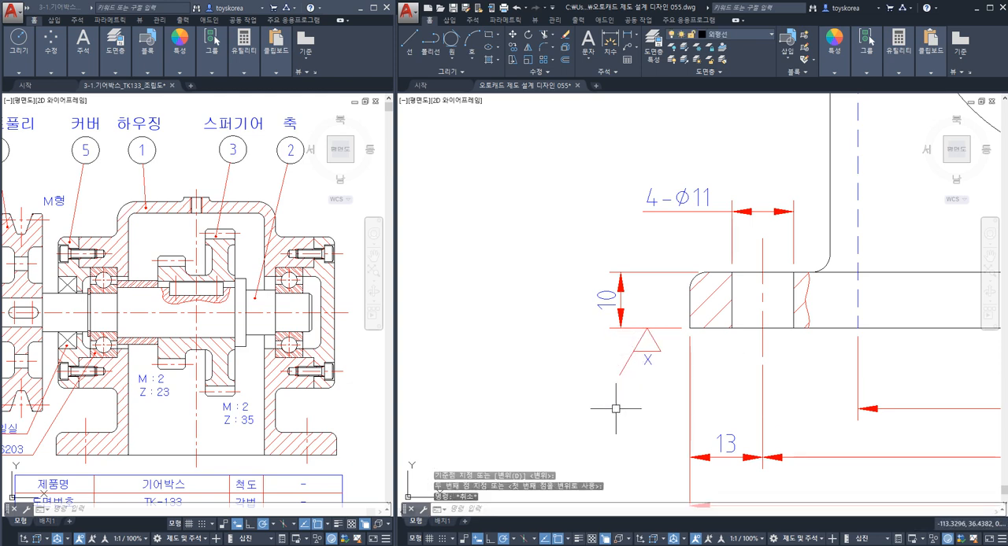
Examine the outer face line of the left bearing flange in the sectioned front view.
scroll(623, 382, "down", 4)
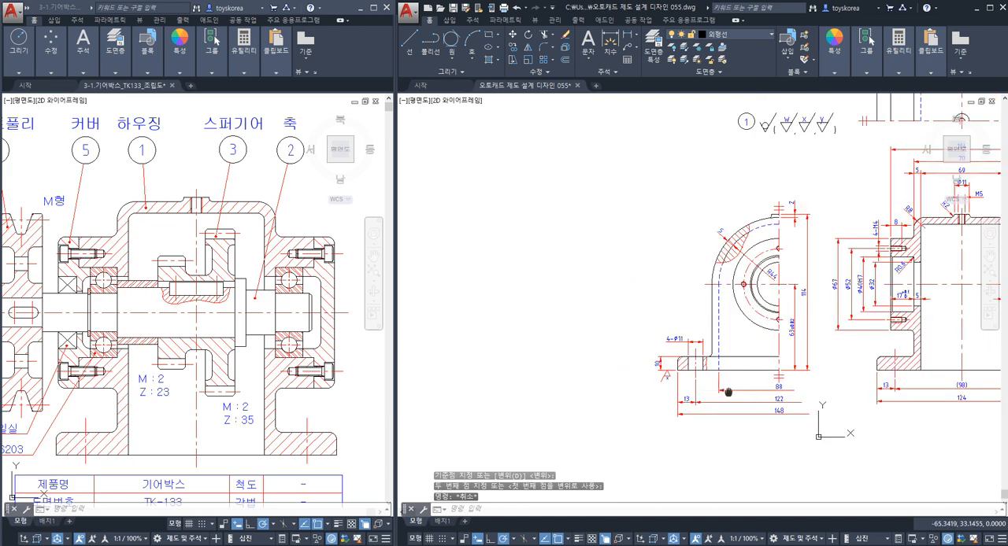
scroll(587, 385, "up", 2)
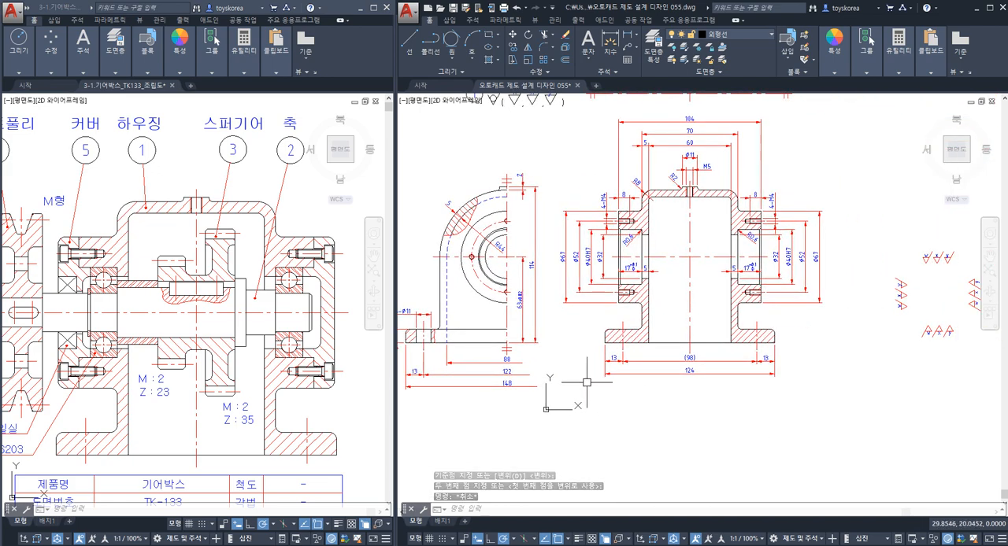
middle_click_drag(621, 303, 606, 350)
scroll(605, 350, "up", 5)
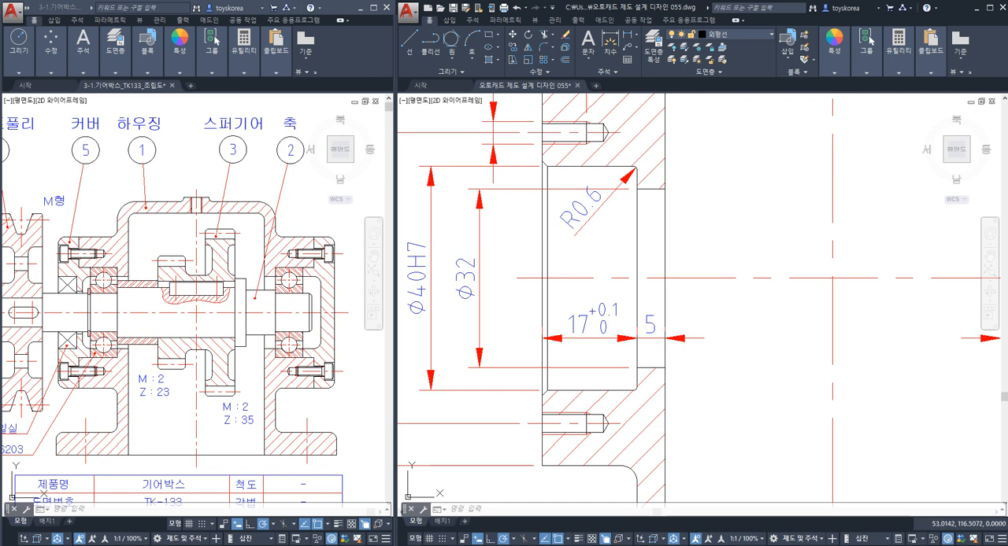
left_click(543, 251)
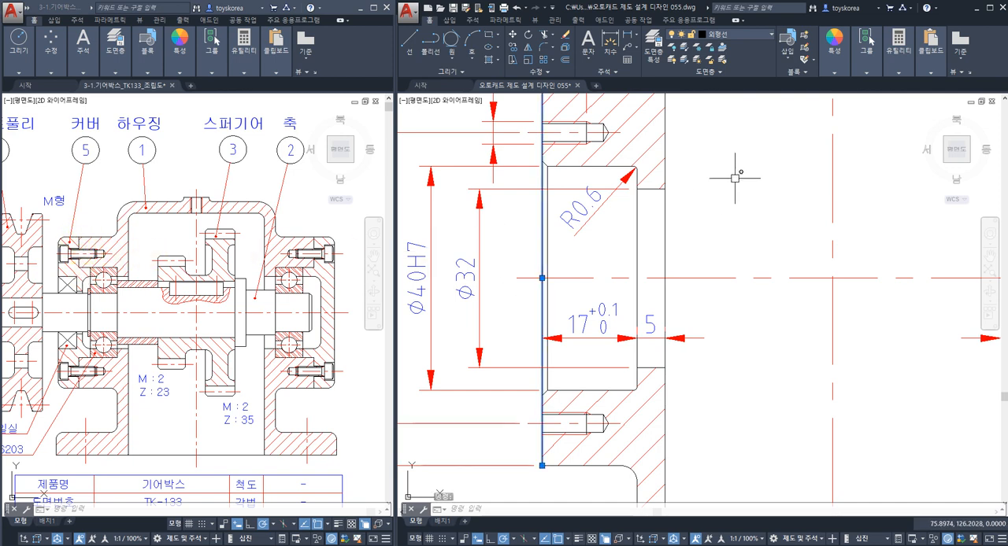
scroll(735, 178, "down", 4)
key("Escape")
Copy the rightward-pointing x roughness symbol by its apex onto the 104 dimension's left extension line, above the flange's 8 dimension.
middle_click_drag(809, 235, 669, 295)
mouse_move(813, 303)
middle_mouse_down()
mouse_move(724, 301)
mouse_move(591, 272)
middle_mouse_up()
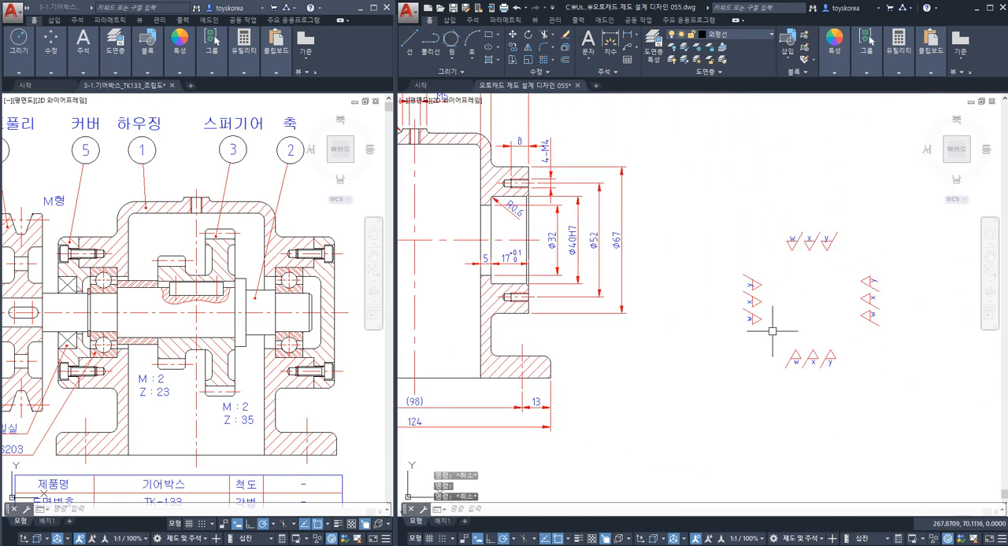
scroll(846, 306, "up", 5)
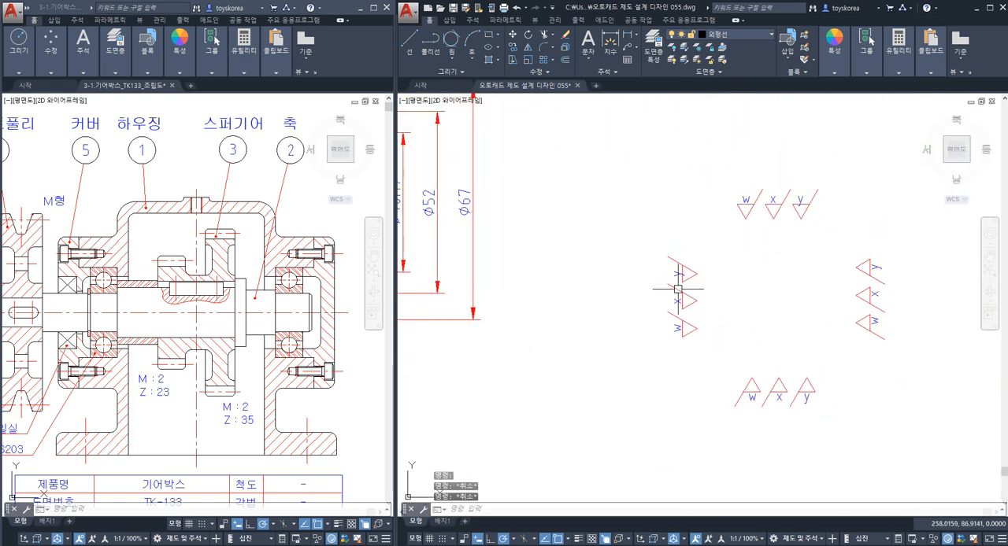
left_click(712, 322)
left_click(685, 301)
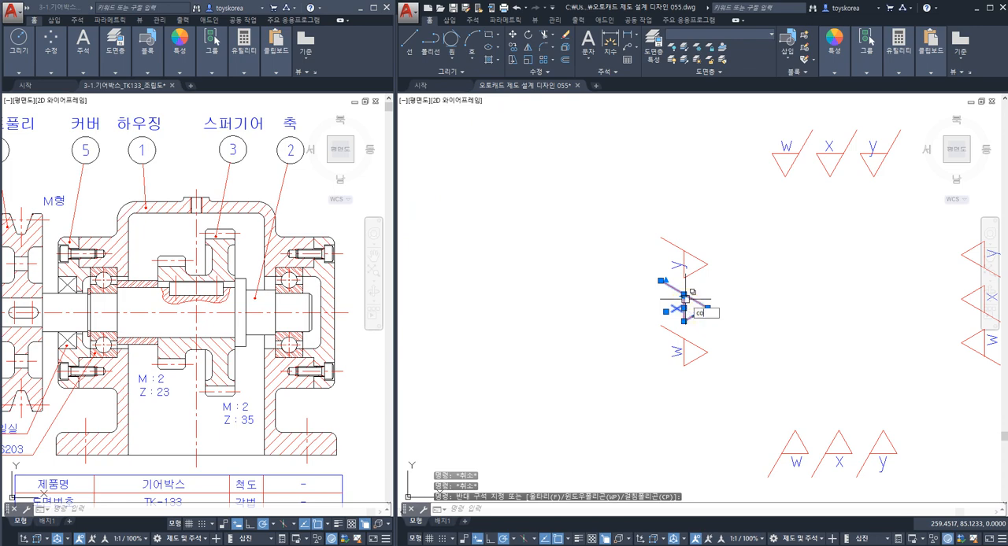
type("co")
key("Return")
left_click(683, 300)
scroll(682, 301, "down", 6)
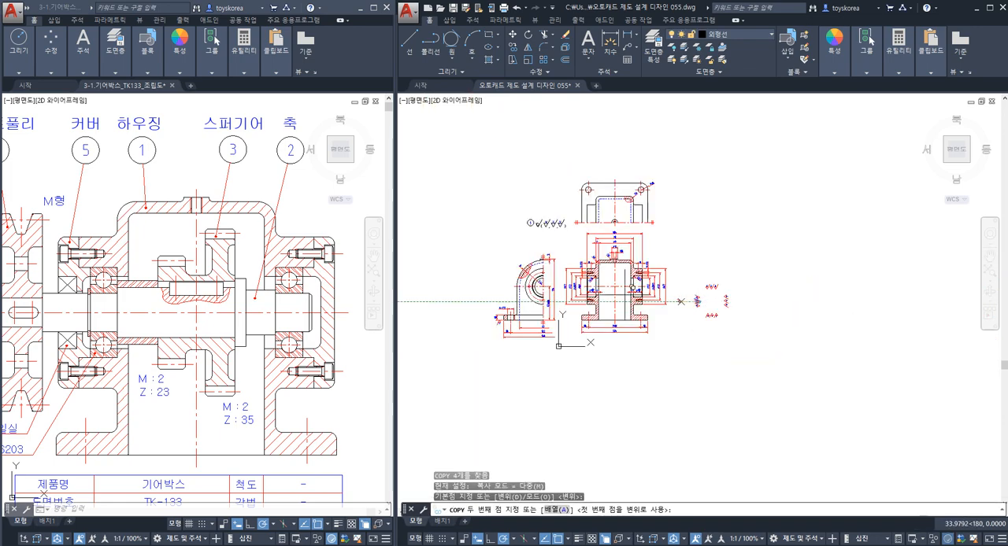
middle_click_drag(532, 259, 631, 266)
middle_click_drag(573, 236, 703, 271)
scroll(696, 272, "down", 2)
middle_click_drag(606, 271, 493, 252)
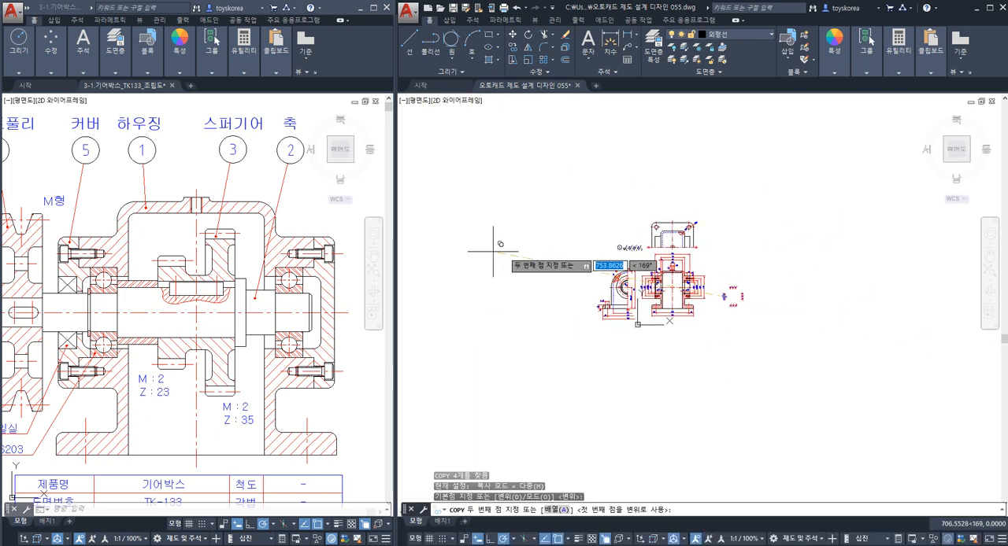
scroll(678, 303, "up", 10)
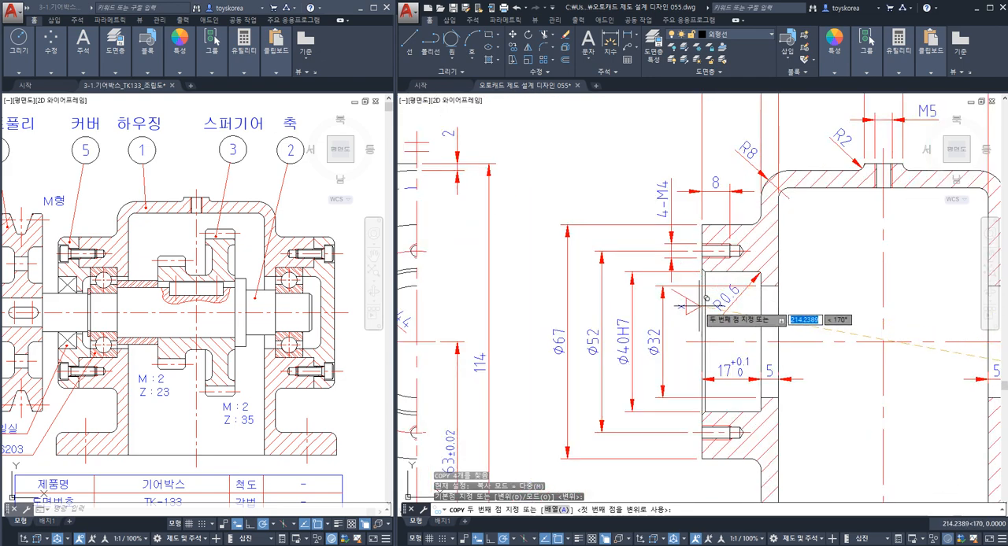
middle_click_drag(737, 211, 727, 327)
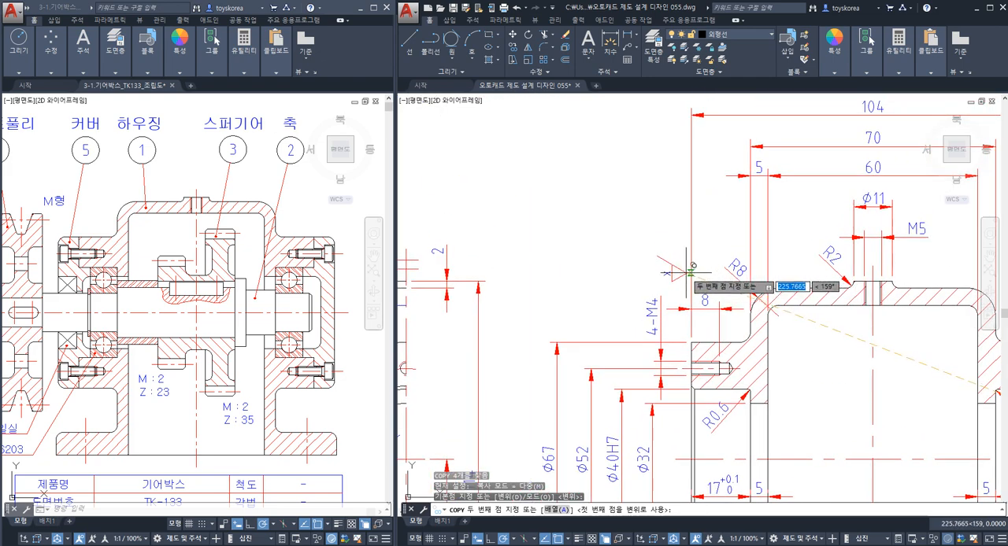
left_click(690, 264)
key("Escape")
Copy the leftward-pointing x roughness symbol by its apex onto the 104 dimension's right extension line, above the right flange.
scroll(696, 259, "down", 5)
middle_click_drag(802, 258, 720, 258)
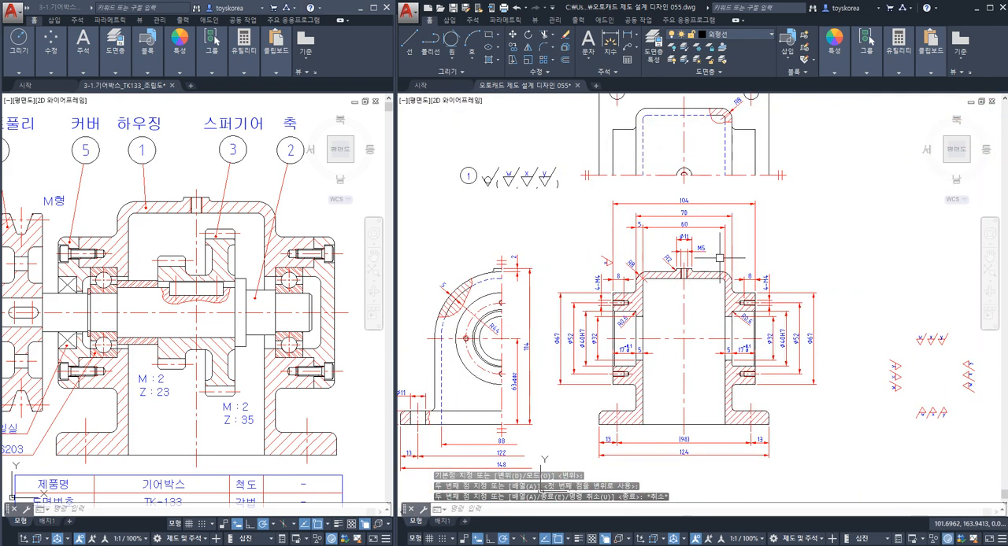
scroll(721, 257, "up", 3)
middle_click_drag(858, 333, 592, 273)
middle_click_drag(849, 398, 742, 334)
scroll(777, 313, "up", 3)
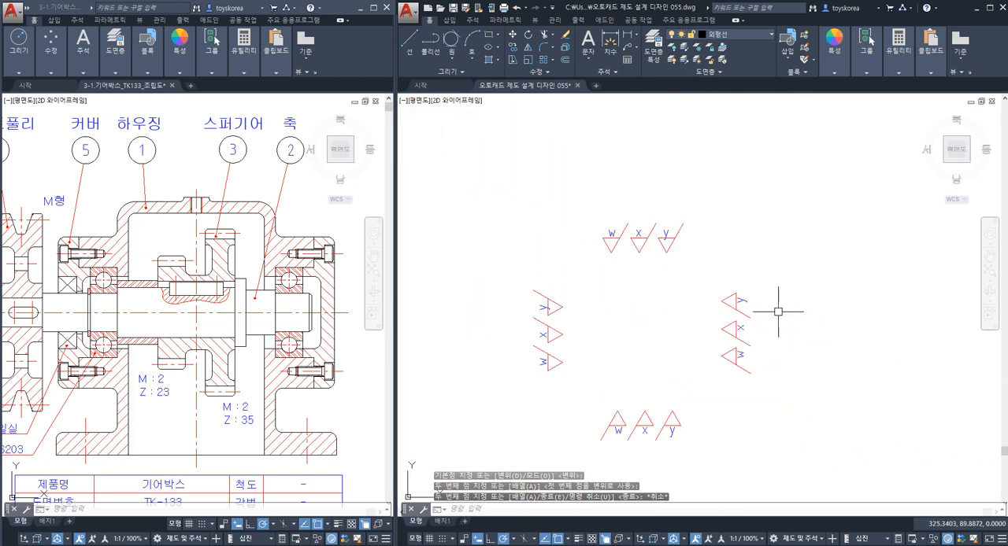
scroll(766, 330, "up", 2)
key("space")
left_click(744, 346)
left_click(695, 327)
key("space")
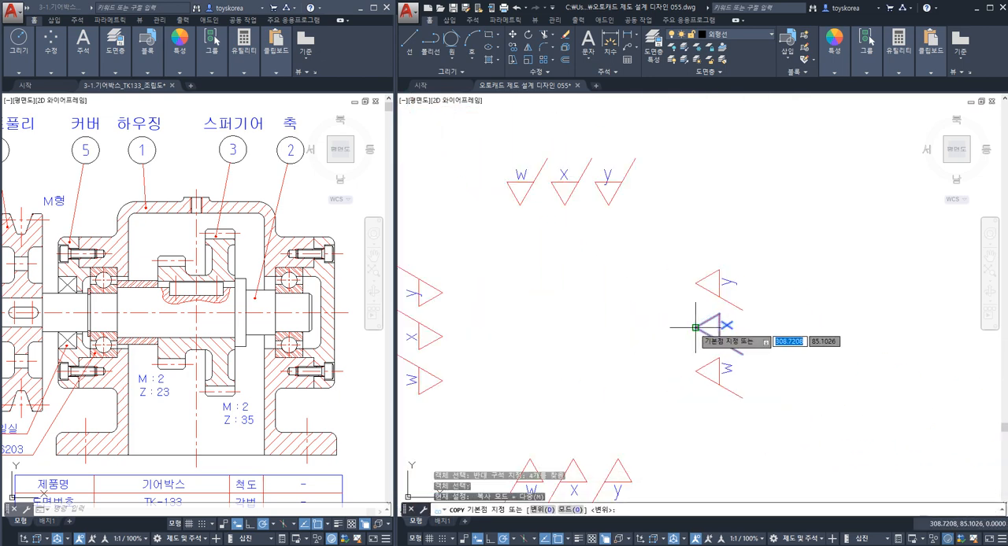
left_click(695, 327)
scroll(697, 328, "down", 8)
middle_click_drag(564, 290, 690, 315)
scroll(683, 278, "up", 4)
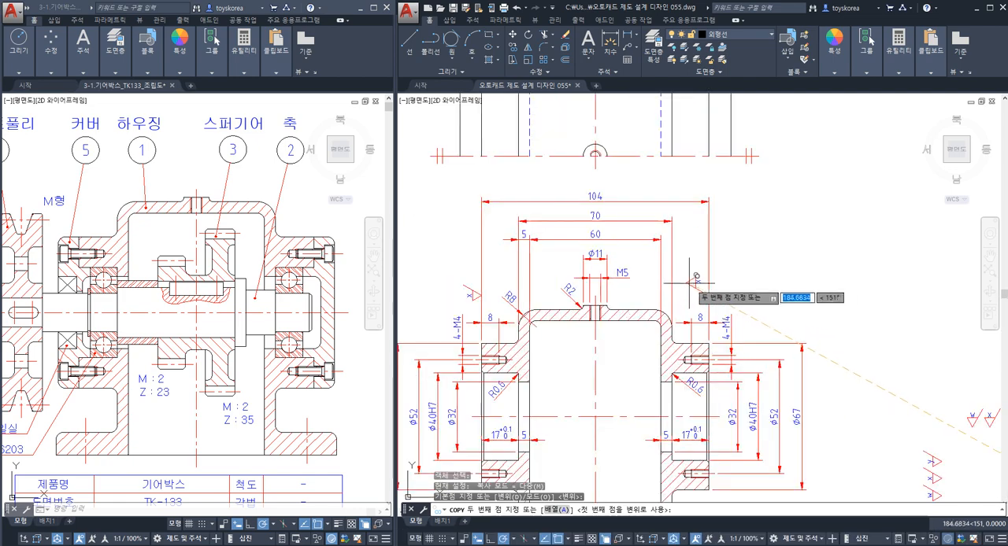
key("Escape")
Examine the top face line of the M5 boss on the housing's roof in the sectioned front view.
middle_click_drag(760, 312, 768, 262)
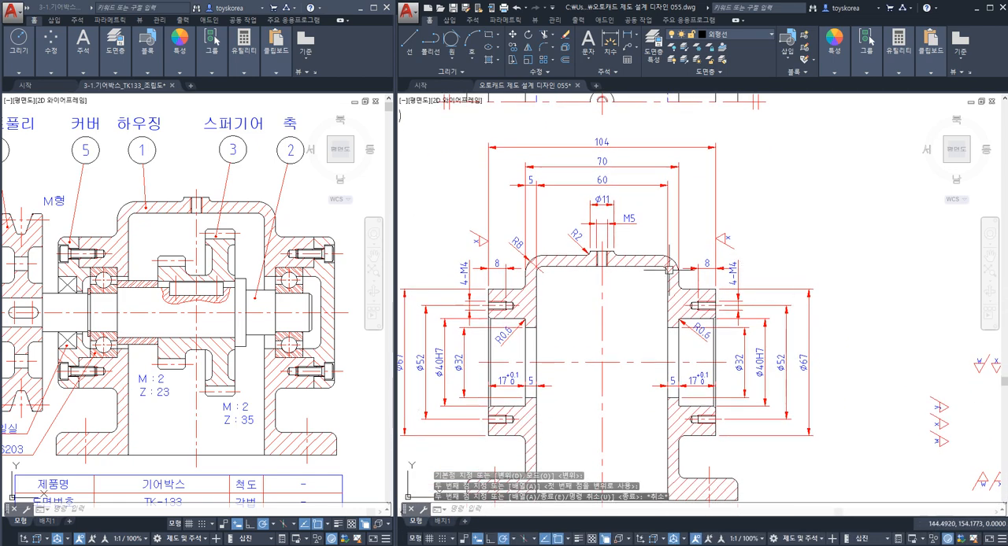
scroll(609, 251, "up", 6)
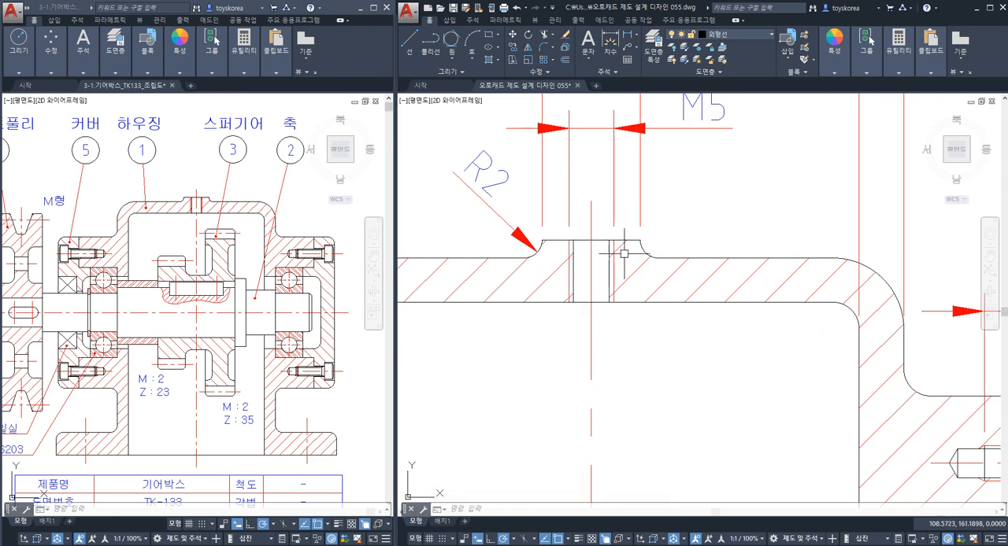
scroll(623, 253, "down", 4)
scroll(635, 230, "up", 6)
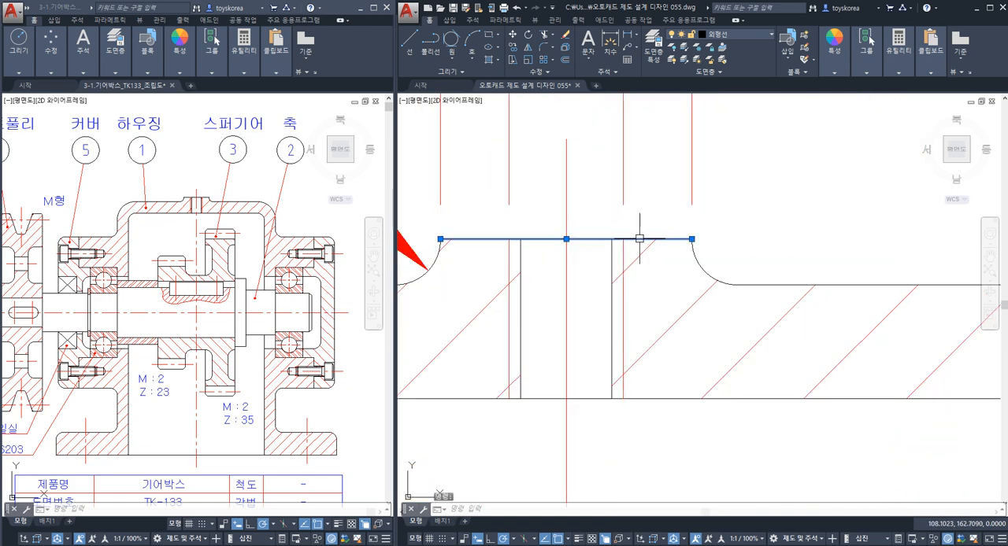
scroll(639, 238, "down", 5)
scroll(771, 337, "up", 3)
key("Escape")
key("Escape")
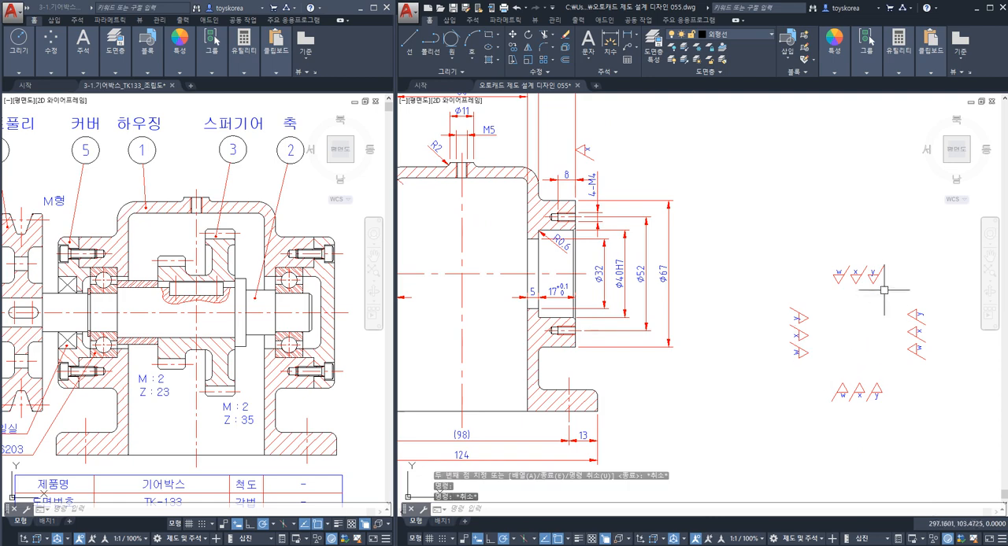
Copy the downward-pointing x symbol by its apex onto the side view's top extension line, between the 2 and 114 dimension arrows.
scroll(883, 290, "up", 4)
left_click_drag(805, 303, 785, 247)
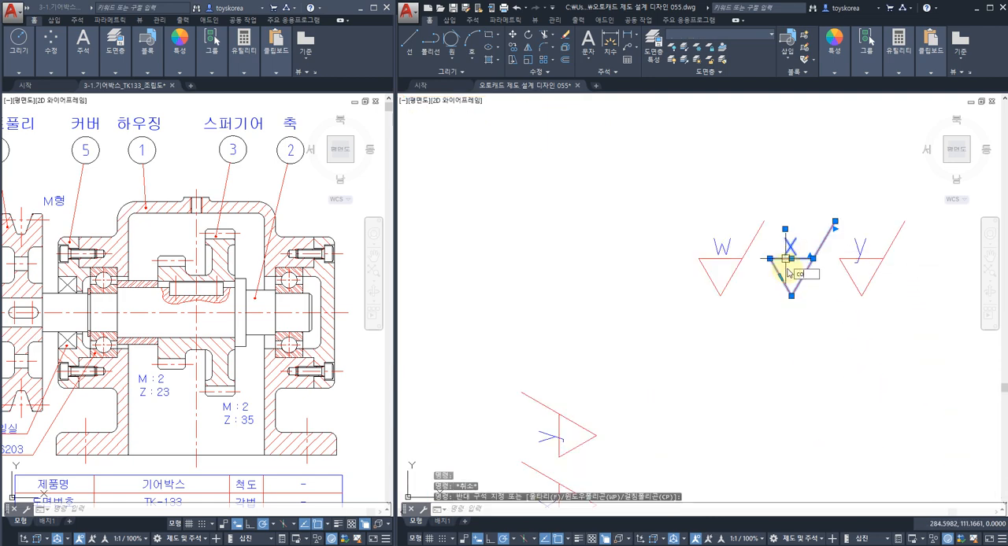
key("Return")
left_click(791, 296)
scroll(709, 285, "down", 3)
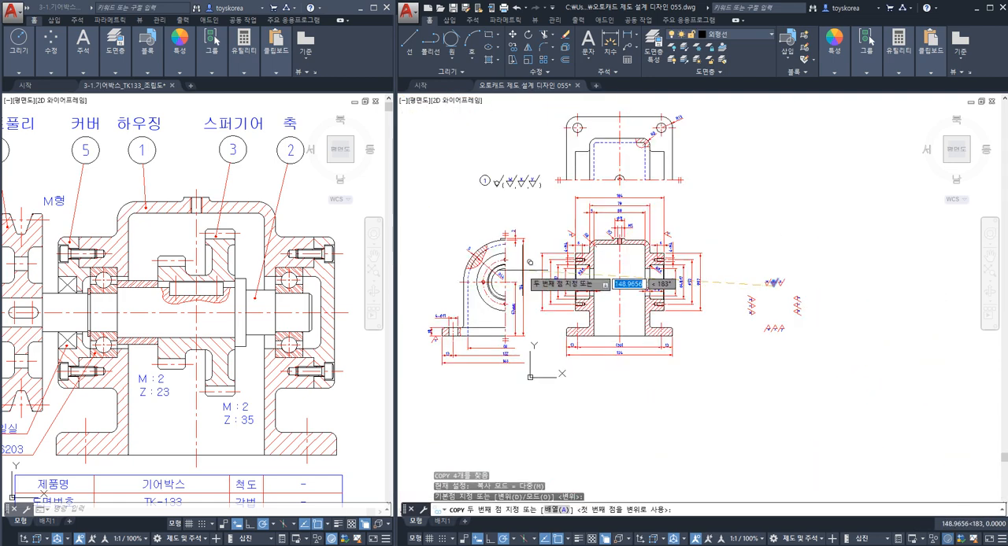
scroll(656, 236, "up", 5)
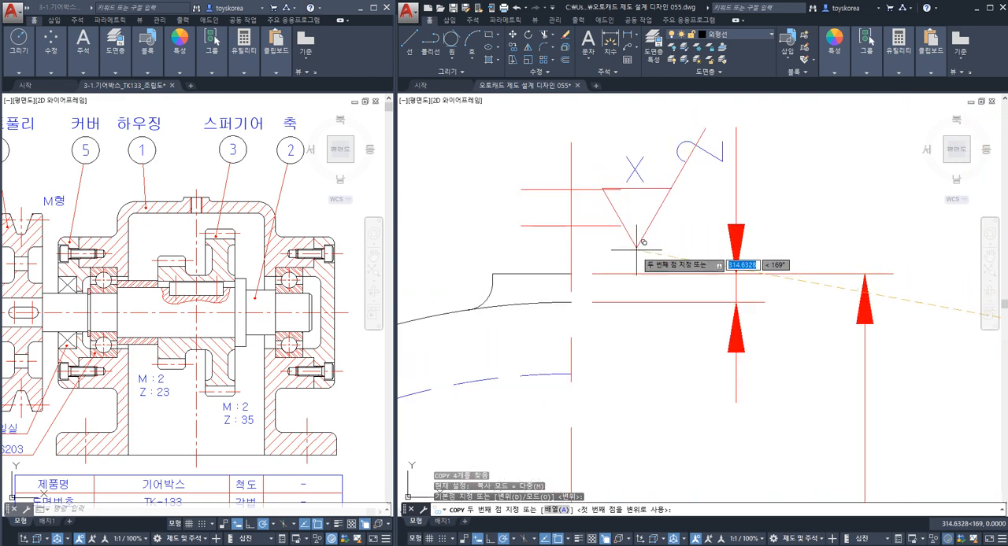
left_click(798, 272)
key("Escape")
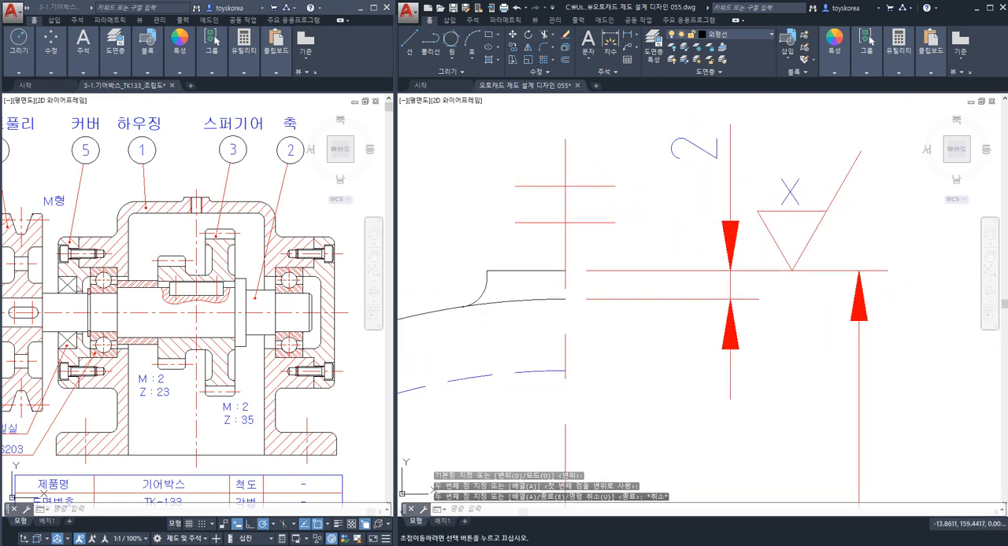
Examine the edges of the left Ø32 bore in the section and compare them with the assembly drawing.
scroll(675, 333, "down", 6)
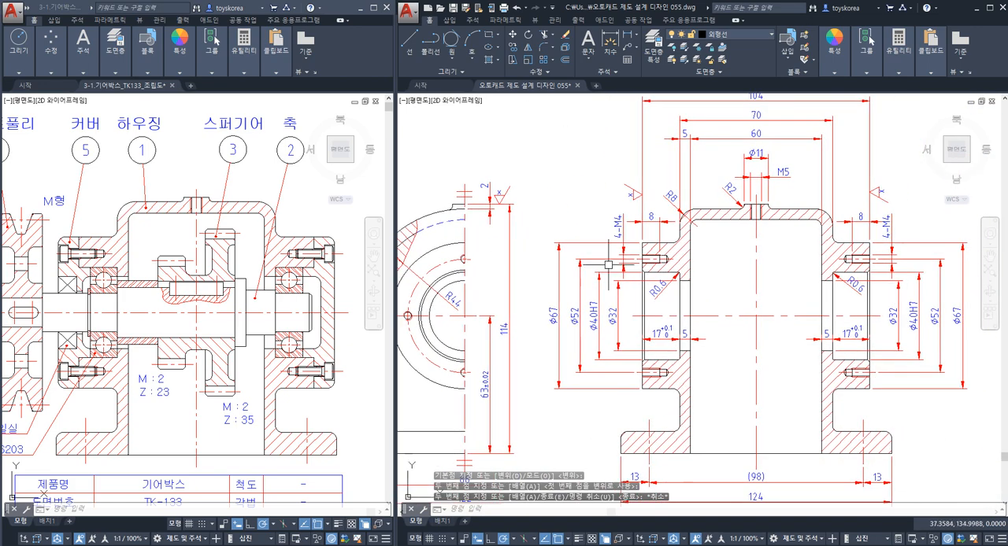
mouse_move(646, 285)
middle_mouse_down()
mouse_move(560, 349)
mouse_move(542, 290)
middle_mouse_up()
scroll(543, 284, "up", 2)
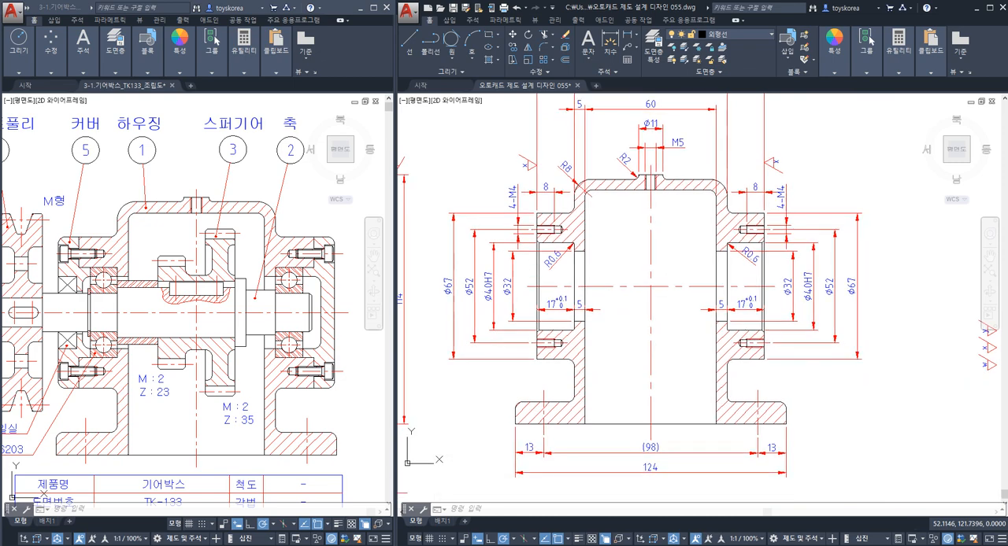
left_click(597, 250)
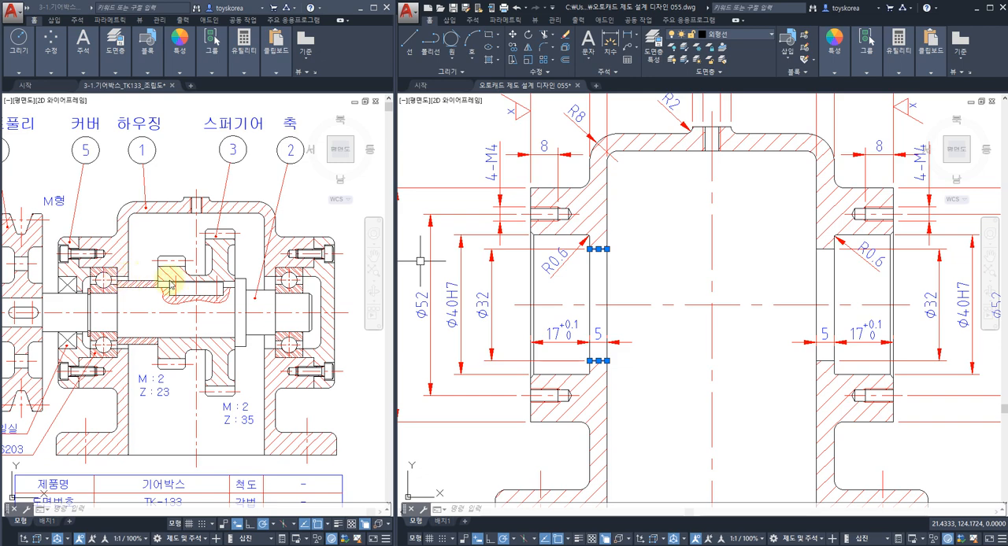
key("Escape")
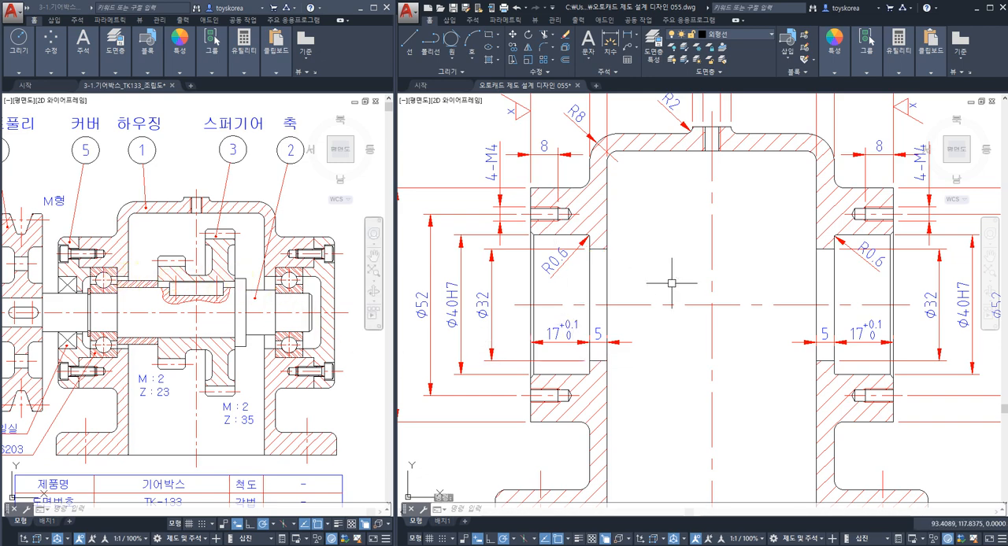
scroll(671, 282, "down", 3)
scroll(720, 344, "up", 8)
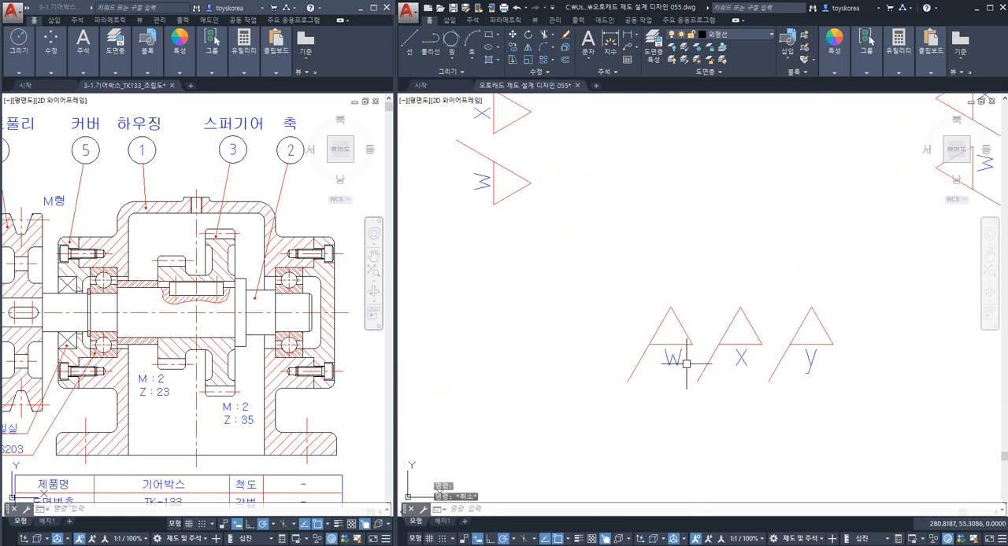
left_click(686, 364)
left_click(658, 307)
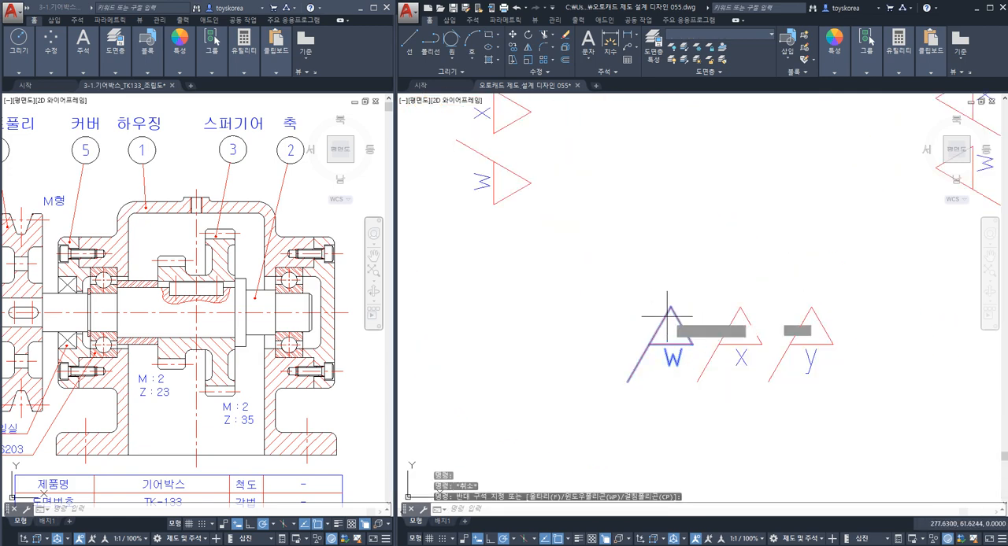
key("Escape")
key("Escape")
key("Escape")
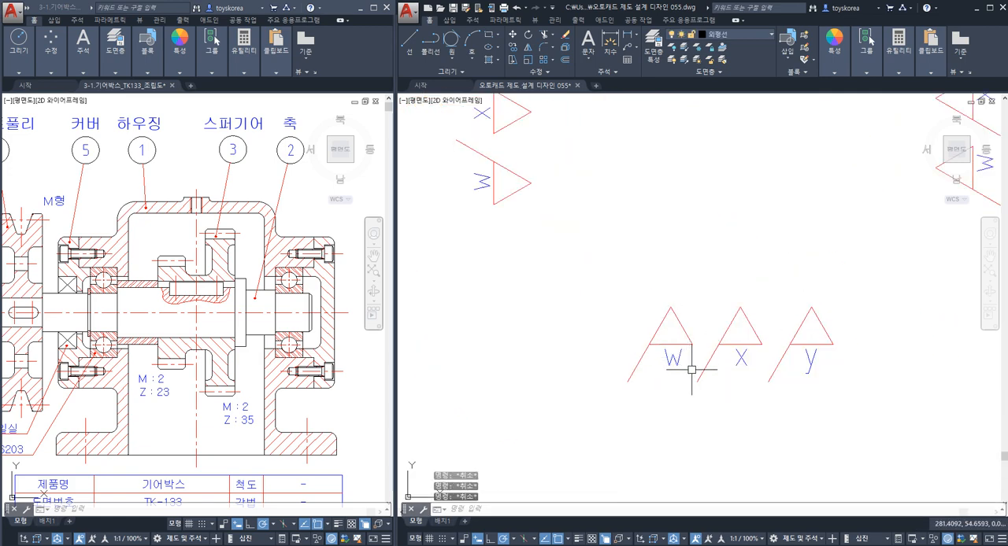
Copy the upward-pointing w symbol by its apex onto the left Ø32 dimension's upper extension line, just outside the flange face.
left_click(691, 369)
left_click(650, 303)
type("co")
key("Return")
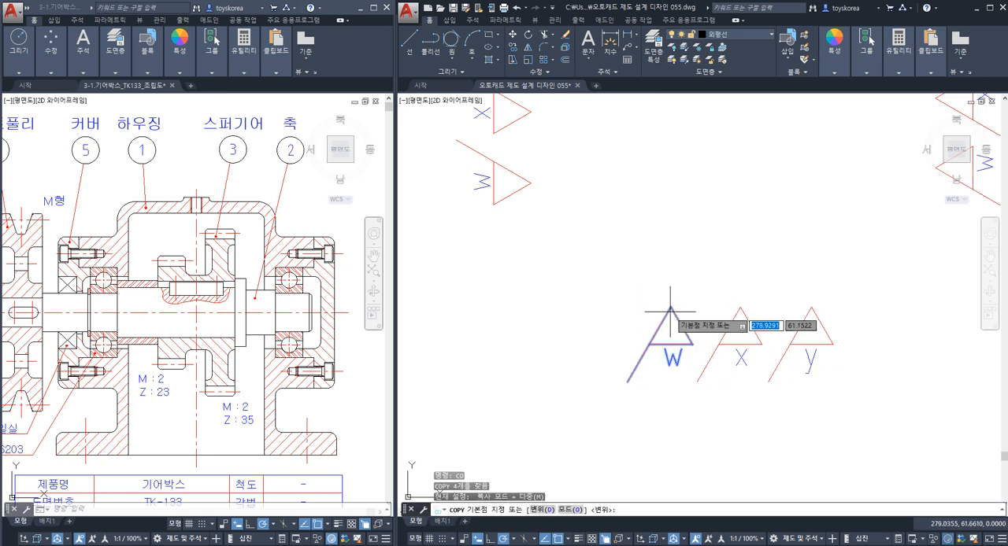
left_click(670, 307)
scroll(671, 307, "down", 3)
scroll(671, 307, "down", 3)
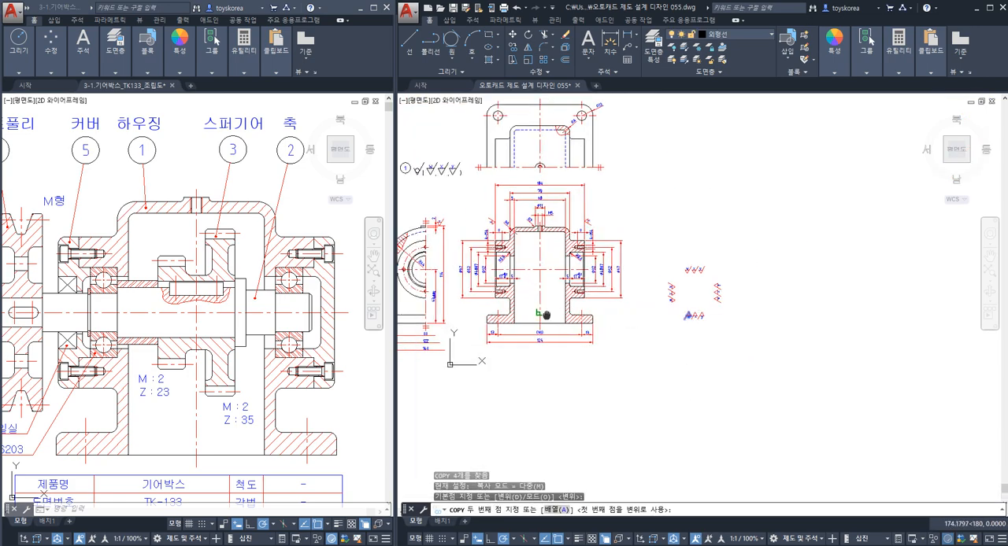
scroll(610, 288, "up", 6)
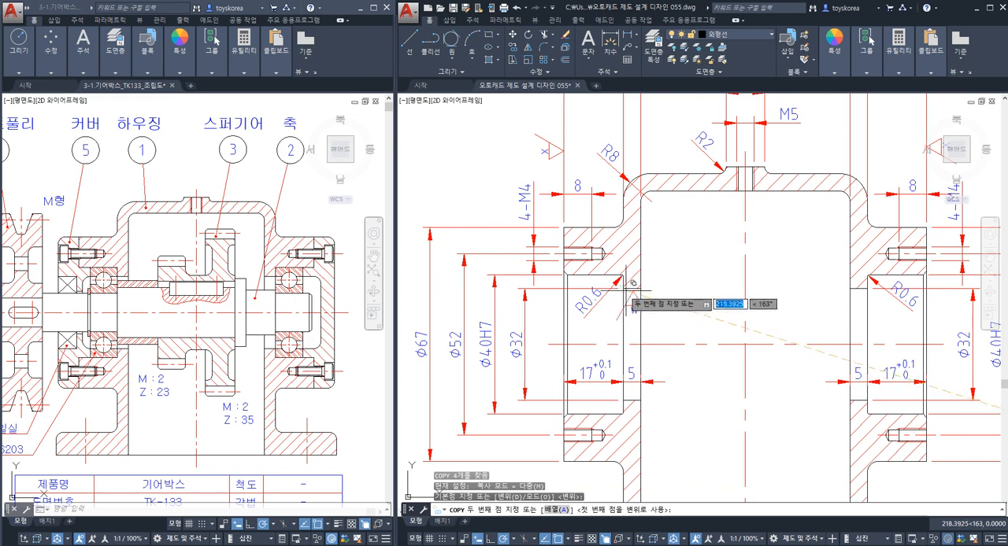
scroll(564, 308, "up", 3)
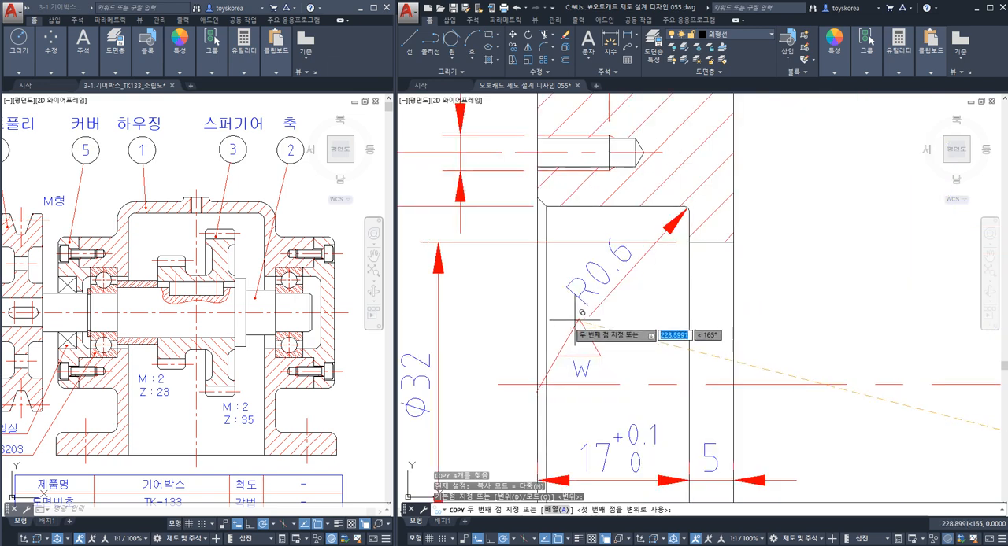
left_click(496, 242)
Place another copy of the upward-pointing w symbol by its apex on the right Ø32 dimension's upper extension line, just outside the flange face.
scroll(677, 307, "down", 4)
scroll(688, 262, "up", 3)
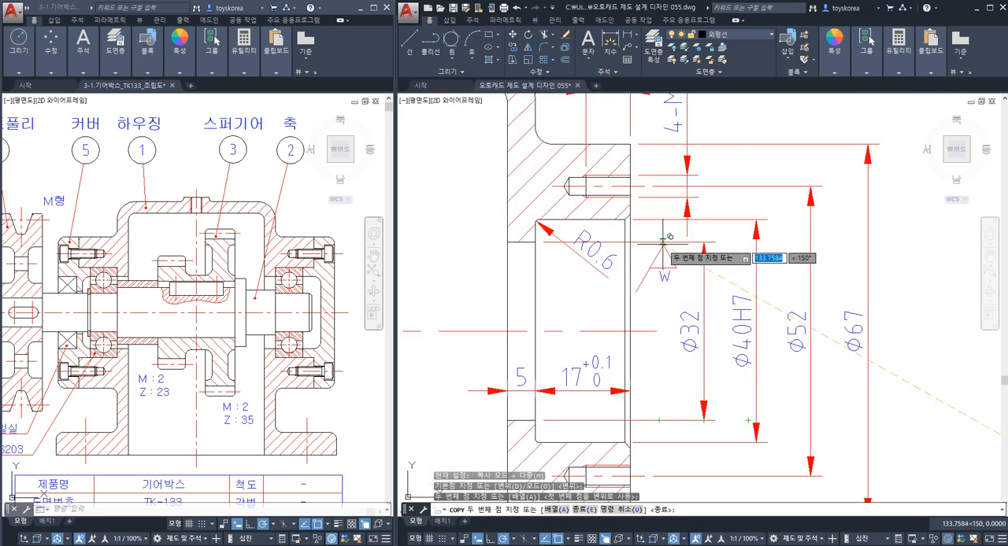
left_click(662, 243)
key("Escape")
Copy the left-pointing x symbol by its apex onto the left extension line of the side view's 4-Ø11 dimension, below its arrow.
scroll(575, 251, "down", 5)
middle_click_drag(792, 370, 780, 365)
mouse_move(696, 352)
middle_mouse_down()
mouse_move(913, 328)
mouse_move(695, 336)
middle_mouse_up()
scroll(839, 299, "up", 6)
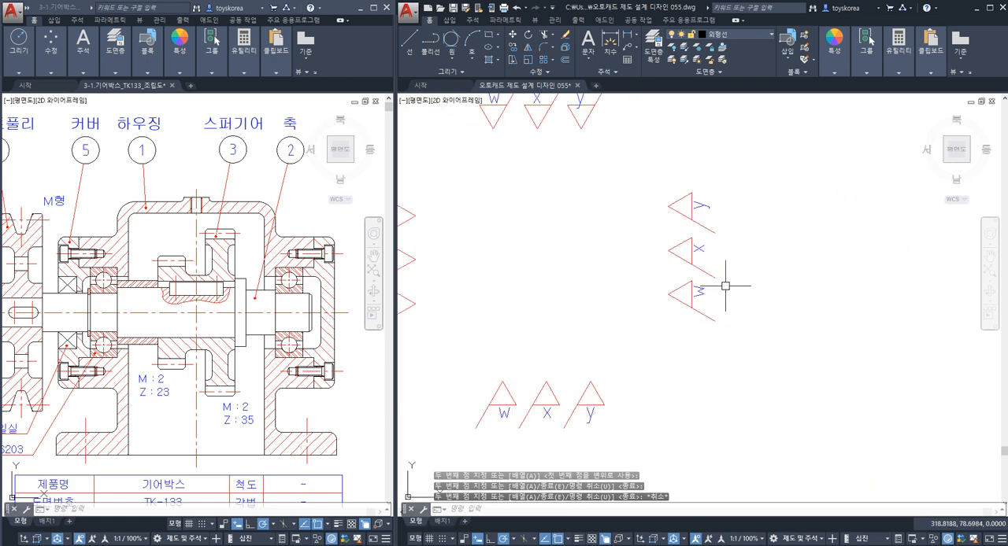
middle_click_drag(725, 262, 753, 289)
key("Return")
left_click(733, 292)
left_click(692, 268)
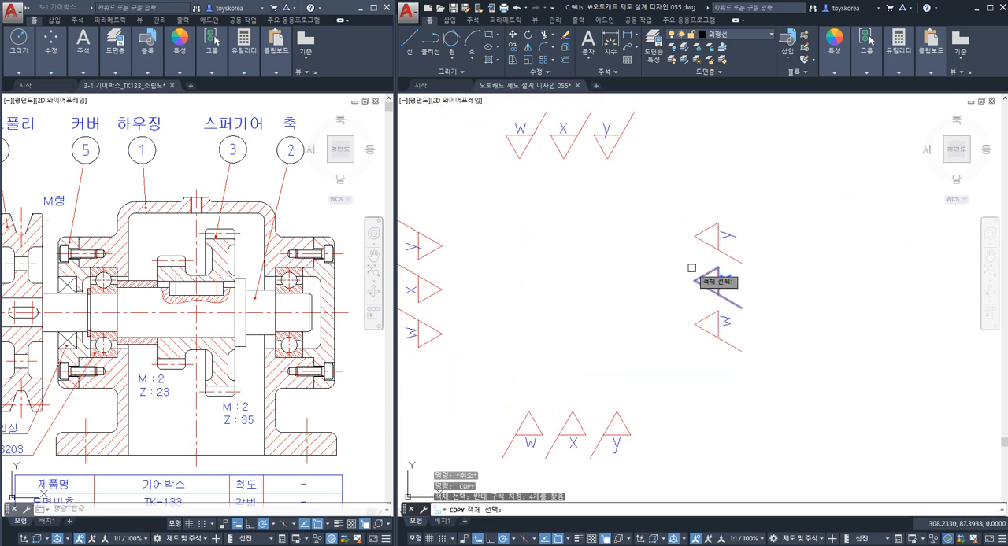
key("Return")
left_click(694, 281)
scroll(698, 281, "down", 9)
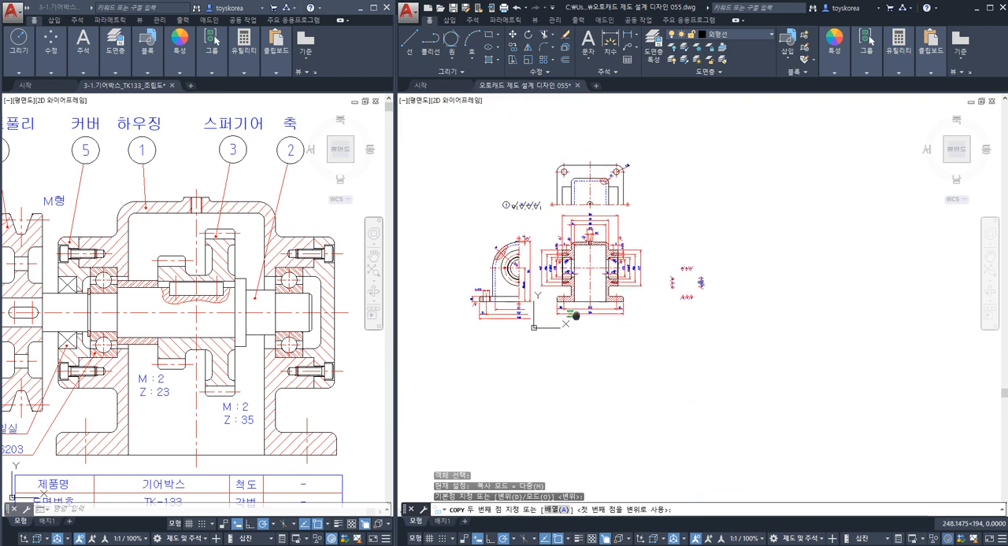
scroll(474, 309, "up", 5)
scroll(596, 279, "up", 4)
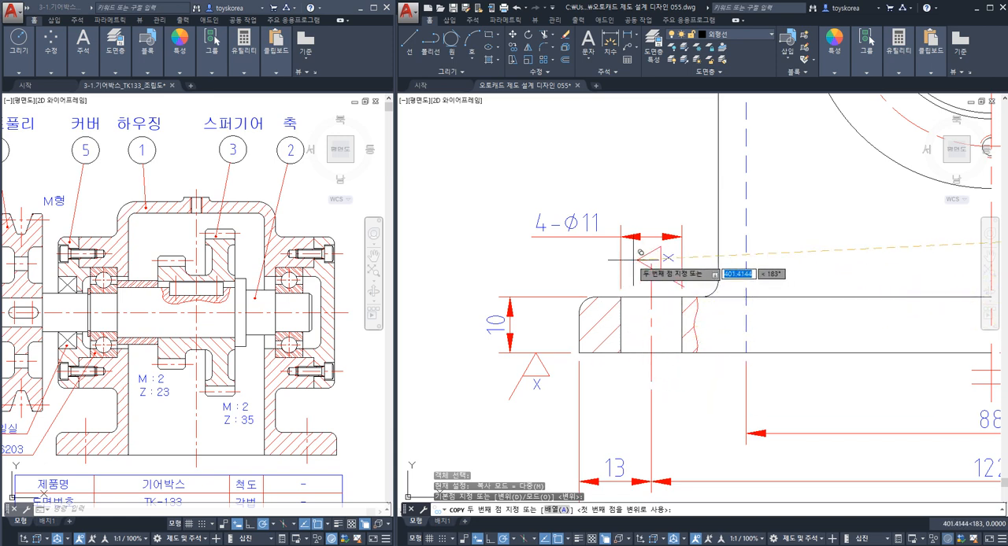
scroll(622, 260, "up", 4)
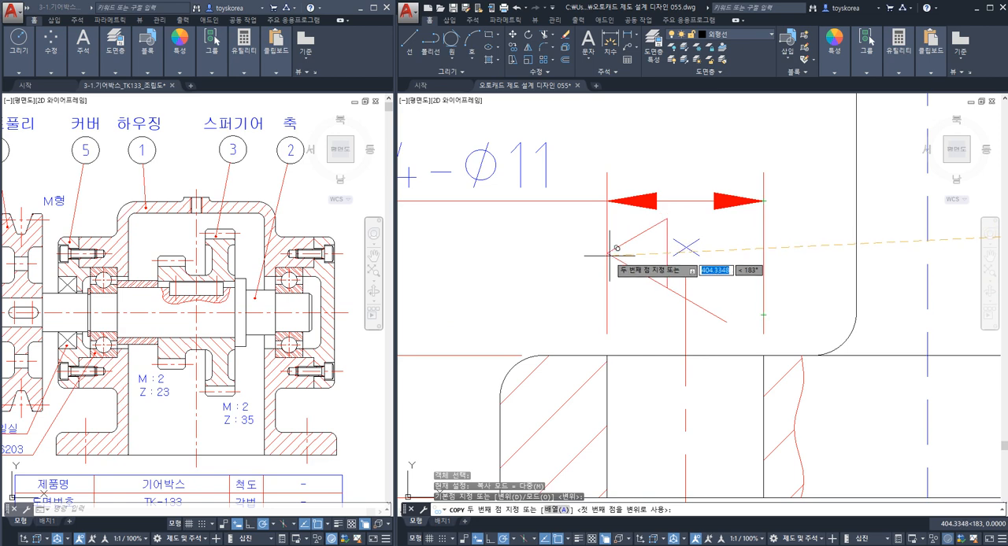
scroll(608, 248, "up", 2)
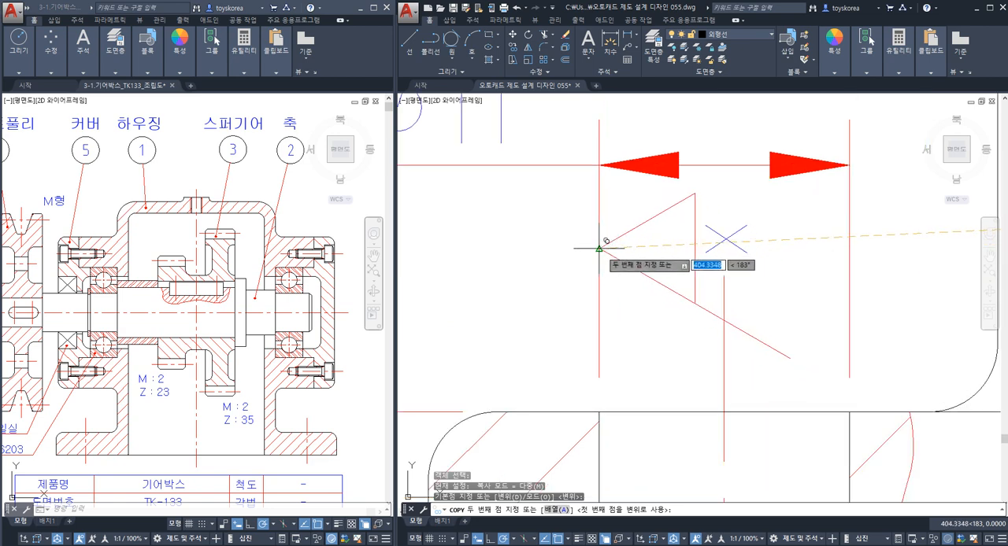
key("Escape")
scroll(604, 250, "down", 6)
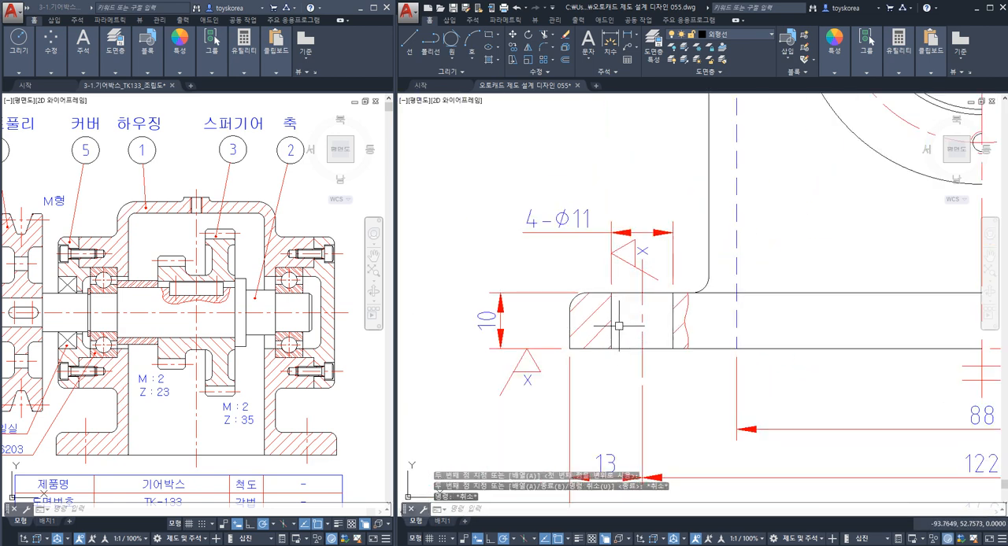
Raise the 4-Ø11 dimension line and text farther above the side view's foot to make room for the surface roughness symbol.
scroll(639, 260, "up", 4)
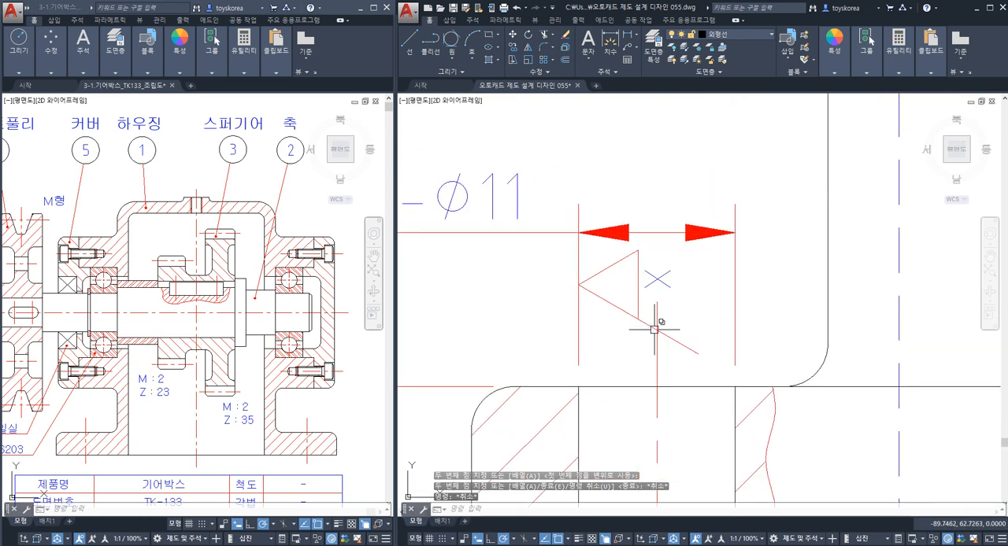
key("Escape")
key("Escape")
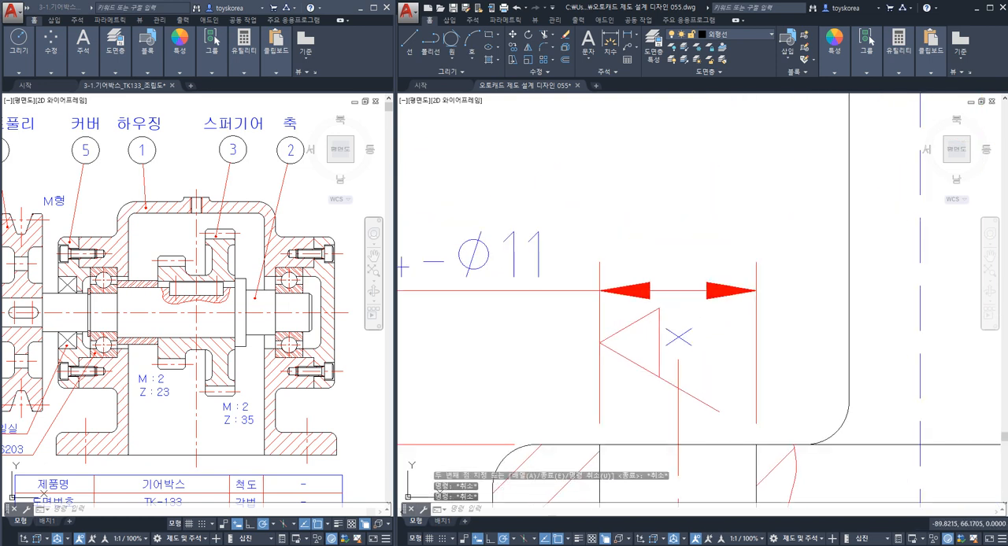
scroll(737, 365, "down", 4)
left_click(675, 313)
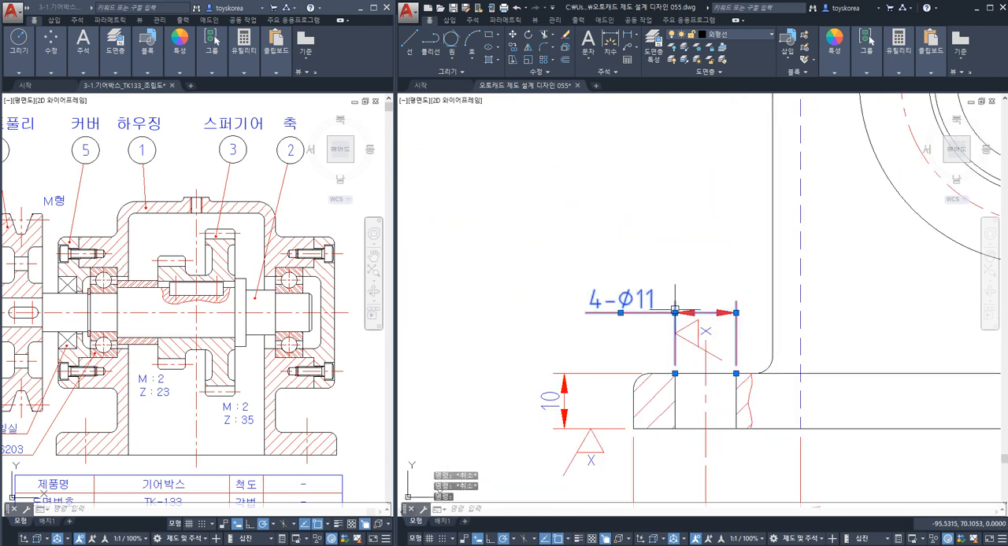
left_click(620, 313)
scroll(681, 327, "up", 2)
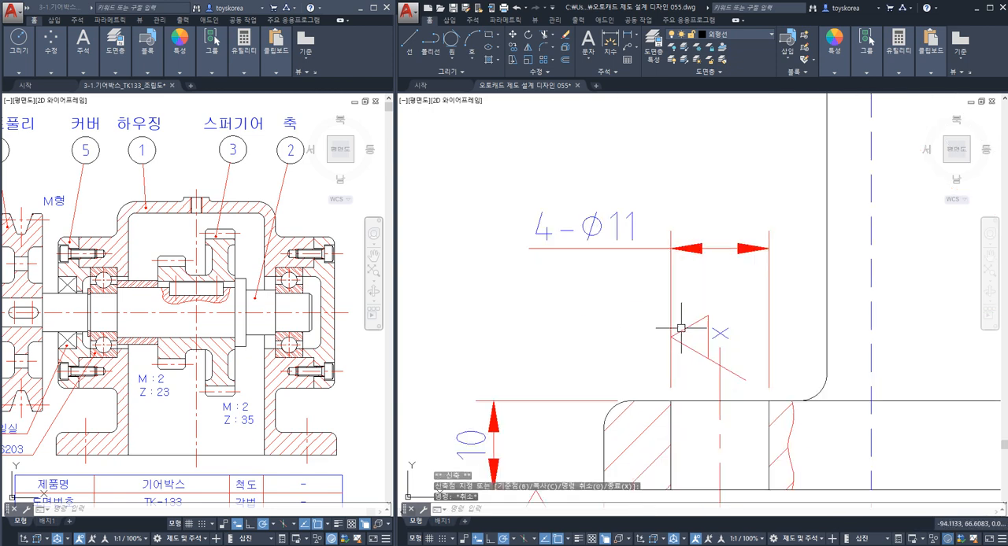
Move the x symbol at the 4-Ø11 dimension straight up about 3.3 mm along the extension line.
scroll(713, 352, "up", 2)
left_click(710, 386)
left_click(686, 333)
left_click(753, 325)
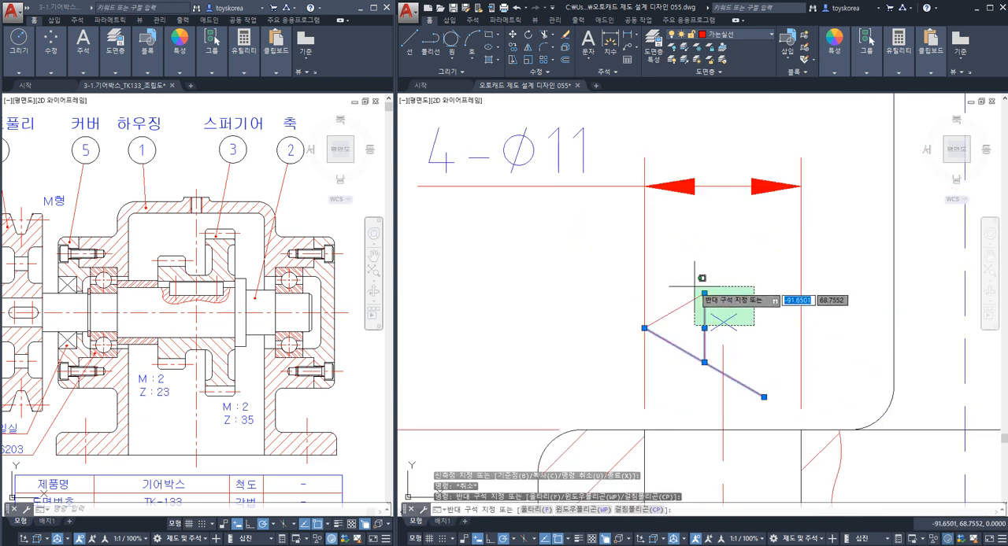
left_click(675, 312)
type("m")
key("Return")
left_click(555, 363)
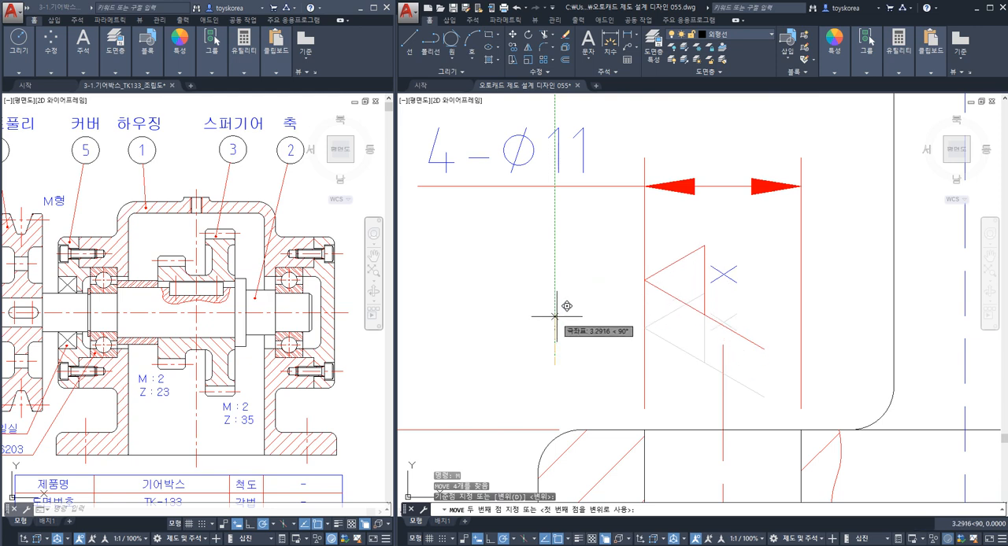
left_click(555, 316)
key("Escape")
Stretch the 4-Ø11 dimension line and text straight down so they sit closer above the surface roughness symbol.
middle_click_drag(842, 218, 920, 312)
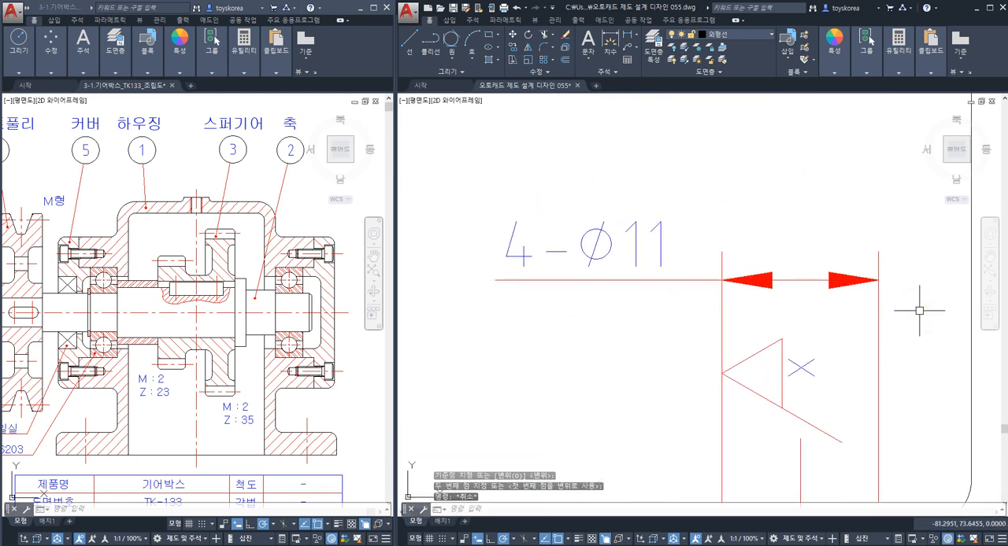
type("s")
key("Return")
left_click(914, 306)
left_click(451, 161)
key("Return")
left_click(467, 173)
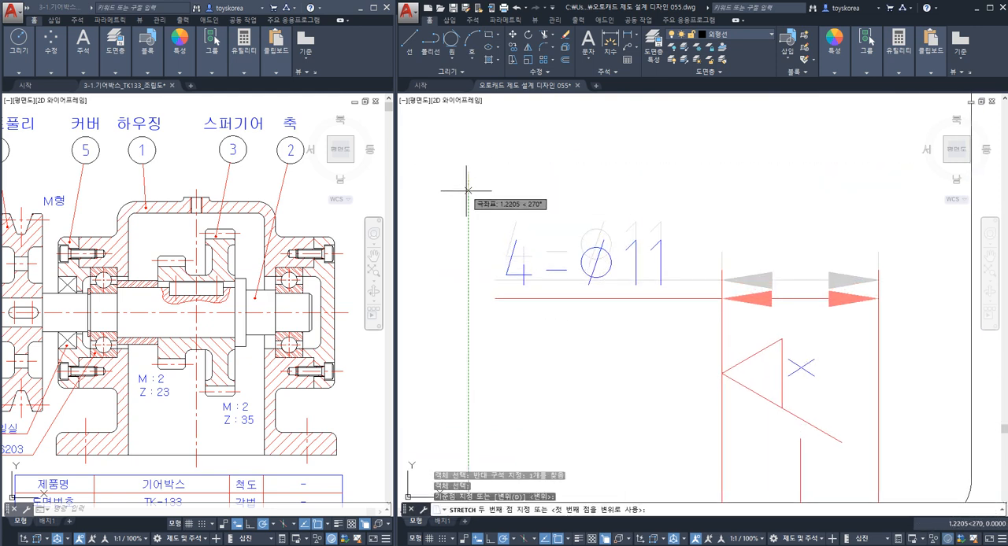
left_click(473, 228)
key("Escape")
Change the grade letter of the surface roughness symbol at the 4-Ø11 dimension to w.
scroll(595, 394, "down", 4)
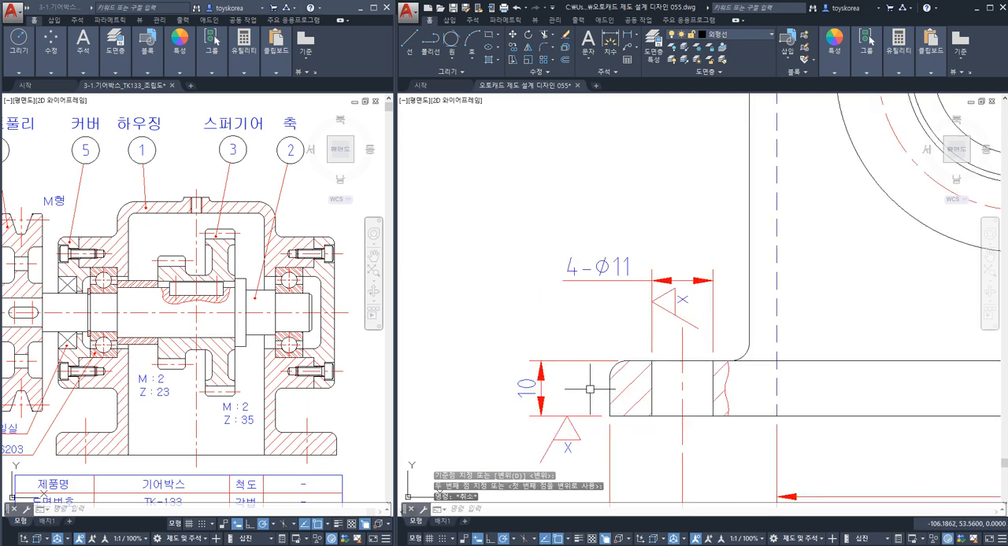
scroll(637, 393, "down", 2)
middle_click_drag(671, 411, 556, 344)
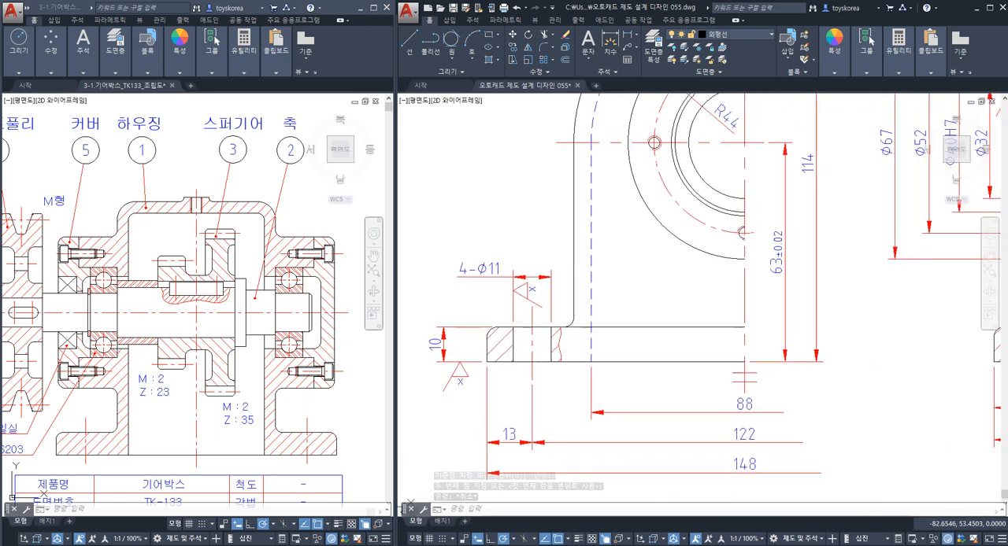
scroll(532, 299, "up", 4)
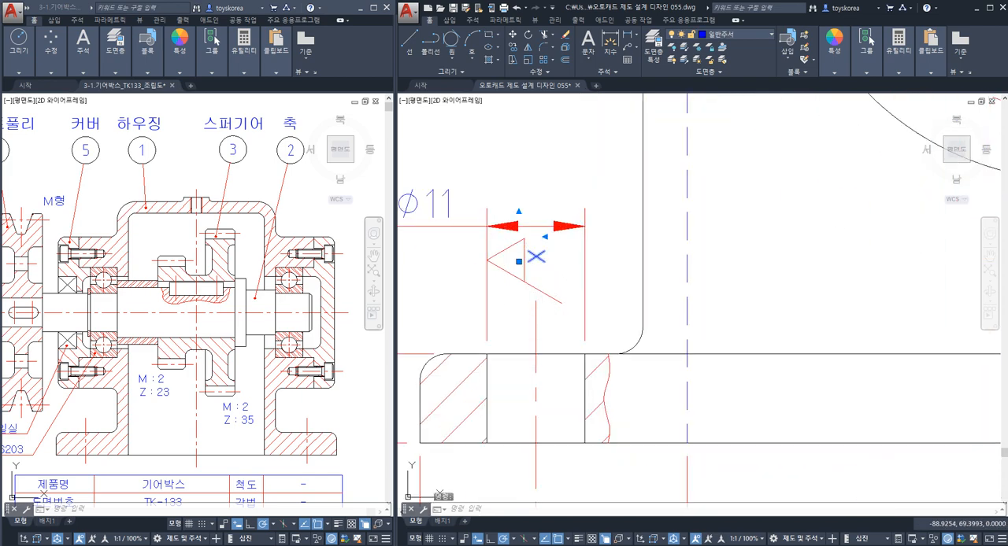
double_click(508, 287)
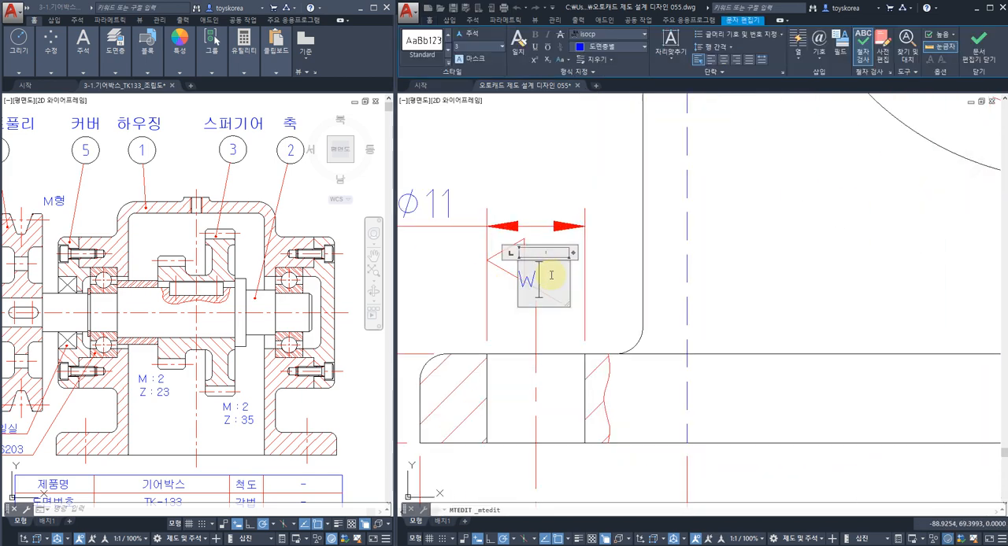
left_click(512, 324)
Move the w letter straight down about 0.6 mm to centre it beside the 4-Ø11 roughness symbol's triangle.
scroll(552, 272, "up", 2)
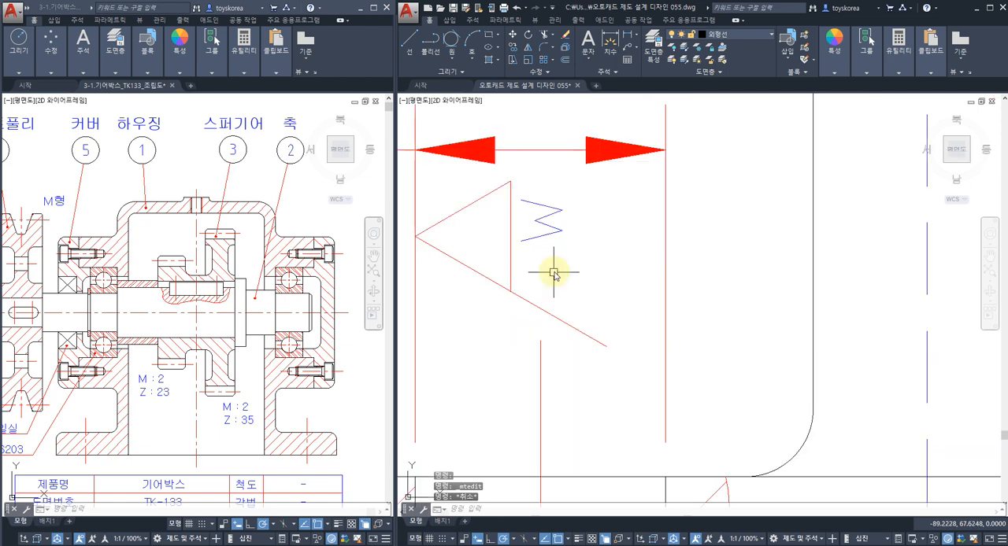
type("m")
key("space")
left_click(559, 233)
key("space")
left_click(586, 228)
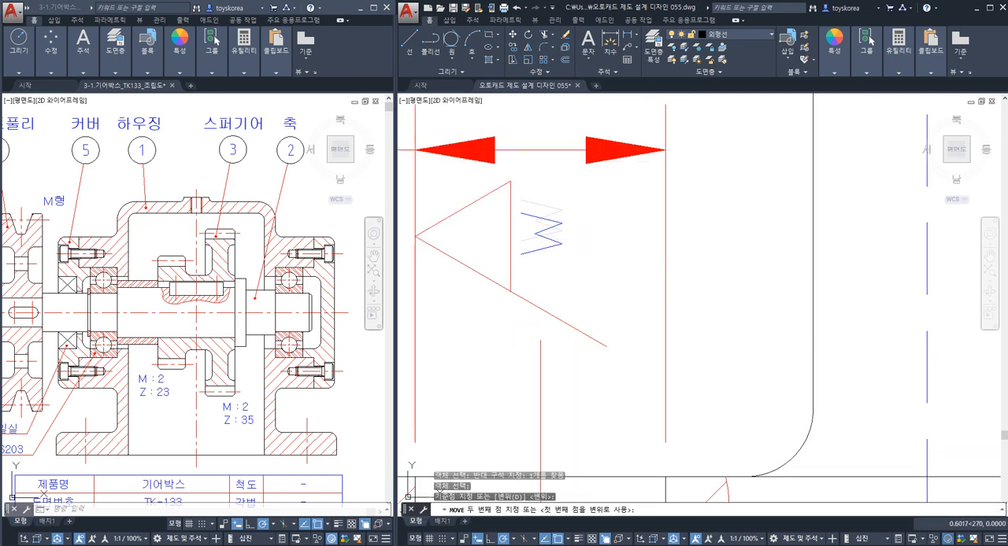
left_click(586, 243)
key("Escape")
Examine the left Ø40H7 bearing seat in the sectioned front view, highlighting its upper and lower bore edges and inner shoulder.
scroll(589, 246, "down", 6)
scroll(581, 304, "down", 4)
scroll(693, 303, "up", 4)
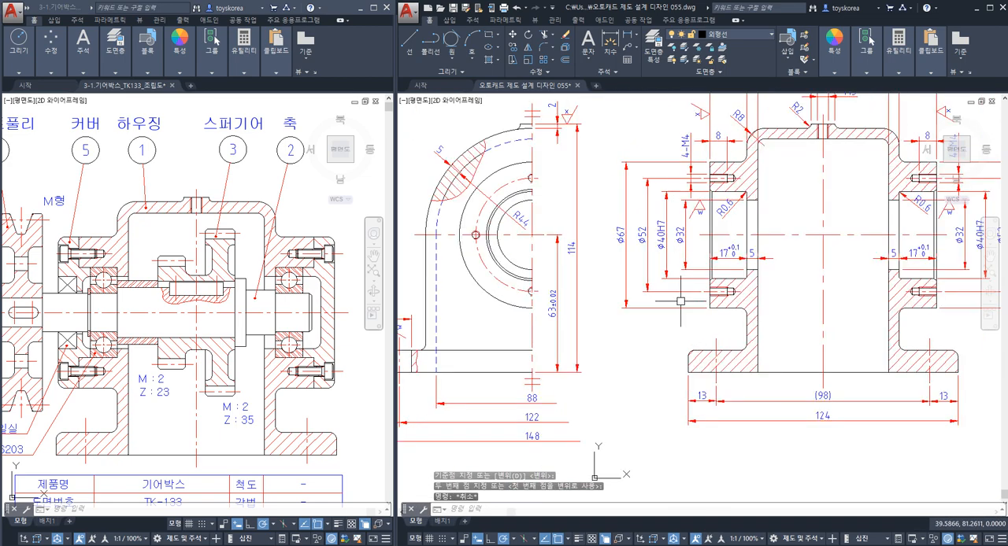
middle_click_drag(583, 300, 550, 310)
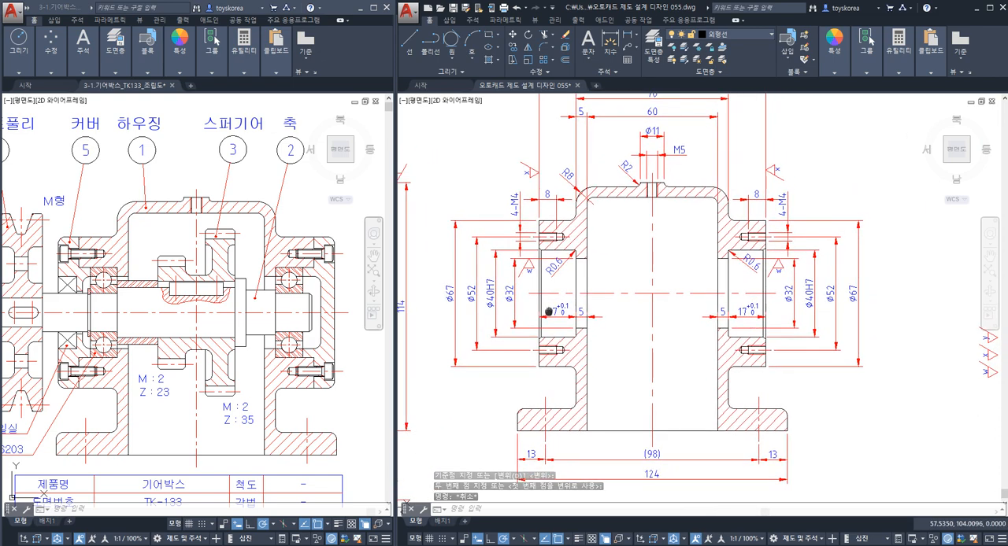
scroll(526, 302, "up", 6)
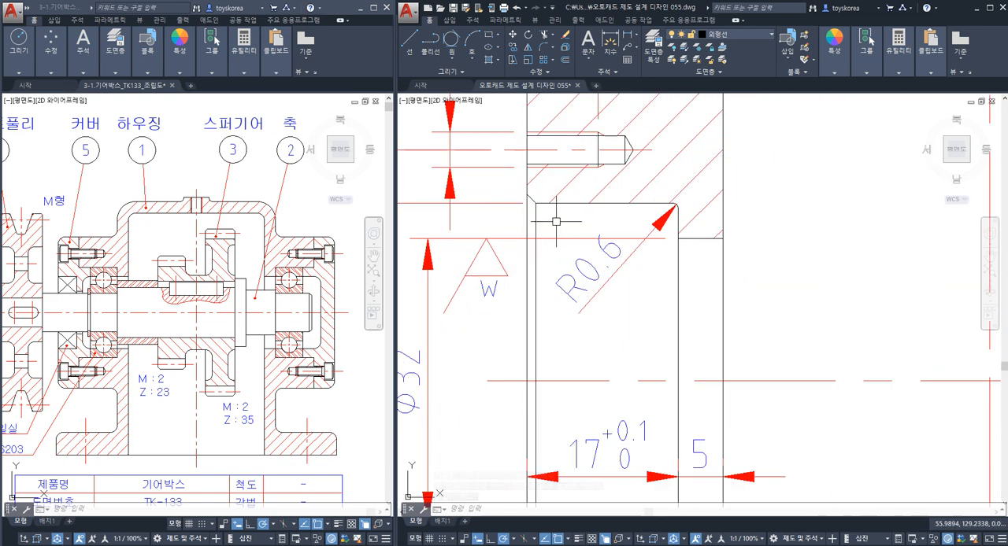
left_click(677, 224)
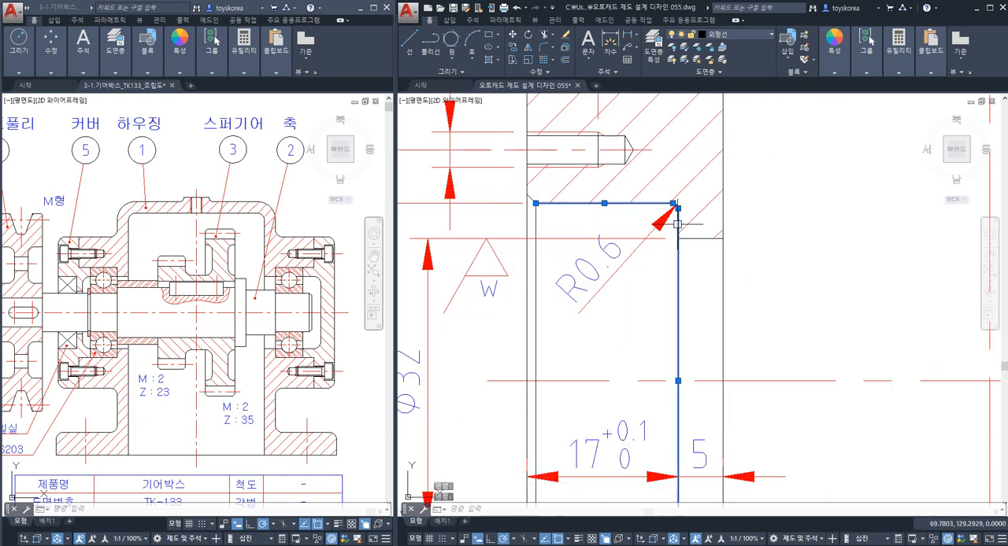
middle_click_drag(669, 389, 657, 249)
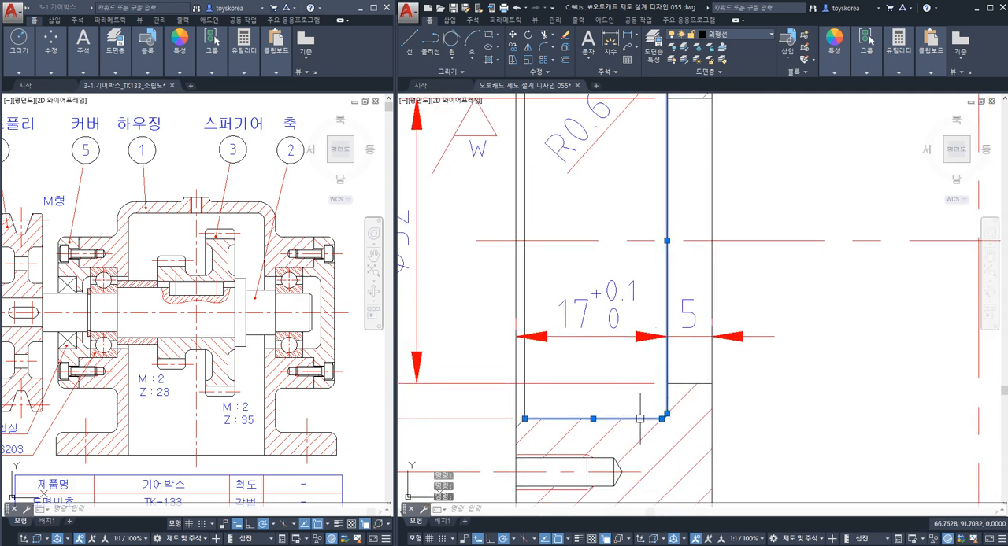
scroll(640, 418, "down", 4)
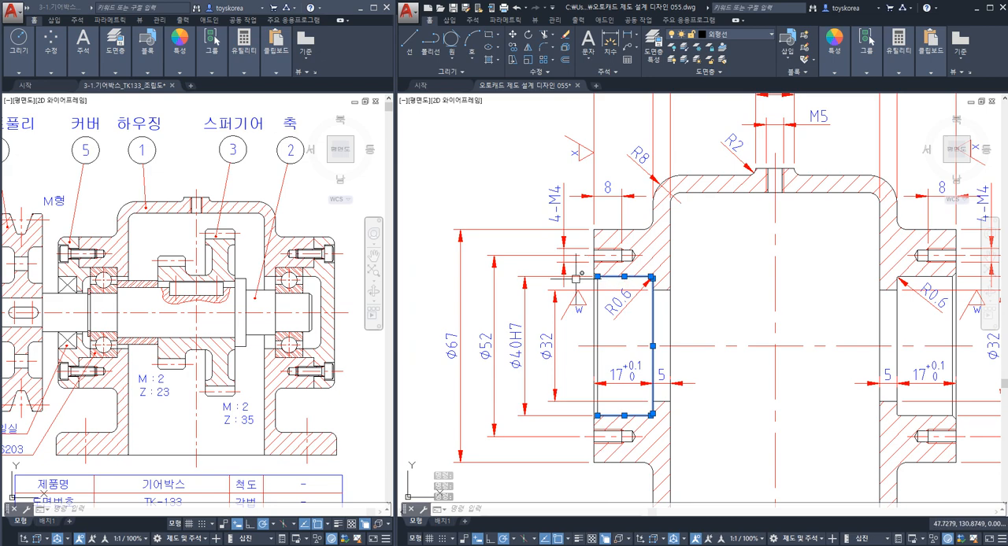
scroll(576, 278, "up", 2)
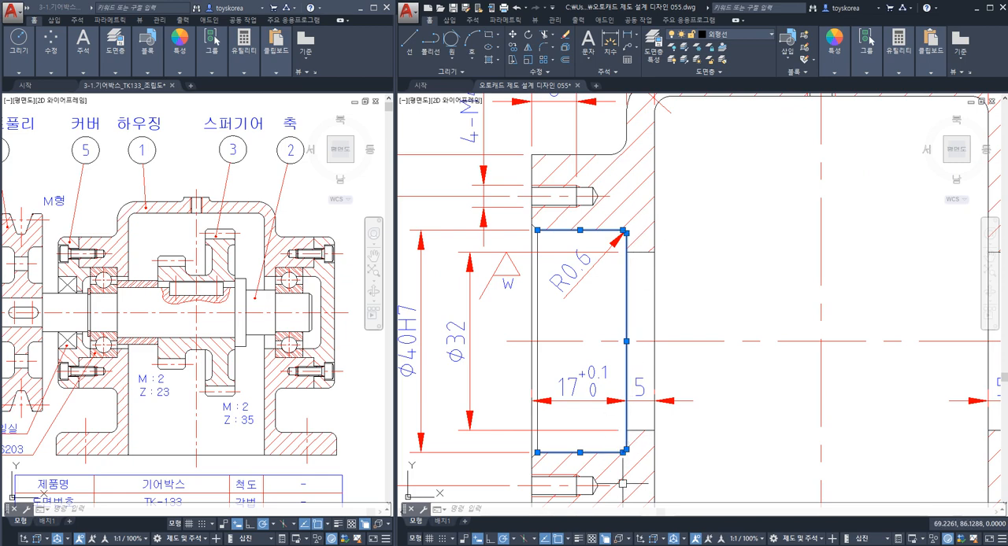
Switch to the image viewer and check the surface roughness grades in note 7 of 02.png, returning to the drawing.
left_click(473, 545)
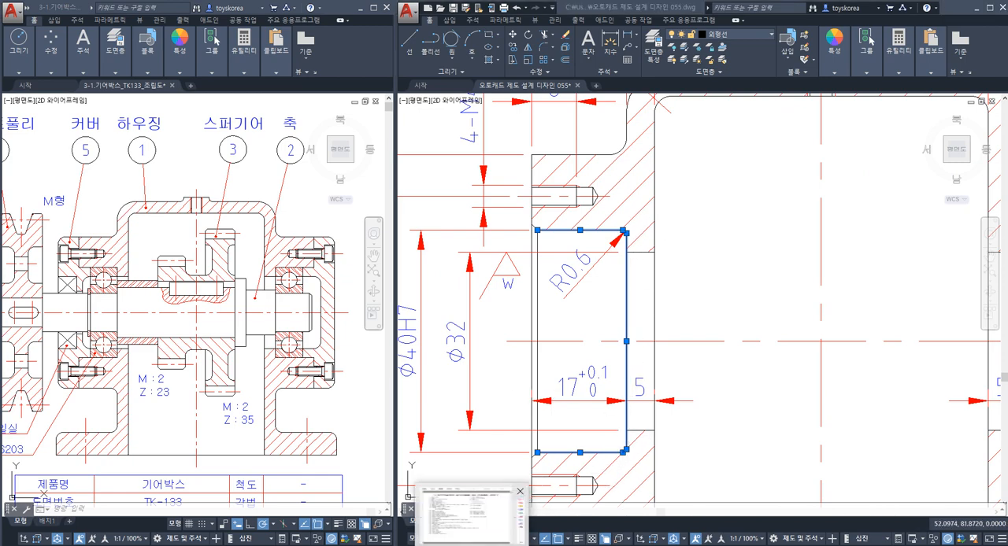
left_click(473, 545)
left_click(465, 545)
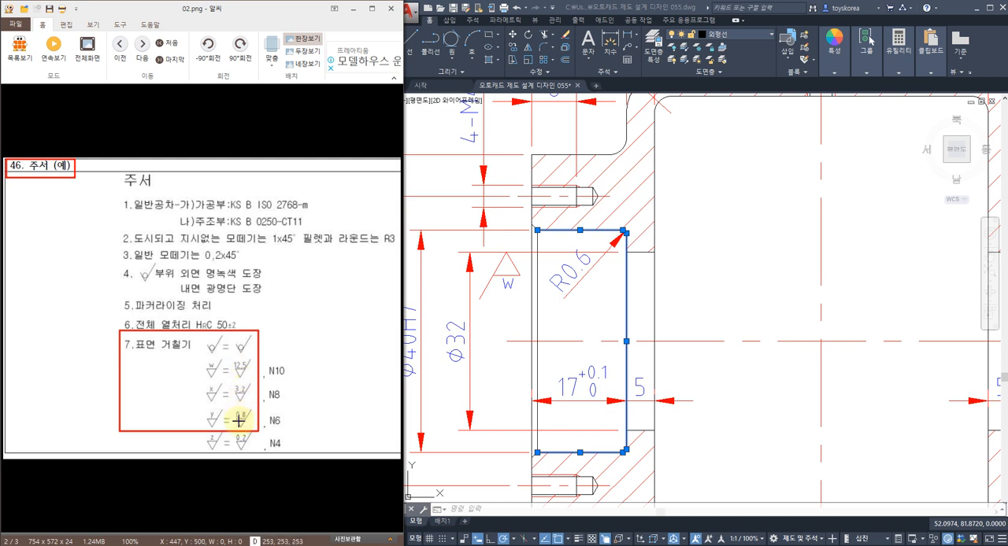
left_click(354, 9)
key("Escape")
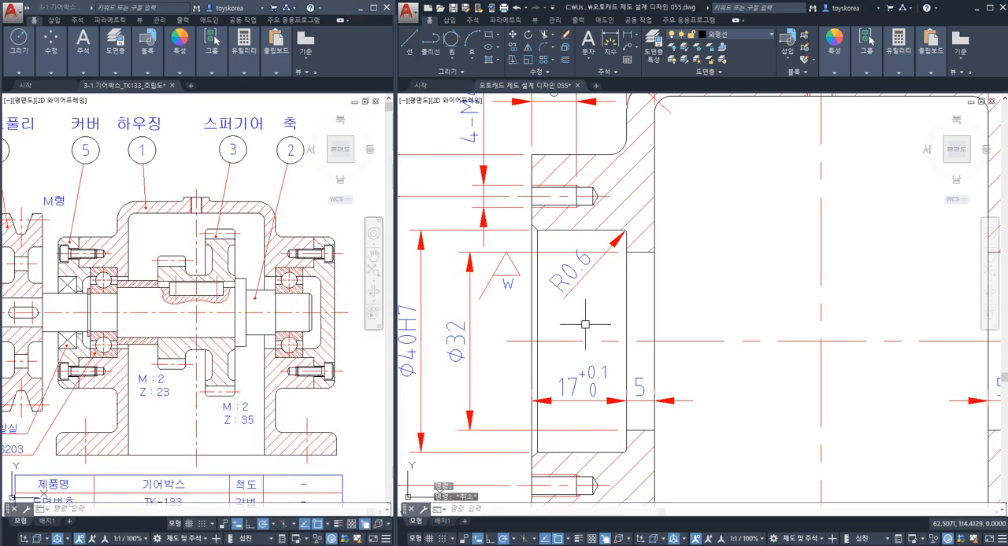
Highlight the left bearing seat's bore edges and shoulder again to review which faces need a finer roughness grade.
left_click(556, 231)
left_click(566, 453)
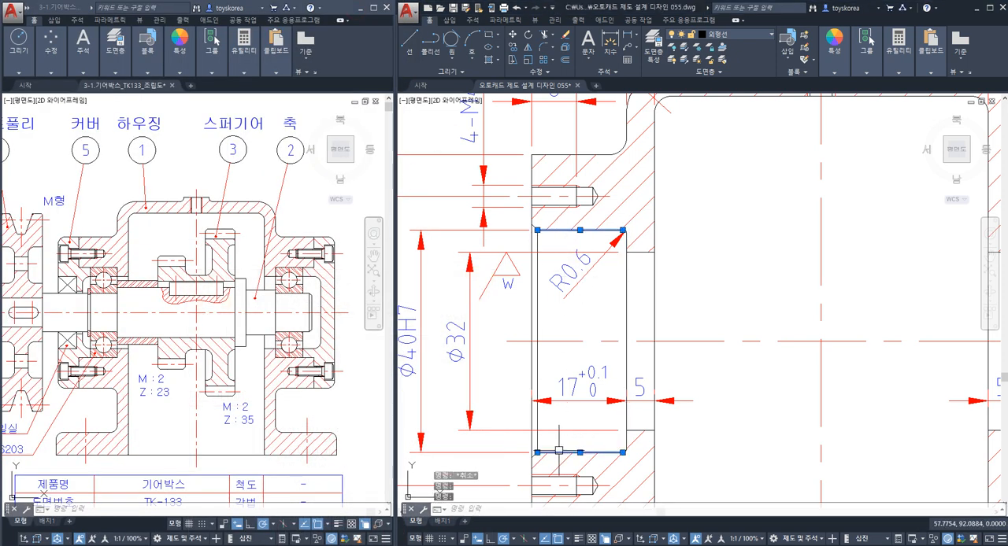
left_click(626, 419)
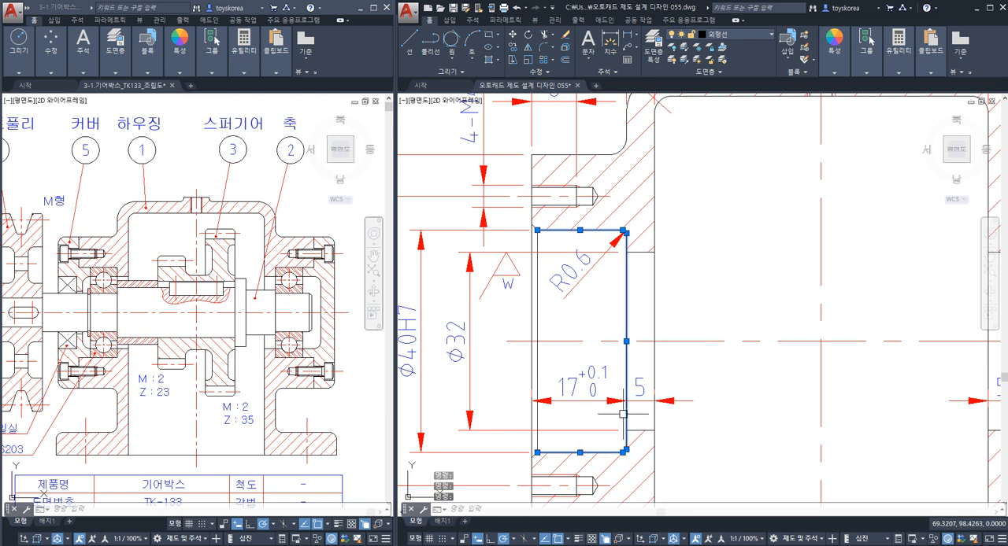
key("Escape")
left_click(560, 231)
left_click(626, 276)
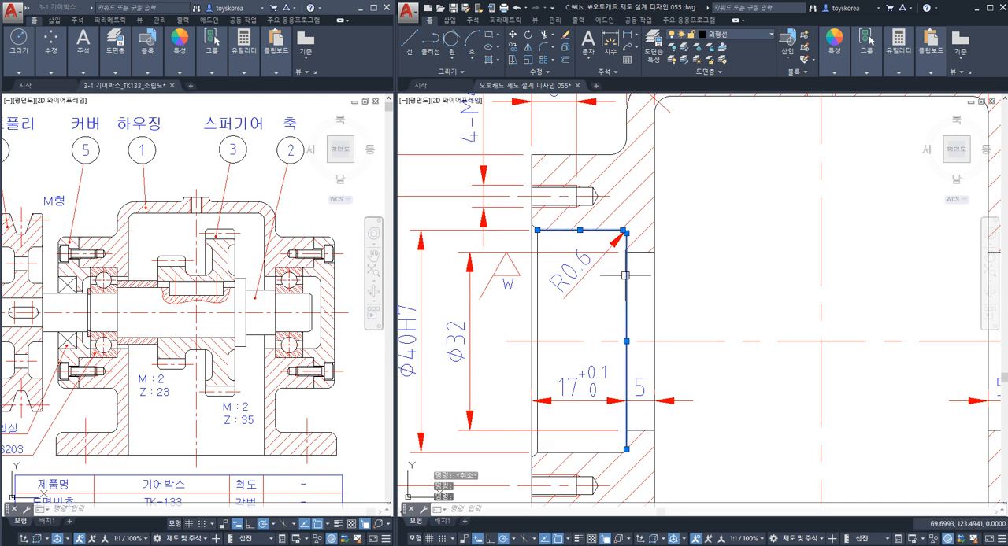
Examine the left bearing seat's bore edges, the small Ø32 bore edge and the housing's outer end face one by one.
left_click(610, 453)
key("Escape")
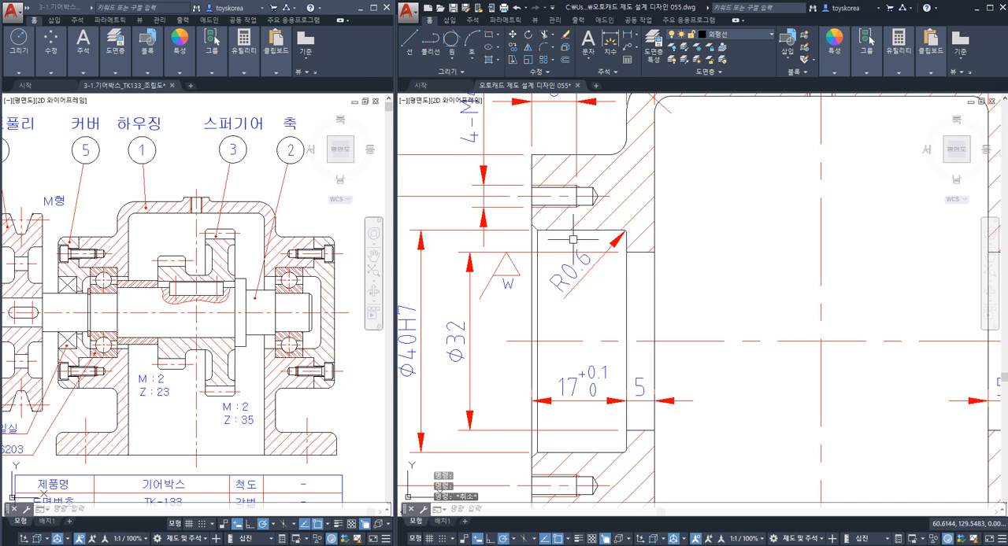
left_click(563, 231)
key("Escape")
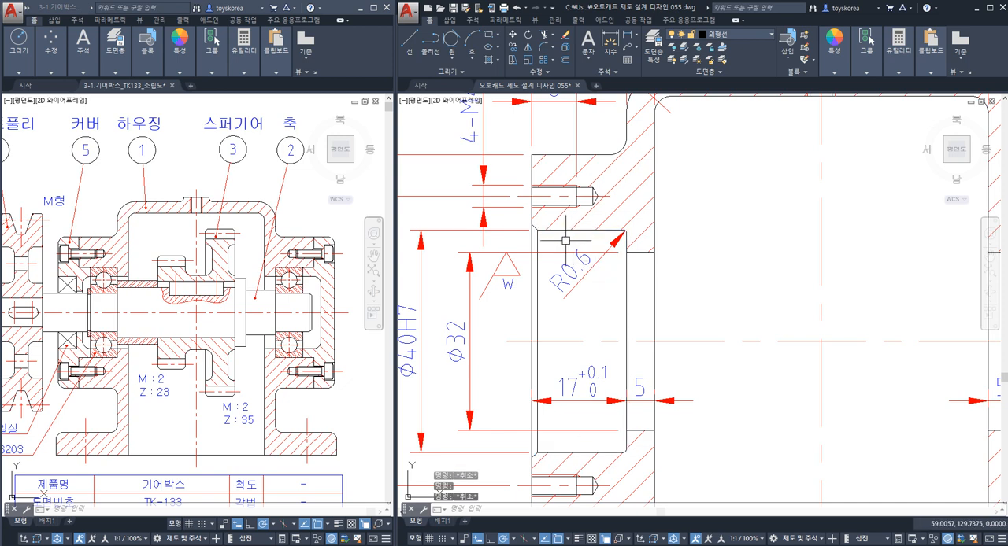
left_click(638, 252)
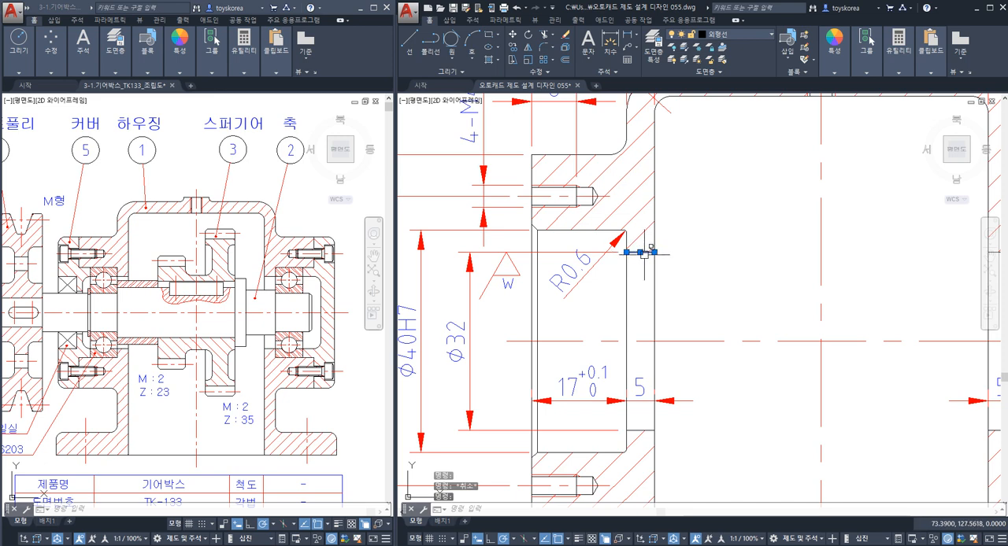
key("Escape")
left_click(529, 293)
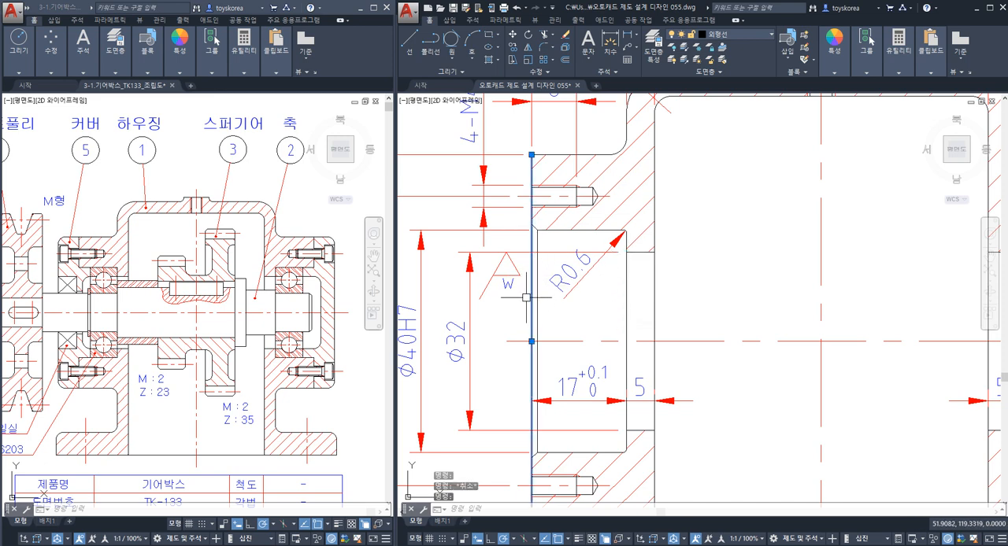
key("Escape")
Highlight the upper bore edge, inner shoulder and lower bore edge of the left Ø40H7 seat as the bearing contact faces.
left_click(563, 230)
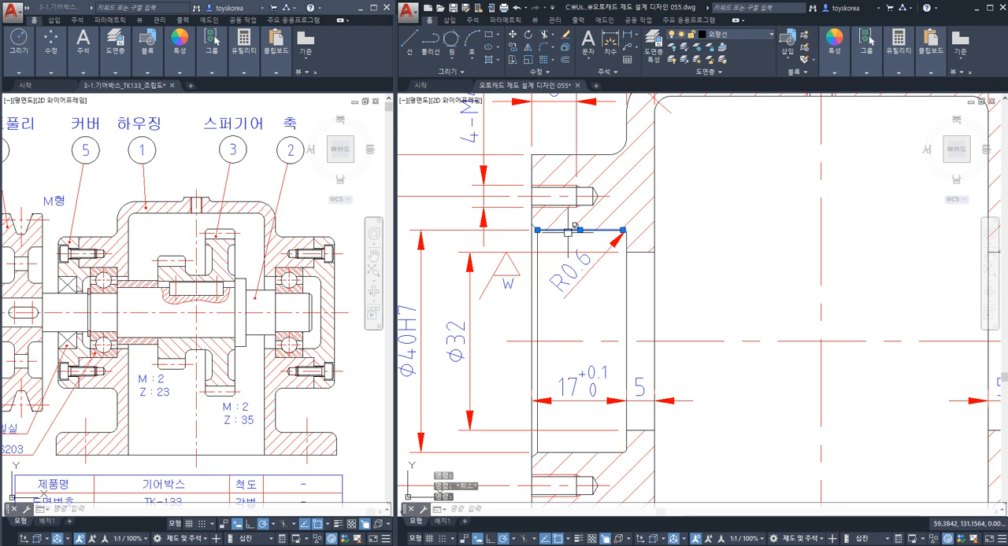
key("Escape")
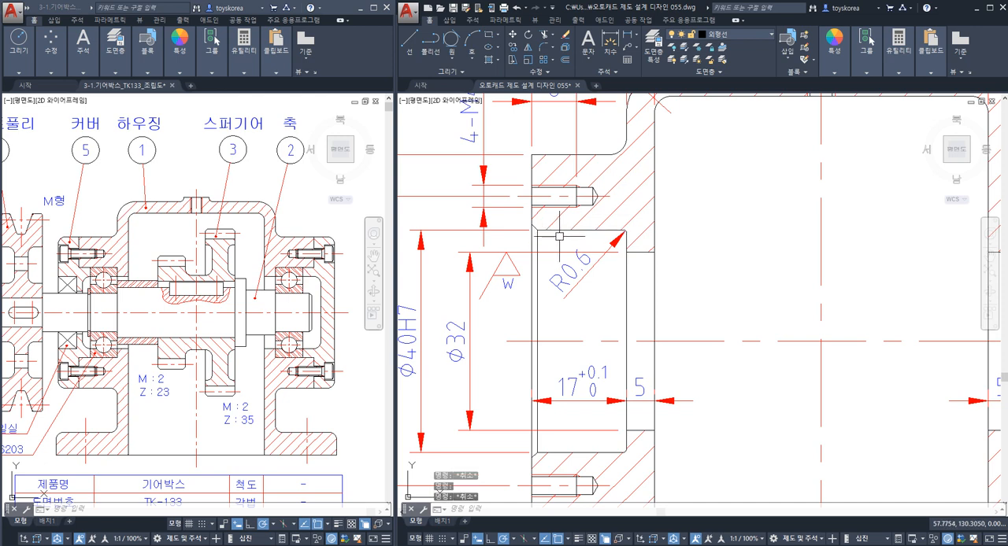
left_click(560, 230)
left_click(627, 271)
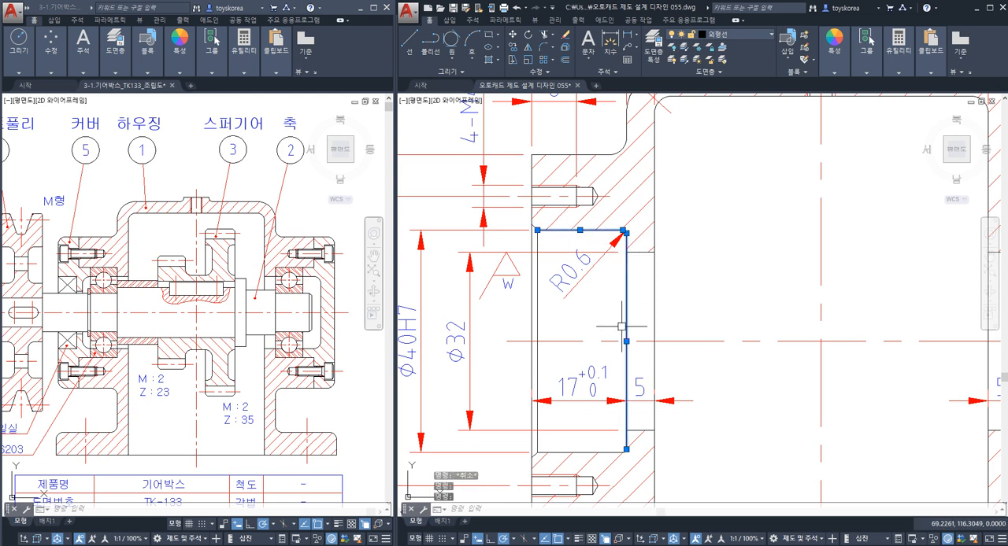
left_click(605, 454)
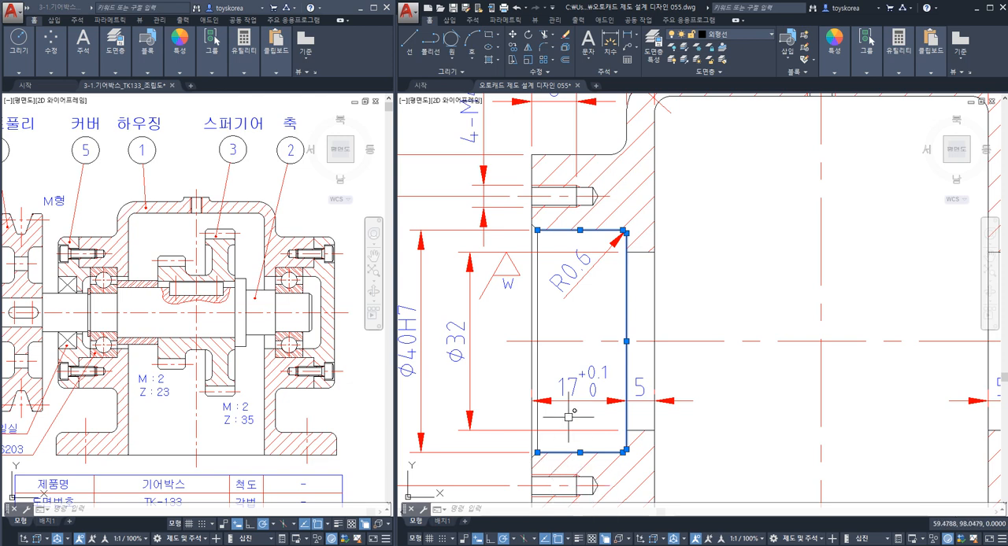
key("Escape")
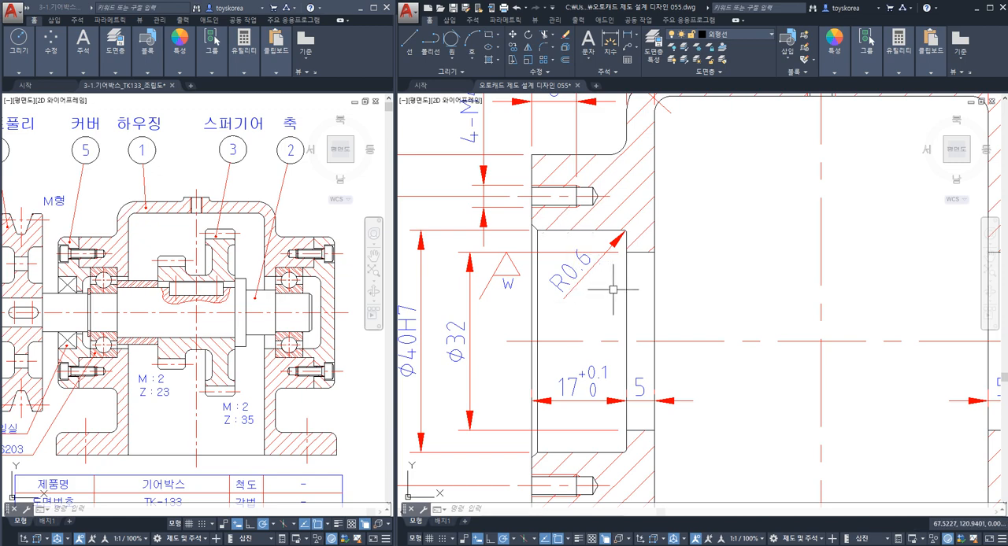
Copy the upright y roughness symbol by its triangle tip onto the lower Ø40H7 extension line of the left bearing seat.
scroll(613, 290, "down", 6)
middle_click_drag(942, 356, 809, 355)
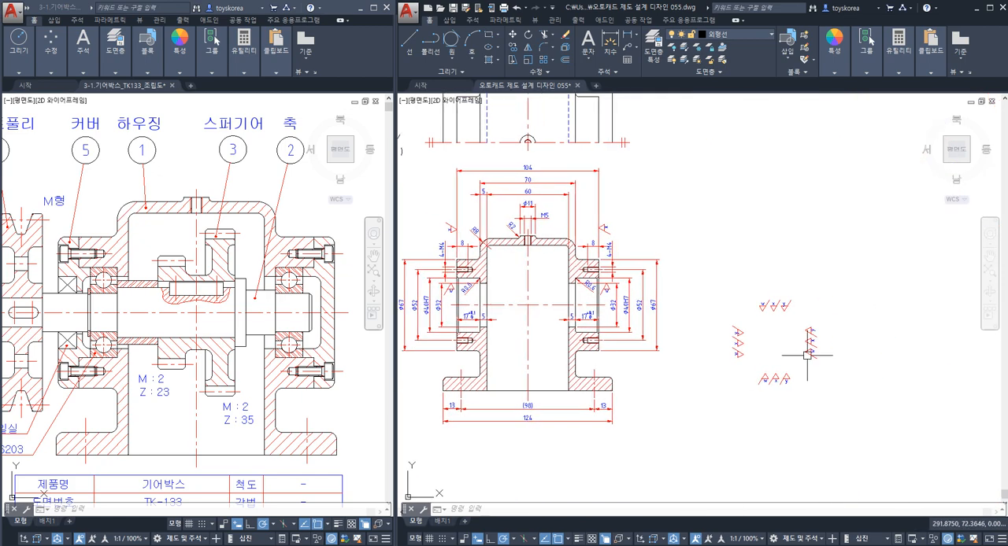
scroll(737, 318, "up", 4)
scroll(852, 297, "up", 4)
left_click(880, 291)
left_click(858, 245)
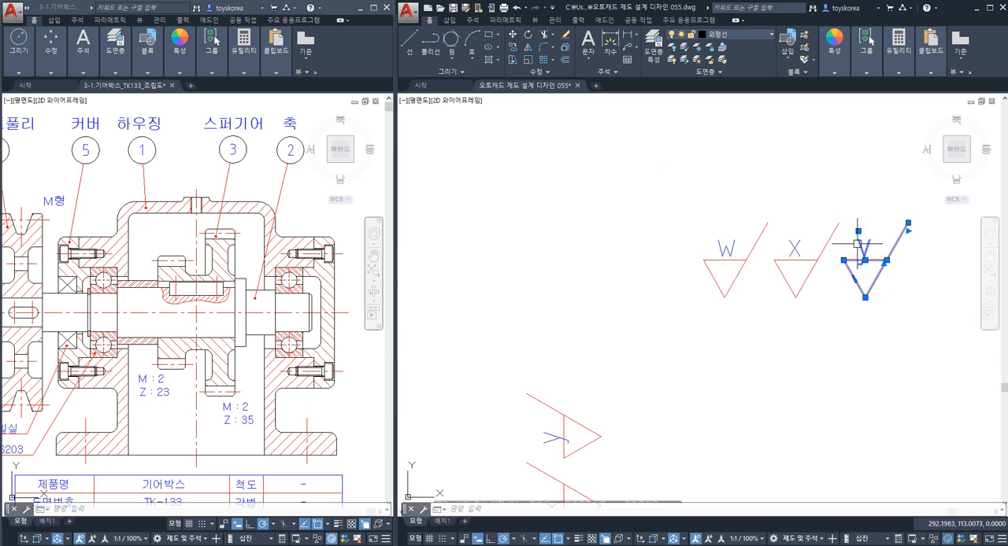
type("c")
key("space")
left_click(865, 298)
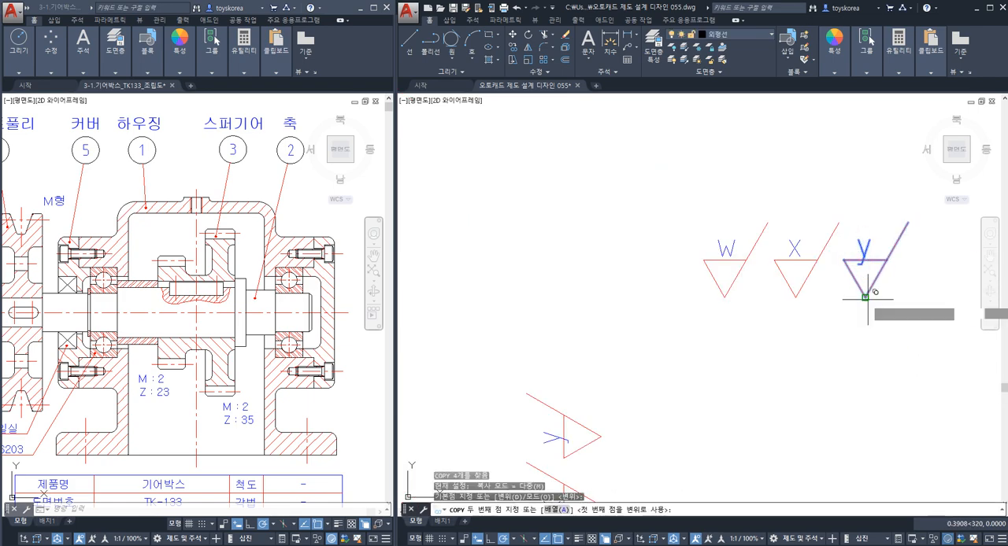
scroll(751, 295, "down", 8)
middle_click_drag(603, 308, 698, 330)
scroll(698, 331, "up", 8)
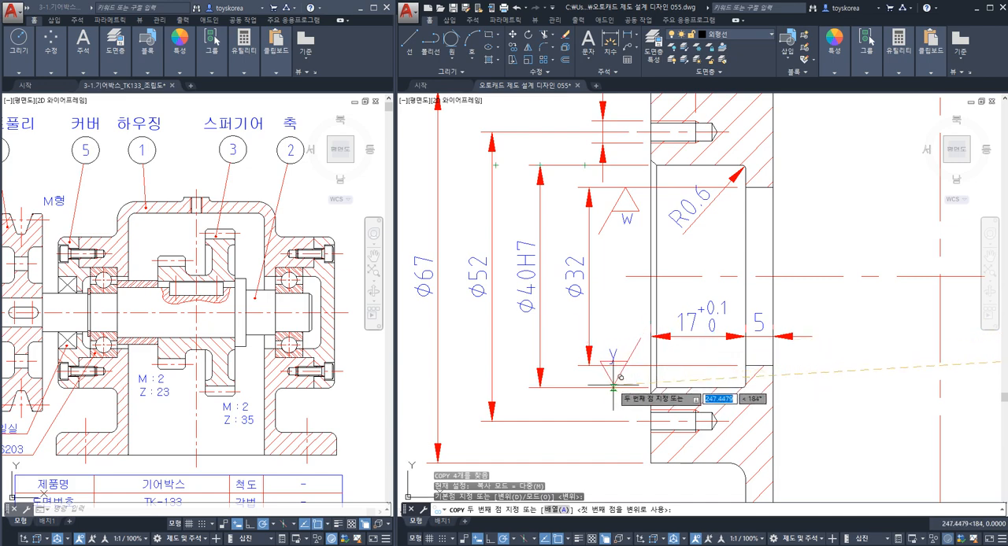
left_click(613, 385)
Place another copy of the upright y symbol on the right bearing seat's lower Ø40H7 extension line and finish copying.
scroll(642, 365, "down", 2)
middle_click_drag(772, 371, 488, 365)
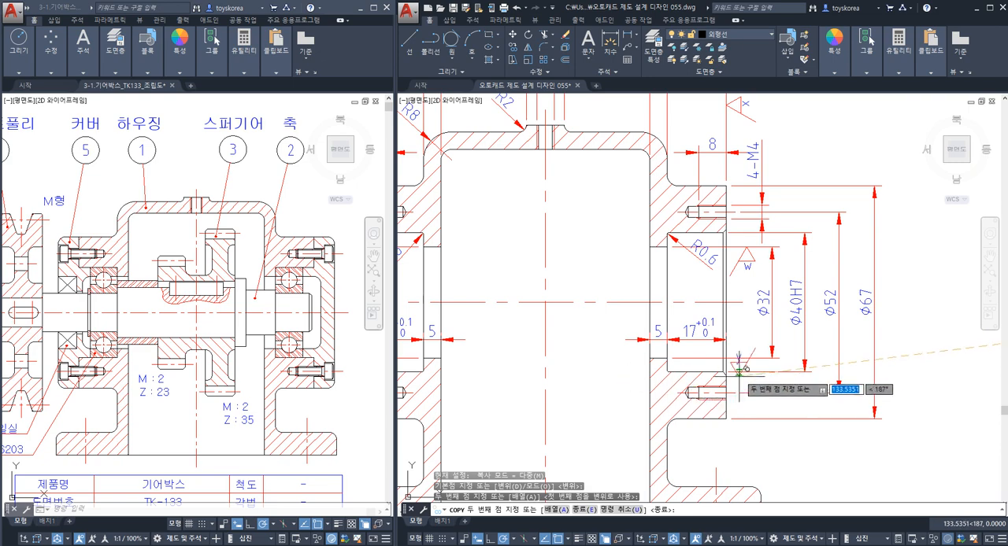
scroll(744, 362, "down", 1)
scroll(675, 379, "down", 1)
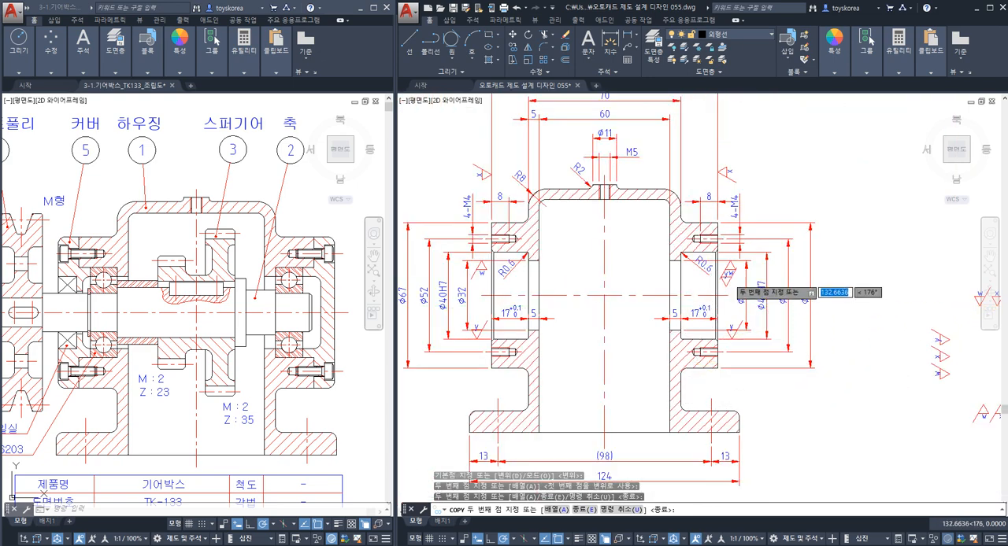
scroll(724, 280, "up", 3)
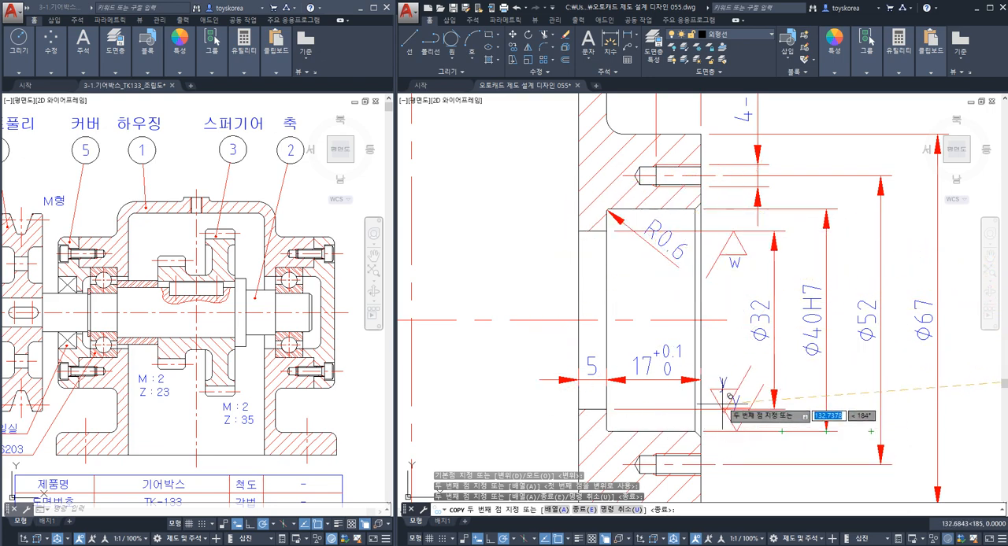
key("Escape")
Copy the y roughness symbol whose tip points left onto the inner shoulder face of the right bearing seat.
scroll(725, 376, "down", 4)
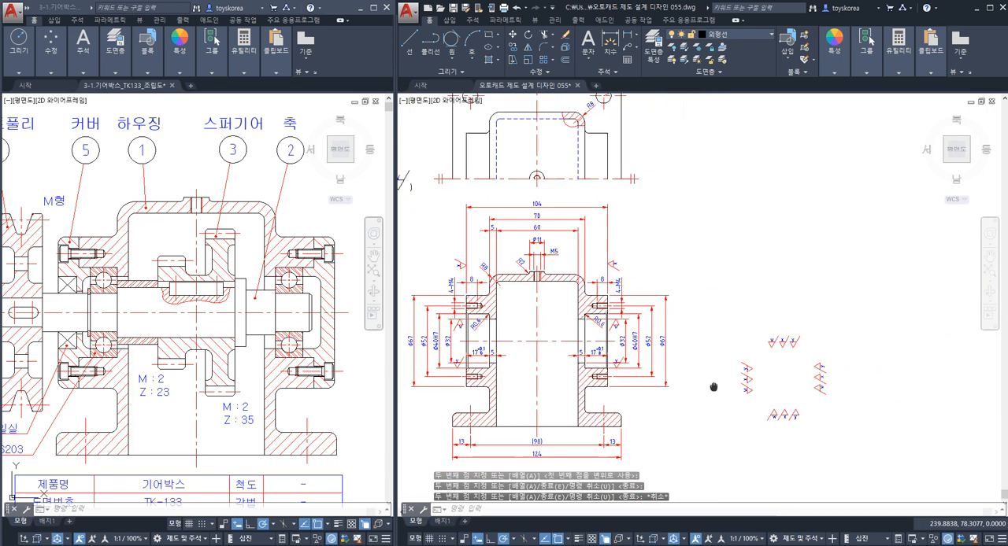
scroll(819, 362, "up", 5)
left_click(828, 386)
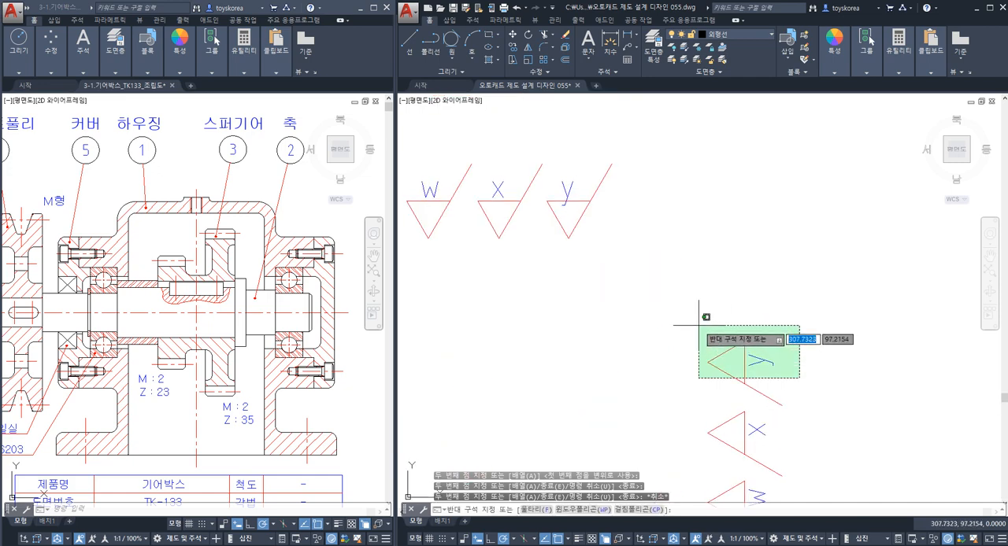
left_click(703, 328)
type("co")
key("Return")
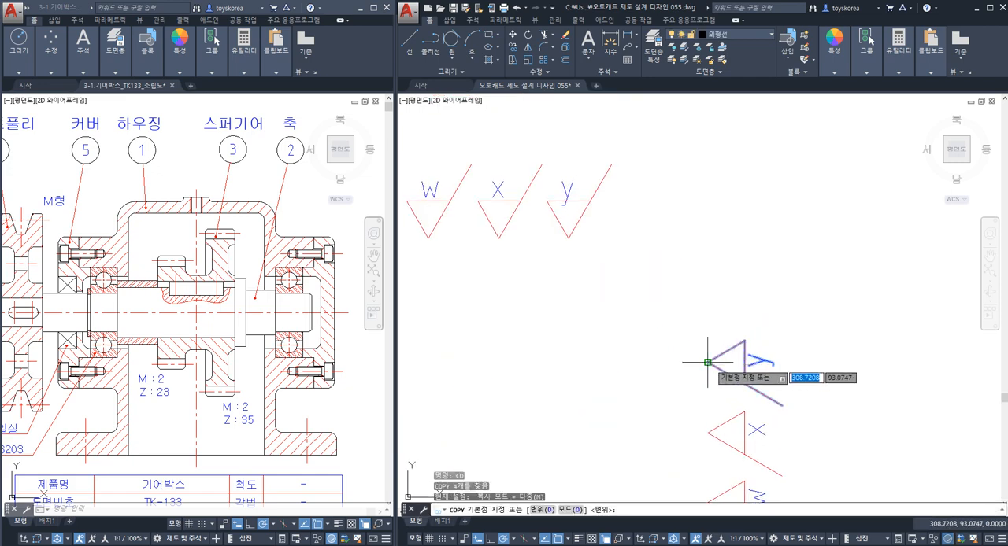
left_click(707, 362)
scroll(711, 356, "down", 3)
scroll(664, 331, "up", 5)
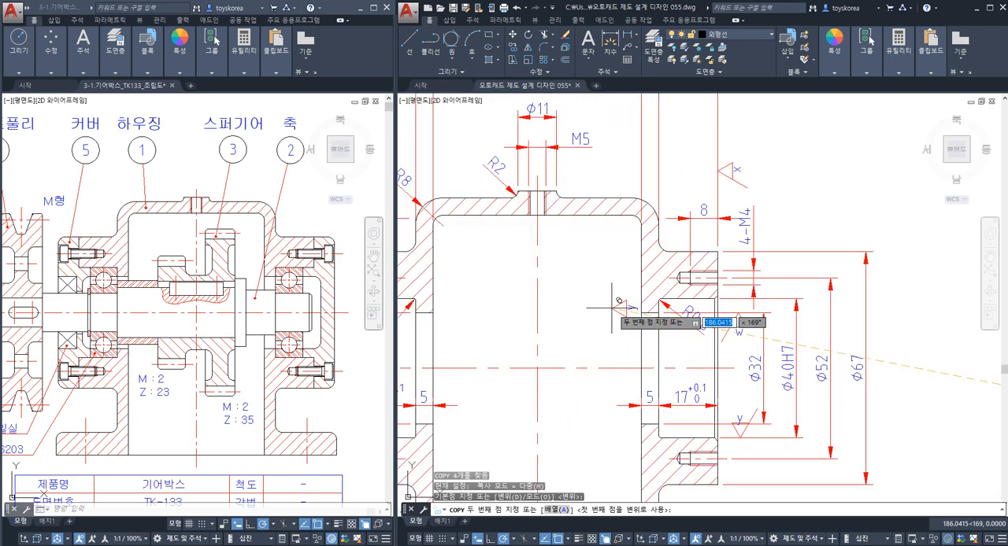
scroll(611, 308, "up", 3)
scroll(686, 333, "up", 2)
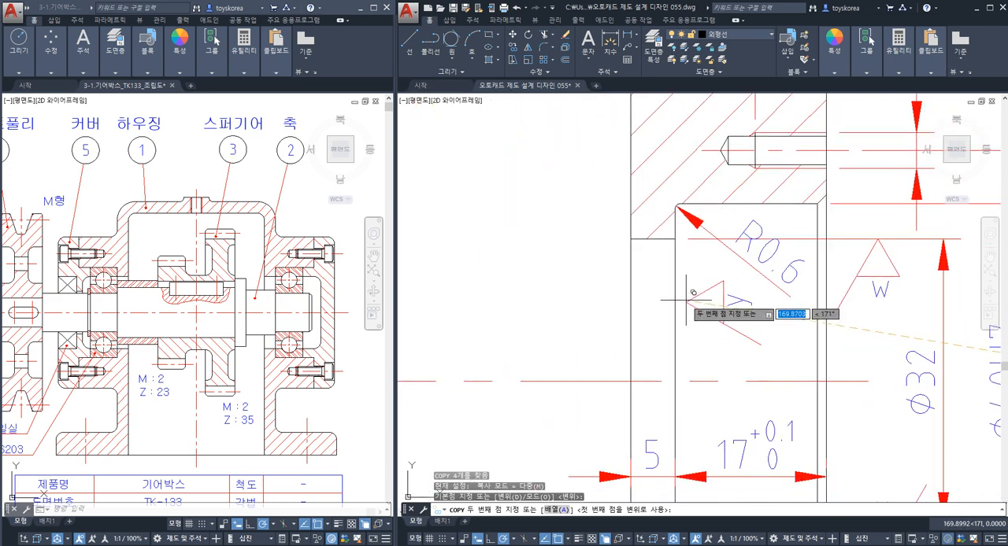
left_click(676, 306)
scroll(587, 366, "down", 4)
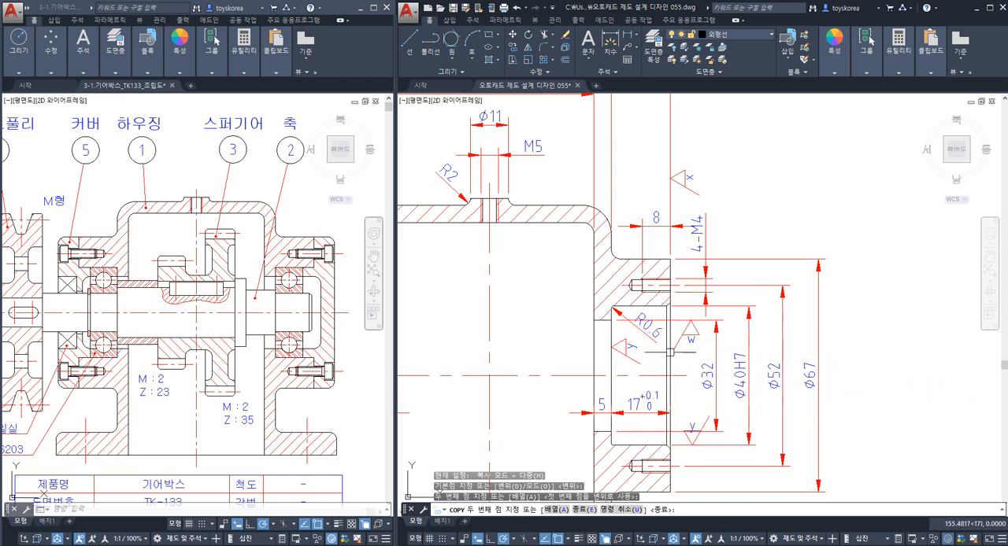
scroll(688, 350, "down", 3)
scroll(675, 337, "up", 4)
key("Return")
key("Return")
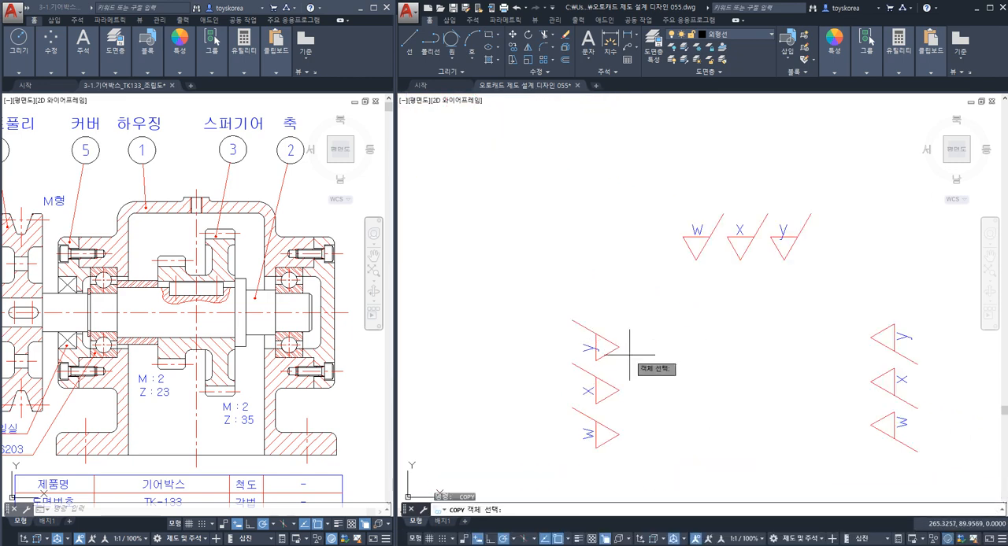
Copy the y roughness symbol whose tip points right onto the left bearing seat's inner shoulder and check its tip contact.
left_click(629, 355)
left_click(594, 331)
key("Return")
left_click(619, 346)
scroll(608, 332, "down", 4)
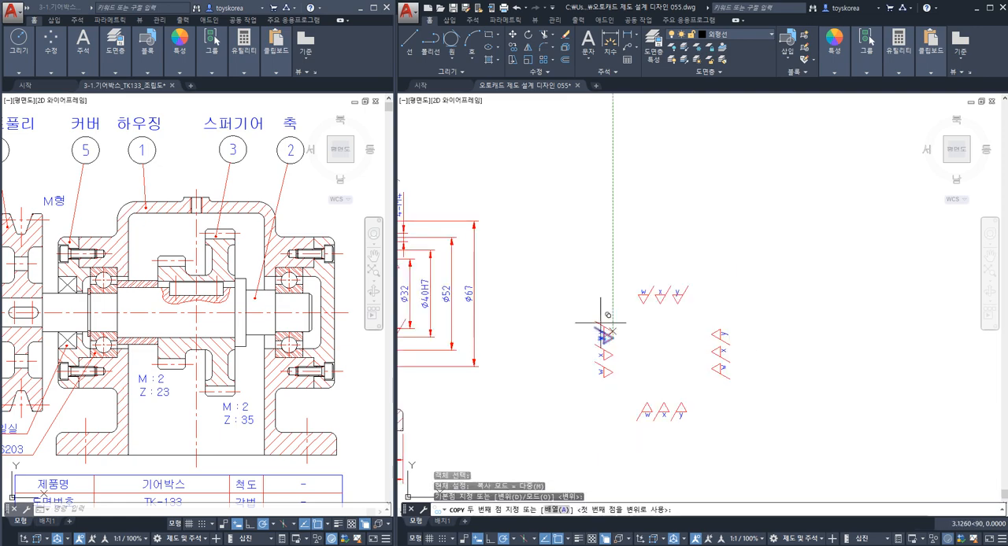
scroll(551, 315, "up", 6)
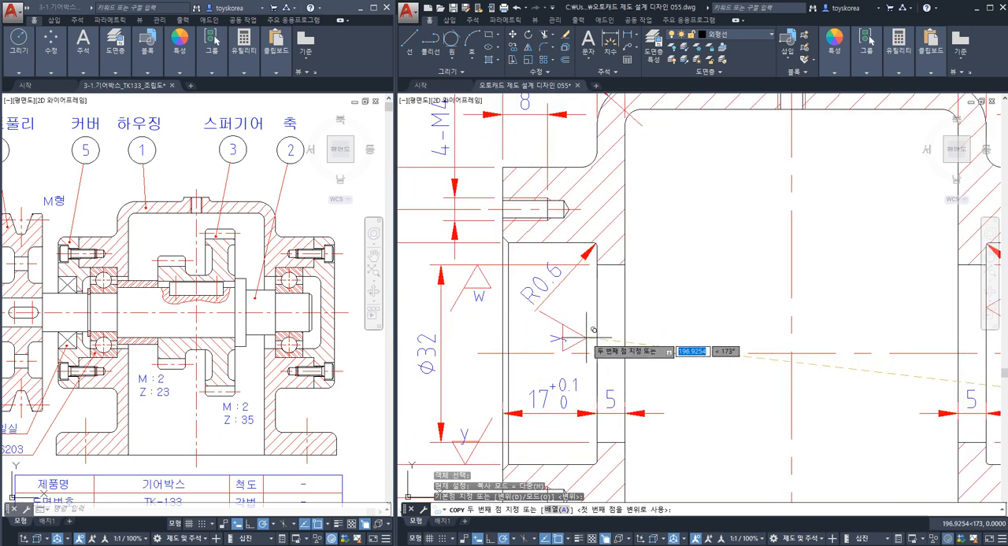
left_click(595, 341)
key("Escape")
scroll(598, 374, "down", 2)
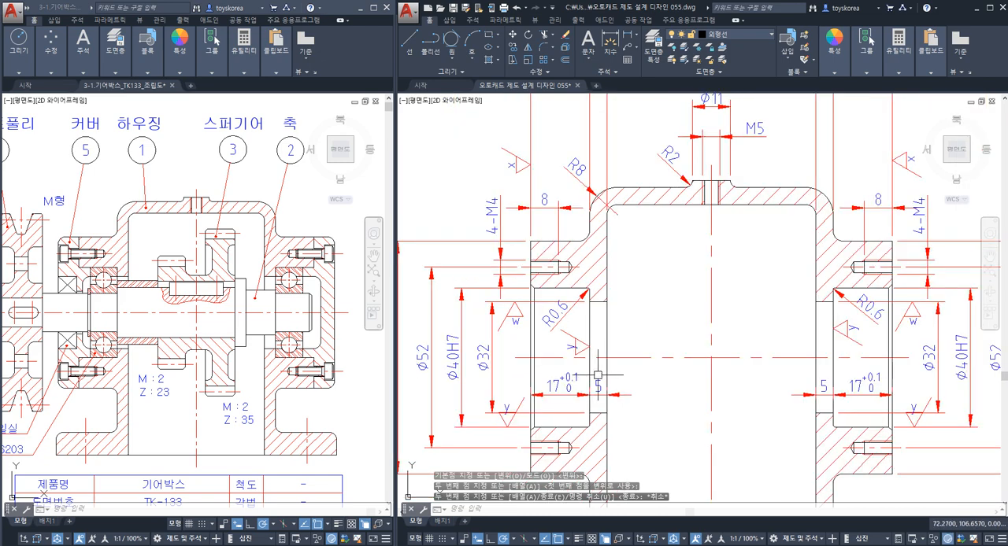
scroll(587, 346, "up", 6)
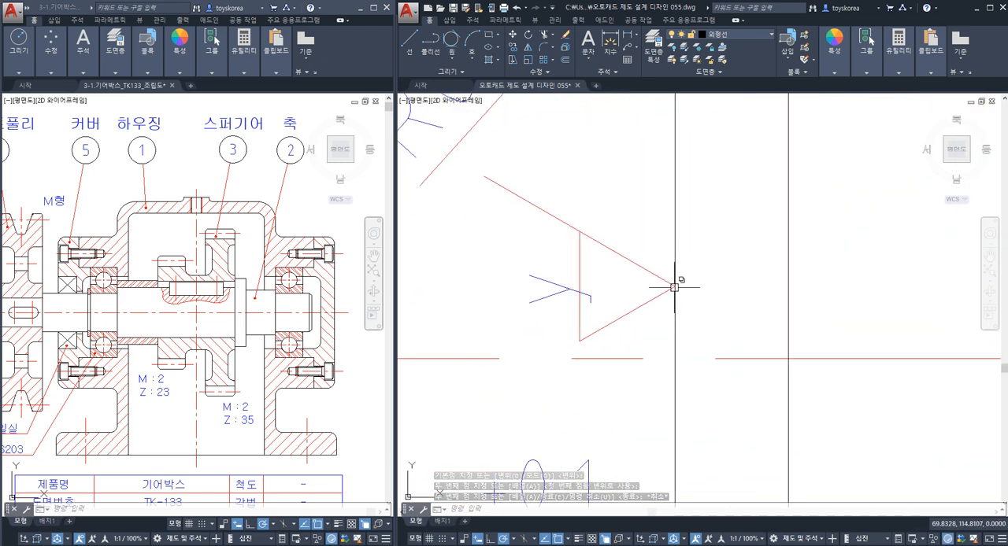
scroll(674, 287, "down", 8)
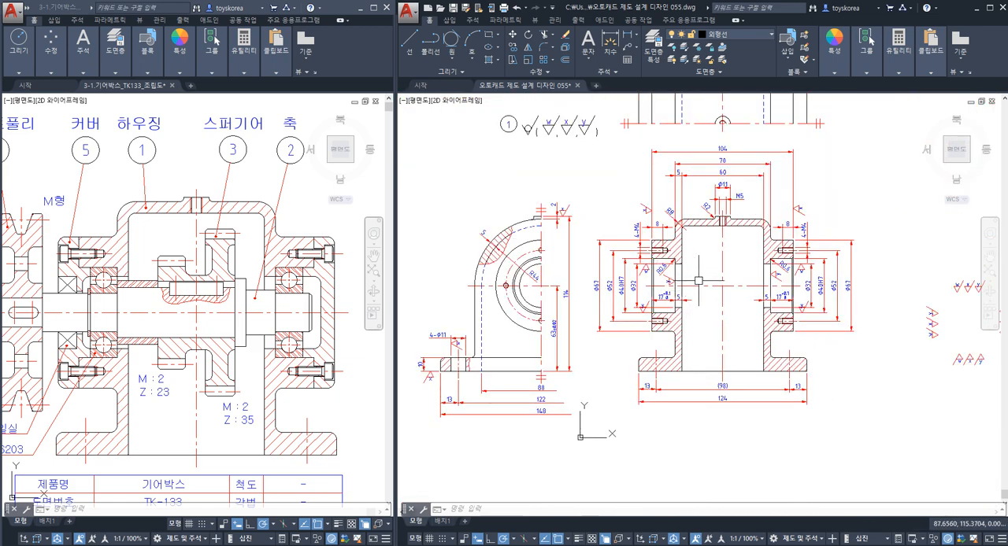
Copy the upright x roughness symbol onto the base flange's upper extension line at the 10 dimension, beside the 4-Ø11 hole.
middle_click_drag(725, 327, 812, 320)
middle_click_drag(679, 265, 603, 381)
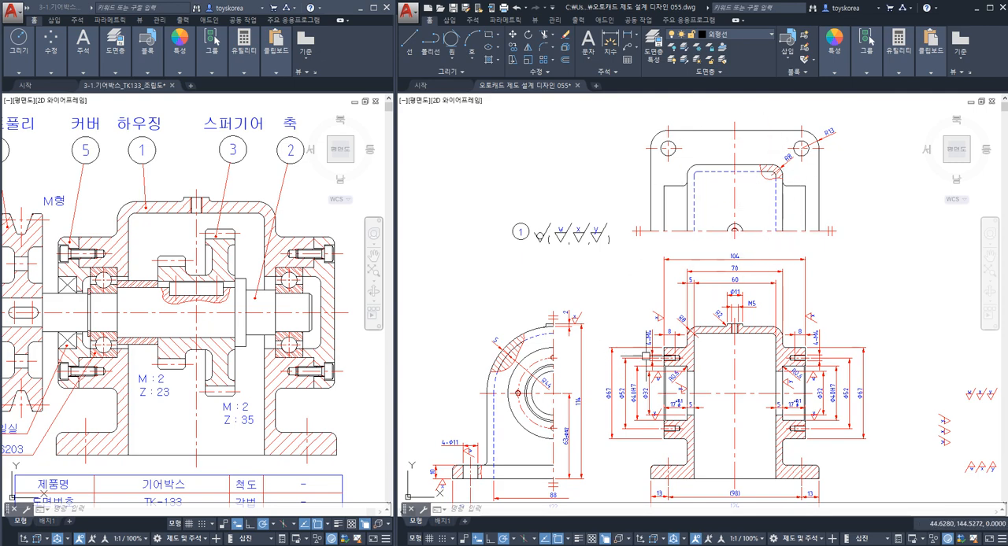
scroll(465, 466, "up", 8)
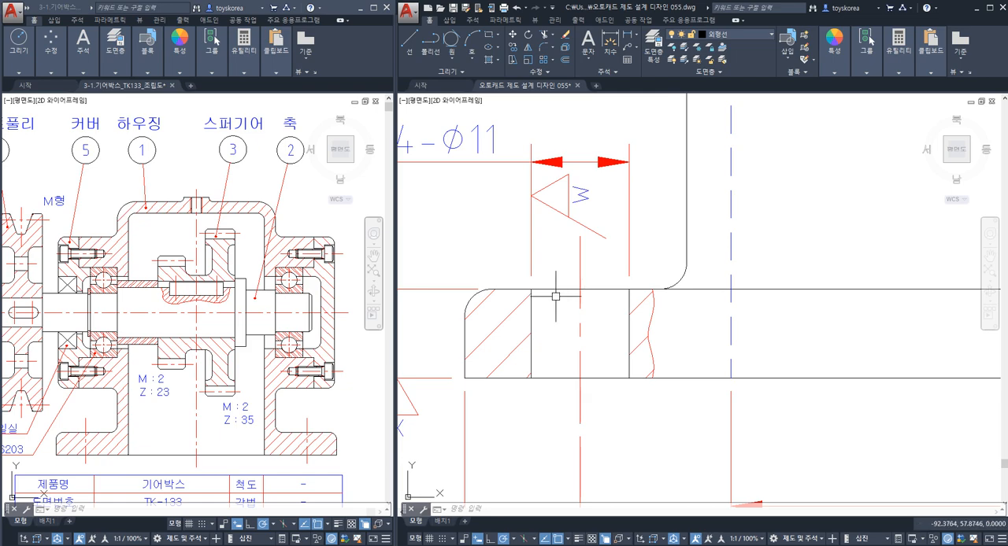
scroll(558, 289, "down", 8)
scroll(764, 236, "up", 6)
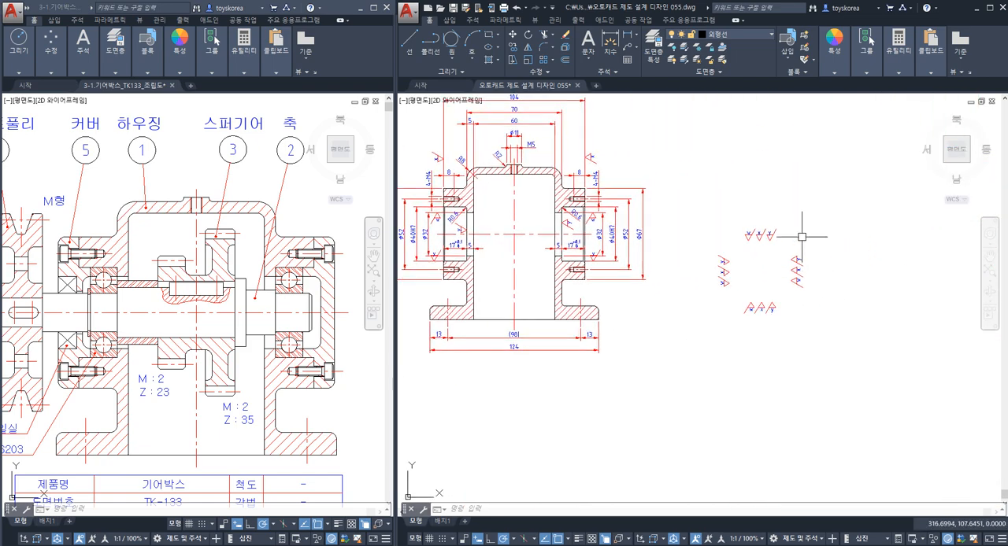
scroll(701, 247, "up", 4)
left_click(635, 247)
left_click(590, 154)
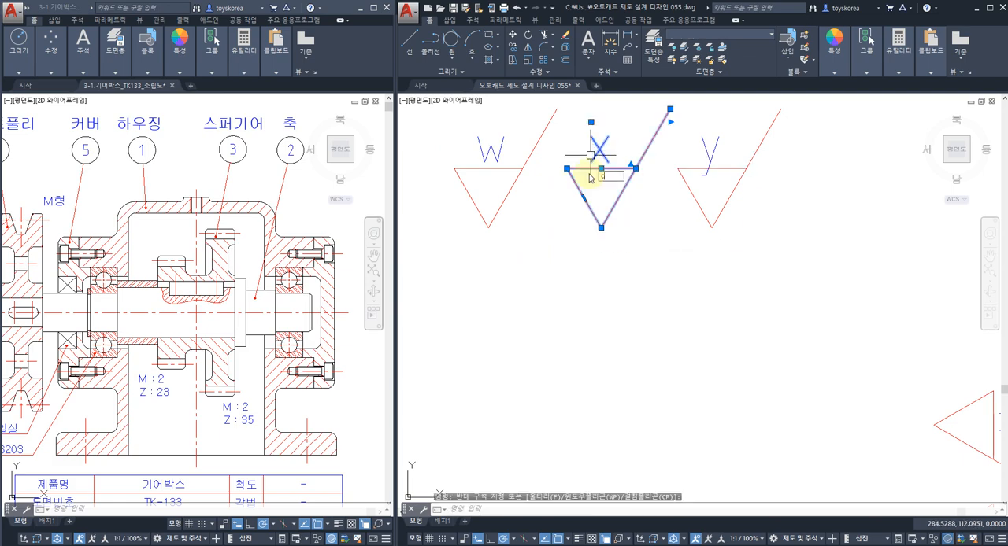
type("co")
key("Return")
left_click(601, 227)
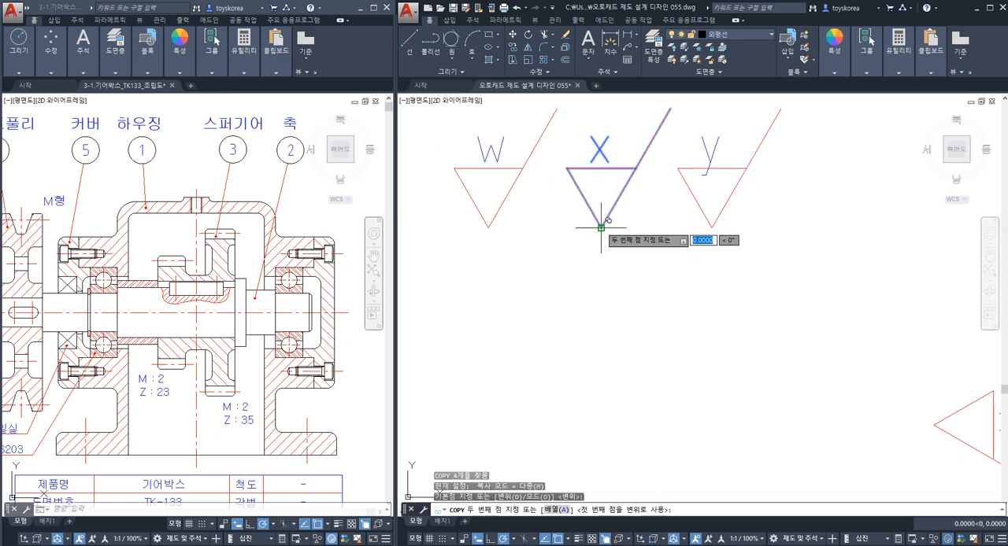
scroll(598, 233, "down", 5)
scroll(586, 295, "up", 10)
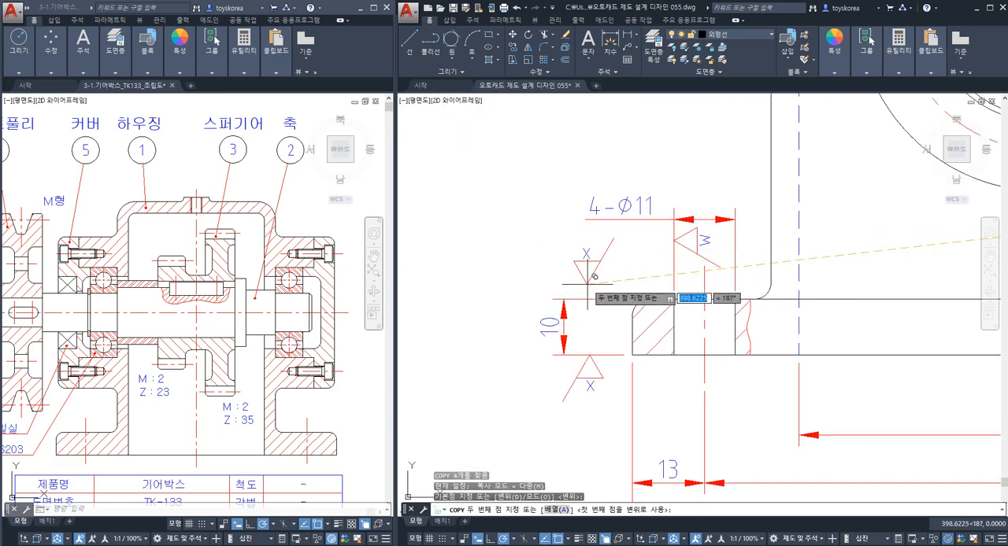
key("Escape")
scroll(669, 315, "down", 5)
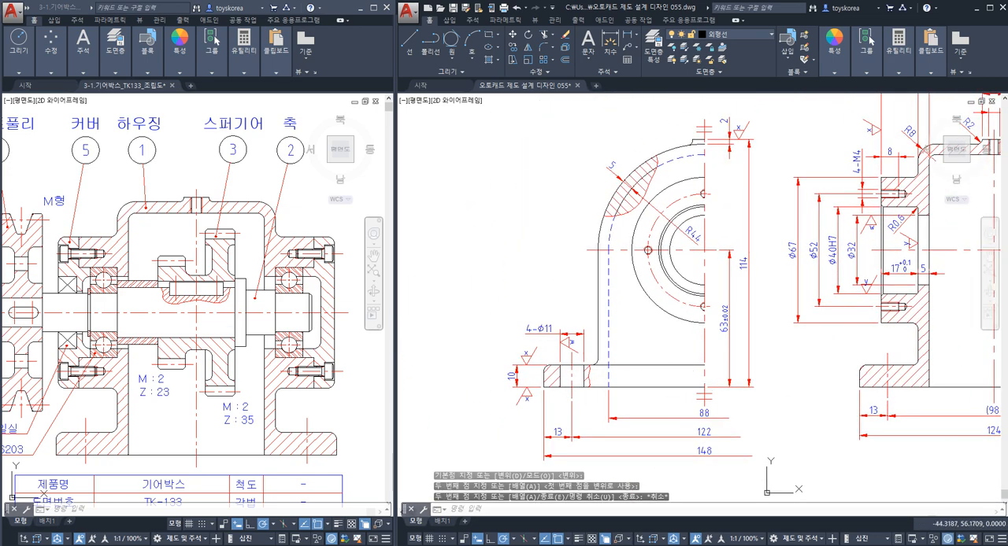
Save the housing drawing with its newly placed roughness symbols.
scroll(668, 236, "down", 3)
key("ctrl+s")
scroll(668, 213, "up", 6)
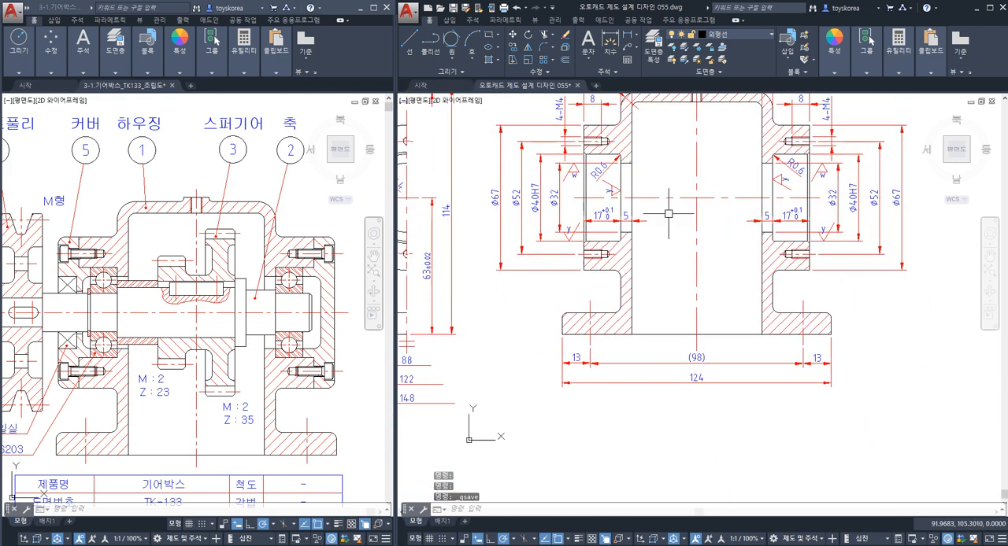
Check the roughness symbols around the base flange and 4-Ø11 hole, and survey the front and section views.
scroll(663, 311, "up", 1)
middle_click_drag(622, 327, 691, 328)
scroll(689, 328, "down", 4)
scroll(664, 327, "up", 3)
middle_click_drag(509, 340, 584, 343)
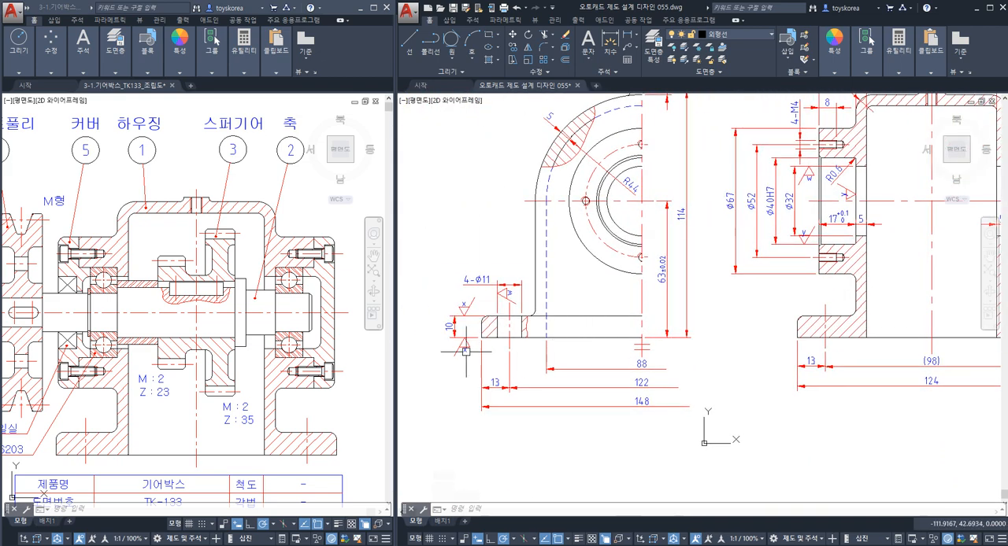
scroll(465, 330, "up", 2)
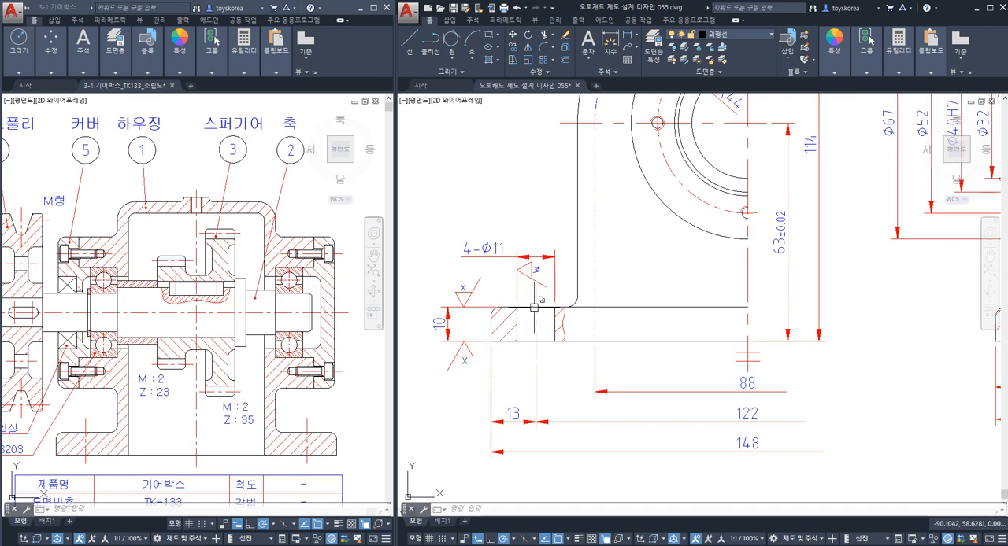
scroll(496, 288, "down", 2)
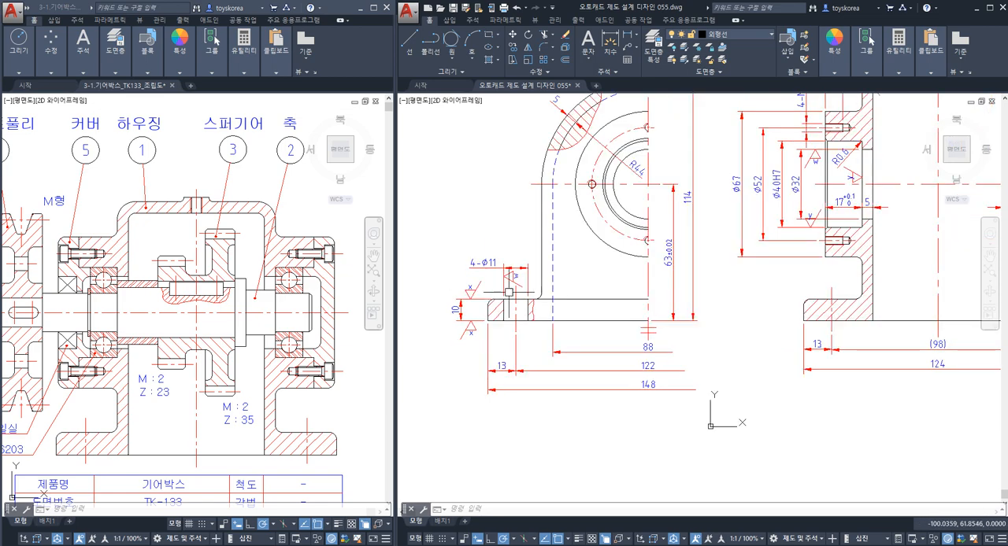
middle_click_drag(751, 286, 551, 387)
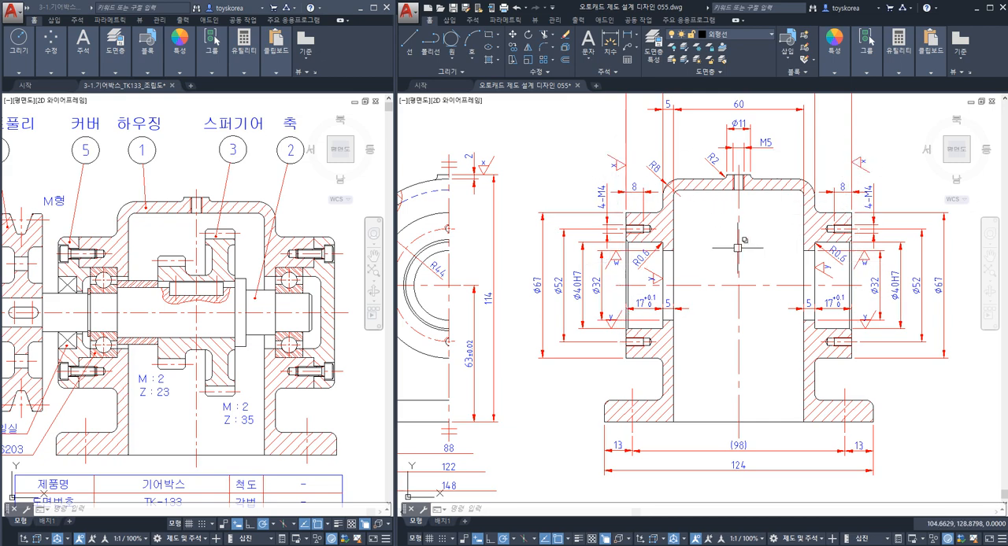
Examine the bearing seats and the top boss face in the section view against the x symbol at the front view's 2 dimension.
scroll(677, 268, "up", 3)
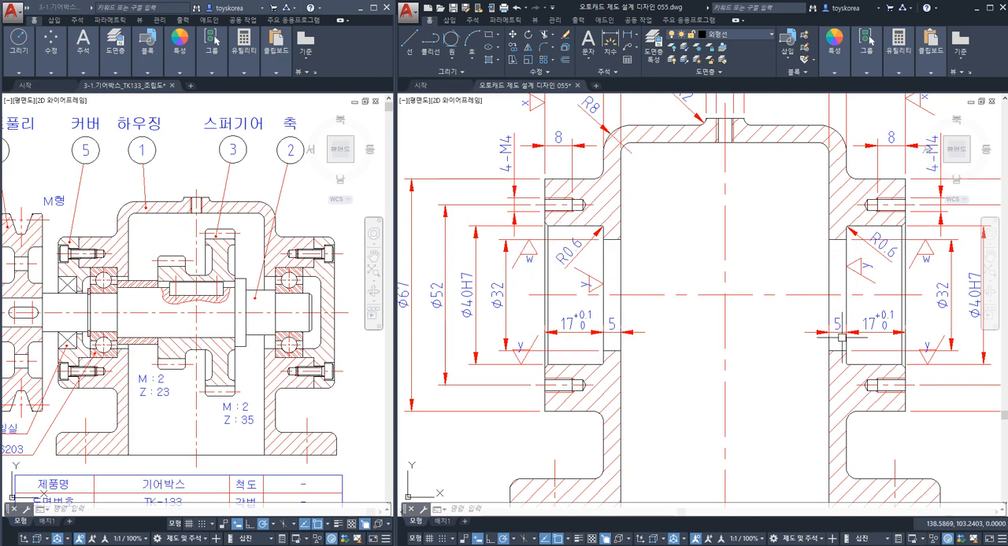
scroll(709, 236, "up", 3)
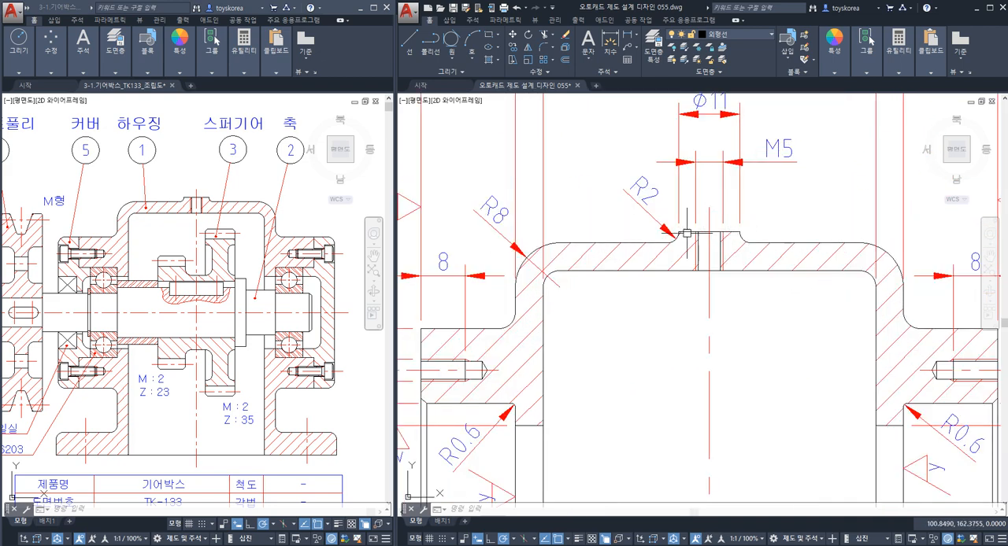
scroll(686, 234, "up", 3)
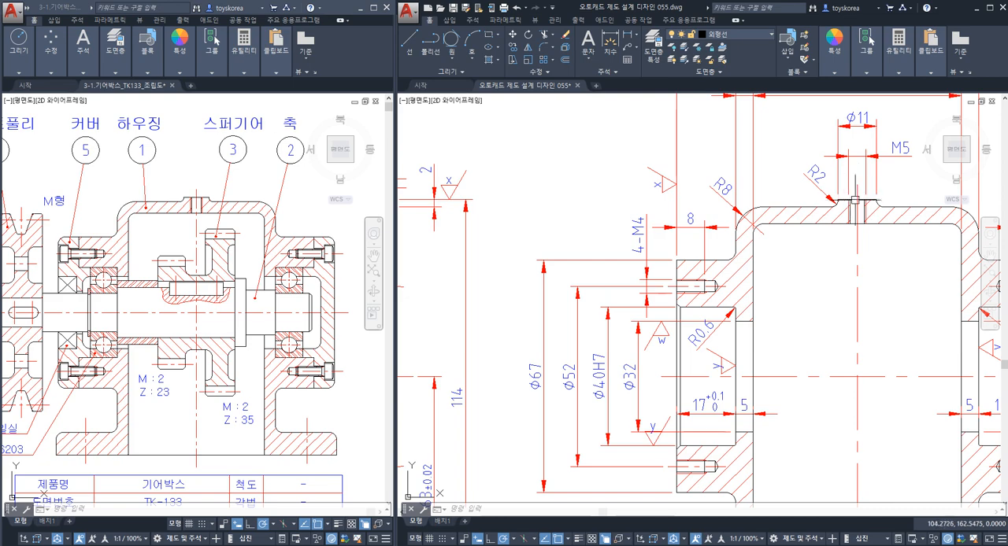
scroll(848, 202, "up", 4)
left_click(836, 194)
scroll(835, 194, "down", 6)
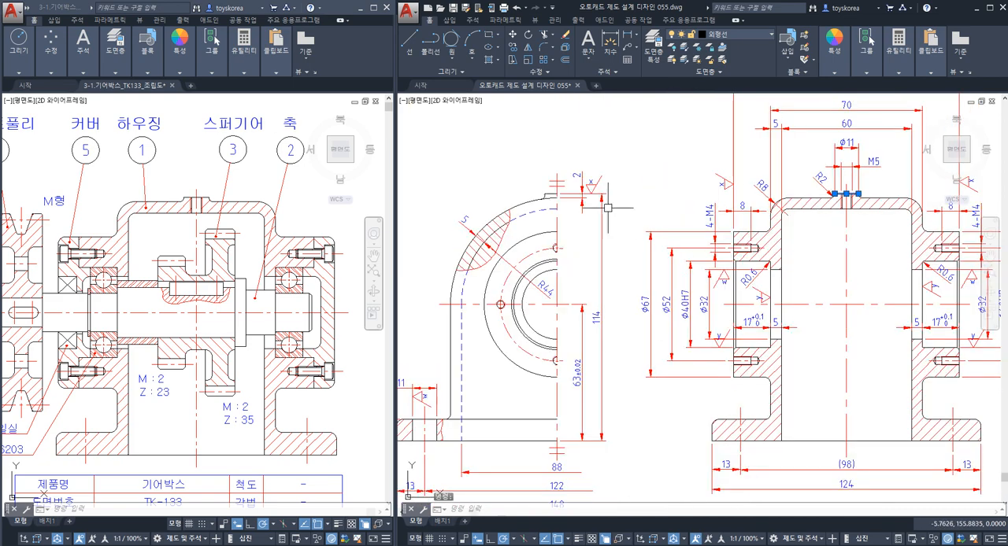
scroll(583, 187, "up", 2)
middle_click_drag(582, 187, 717, 215)
scroll(718, 217, "up", 2)
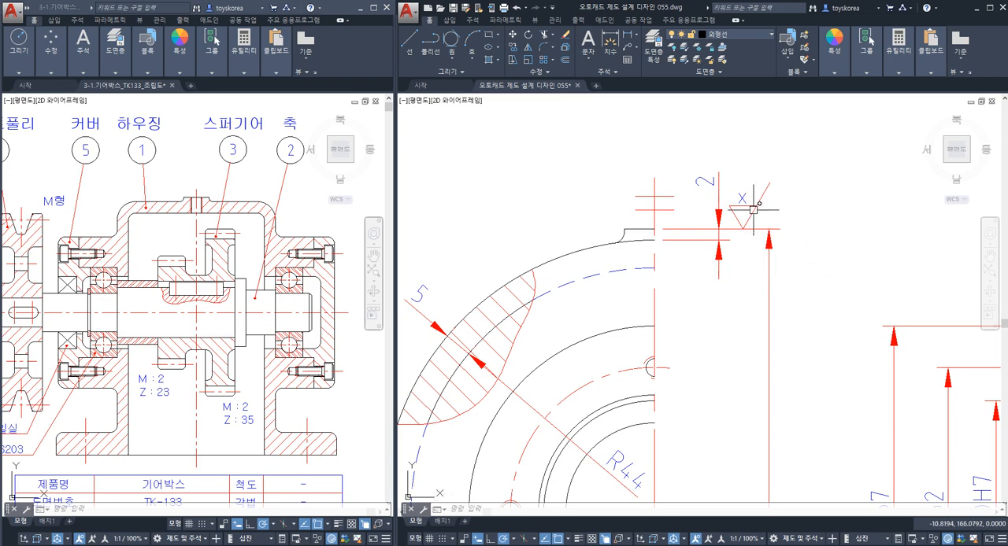
scroll(743, 209, "down", 5)
key("Escape")
key("Escape")
scroll(760, 260, "down", 2)
scroll(777, 284, "up", 3)
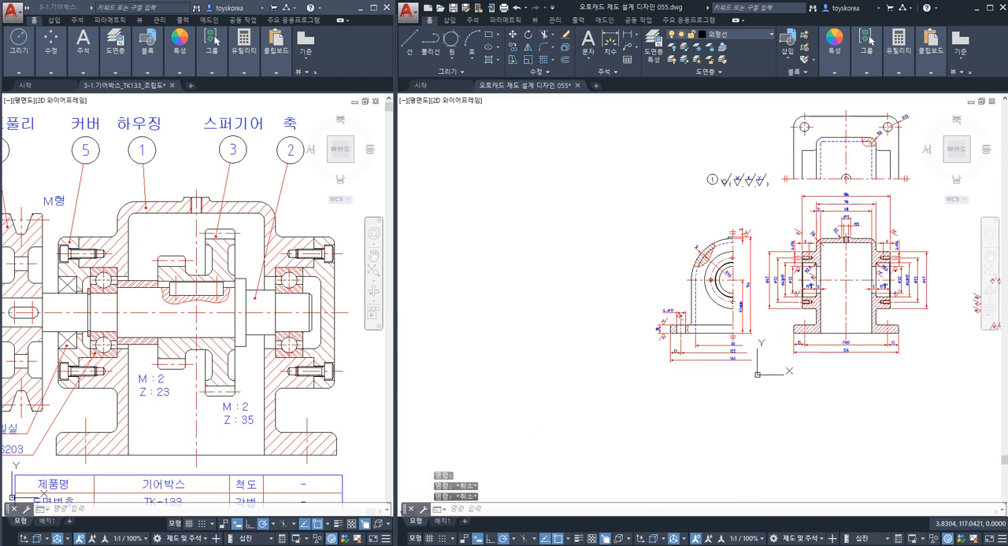
Save the drawing and move the spare set of roughness symbols upward, clear of the area beside the section view.
key("ctrl+s")
middle_click_drag(847, 329, 731, 317)
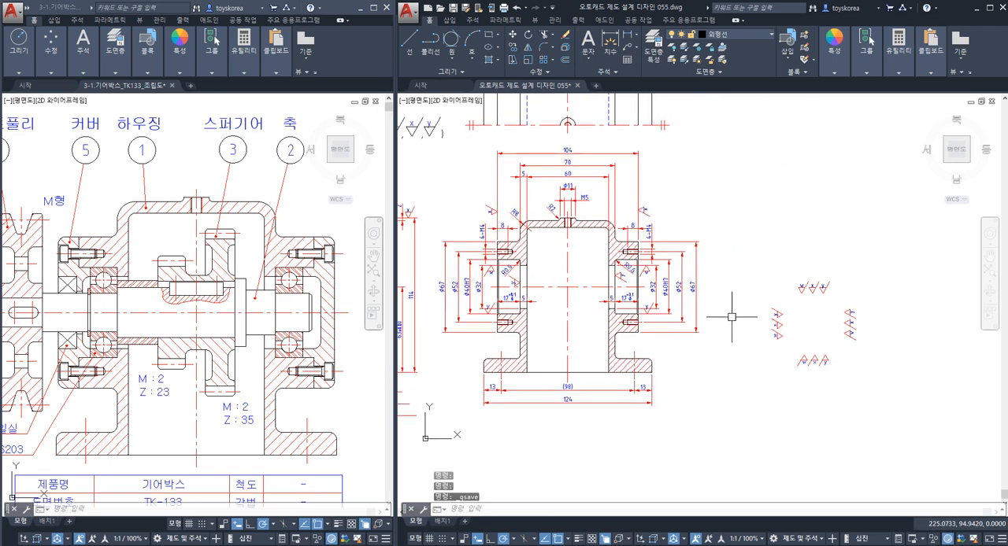
left_click(859, 385)
left_click(758, 257)
middle_click_drag(757, 258, 761, 324)
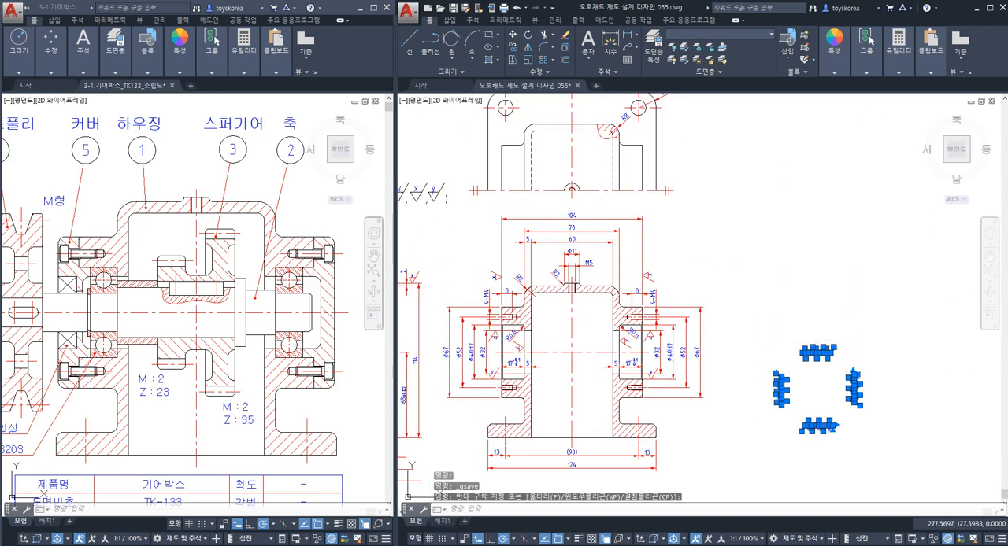
type("m")
key("space")
left_click(809, 348)
left_click(761, 162)
key("Escape")
Survey the dimensioned housing views, and switch to the TK-133 assembly drawing to examine how the housing fits the other parts.
middle_click_drag(631, 273, 757, 229)
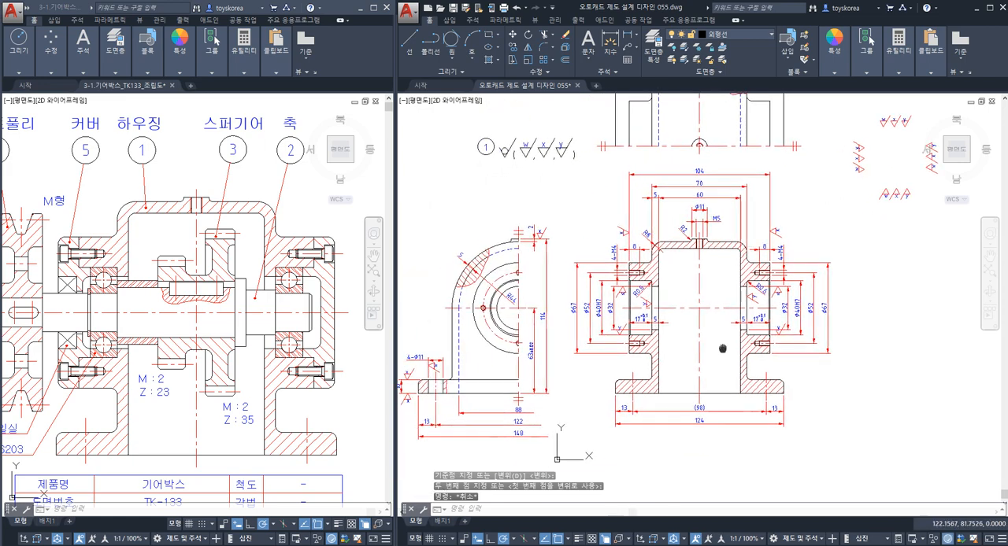
middle_click_drag(722, 349, 740, 319)
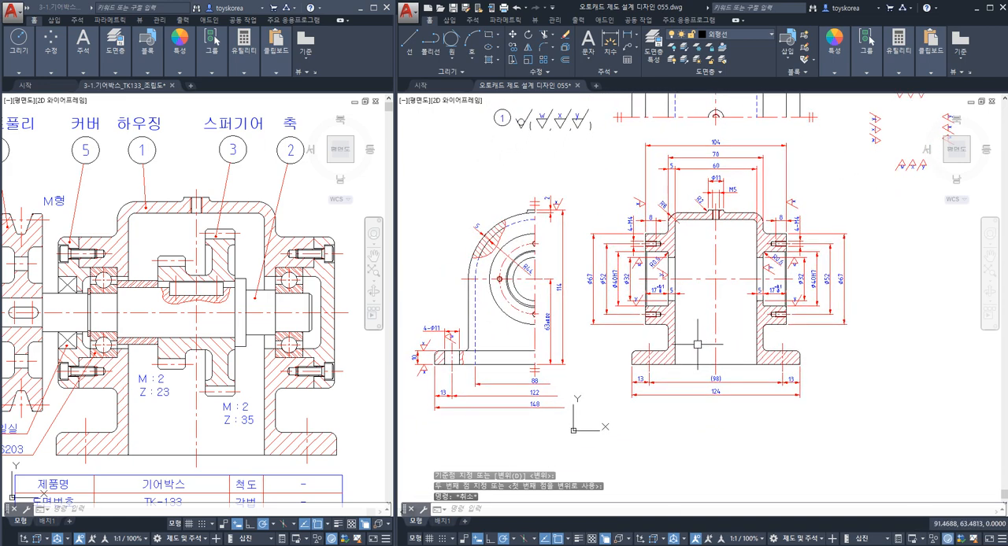
left_click(371, 391)
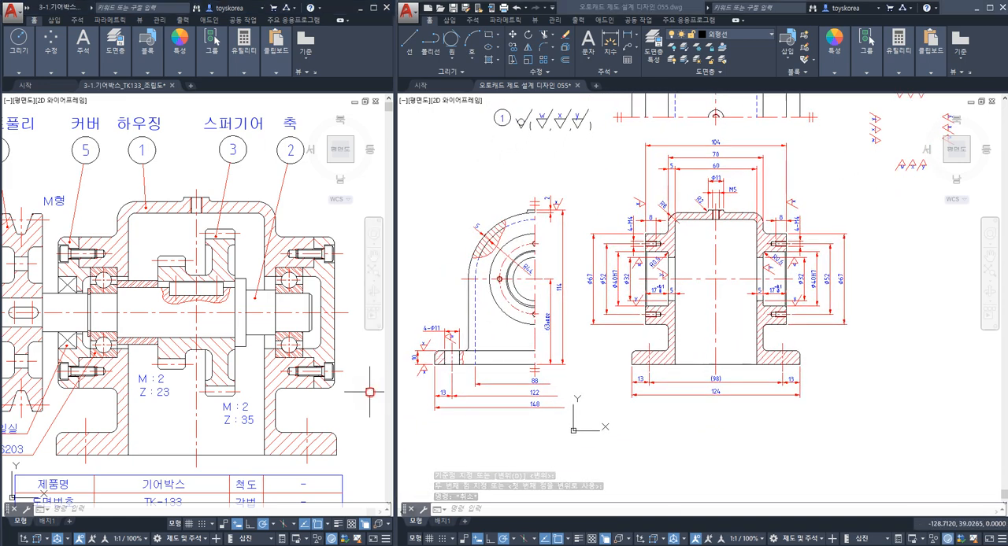
scroll(335, 395, "down", 4)
scroll(291, 355, "up", 2)
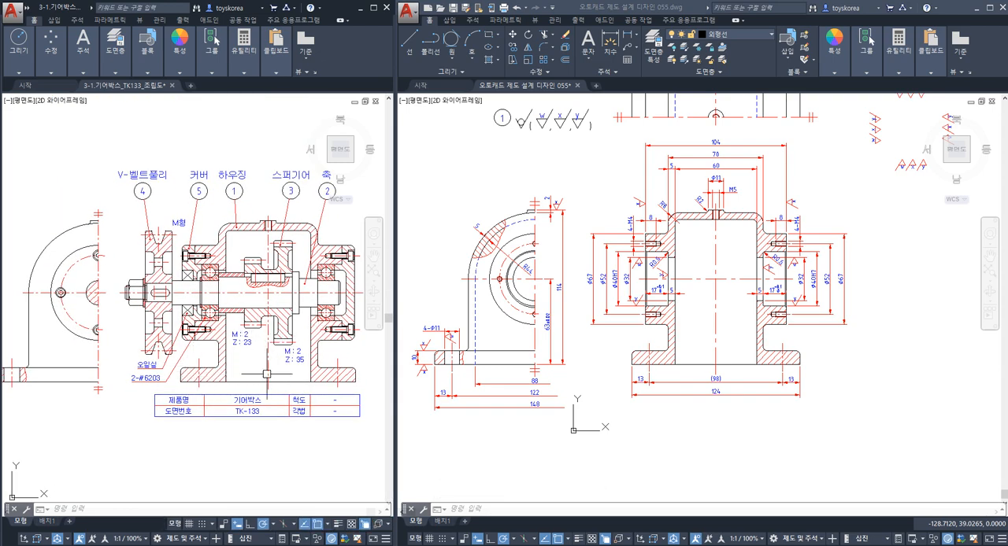
scroll(193, 270, "up", 2)
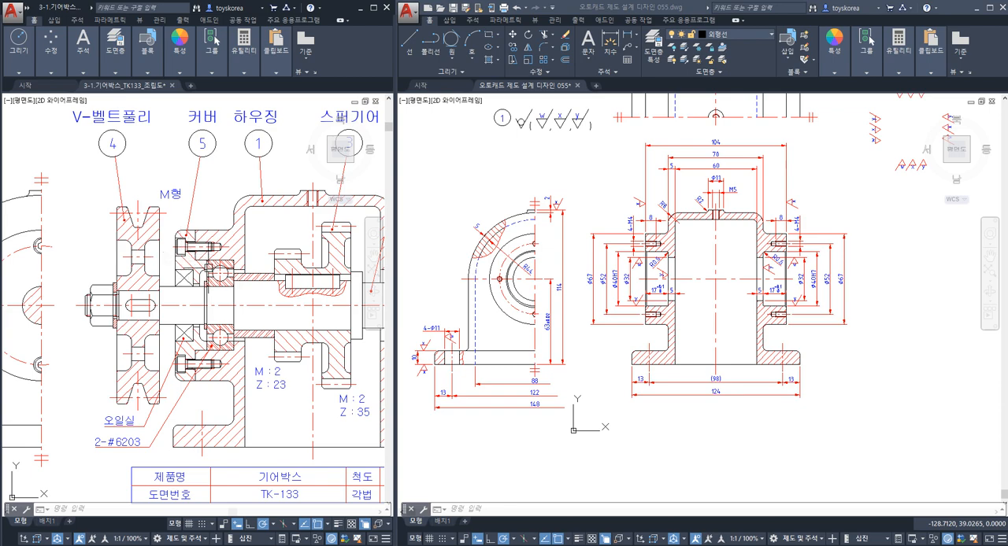
middle_click_drag(263, 317, 235, 310)
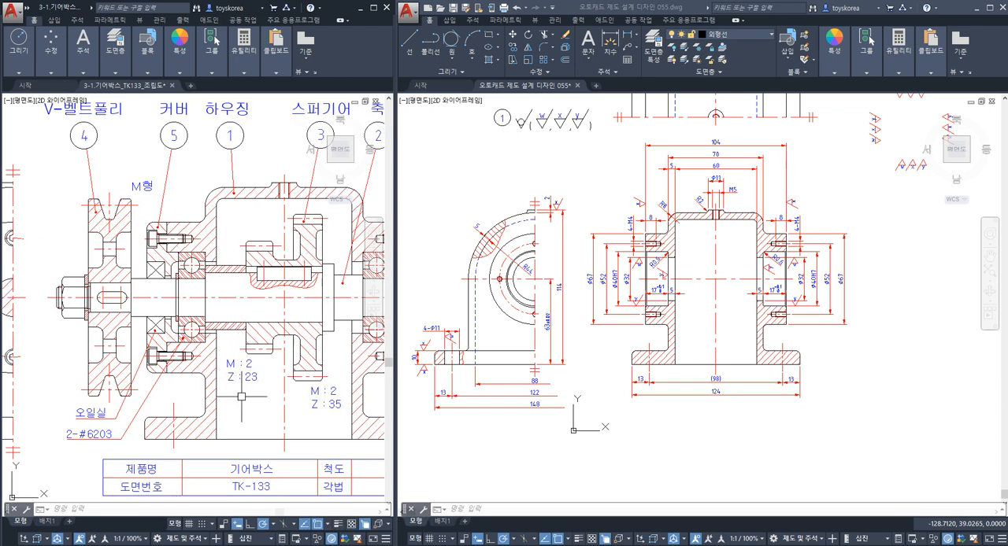
middle_click_drag(248, 418, 213, 407)
key("Escape")
scroll(167, 389, "down", 2)
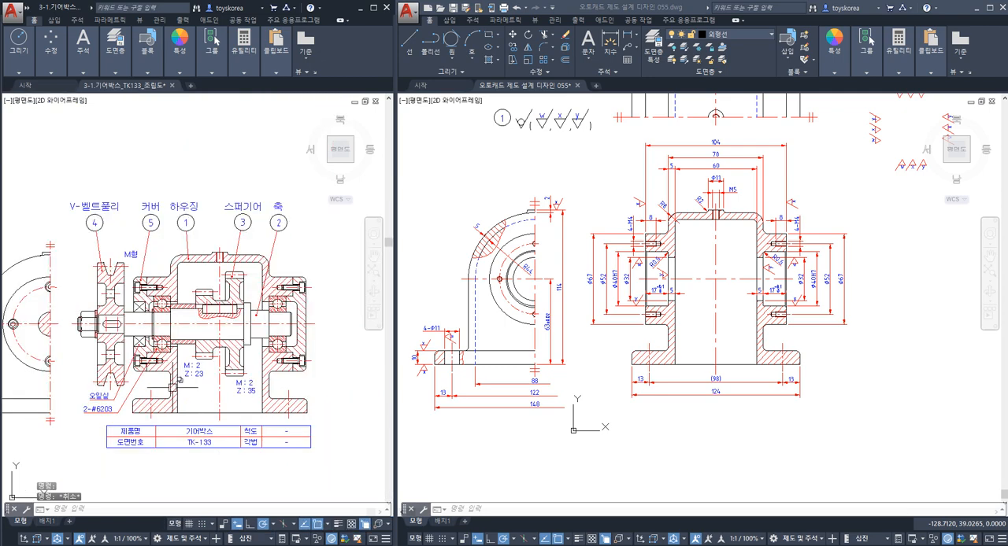
middle_click_drag(145, 383, 210, 390)
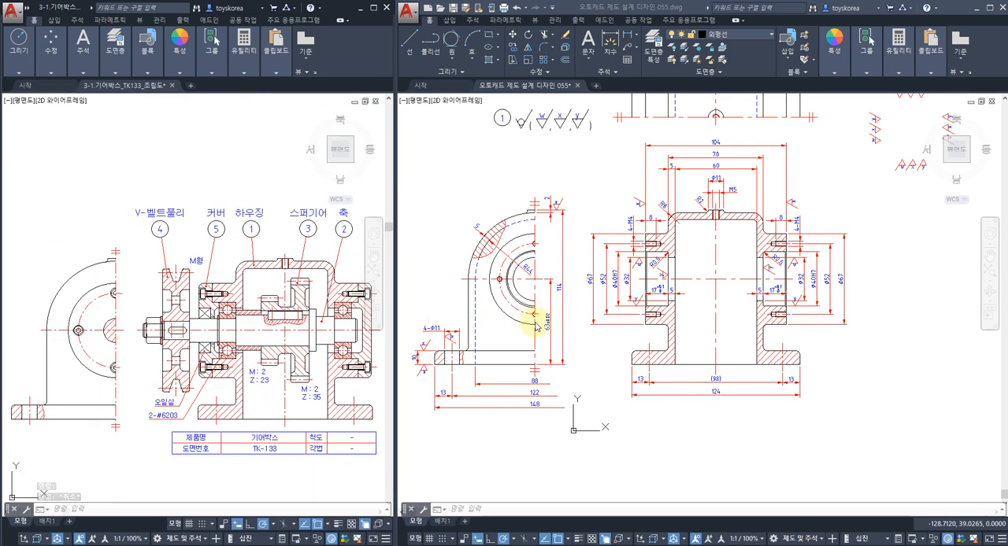
Examine the 63±0.02 dimension in the housing front view by highlighting the base bottom line and the bore's horizontal centreline.
scroll(547, 322, "up", 5)
key("Escape")
key("Escape")
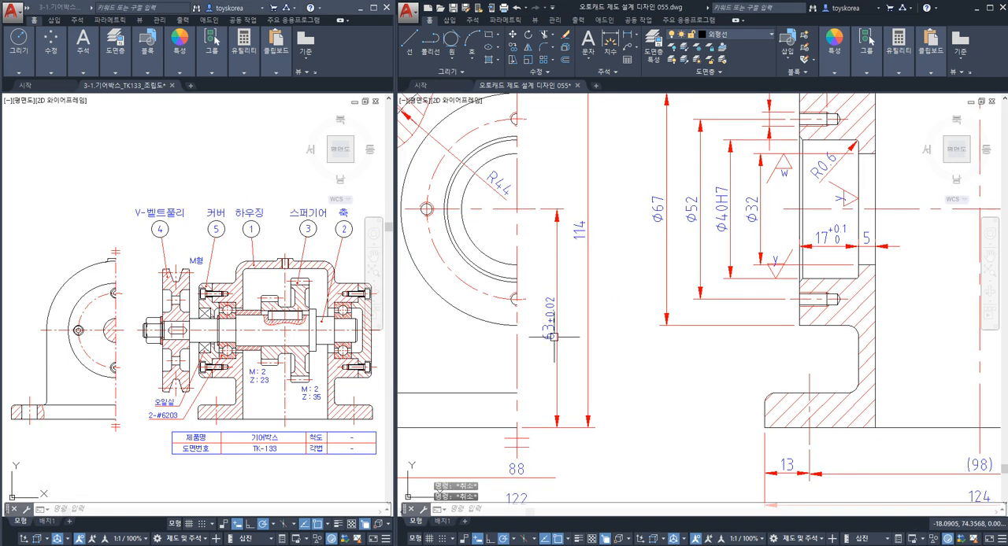
left_click(551, 323)
key("Escape")
middle_click_drag(494, 372, 567, 354)
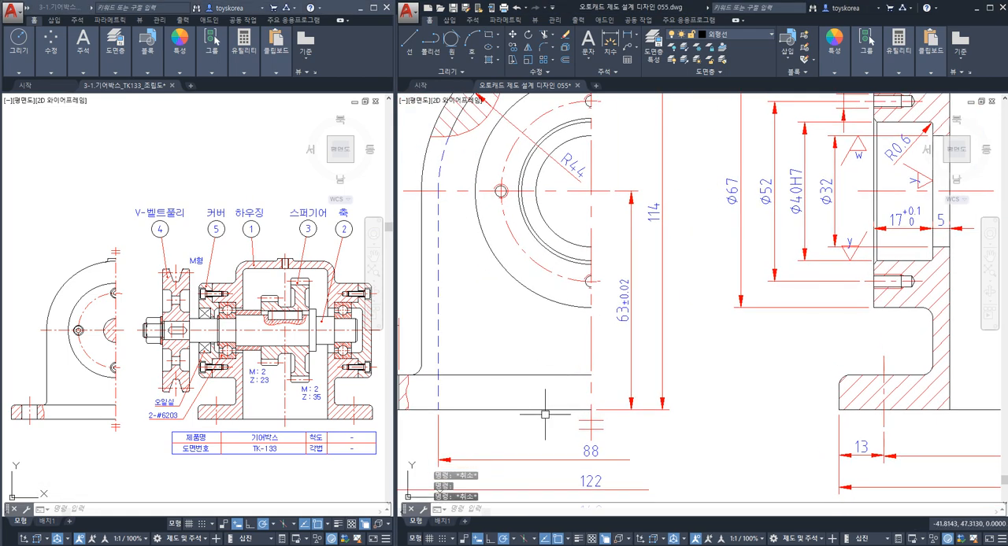
left_click(545, 410)
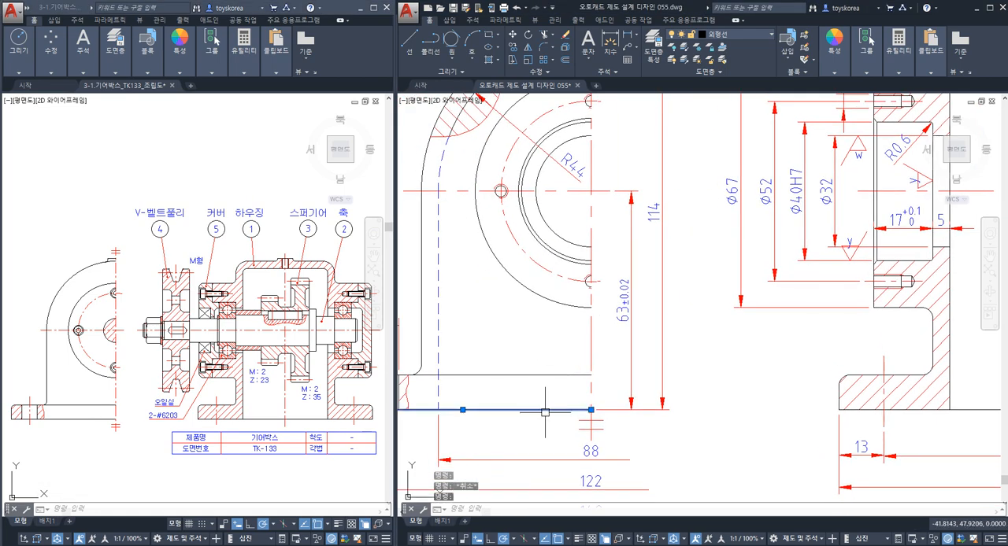
left_click(574, 192)
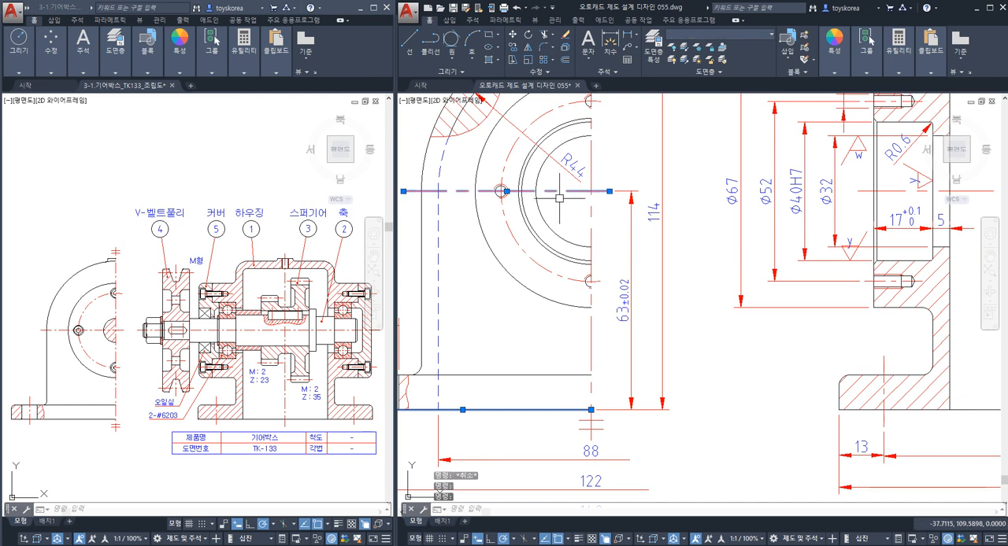
key("Escape")
Highlight the housing's bottom line and the shaft centreline in the assembly drawing to examine their relationship, and clear the selection.
left_click(314, 419)
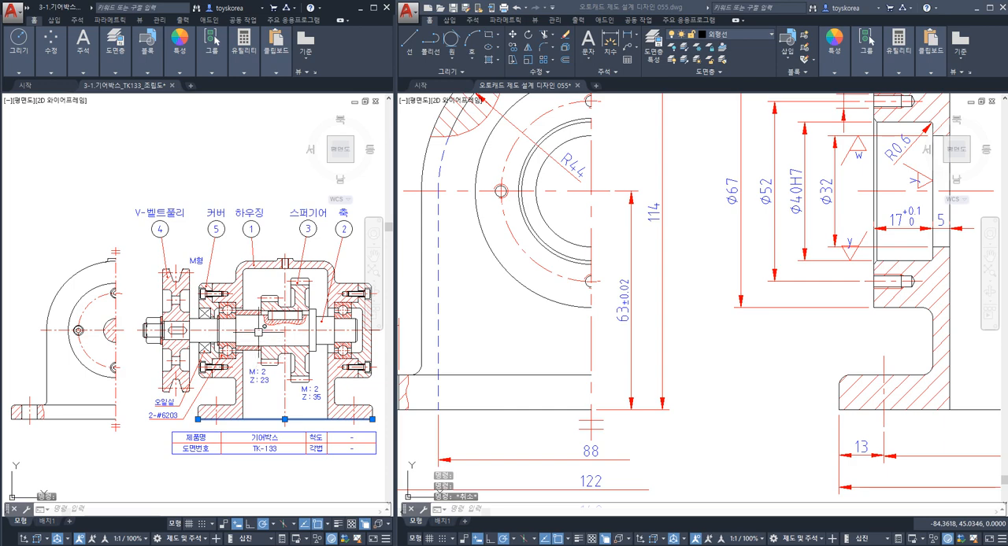
left_click(256, 330)
scroll(241, 404, "up", 3)
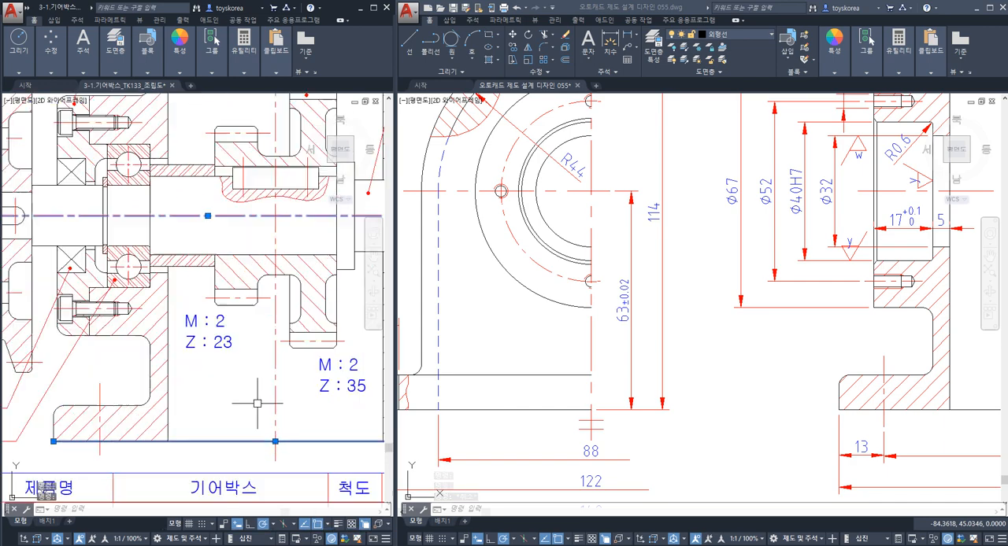
scroll(182, 371, "down", 3)
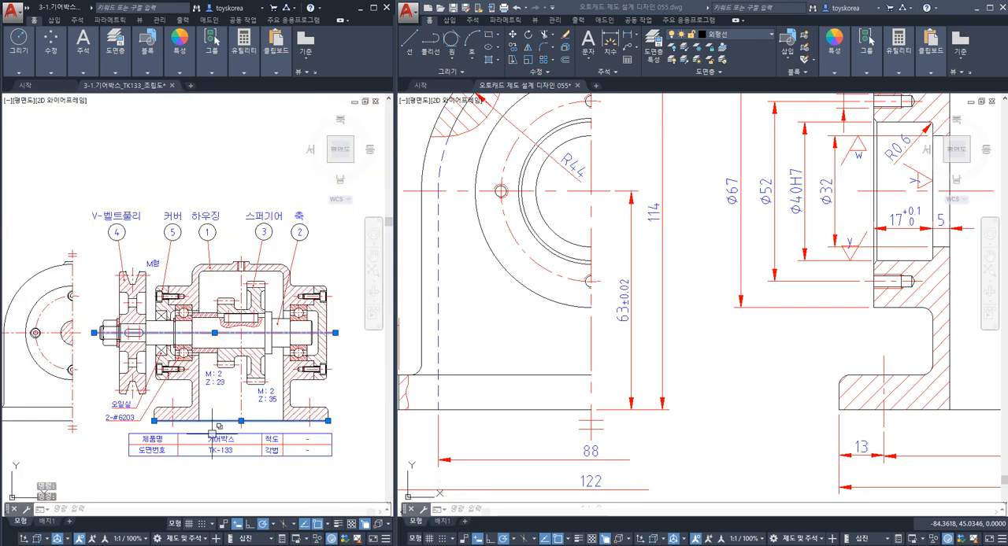
scroll(226, 429, "up", 2)
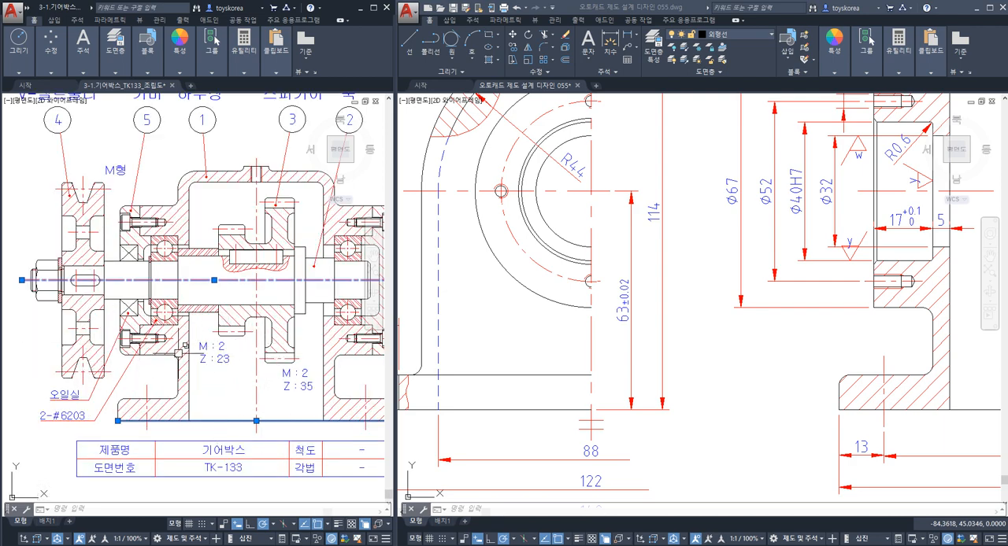
key("Escape")
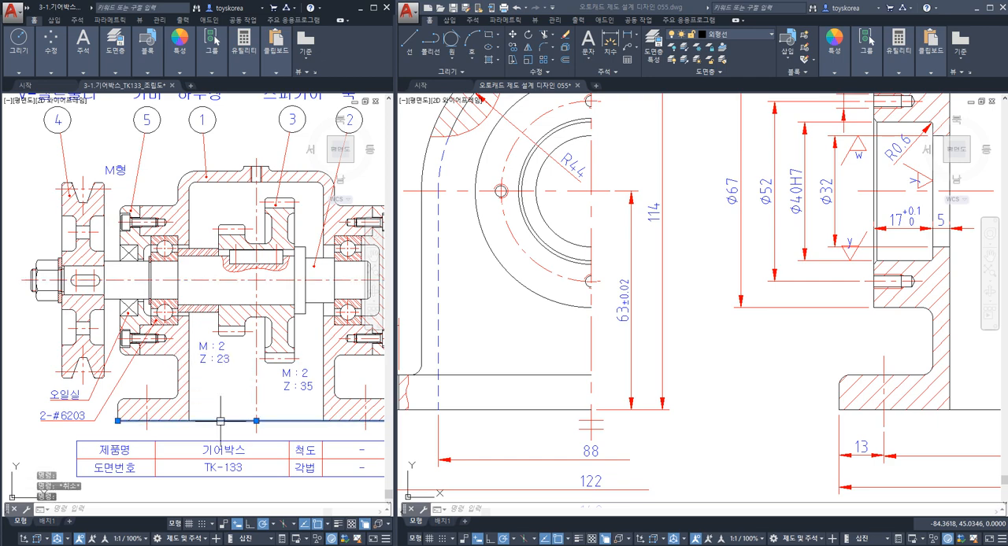
key("Escape")
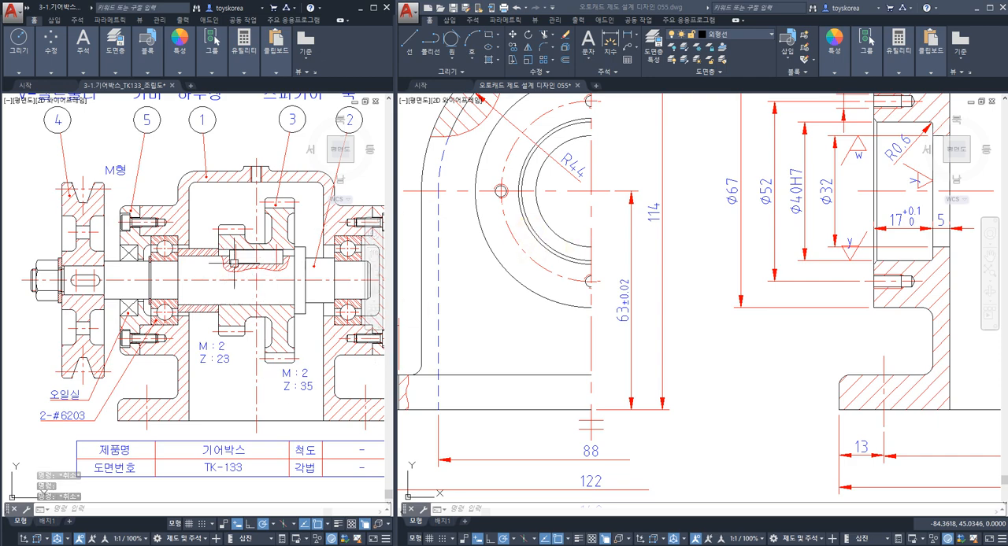
key("Escape")
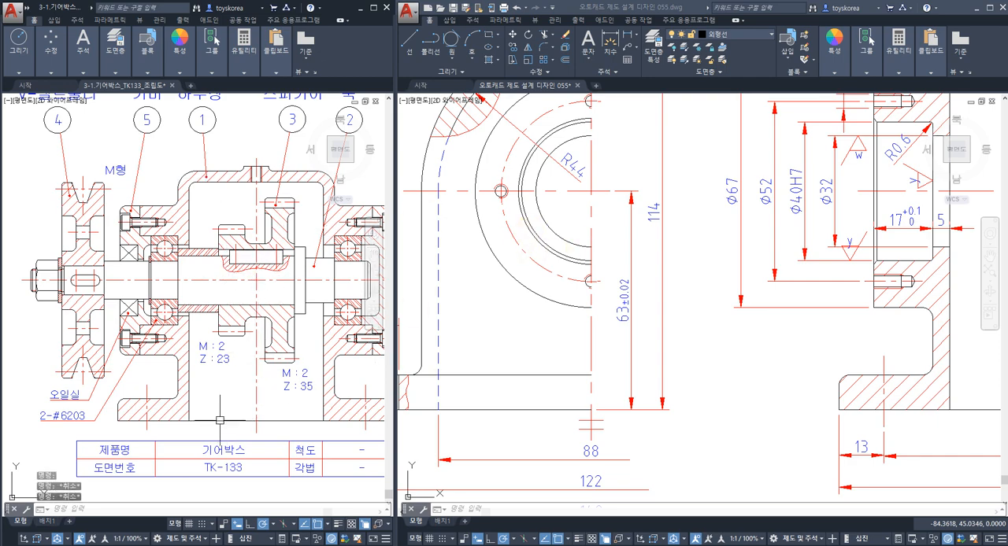
Highlight the housing's bottom line and both cover contact faces in the assembly drawing to examine the base as reference.
left_click(221, 422)
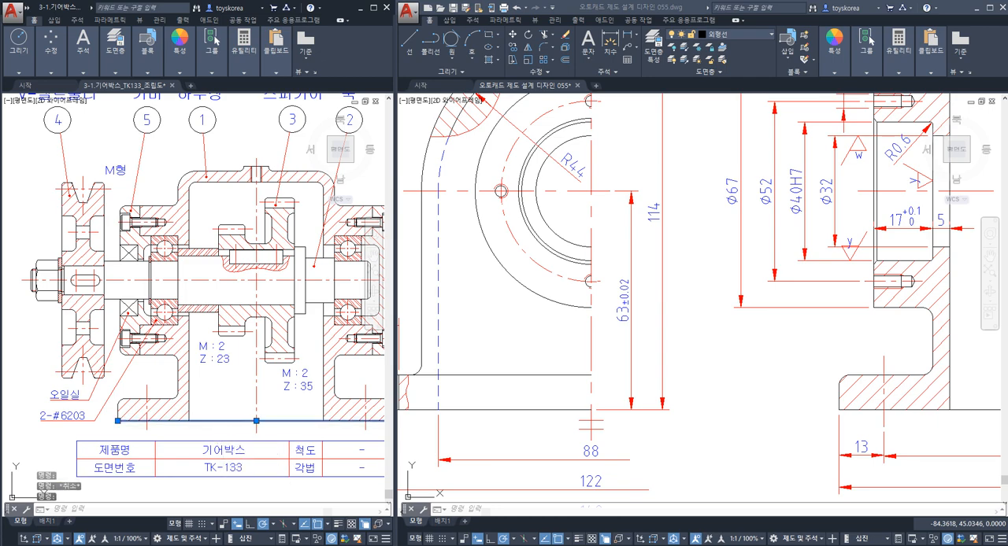
middle_click_drag(268, 417, 228, 425)
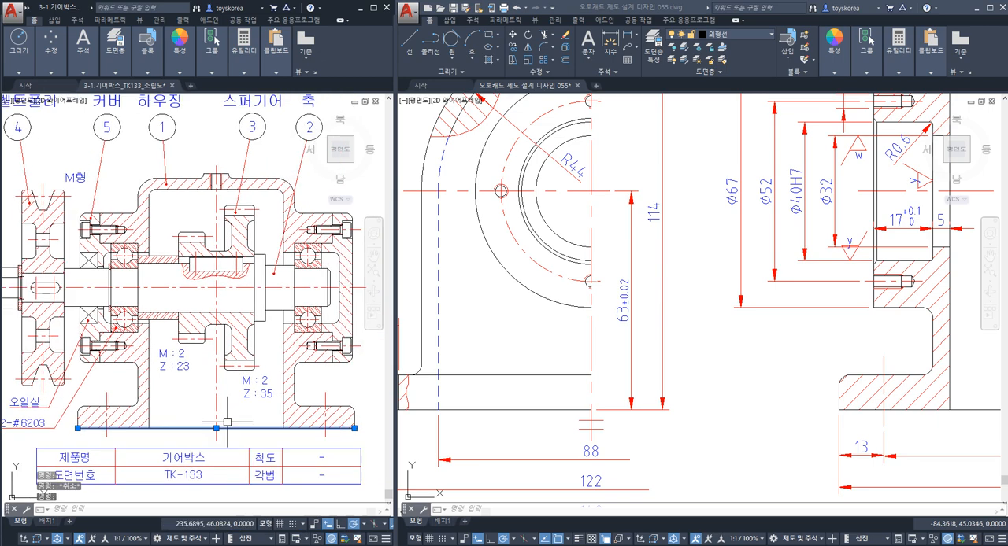
scroll(329, 248, "up", 3)
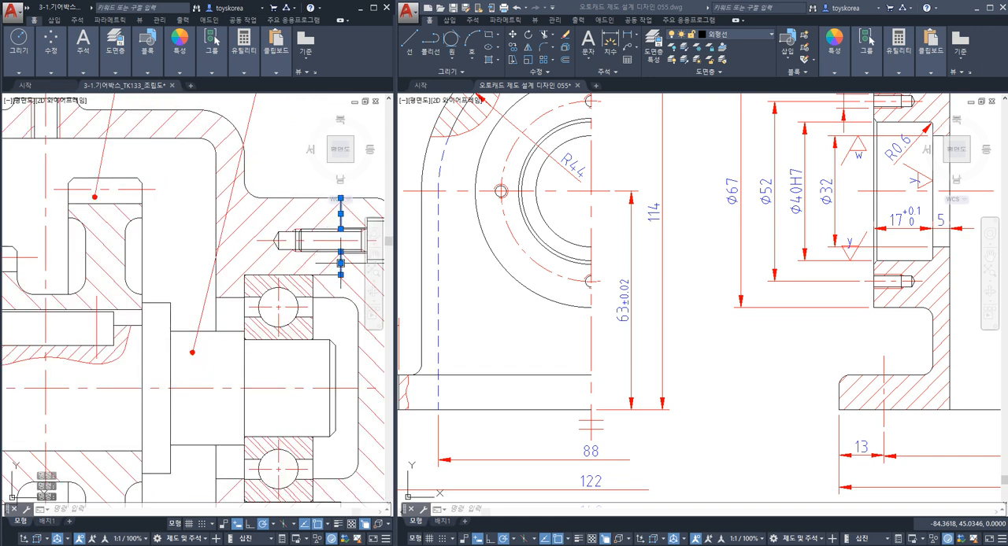
scroll(340, 255, "down", 3)
scroll(102, 249, "up", 5)
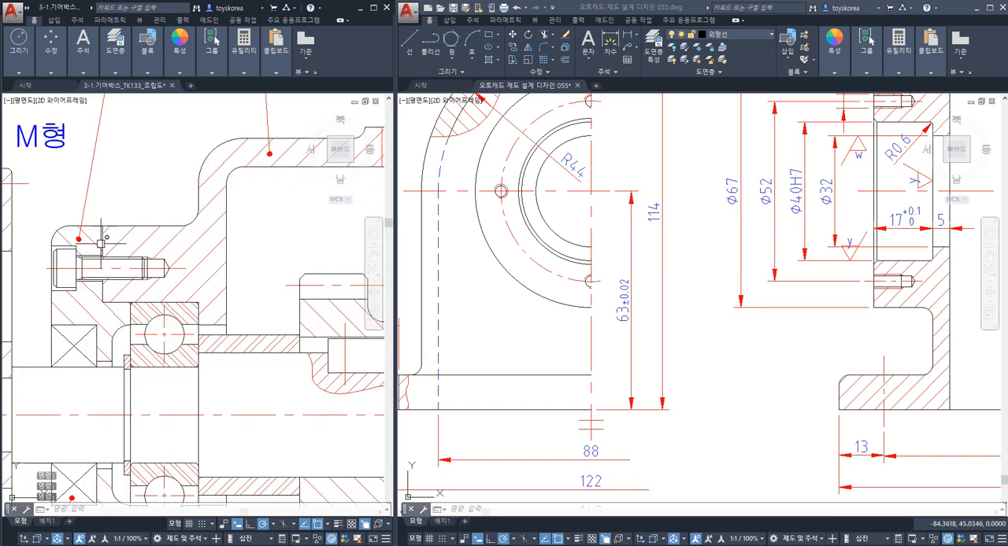
left_click(103, 243)
left_click(134, 281)
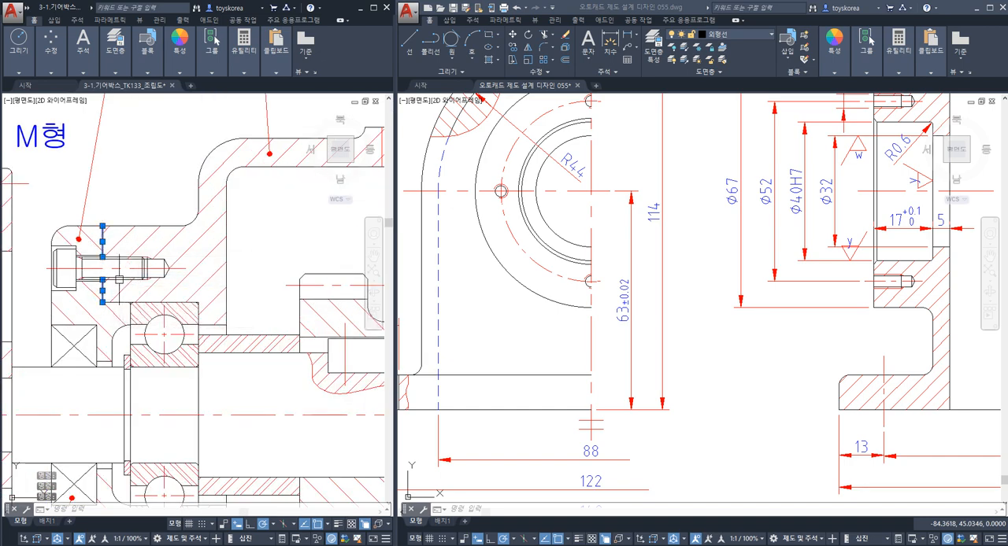
scroll(130, 283, "down", 4)
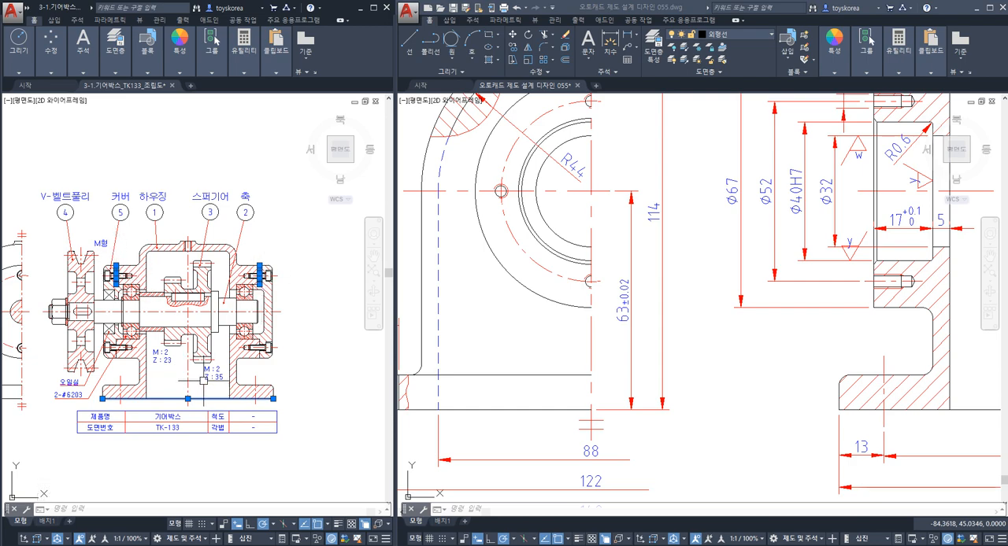
scroll(196, 359, "up", 4)
scroll(201, 375, "down", 2)
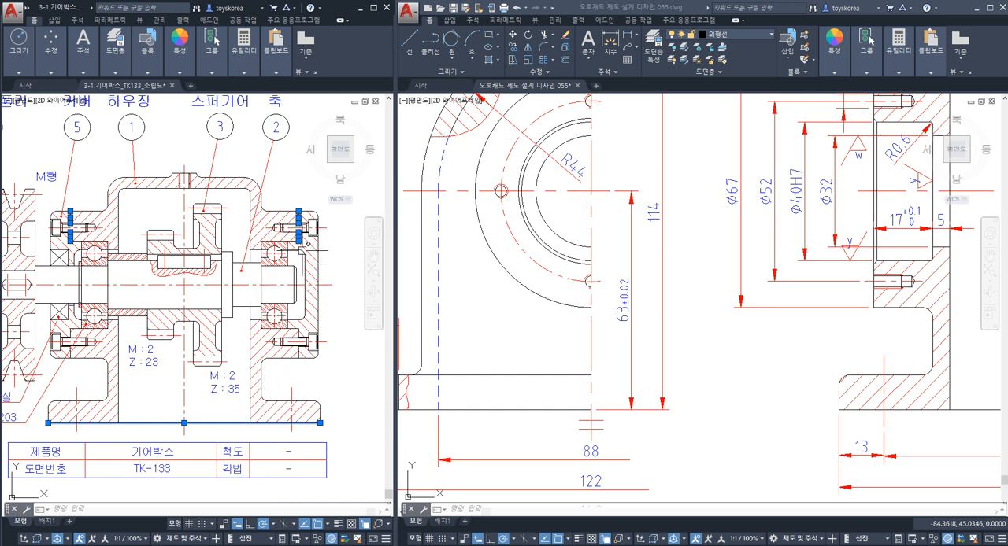
Clear the assembly drawing selection and highlight the base bottom line in the housing front view to examine it as the datum.
middle_click_drag(221, 412, 236, 427)
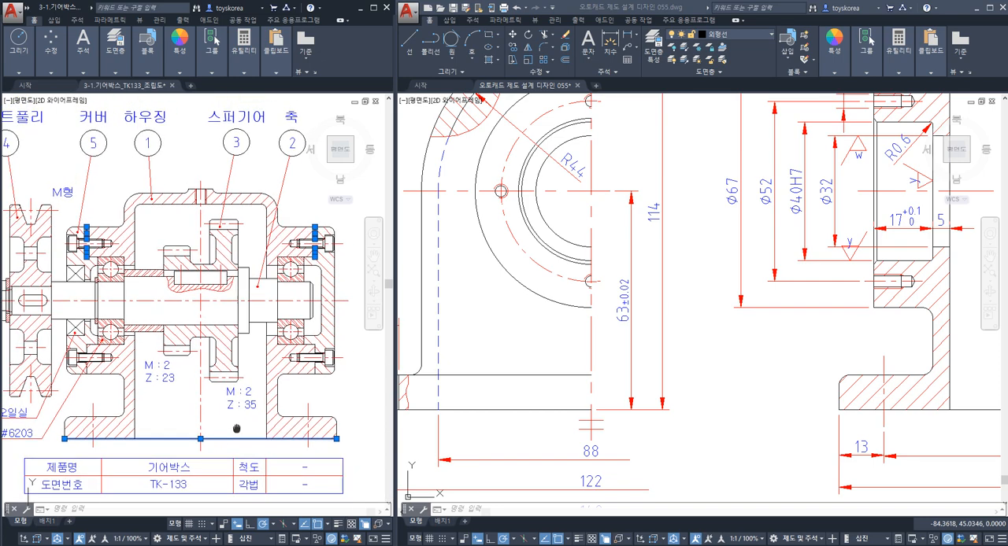
key("Escape")
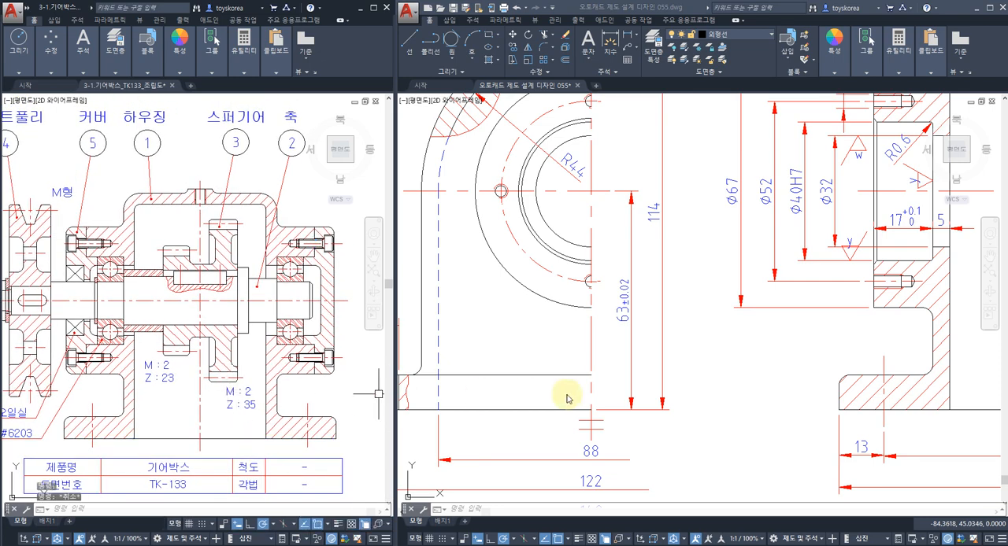
left_click(567, 393)
key("Escape")
key("Escape")
key("Escape")
scroll(569, 391, "down", 3)
middle_click_drag(592, 422, 570, 394)
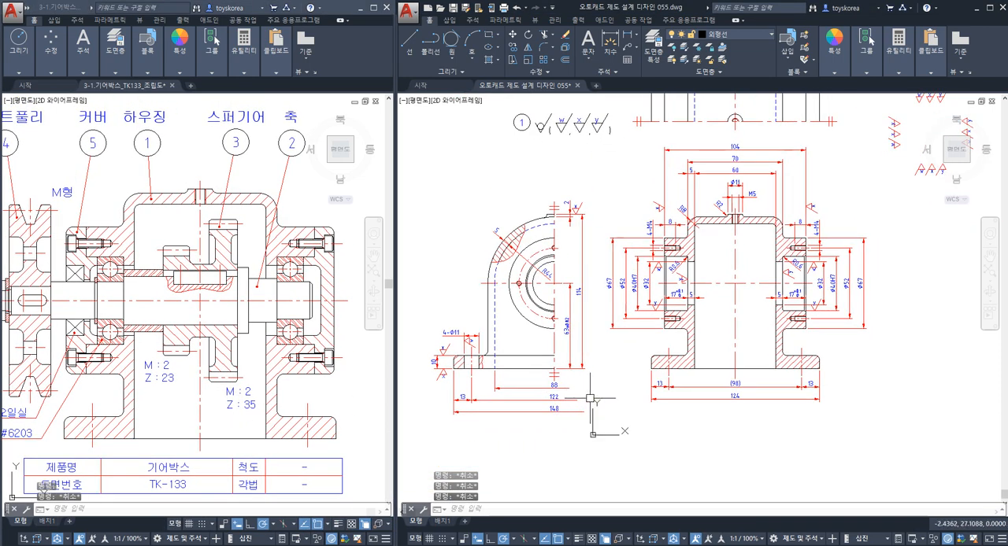
scroll(471, 378, "up", 2)
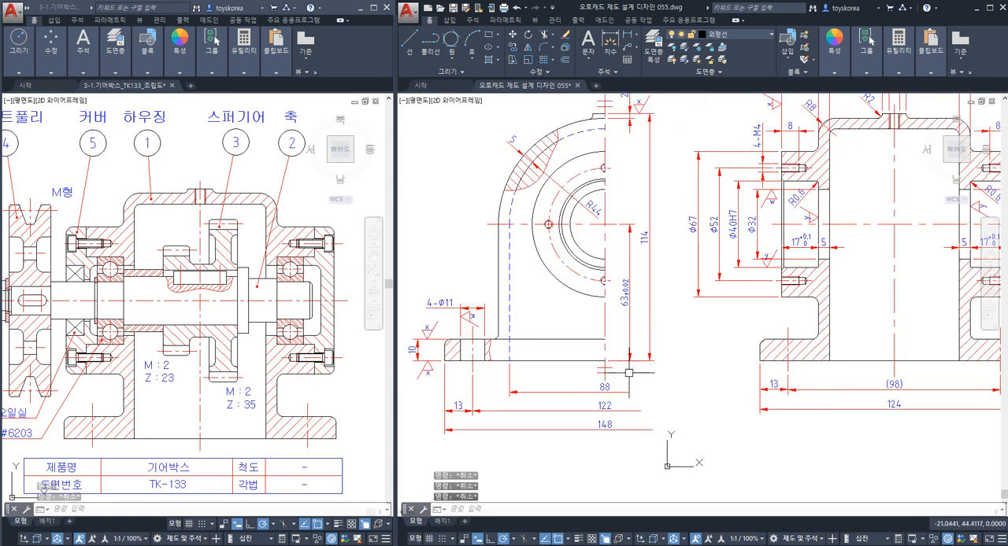
left_click(581, 361)
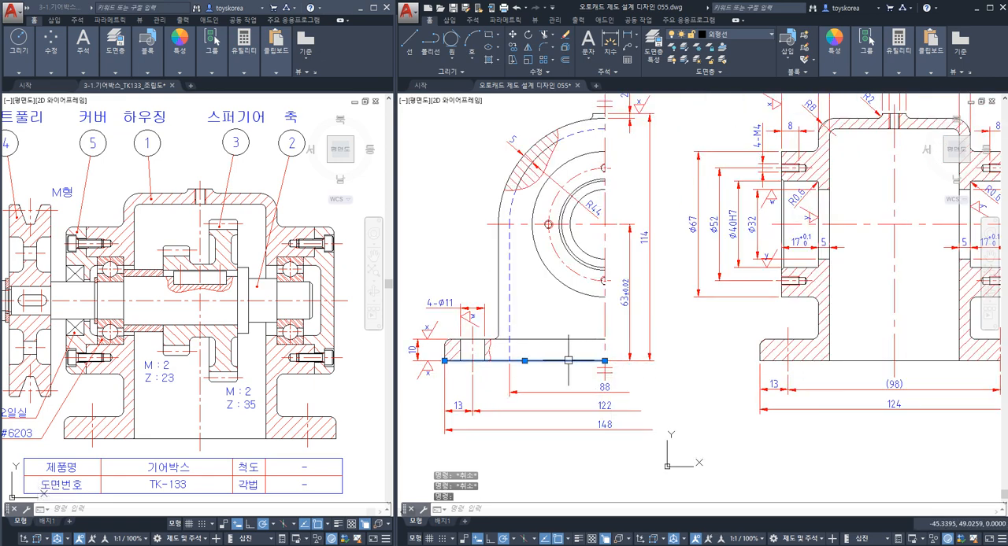
key("Escape")
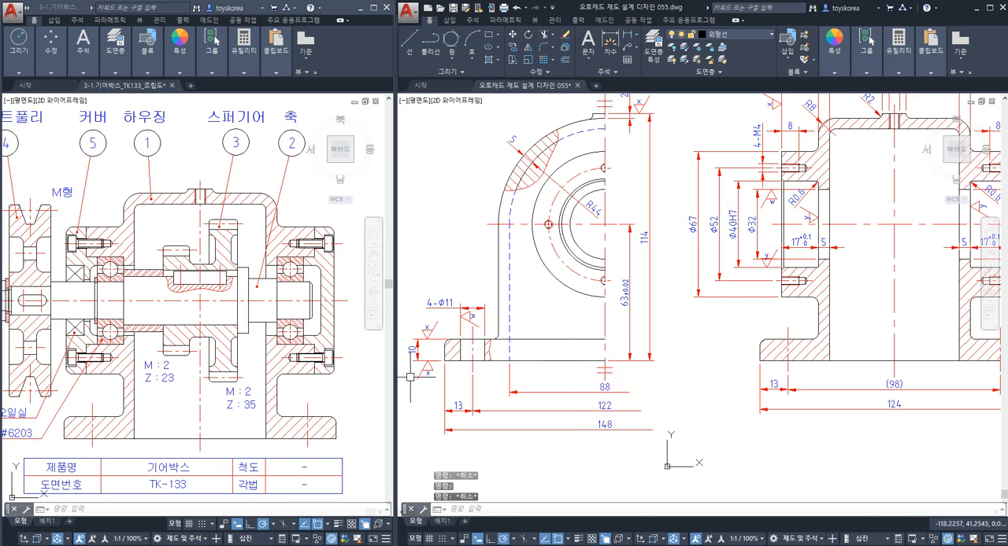
Move the base's 10 mm thickness dimension farther out from the front view.
scroll(409, 376, "up", 3)
scroll(522, 323, "up", 2)
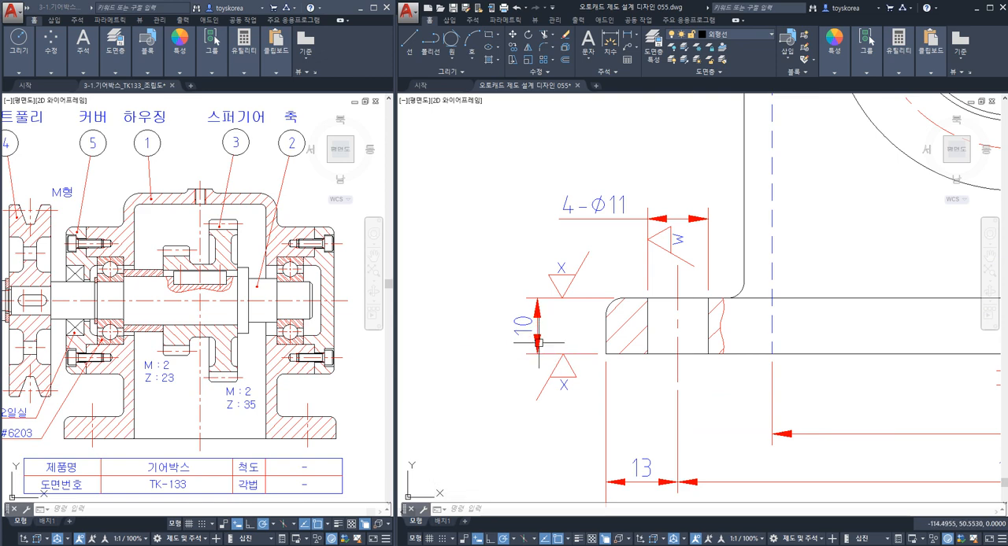
left_click(537, 335)
left_click(523, 325)
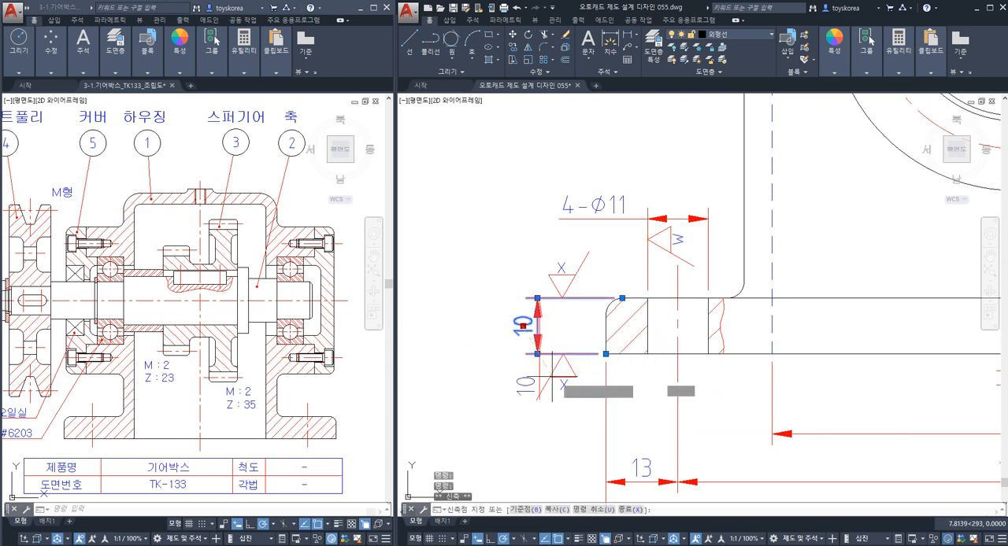
left_click(463, 325)
middle_click_drag(494, 404, 511, 401)
key("Escape")
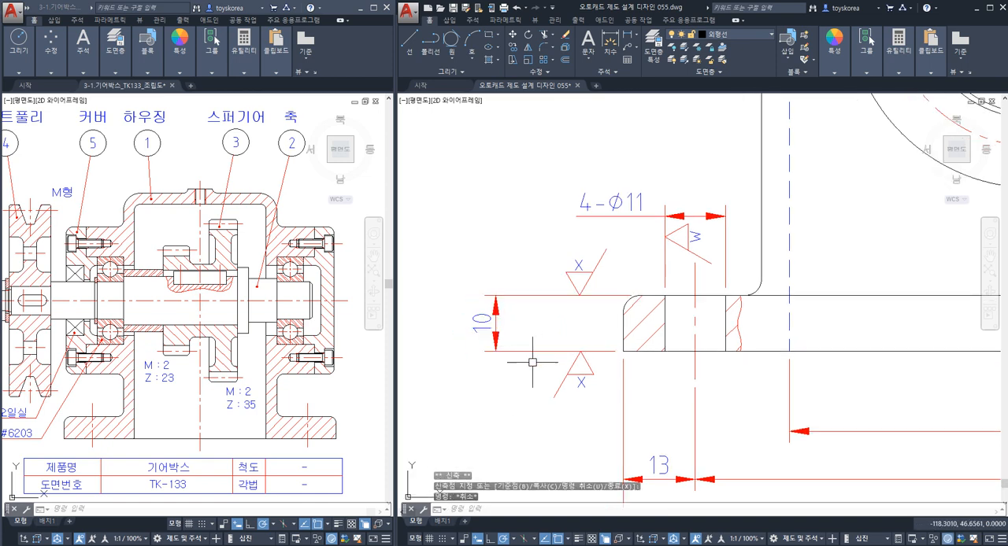
Undo the last placement change of the base thickness dimension.
scroll(531, 347, "down", 5)
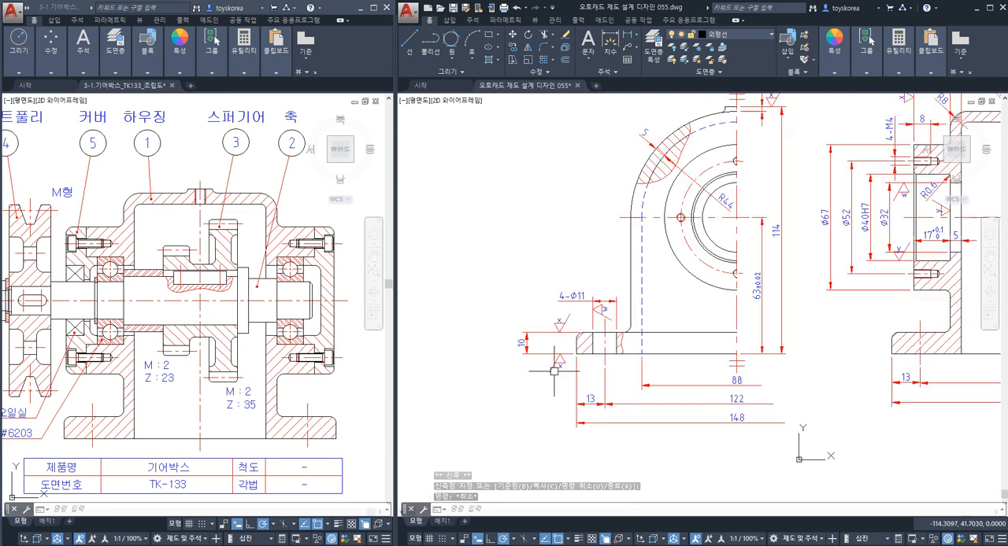
key("ctrl+z")
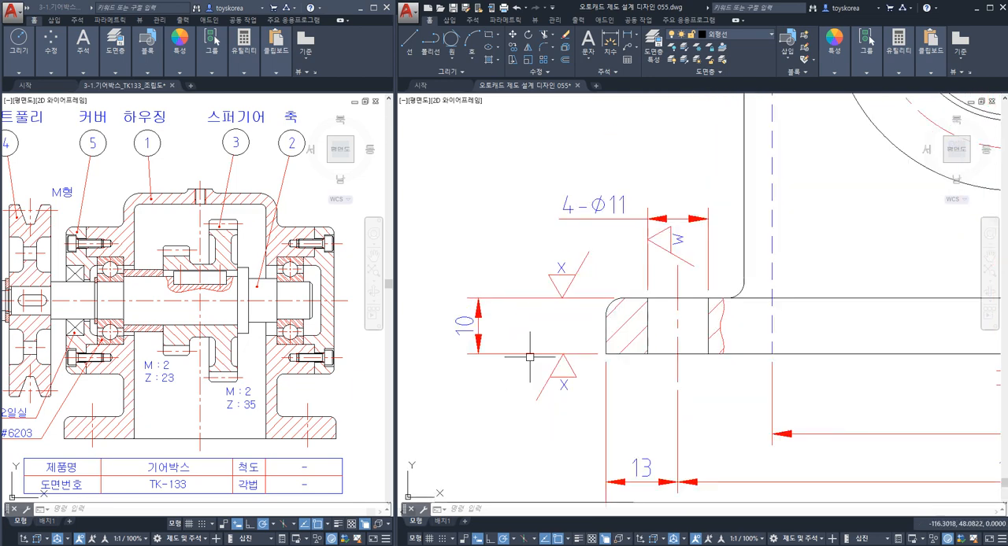
key("ctrl+z")
scroll(524, 355, "down", 5)
scroll(636, 365, "up", 3)
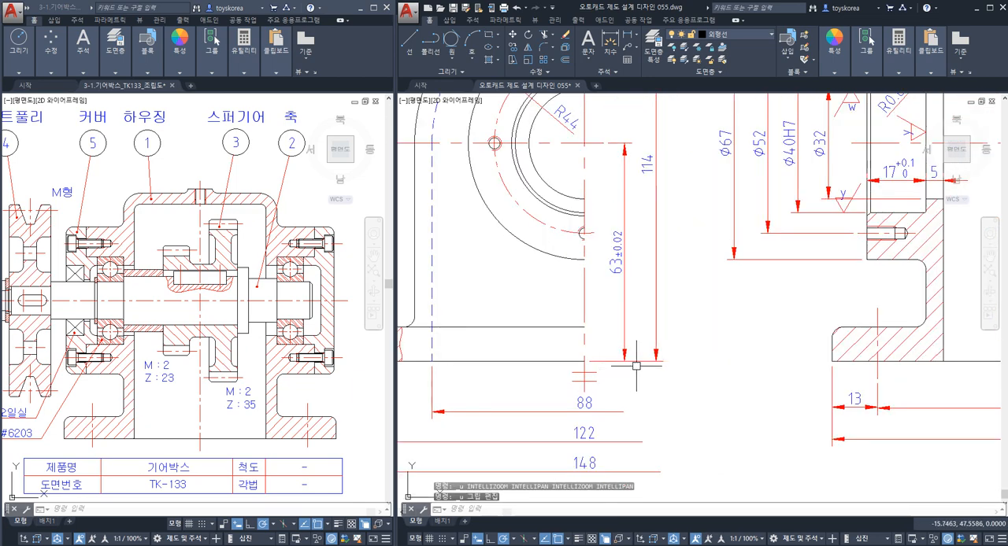
scroll(636, 365, "up", 3)
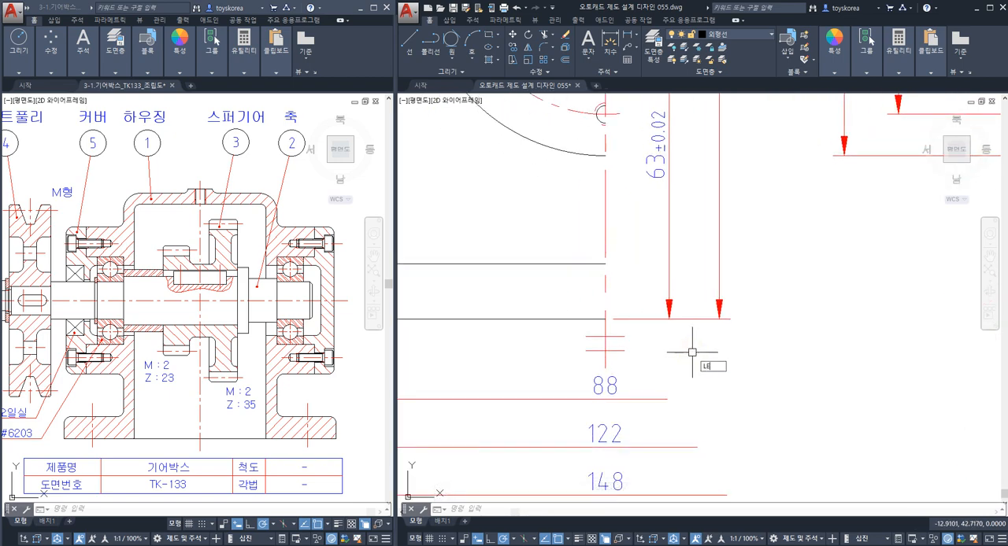
key("Return")
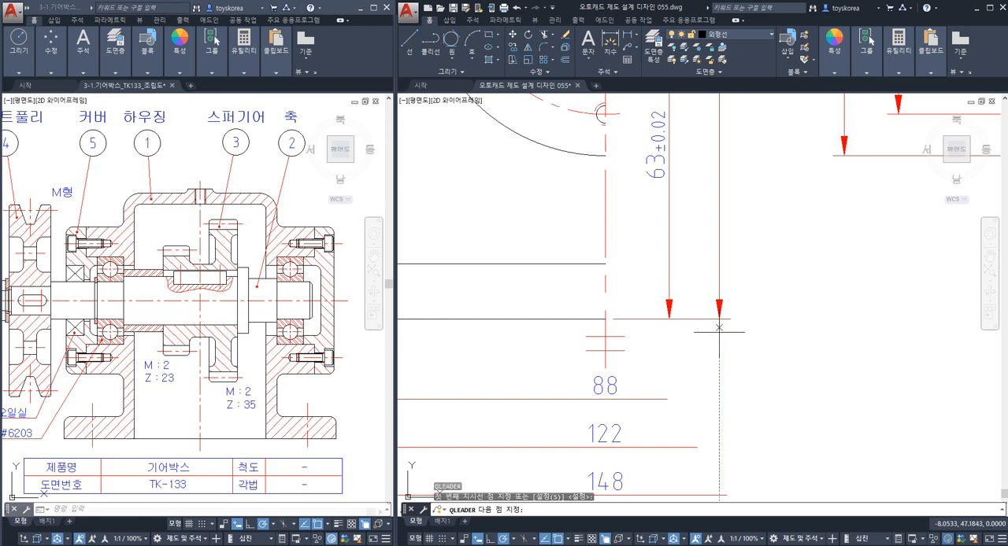
left_click(669, 318)
key("Escape")
key("Return")
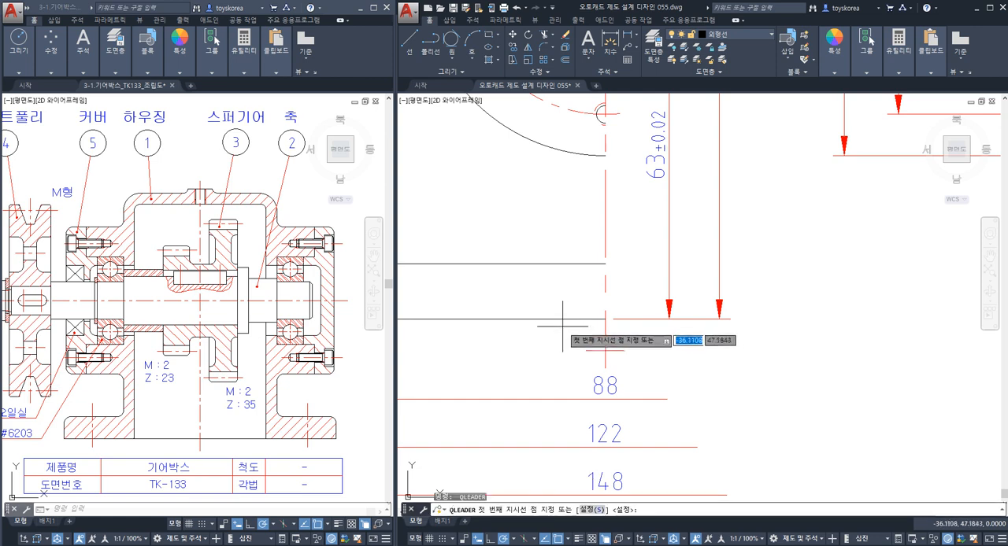
key("Escape")
key("Escape")
left_click(569, 320)
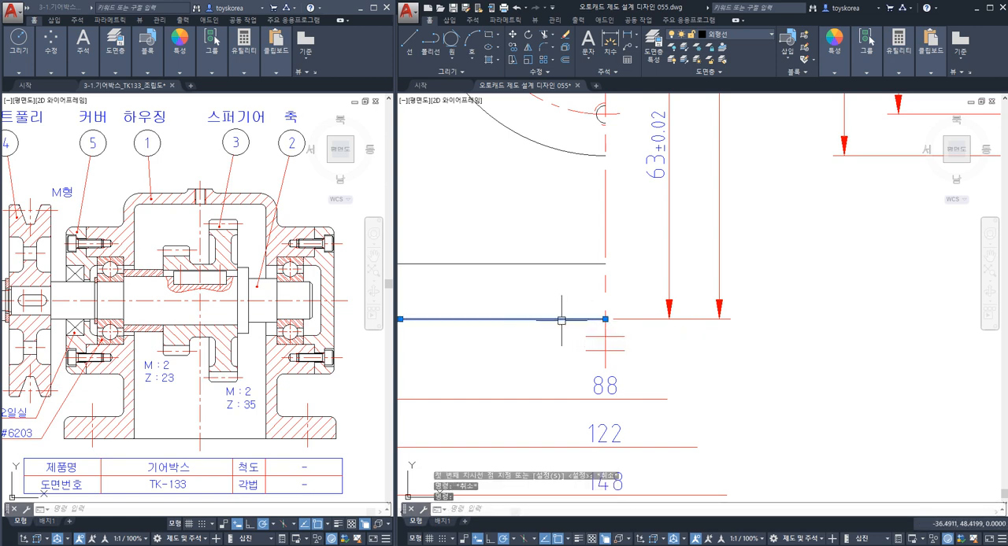
key("Escape")
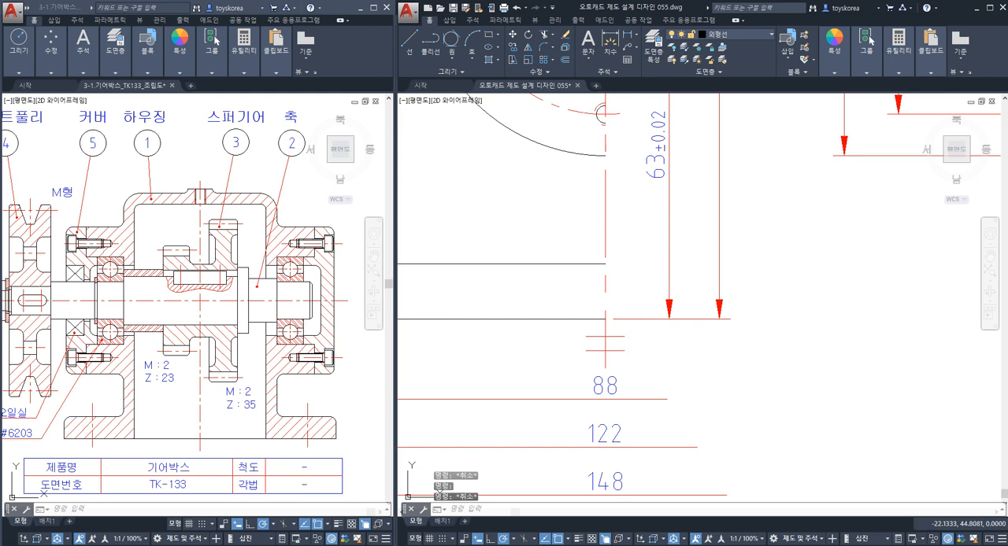
Draw a quick leader arrow about 9.9 mm long, pointing up at the base extension line between the 63±0.02 and 114 dimensions.
type("le")
key("Return")
left_click(694, 319)
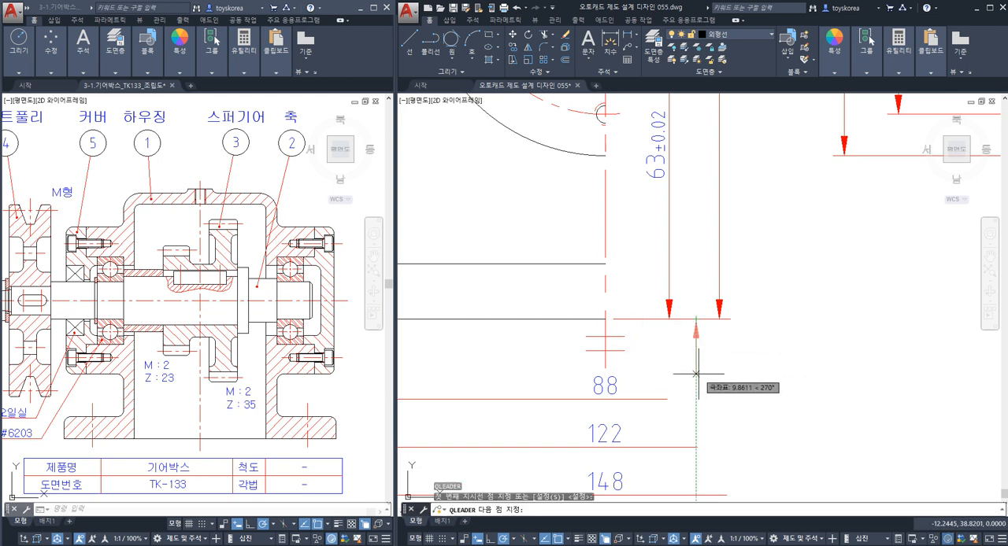
key("Escape")
Move the leader arrow along the extension line to the lower arrowhead of the 114 height dimension.
left_click(706, 335)
left_click(687, 331)
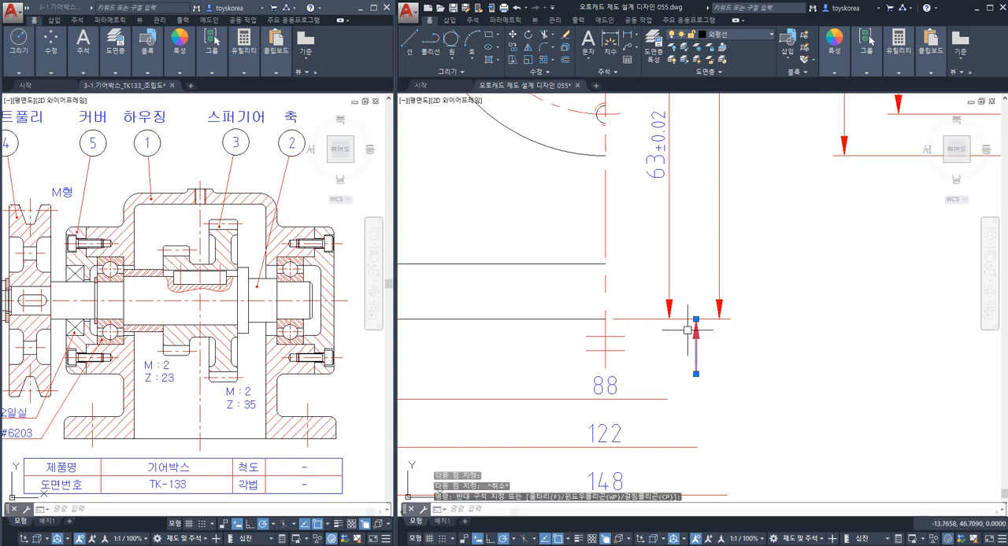
type("m")
key("space")
left_click(696, 319)
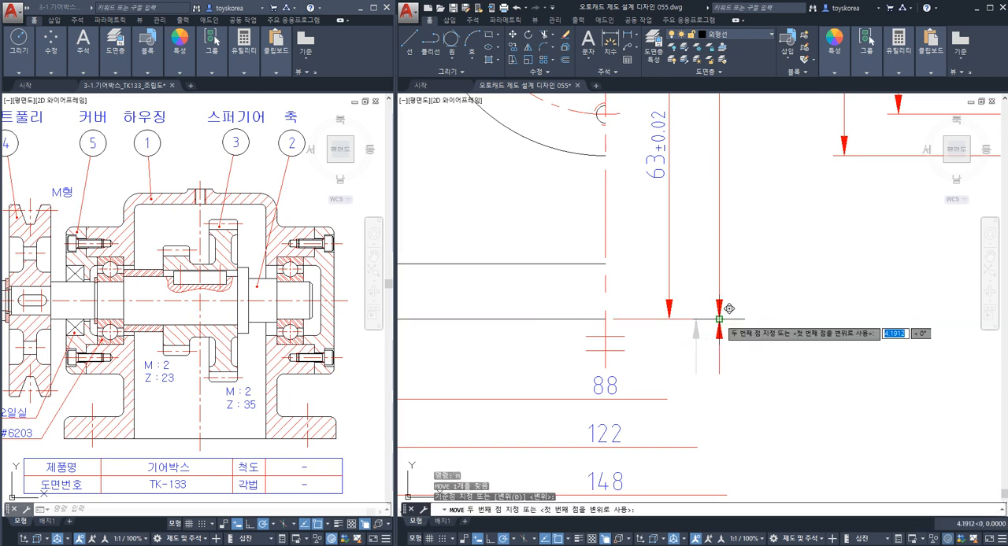
left_click(719, 319)
key("Escape")
middle_click_drag(732, 360, 674, 365)
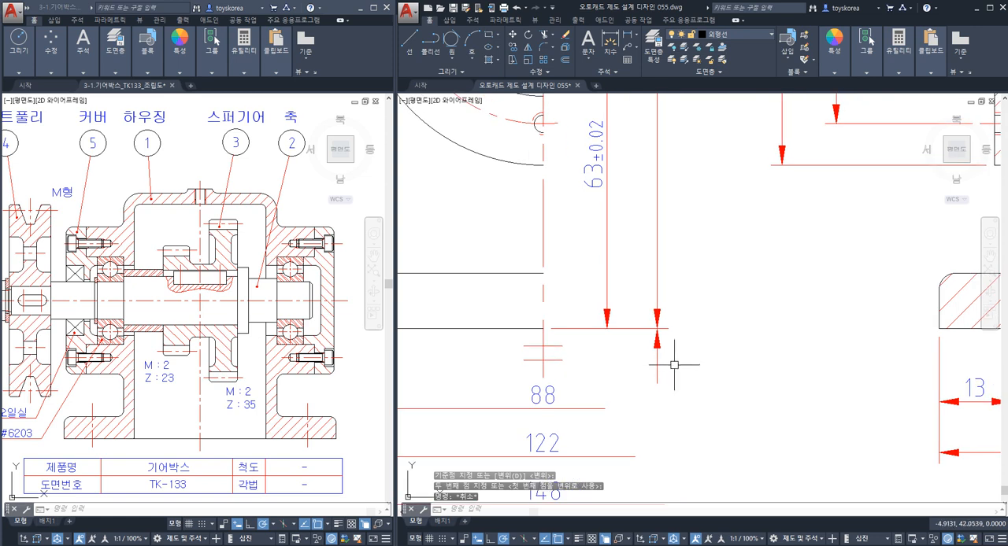
Examine what the 114 dimension refers to by highlighting it, the base bottom line and the boss top line in the front view.
left_click(644, 331)
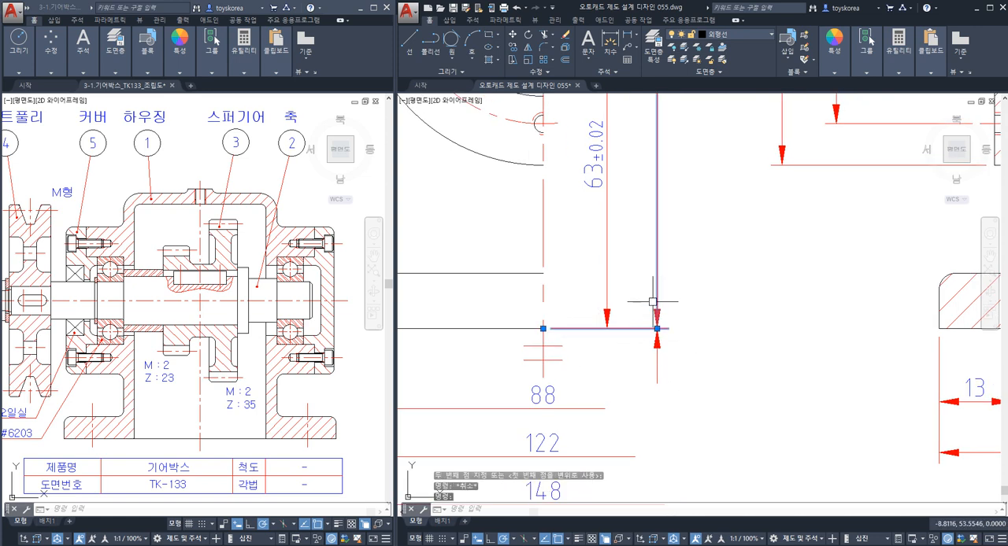
scroll(652, 302, "down", 5)
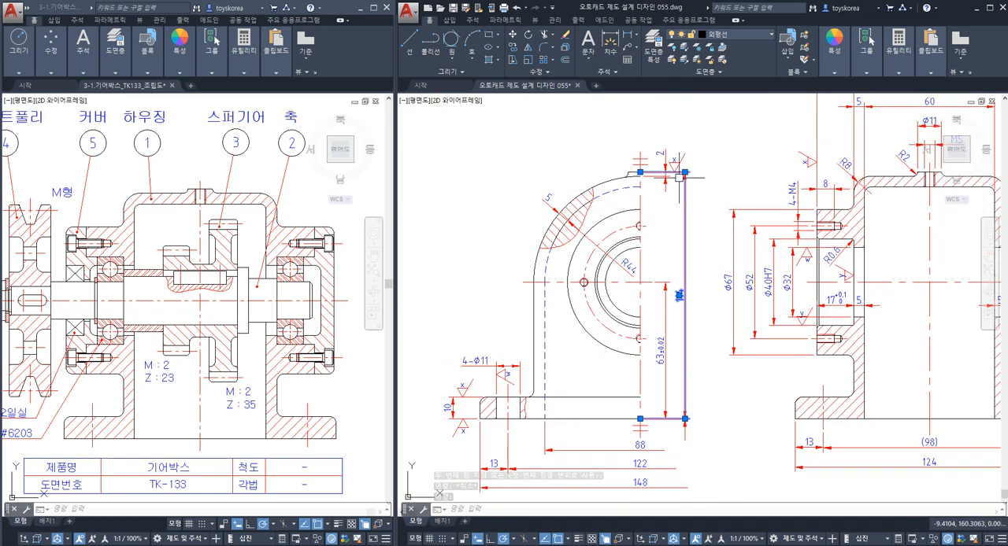
key("Escape")
left_click(605, 418)
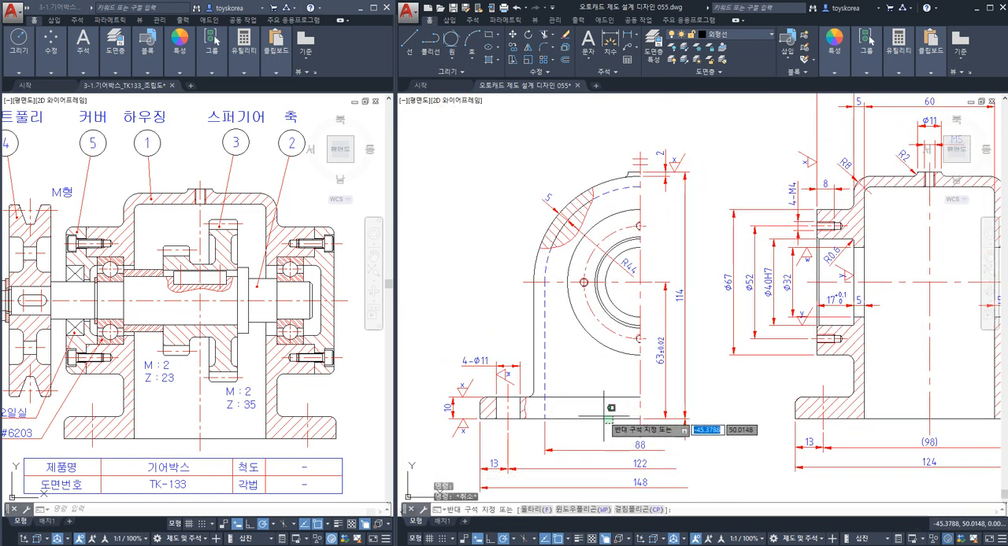
left_click(604, 412)
scroll(636, 168, "up", 4)
left_click(635, 177)
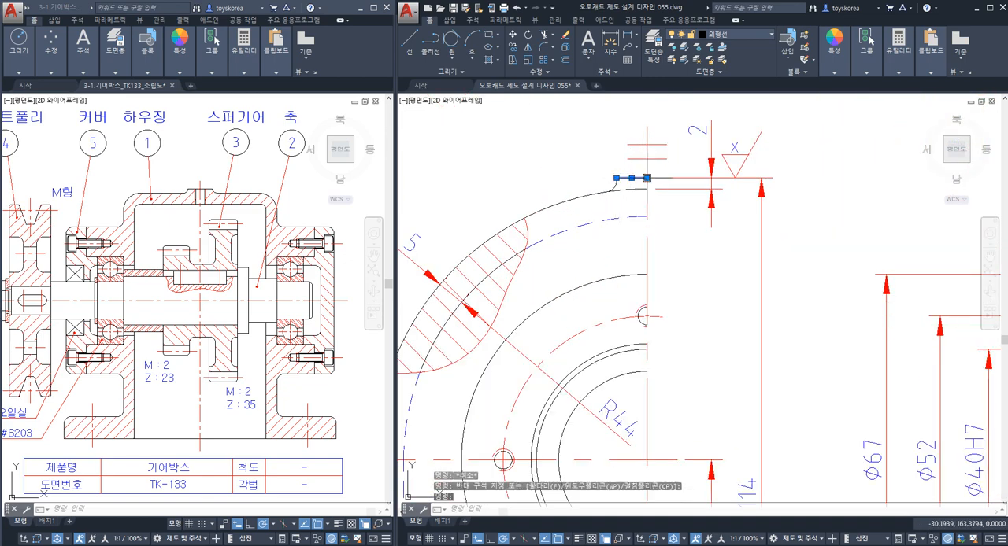
key("Escape")
scroll(622, 366, "down", 3)
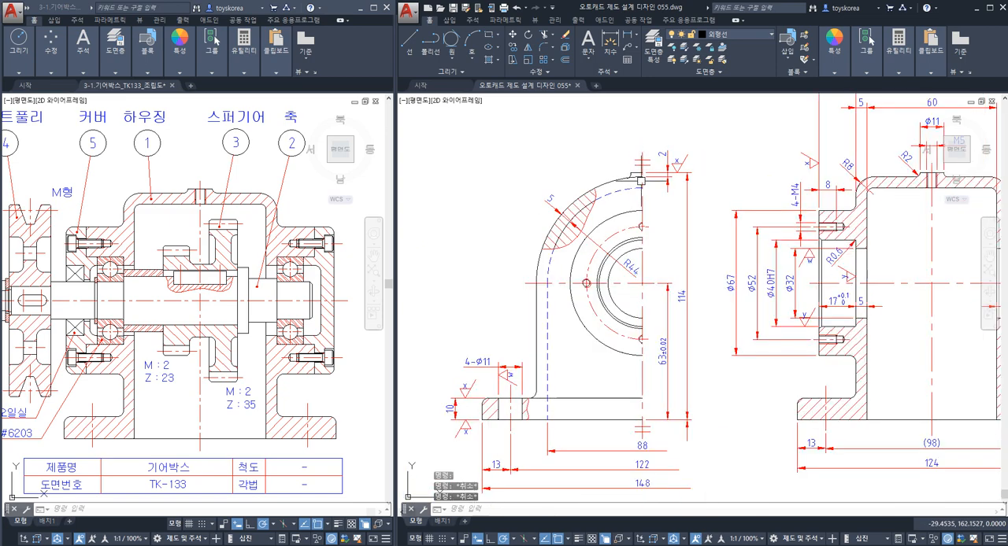
scroll(629, 389, "up", 4)
middle_click_drag(610, 465, 672, 256)
left_click(658, 308)
left_click(628, 349)
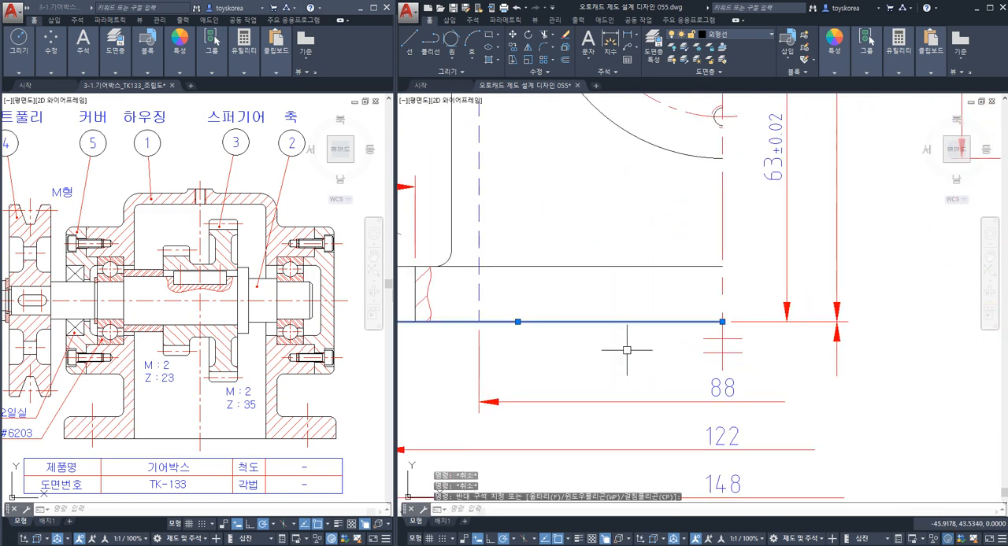
key("Escape")
Move the leader arrow about 4.5 mm back between the 63±0.02 and 114 dimensions, and check its position against both.
left_click(854, 383)
left_click(833, 330)
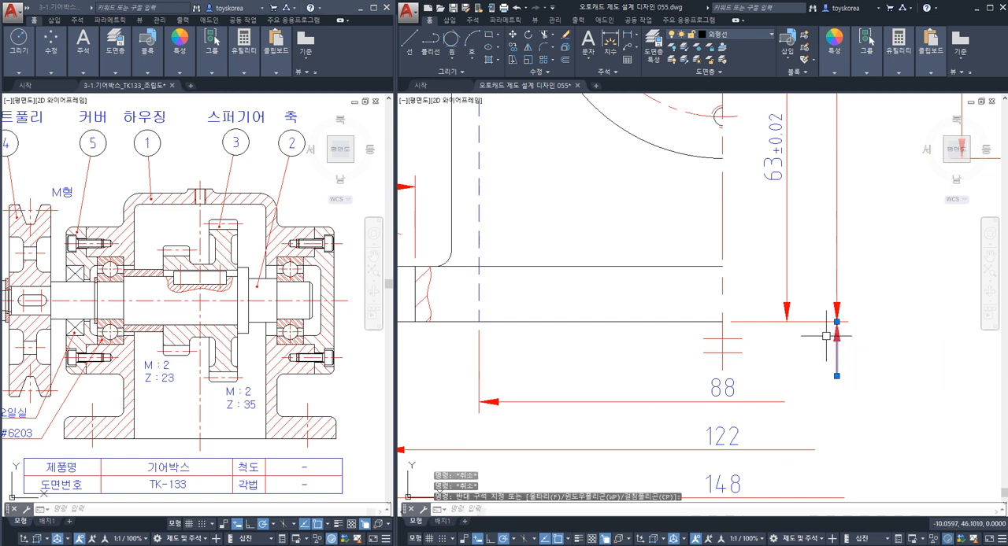
type("m")
key("Return")
left_click(880, 396)
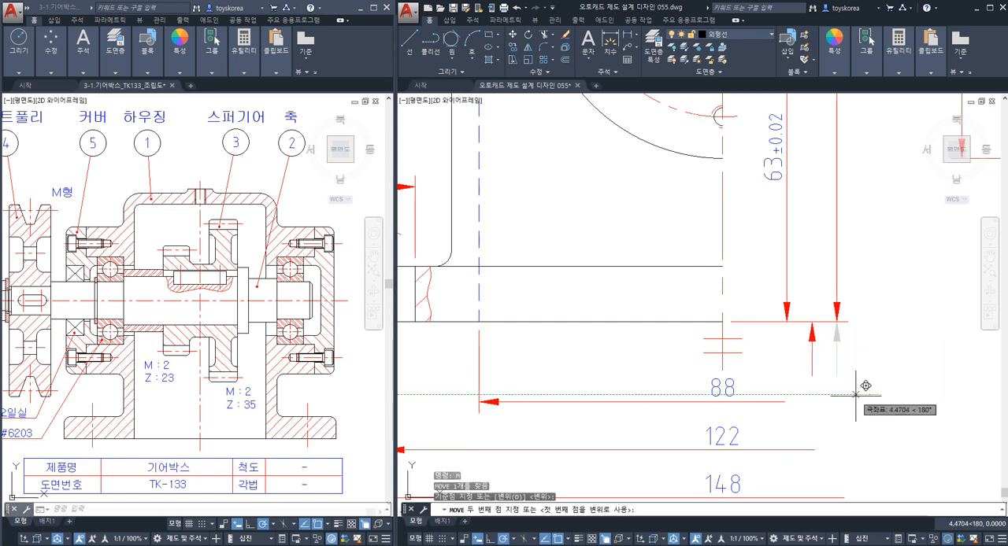
left_click(855, 396)
key("Escape")
left_click(837, 317)
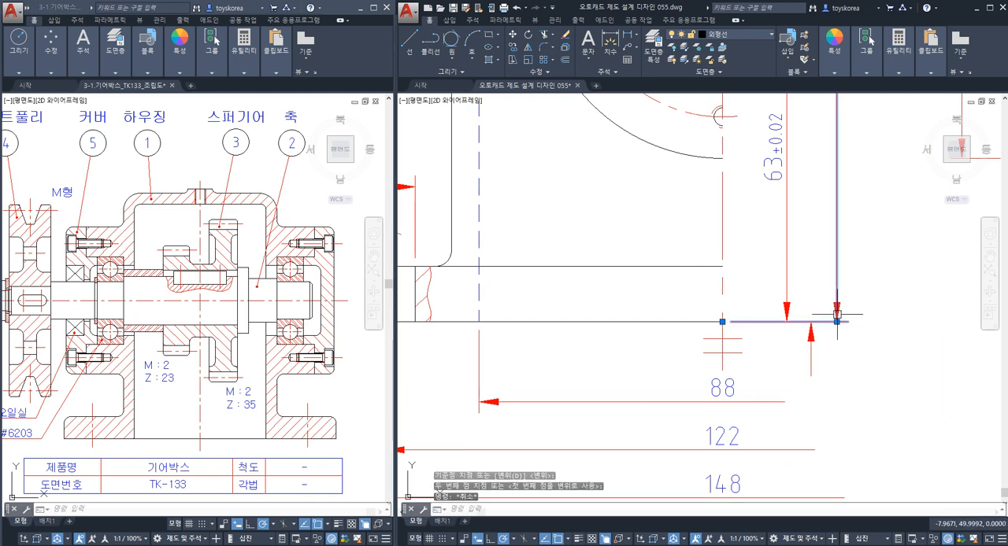
left_click(784, 309)
key("Escape")
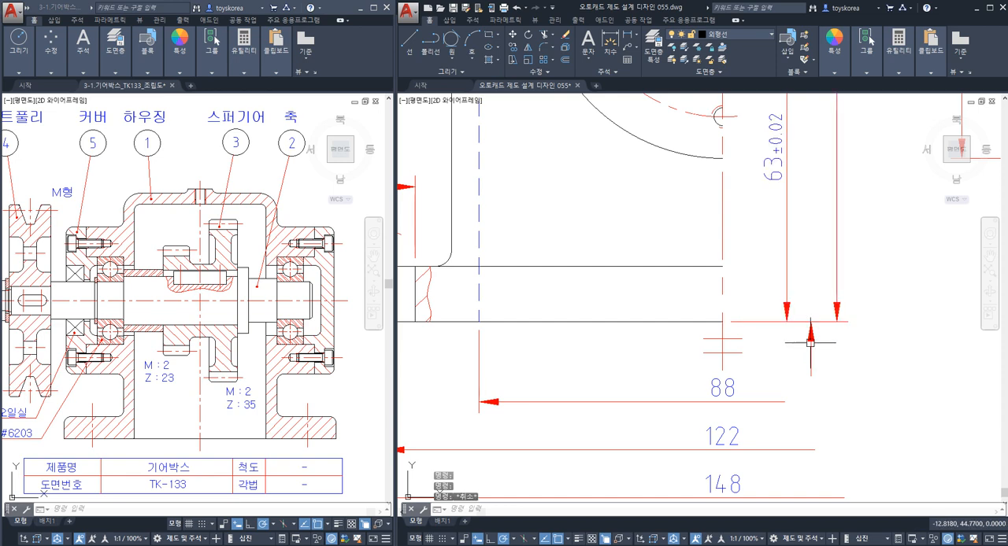
left_click(811, 344)
key("ctrl+1")
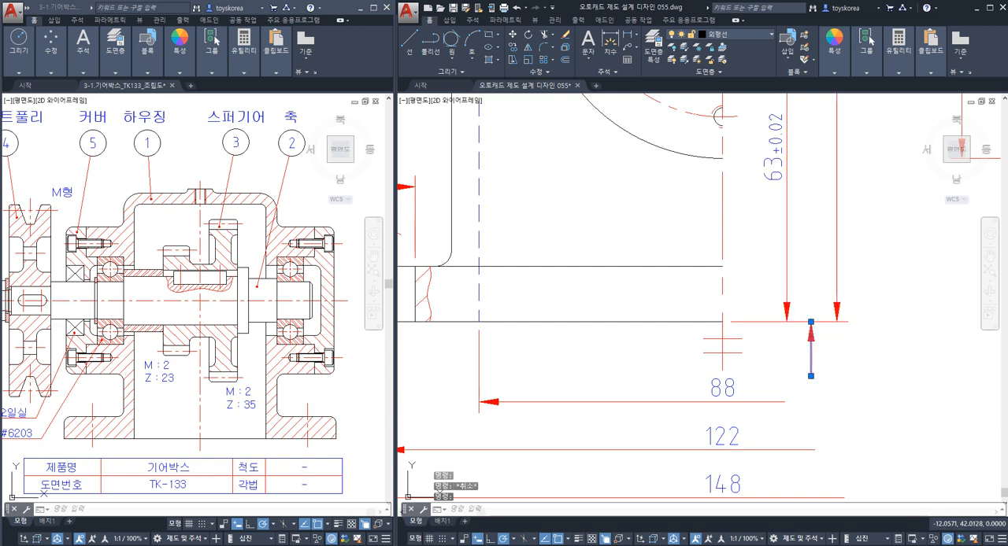
key("Escape")
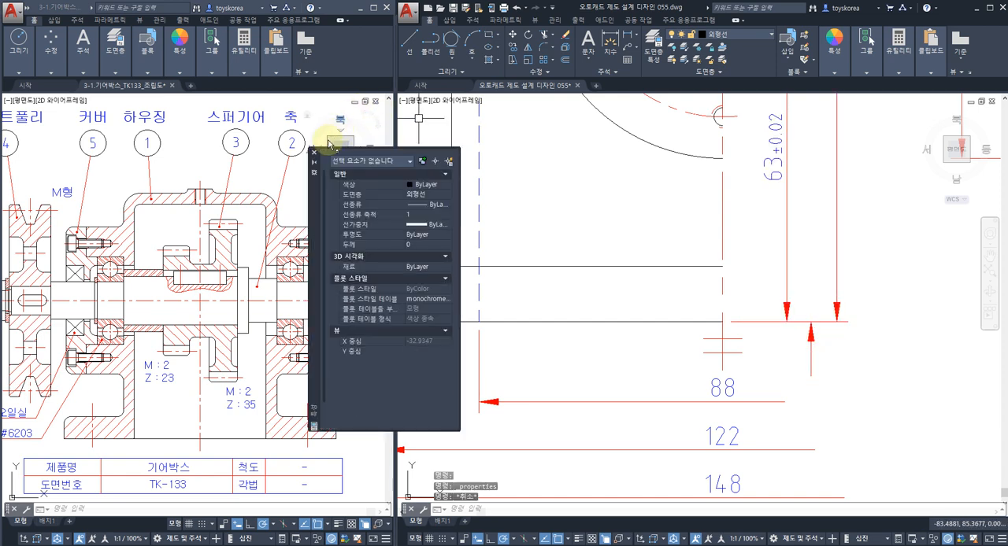
left_click(314, 152)
key("Escape")
key("Escape")
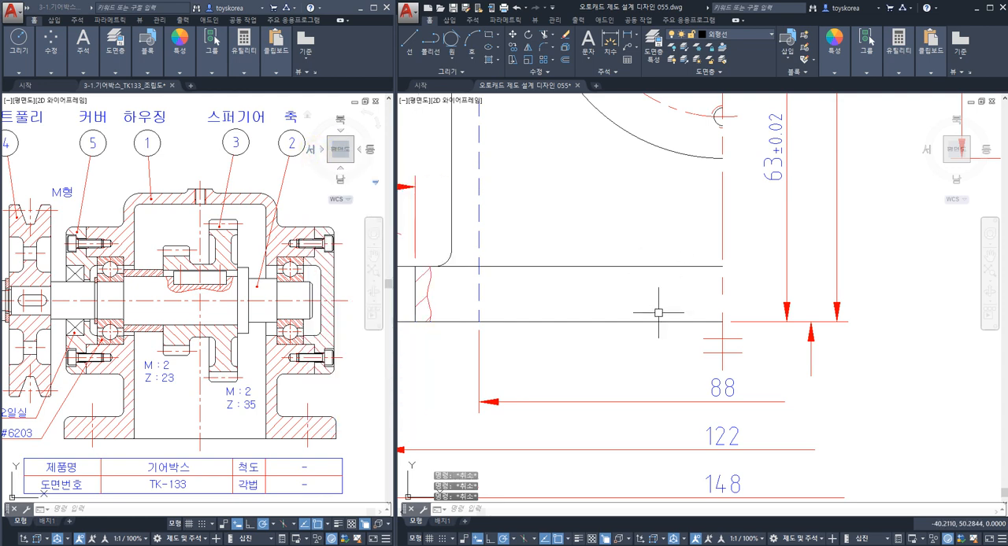
Change the leader's arrowhead below the base extension line to the filled datum triangle.
key("Return")
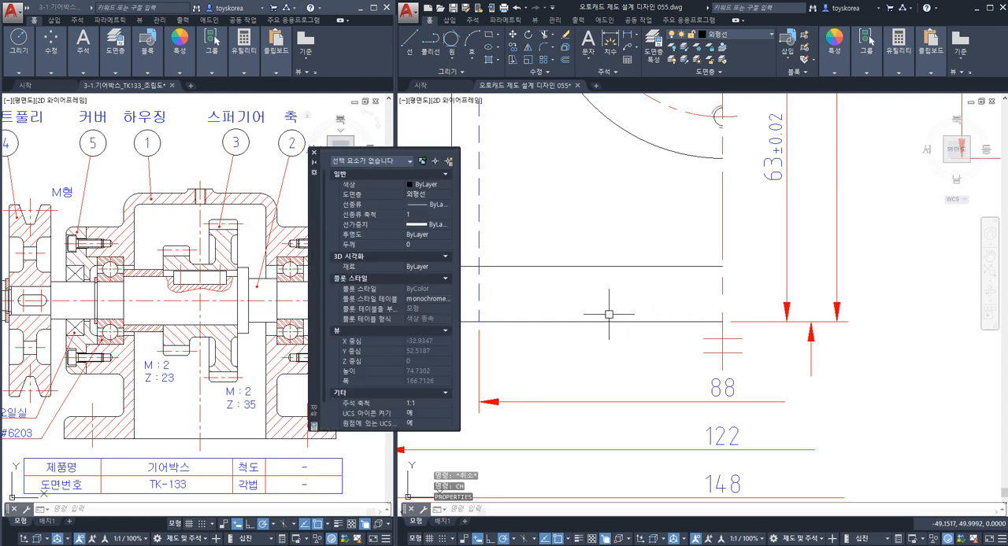
left_click(832, 386)
left_click(799, 342)
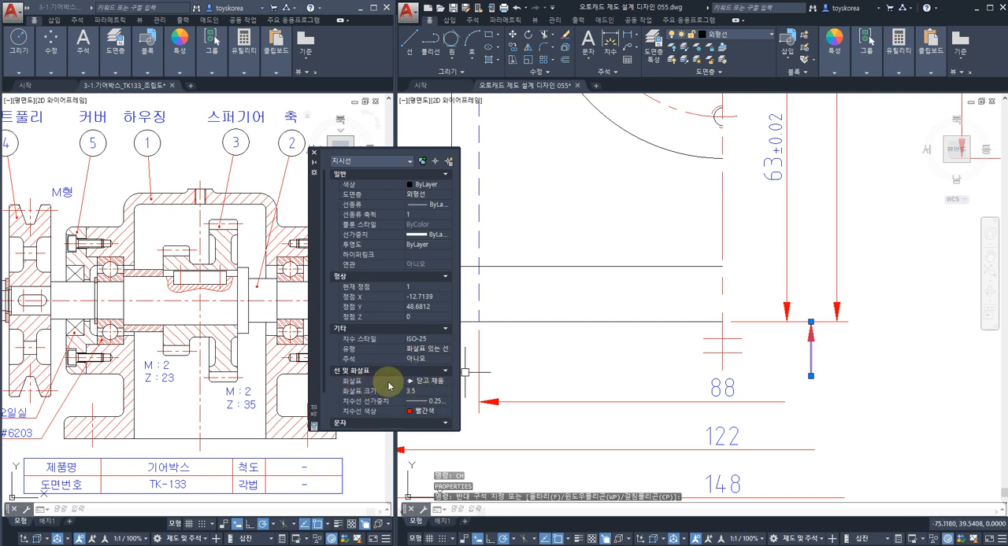
left_click(429, 386)
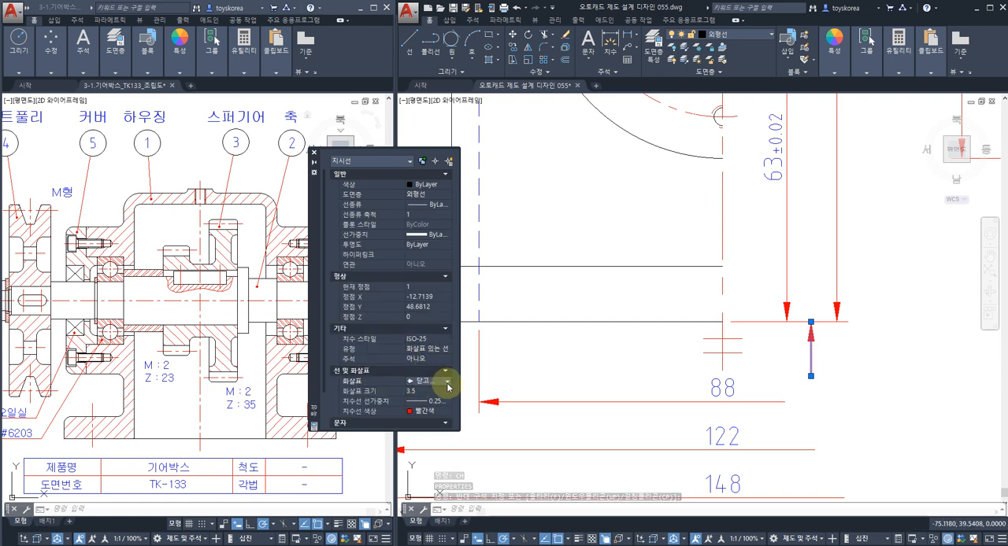
left_click(447, 383)
scroll(423, 429, "down", 3)
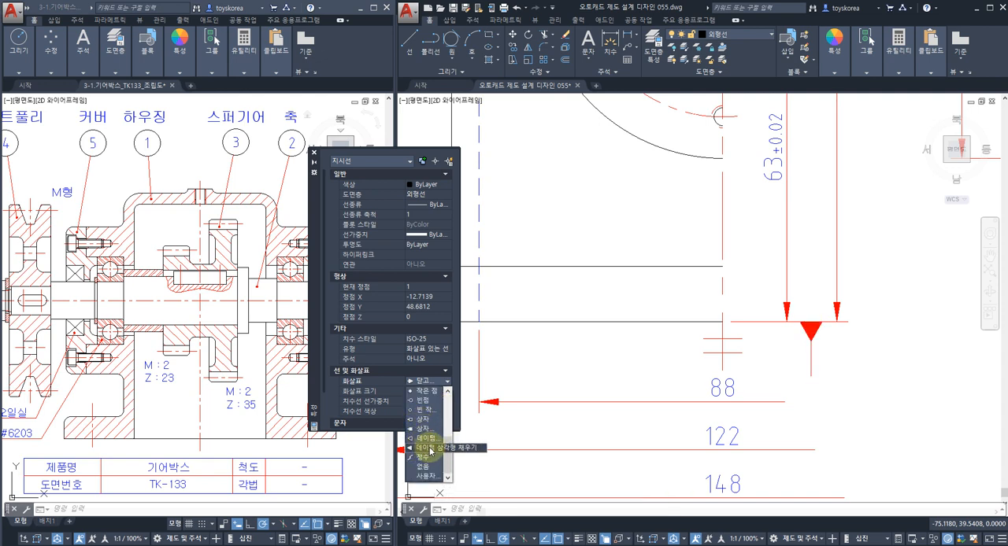
left_click(430, 452)
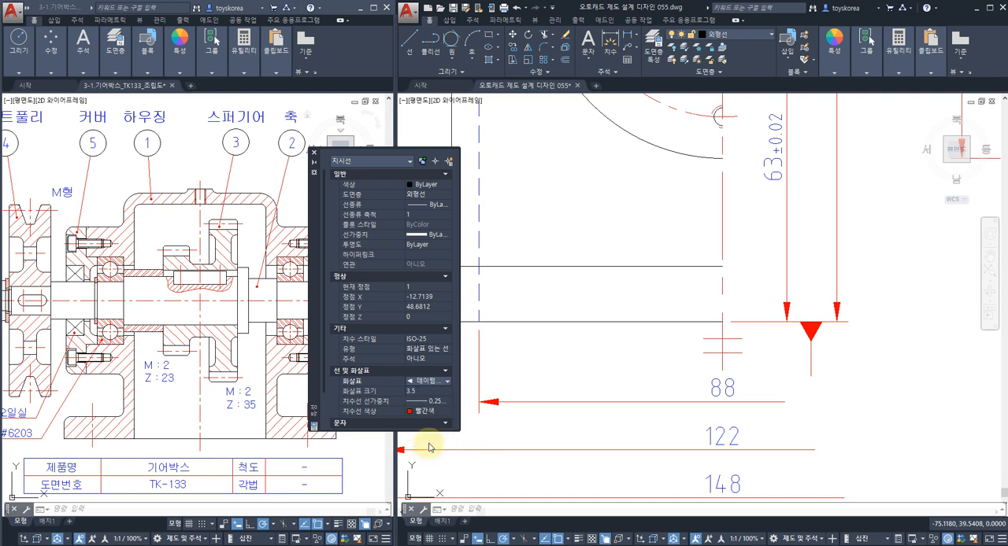
left_click(313, 152)
key("Escape")
Try to place a geometric tolerance frame with datum A directly at the leader's lower end.
middle_click_drag(772, 383, 772, 356)
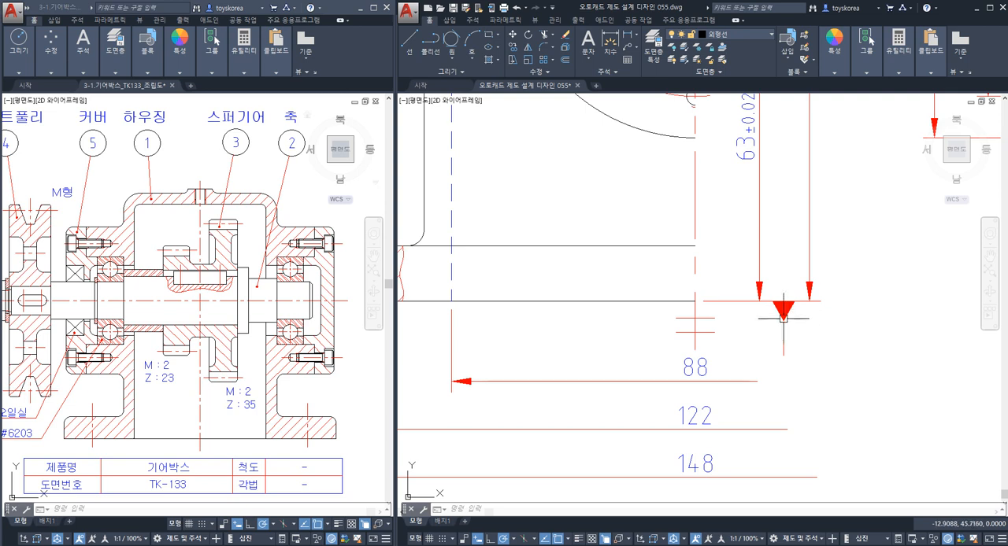
type("ol")
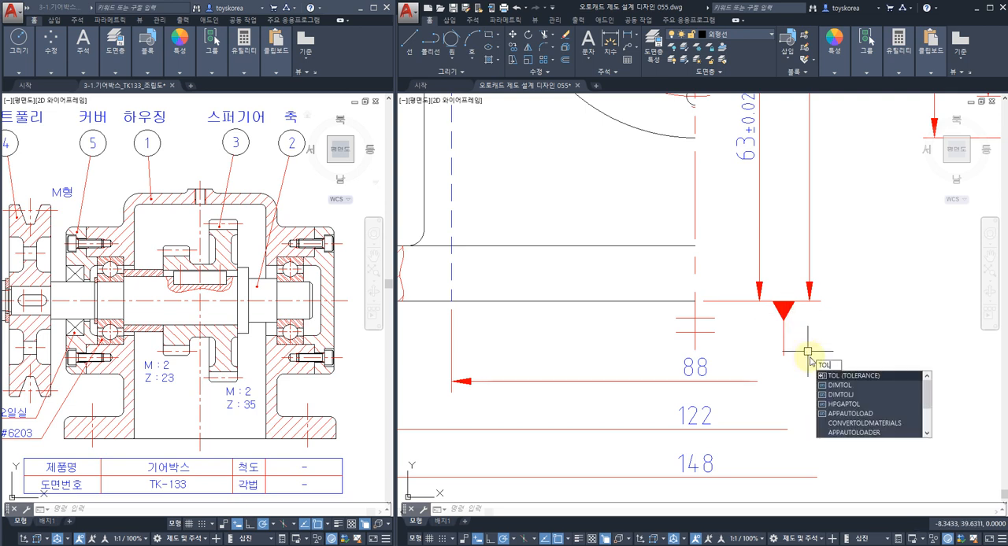
key("Return")
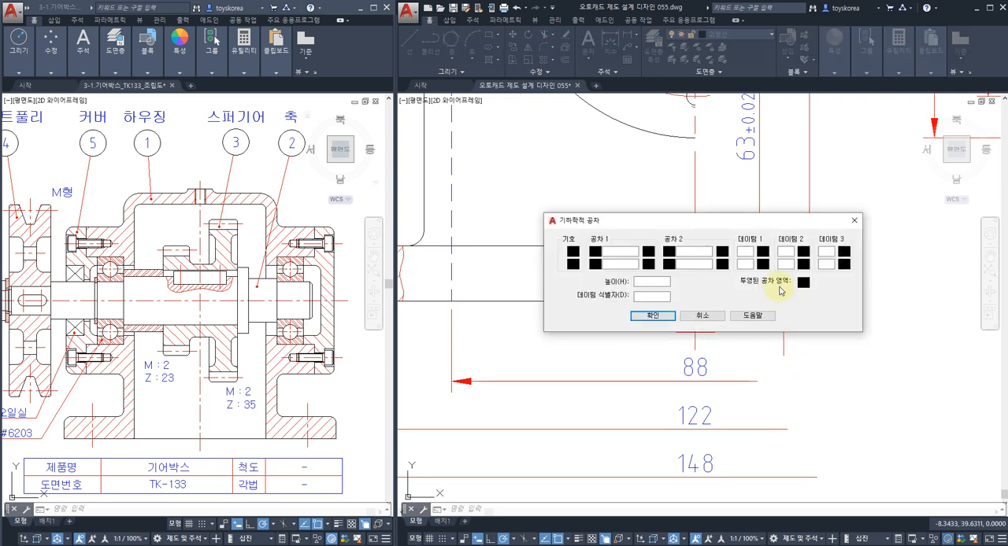
left_click(748, 251)
type("A")
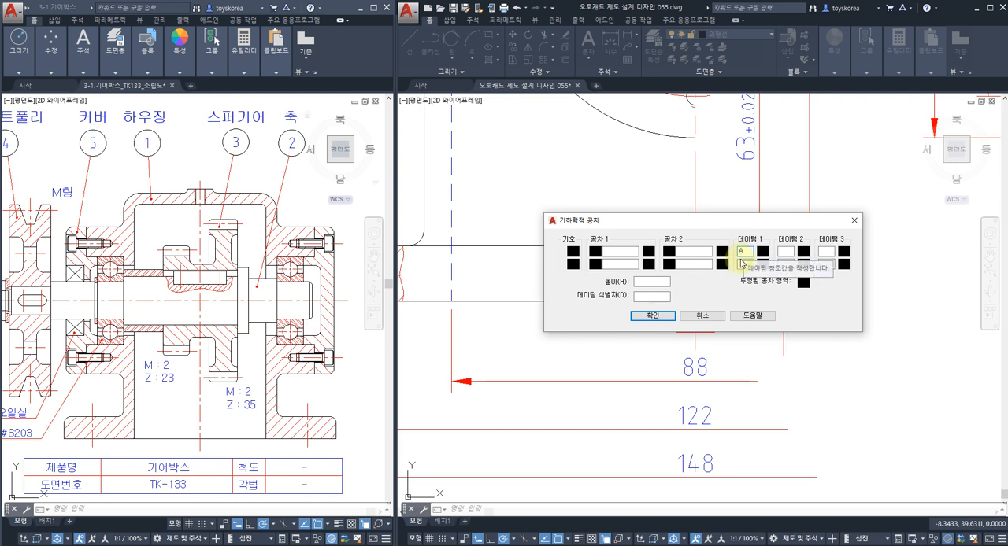
left_click(650, 316)
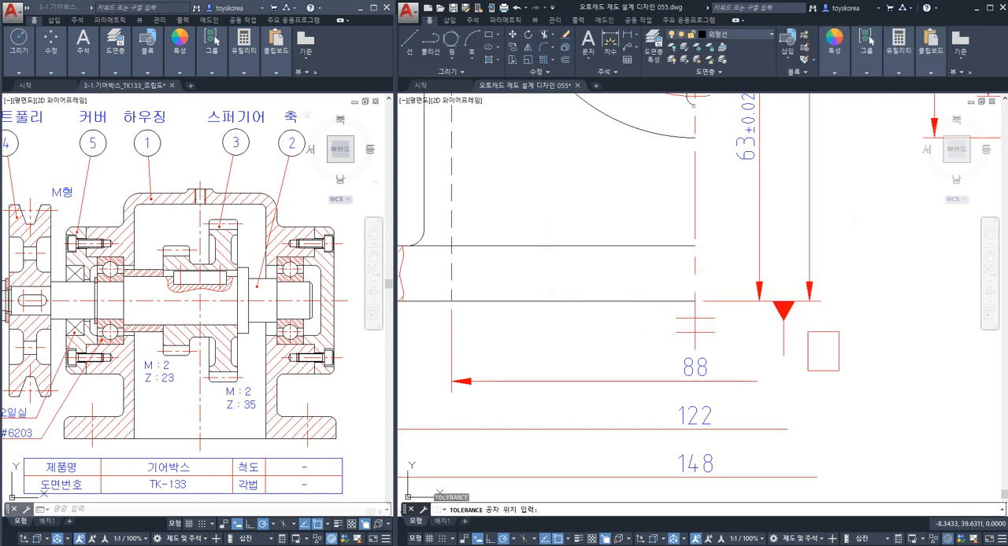
left_click(782, 355)
type("u")
key("Return")
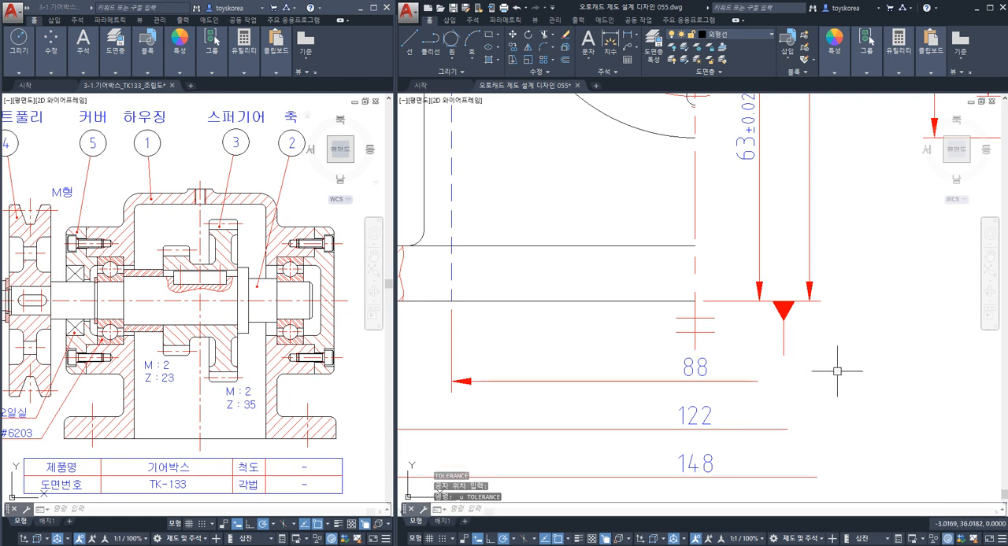
Create a geometric tolerance frame with datum A in the empty space beside the datum leader.
type("TOL")
key("Return")
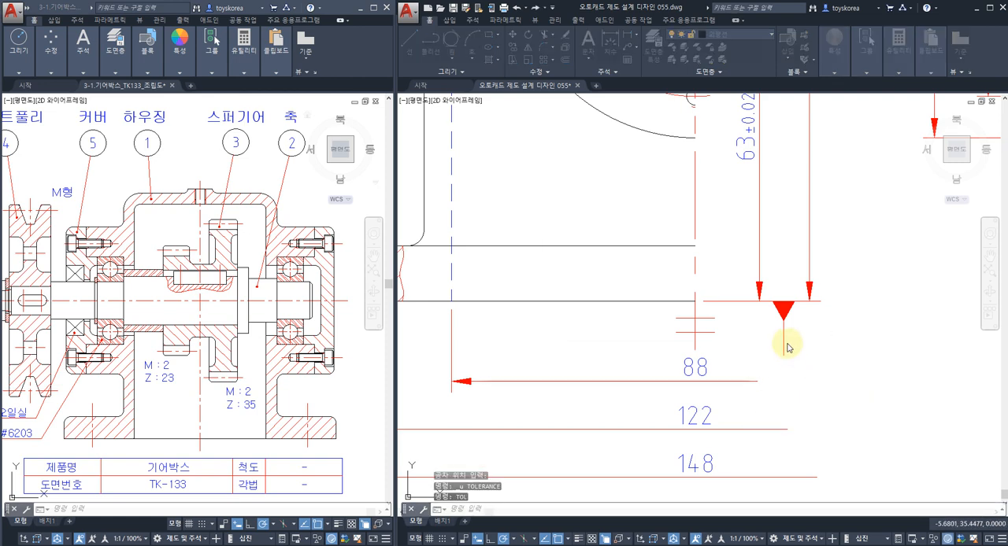
left_click(745, 254)
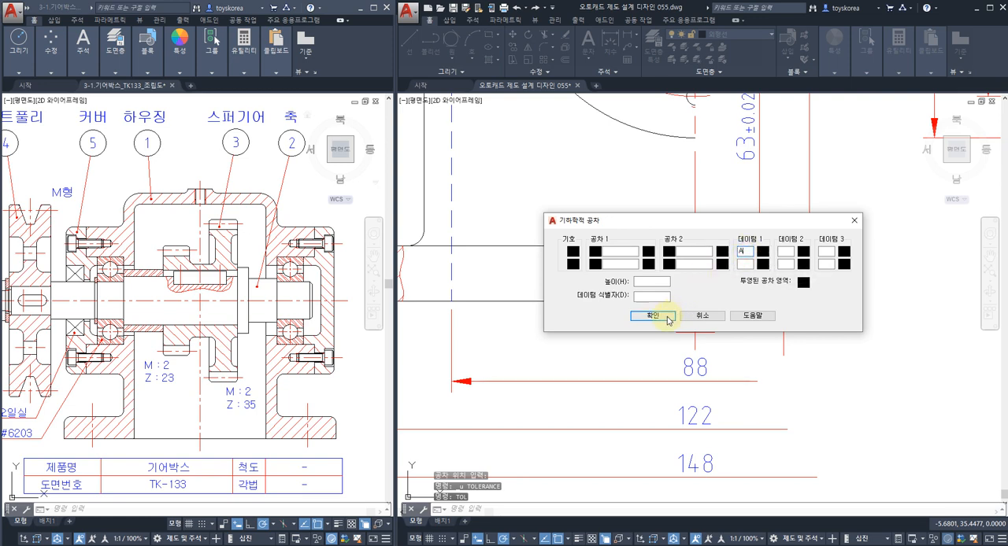
left_click(653, 316)
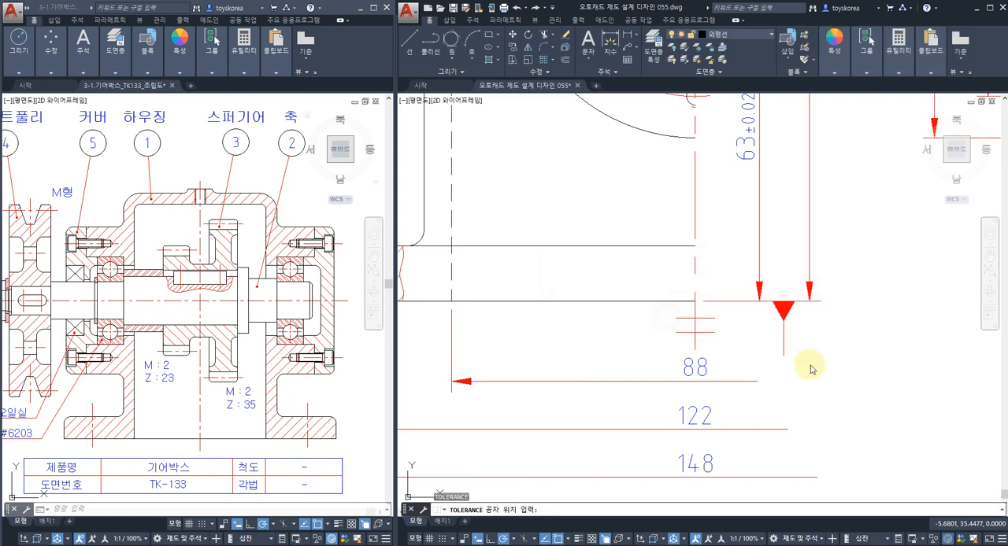
Move the datum A frame by its top edge midpoint to the lower end of the datum leader.
type("m")
key("Return")
left_click(877, 438)
left_click(817, 364)
key("Return")
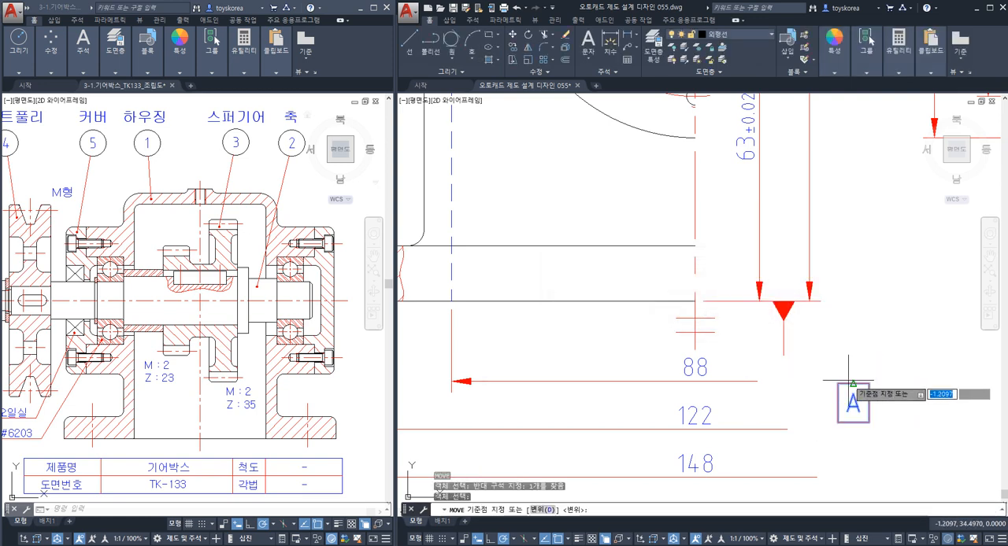
left_click(853, 383)
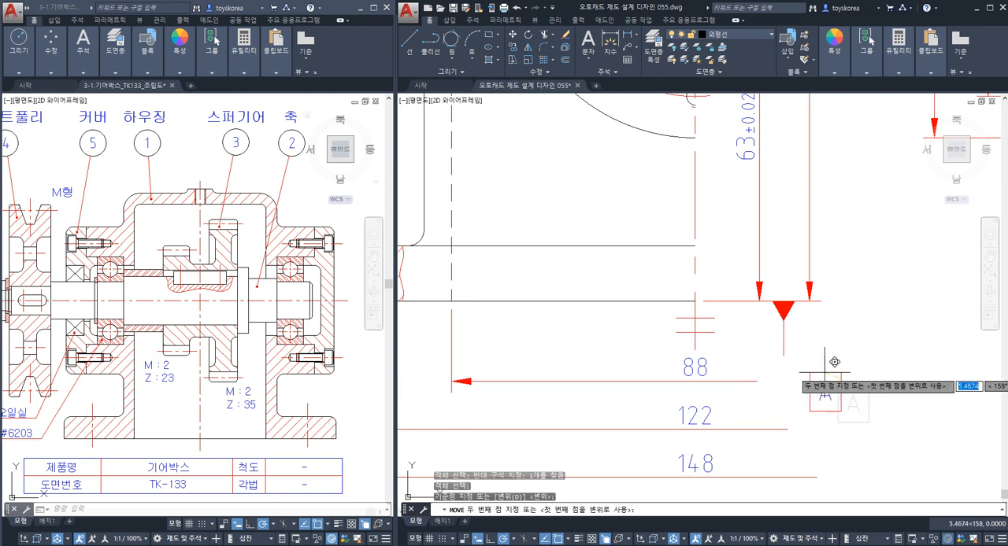
left_click(784, 356)
key("Escape")
Examine which surface datum A refers to by highlighting the base bottom line in the front and section views.
scroll(707, 339, "down", 2)
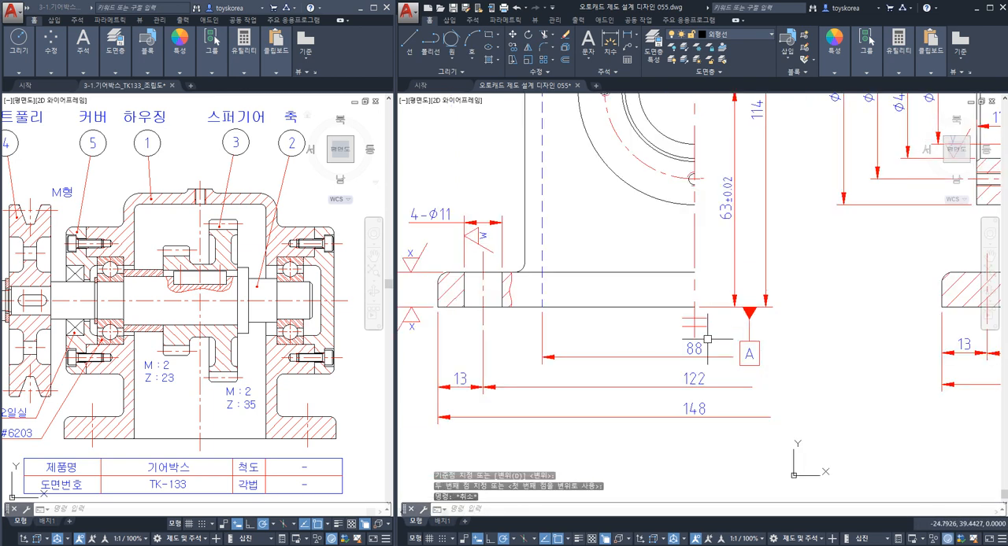
middle_click_drag(621, 329, 686, 334)
left_click(685, 312)
scroll(695, 330, "down", 2)
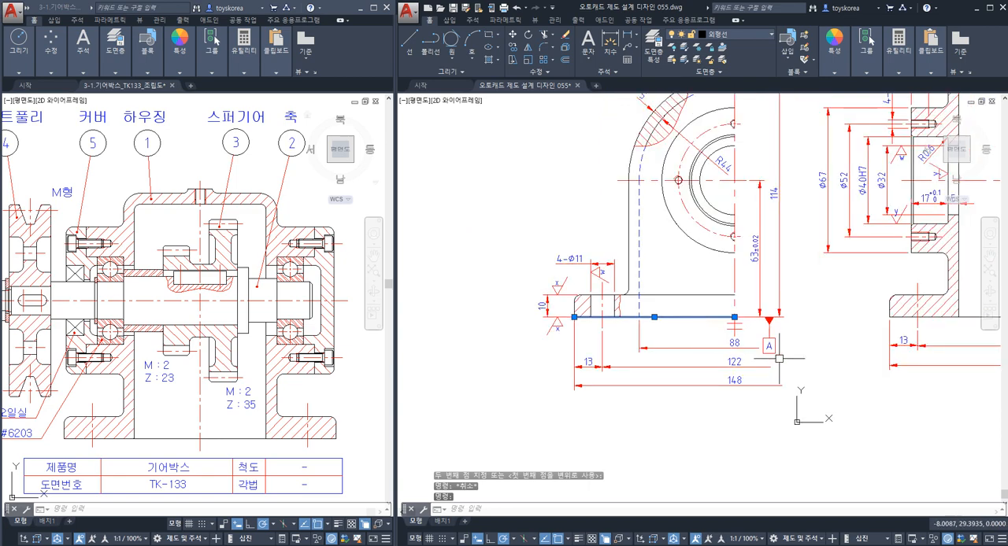
middle_click_drag(780, 358, 672, 354)
left_click(876, 311)
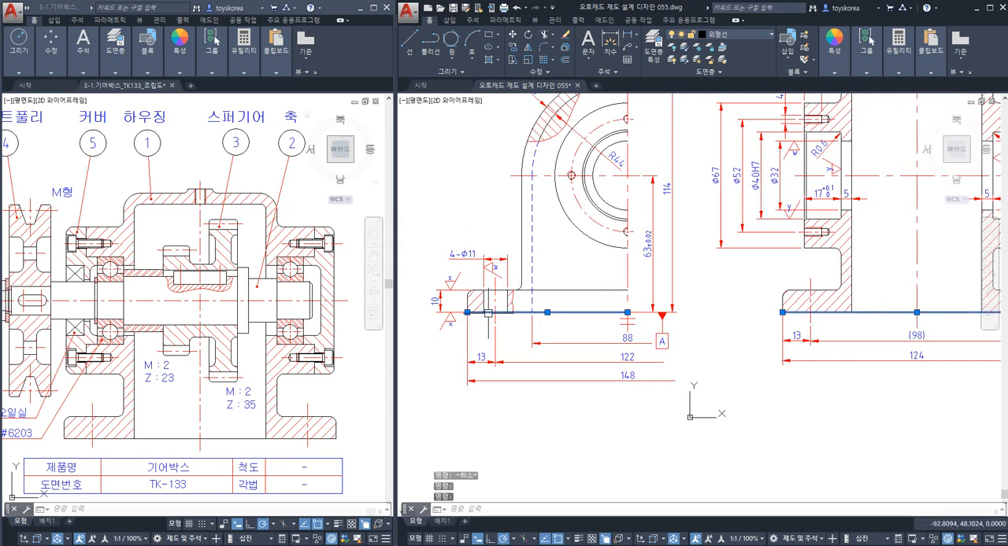
key("Escape")
left_click(885, 313)
left_click(572, 314)
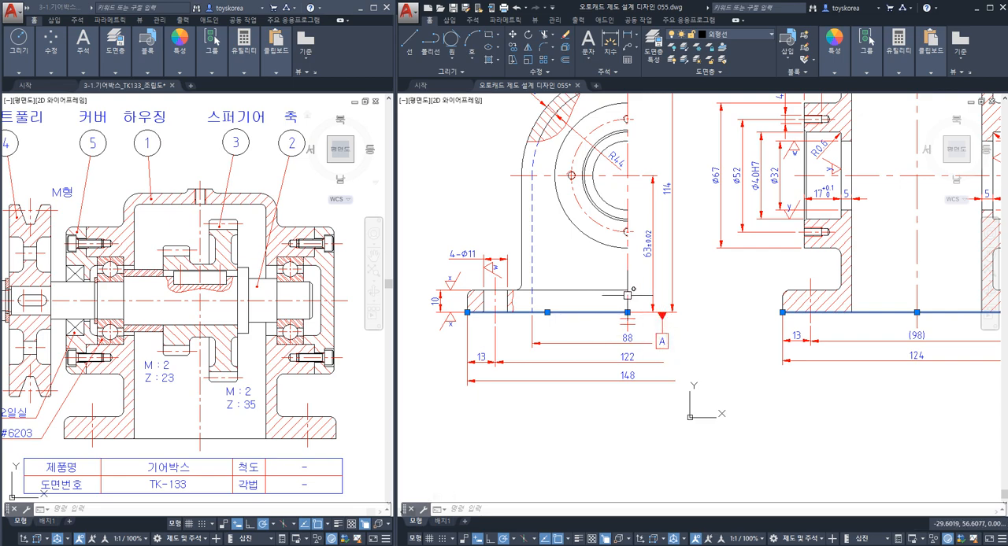
key("Escape")
middle_click_drag(805, 341, 623, 407)
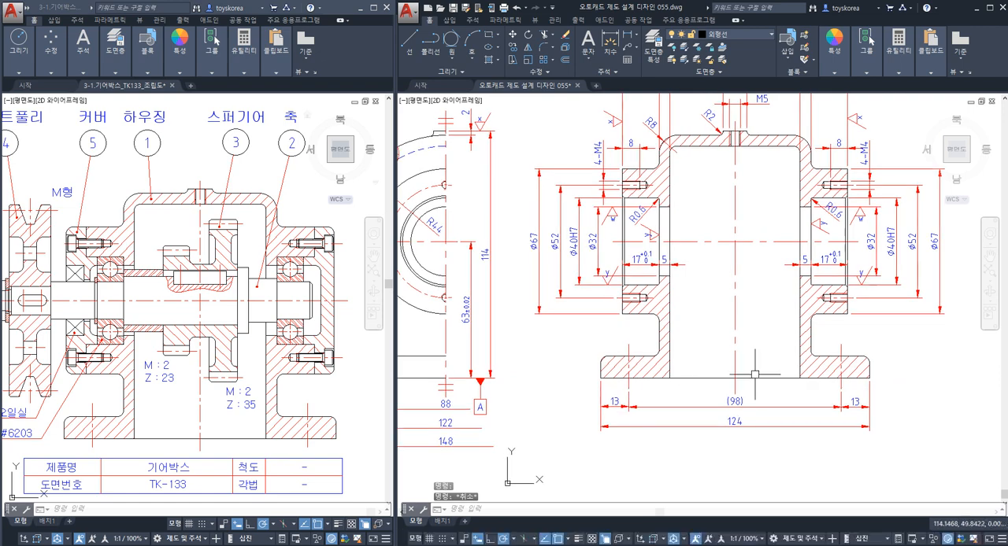
left_click(756, 378)
key("Escape")
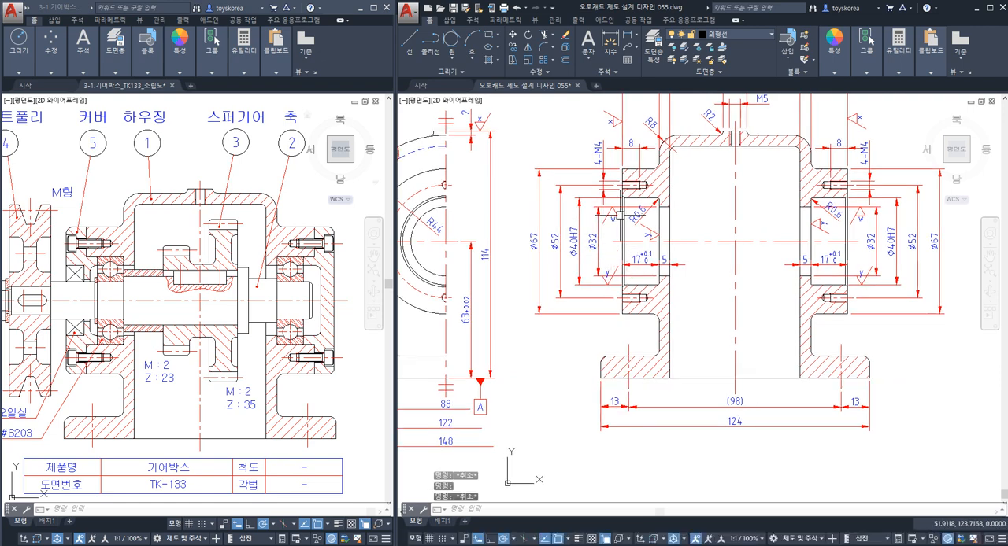
Examine the left and right bearing boss end faces in the section view by highlighting their vertical edges.
scroll(618, 228, "up", 2)
left_click(622, 238)
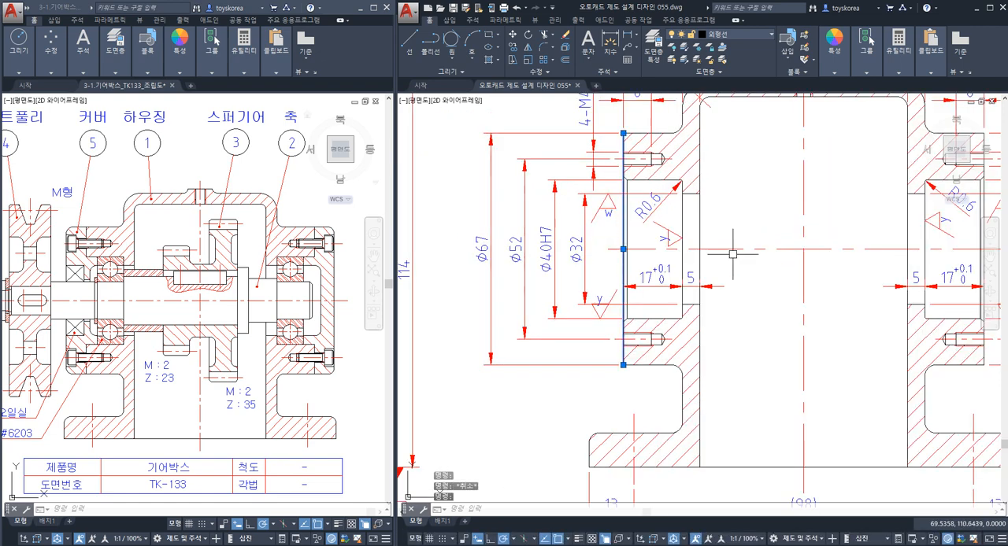
middle_click_drag(909, 253, 681, 279)
left_click(757, 260)
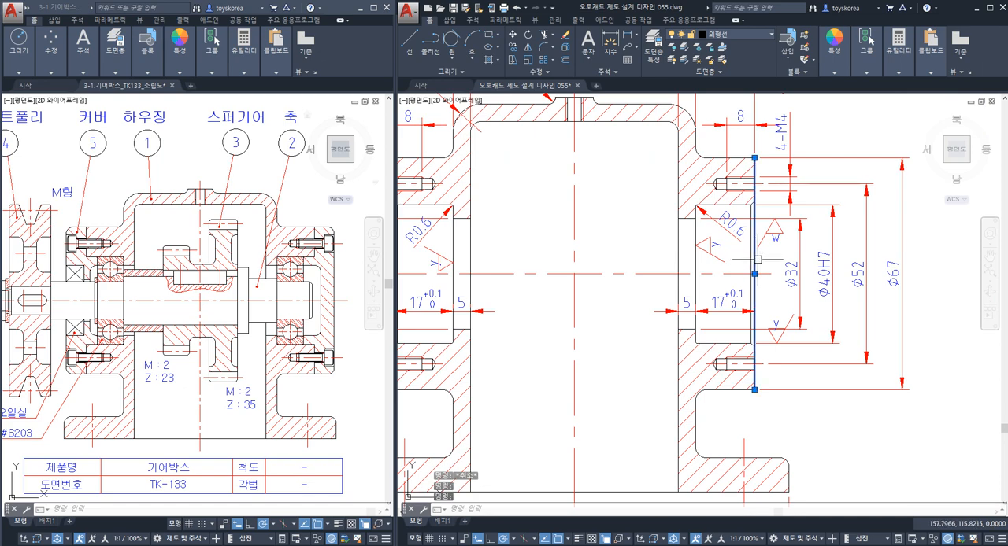
scroll(758, 260, "down", 4)
key("Escape")
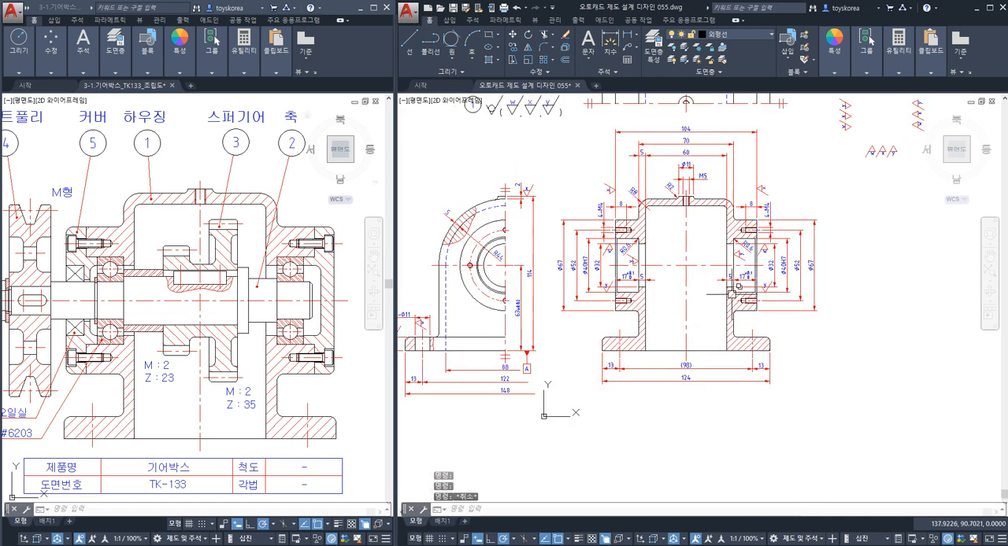
scroll(749, 274, "up", 2)
left_click(763, 249)
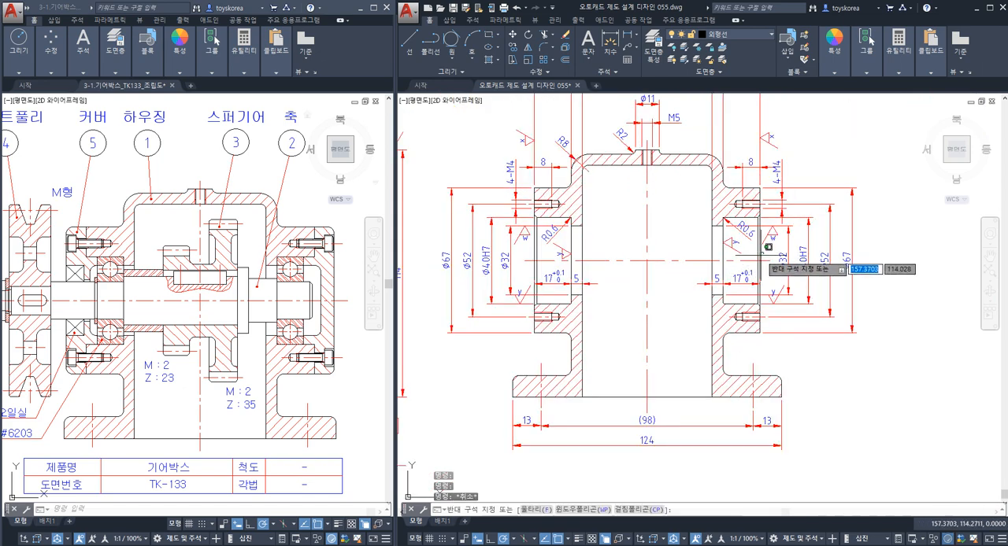
key("Escape")
Draw a horizontal quick leader arrow pointing at the right extension line of the 104 width dimension in the section view.
middle_click_drag(755, 223, 730, 356)
middle_click_drag(742, 267, 719, 313)
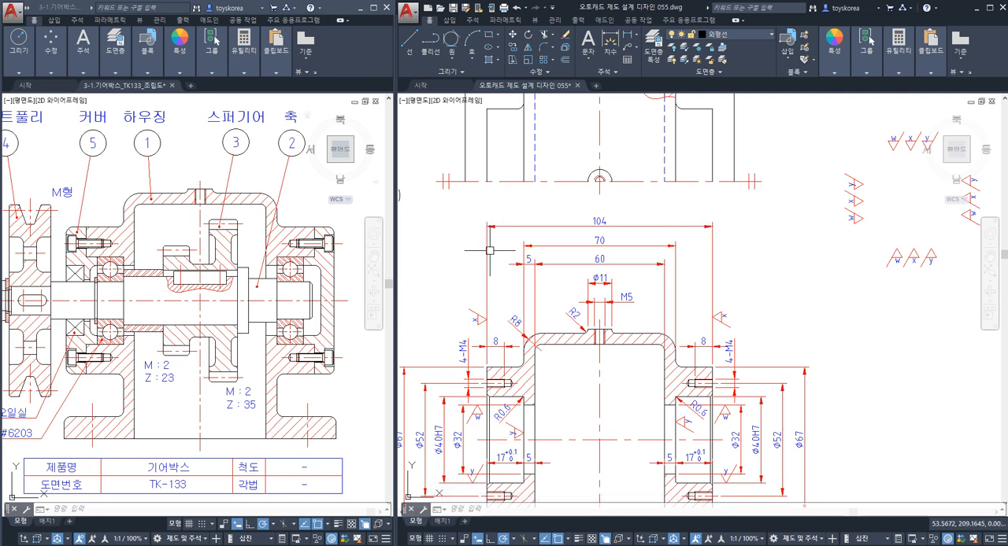
type("qleader")
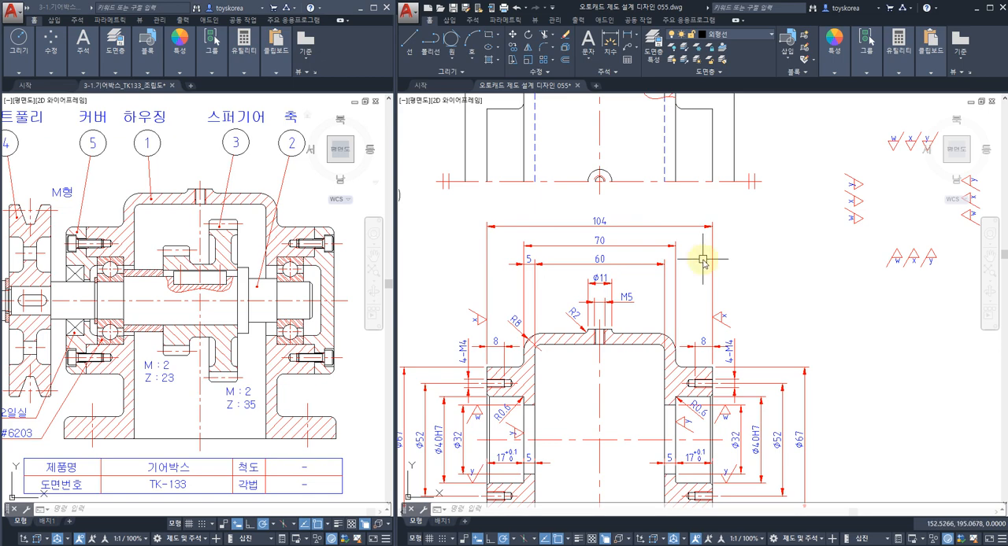
key("Return")
scroll(709, 244, "up", 3)
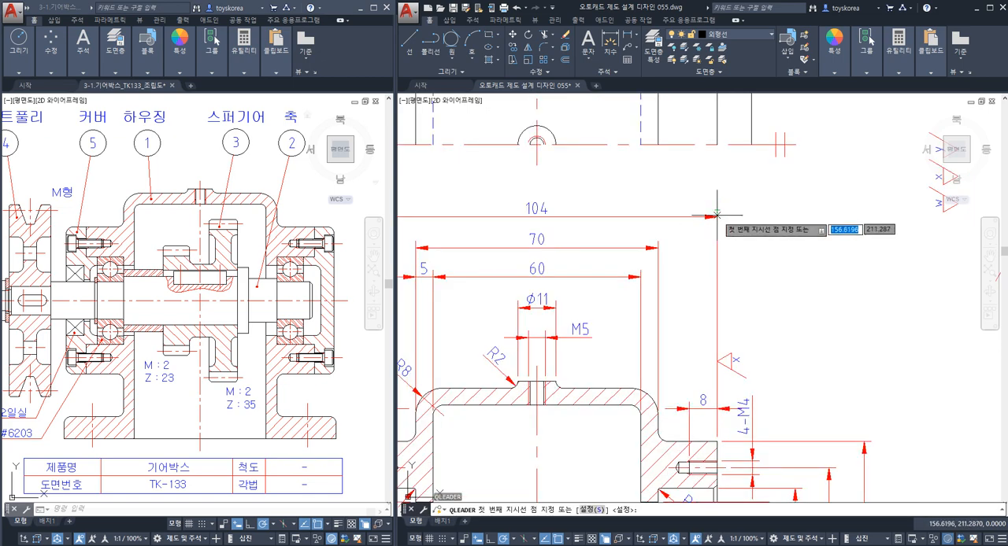
left_click(718, 217)
key("Escape")
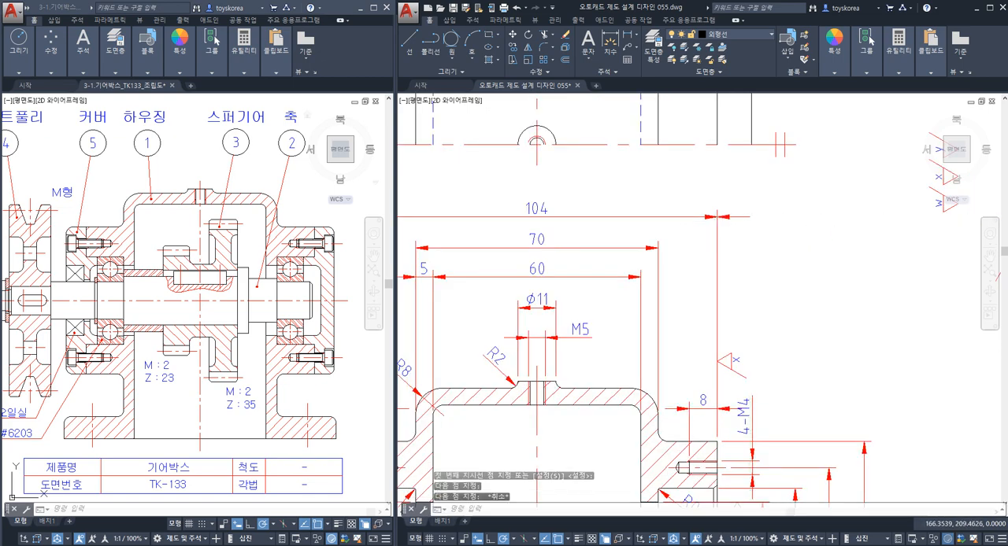
Compare the base bottom line with the right bearing boss in the section view by highlighting the bottom line and the boss's upper edge.
scroll(745, 295, "up", 2)
scroll(764, 298, "down", 5)
scroll(750, 300, "up", 2)
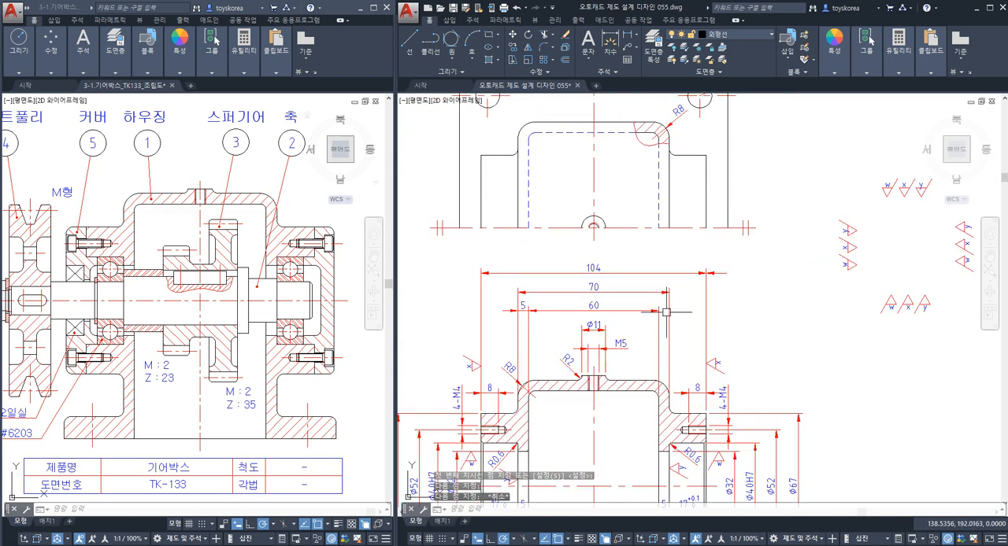
scroll(596, 343, "down", 3)
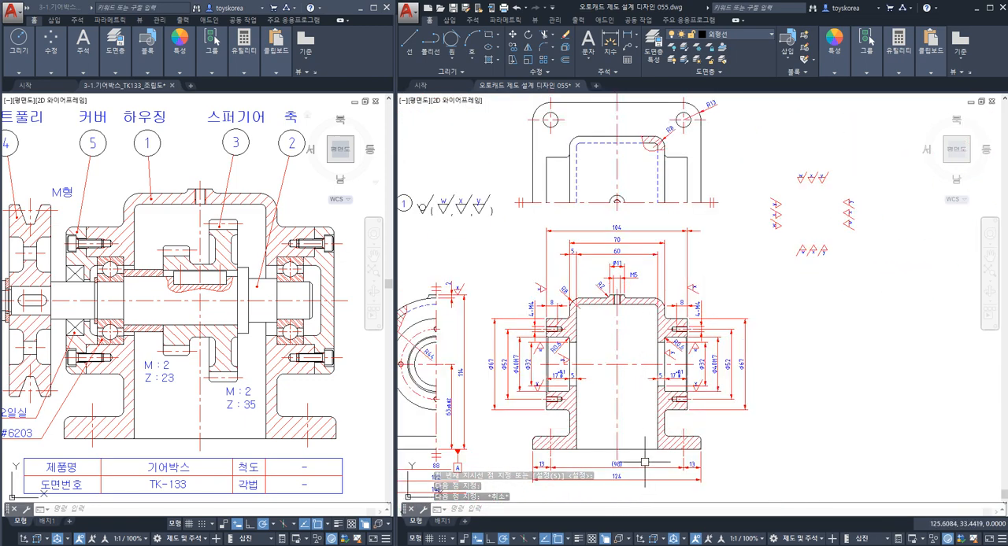
left_click(642, 448)
scroll(670, 316, "up", 5)
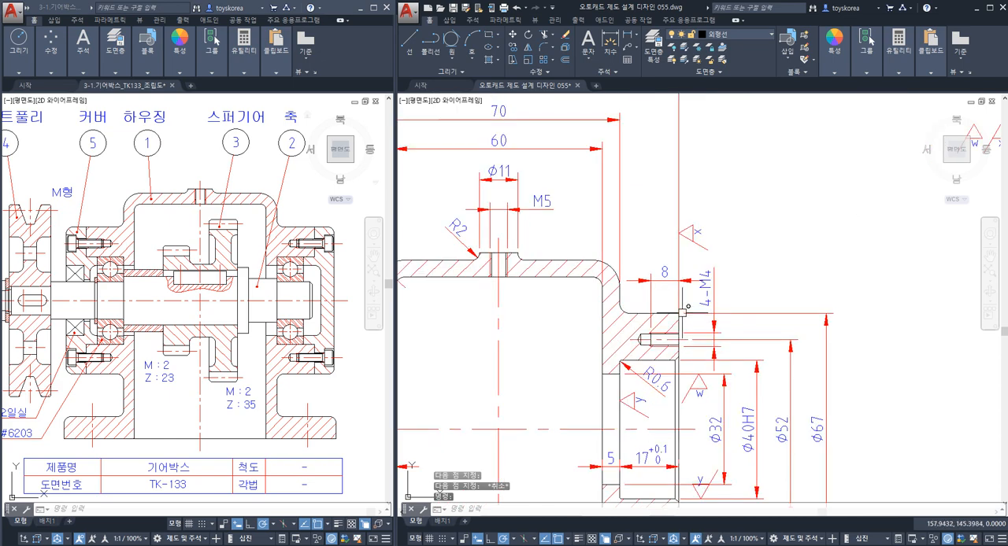
left_click(670, 314)
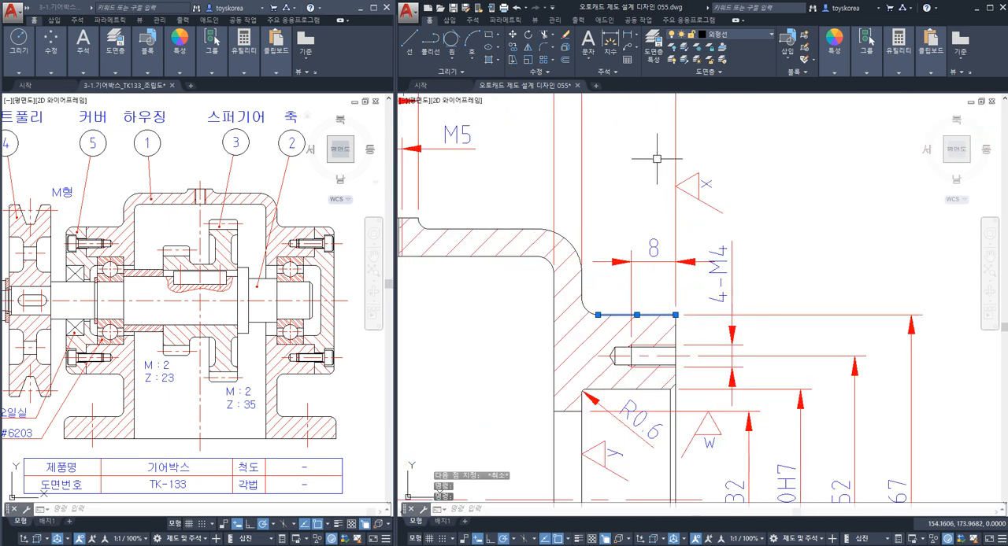
scroll(666, 307, "down", 5)
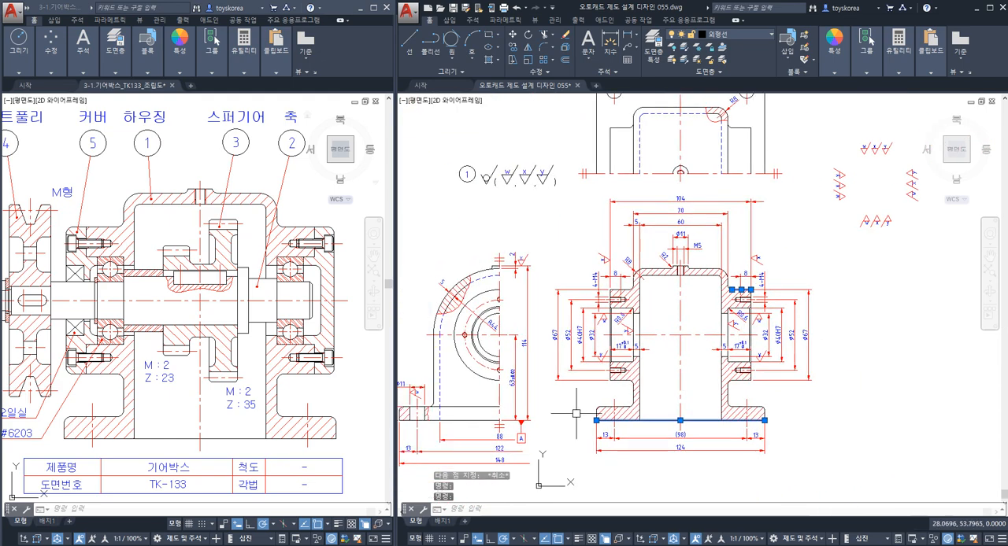
Compare the base bottom line with the left bearing boss in the section view by highlighting the bottom line and the boss's upper edge.
scroll(699, 366, "up", 4)
key("Escape")
mouse_move(653, 401)
middle_mouse_down()
mouse_move(598, 376)
mouse_move(629, 378)
middle_mouse_up()
left_click(633, 408)
left_click(627, 401)
key("Escape")
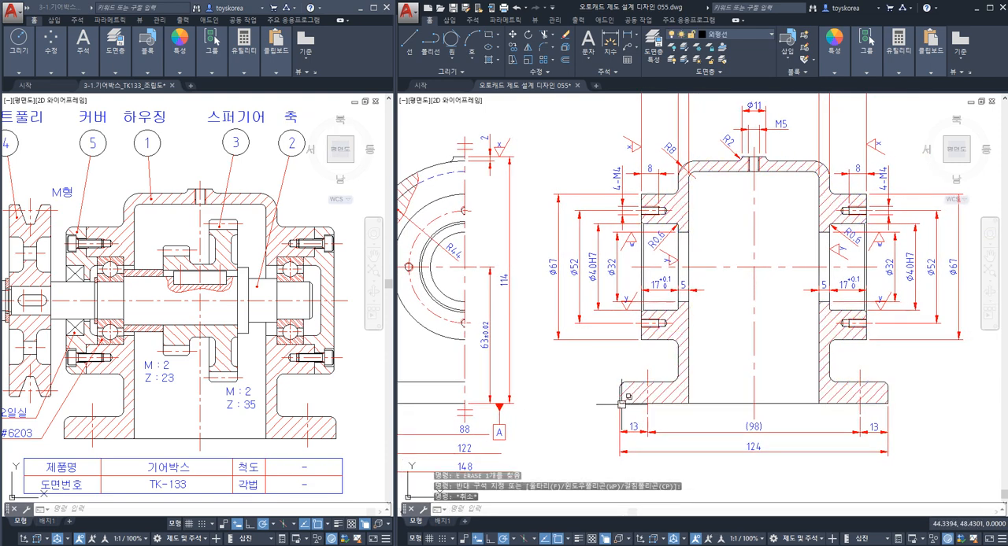
left_click(622, 405)
key("Escape")
left_click(710, 405)
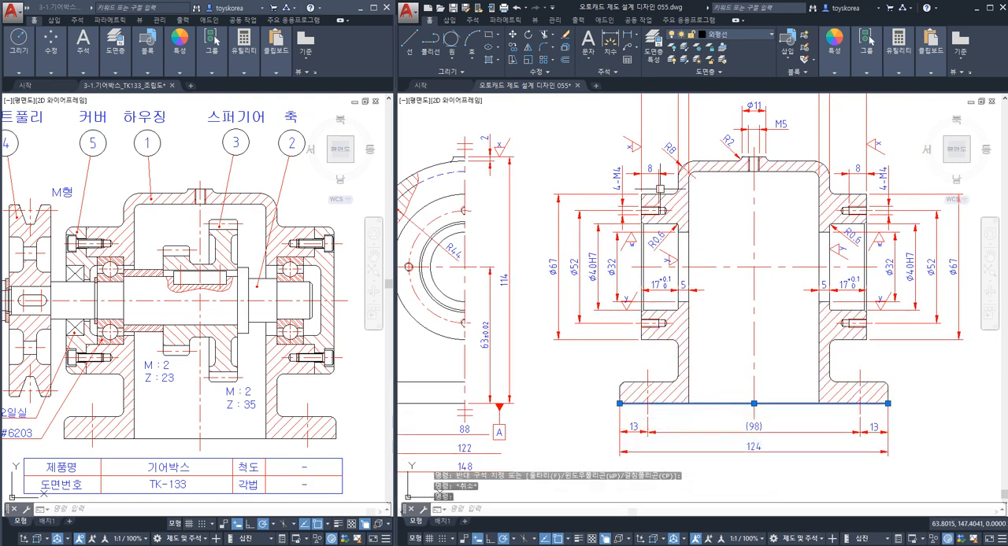
scroll(640, 192, "up", 2)
left_click(655, 193)
key("Escape")
key("Escape")
scroll(646, 222, "down", 4)
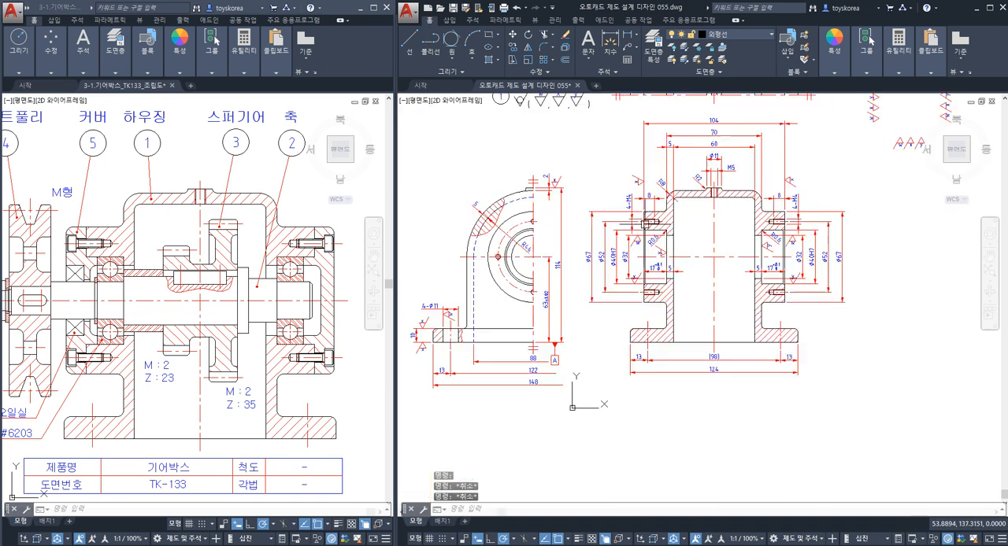
Add a vertical linear dimension from the base's lower left corner to the left boss's upper corner in the section view, outside the Ø67 dimension.
type("DLI")
key("Return")
scroll(620, 326, "up", 4)
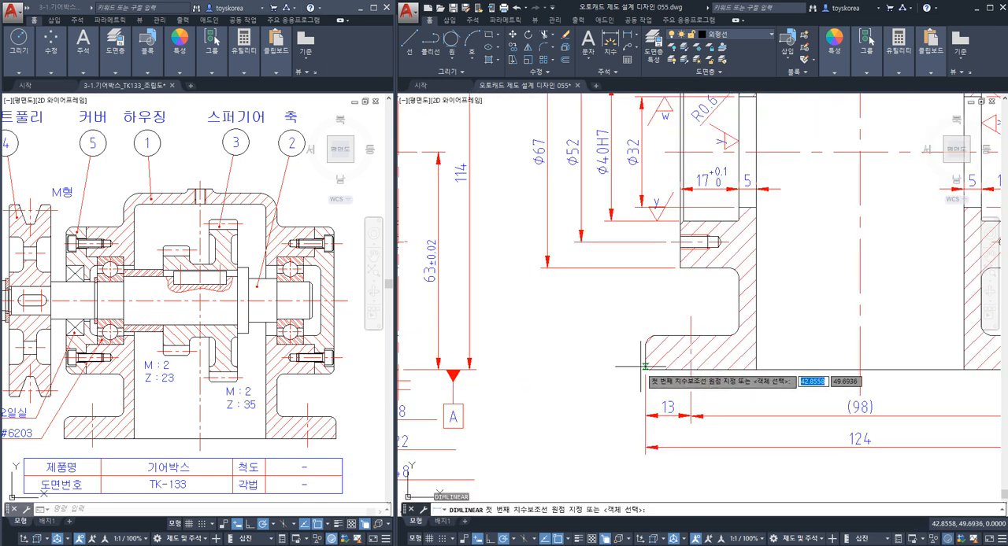
left_click(643, 368)
scroll(629, 333, "down", 4)
scroll(614, 244, "up", 4)
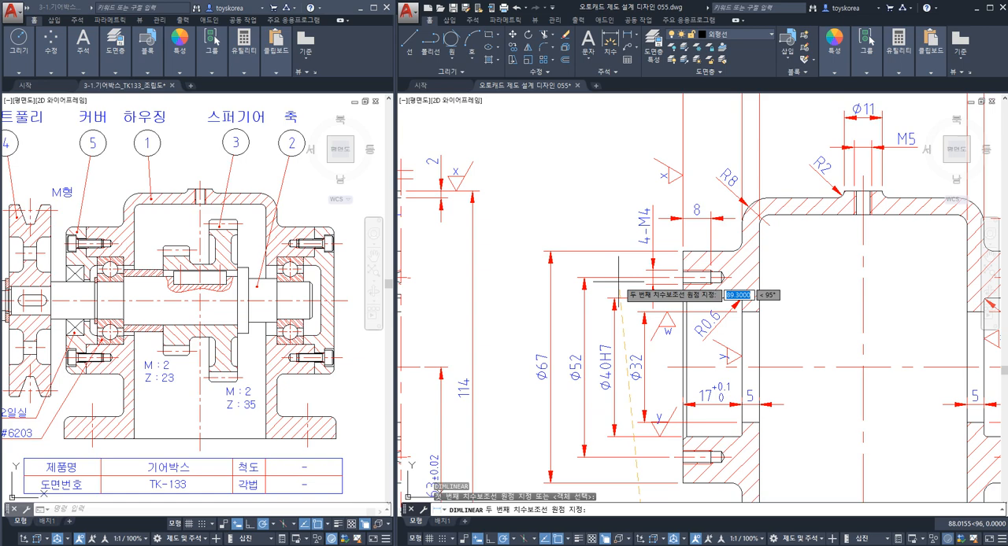
left_click(682, 251)
scroll(570, 225, "down", 4)
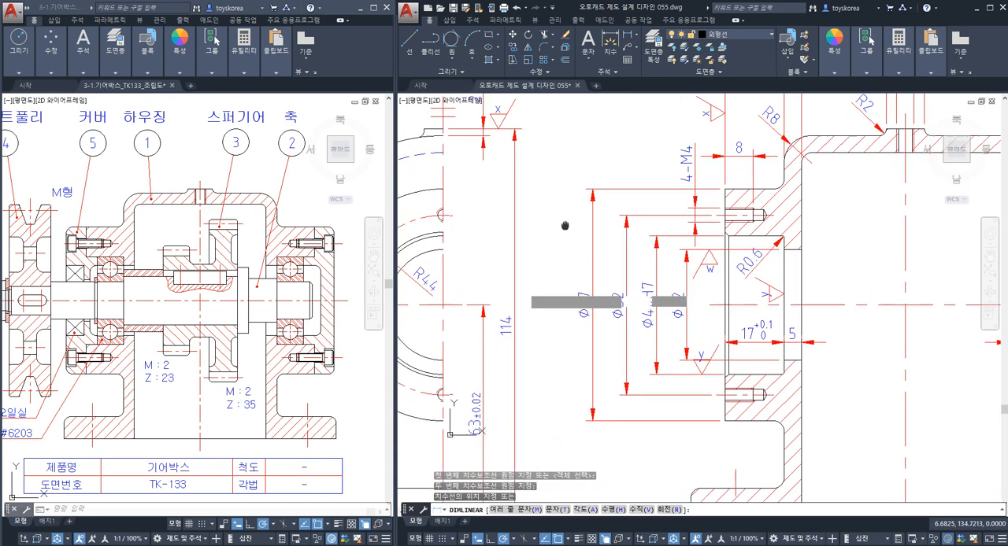
scroll(536, 264, "up", 4)
left_click(554, 344)
key("Escape")
left_click(538, 320)
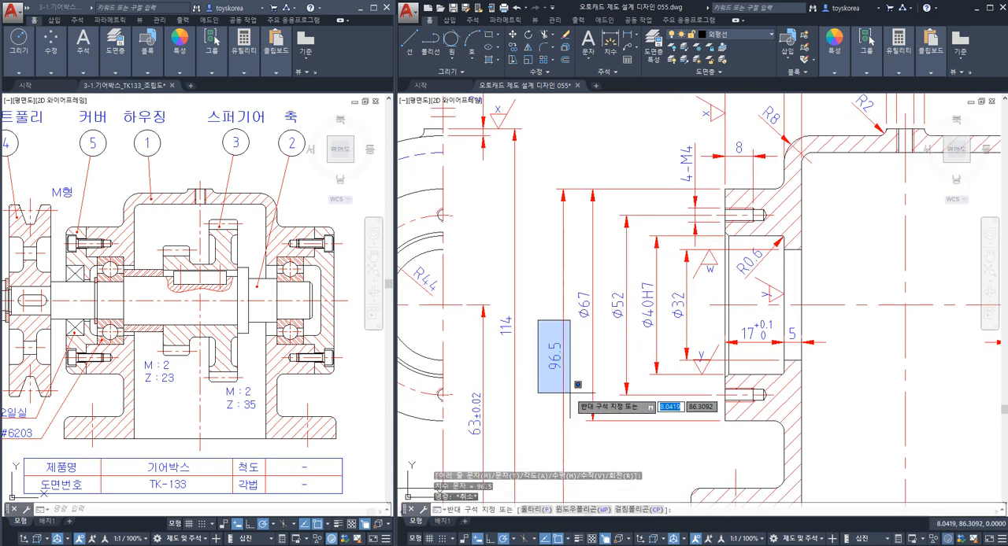
key("Escape")
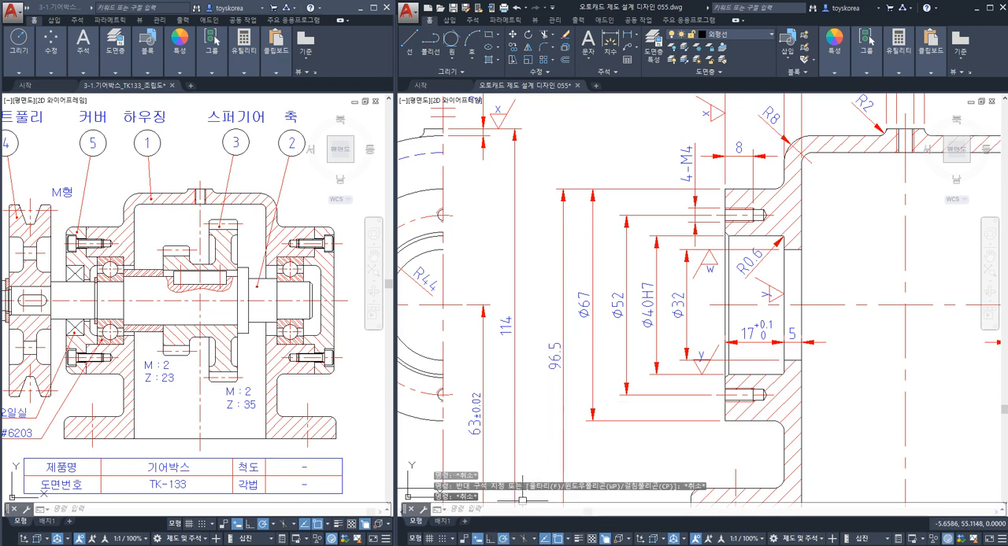
Switch to the image viewer and display the IT tolerance table in 01.png.
left_click(526, 545)
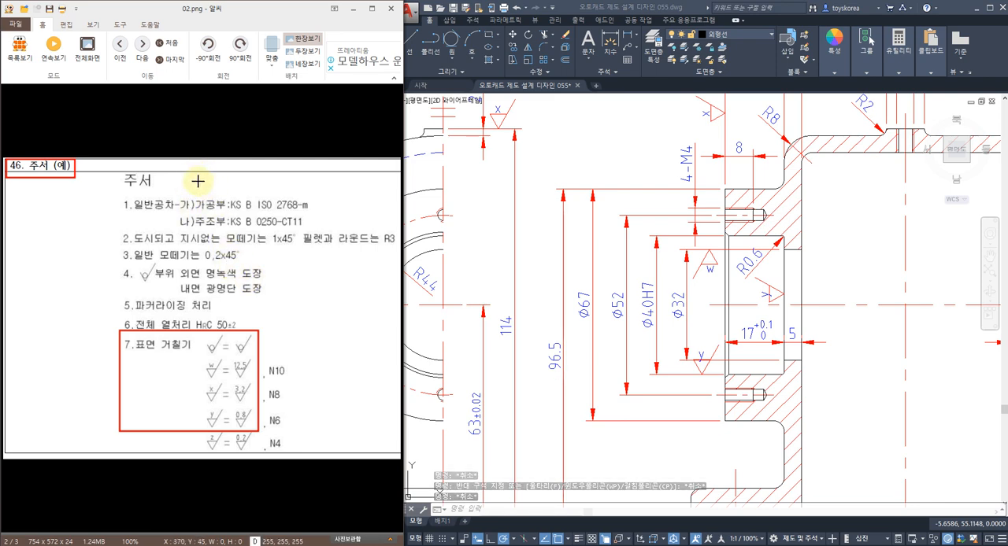
scroll(199, 184, "down", 1)
scroll(168, 242, "down", 1)
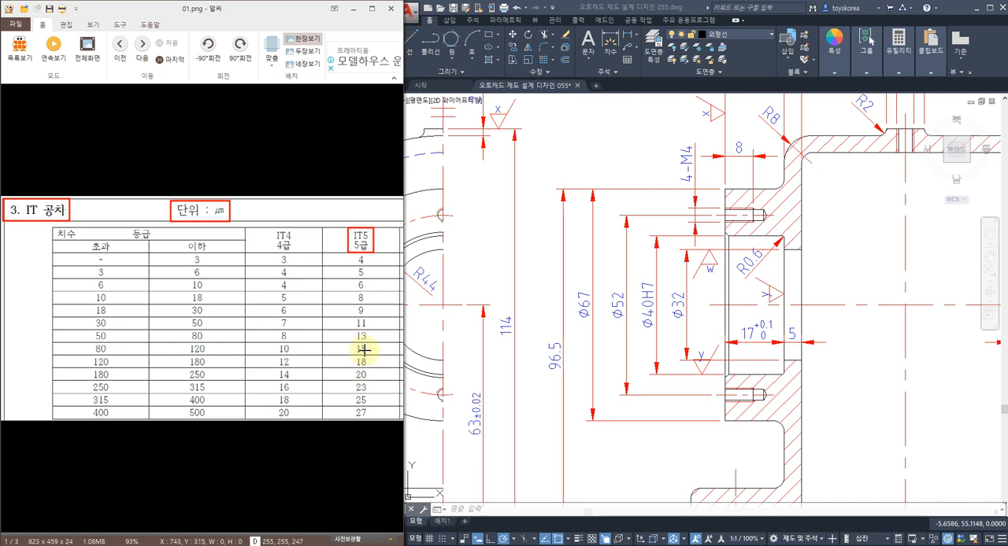
Check the overall boss height dimension and the base bottom line in the section view against the IT tolerance table.
left_click(560, 273)
key("Escape")
key("Escape")
scroll(562, 272, "down", 3)
middle_click_drag(701, 301, 566, 301)
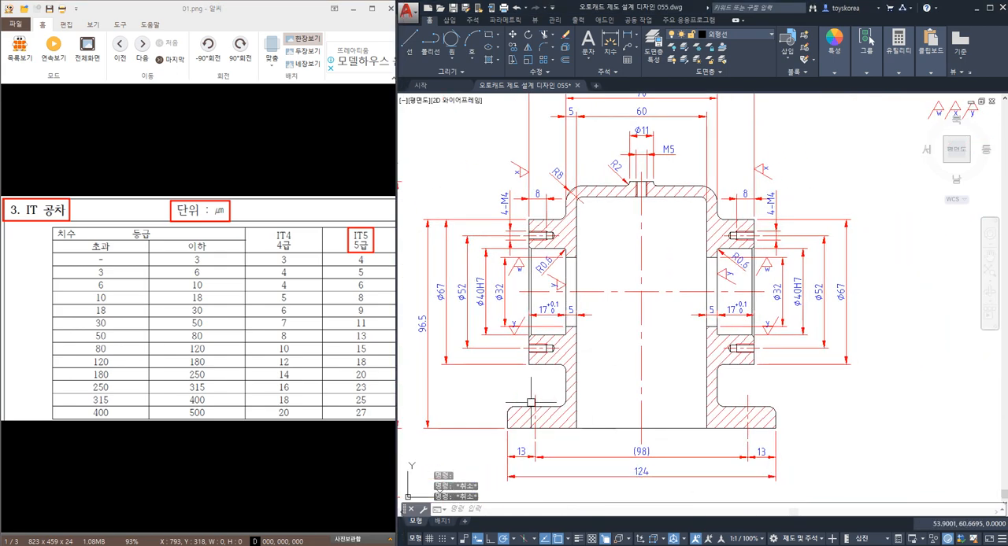
middle_click_drag(597, 426, 671, 426)
left_click(682, 428)
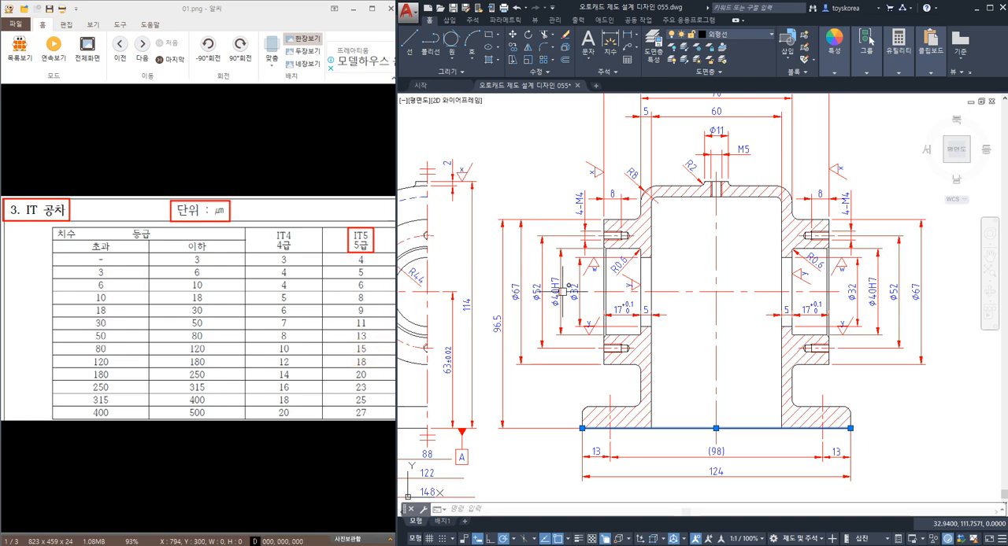
middle_click_drag(696, 242, 663, 254)
key("Escape")
middle_click_drag(781, 242, 712, 336)
key("Escape")
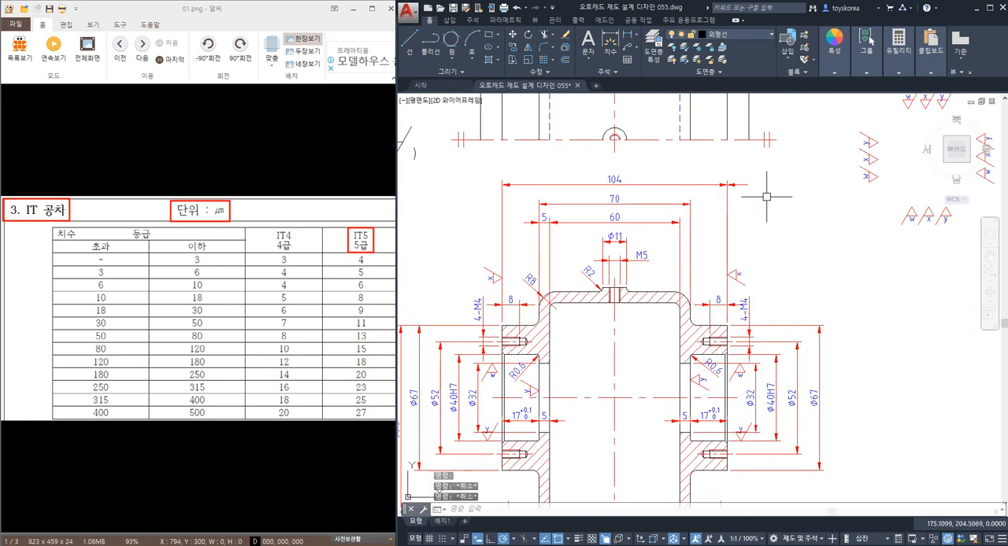
Place a perpendicularity tolerance frame with tolerance 0.015 and datum A at the leader end beside the 104 dimension.
type("TOL")
key("Return")
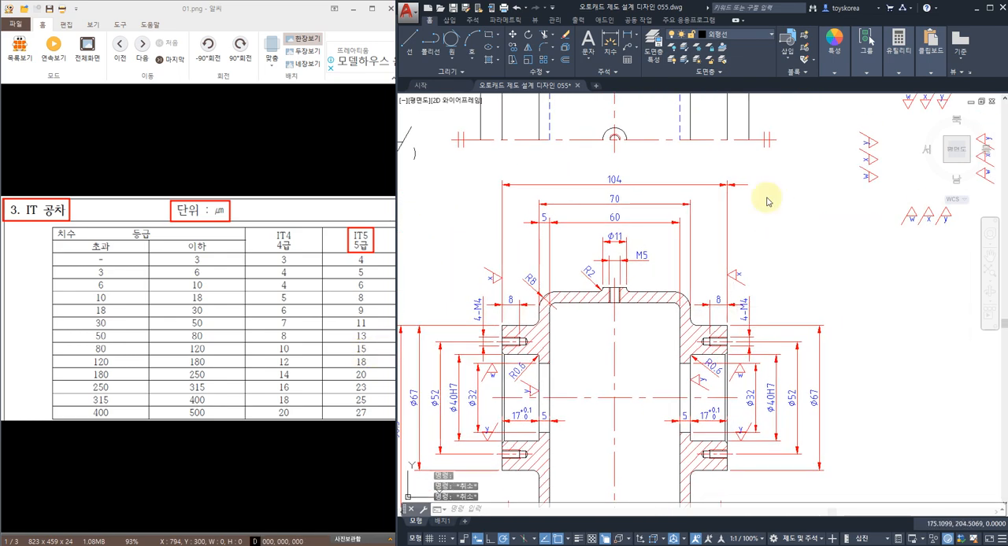
left_click(747, 253)
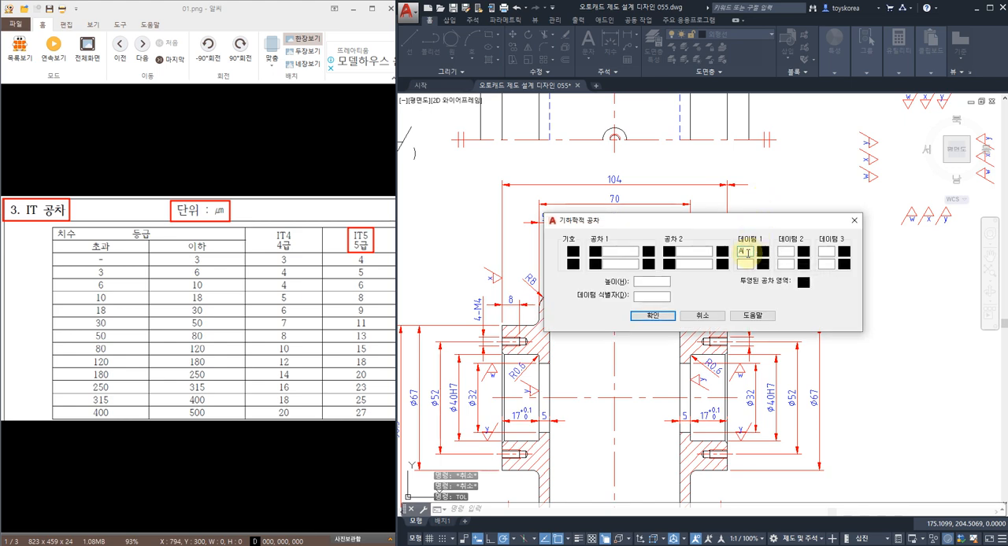
left_click(573, 252)
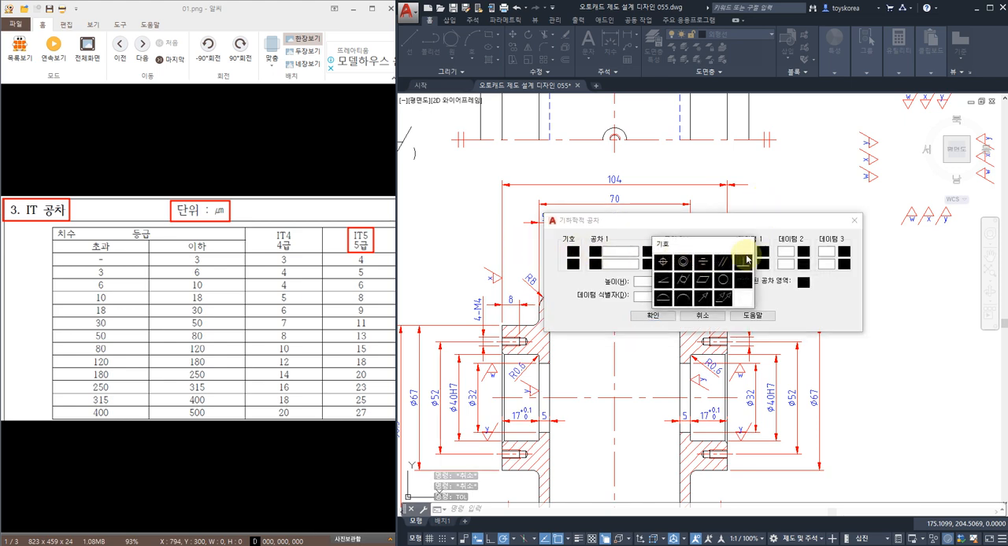
left_click(745, 261)
left_click(608, 251)
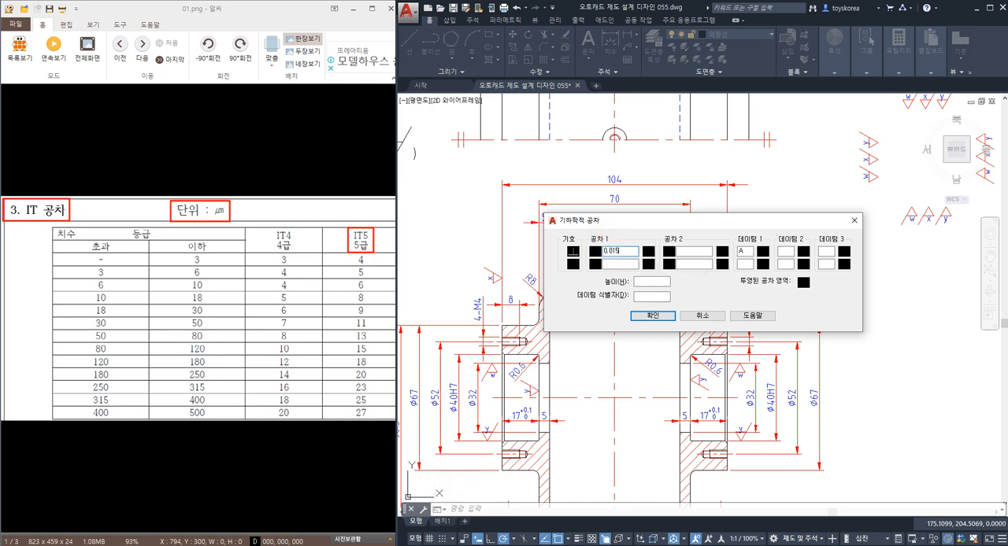
type("0.015")
key("Return")
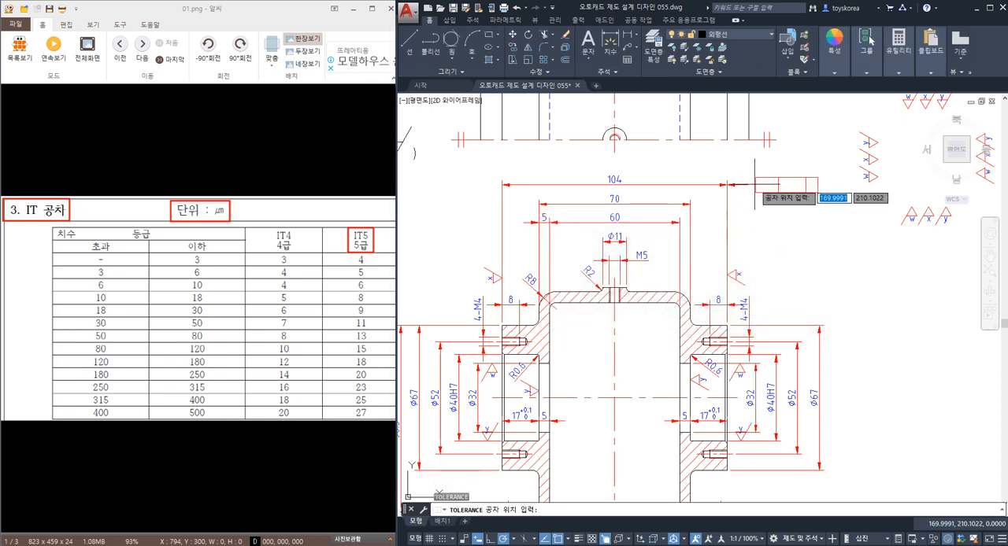
left_click(748, 185)
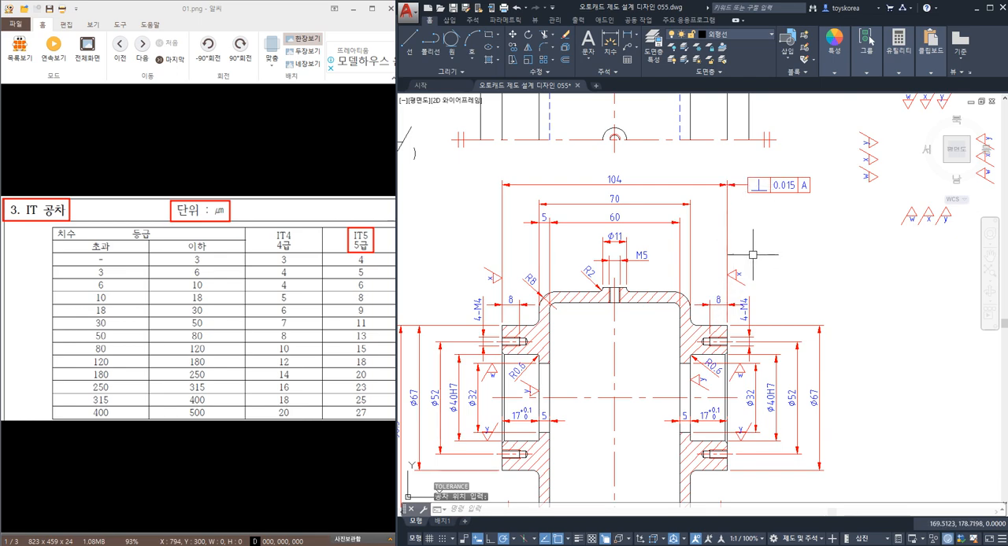
Examine the perpendicular relation by highlighting the base bottom line and the right bearing boss's vertical end face.
middle_click_drag(716, 365, 753, 314)
left_click(708, 482)
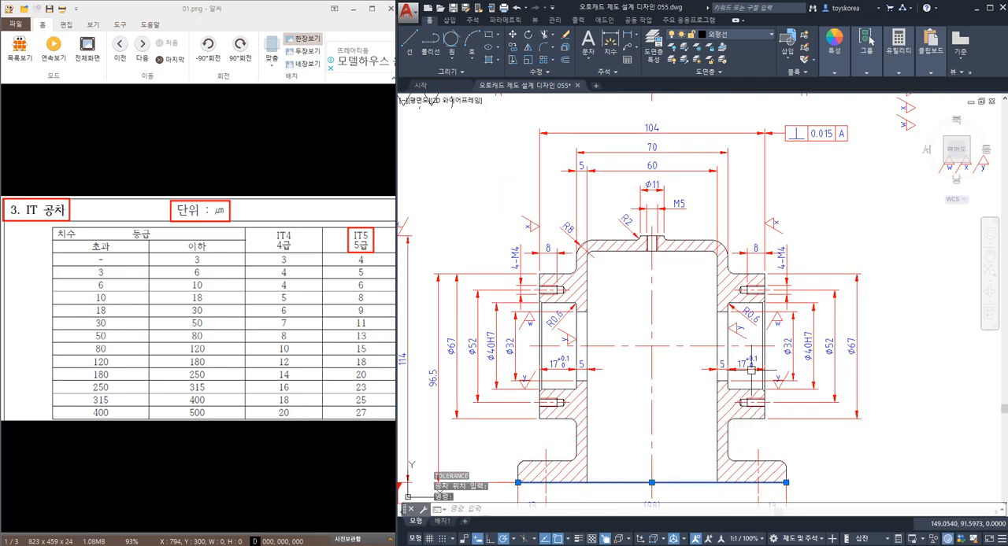
scroll(766, 314, "up", 2)
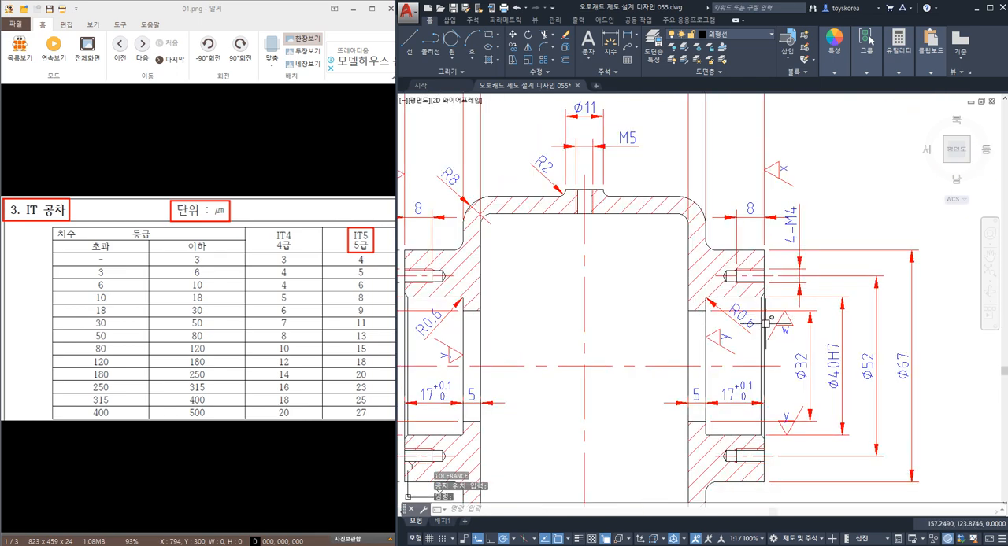
left_click(766, 323)
scroll(767, 315, "down", 2)
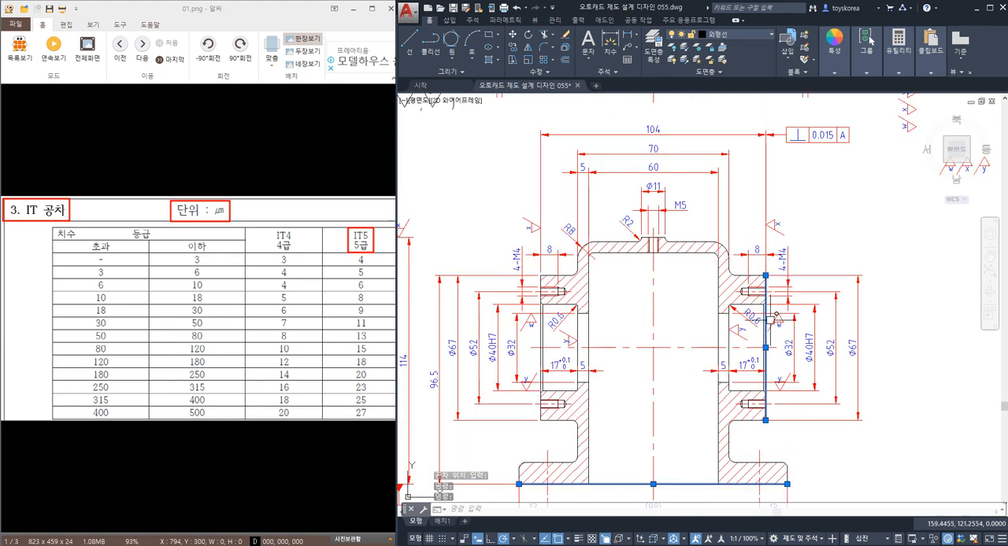
key("Escape")
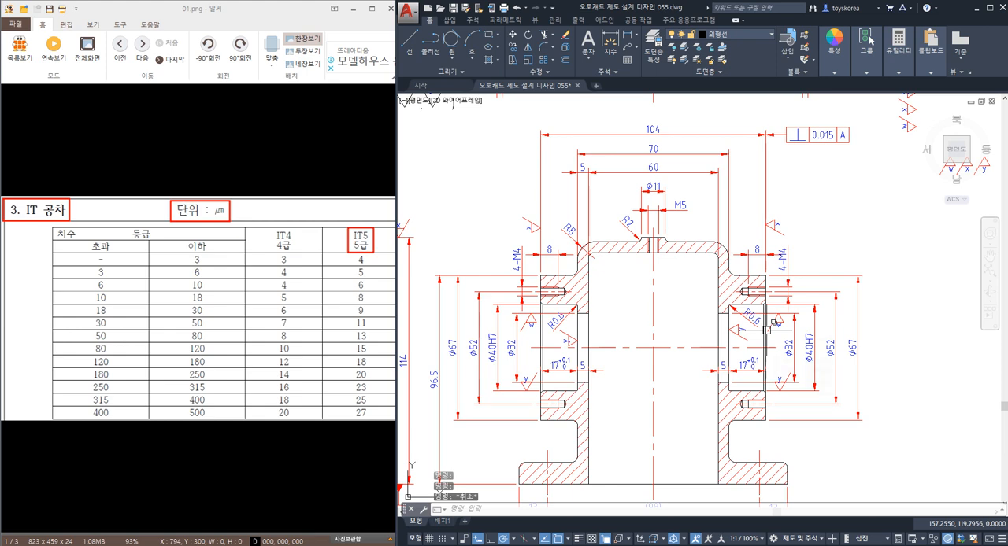
Try to make a rotated copy of the right boss's end face line about its midpoint.
type("ro")
key("Return")
scroll(767, 326, "up", 3)
left_click(767, 313)
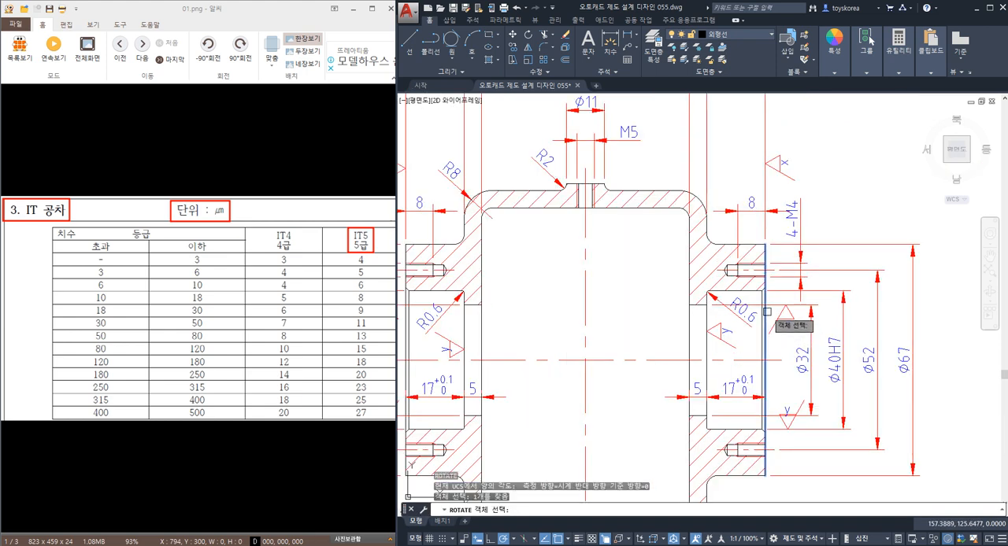
key("Return")
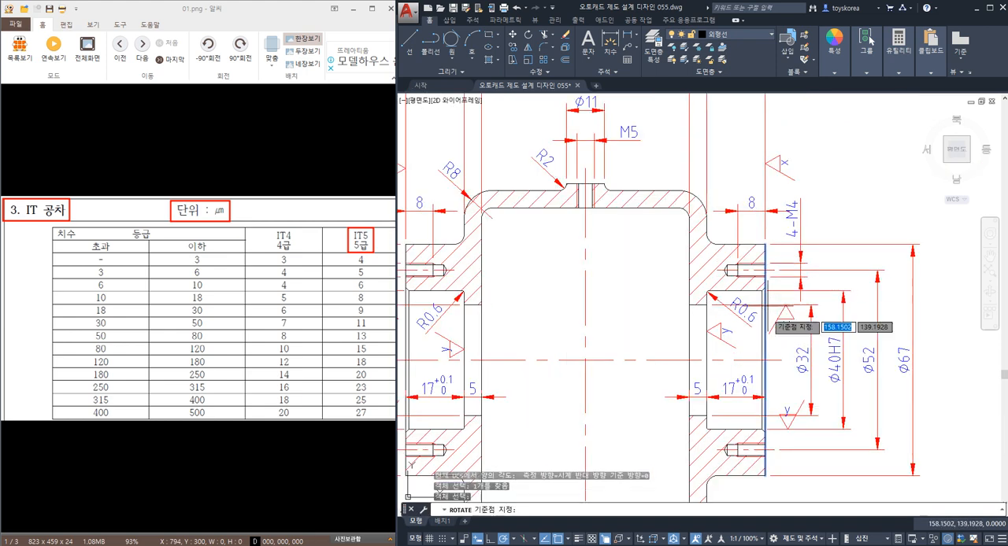
left_click(765, 361)
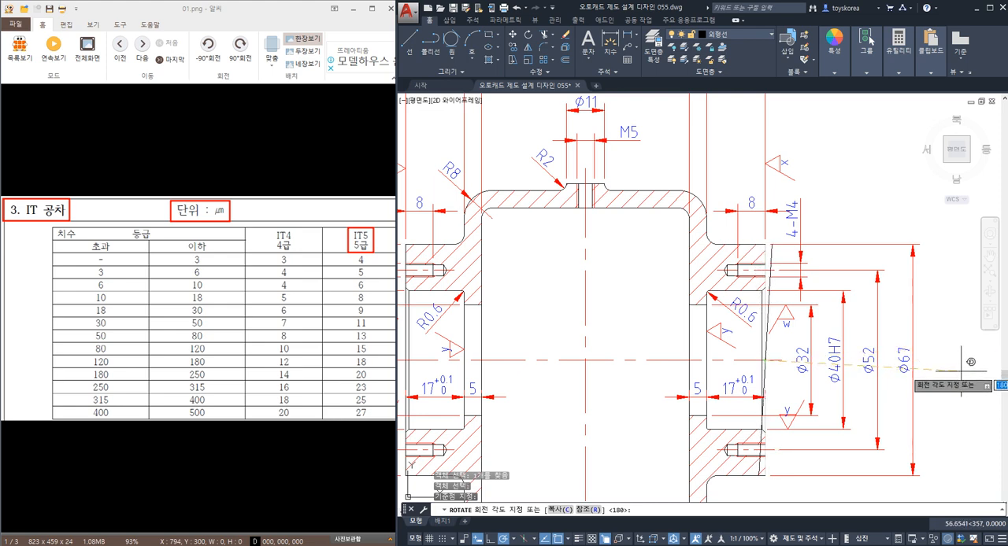
type("c")
key("Return")
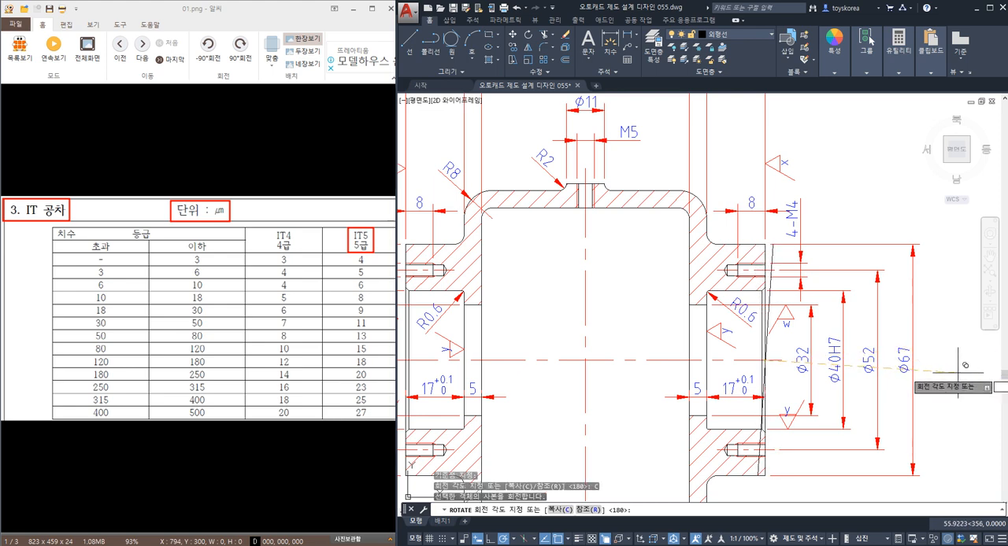
key("Return")
key("Return")
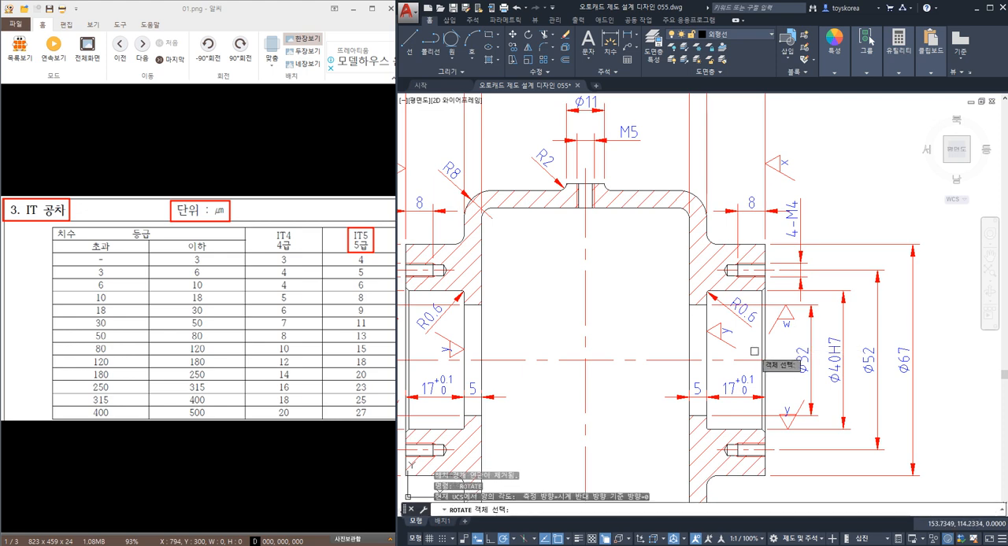
left_click(766, 355)
key("Return")
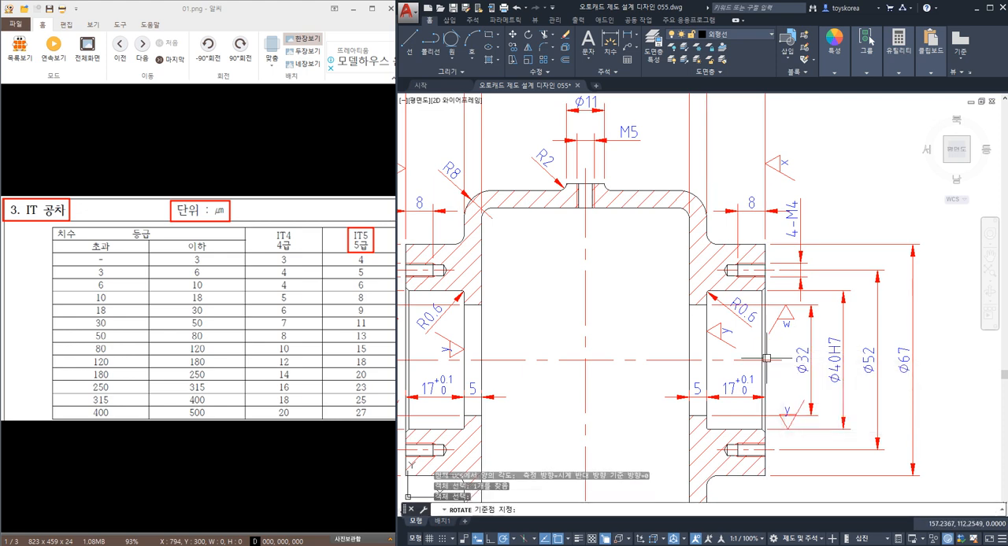
key("Escape")
key("Escape")
key("Escape")
key("Return")
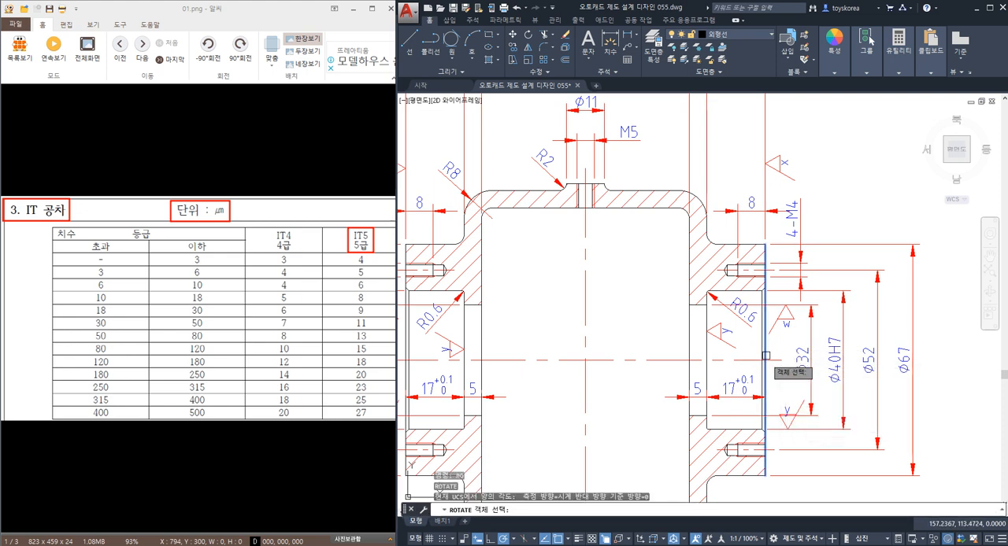
left_click(766, 357)
key("Escape")
key("Escape")
key("Escape")
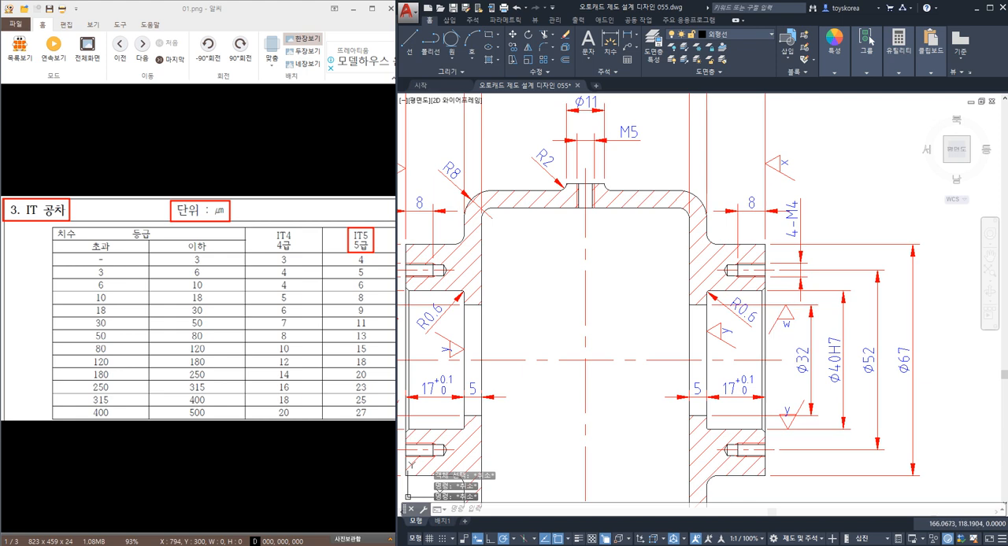
Create a copy of the right boss's end face line rotated slightly clockwise, about 2 degrees, around its midpoint.
type("ro")
key("Return")
left_click(767, 351)
key("Return")
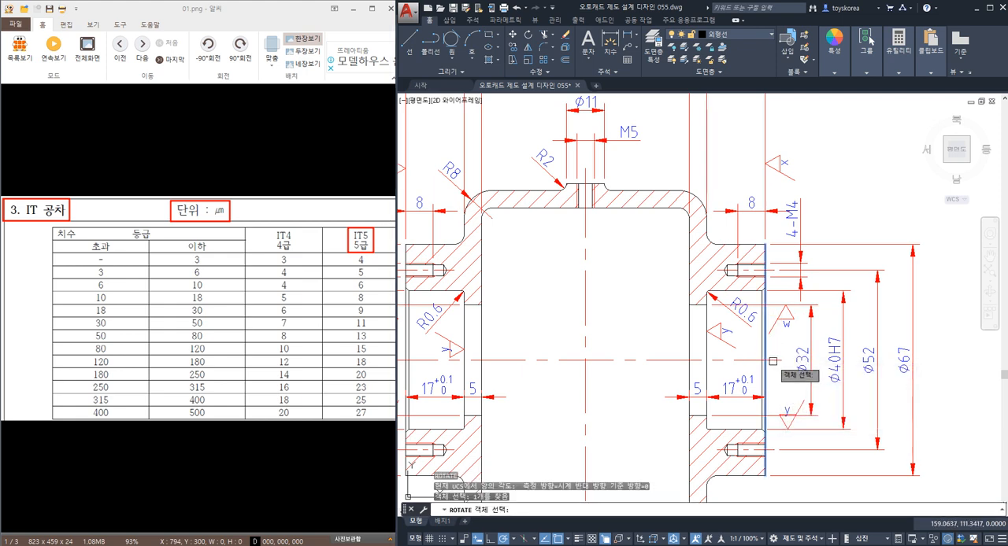
key("Return")
left_click(765, 360)
type("c")
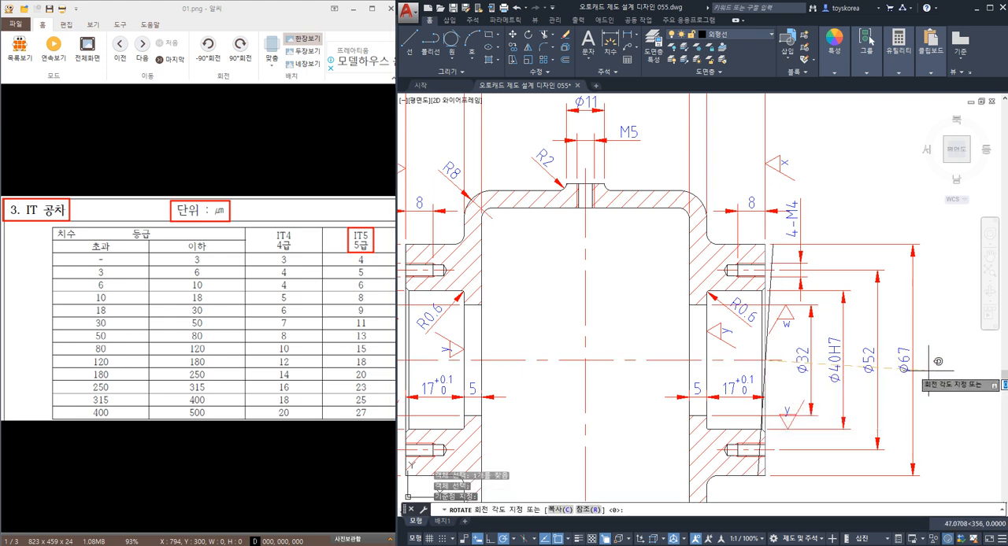
key("Return")
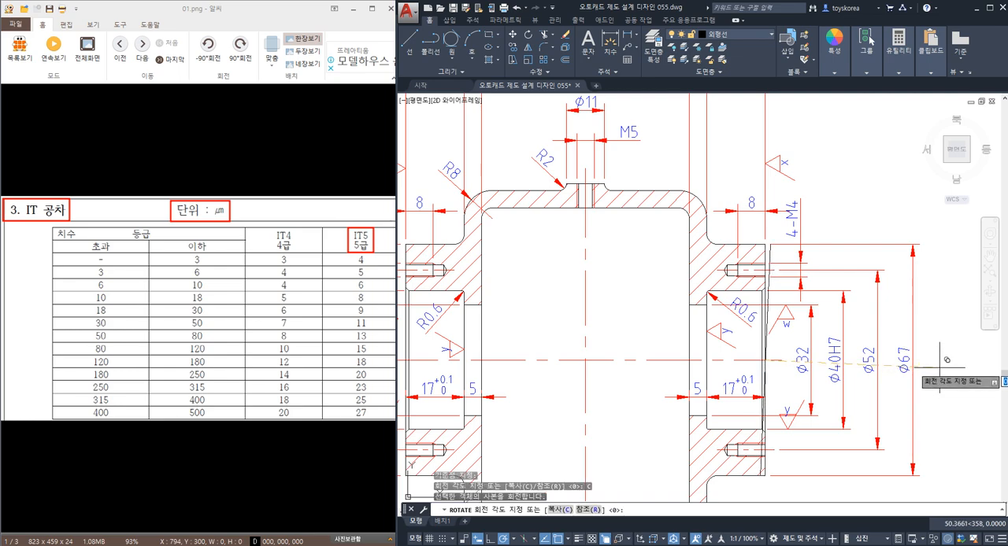
left_click(939, 358)
key("Escape")
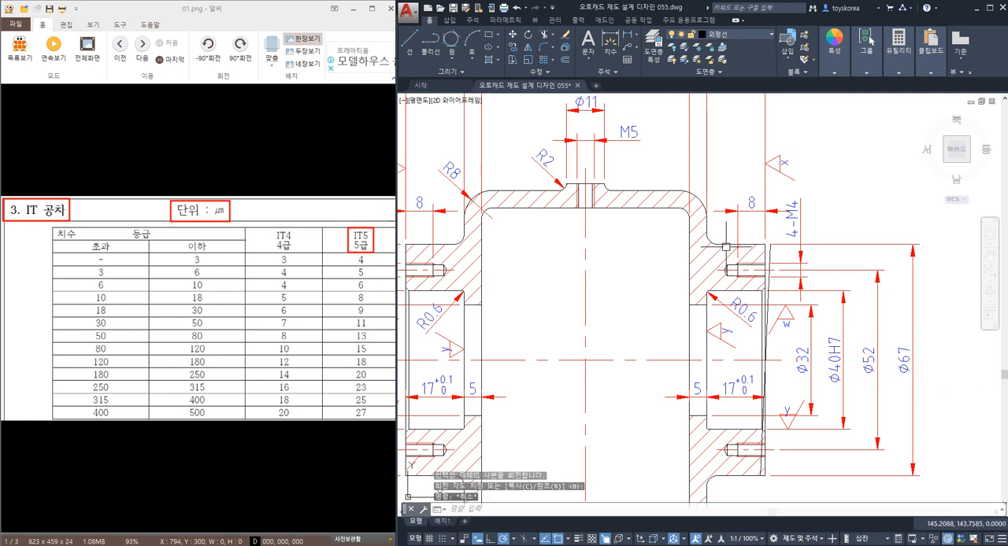
Place a linear dimension above the right boss, between the upper ends of its end face line and the tilted copy.
scroll(748, 282, "up", 4)
left_click(756, 285)
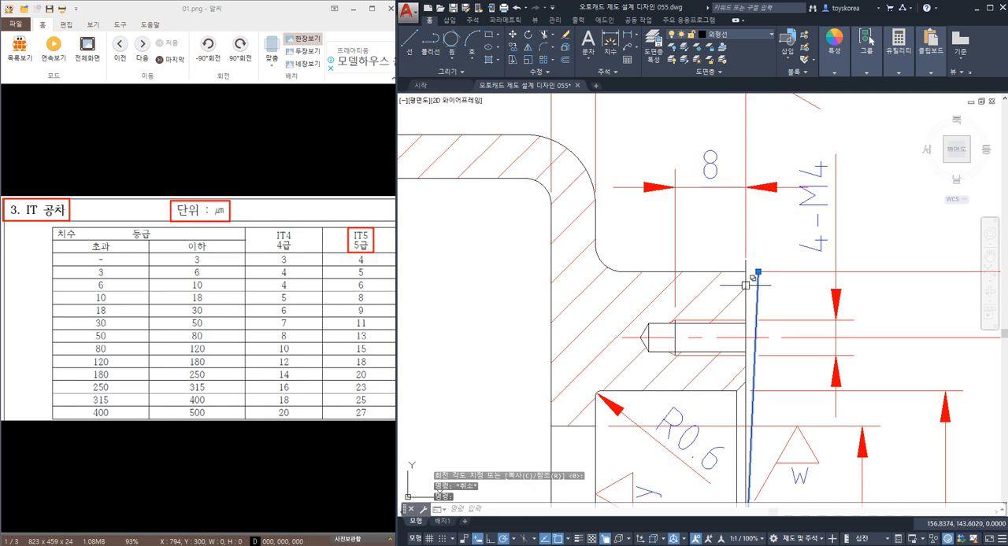
left_click(745, 285)
key("Escape")
key("Escape")
middle_click_drag(756, 276, 744, 298)
key("Escape")
key("Escape")
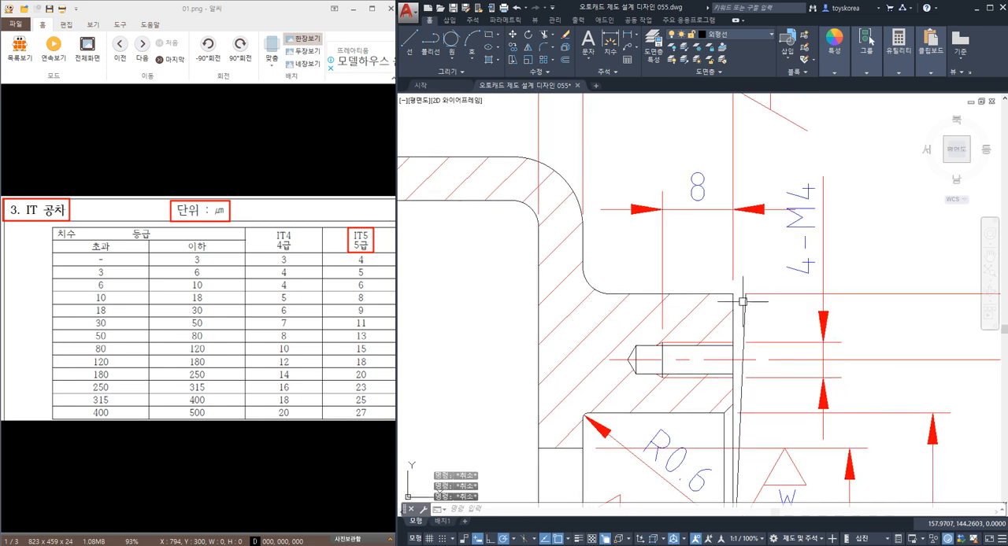
type("DL")
key("Return")
left_click(733, 294)
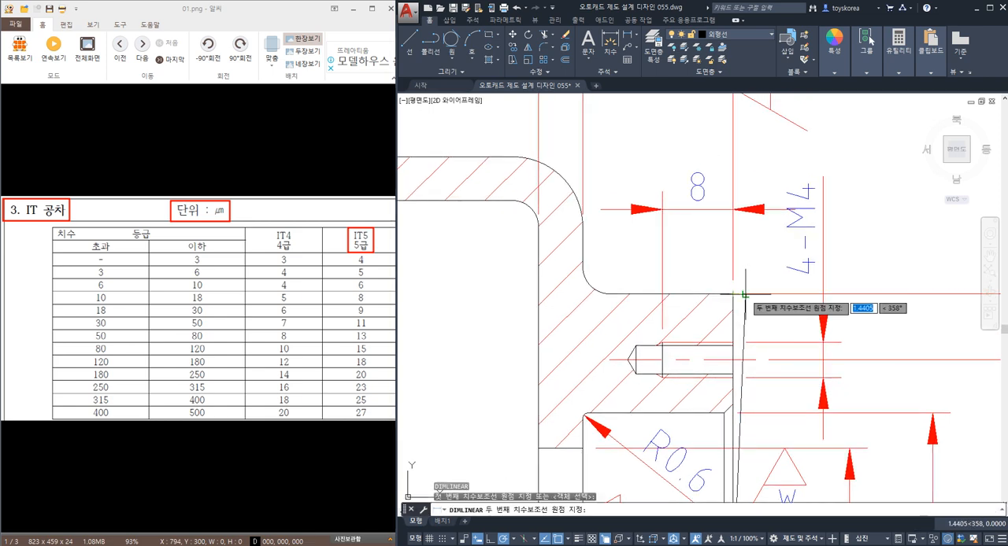
left_click(743, 294)
scroll(723, 228, "down", 3)
scroll(732, 204, "up", 2)
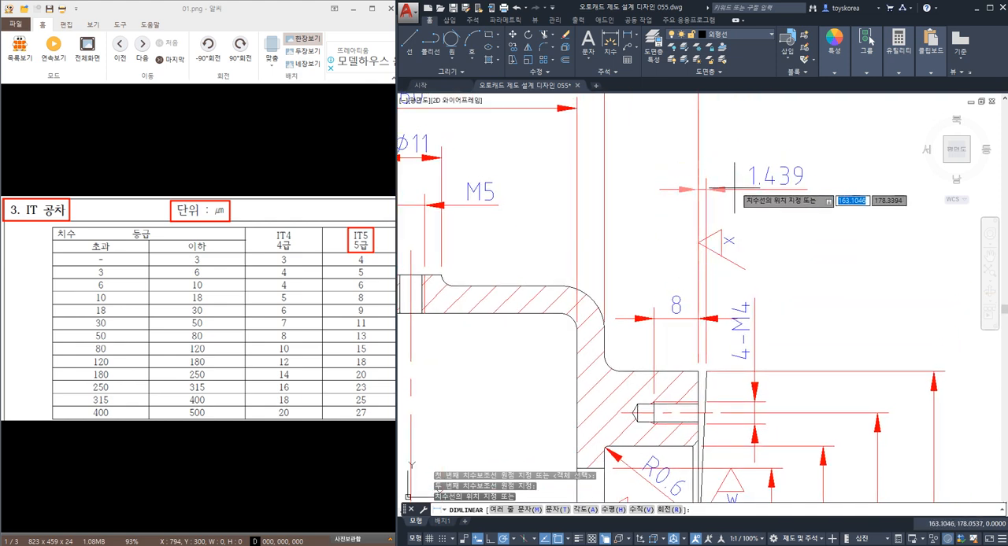
left_click(772, 175)
key("Escape")
Override the text of the gap dimension between the end face and its tilted copy with 0.015.
double_click(773, 175)
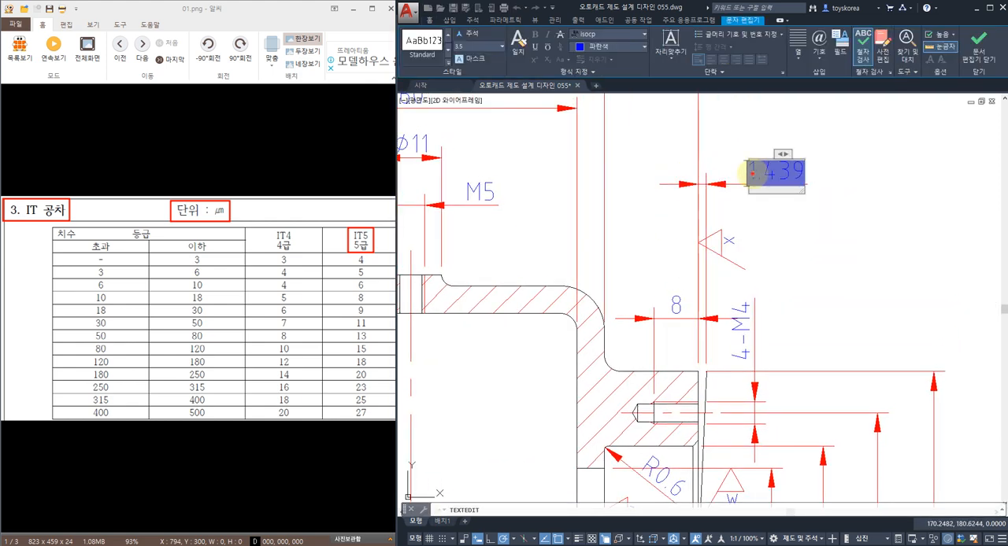
type("0.015")
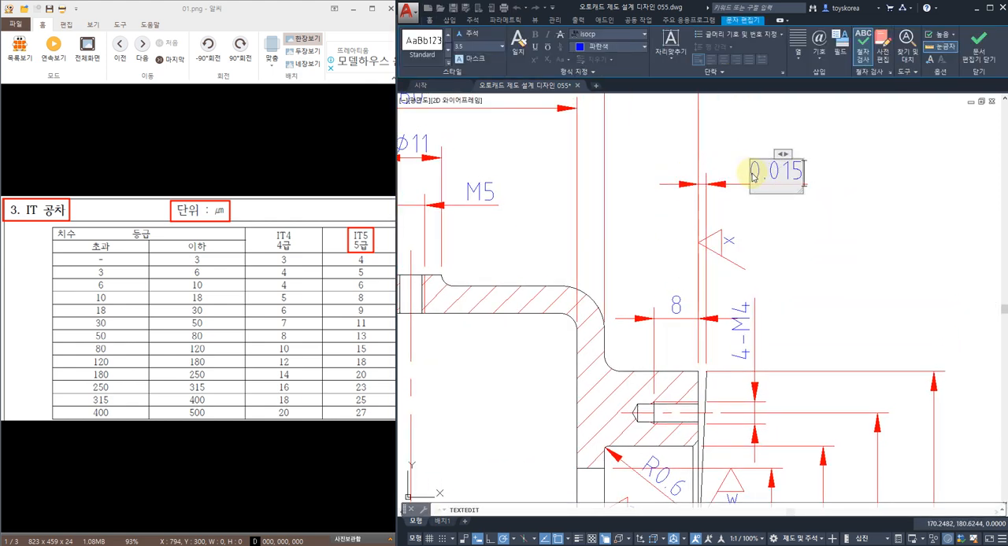
left_click(808, 249)
key("Escape")
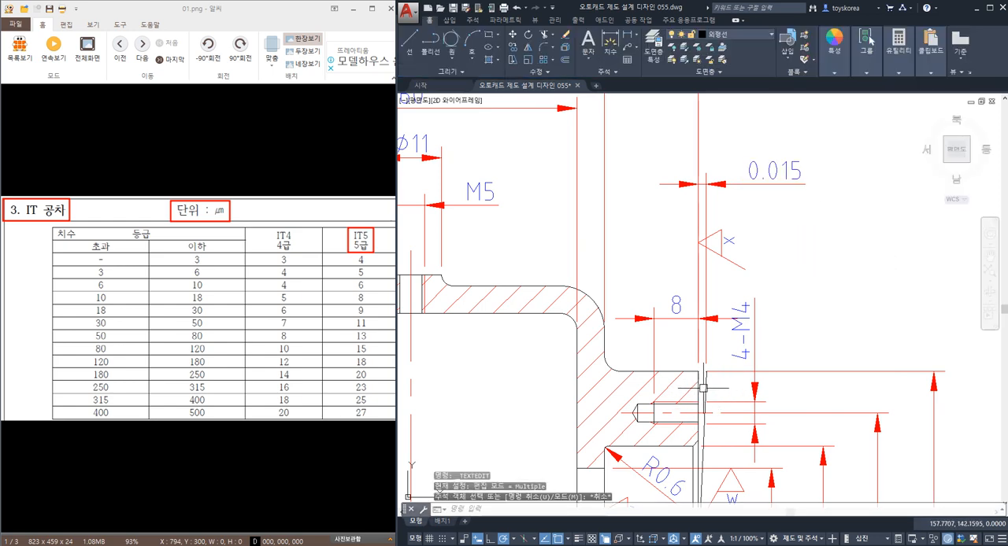
Examine the deviation by highlighting the right boss's vertical end face line and its tilted copy beneath the 0.015 dimension.
left_click(701, 390)
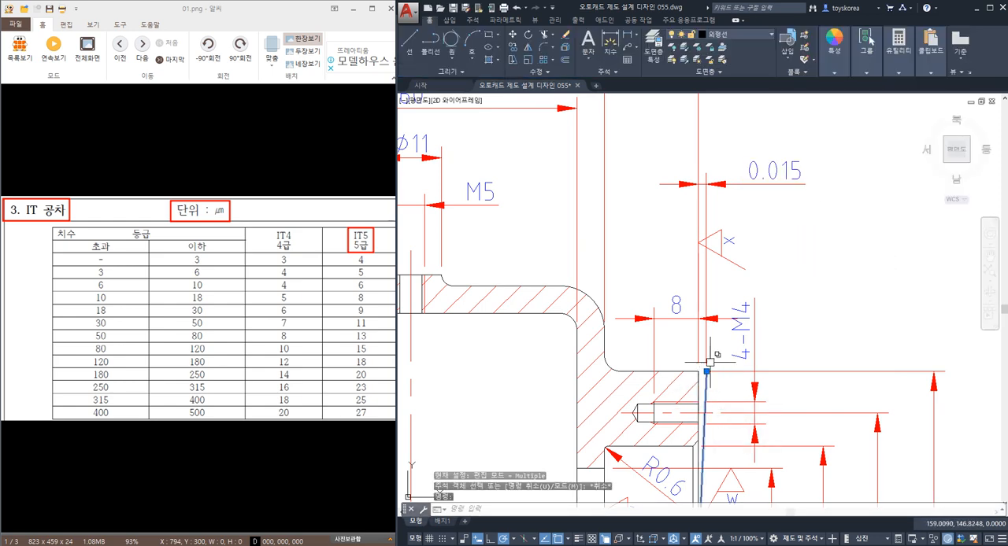
key("Escape")
middle_click_drag(696, 381, 701, 375)
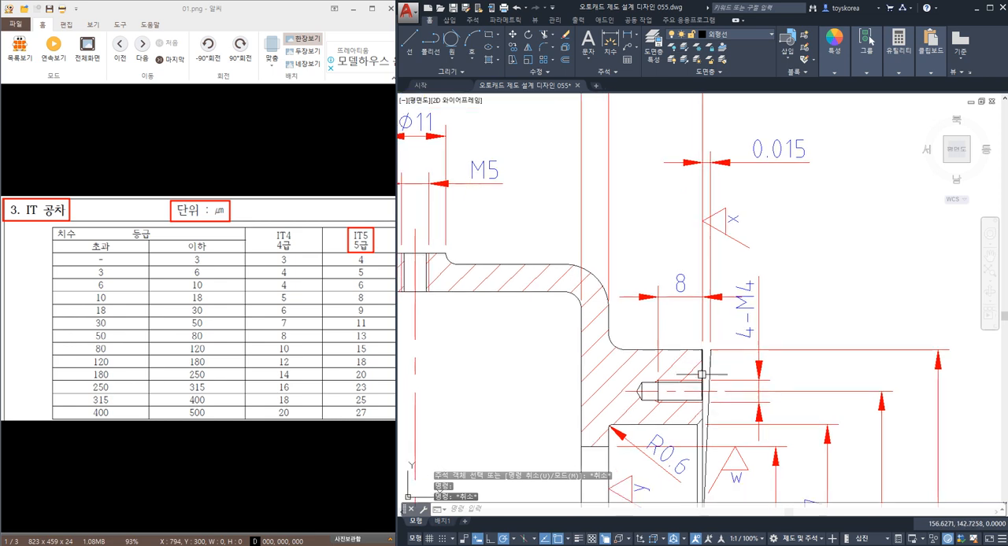
left_click(703, 375)
key("Escape")
left_click(703, 372)
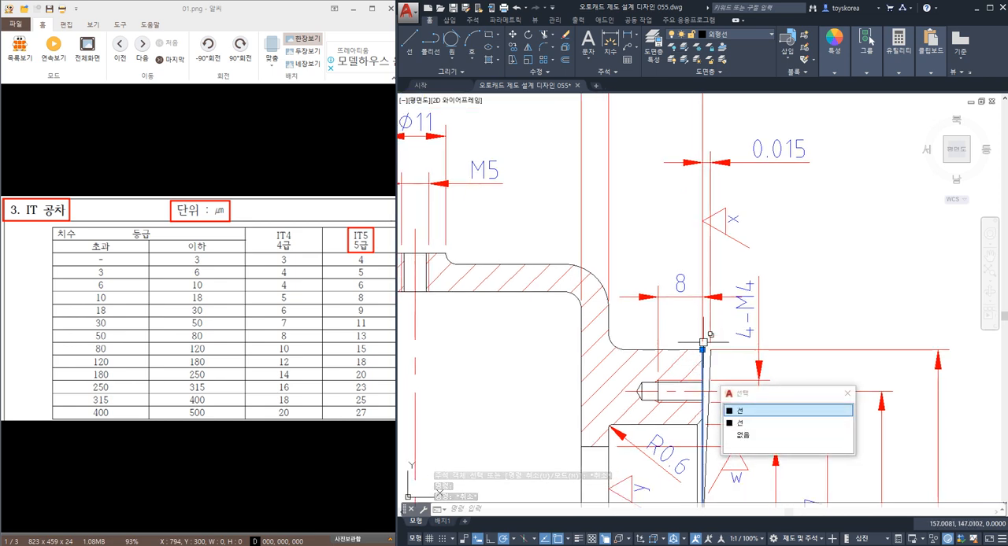
key("Escape")
left_click(703, 366)
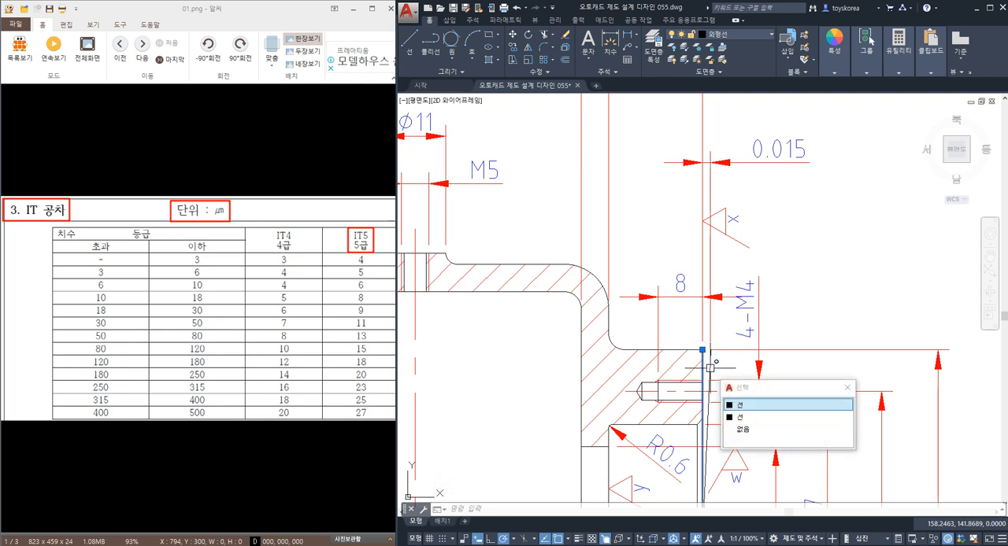
left_click(710, 368)
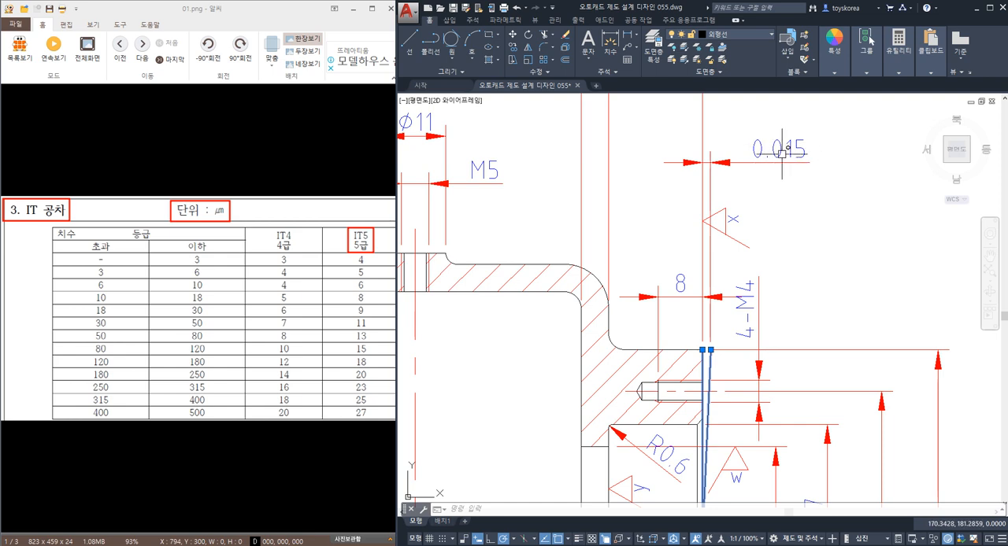
key("Escape")
middle_click_drag(711, 377, 709, 344)
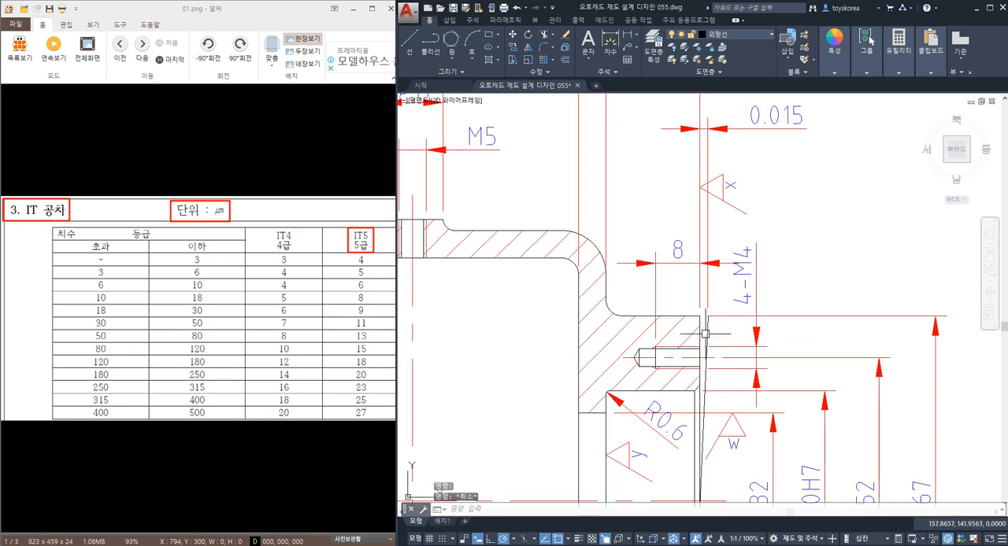
left_click(705, 334)
key("Escape")
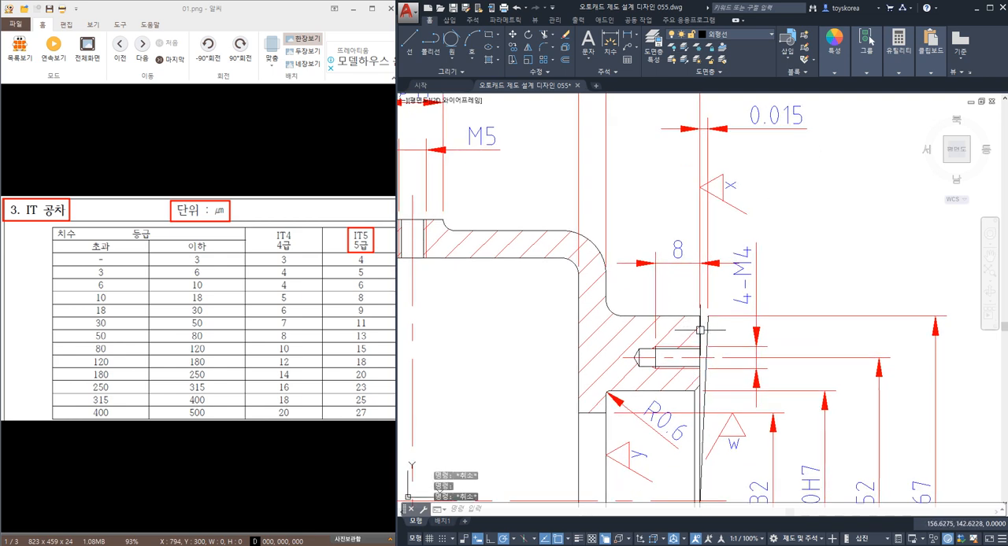
left_click(701, 324)
key("Escape")
left_click(708, 325)
key("Escape")
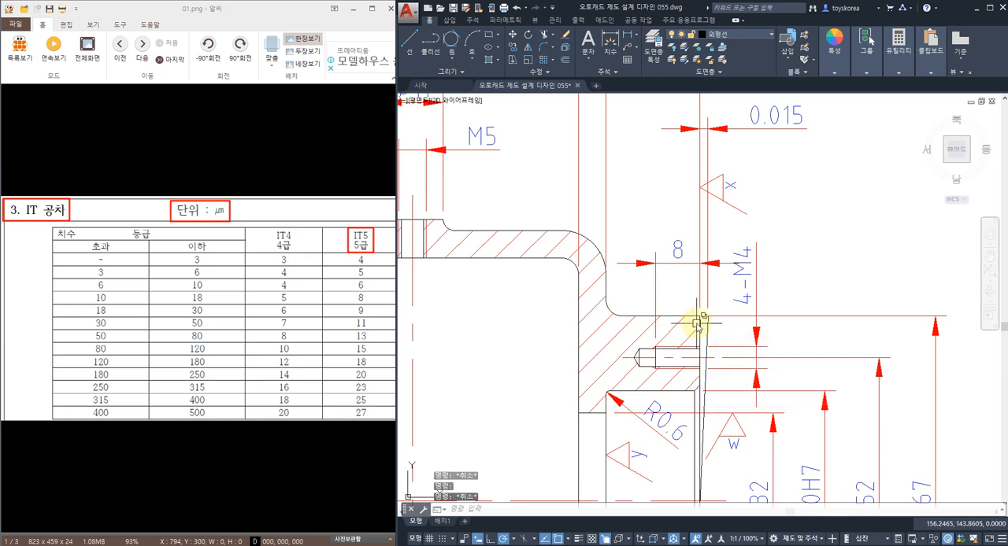
left_click(697, 323)
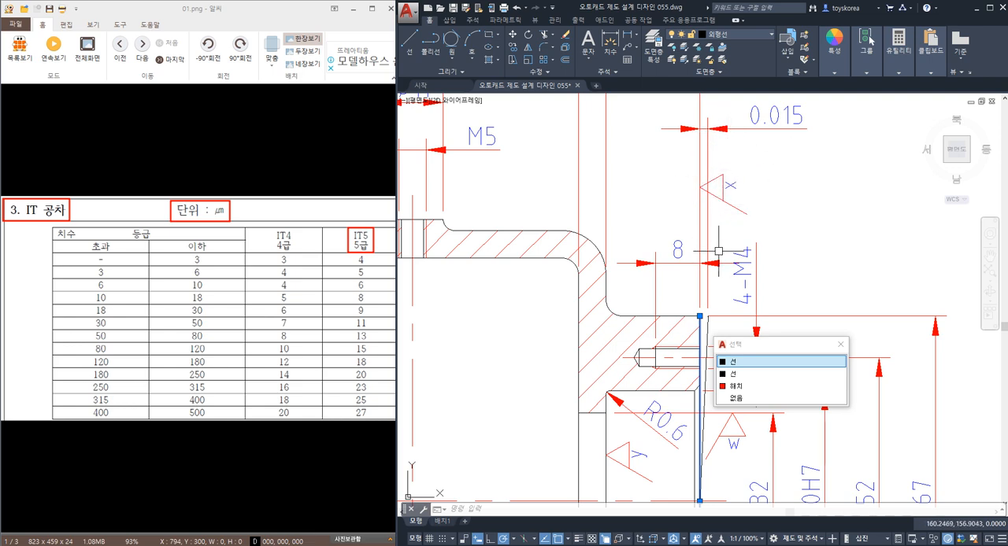
key("Escape")
Erase the 0.015 gap dimension and the tilted copy of the right boss's end face line.
middle_click_drag(716, 344, 712, 327)
middle_click_drag(734, 216, 726, 328)
left_click(774, 244)
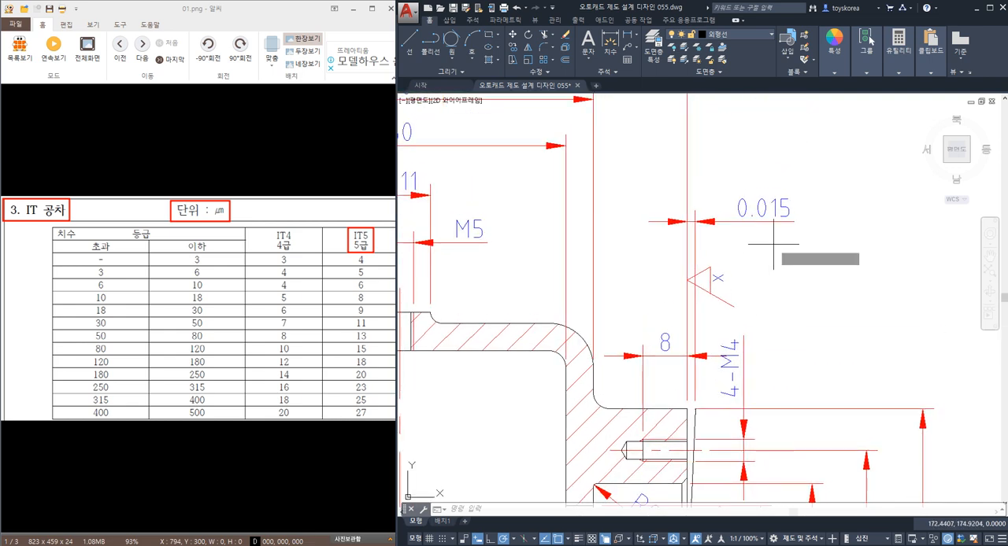
left_click(694, 210)
key("Escape")
key("Escape")
left_click(729, 236)
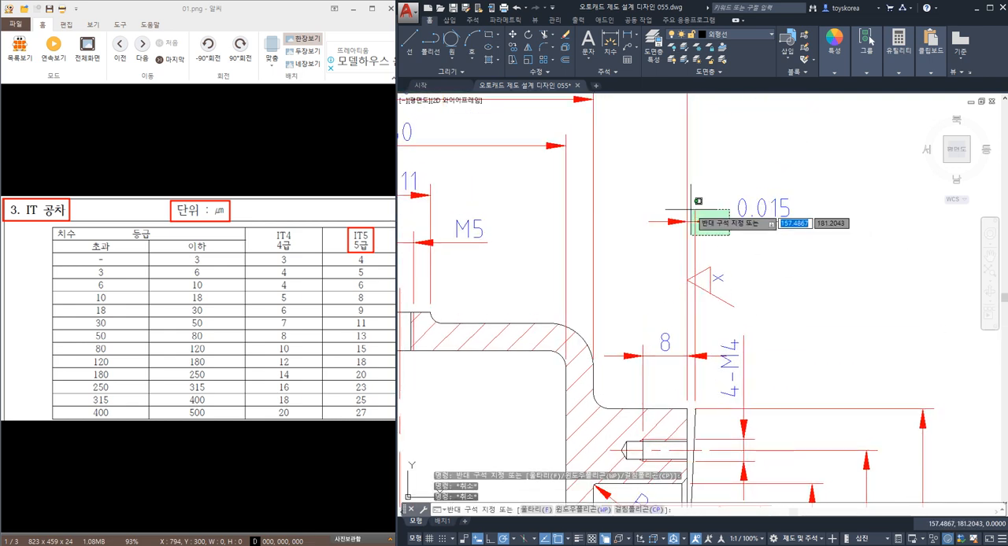
left_click(693, 210)
type("e")
key("Return")
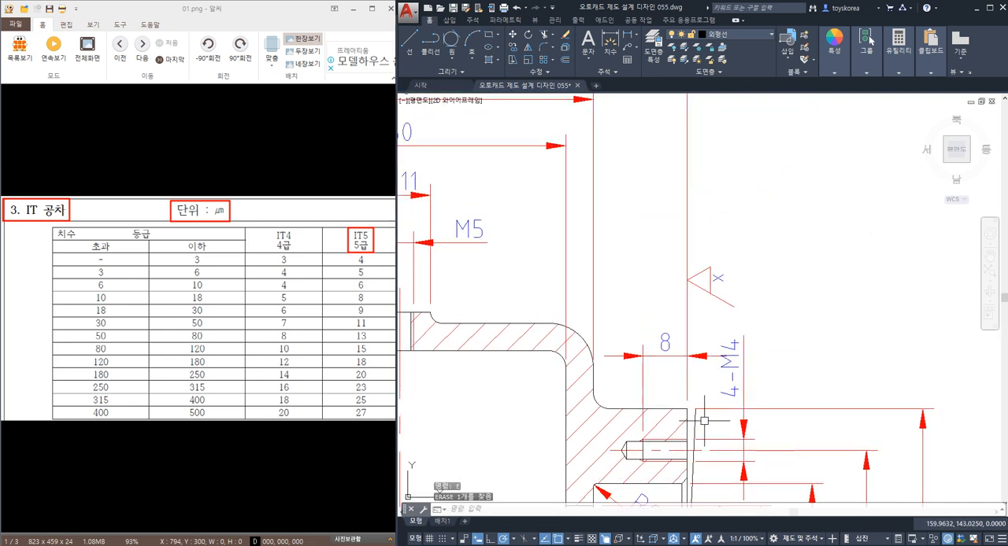
left_click(696, 420)
scroll(696, 419, "down", 4)
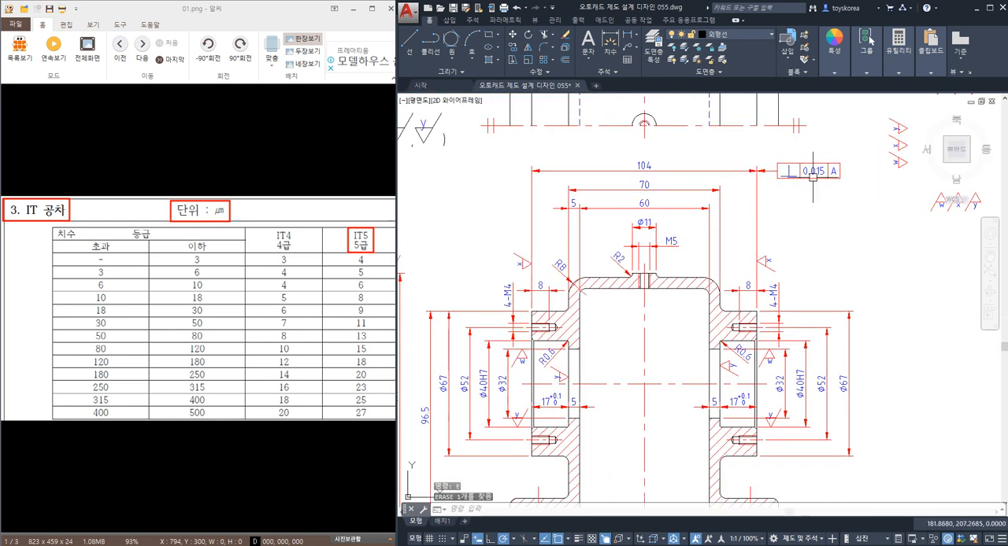
Move the perpendicularity frame with its leader straight down, slightly below the 104 dimension line.
scroll(812, 178, "up", 2)
left_click(849, 213)
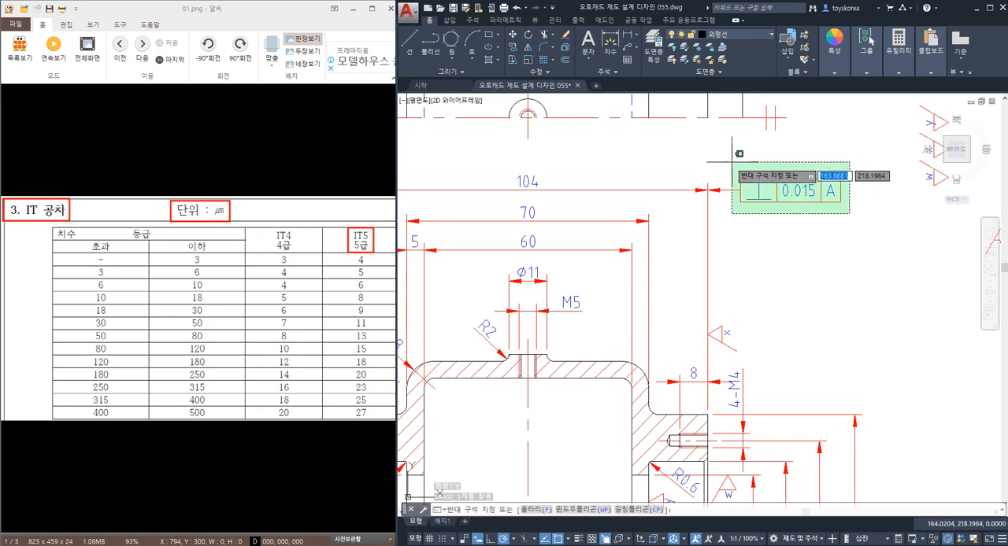
left_click(739, 154)
type("m")
key("Return")
left_click(765, 244)
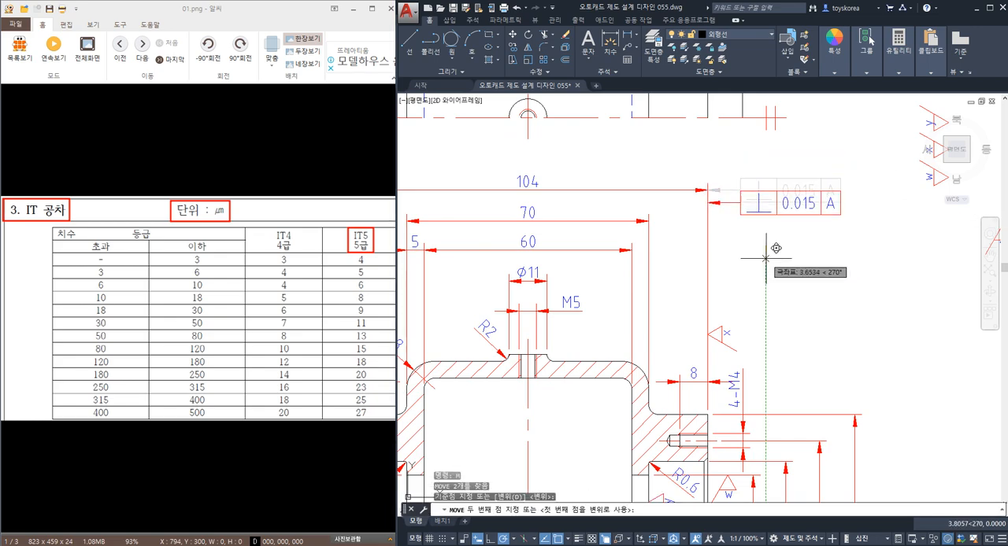
key("Escape")
Examine datum A at the base, the perpendicularity frame's leader and the bearing boss end faces it controls.
scroll(765, 258, "down", 4)
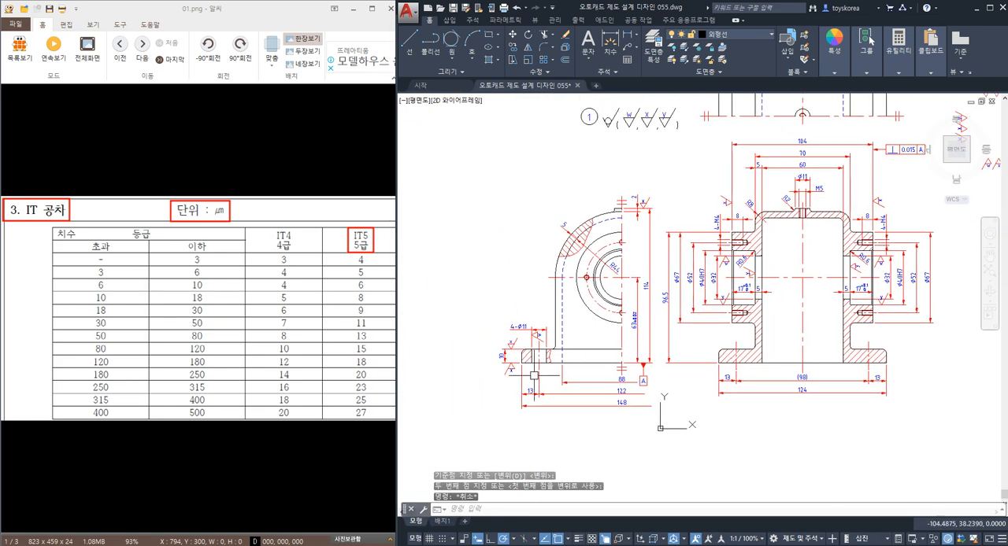
scroll(642, 369, "up", 4)
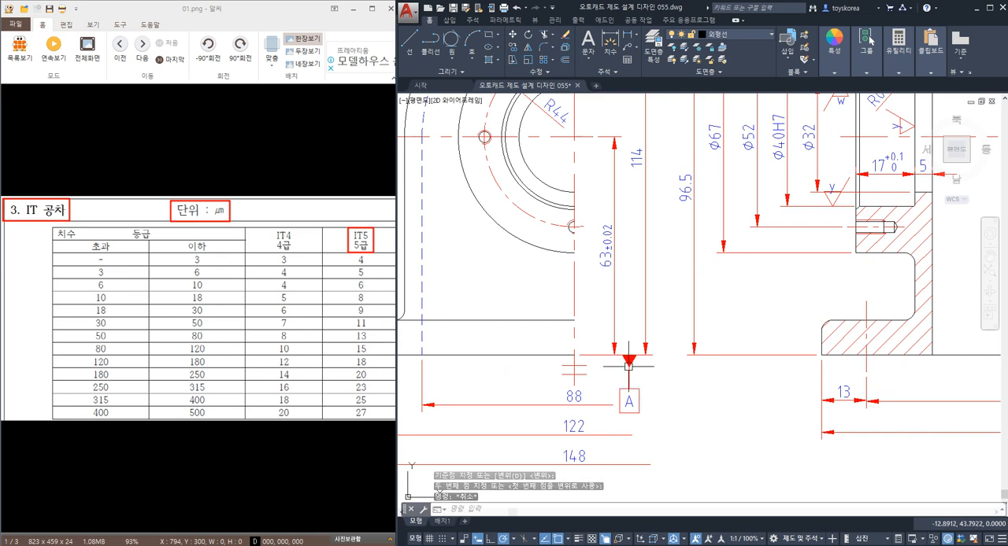
scroll(630, 370, "down", 4)
scroll(789, 257, "up", 4)
scroll(790, 257, "up", 1)
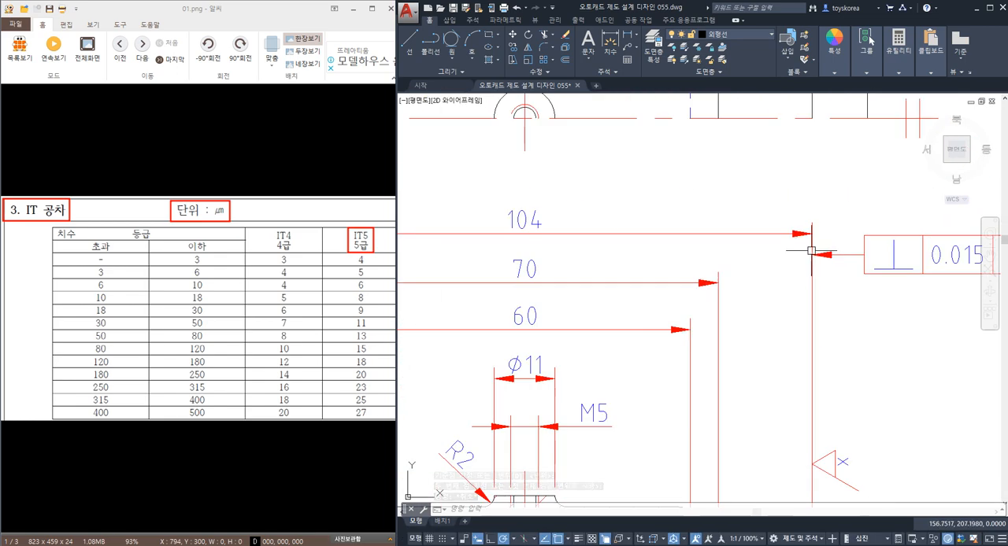
scroll(811, 249, "down", 3)
scroll(760, 319, "up", 3)
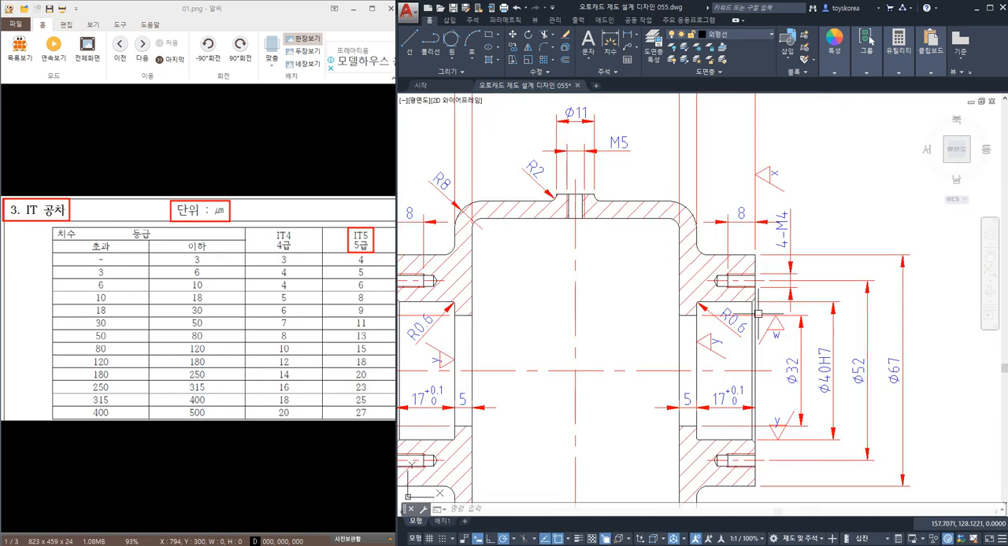
left_click(758, 313)
scroll(464, 329, "down", 3)
scroll(513, 319, "up", 3)
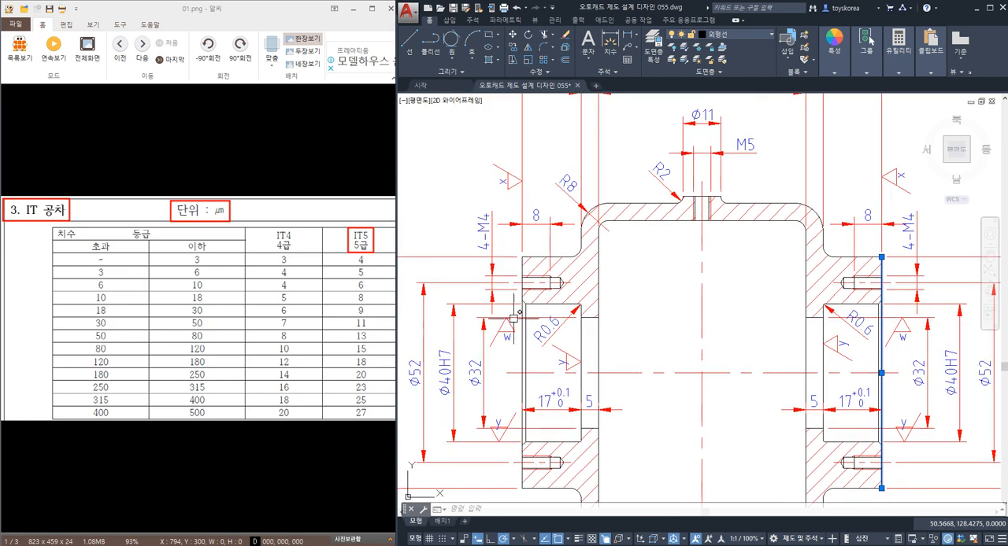
key("Escape")
key("Escape")
scroll(525, 322, "down", 3)
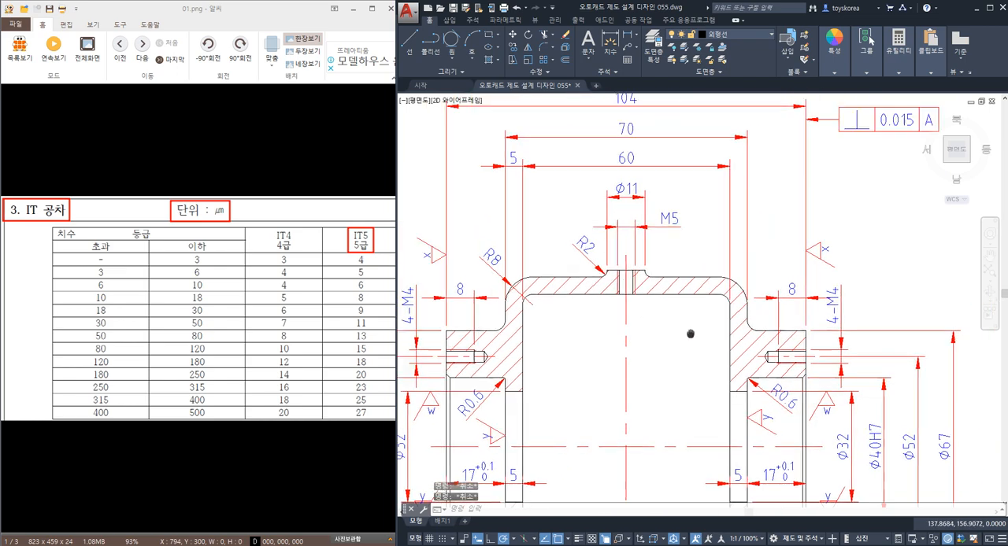
scroll(719, 300, "up", 3)
Undo the frame's downward move and stretch the perpendicularity frame slightly to the right, lengthening its leader from the 104 dimension.
key("ctrl+z")
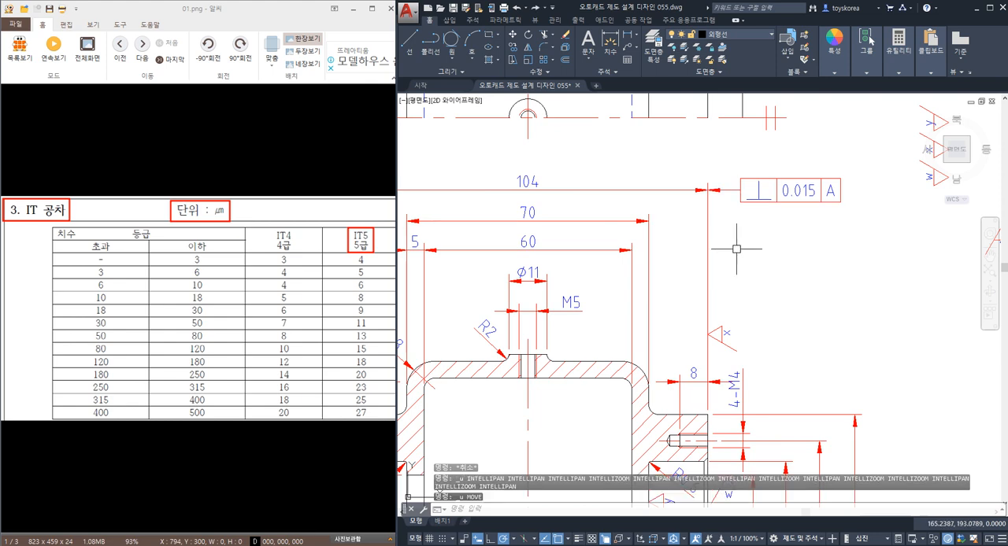
key("ctrl+z")
scroll(848, 260, "up", 2)
type("s")
key("space")
left_click(875, 276)
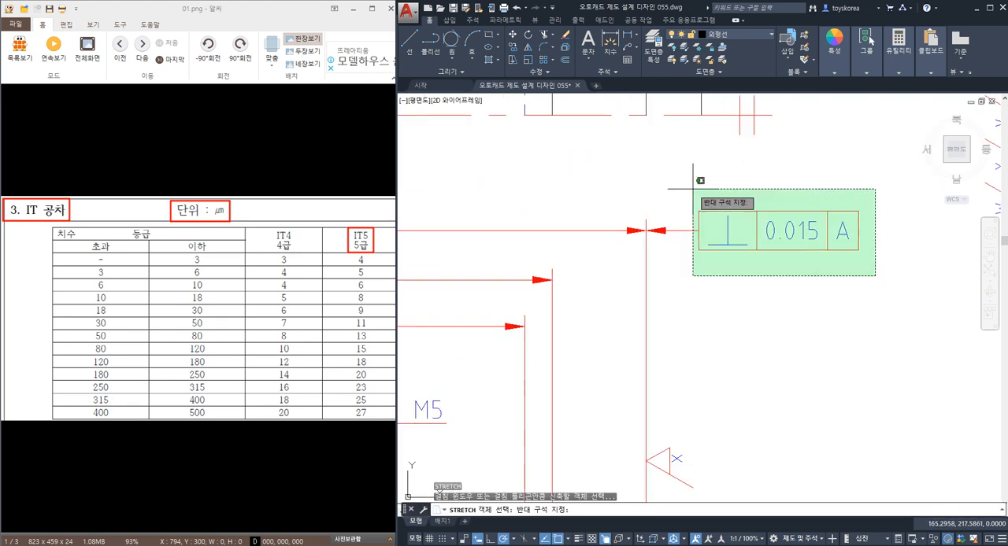
left_click(692, 188)
key("space")
left_click(686, 171)
left_click(704, 173)
key("Escape")
Examine how the perpendicularity leader lines up with the 104 dimension by highlighting that dimension.
middle_click_drag(658, 260, 743, 258)
left_click(738, 230)
key("Escape")
left_click(734, 229)
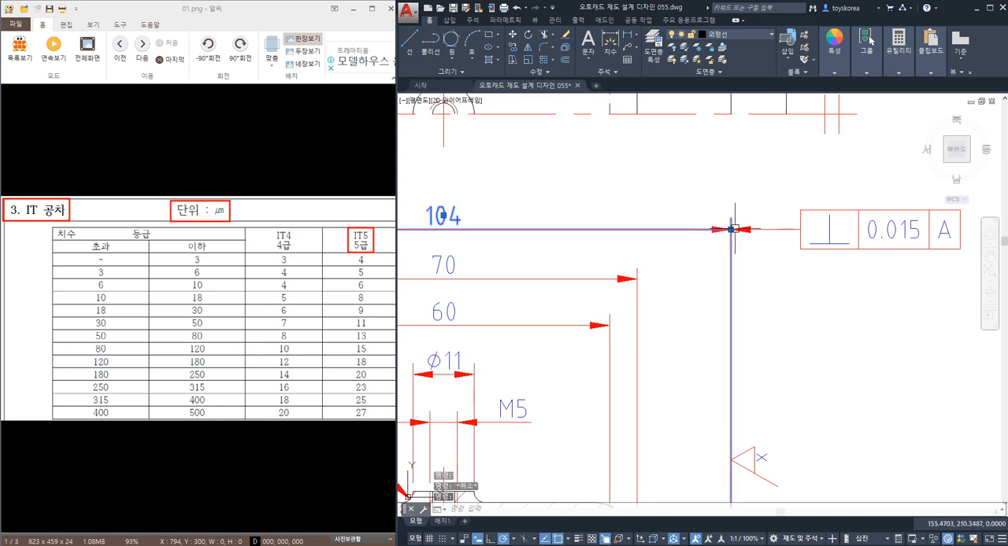
key("Escape")
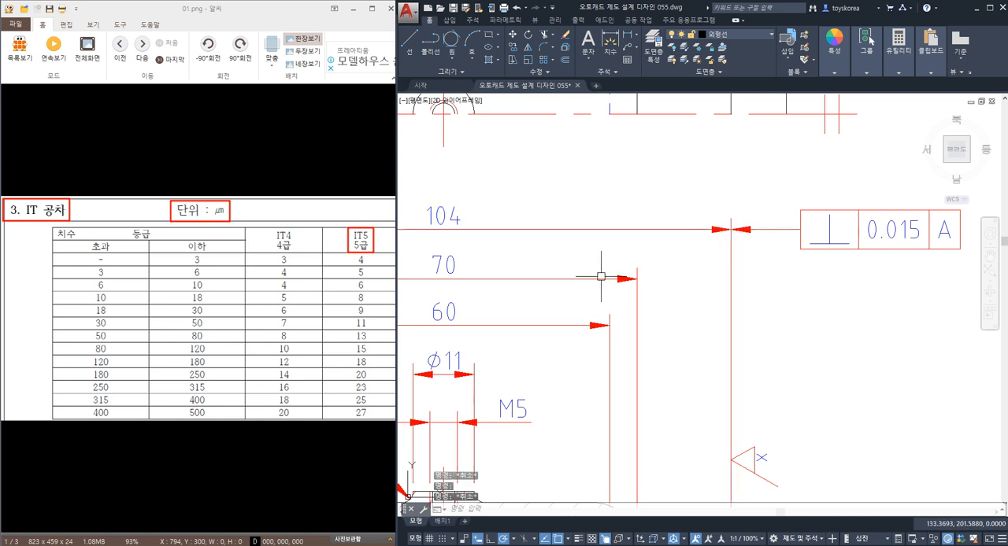
mouse_move(413, 291)
middle_mouse_down()
mouse_move(804, 242)
mouse_move(674, 223)
middle_mouse_up()
scroll(592, 200, "down", 2)
middle_click_drag(883, 203, 777, 225)
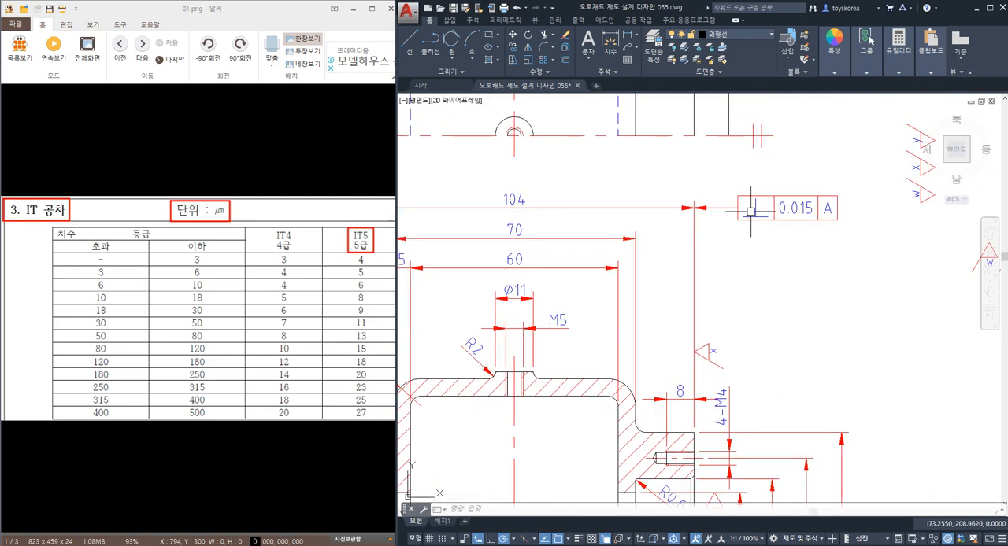
scroll(751, 211, "down", 4)
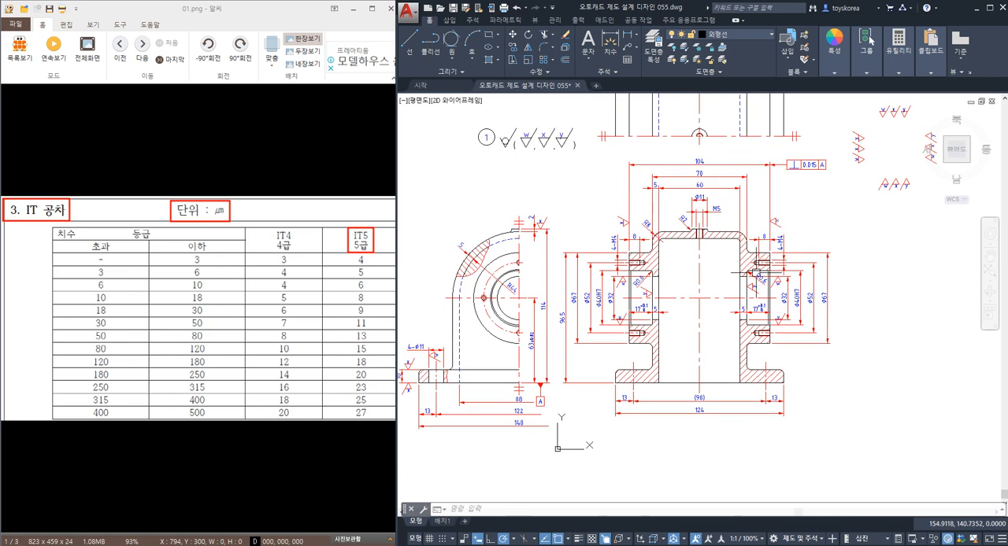
Bring up the gearbox assembly drawing 3-1.기어박스_TK133_조립도 beside the housing drawing.
left_click(504, 545)
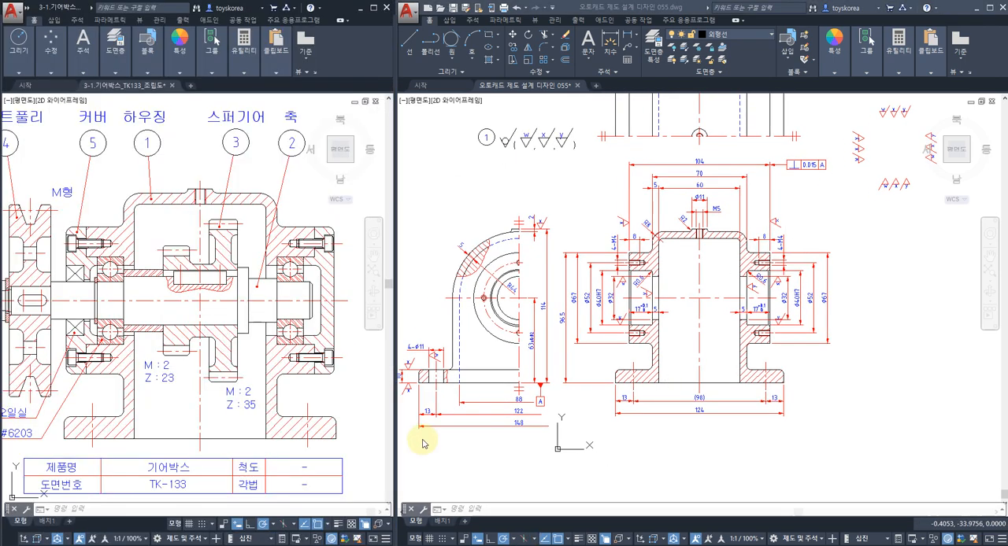
Examine how the housing's base line relates to the horizontal bore centre line by highlighting both in the section view.
left_click(584, 283)
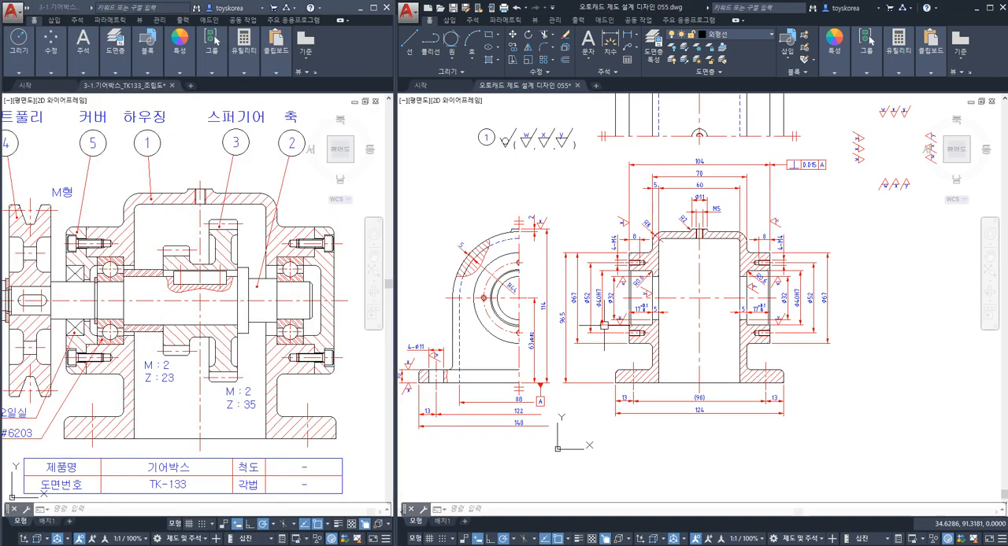
left_click(686, 387)
key("Escape")
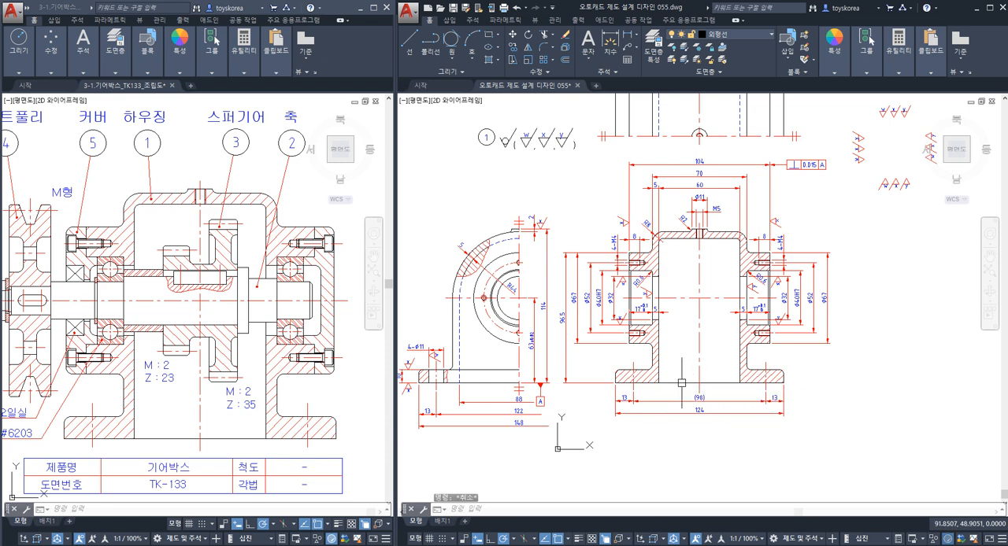
left_click(684, 380)
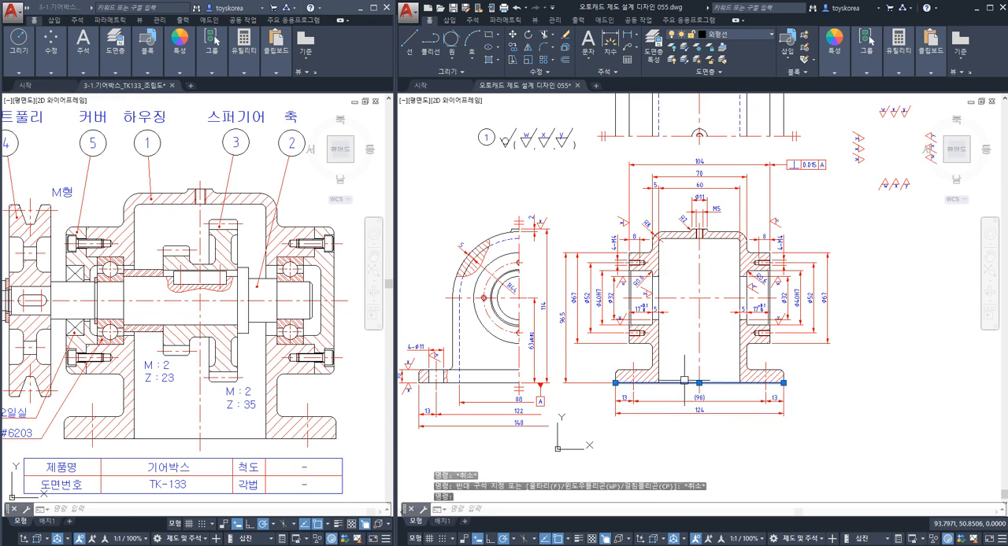
left_click(689, 297)
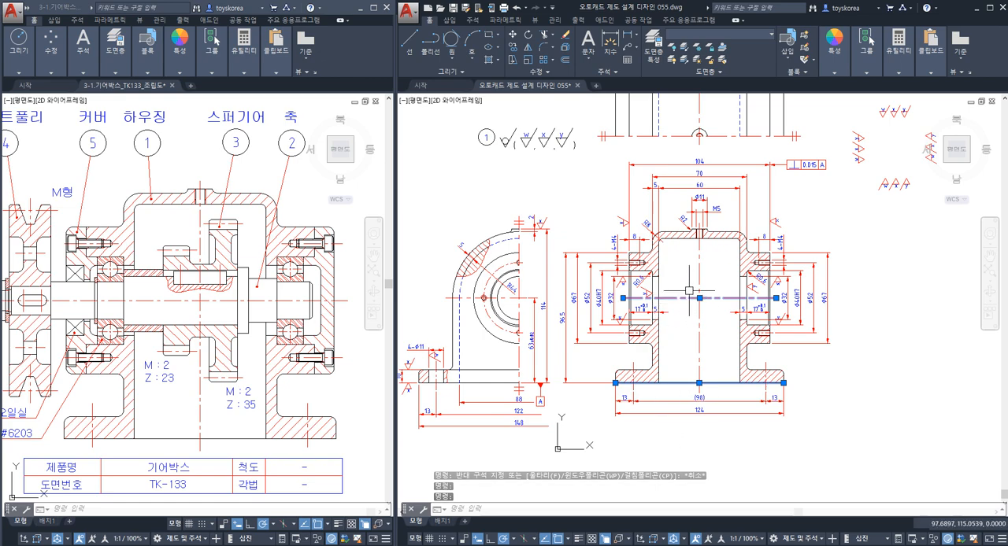
key("Escape")
key("Escape")
scroll(671, 350, "up", 3)
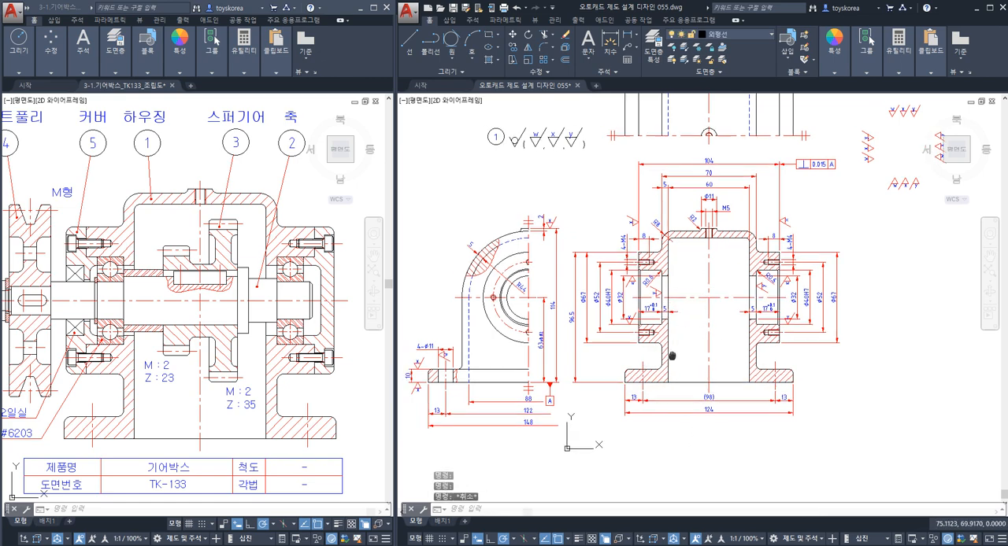
middle_click_drag(671, 324, 724, 266)
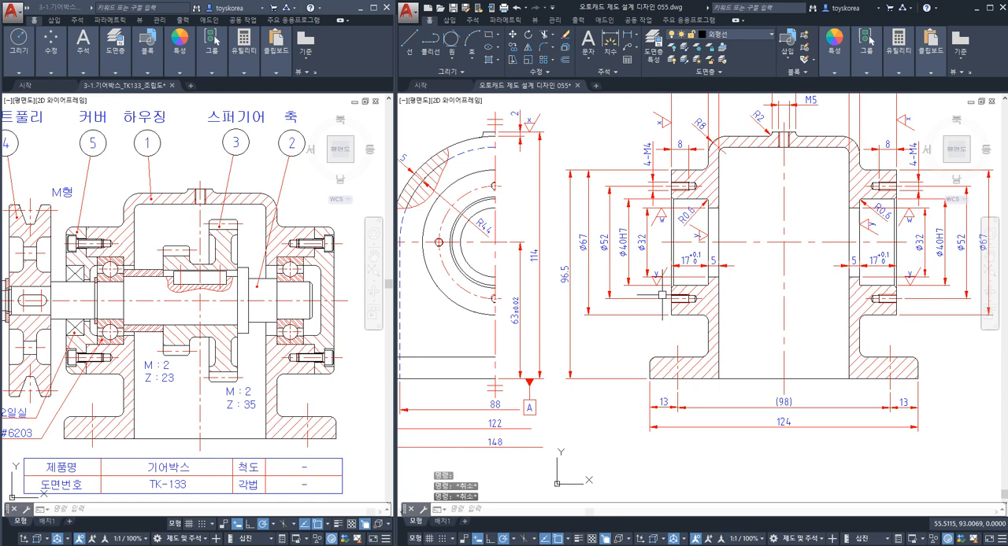
Examine the bore centre line running through both bearing seats with respect to datum A at the base.
left_click(752, 242)
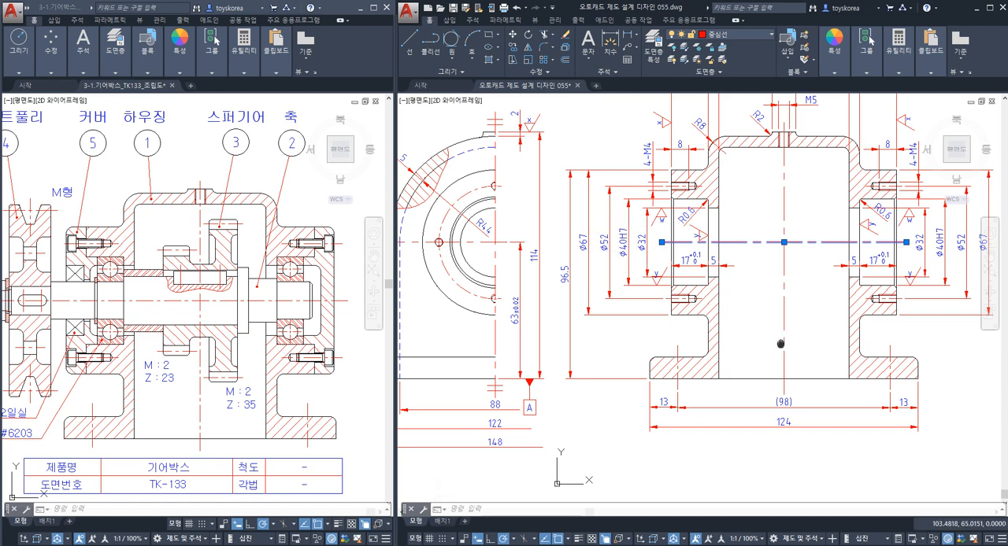
mouse_move(781, 344)
middle_mouse_down()
mouse_move(622, 344)
mouse_move(539, 373)
middle_mouse_up()
key("Escape")
key("Escape")
key("Escape")
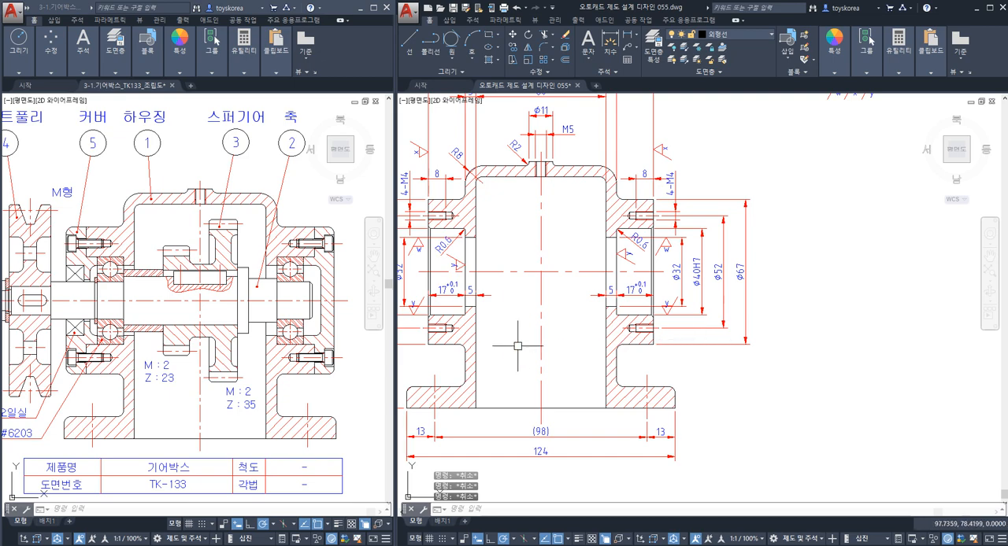
middle_click_drag(516, 351, 651, 376)
scroll(654, 372, "down", 2)
middle_click_drag(779, 354, 755, 347)
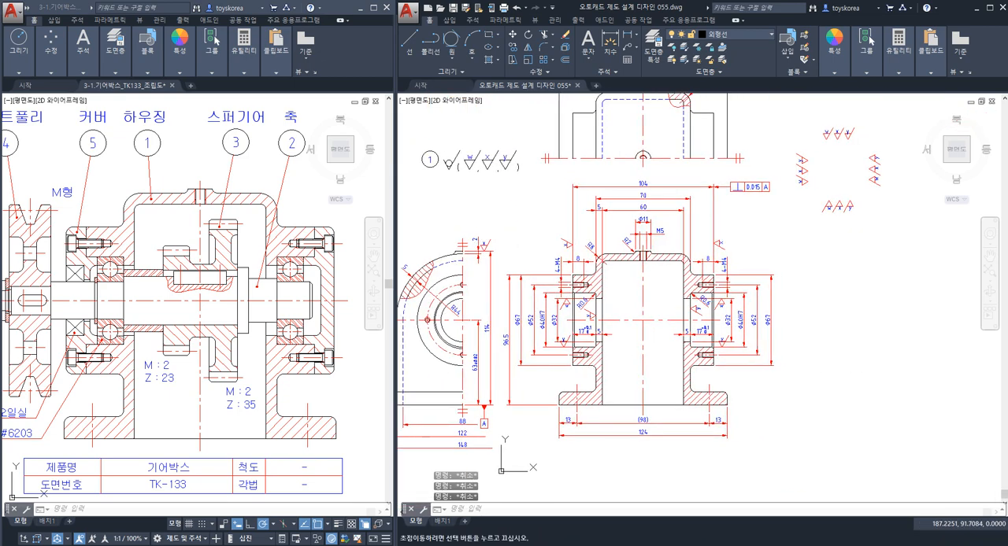
type("le")
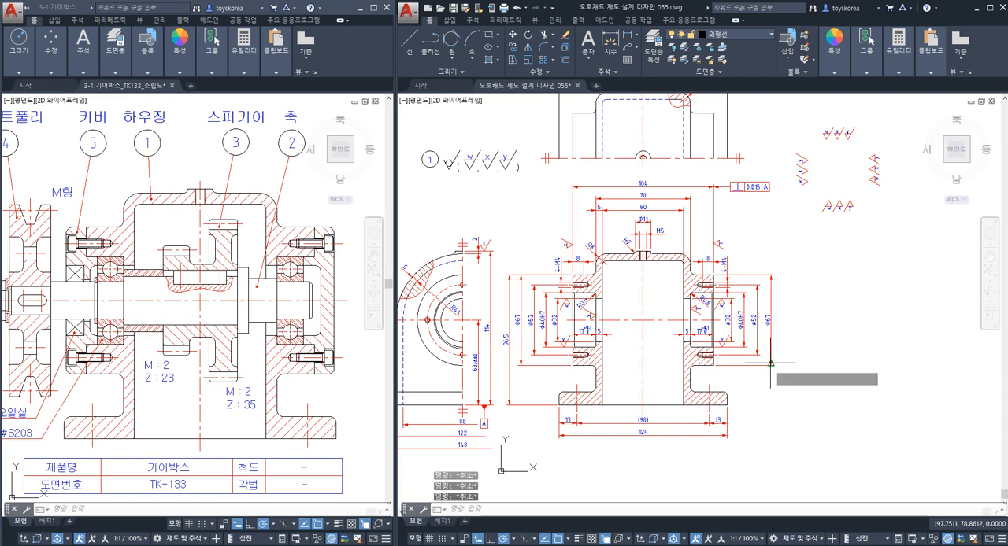
key("Return")
scroll(752, 361, "up", 2)
scroll(747, 360, "up", 2)
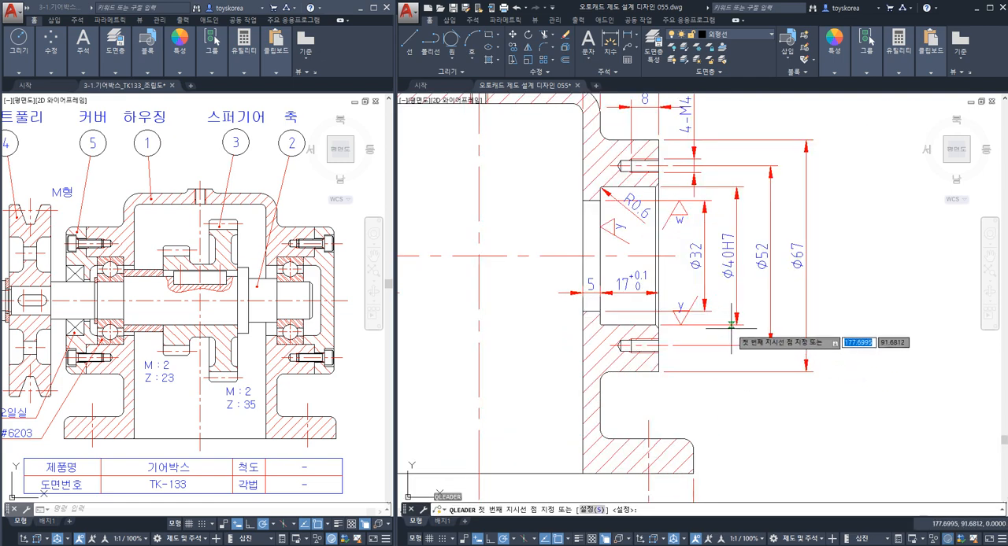
key("Escape")
scroll(745, 359, "down", 4)
middle_click_drag(748, 369, 743, 345)
scroll(748, 337, "up", 3)
key("Escape")
key("Escape")
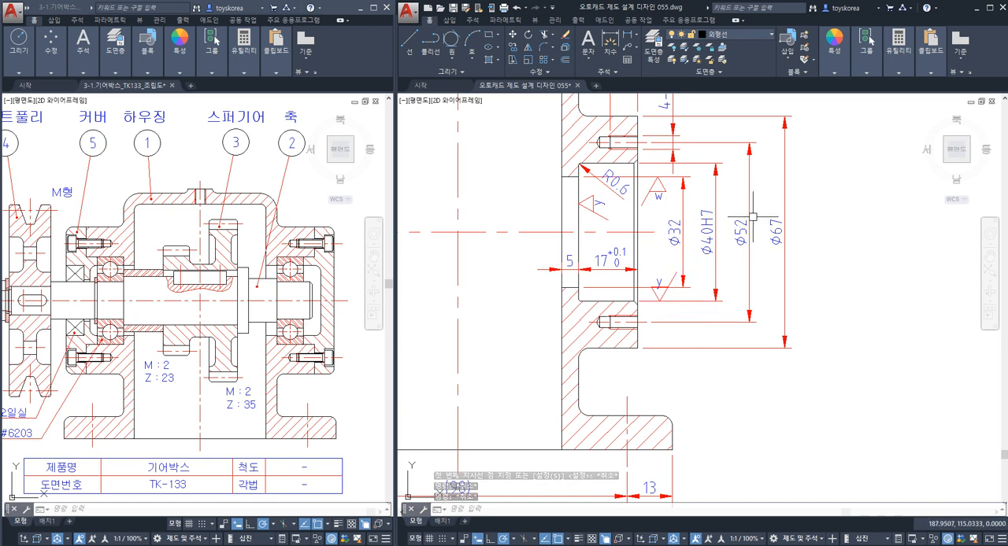
key("Escape")
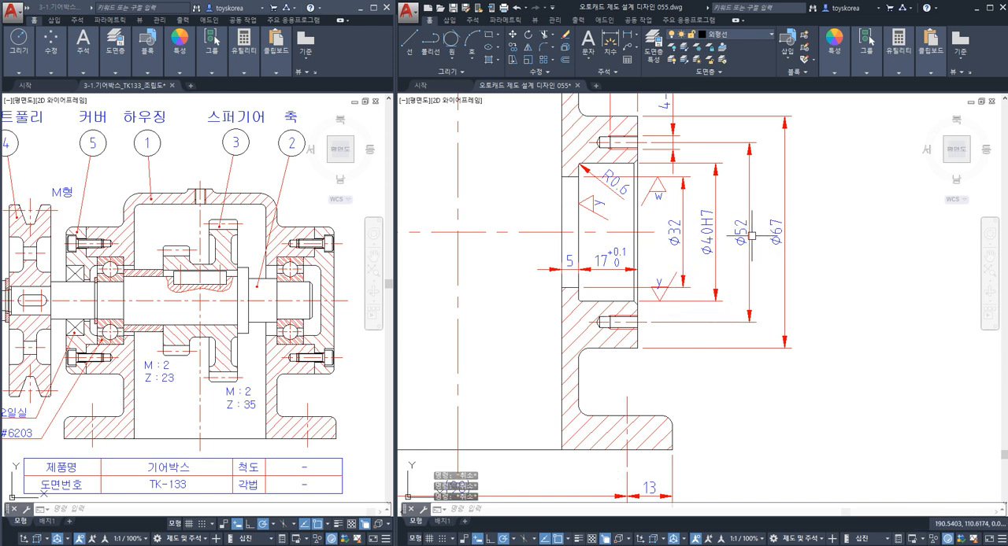
Examine the Ø32, Ø52, Ø67 and Ø40H7 dimensions sharing the bore centre line, highlighting Ø40H7 on its own.
mouse_move(629, 431)
middle_mouse_down()
mouse_move(645, 396)
mouse_move(683, 364)
middle_mouse_up()
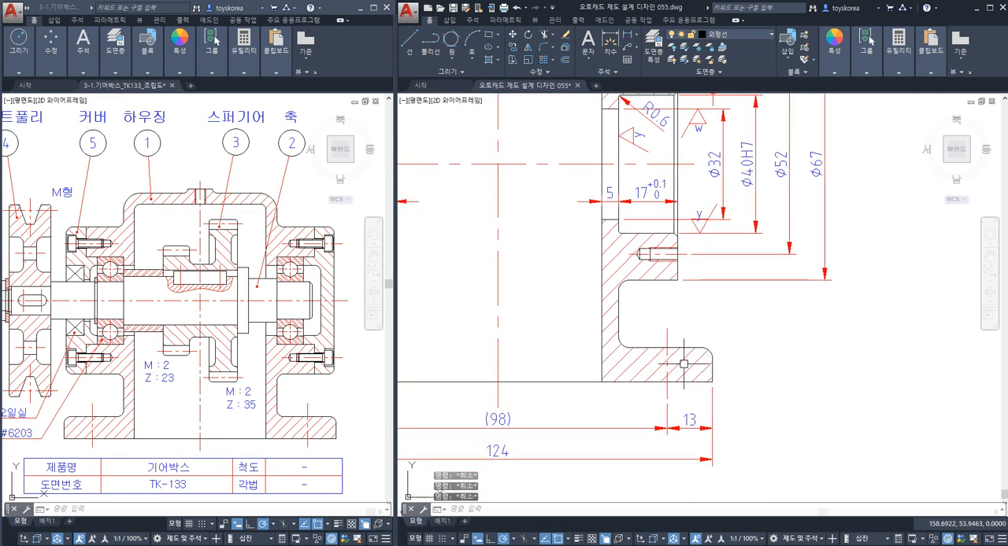
middle_click_drag(705, 259, 700, 326)
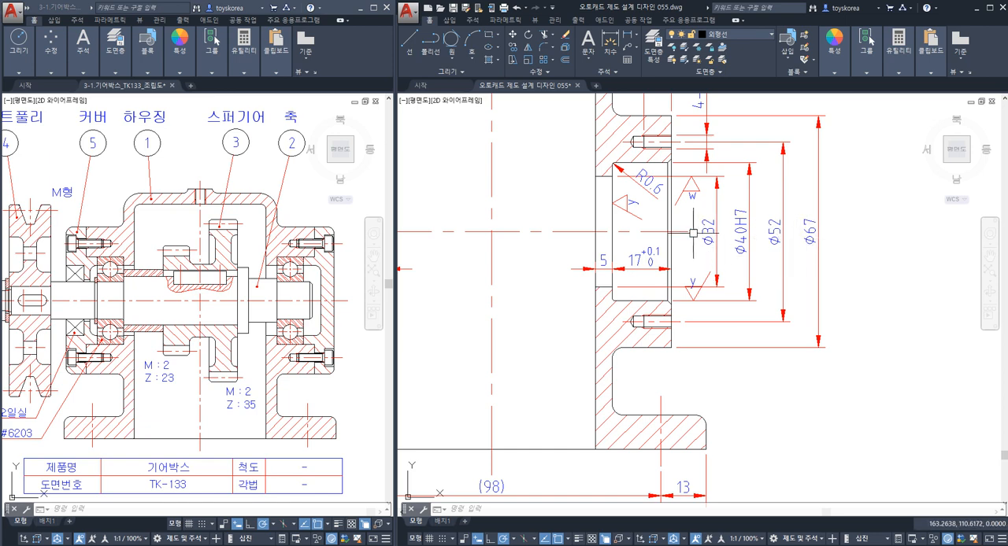
key("Escape")
key("Escape")
middle_click_drag(612, 282, 707, 287)
left_click(651, 237)
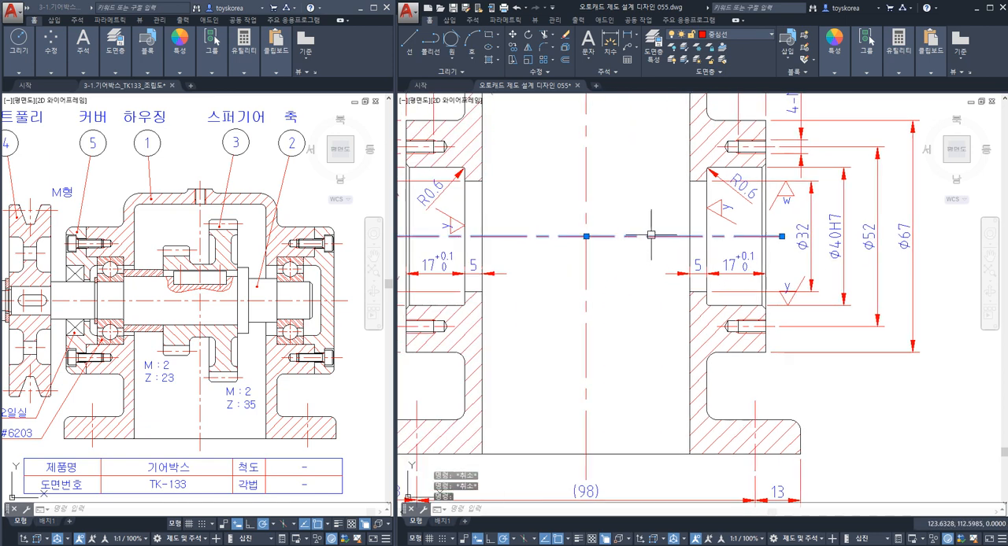
left_click(800, 246)
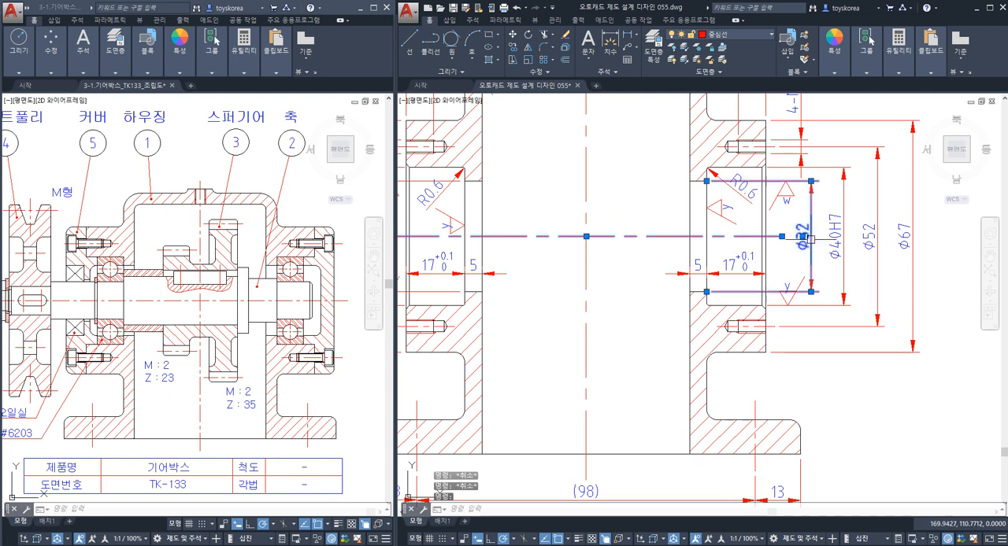
left_click(872, 243)
left_click(917, 251)
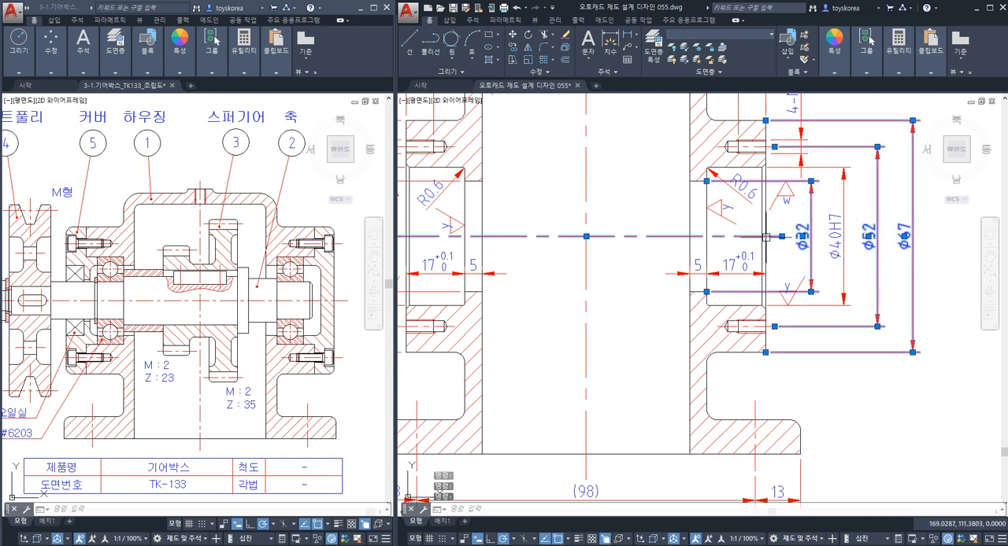
key("Escape")
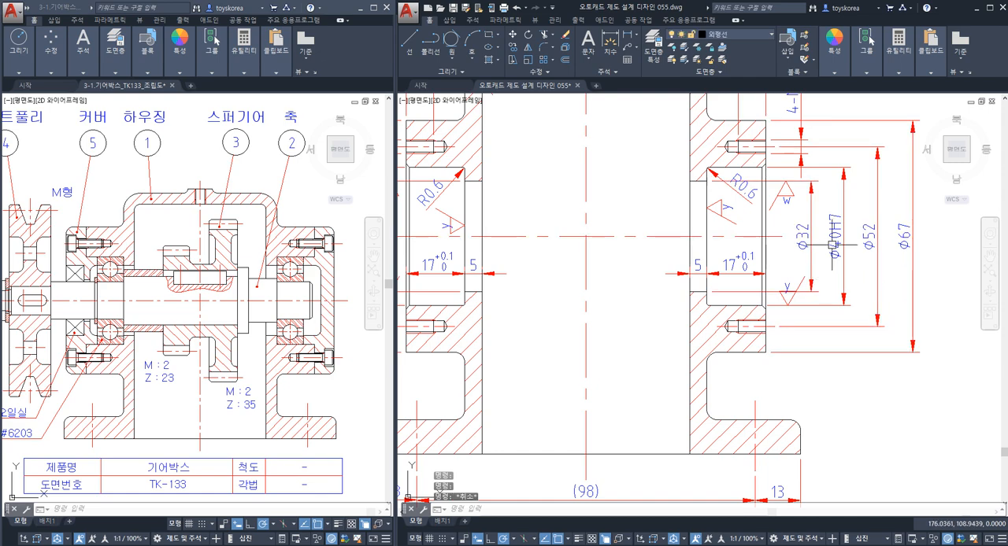
left_click(843, 235)
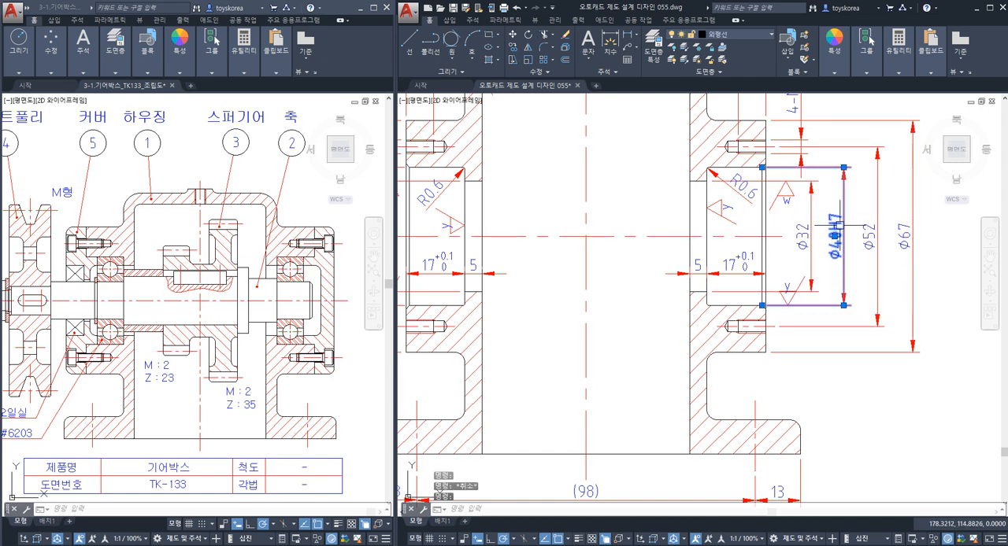
key("Escape")
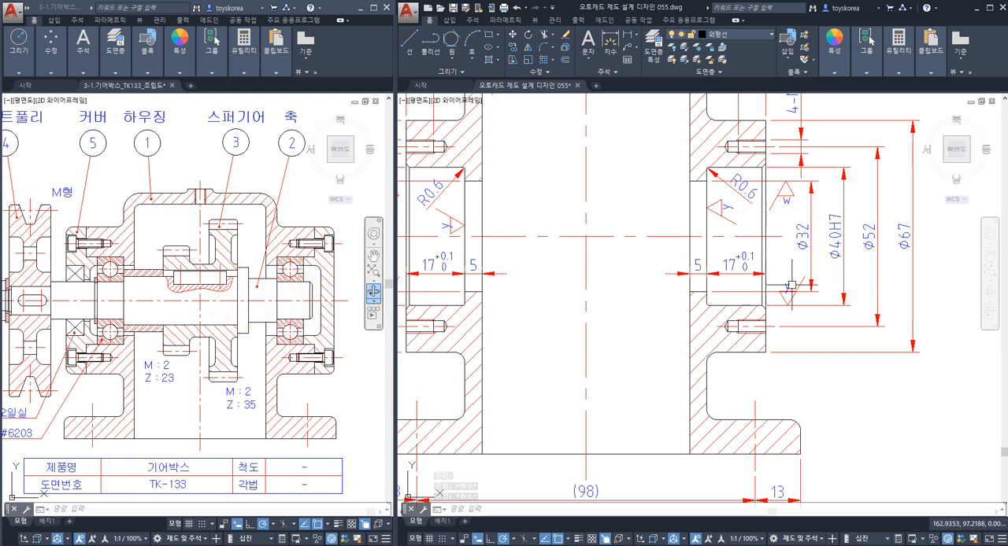
Compare the Ø40H7 bearing-seat dimension with the other diameters and the centre line to decide where the geometric tolerance belongs.
middle_click_drag(797, 274, 776, 271)
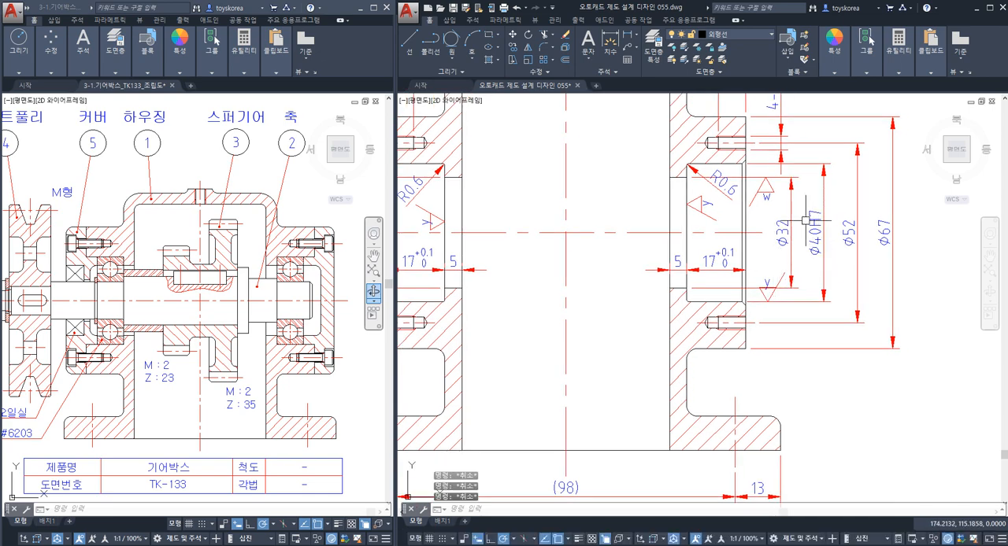
middle_click_drag(817, 240, 799, 238)
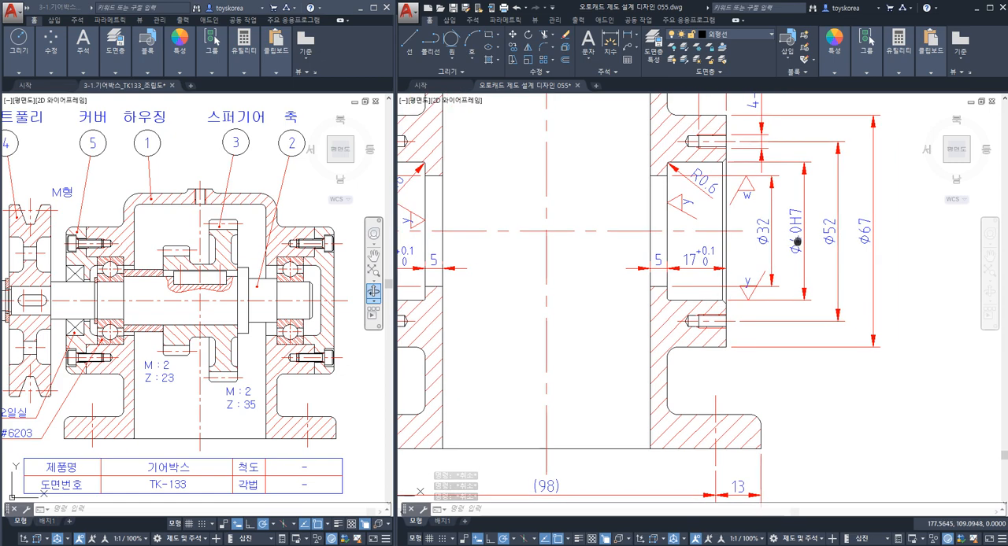
left_click(888, 246)
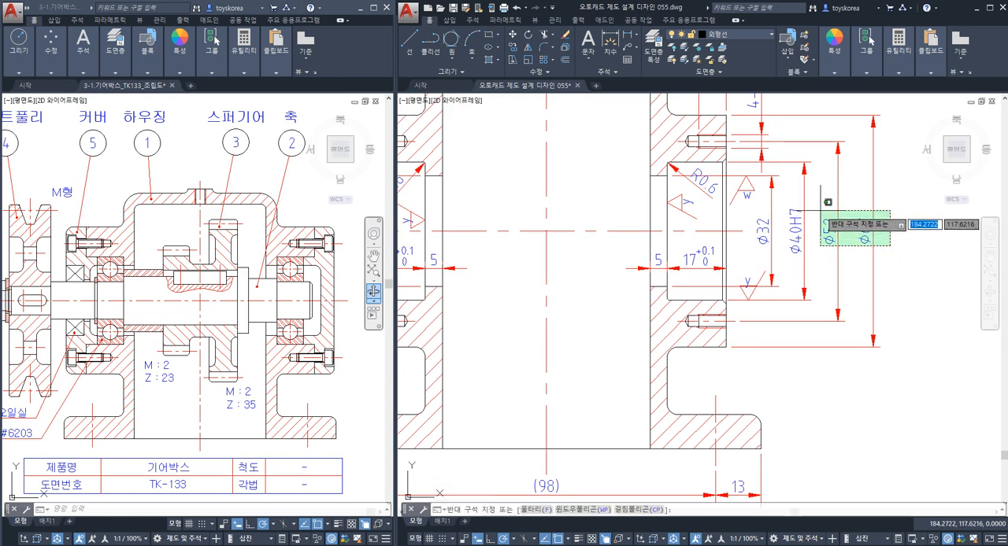
left_click(821, 210)
left_click(778, 252)
left_click(744, 280)
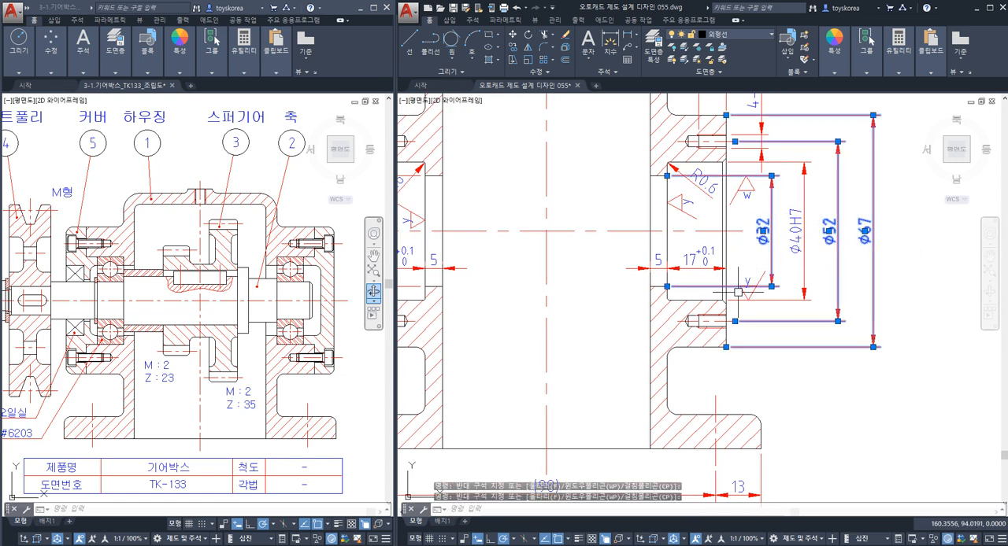
key("Escape")
left_click(797, 232)
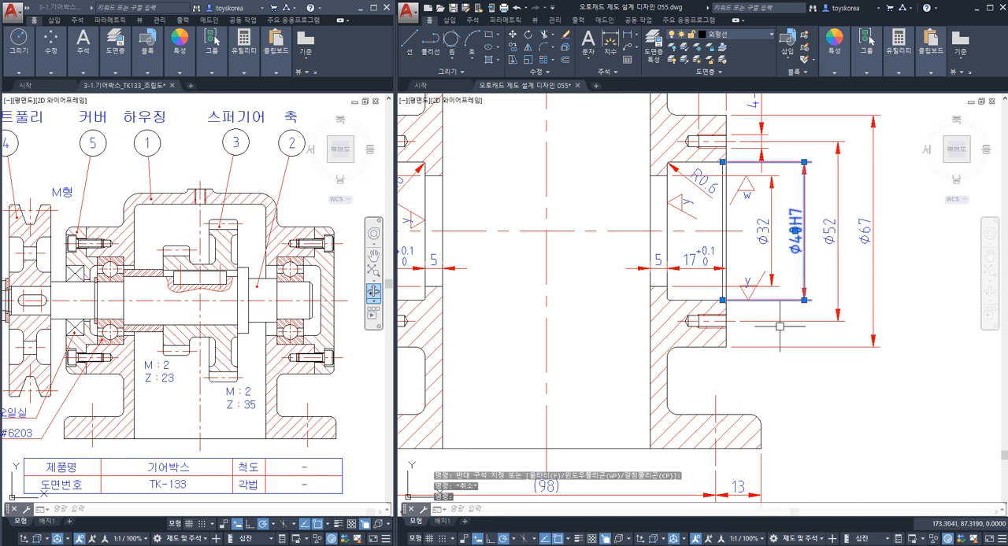
key("Escape")
left_click(738, 230)
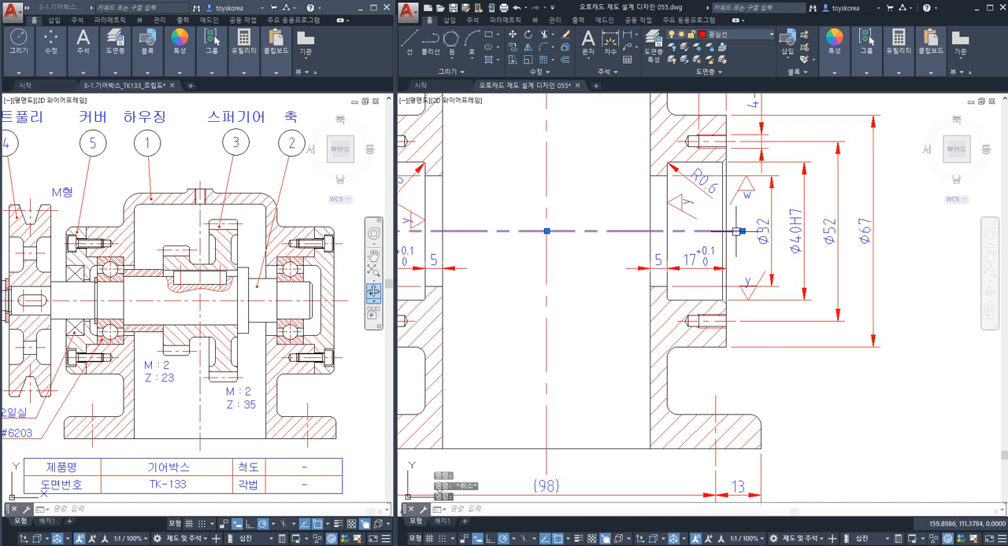
left_click(850, 225)
key("Escape")
key("Escape")
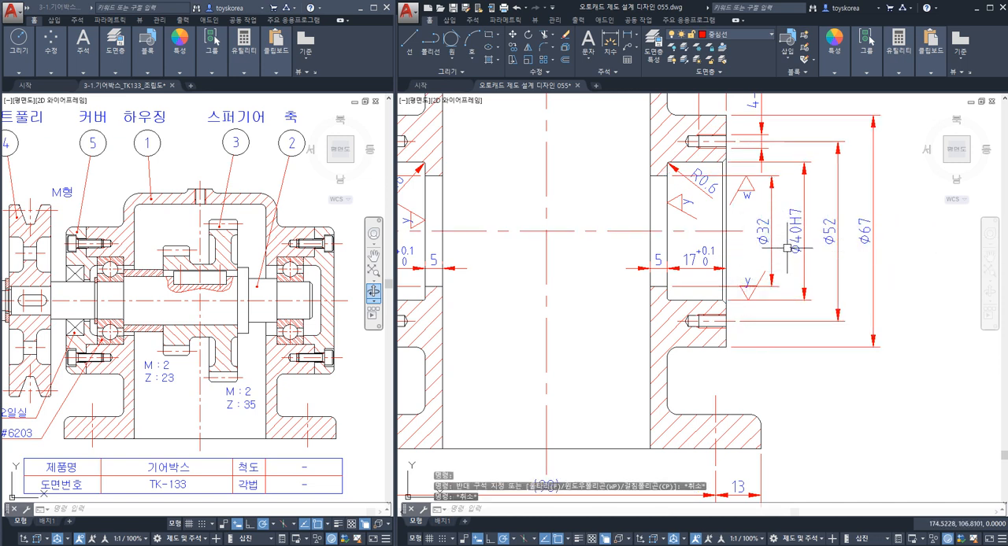
Draw a quick leader from the lower arrowhead of the right-hand Ø40H7 dimension straight down and then right, without annotation text.
type("le")
key("Return")
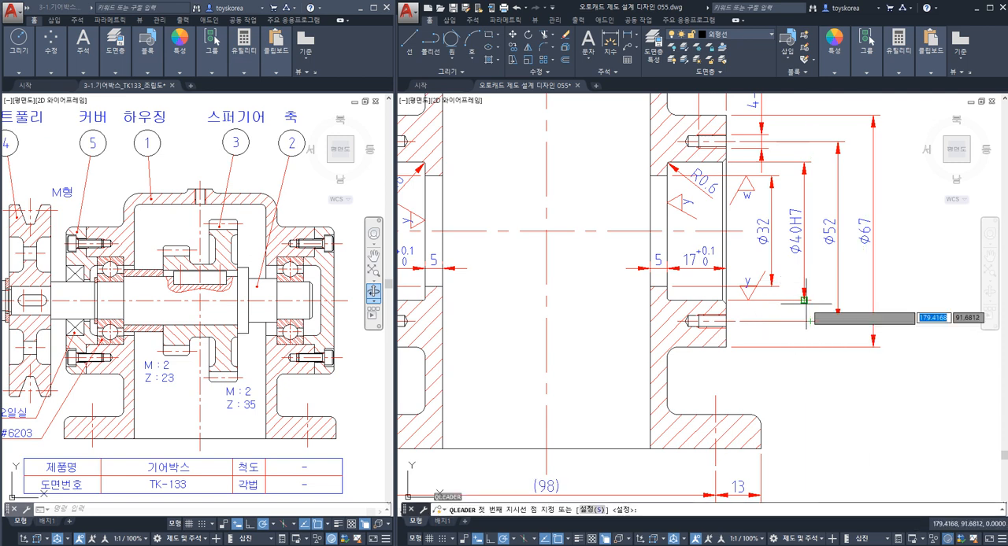
left_click(804, 300)
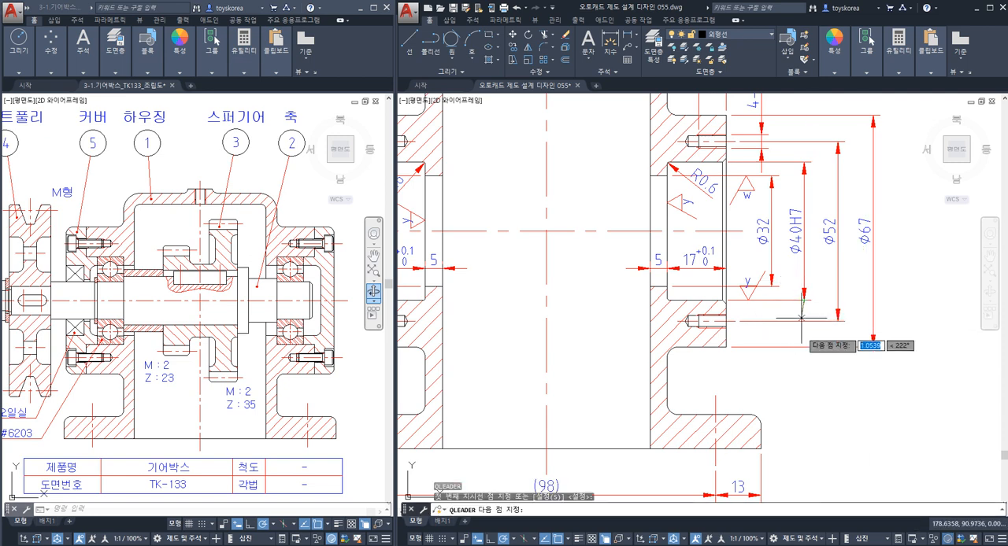
left_click(821, 379)
key("Escape")
middle_click_drag(822, 395, 696, 371)
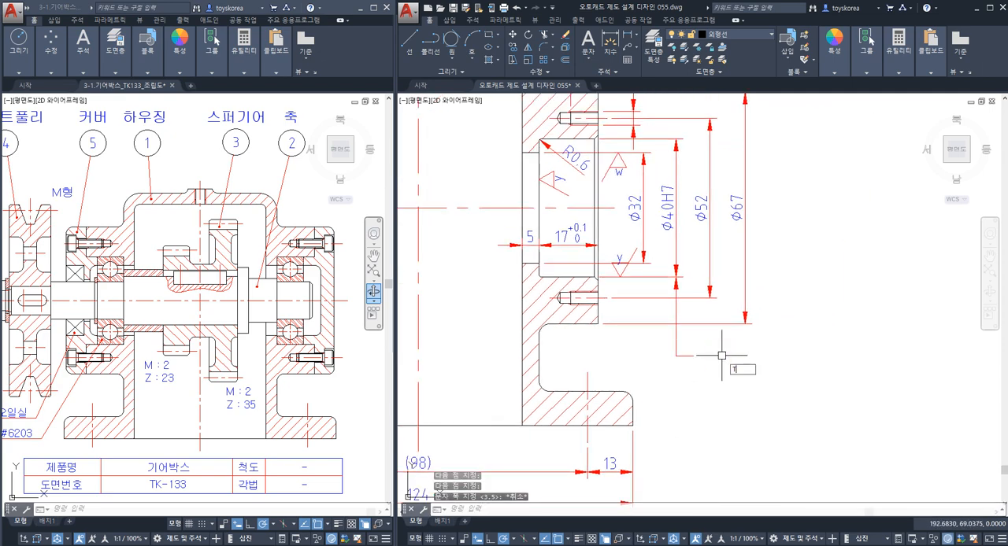
key("Escape")
Check the base line against the bore centre line, and review the new leader alongside the 0.015 perpendicularity frame.
scroll(711, 333, "down", 4)
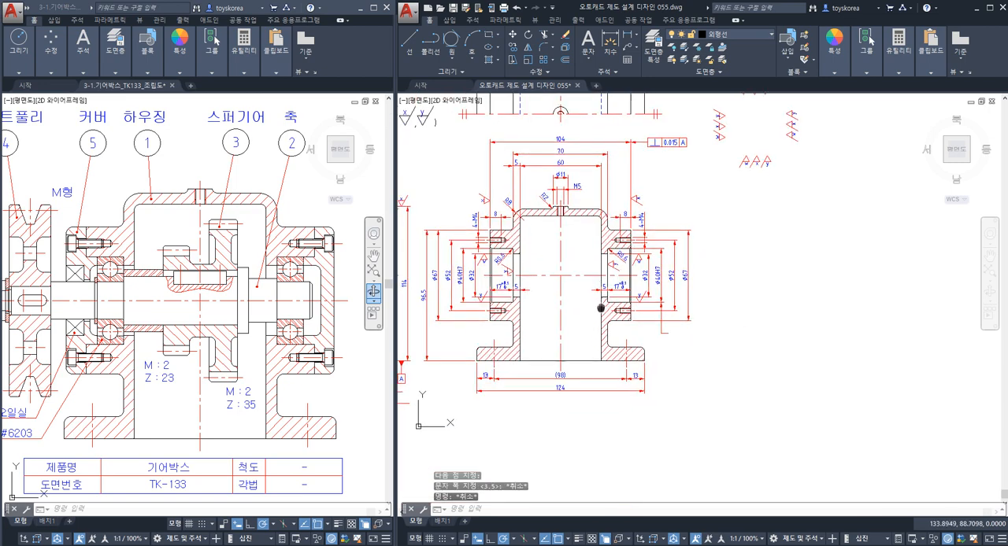
scroll(620, 300, "up", 3)
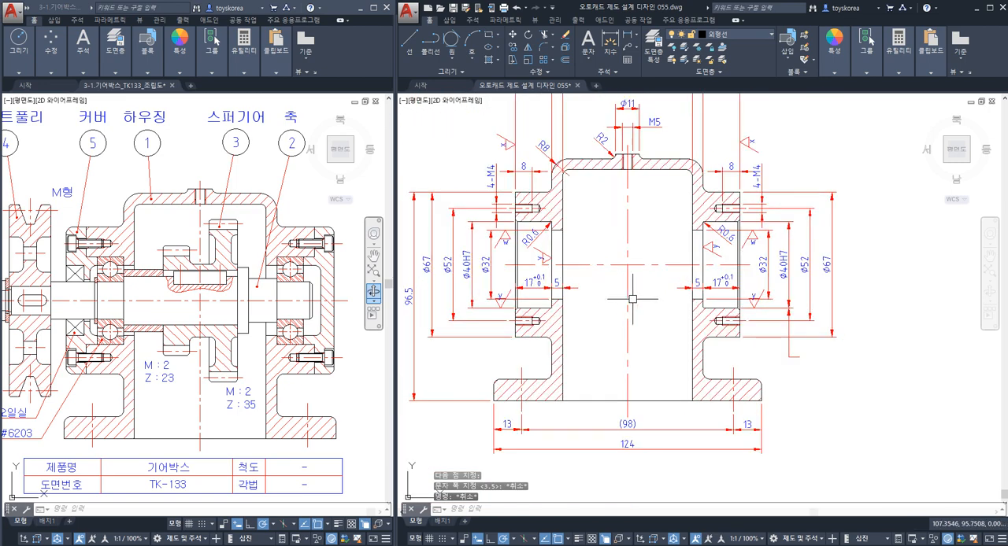
left_click(654, 402)
left_click(642, 266)
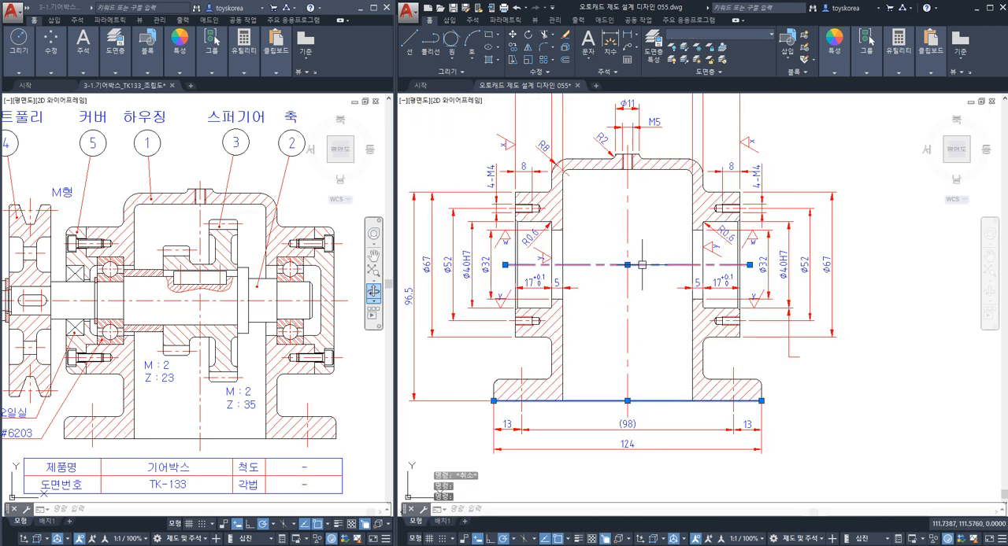
key("Escape")
mouse_move(535, 198)
middle_mouse_down()
mouse_move(538, 256)
mouse_move(538, 201)
middle_mouse_up()
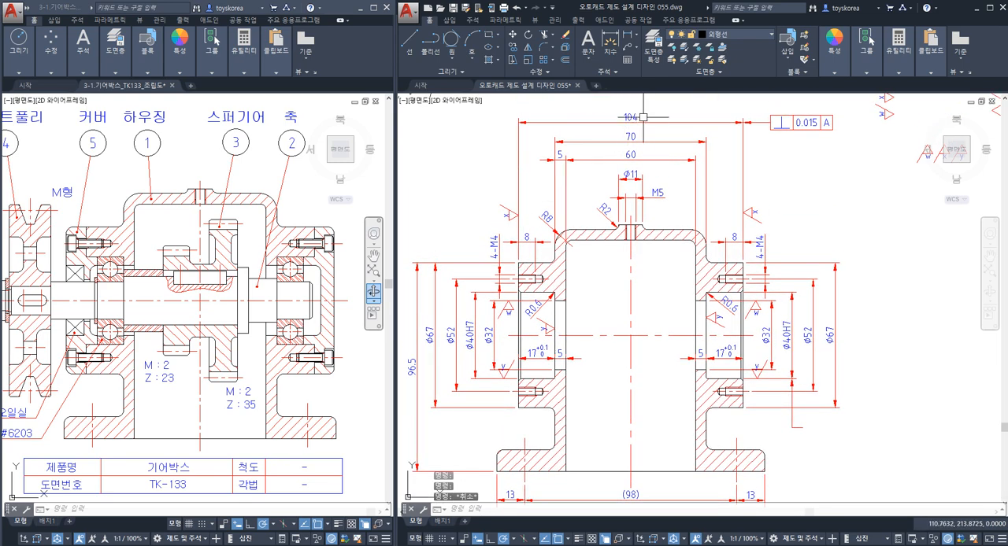
Look up the IT5 tolerance for the size range over 80 up to 120 in the IT tolerance table.
key("alt+Tab")
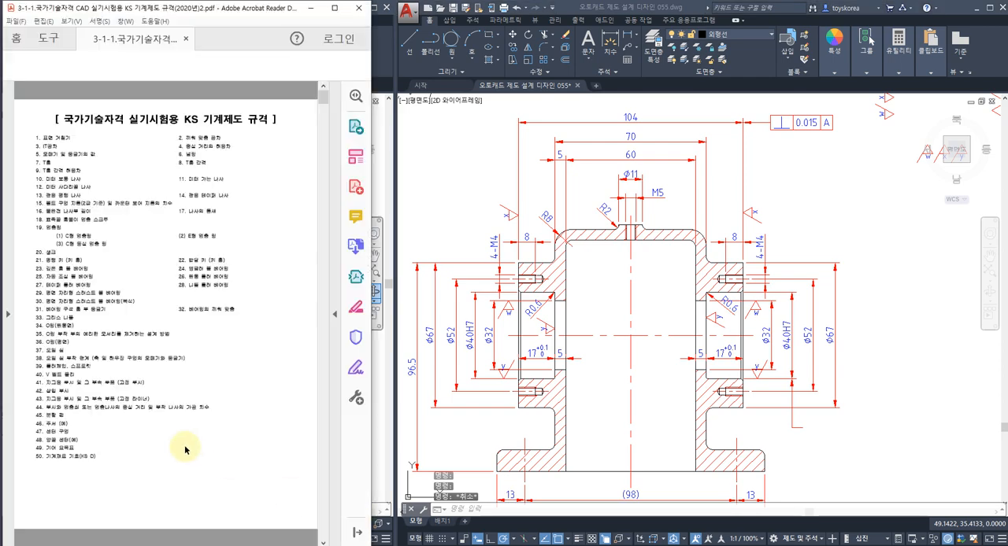
key("alt+Tab")
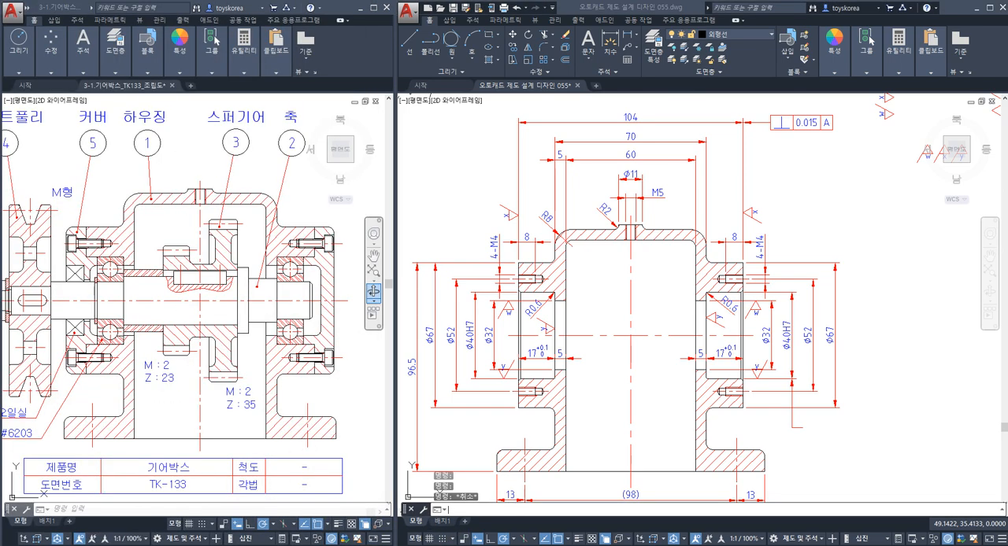
key("alt+Tab")
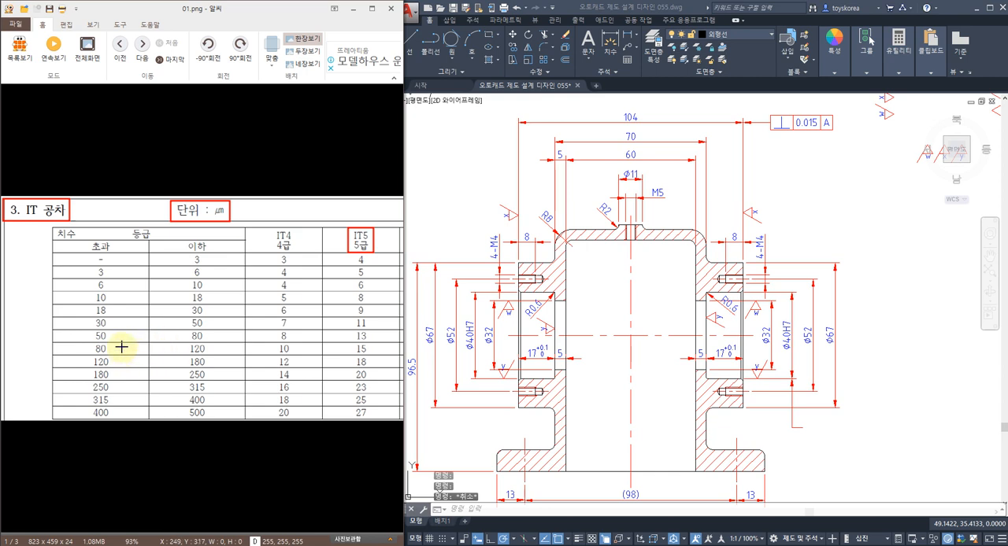
mouse_move(79, 338)
left_mouse_down()
mouse_move(198, 355)
mouse_move(381, 351)
mouse_move(381, 363)
left_mouse_up()
left_click(658, 374)
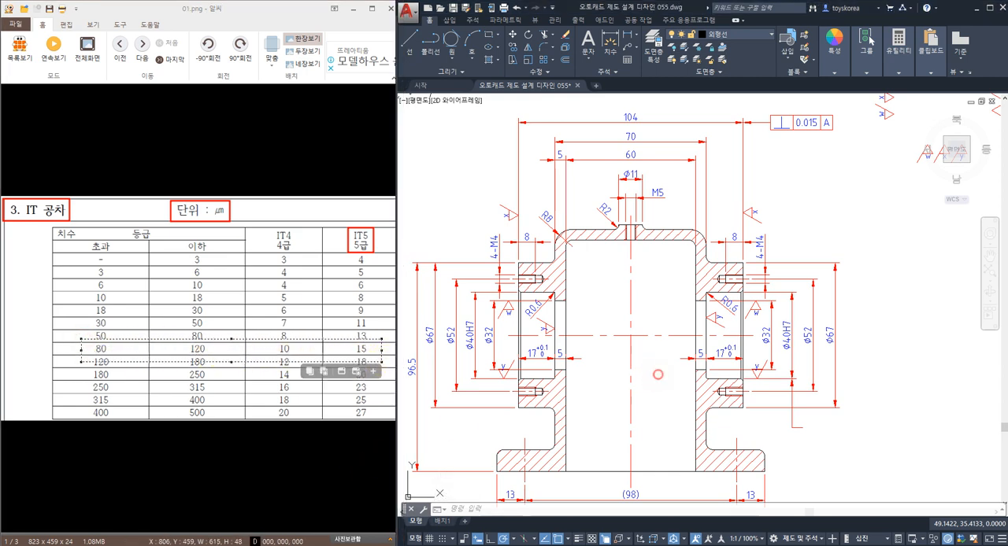
key("Escape")
key("Escape")
Attach a parallelism tolerance frame of 0.015 referenced to datum A at the end of the Ø40H7 dimension's leader.
middle_click_drag(814, 451, 749, 386)
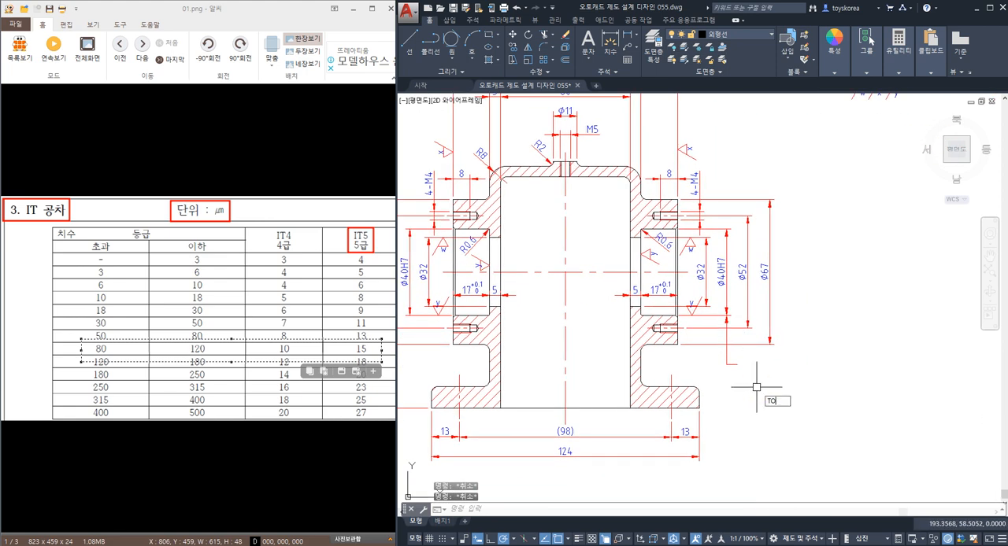
key("Return")
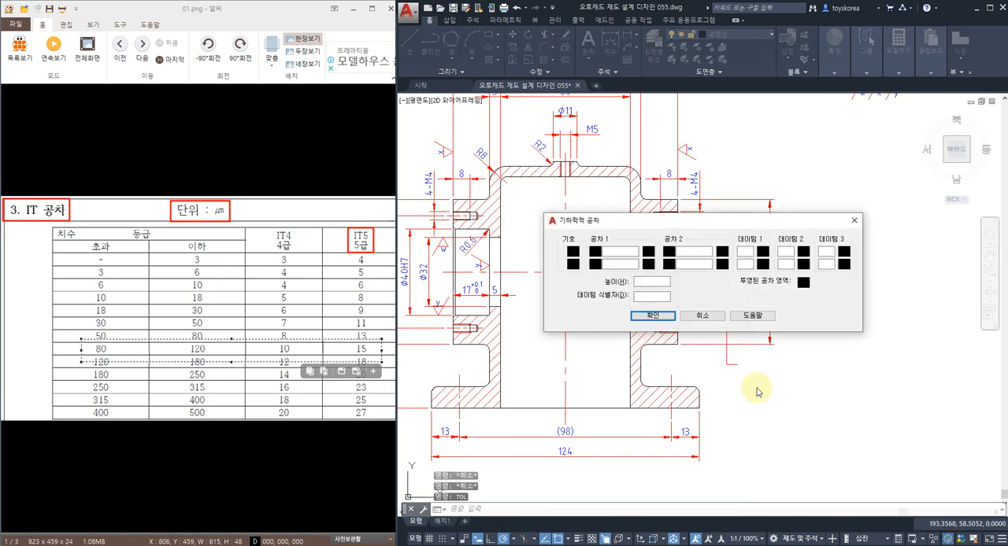
left_click(572, 252)
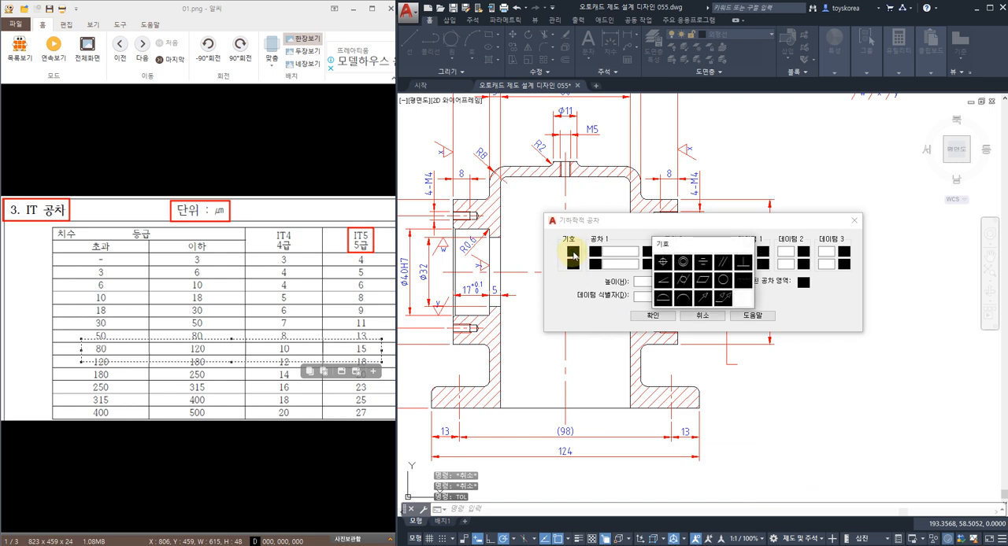
left_click(729, 264)
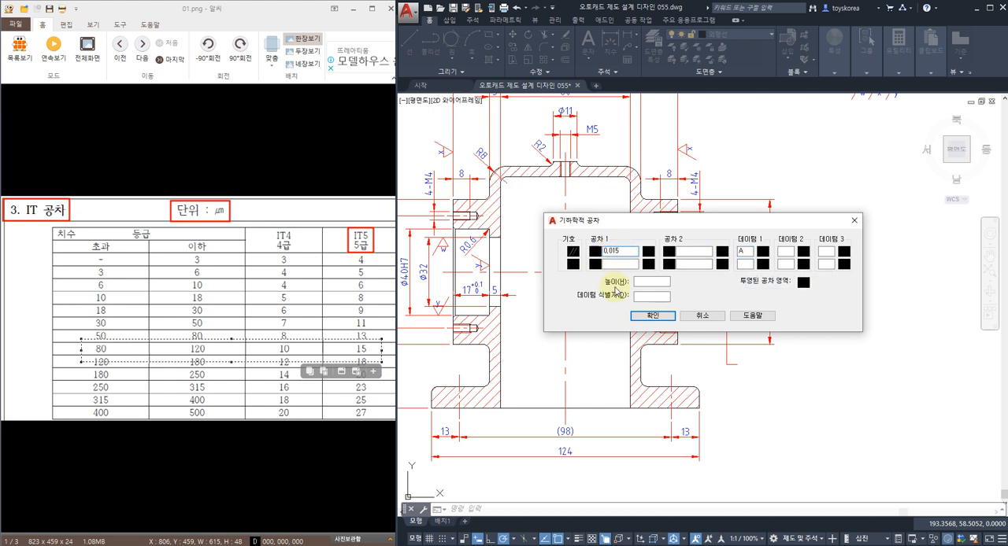
left_click(651, 316)
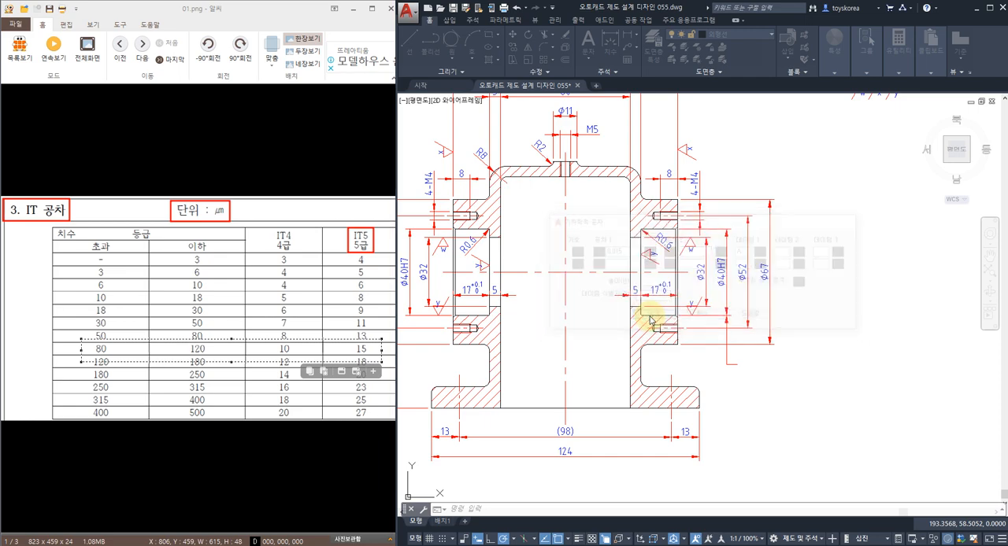
left_click(737, 365)
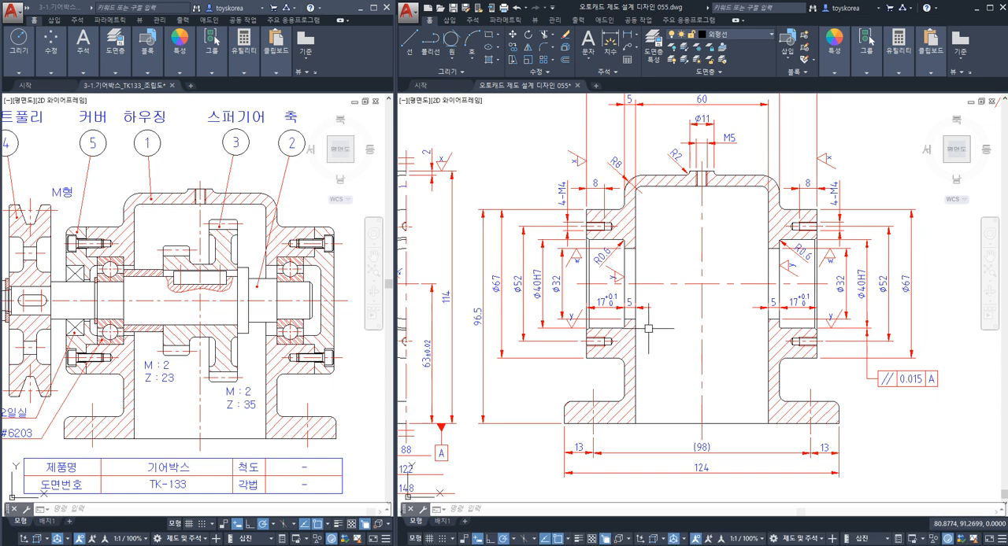
Examine the horizontal bore centre line against the housing base and datum A, highlighting the line on its own.
middle_click_drag(651, 331, 623, 312)
left_click(635, 268)
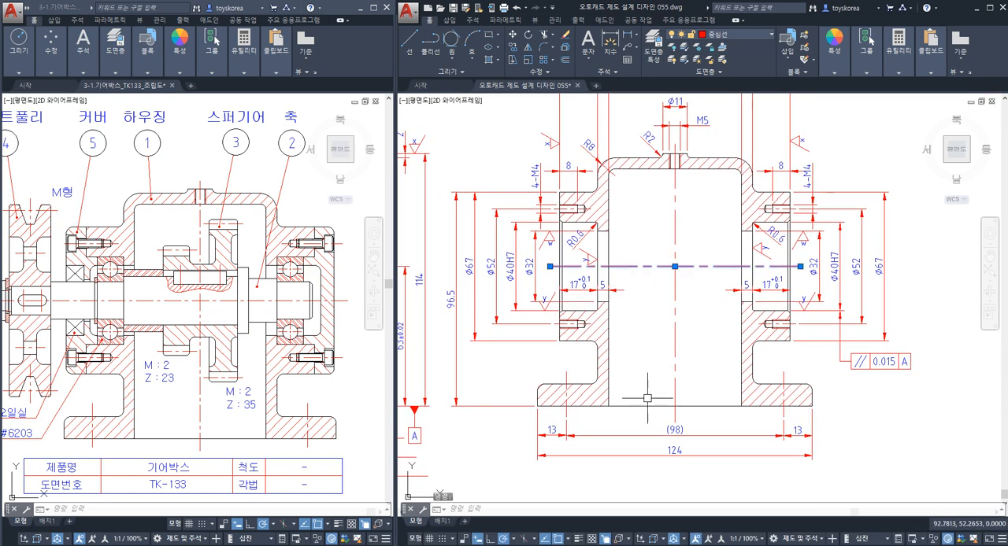
key("Escape")
left_click(636, 266)
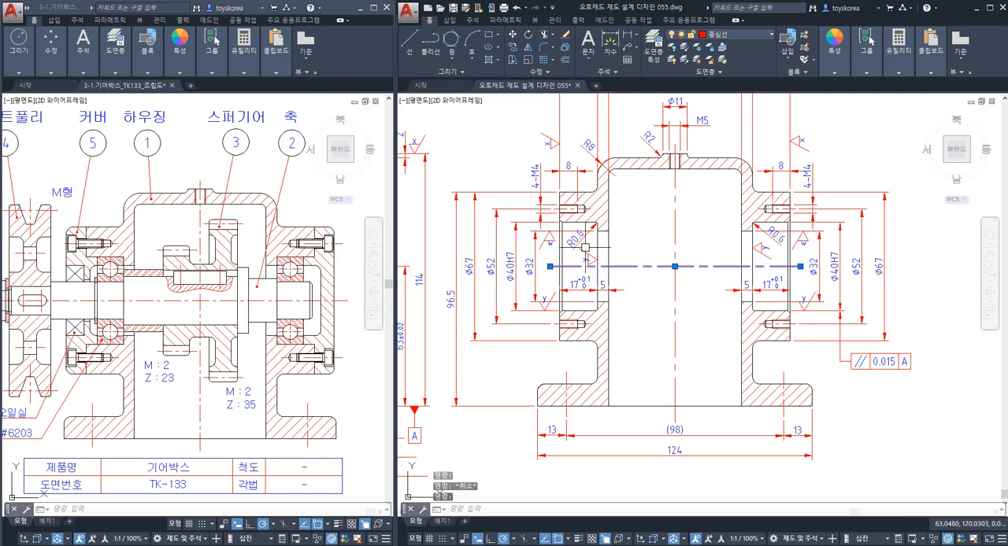
key("Escape")
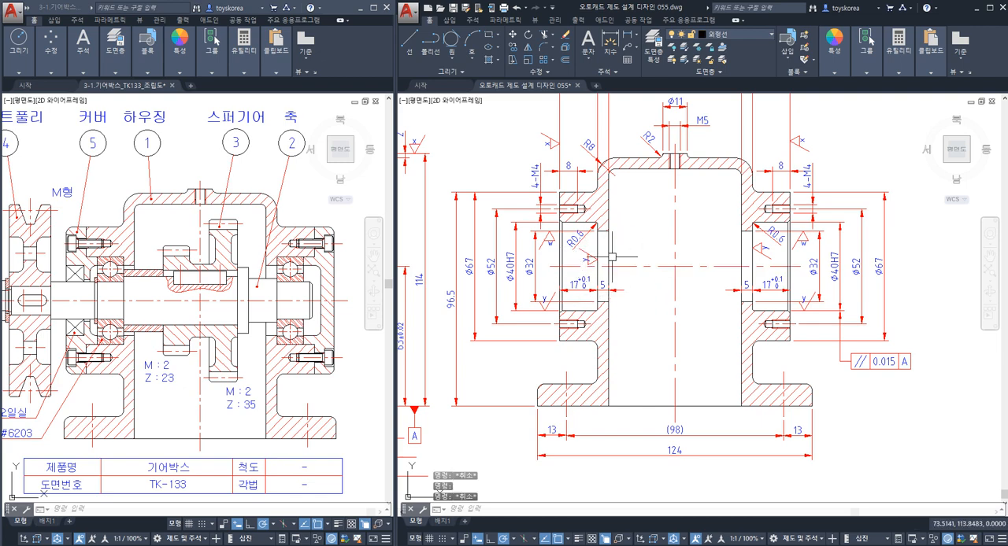
left_click(625, 268)
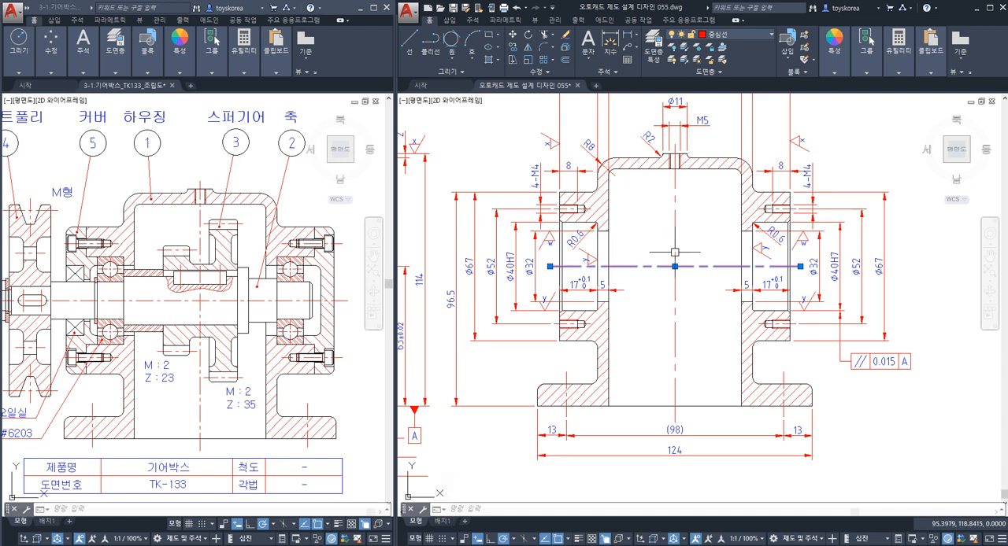
key("Escape")
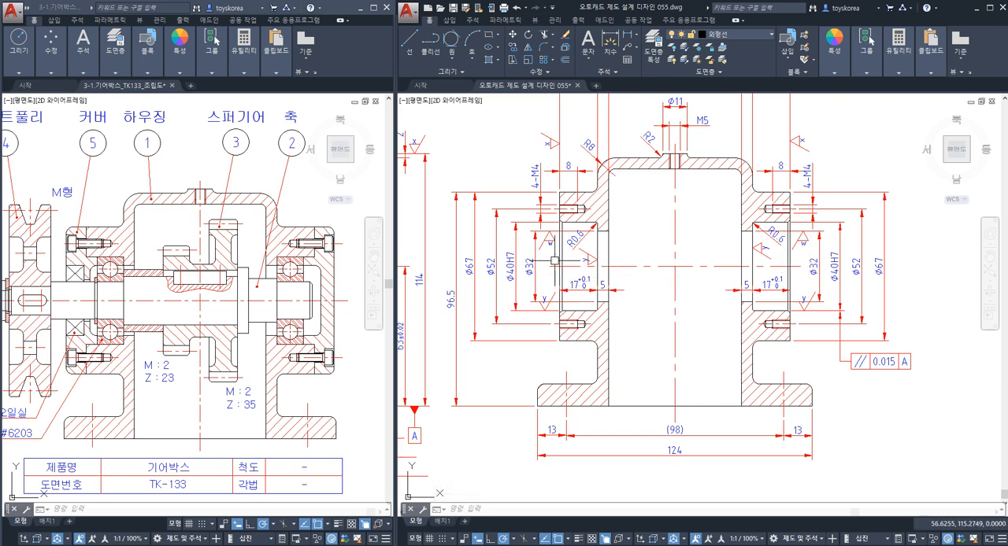
key("Escape")
key("Escape")
Draw a small circle around the outer end of the bore centre line beside the left Ø32 dimension.
scroll(538, 256, "up", 3)
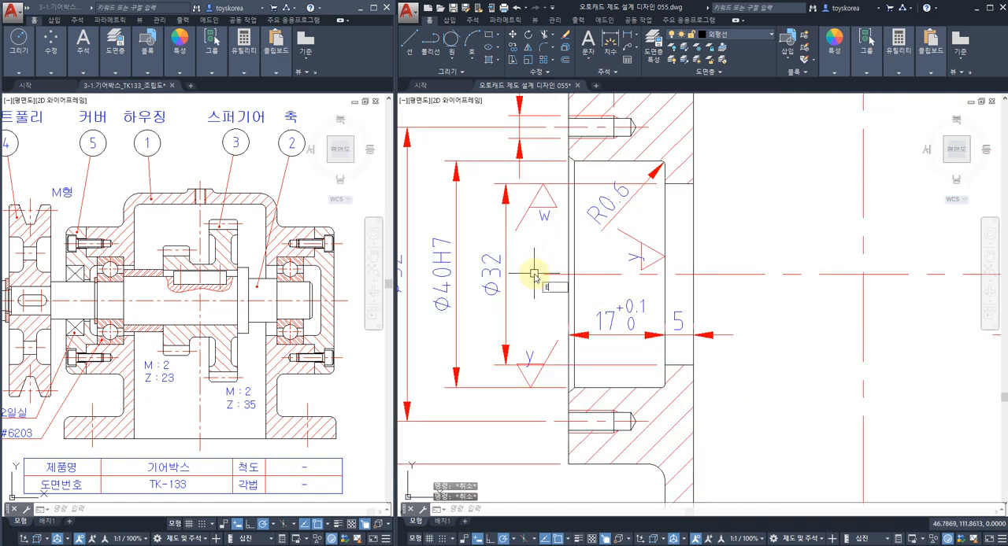
key("Escape")
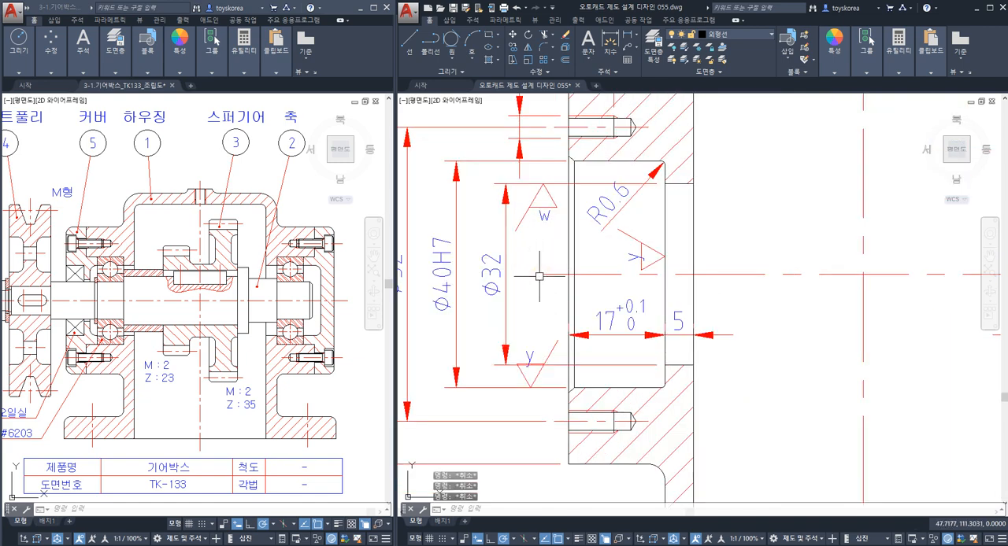
key("space")
key("Escape")
key("Escape")
key("space")
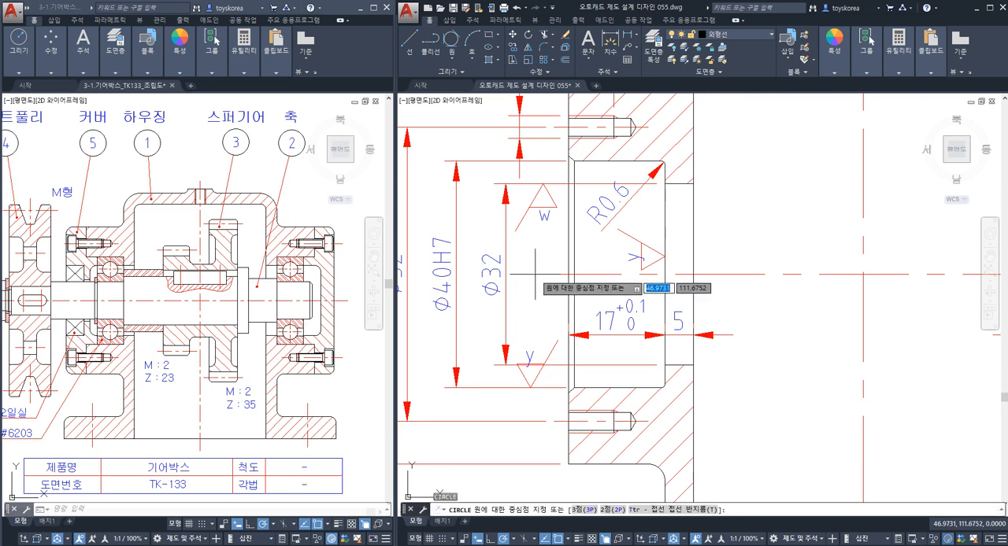
left_click(537, 273)
left_click(540, 268)
key("Escape")
Draw two horizontal construction lines through the top and bottom quadrants of the small circle.
middle_click_drag(537, 271, 521, 270)
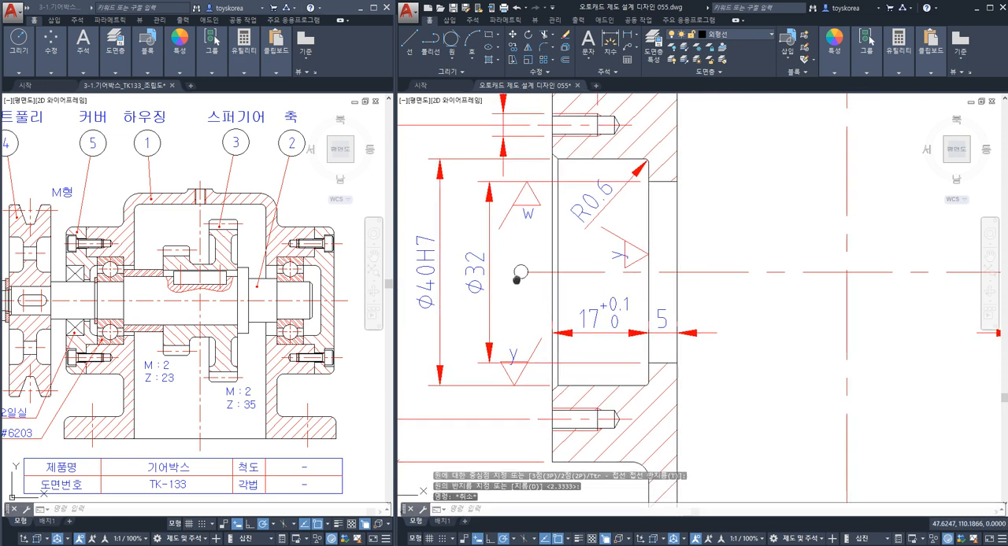
key("space")
type("h")
key("space")
left_click(521, 266)
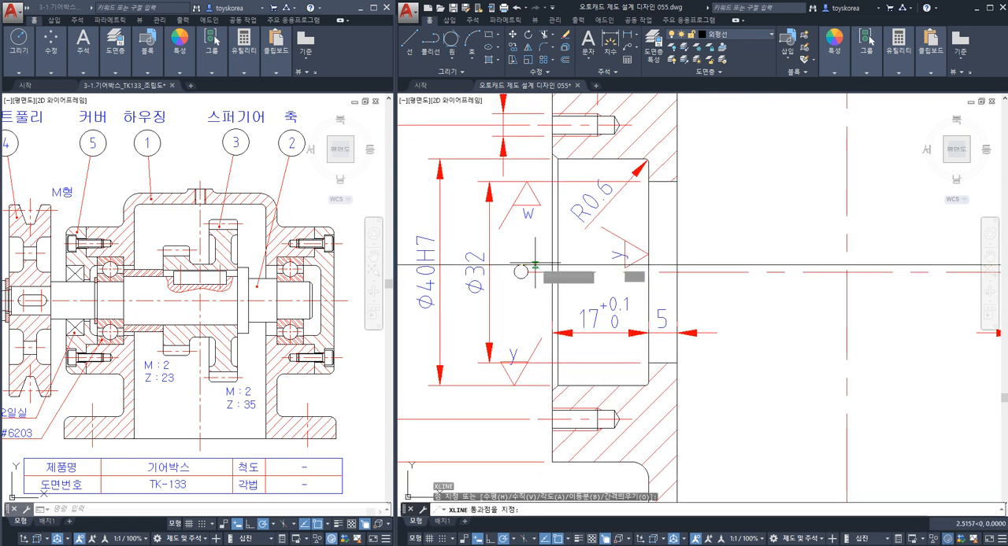
key("Escape")
key("space")
type("h")
key("space")
left_click(522, 278)
key("Escape")
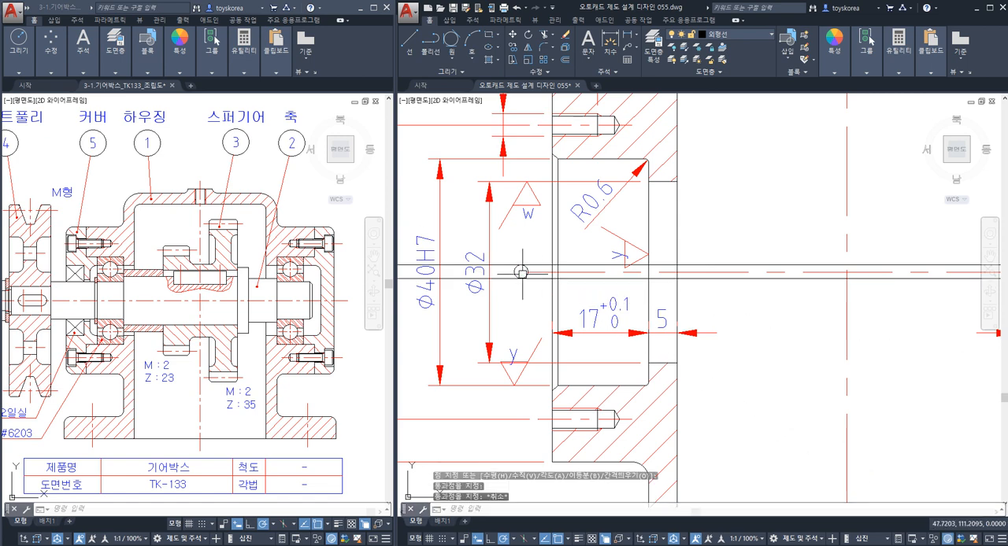
Trim both construction lines to the left of the small circle, using the circle as cutting edge.
type("tr")
key("space")
left_click(515, 273)
key("space")
left_click(508, 266)
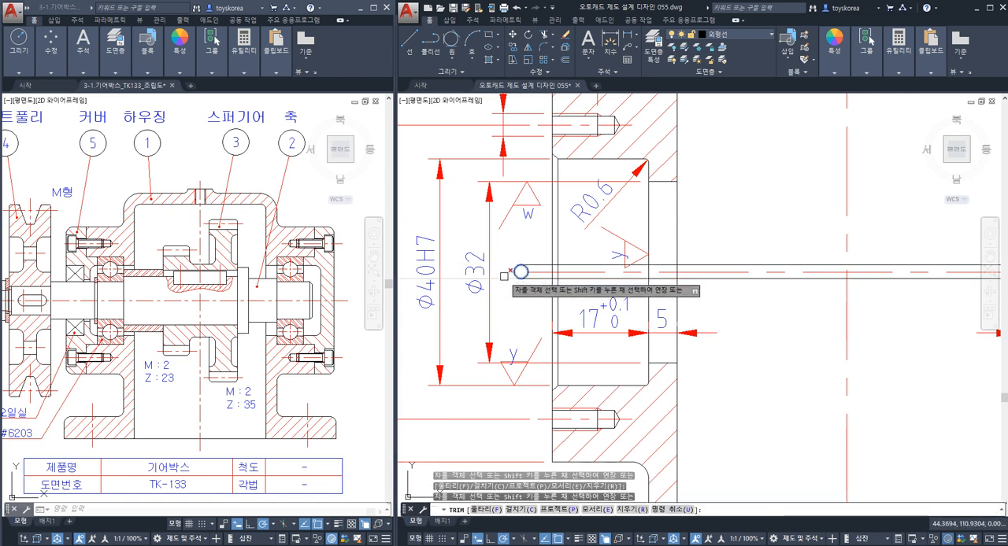
left_click(504, 278)
key("Escape")
Extend the left end of the bore centre line to the centre of the small circle.
scroll(523, 287, "up", 2)
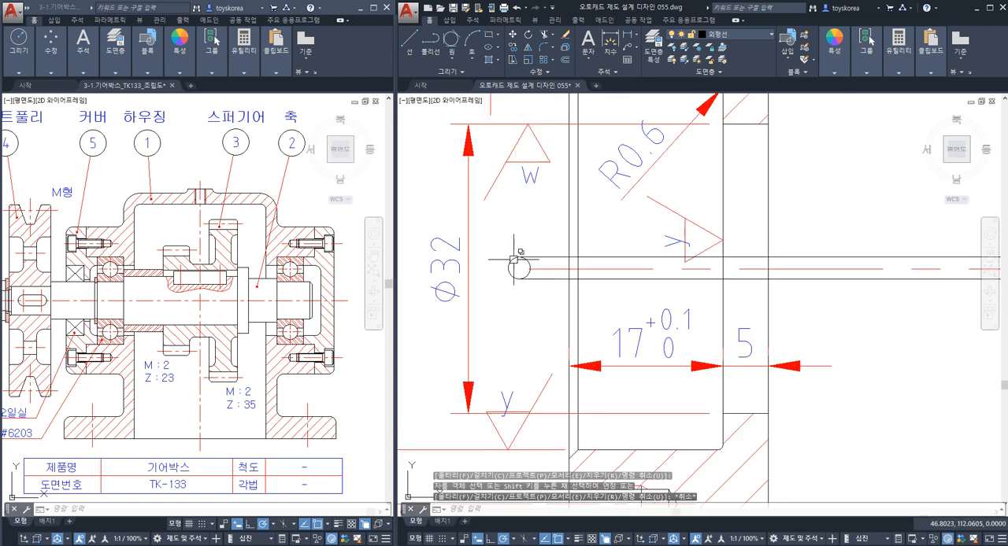
left_click(509, 263)
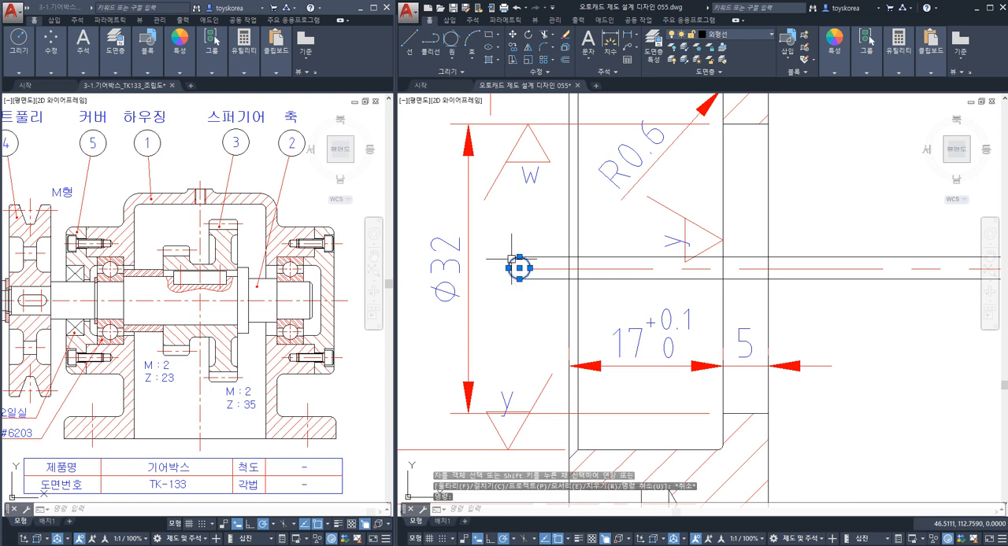
key("Escape")
key("Escape")
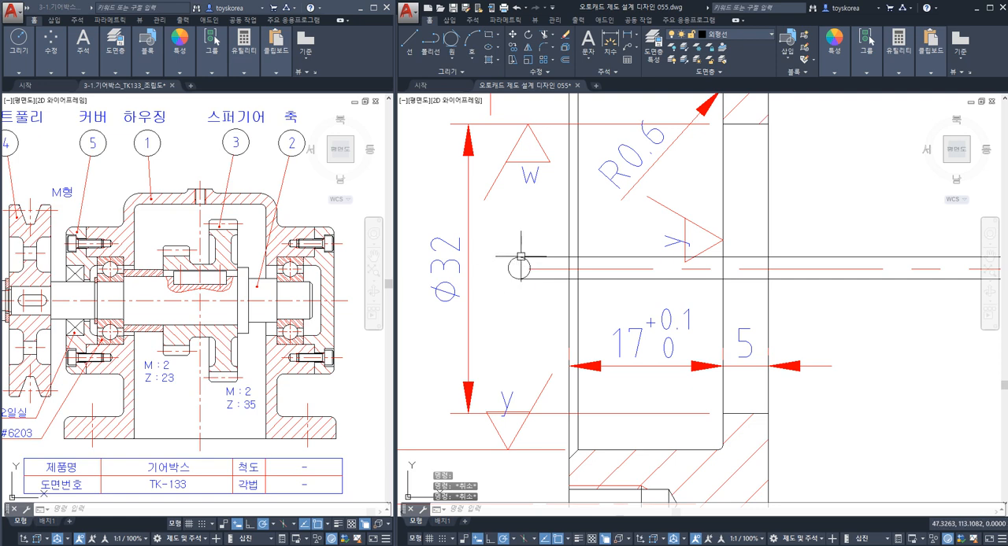
left_click(542, 270)
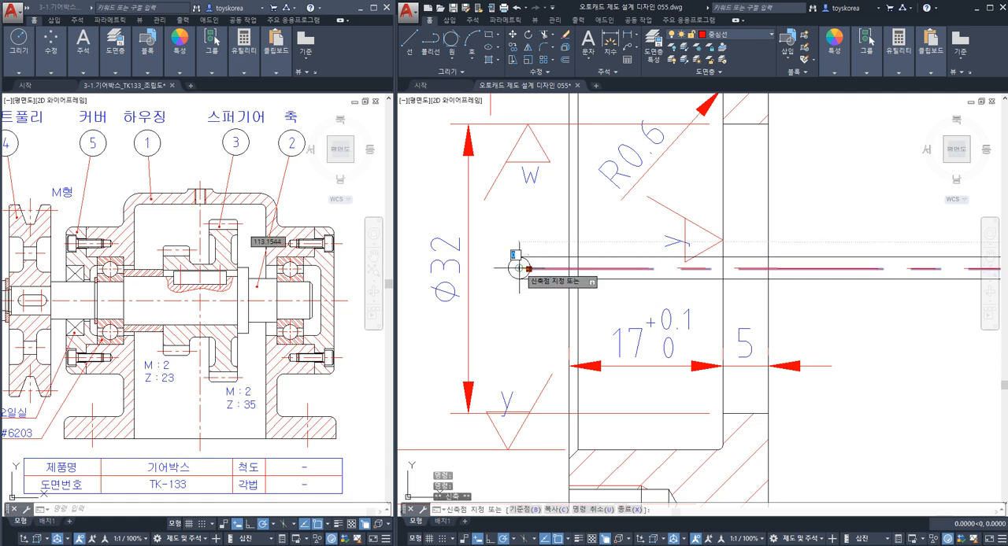
left_click(529, 269)
key("Escape")
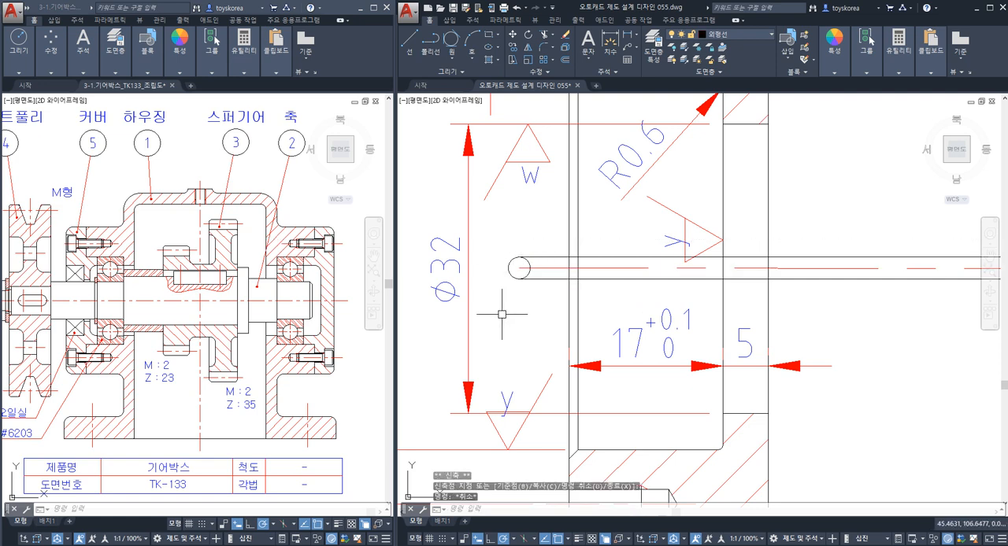
Stretch the centre line's left end slightly below and left of the circle's centre, tilting the line between the two boundary lines.
scroll(525, 272, "up", 2)
left_click(516, 265)
mouse_move(516, 268)
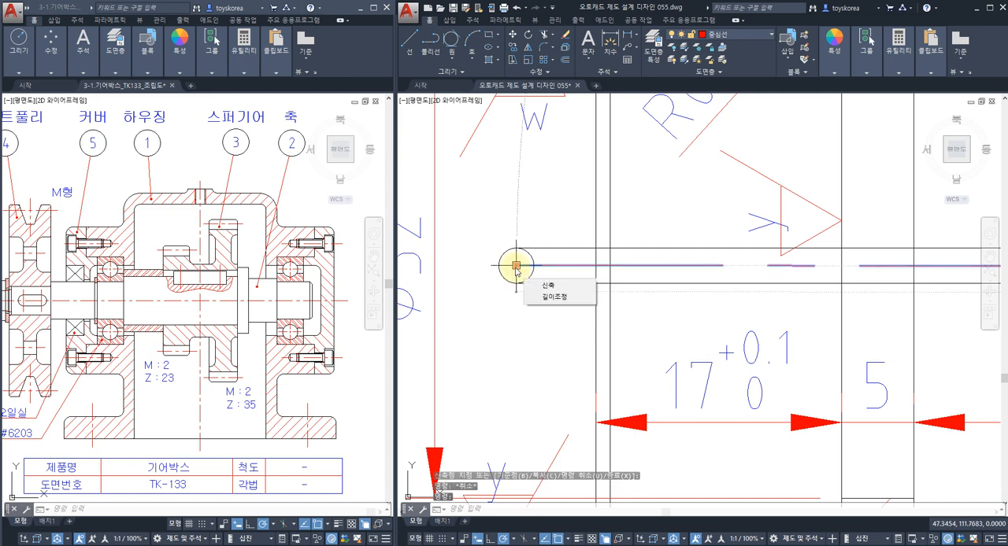
left_click(516, 265)
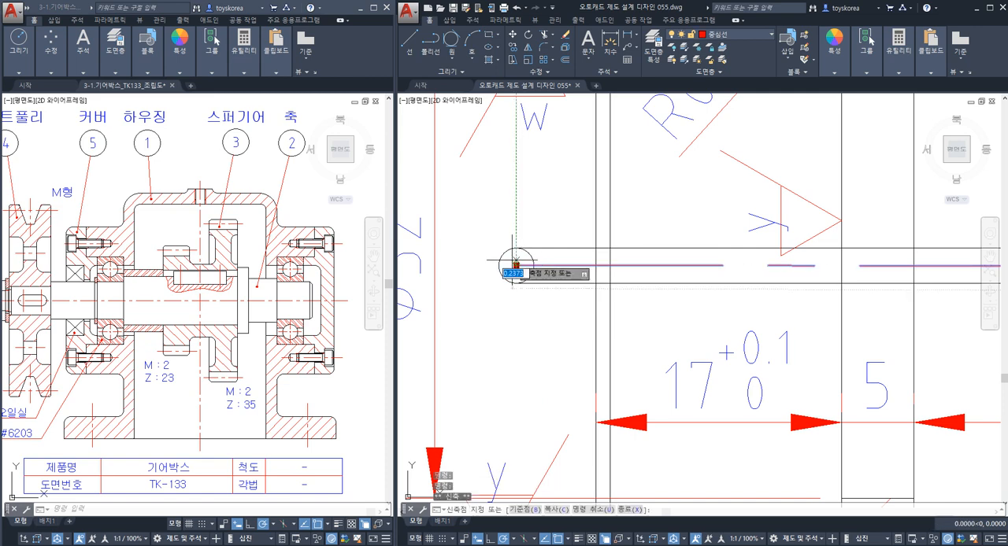
scroll(504, 260, "up", 2)
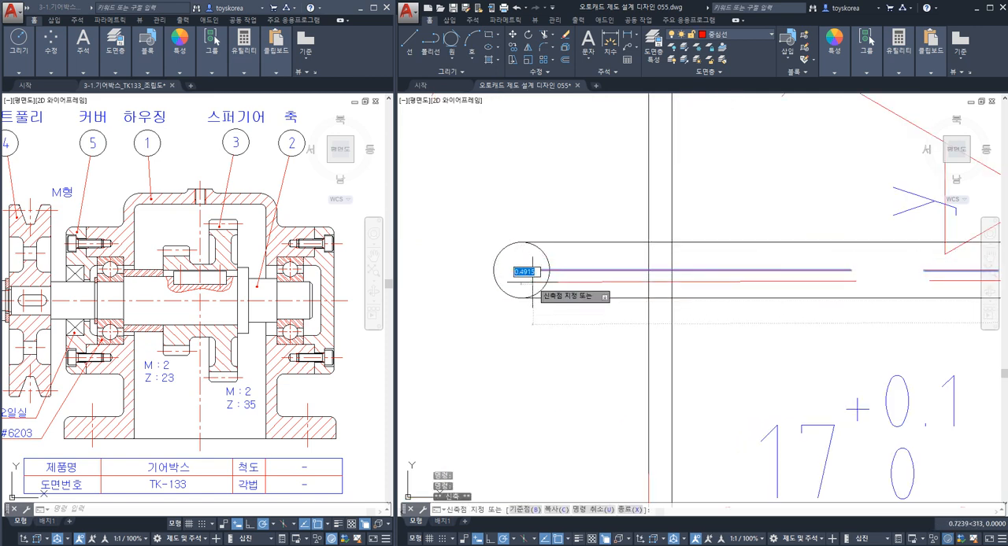
left_click(507, 277)
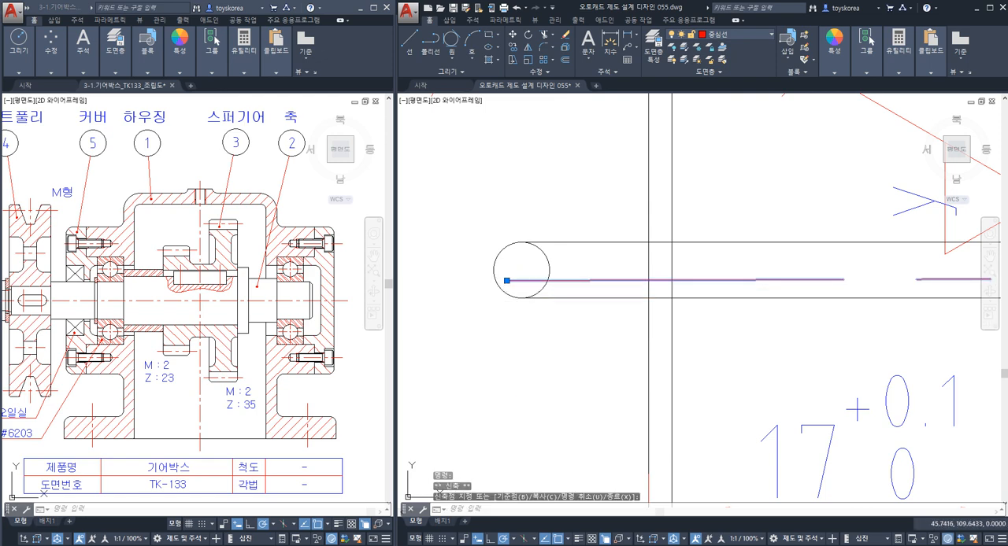
key("Escape")
Compare the small circle with the tilted centre line by highlighting both.
left_click(513, 245)
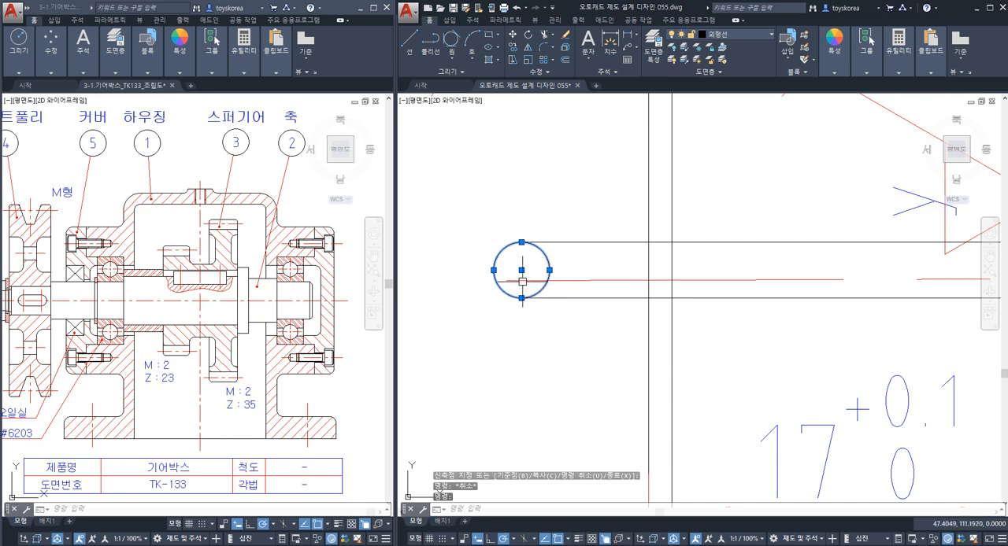
left_click(517, 281)
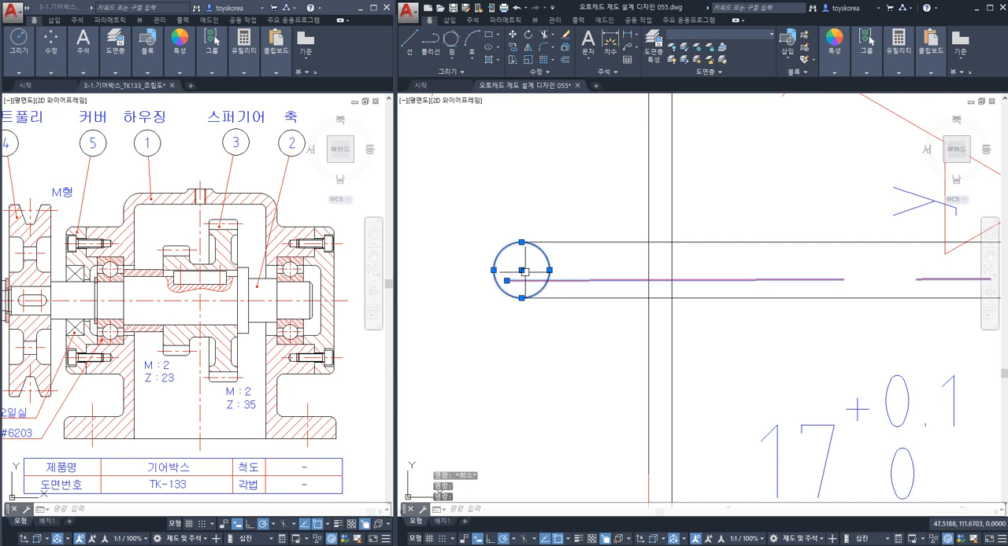
key("Escape")
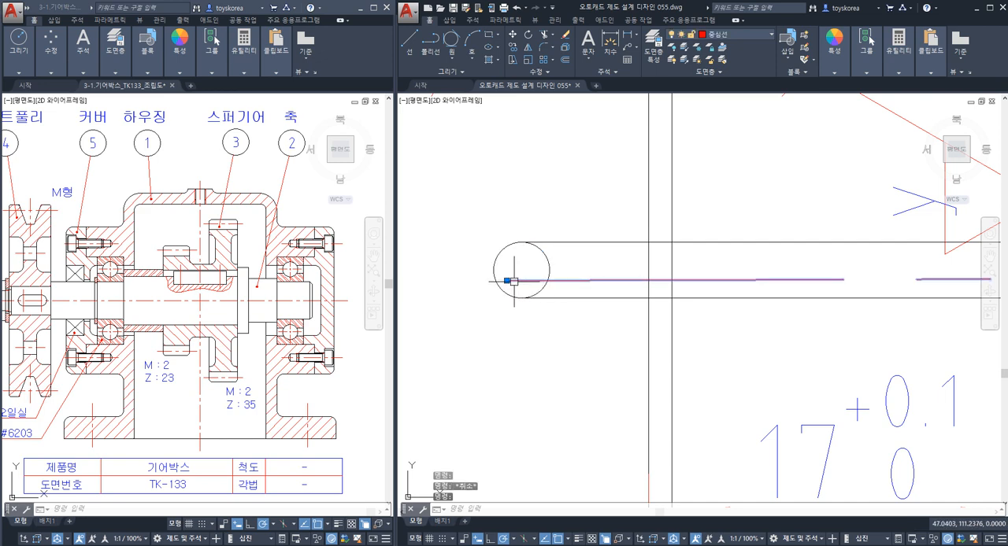
key("Escape")
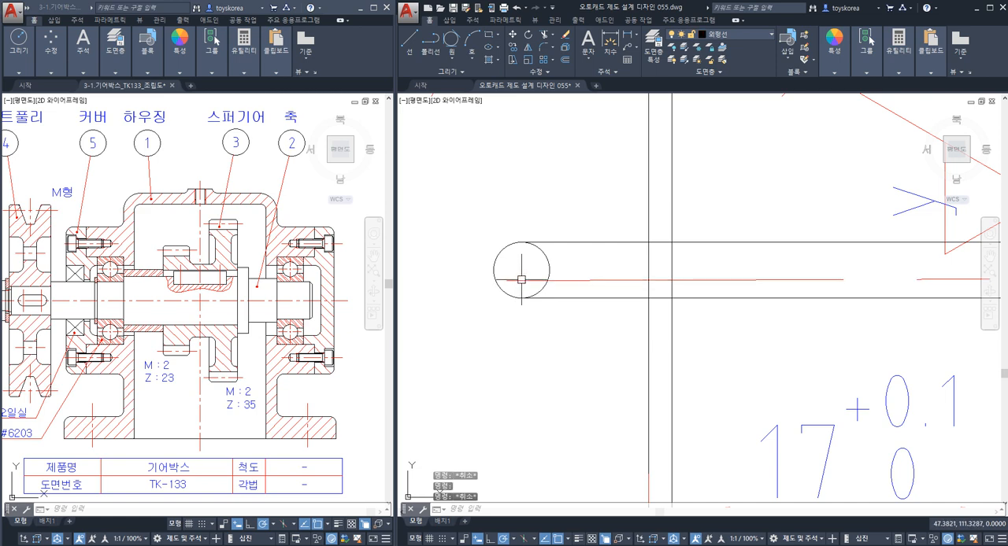
Stretch the bore centre line's left end into the upper part of the small circle, below the upper boundary line.
left_click(518, 281)
key("Escape")
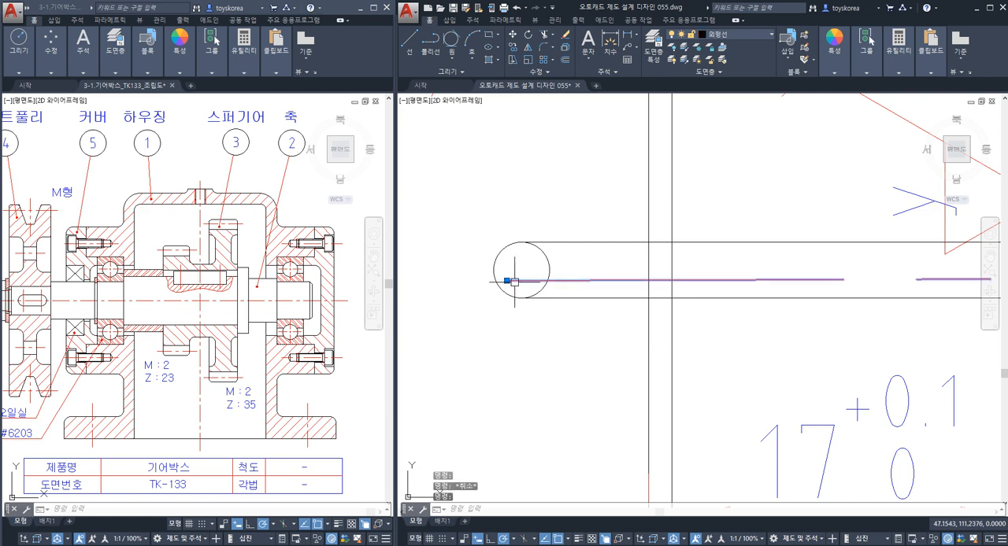
left_click(507, 281)
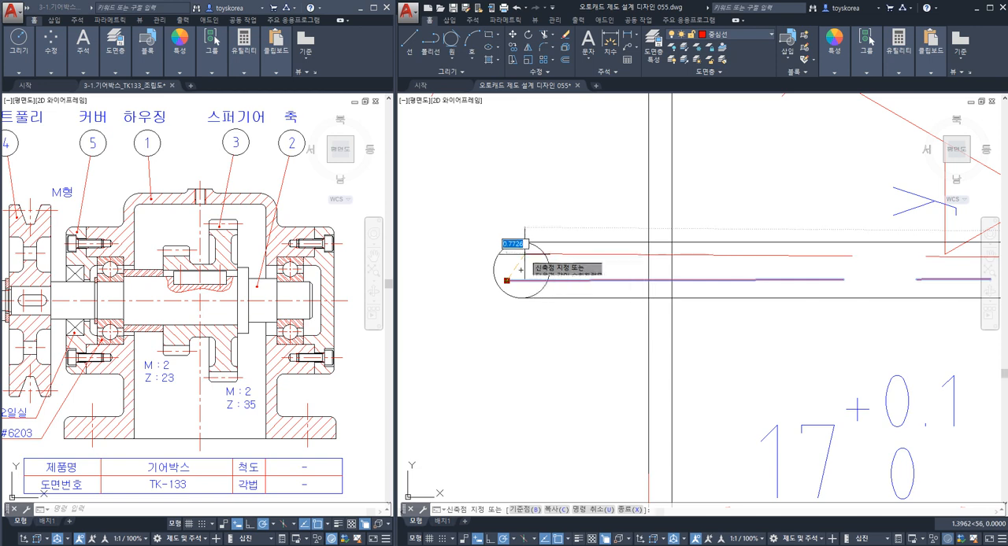
key("Escape")
left_click(536, 248)
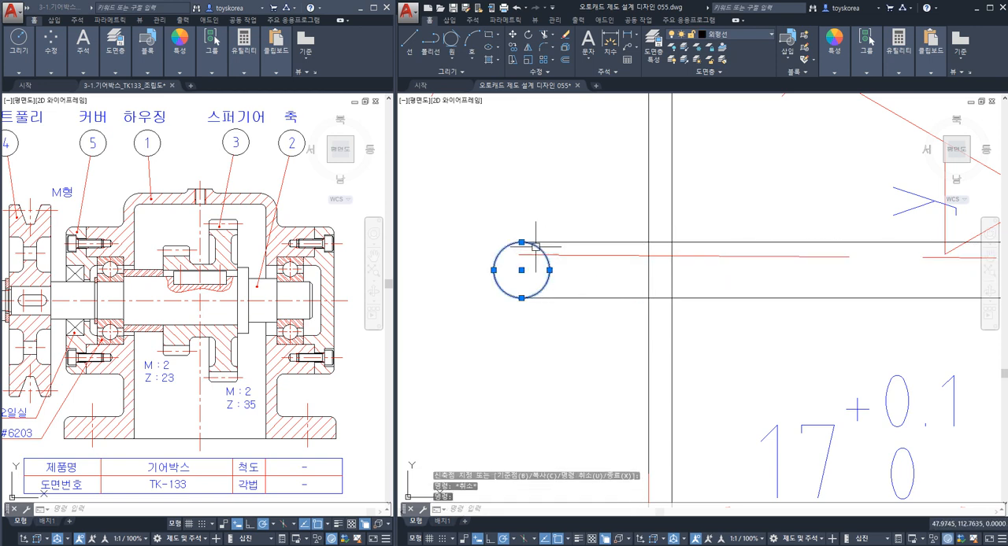
key("Escape")
Stretch the centre line's left end down into the lower left part of the small circle.
left_click(524, 256)
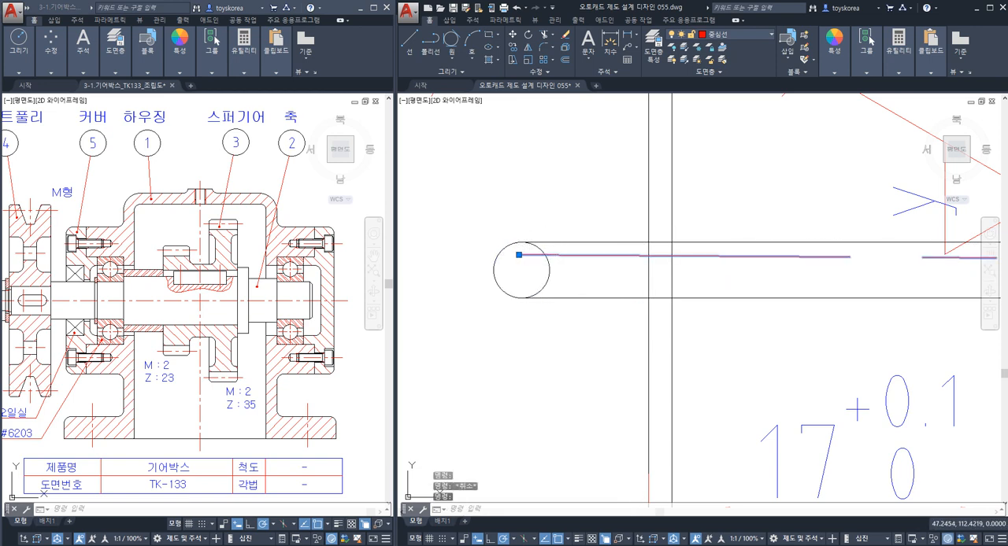
left_click(519, 255)
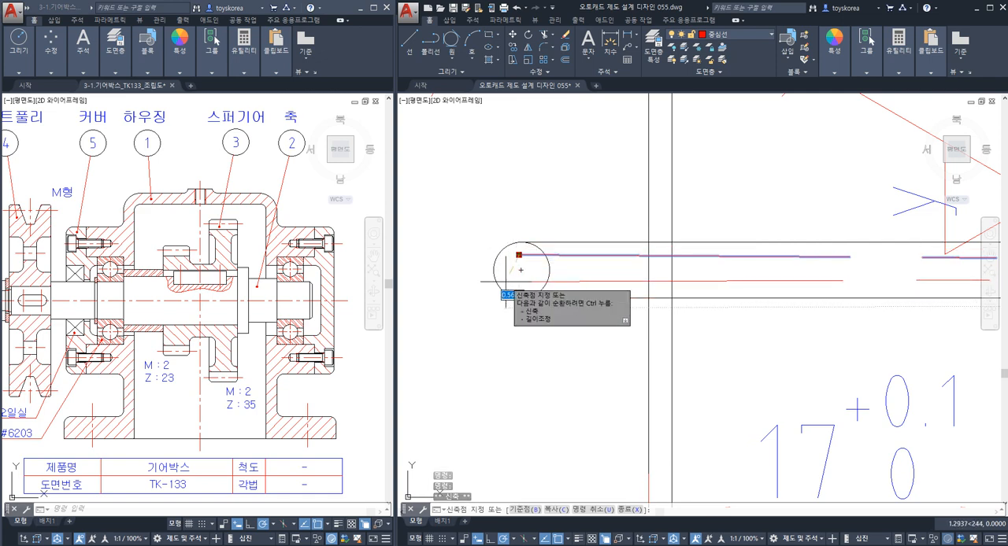
left_click(506, 281)
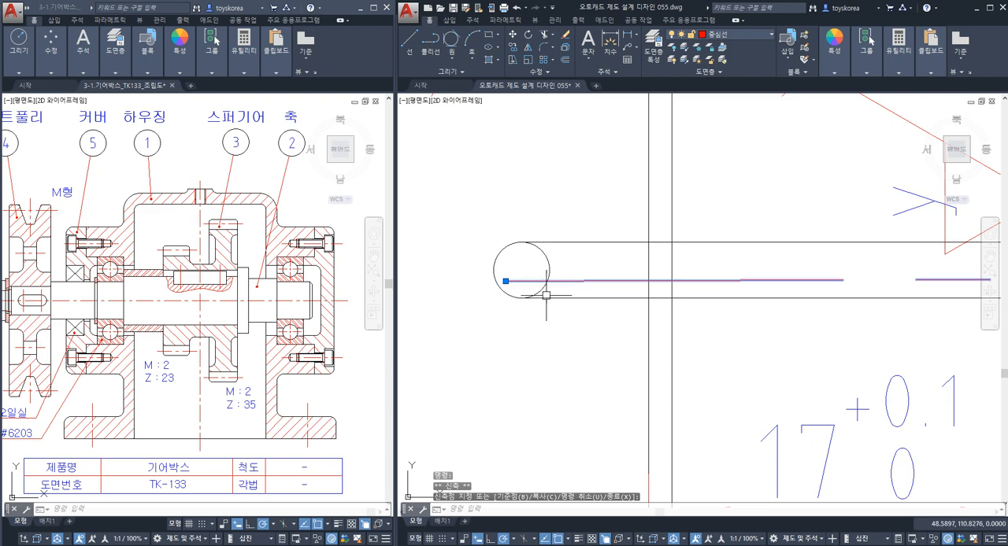
Undo the stretches that tilted the bore centre line inside the small circle.
key("Escape")
type("u")
key("Return")
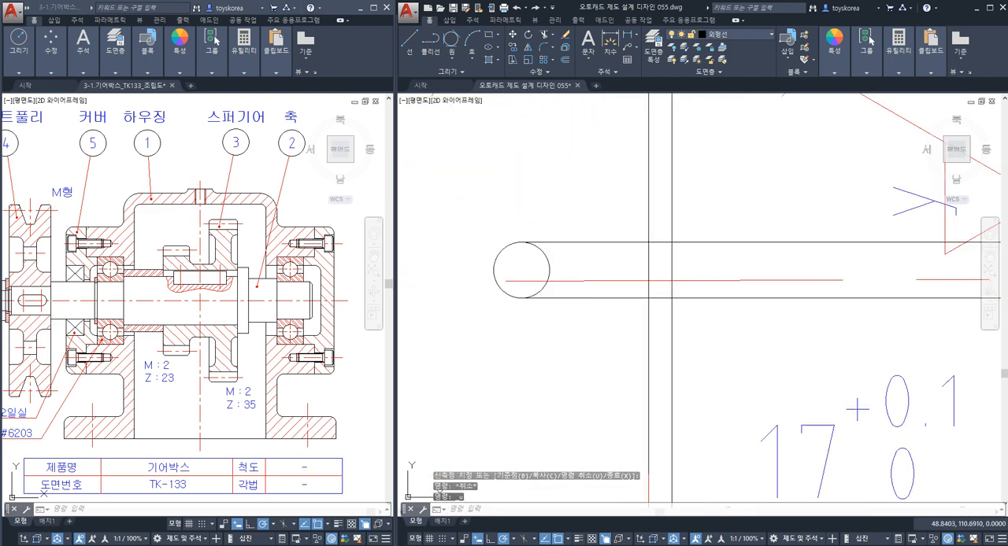
key("ctrl+z")
key("ctrl+z")
key("ctrl+z")
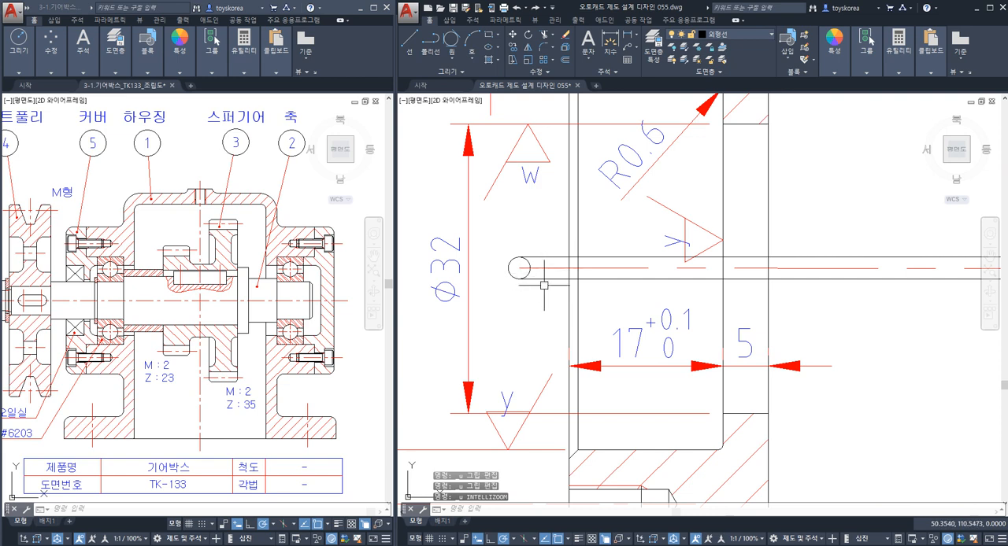
Undo the tolerance-zone illustration: the centre line extension, the trims, the construction lines and the small circle.
left_click(535, 268)
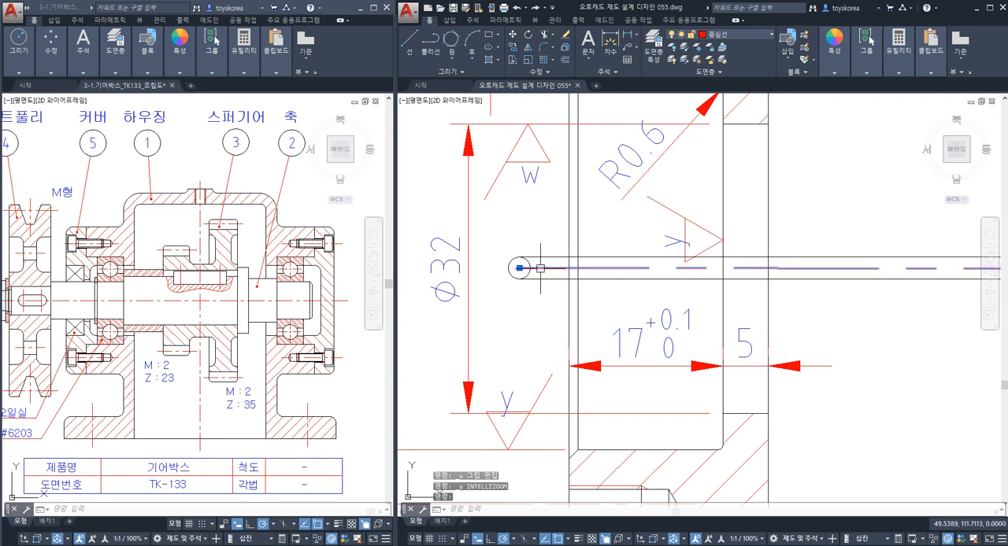
key("ctrl+z")
key("ctrl+z")
key("ctrl+z")
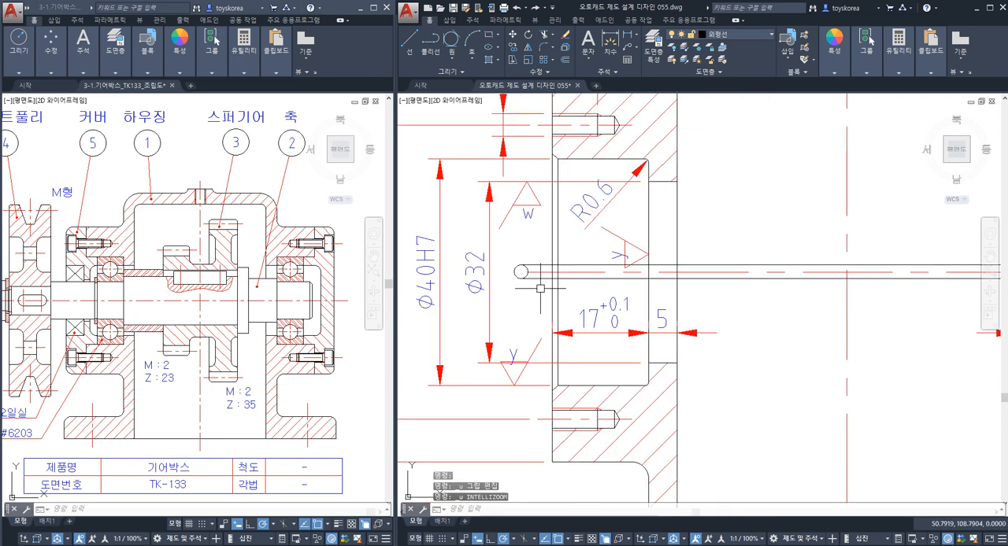
key("ctrl+z")
key("ctrl+z")
key("ctrl+z")
key("ctrl+z")
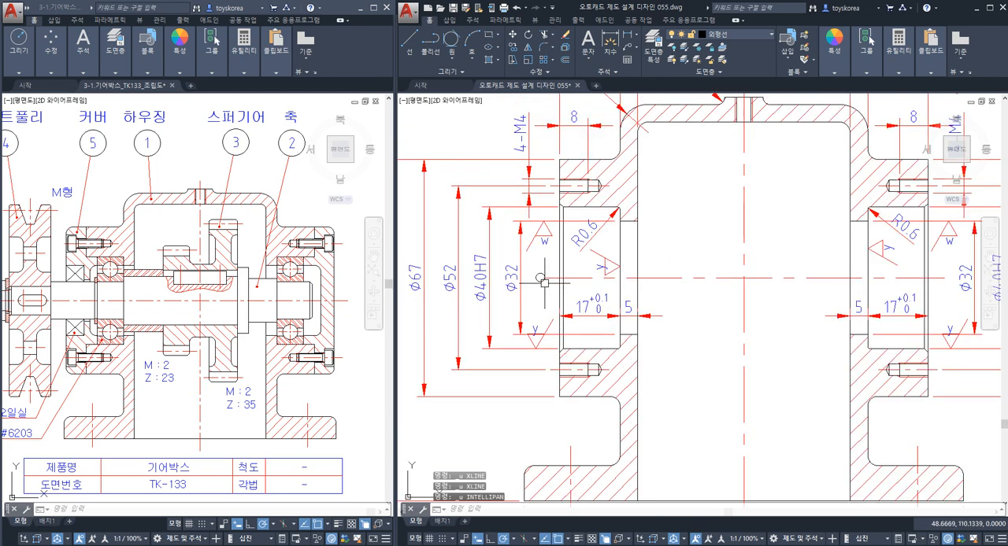
Add the diameter symbol before 0.015 in the parallelism frame attached to the Ø40H7 dimension.
scroll(543, 283, "down", 4)
scroll(719, 358, "up", 4)
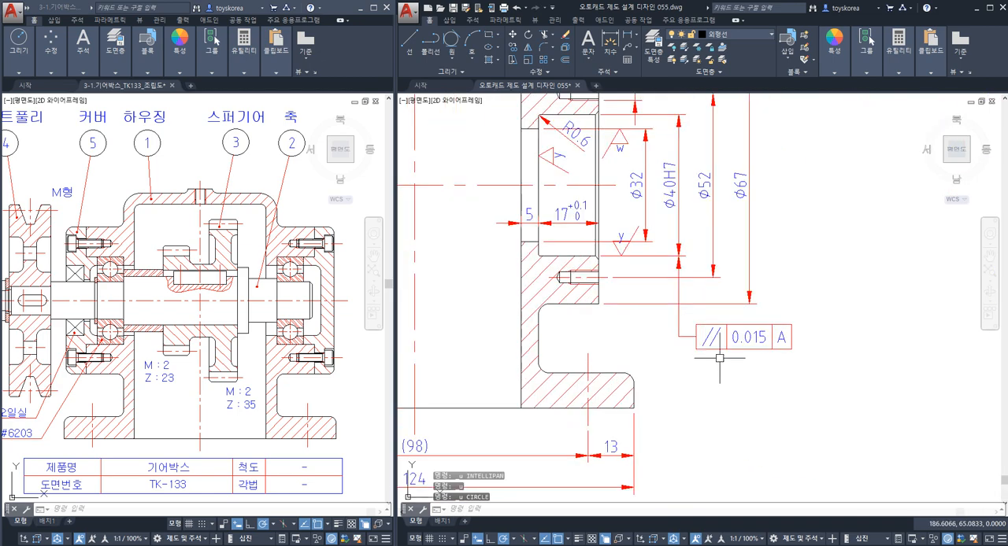
double_click(752, 337)
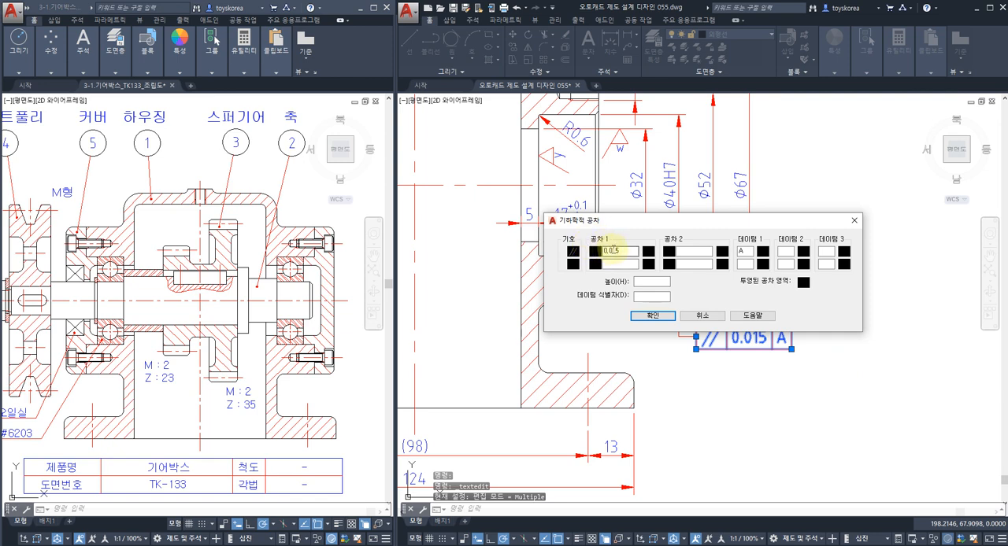
left_click(595, 253)
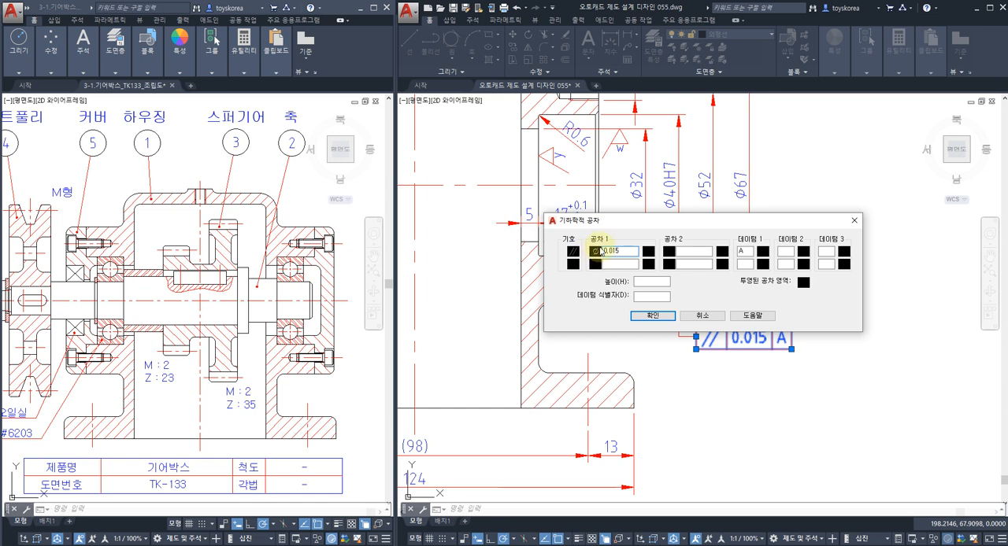
left_click(651, 316)
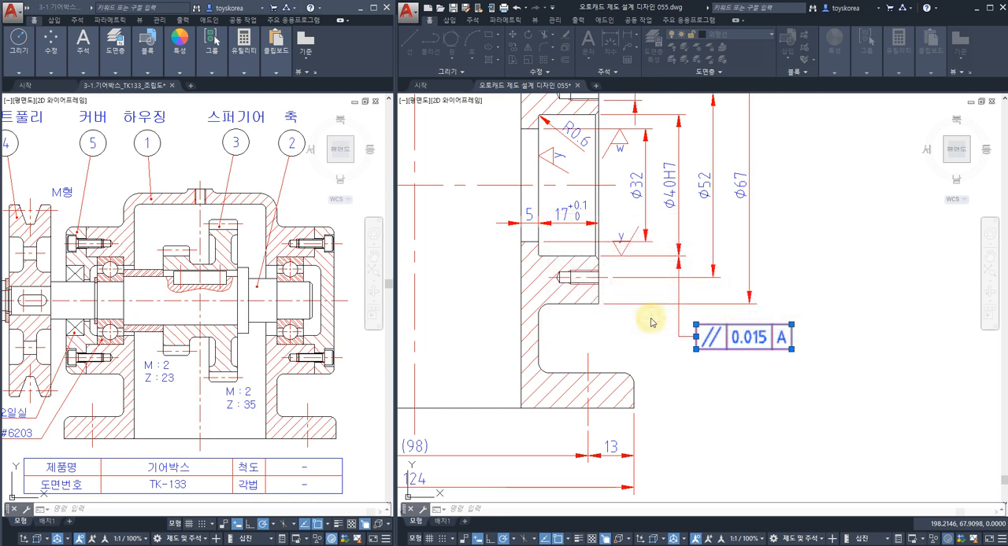
key("Escape")
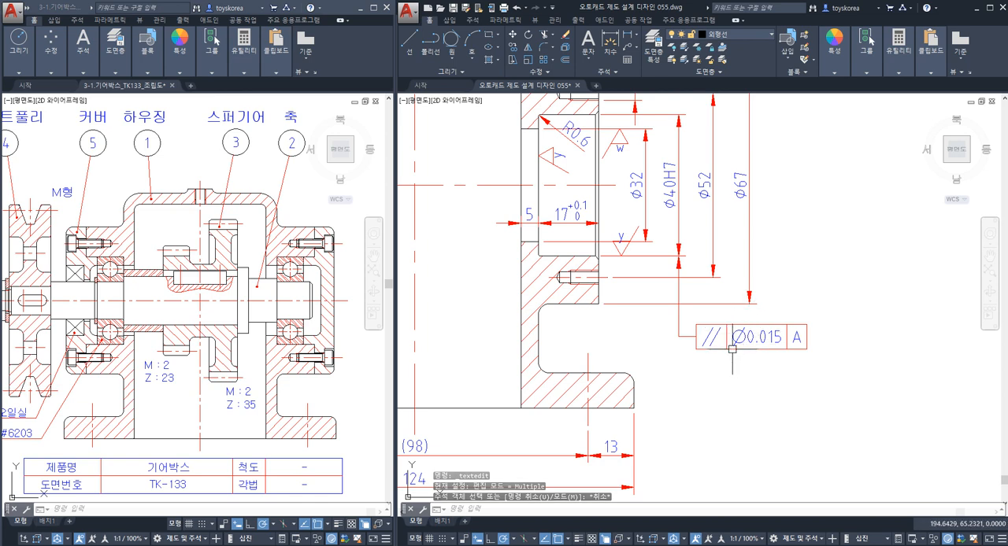
Highlight the housing's base line and the bore centre line in turn, and locate the datum A symbol at the base of the adjacent view.
scroll(732, 348, "down", 2)
left_click(574, 386)
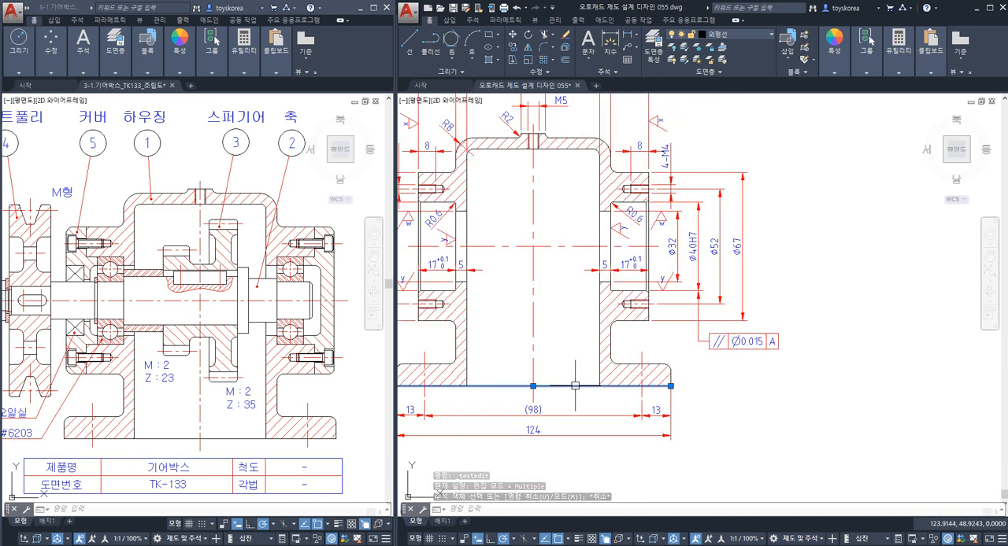
key("Escape")
left_click(555, 247)
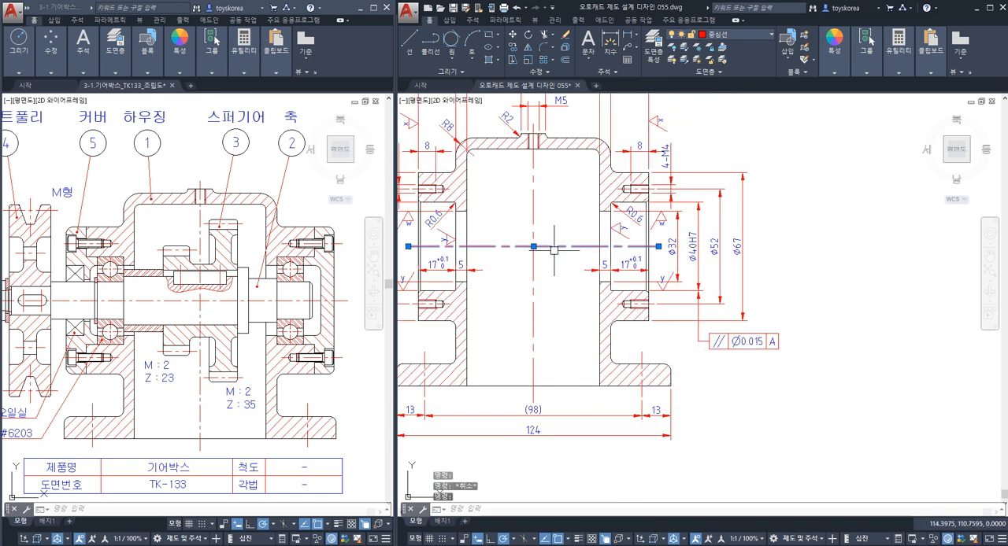
key("Escape")
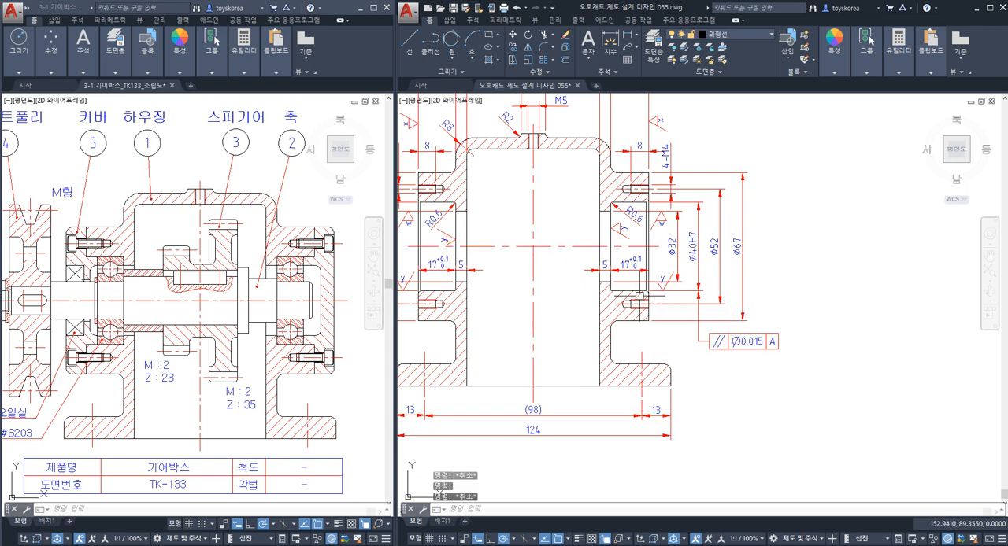
mouse_move(648, 315)
middle_mouse_down()
mouse_move(767, 328)
mouse_move(753, 326)
middle_mouse_up()
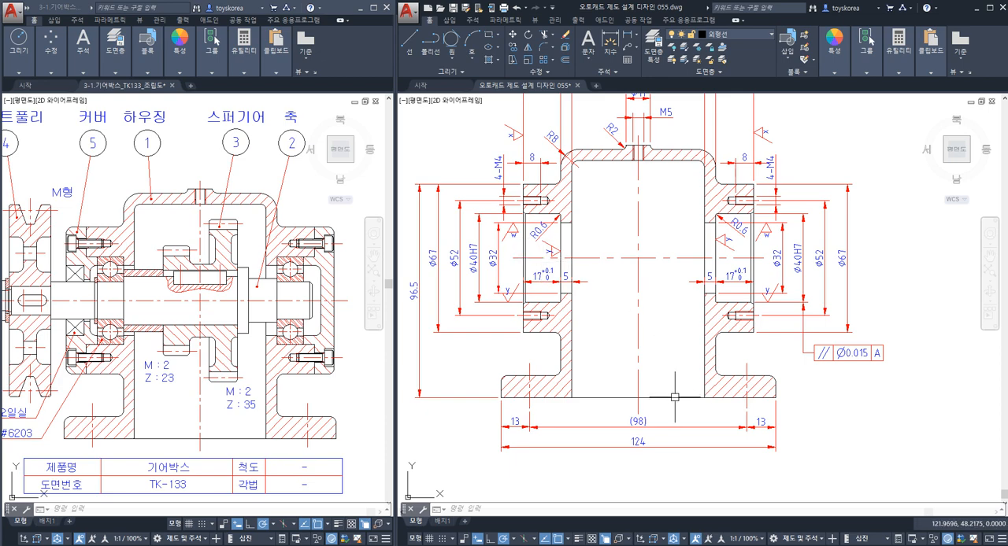
scroll(826, 403, "down", 1)
scroll(787, 355, "up", 3)
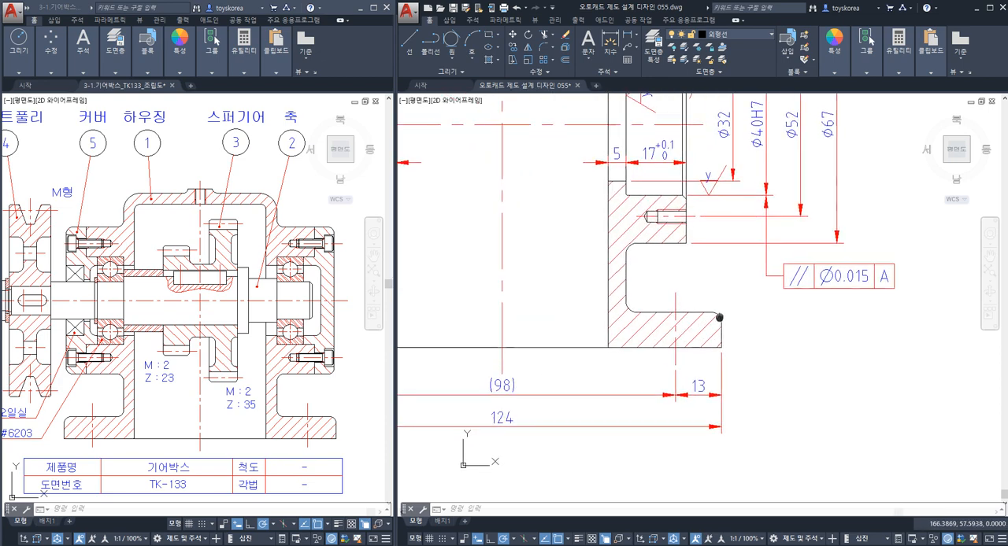
scroll(779, 347, "down", 4)
middle_click_drag(523, 348, 639, 338)
scroll(624, 338, "up", 5)
left_click(621, 365)
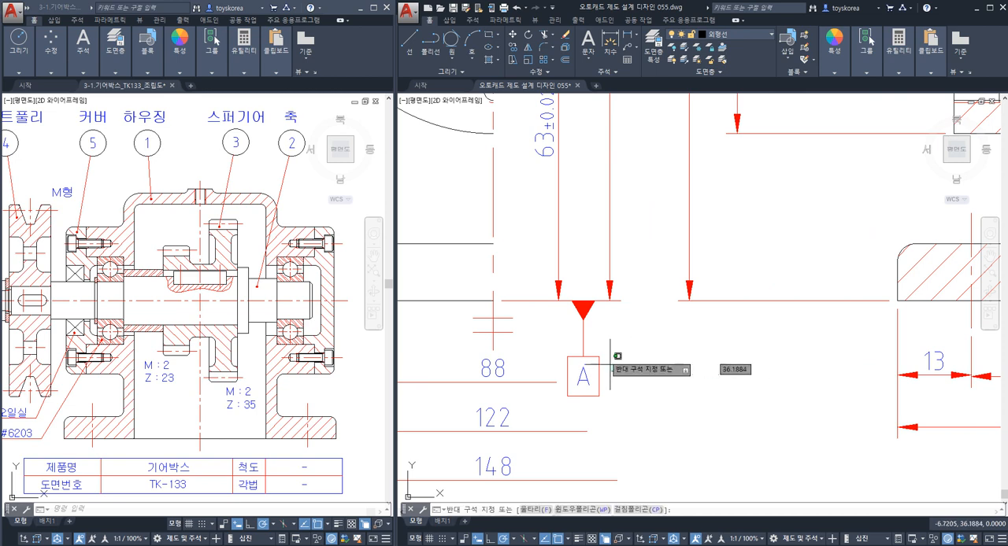
key("Escape")
left_click(595, 337)
left_click(564, 319)
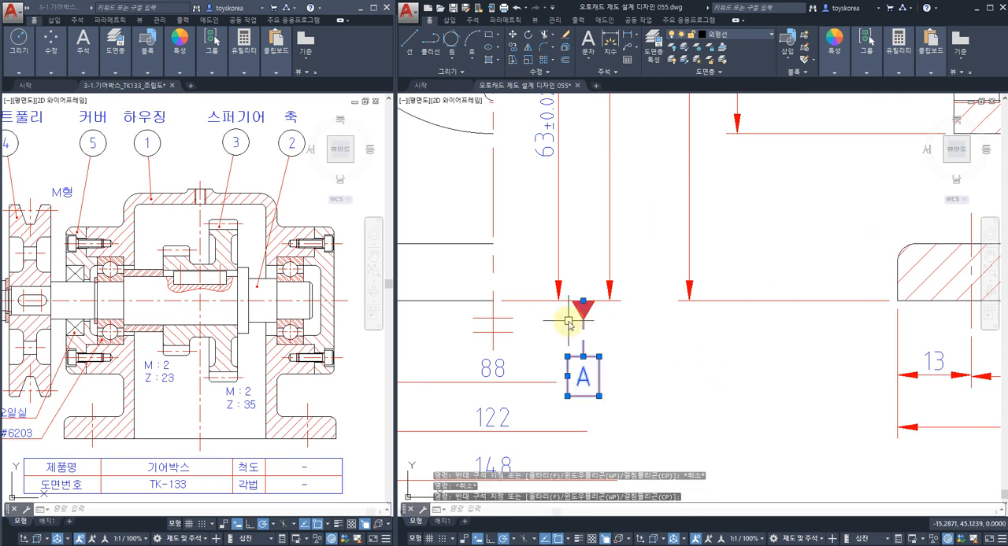
type("co")
key("space")
key("Escape")
key("Escape")
Copy datum A's filled triangle with its leader to the underside of the Ø0.015 parallelism frame.
left_click(590, 324)
left_click(570, 315)
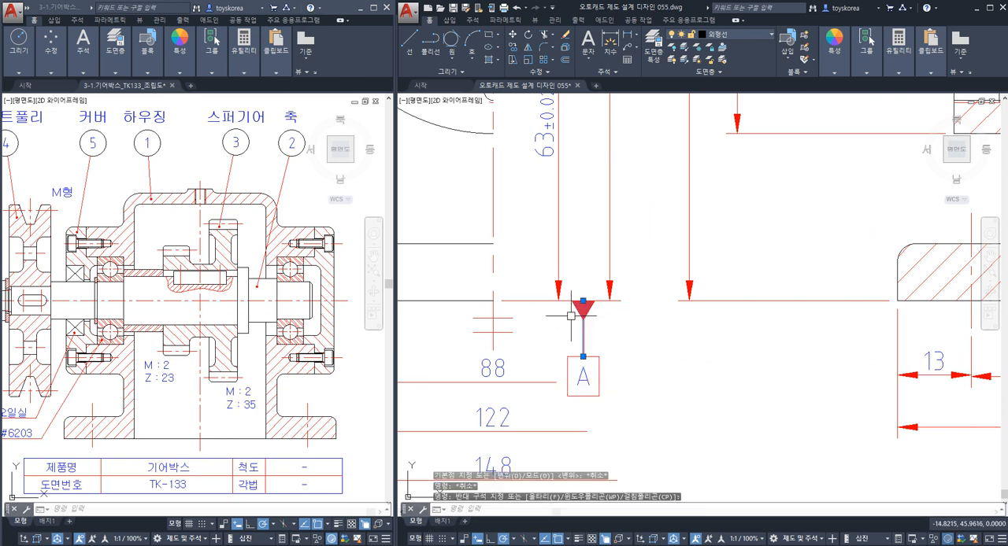
type("co")
key("space")
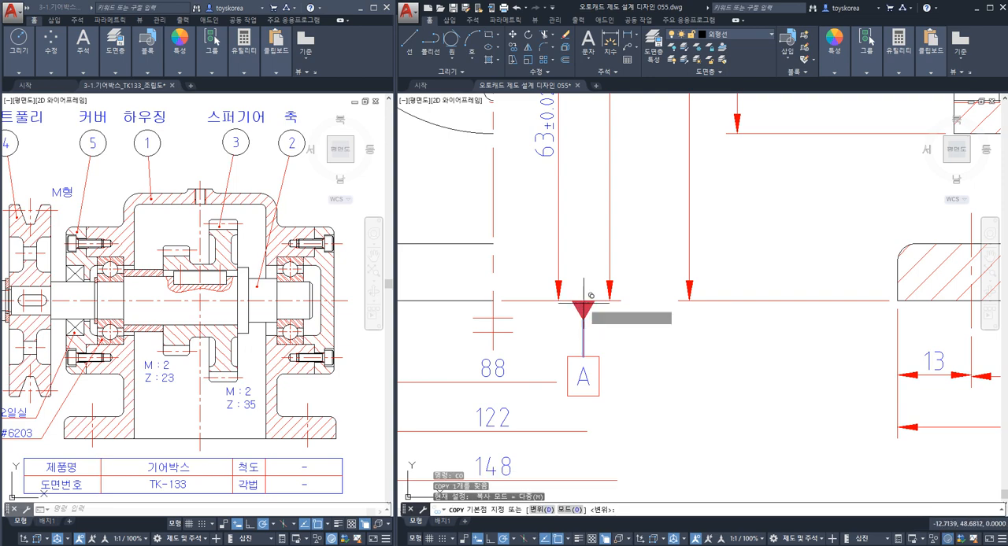
scroll(583, 307, "down", 5)
middle_click_drag(937, 313, 663, 333)
middle_click_drag(733, 339, 673, 361)
scroll(733, 325, "up", 2)
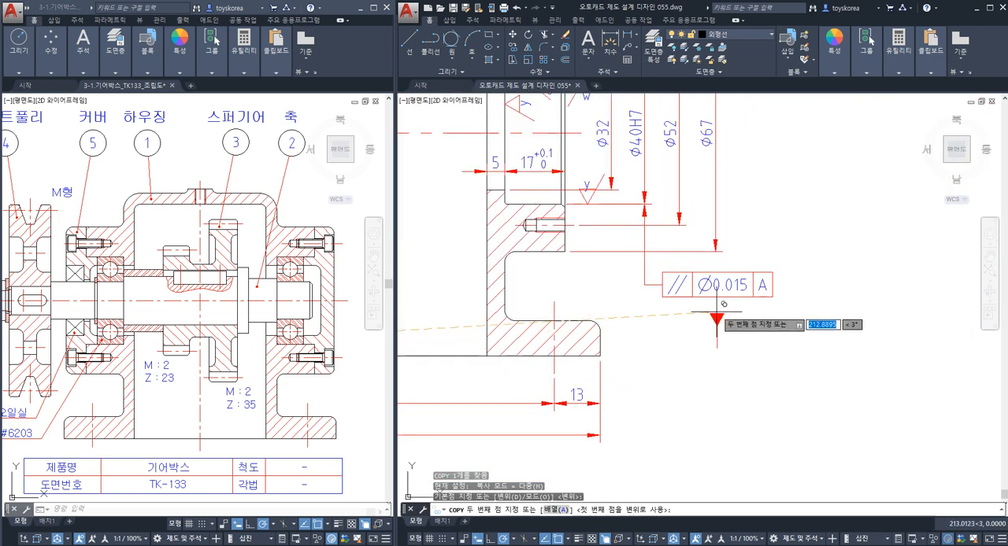
left_click(718, 299)
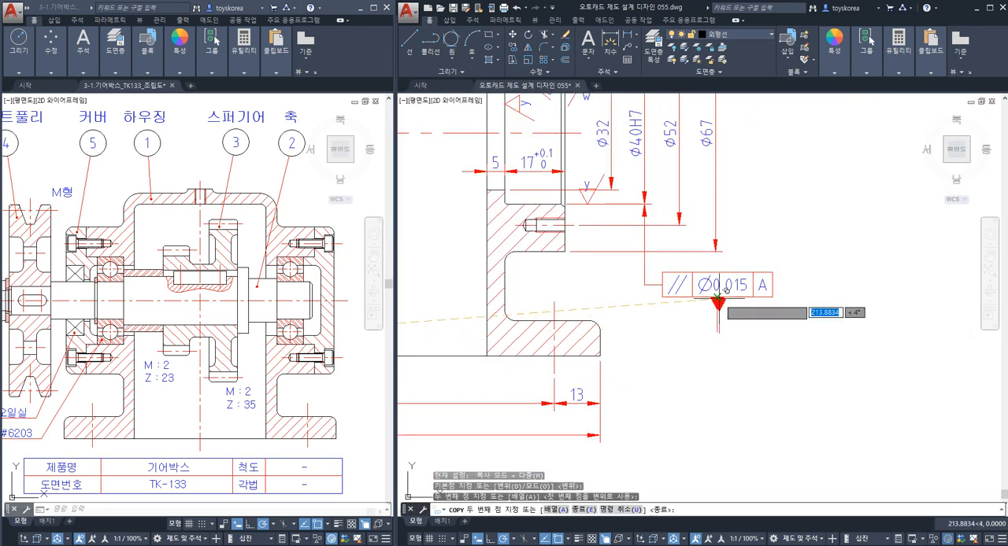
key("Escape")
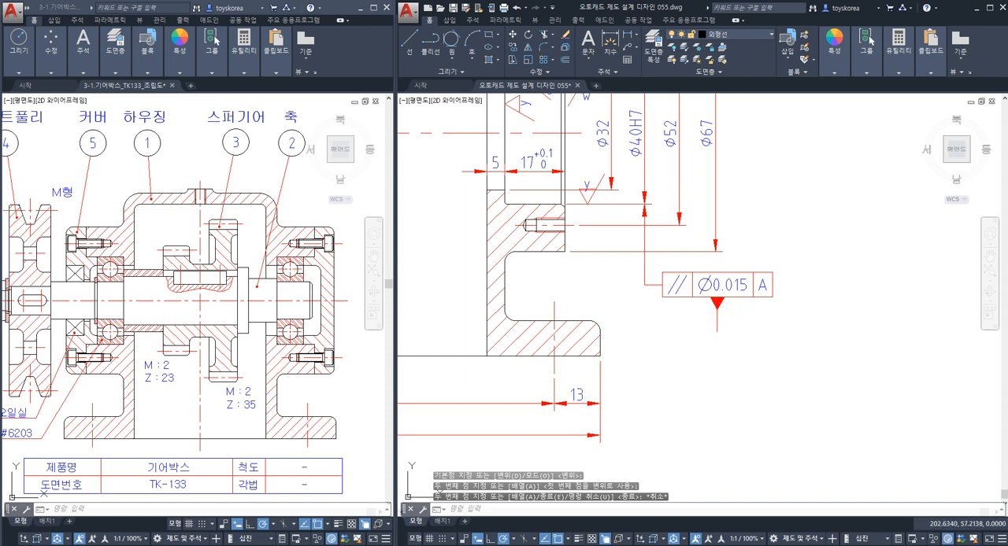
Create a tolerance frame holding only datum B and move it onto the lower end of the copied datum leader.
type("tol")
key("Return")
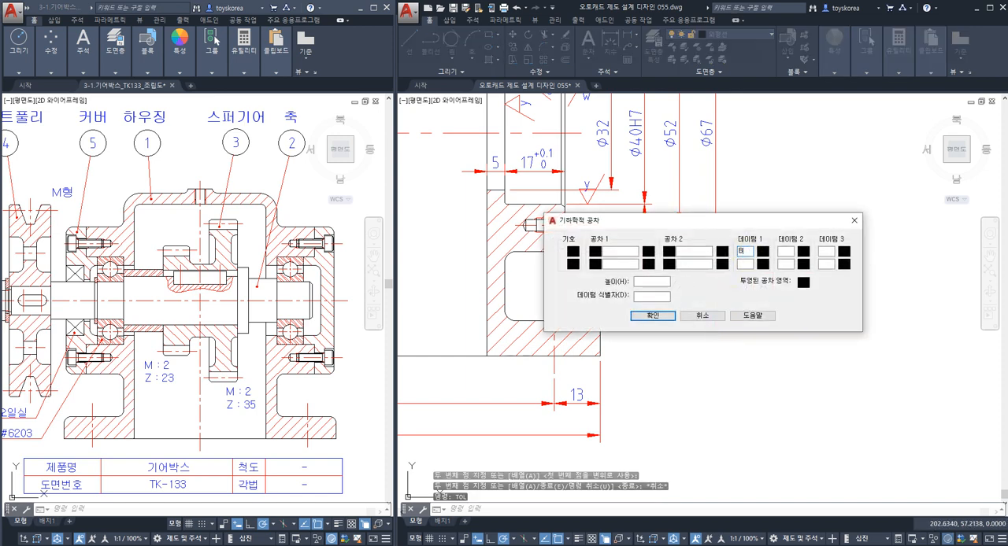
left_click(667, 317)
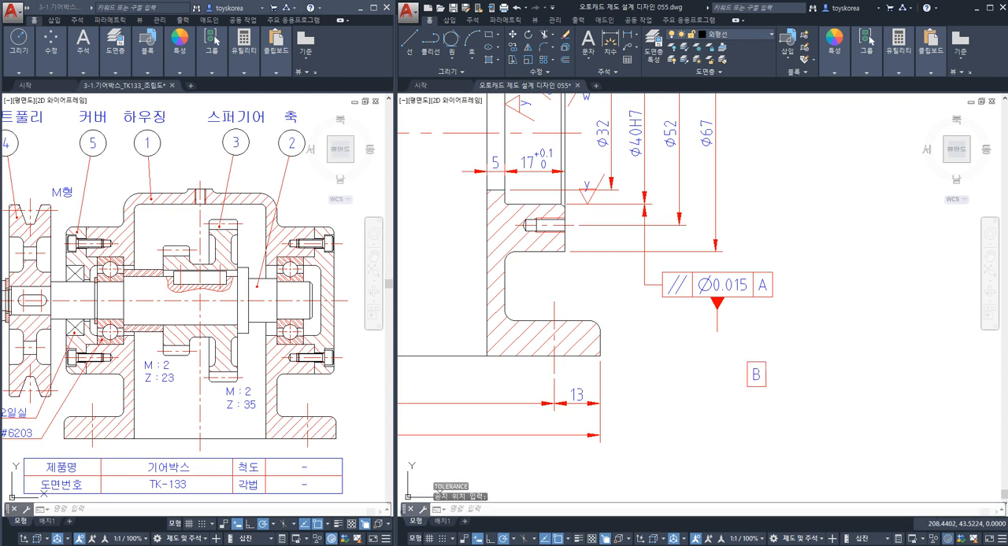
key("Return")
left_click(772, 403)
left_click(743, 367)
key("Return")
left_click(756, 362)
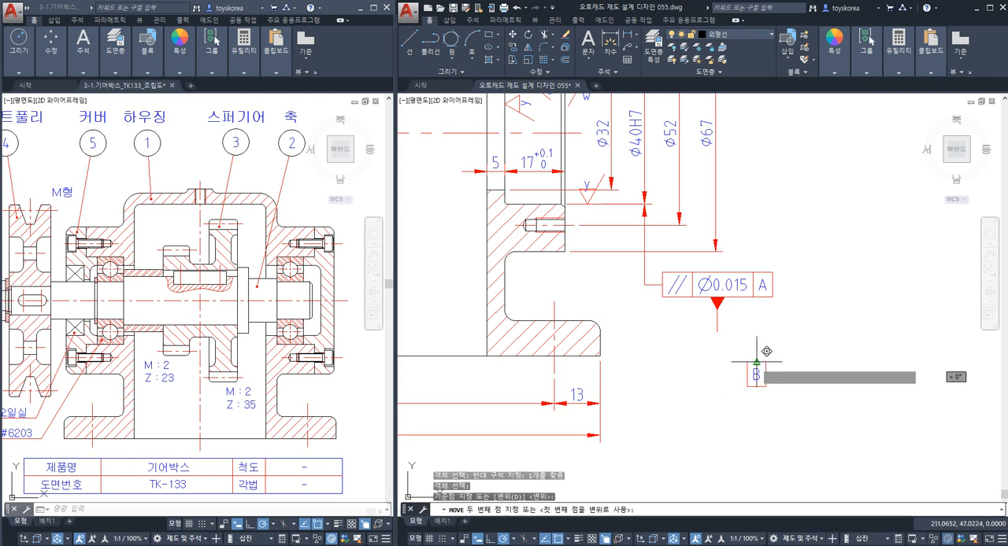
left_click(716, 330)
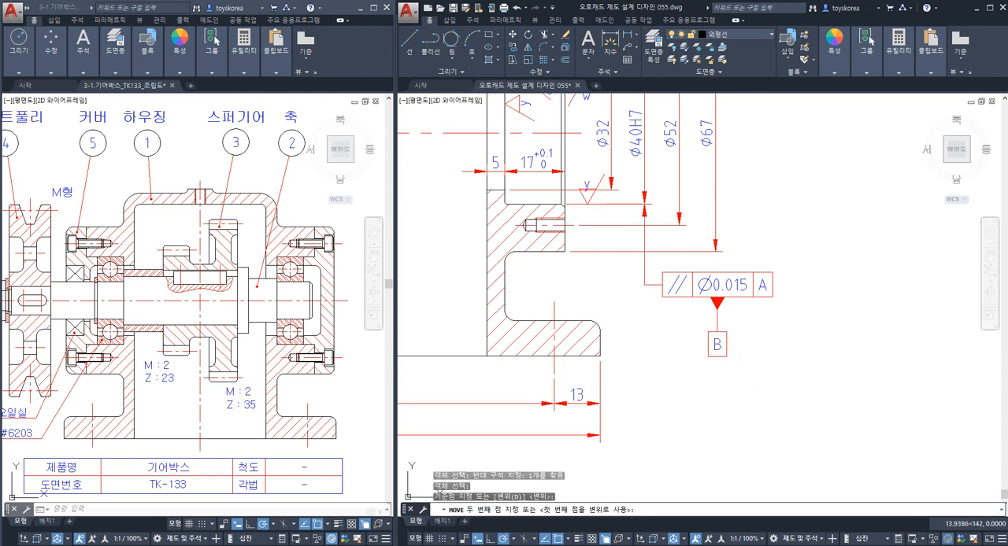
key("Escape")
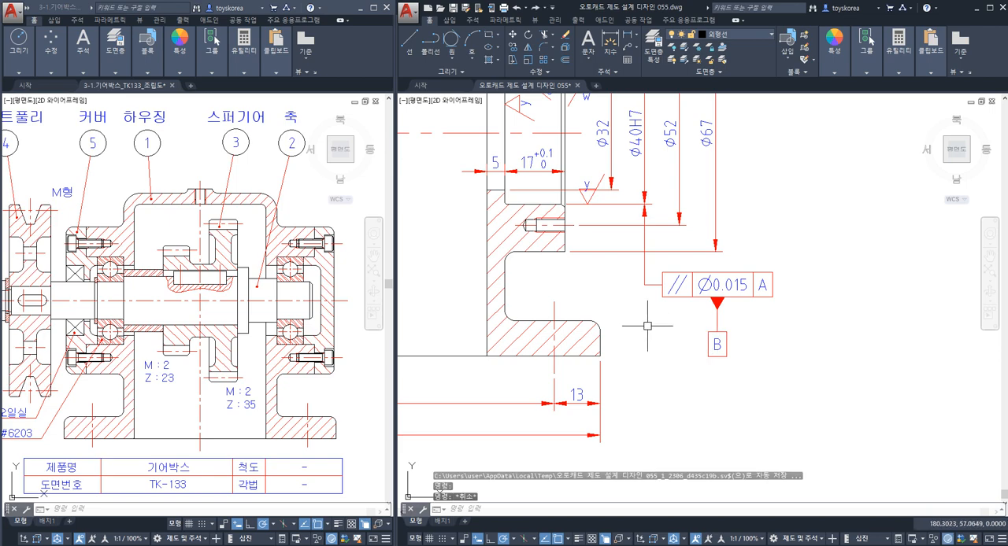
scroll(647, 325, "up", 2)
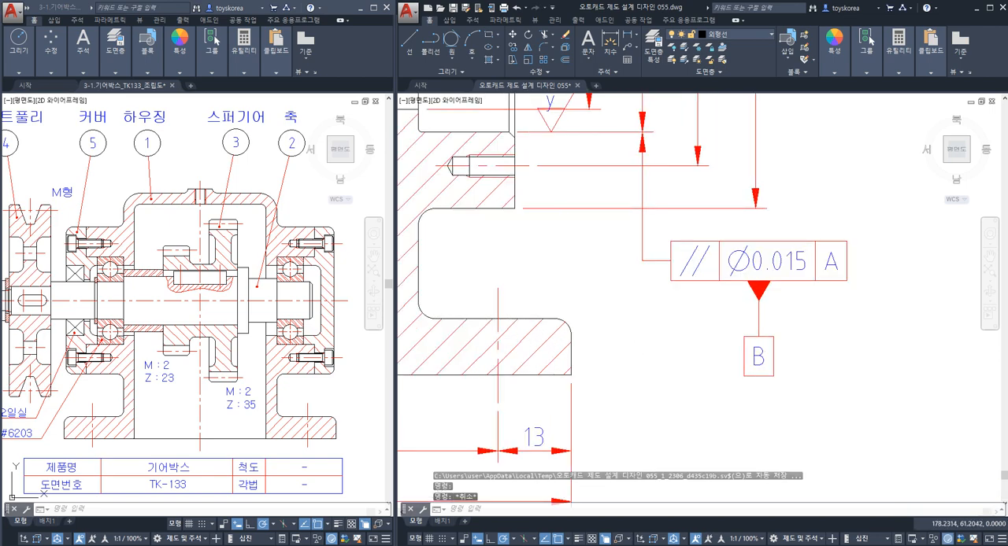
scroll(636, 300, "down", 2)
middle_click_drag(657, 313, 737, 344)
middle_click_drag(660, 247, 679, 315)
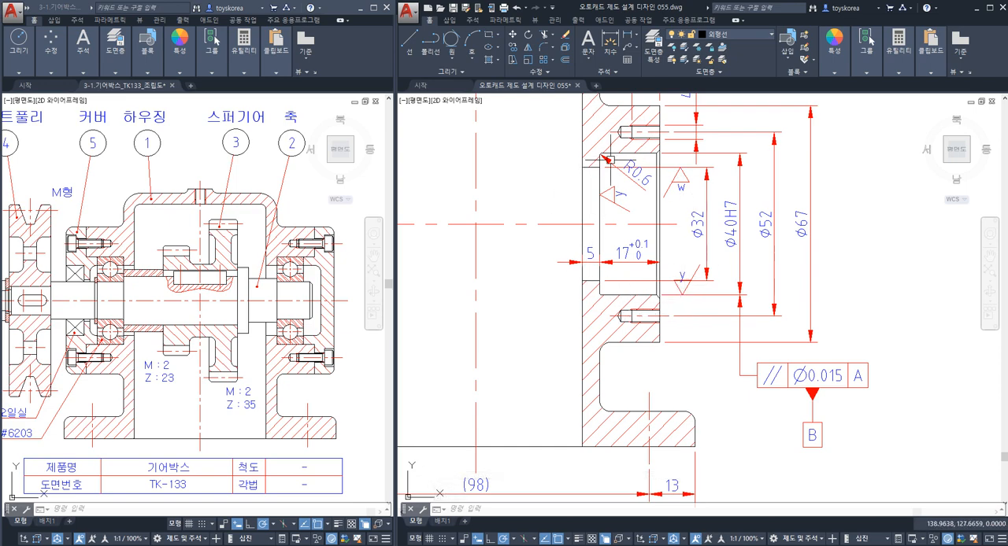
Highlight the Ø40H7 dimension on the left bearing bore of the housing section.
scroll(631, 192, "down", 5)
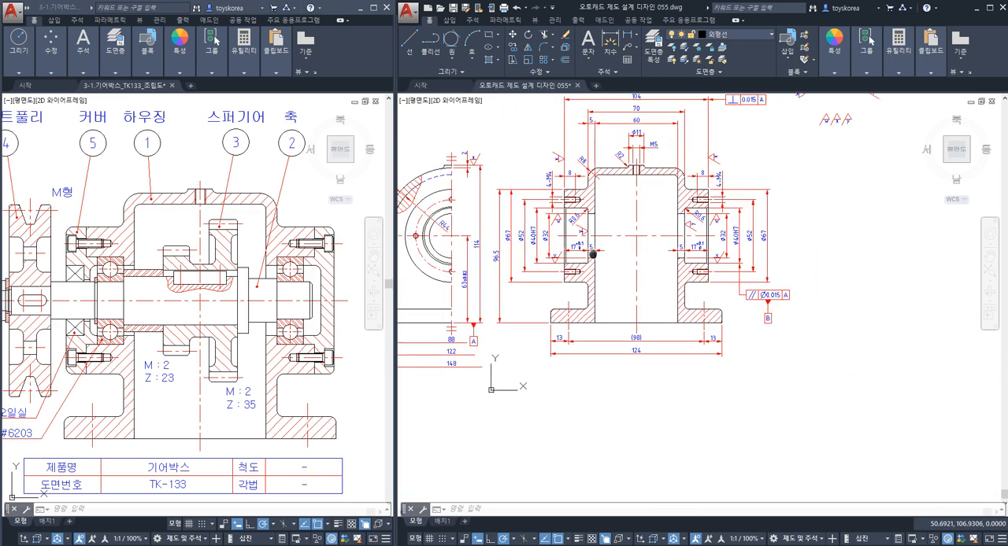
scroll(573, 231, "up", 3)
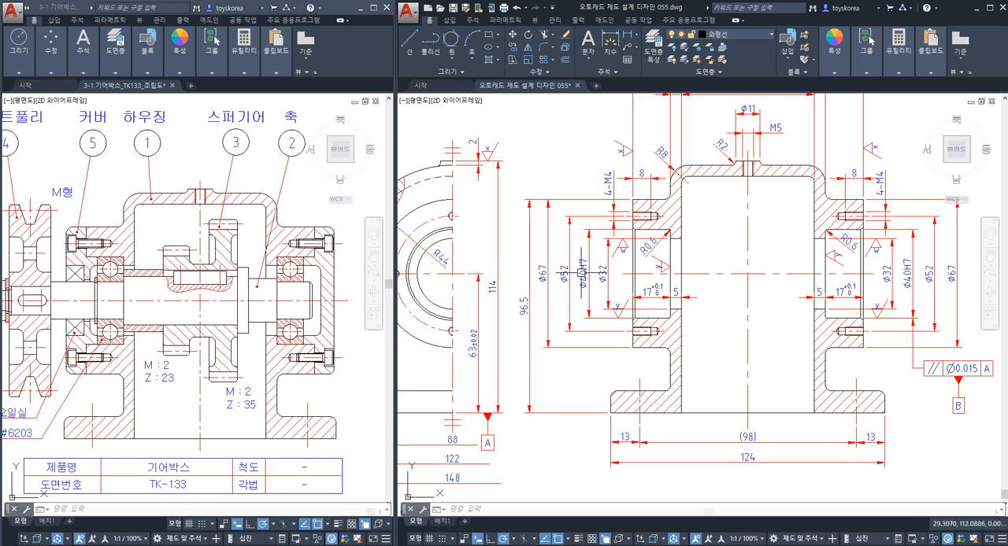
left_click(583, 262)
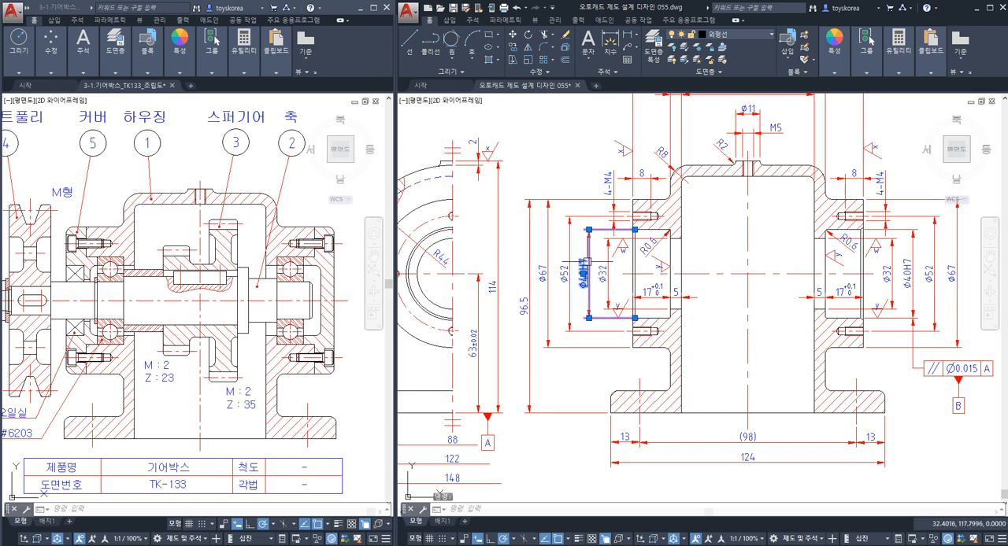
key("Escape")
key("Escape")
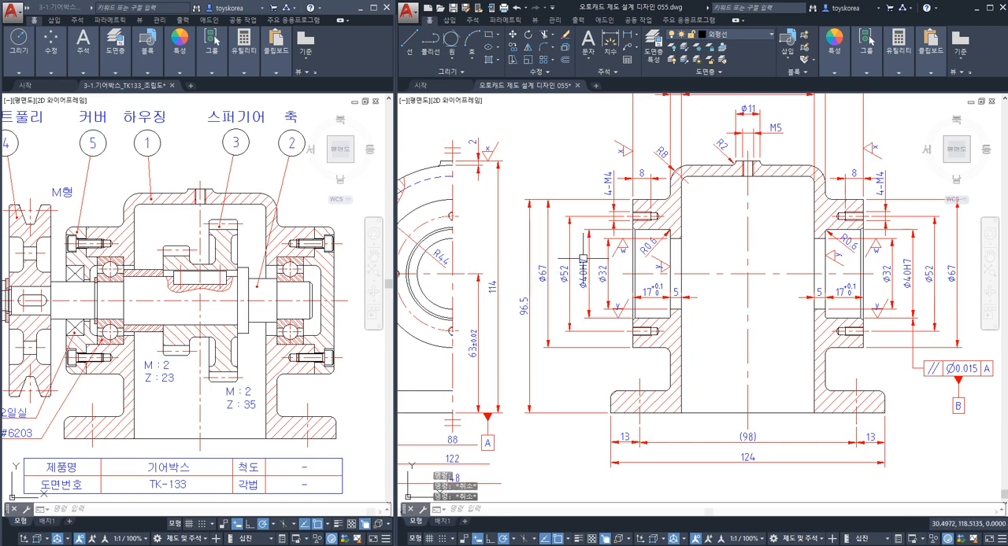
Draw a quick leader from the upper end of the left Ø40H7 dimension straight up, with a short bend to the left and no text.
type("le")
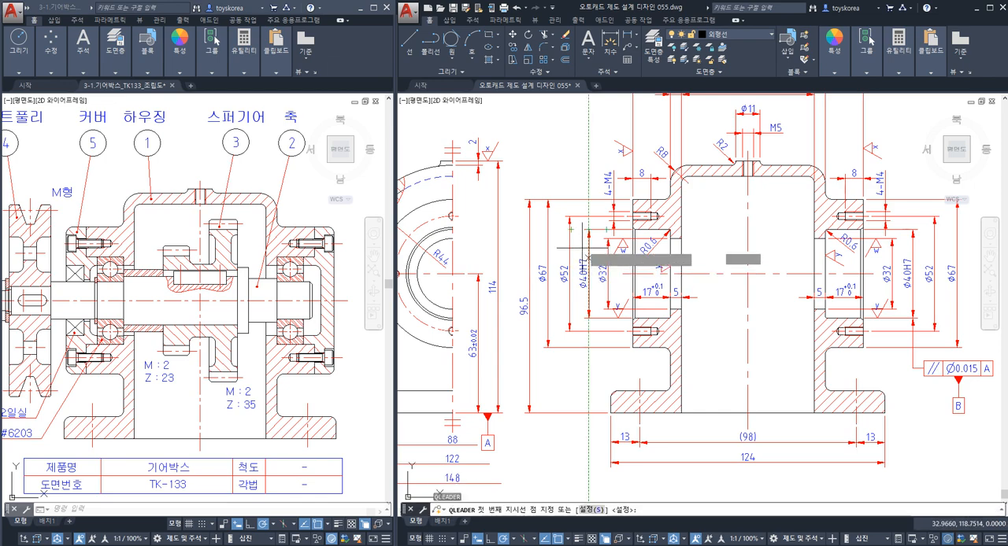
key("Return")
scroll(590, 228, "up", 4)
left_click(590, 231)
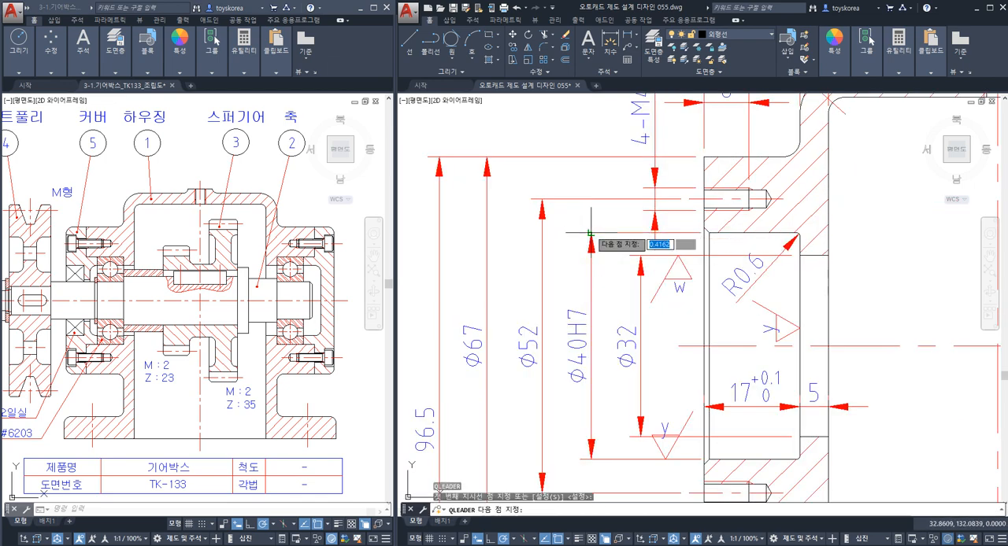
scroll(589, 229, "down", 4)
middle_click_drag(572, 162, 573, 234)
scroll(587, 235, "up", 4)
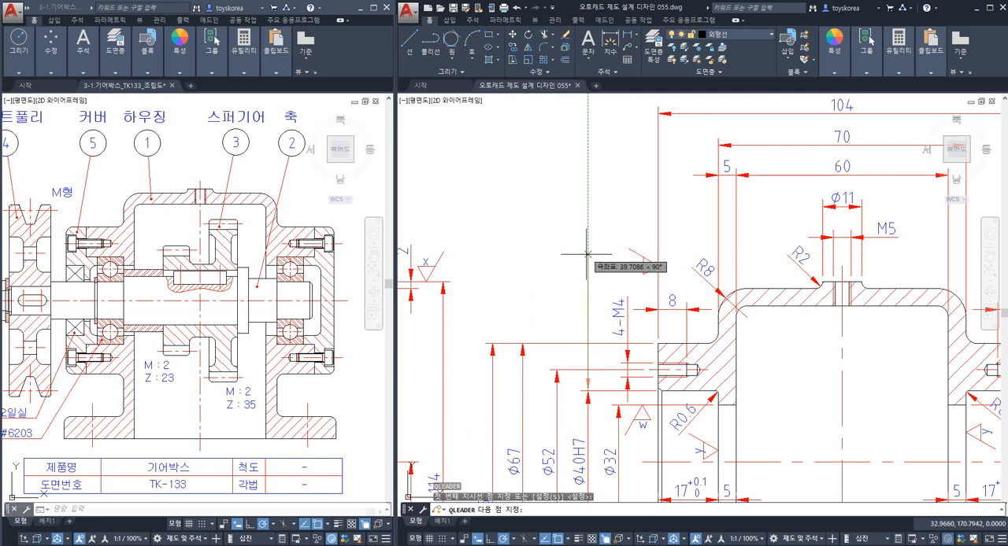
left_click(586, 192)
left_click(567, 193)
key("Escape")
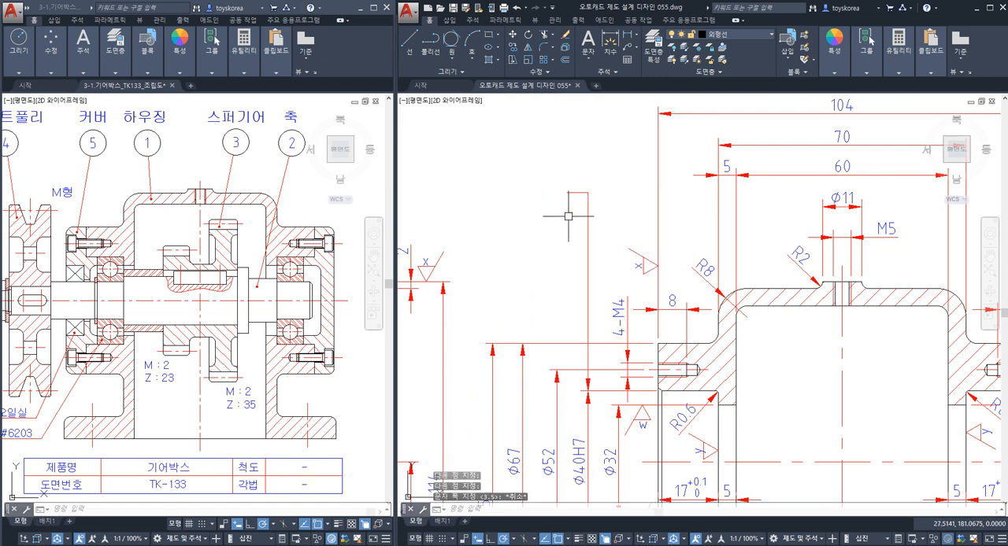
middle_click_drag(537, 270, 581, 267)
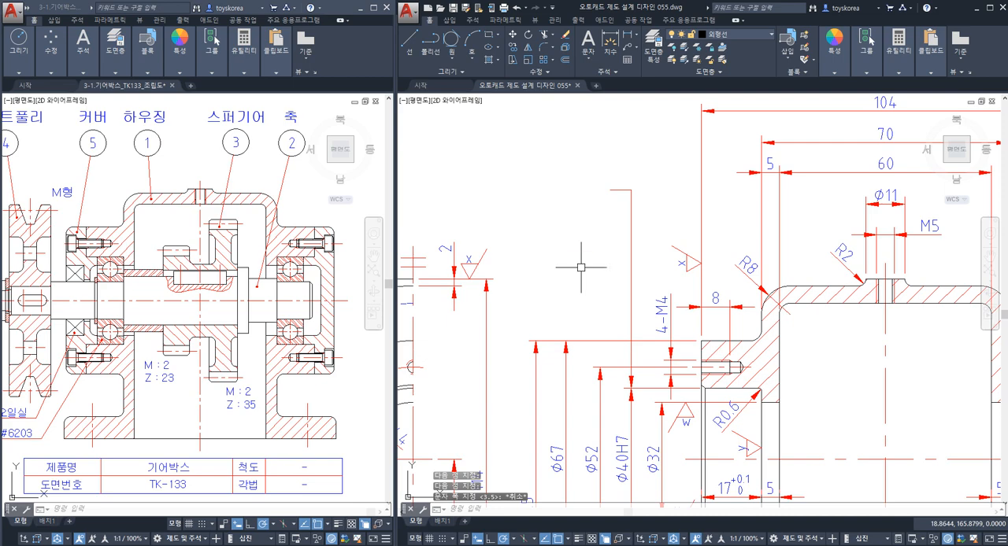
type("tol")
key("Return")
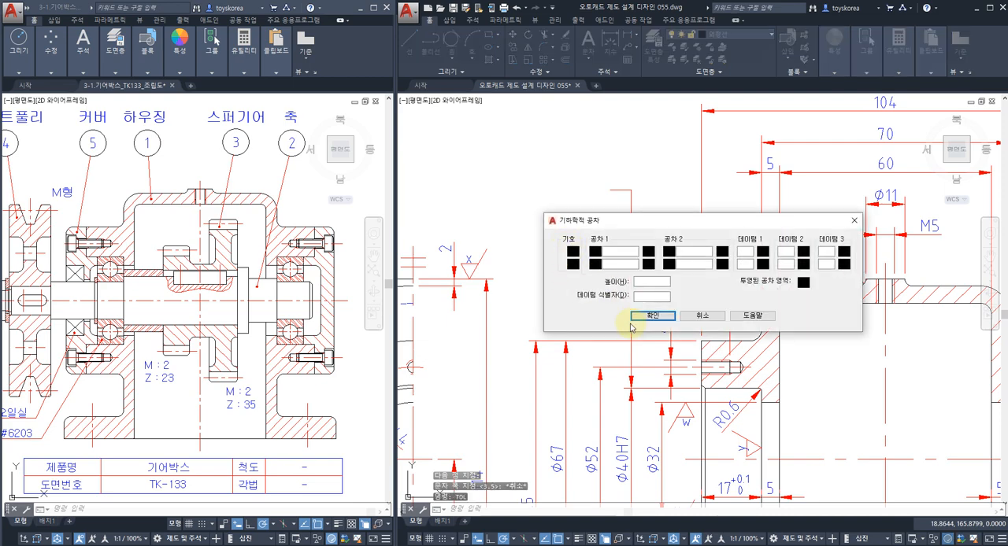
left_click(701, 315)
scroll(682, 205, "down", 3)
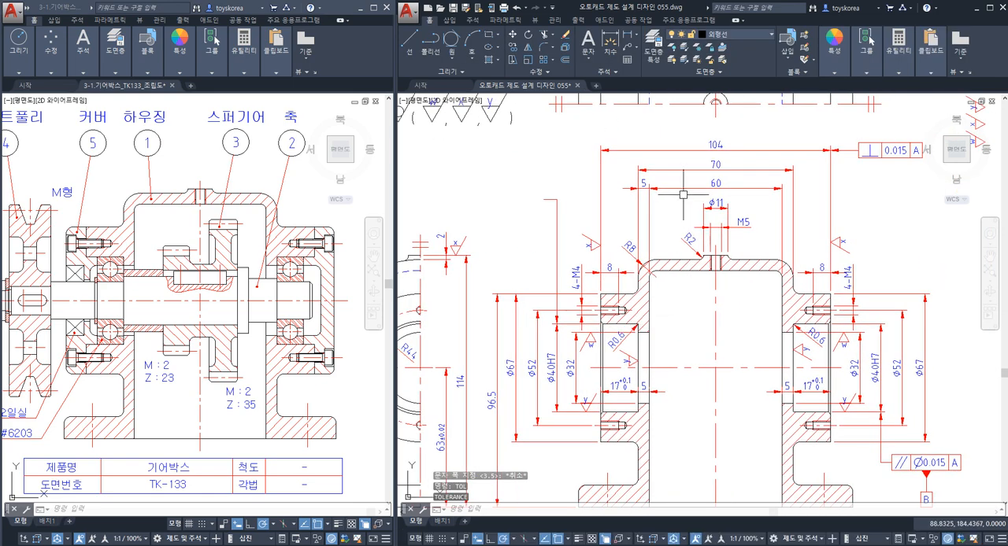
middle_click_drag(714, 156, 684, 129)
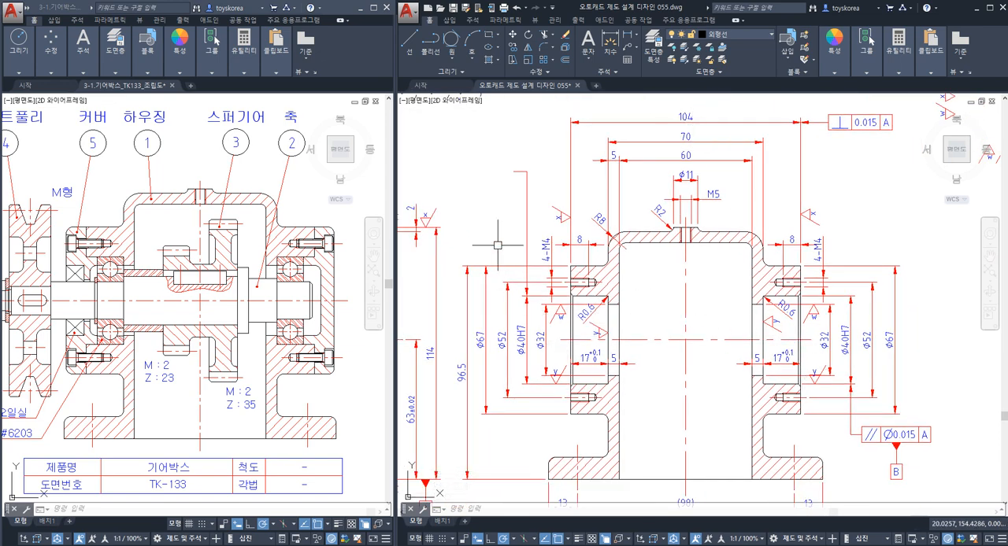
Create a concentricity tolerance frame with Ø0.015 and datum B in the empty space beside the new leader.
middle_click_drag(505, 240, 605, 332)
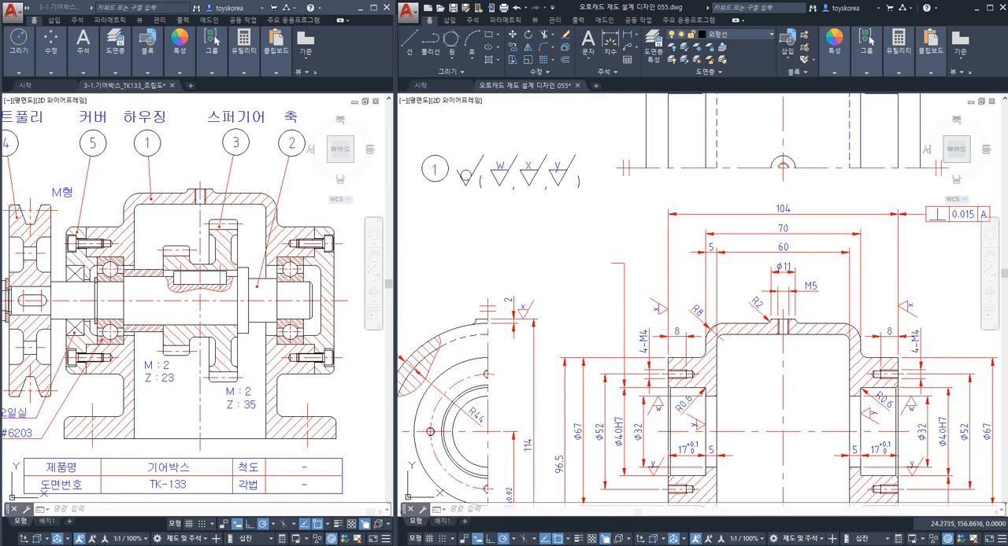
type("TOL")
key("Return")
left_click(573, 253)
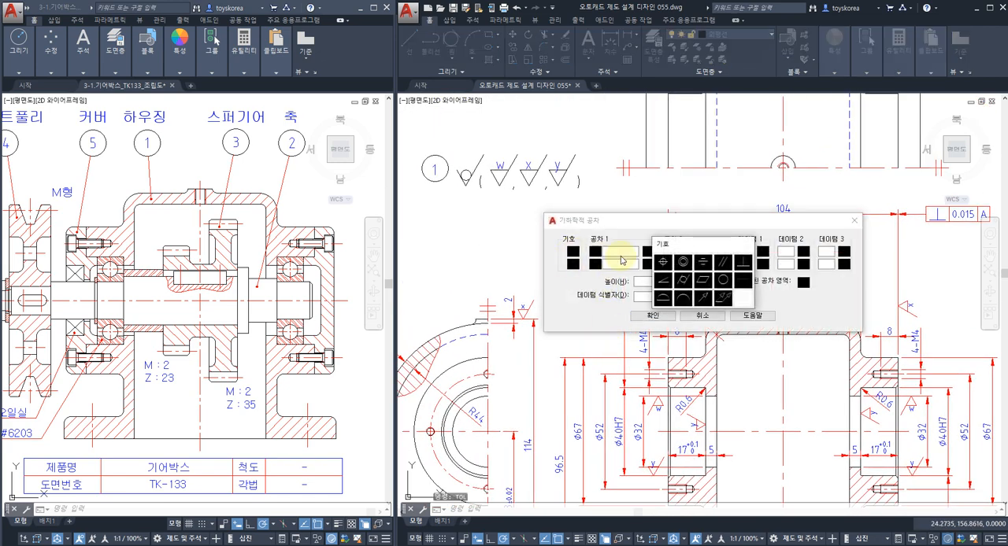
left_click(682, 263)
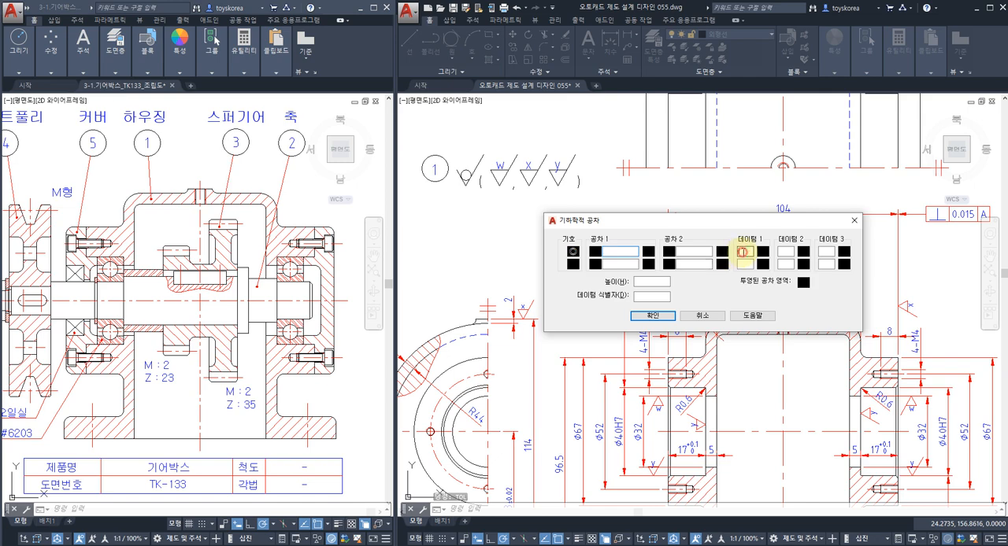
type("A")
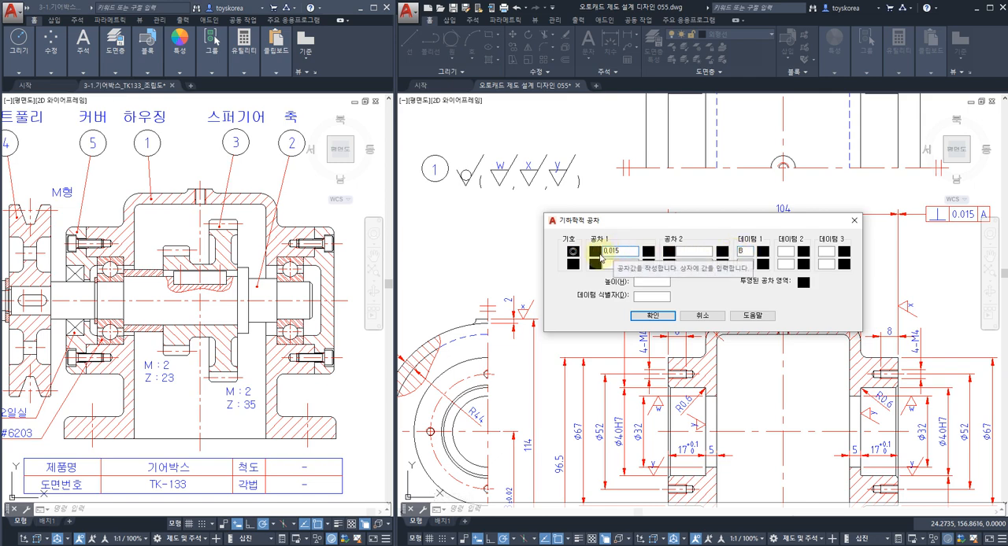
left_click(641, 315)
Move the concentricity frame so its right edge meets the end of the left Ø40H7 leader.
type("M")
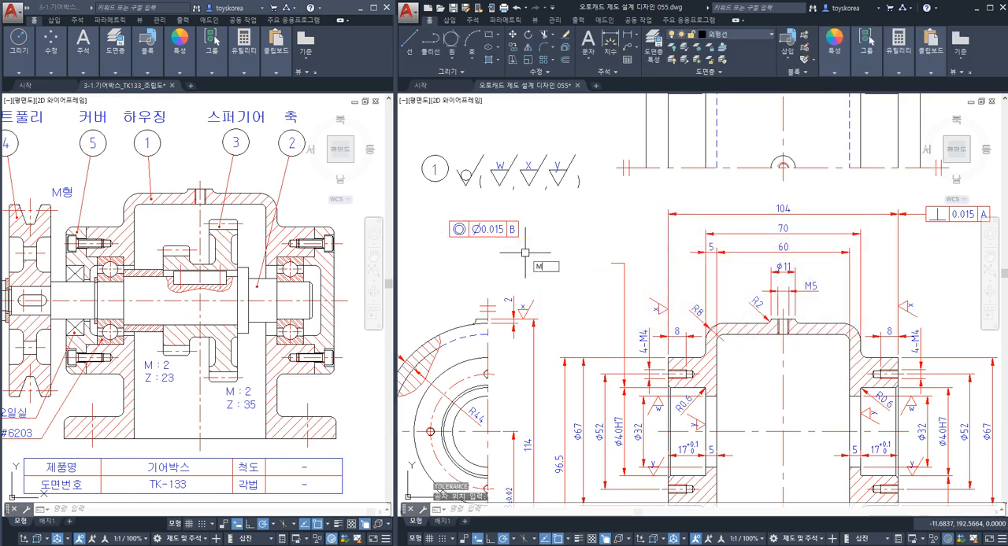
key("space")
left_click(525, 252)
left_click(484, 224)
key("space")
left_click(540, 234)
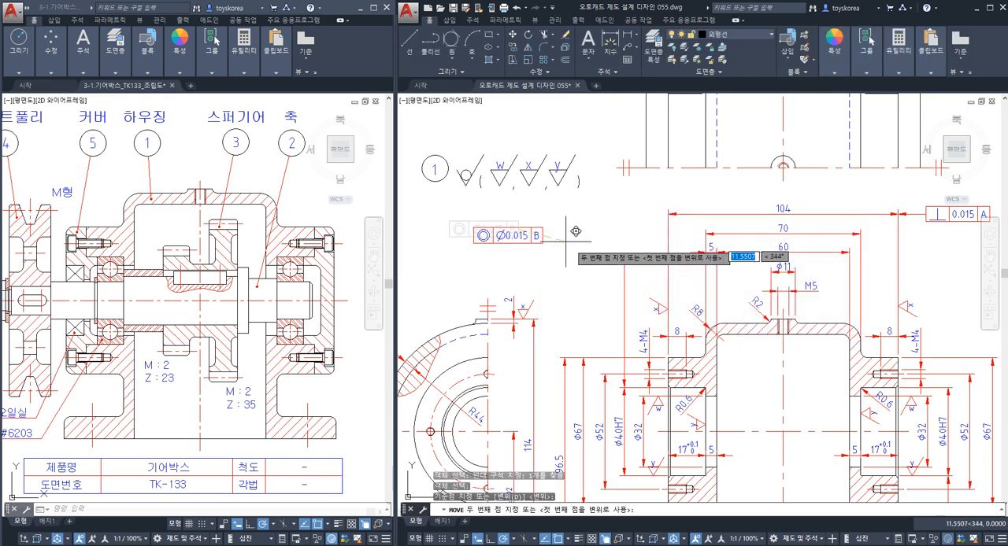
left_click(608, 262)
key("Escape")
scroll(608, 277, "up", 2)
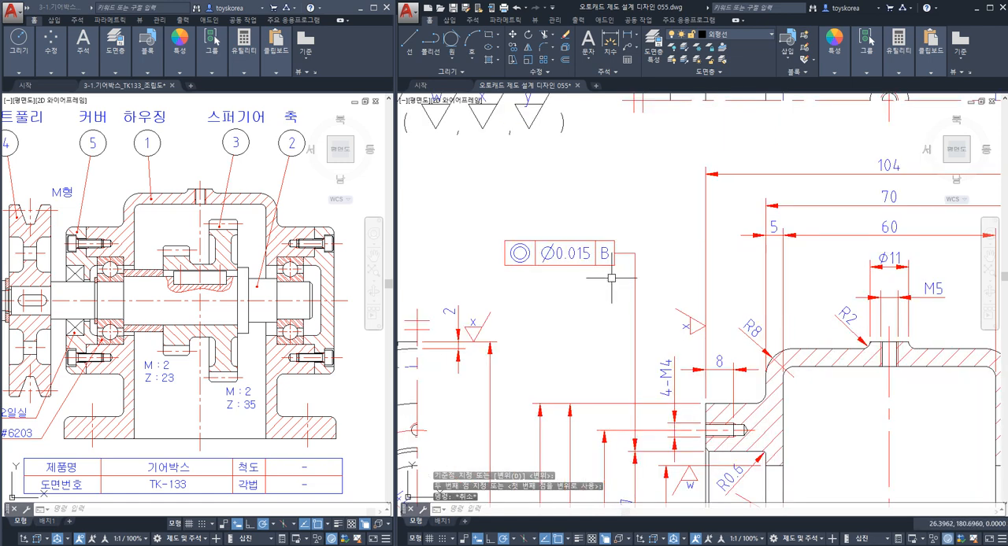
Highlight the horizontal centre line that runs through both bearing bores of the section view.
scroll(620, 275, "down", 2)
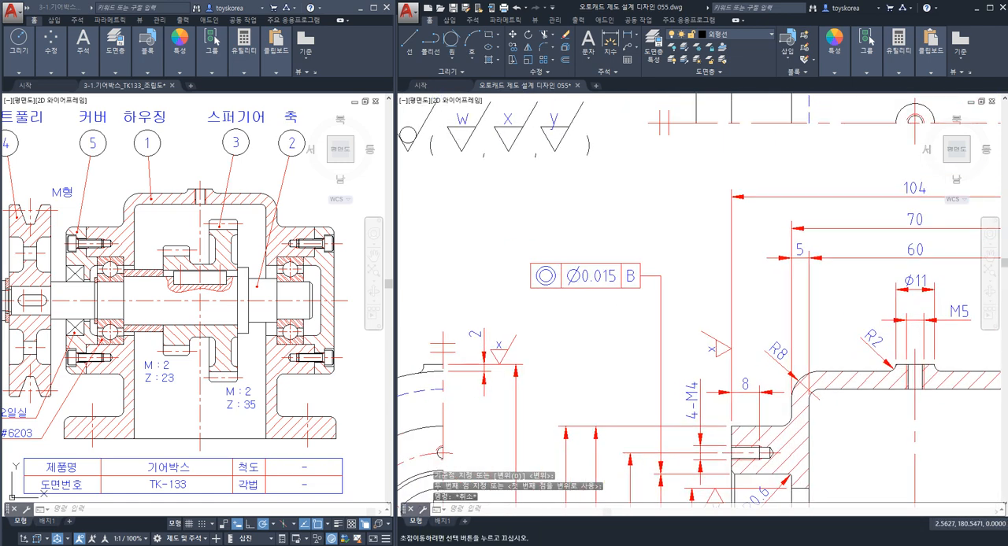
scroll(559, 268, "up", 3)
scroll(569, 276, "down", 4)
middle_click_drag(787, 385, 659, 321)
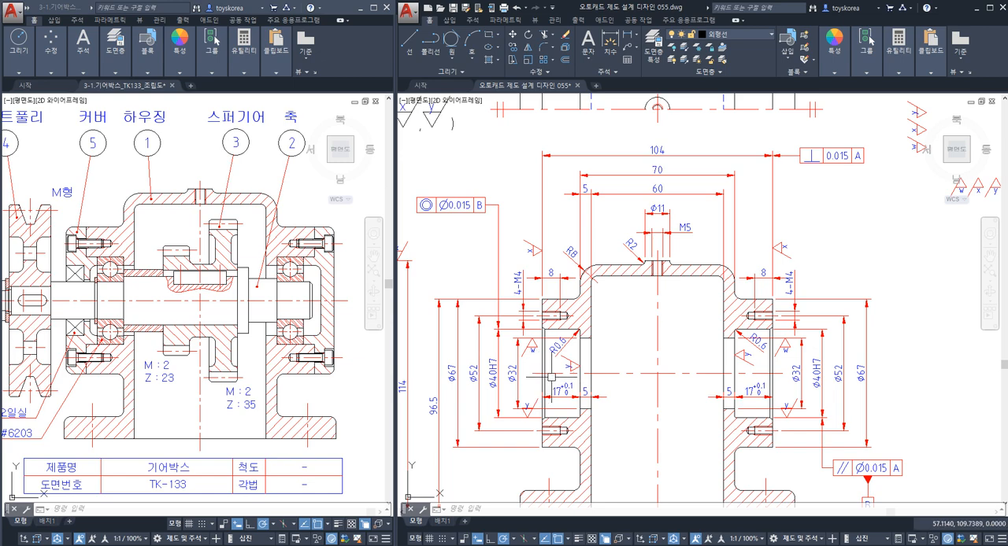
key("Escape")
key("Escape")
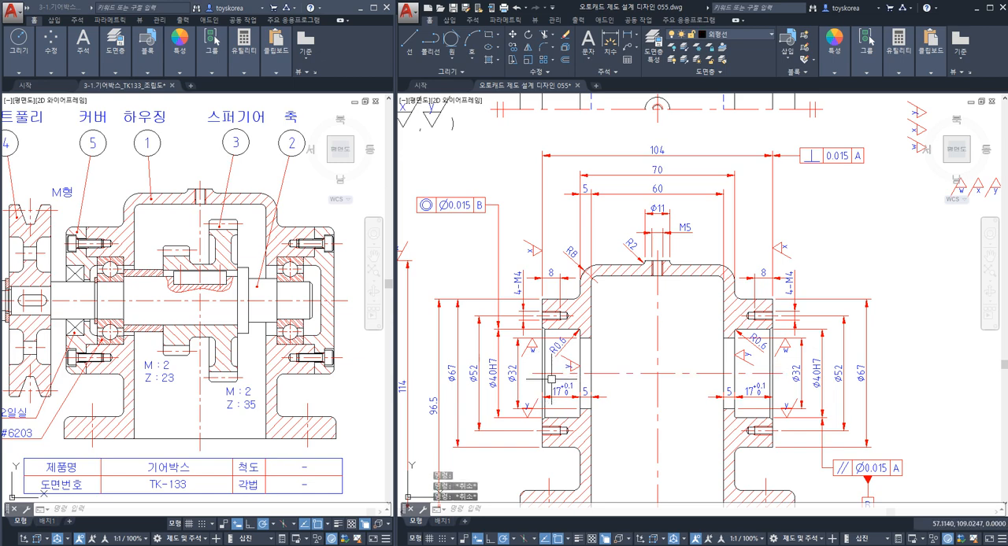
left_click(554, 373)
key("Escape")
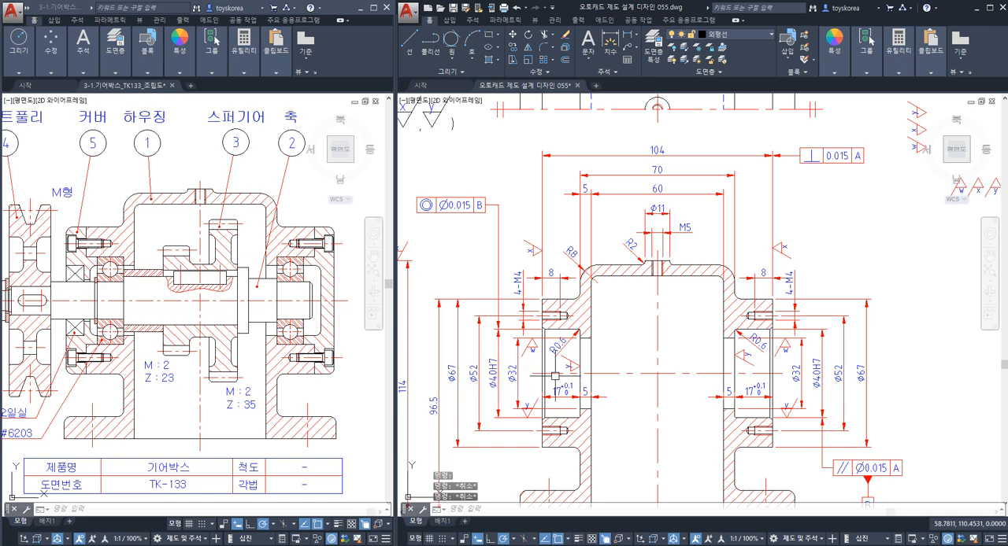
left_click(554, 375)
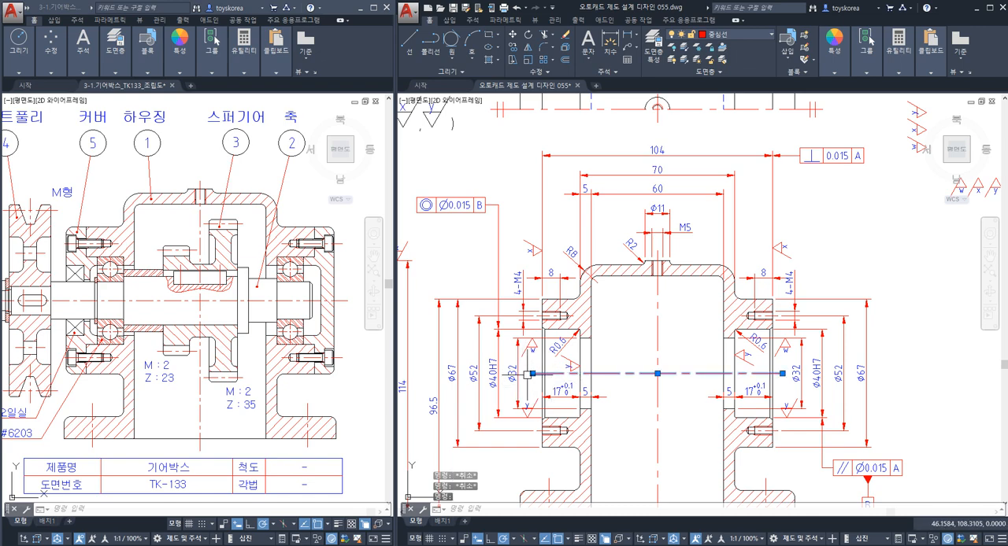
key("Escape")
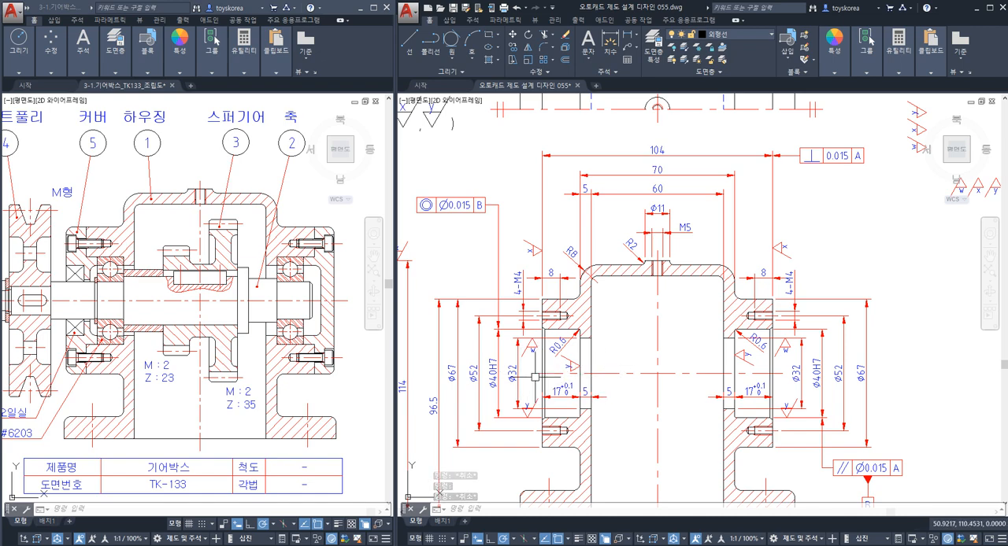
Stretch the concentricity frame and its leader about 19 mm downward, closer to the left Ø40H7 dimension.
mouse_move(450, 215)
middle_mouse_down()
mouse_move(472, 251)
mouse_move(543, 288)
middle_mouse_up()
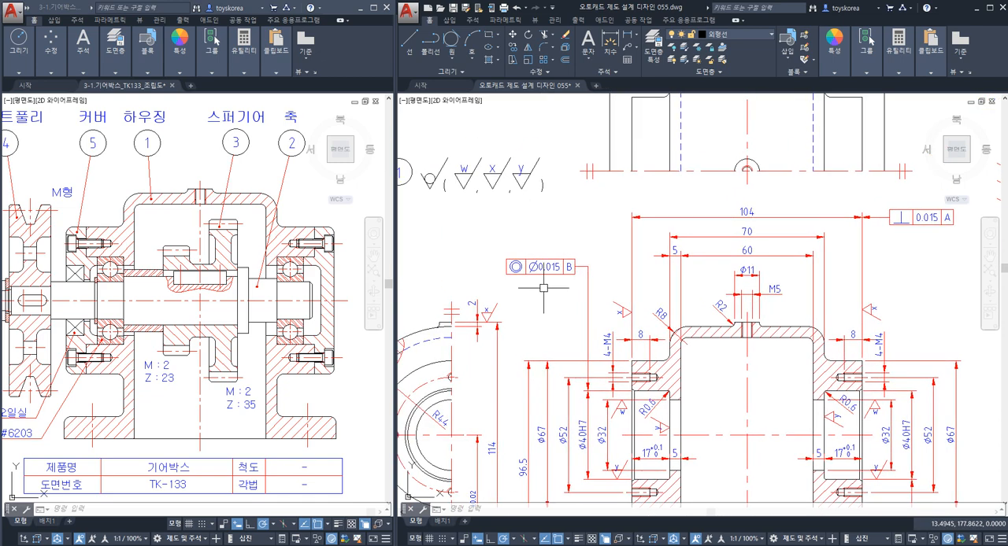
type("s")
key("space")
left_click(601, 285)
left_click(500, 242)
key("space")
left_click(603, 241)
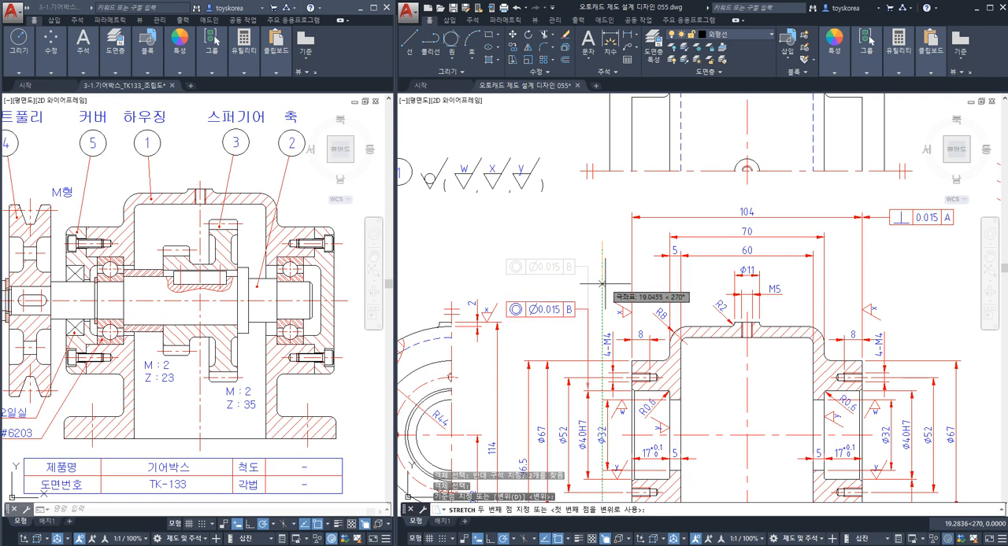
key("Escape")
mouse_move(547, 323)
middle_mouse_down()
mouse_move(547, 285)
mouse_move(527, 285)
middle_mouse_up()
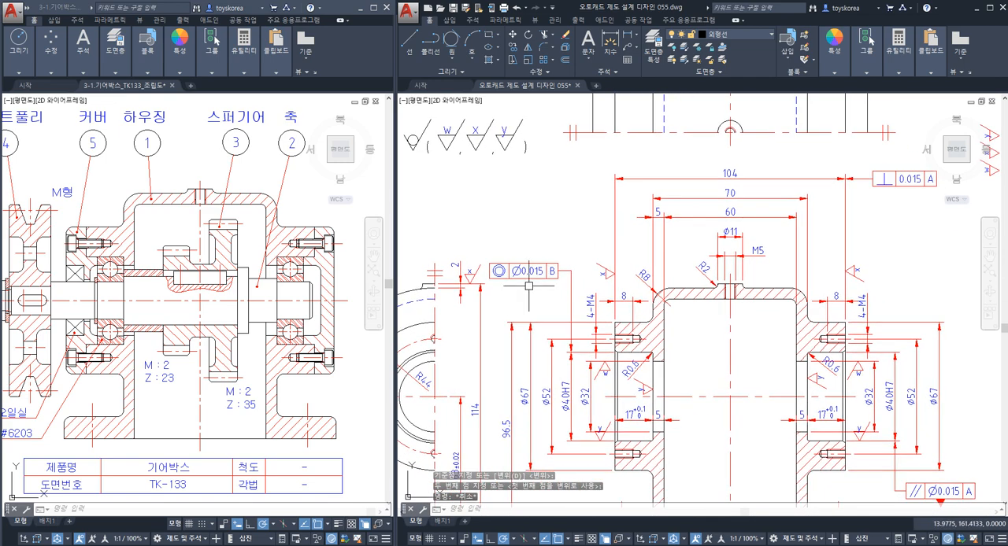
Move the four groups of spare surface finish symbols farther to the lower right, away from the housing views.
scroll(527, 285, "up", 2)
scroll(585, 323, "down", 6)
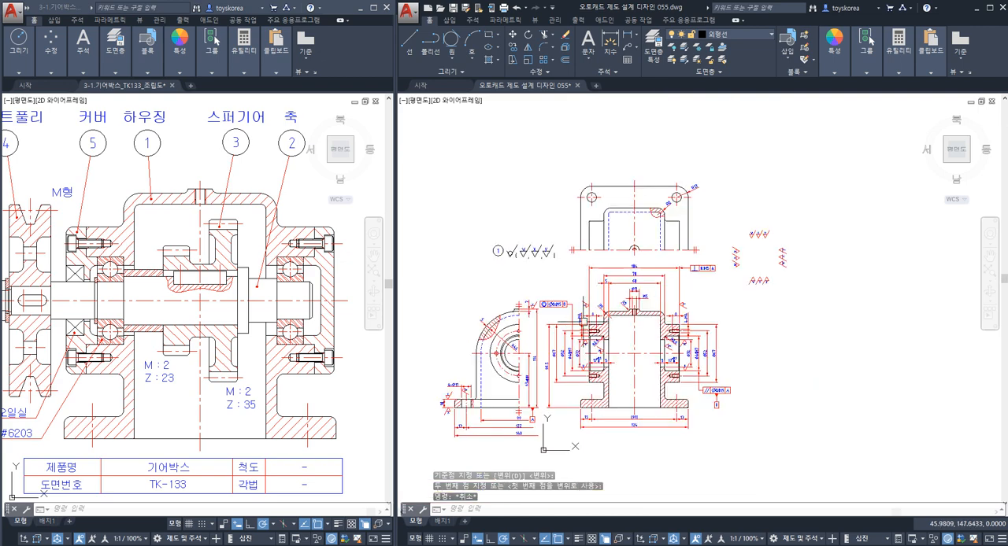
left_click(827, 300)
left_click(723, 218)
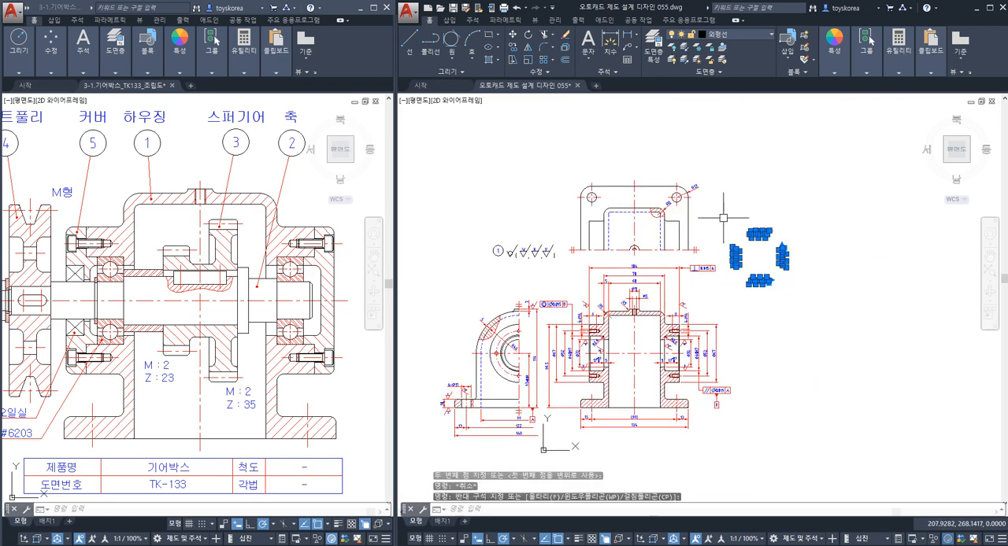
key("Return")
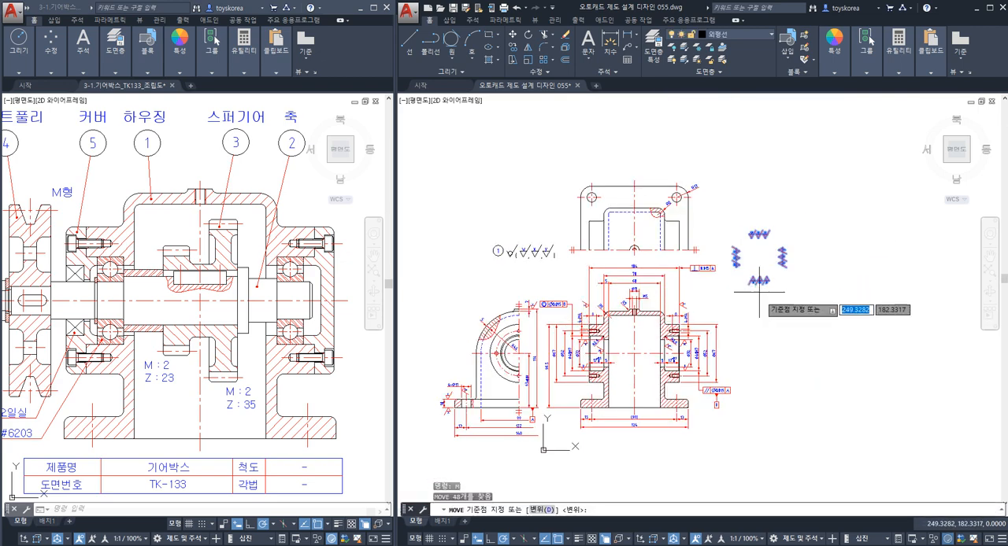
left_click(737, 259)
left_click(858, 359)
key("Escape")
middle_click_drag(516, 351, 656, 344)
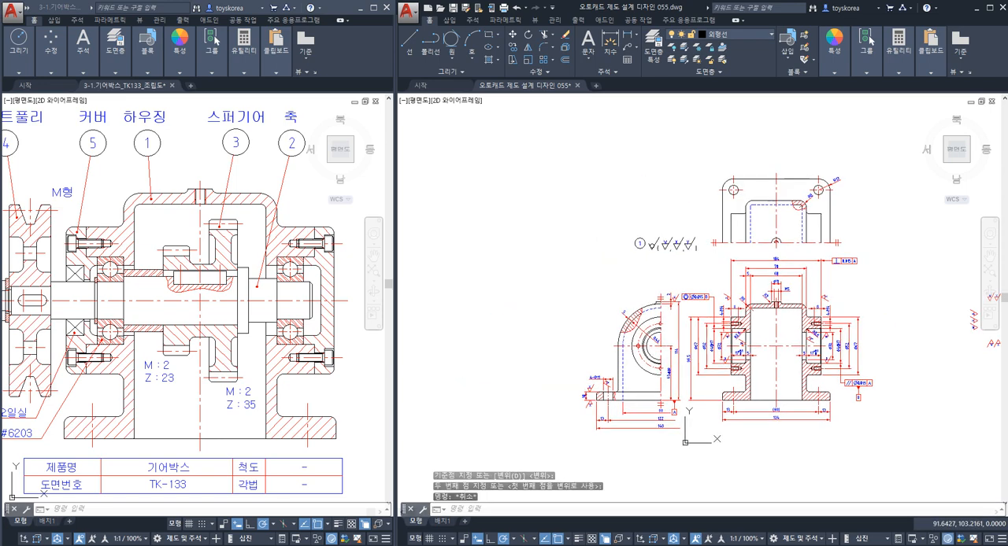
Save the drawing and look over the surface finish note and the housing views.
scroll(656, 344, "up", 2)
mouse_move(719, 359)
middle_mouse_down()
mouse_move(607, 361)
mouse_move(641, 376)
middle_mouse_up()
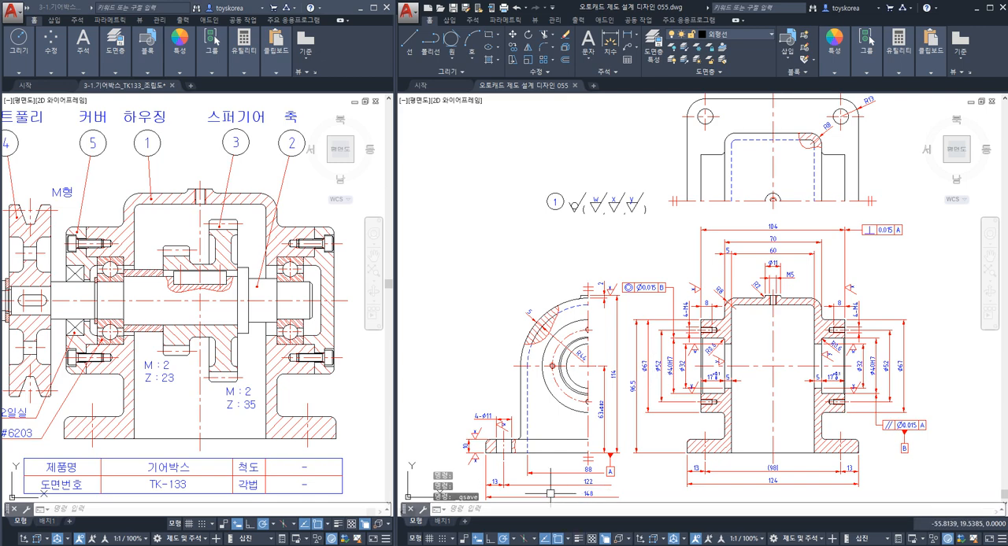
scroll(551, 216, "up", 4)
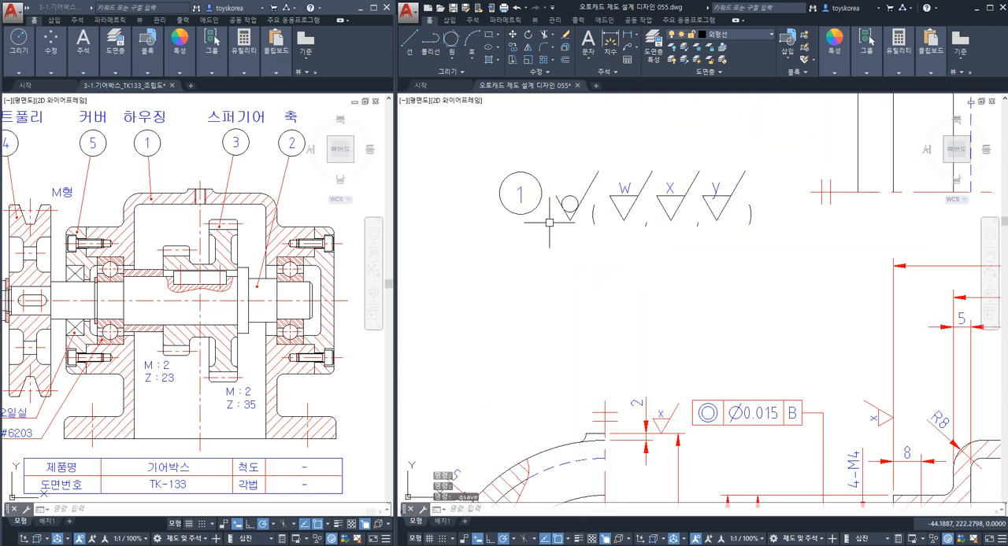
scroll(643, 257, "down", 3)
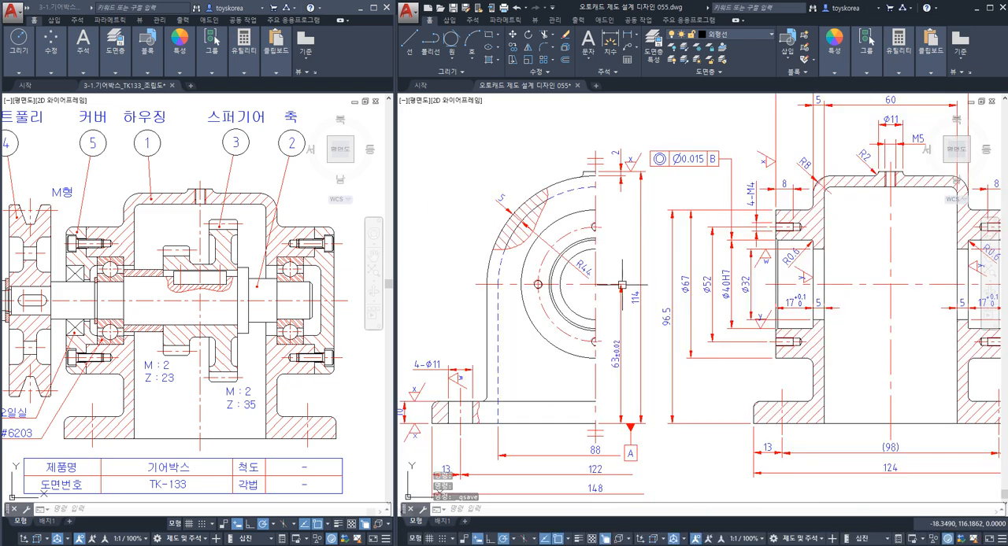
Look over the section view's geometric tolerance frames and the overall layout of the housing drawing.
mouse_move(624, 305)
middle_mouse_down()
mouse_move(617, 448)
mouse_move(573, 429)
mouse_move(508, 363)
mouse_move(468, 268)
mouse_move(578, 275)
mouse_move(453, 344)
mouse_move(445, 370)
mouse_move(448, 356)
mouse_move(497, 350)
middle_mouse_up()
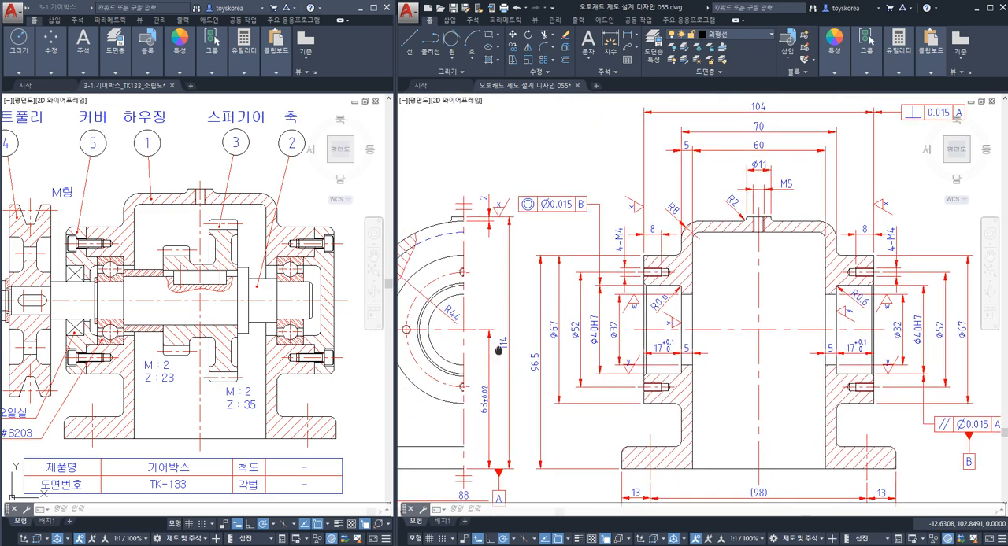
scroll(497, 350, "down", 3)
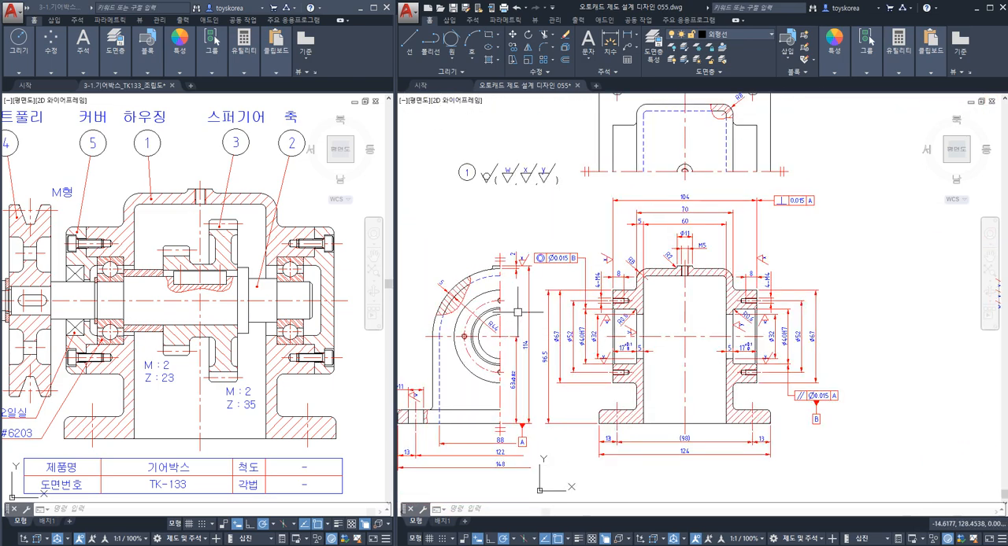
mouse_move(517, 312)
middle_mouse_down()
mouse_move(569, 354)
mouse_move(585, 346)
middle_mouse_up()
Switch to the Notepad file 작업내용 055.txt, review its task title and work description, and return to the housing drawing in AutoCAD.
left_click(417, 529)
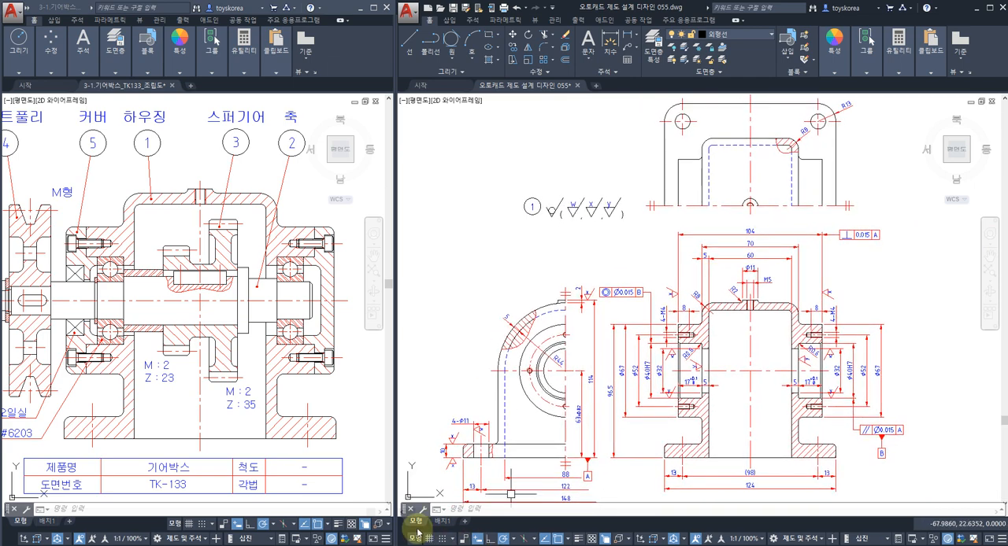
left_click(356, 545)
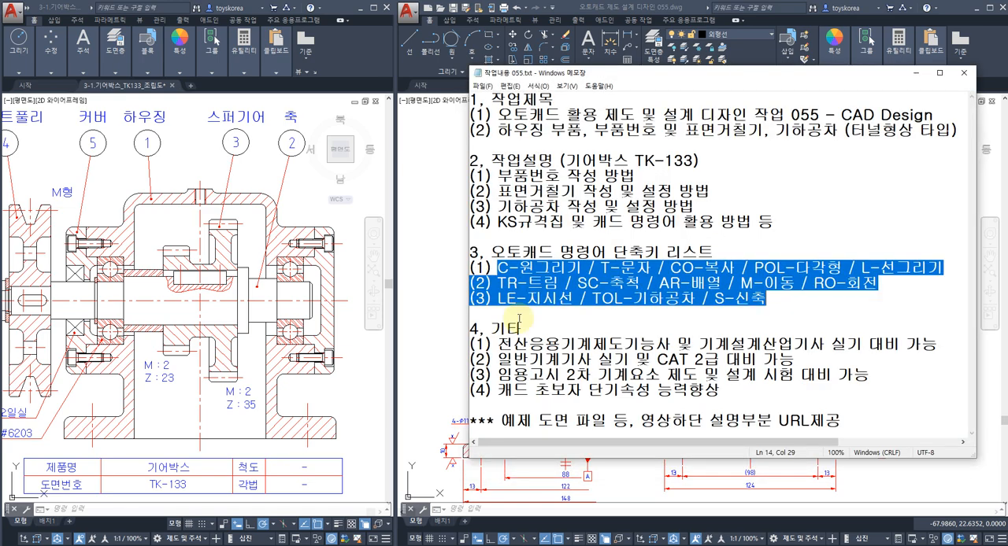
left_click(590, 139)
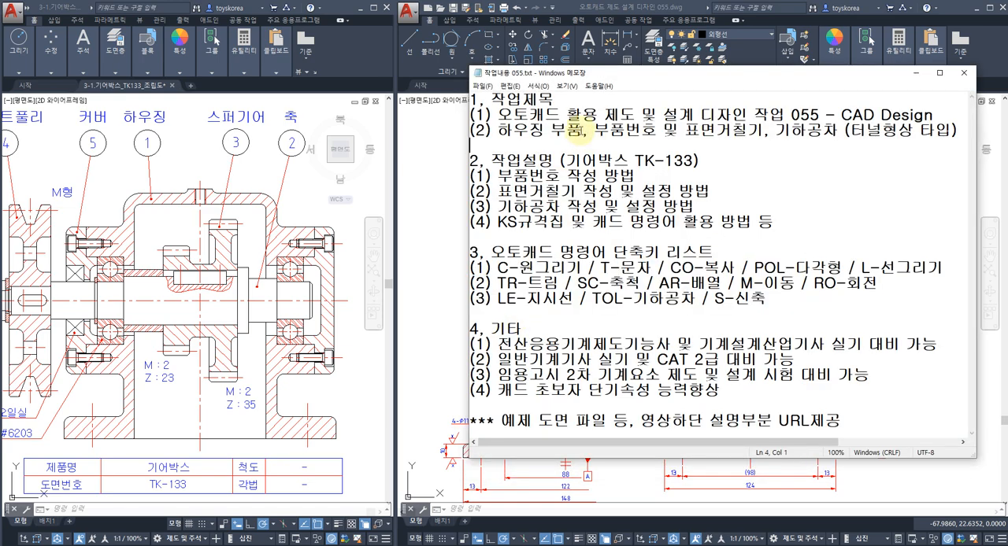
left_click(798, 130)
left_click_drag(644, 192, 648, 206)
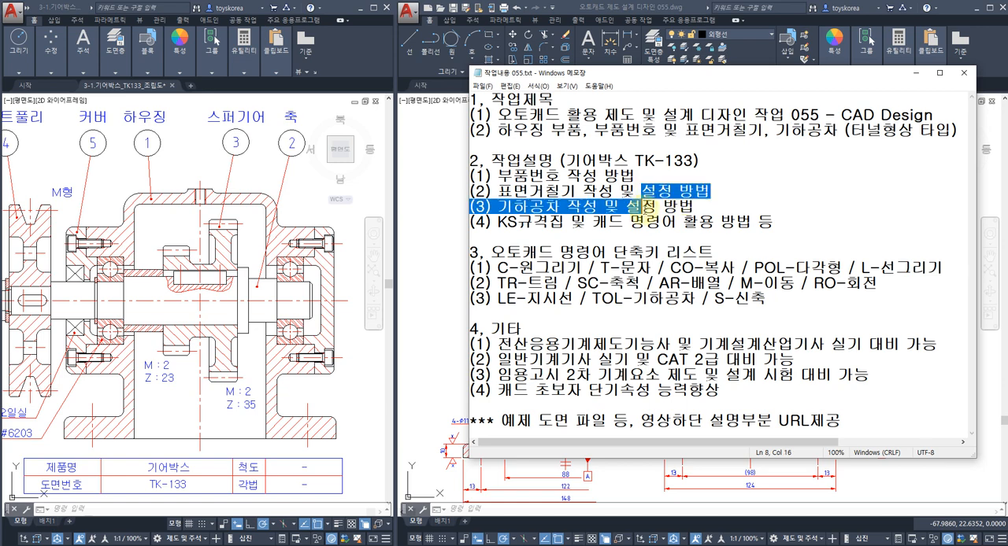
left_click(665, 225)
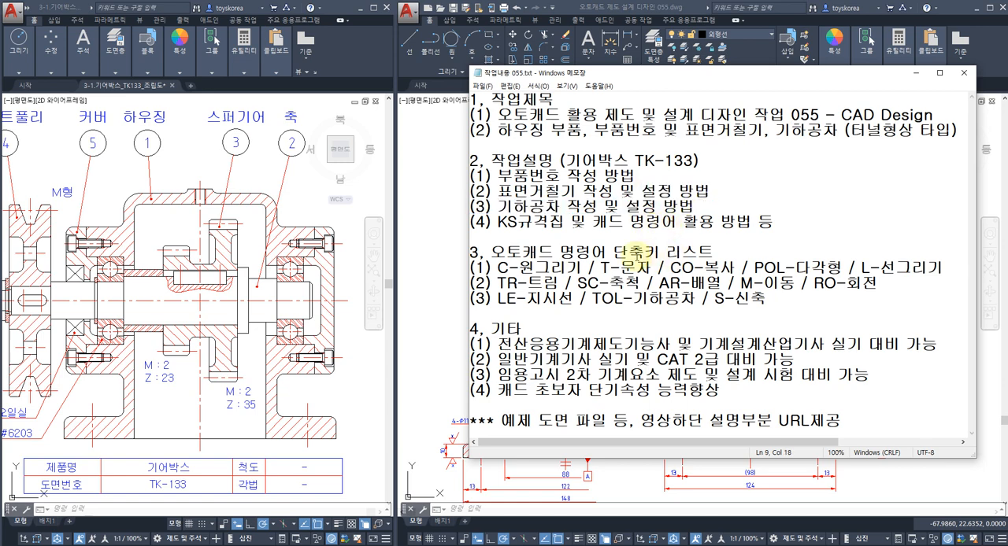
left_click(916, 72)
mouse_move(625, 350)
middle_mouse_down()
mouse_move(611, 353)
mouse_move(620, 327)
middle_mouse_up()
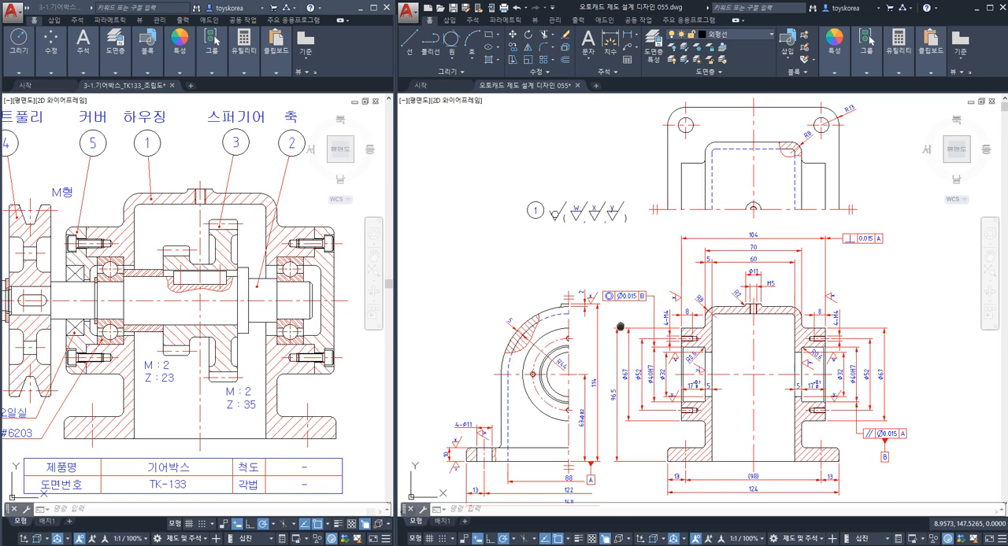